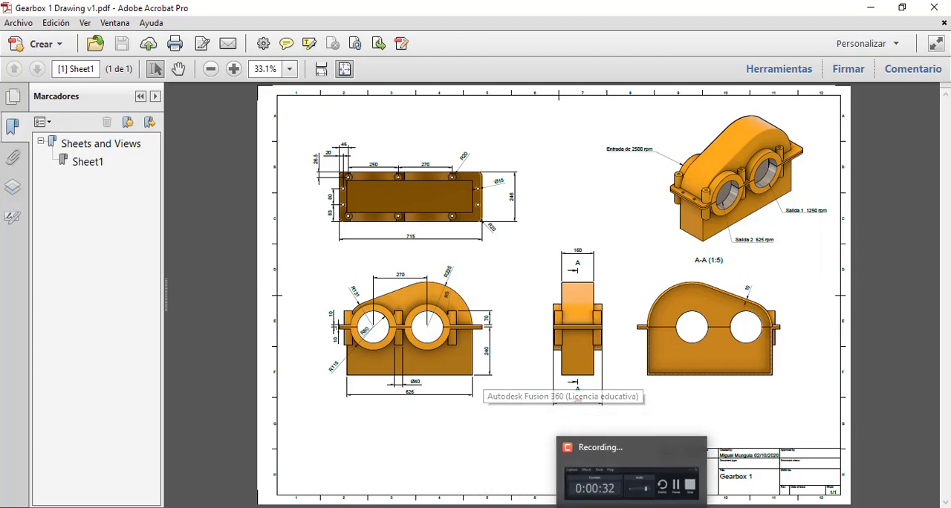
Switch to Fusion 360 and create an active internal standard component named "Carcaza inferior".
left_click(566, 507)
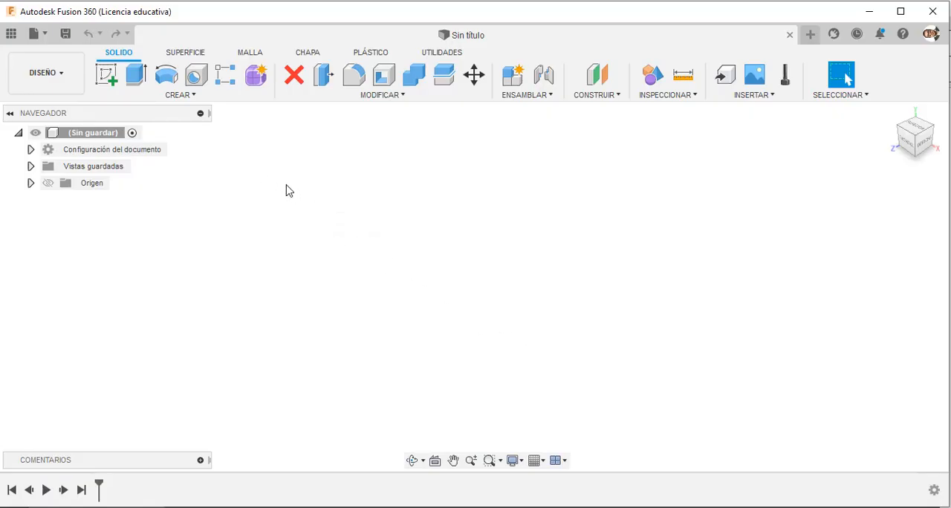
left_click(533, 507)
left_click(542, 97)
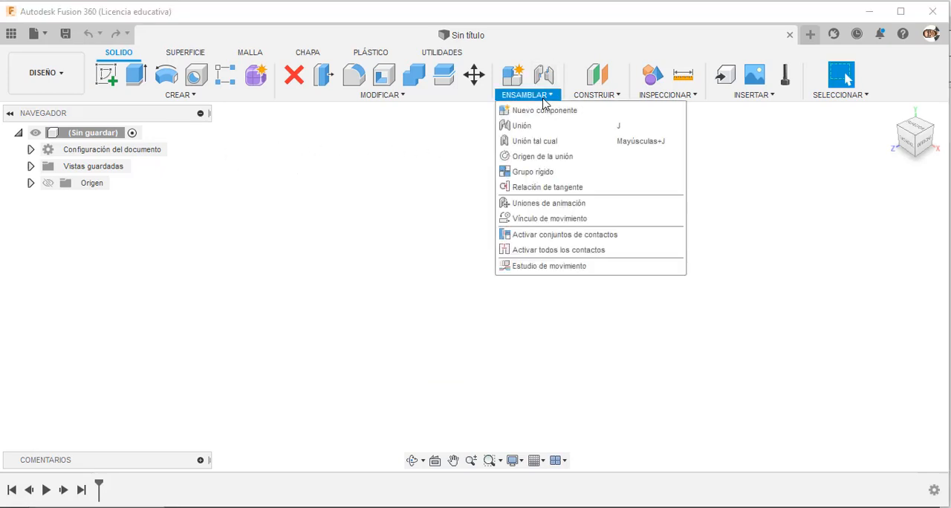
left_click(540, 111)
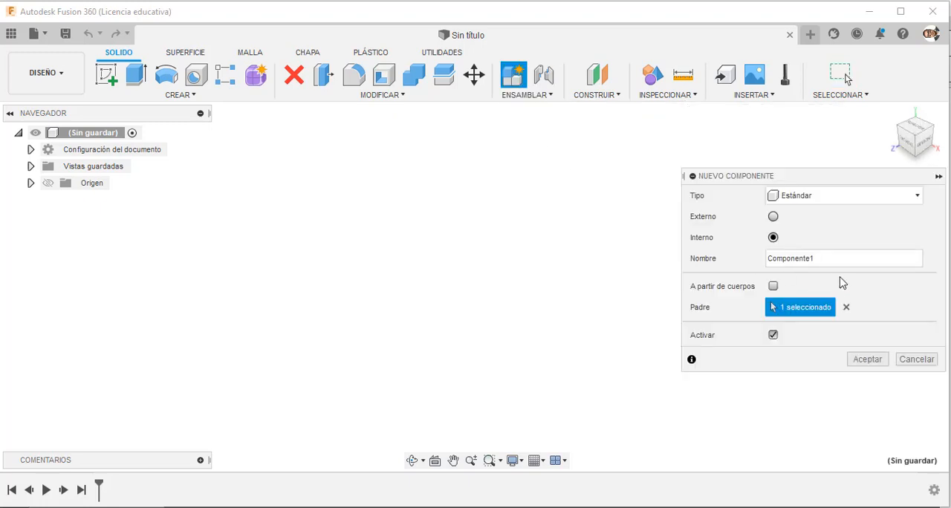
left_click(836, 258)
key("BackSpace")
key("BackSpace")
key("BackSpace")
key("BackSpace")
key("BackSpace")
key("BackSpace")
key("BackSpace")
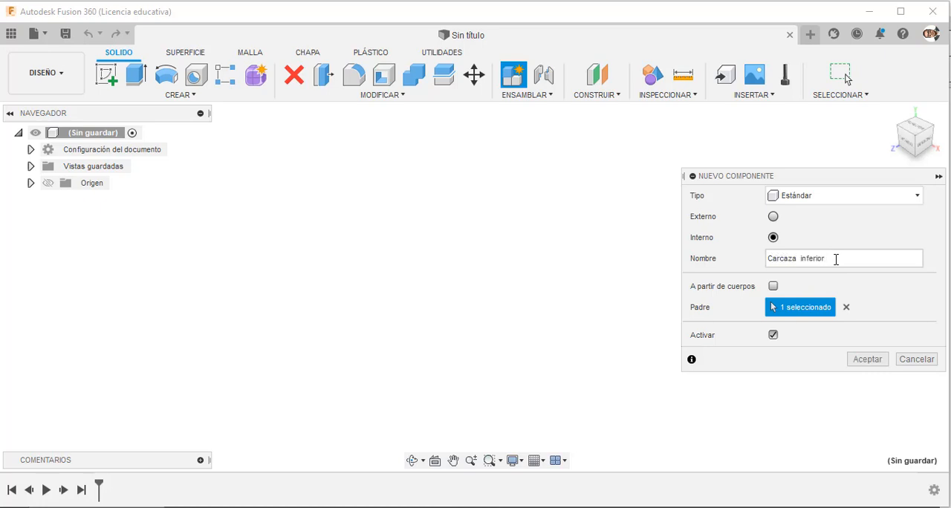
left_click(868, 358)
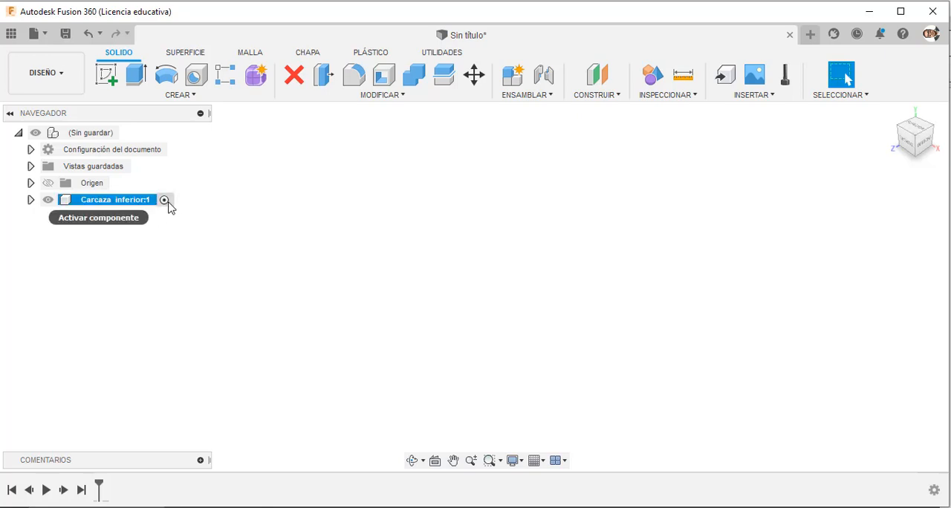
Start a sketch on the front plane and check the lower housing's dimensions in the gearbox drawing PDF.
left_click(109, 76)
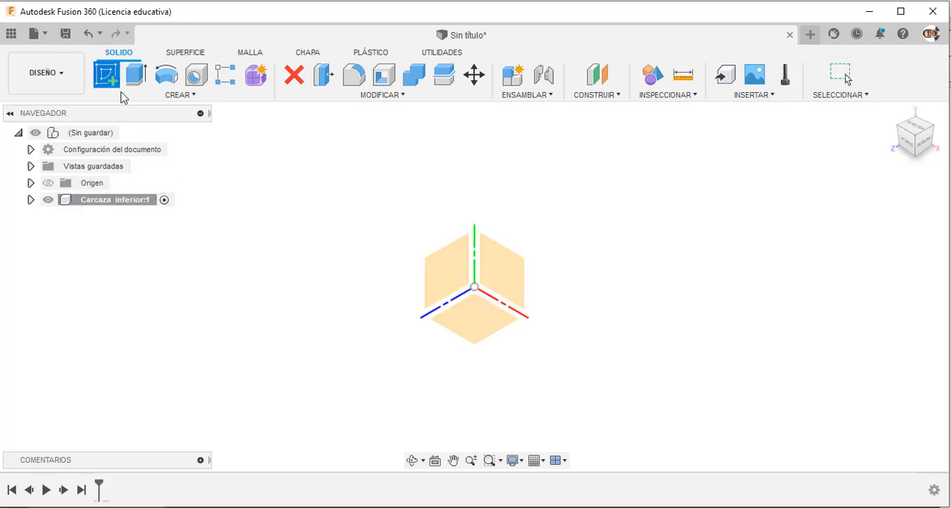
left_click(515, 280)
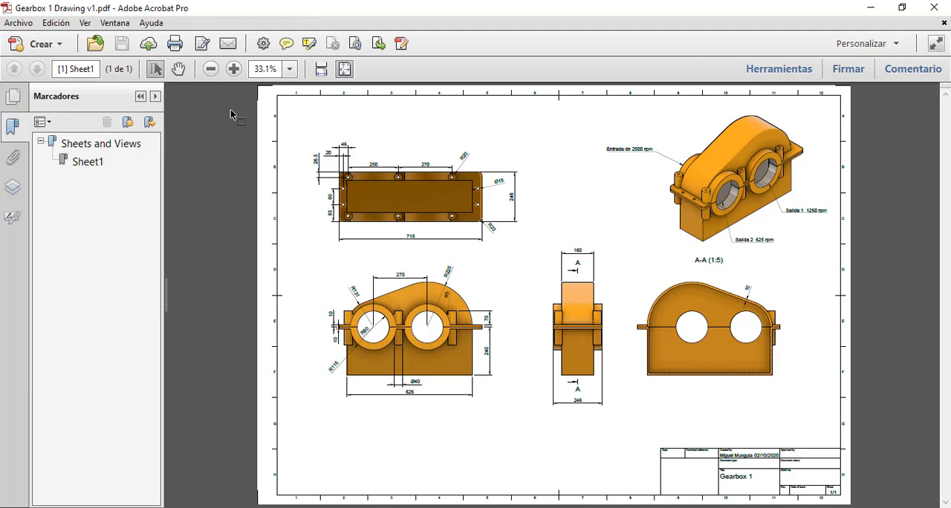
left_click(233, 68)
left_click(233, 68)
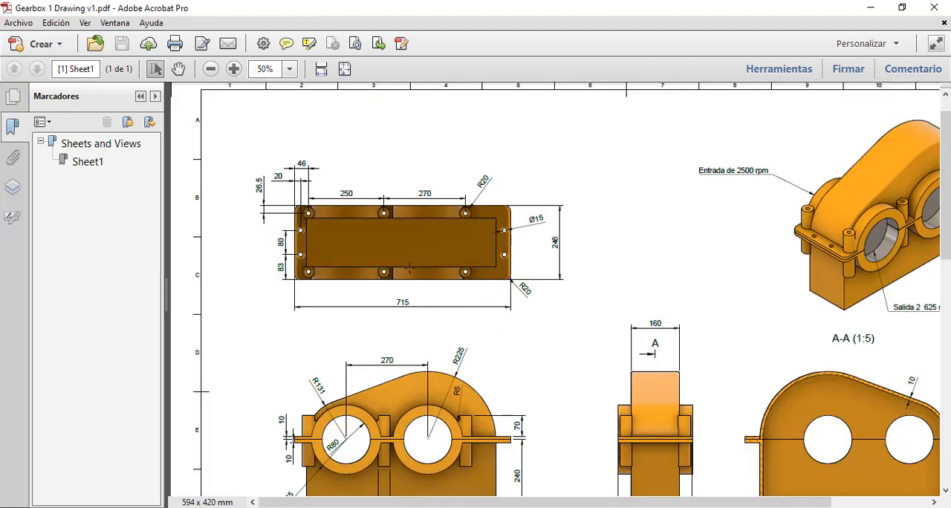
scroll(410, 269, "down", 3)
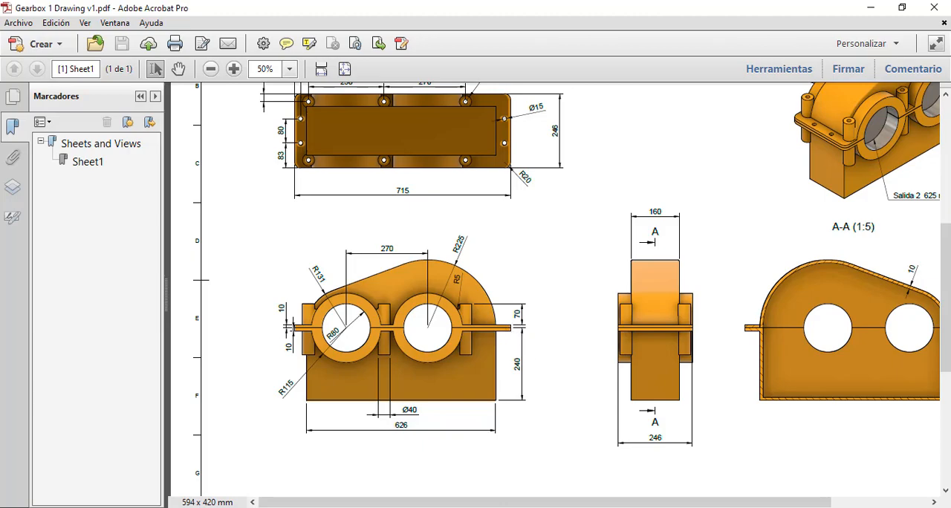
key("alt+Tab")
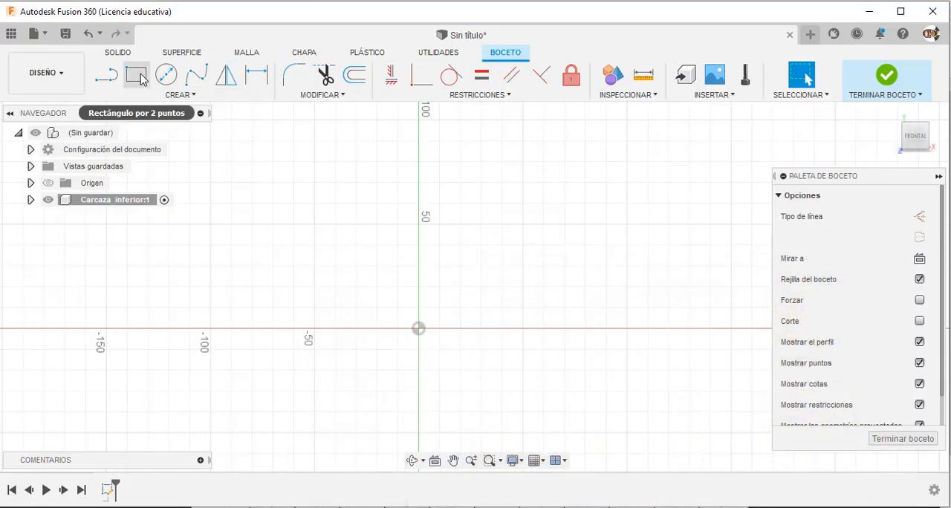
Sketch a two-point rectangle from the origin, about 111 mm wide and 87 mm high.
left_click(140, 77)
left_click(418, 329)
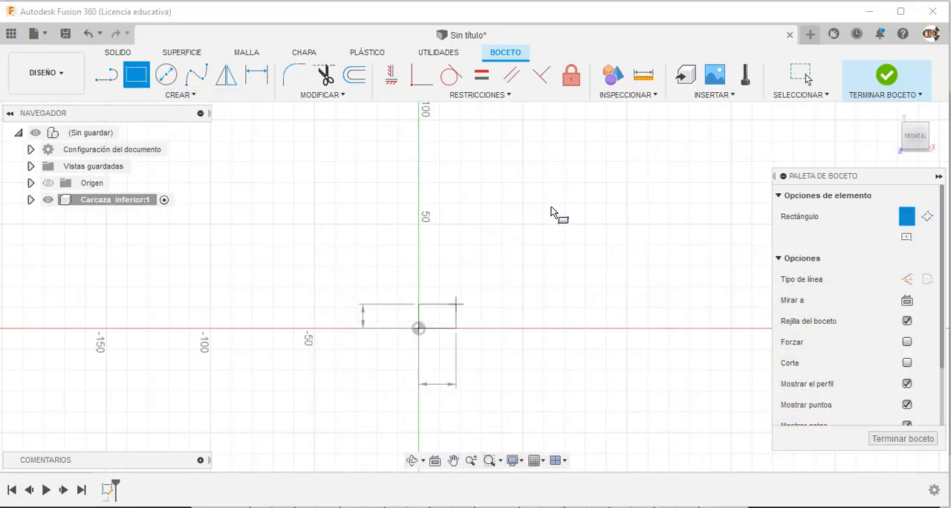
left_click(651, 149)
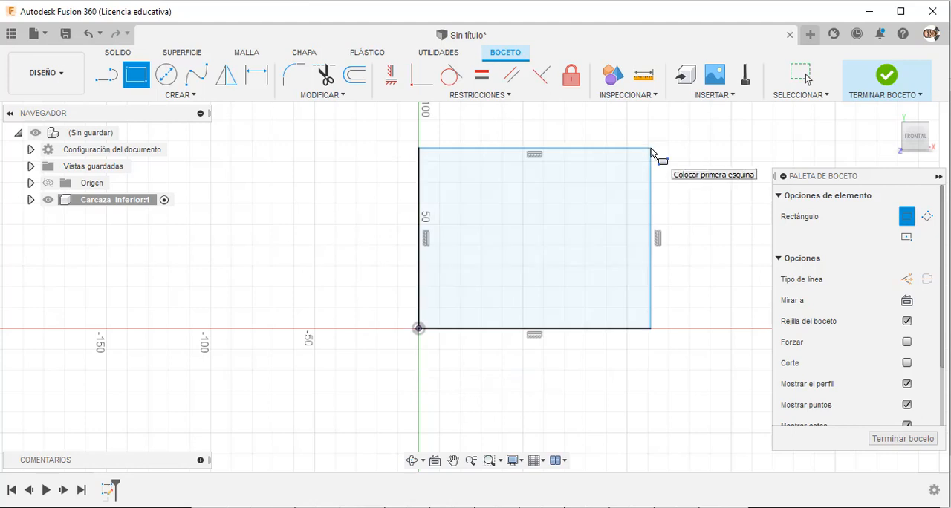
Dimension the rectangle's width at 626 mm along its lower edge.
left_click(256, 75)
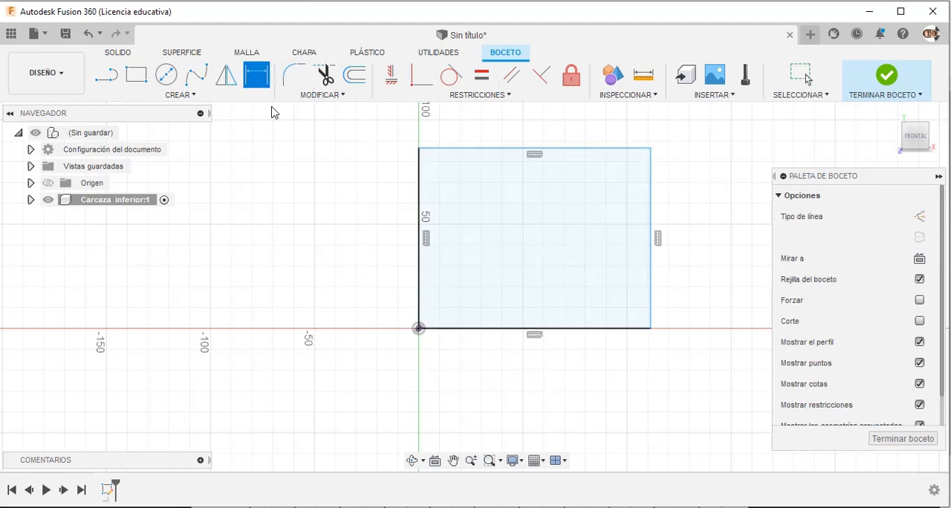
left_click(529, 330)
left_click(518, 364)
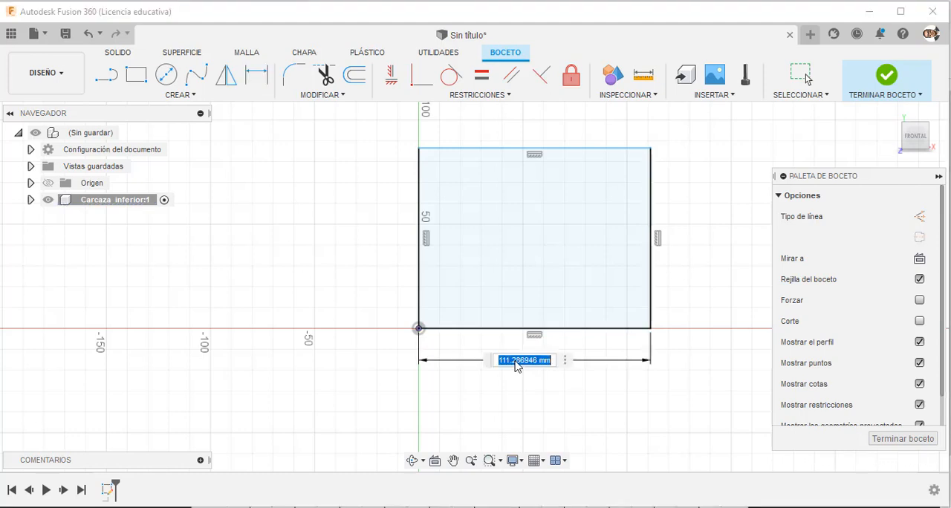
type("62")
key("Return")
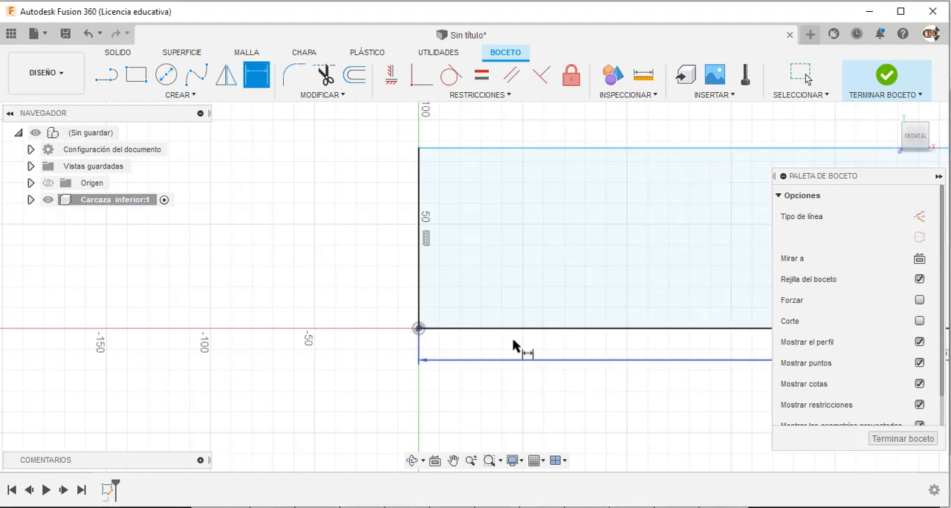
Dimension the rectangle's height at 240 mm along the edge through the origin.
left_click(421, 244)
left_click(393, 238)
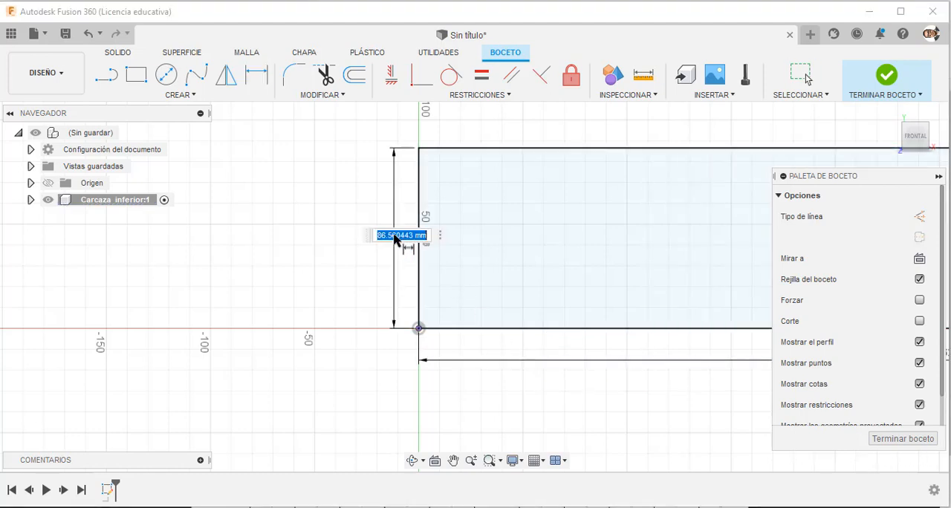
type("240")
key("Return")
key("Escape")
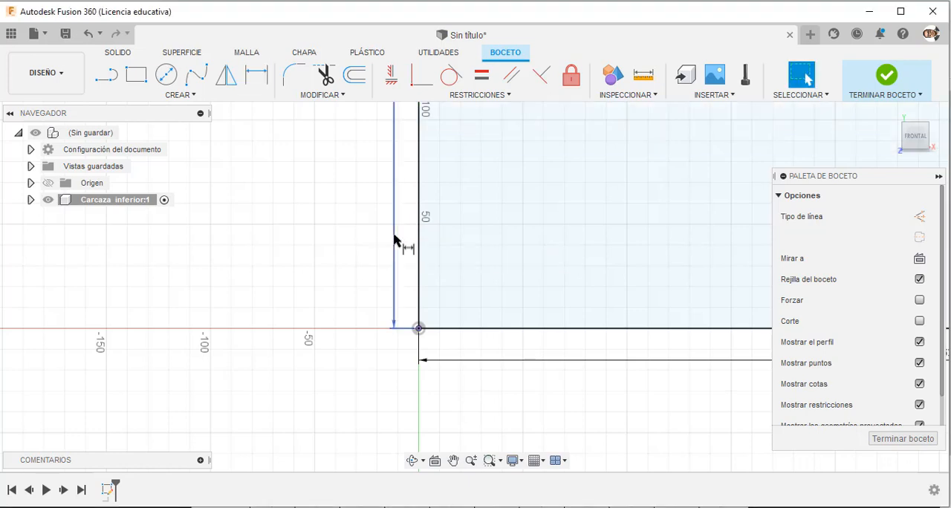
Reposition the rectangle's height and width dimensions farther outside its edges.
scroll(389, 257, "down", 2)
scroll(389, 257, "down", 4)
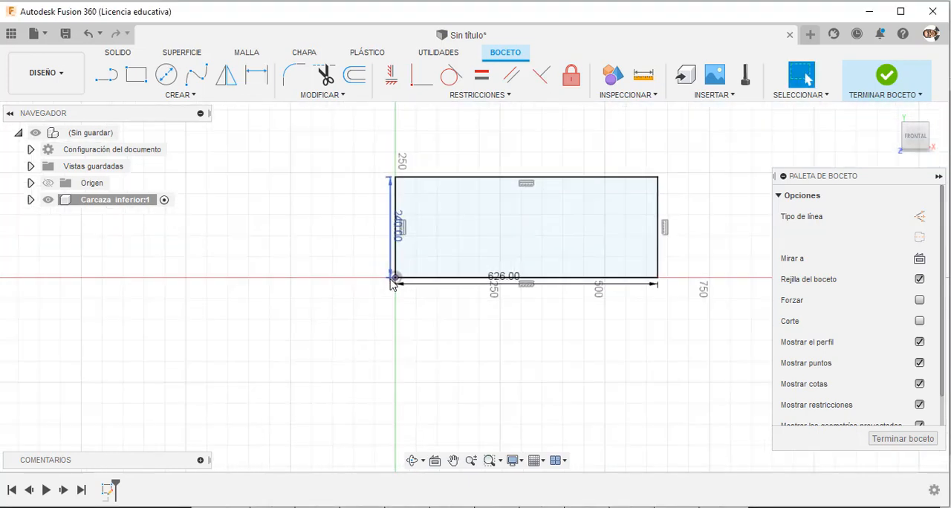
left_click(385, 232)
left_click_drag(393, 233, 364, 236)
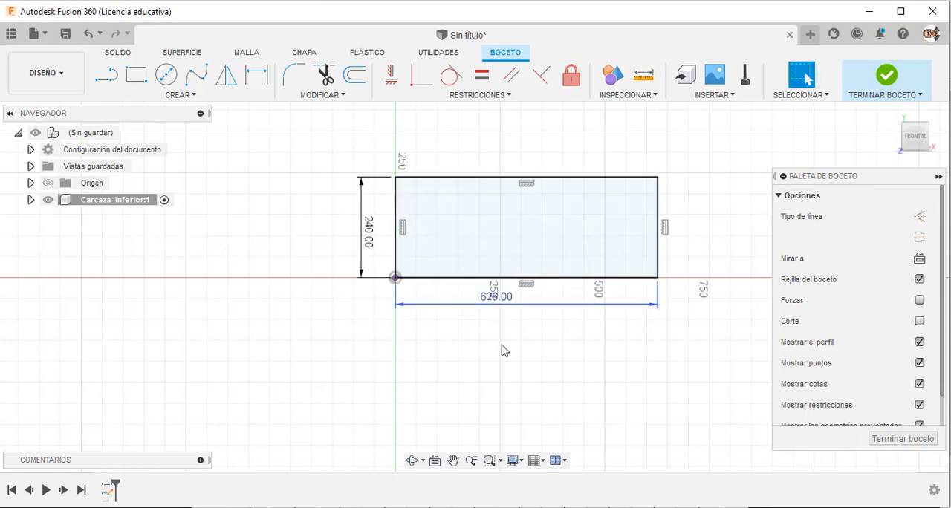
Finish the sketch and extrude the rectangle symmetrically to a total length of 160 mm as a new body.
key("alt+Tab")
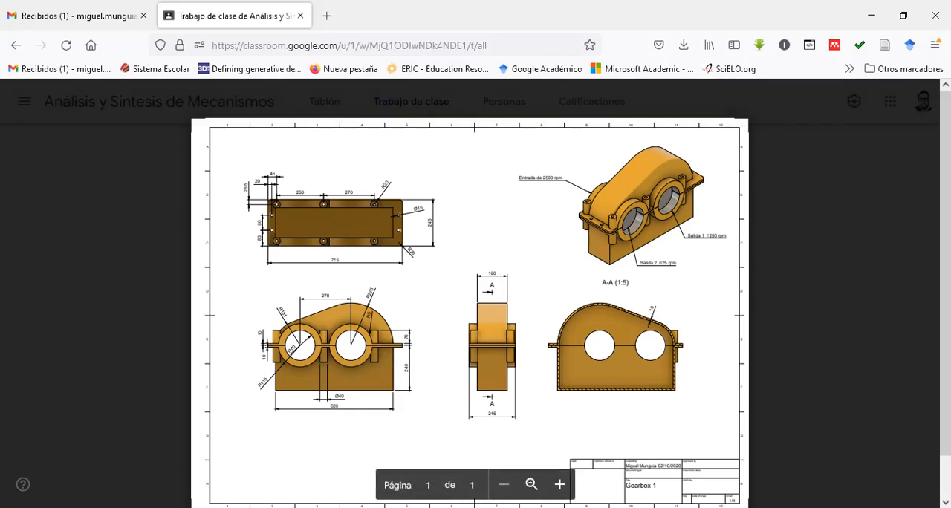
key("alt+Tab")
left_click(879, 86)
mouse_move(724, 191)
middle_mouse_down("shift")
mouse_move(677, 219)
mouse_move(695, 231)
middle_mouse_up("shift")
left_click(136, 74)
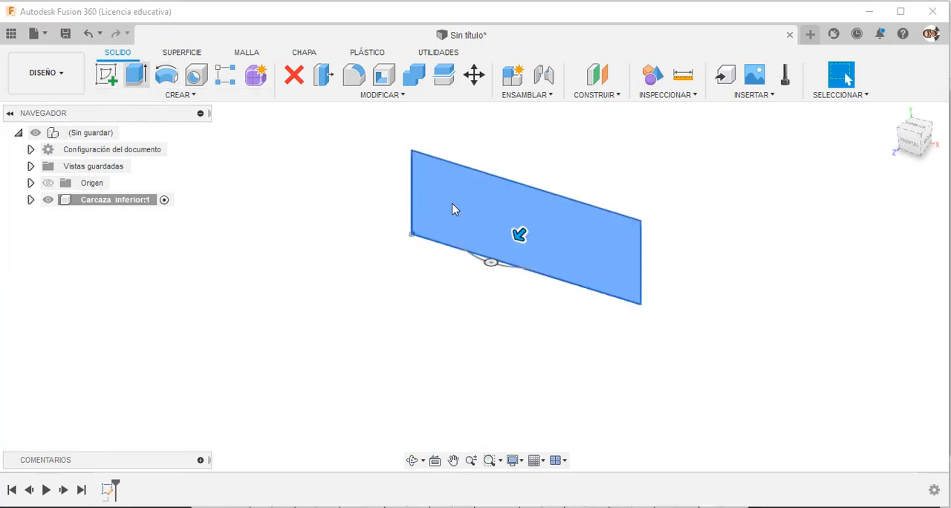
type("1")
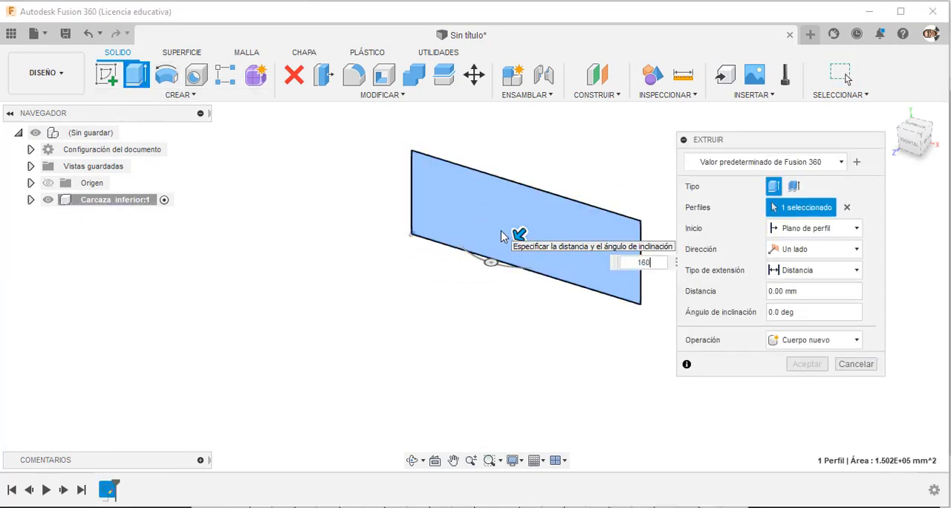
type("60")
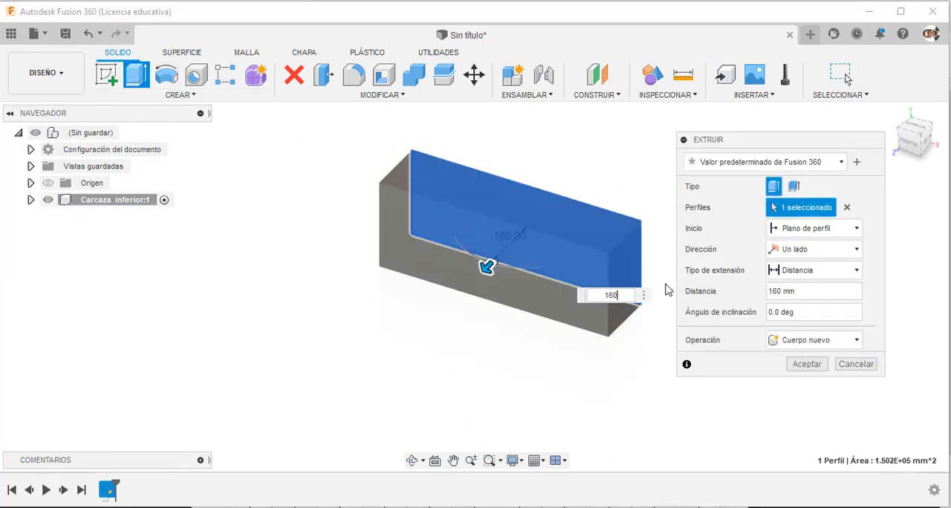
left_click(856, 251)
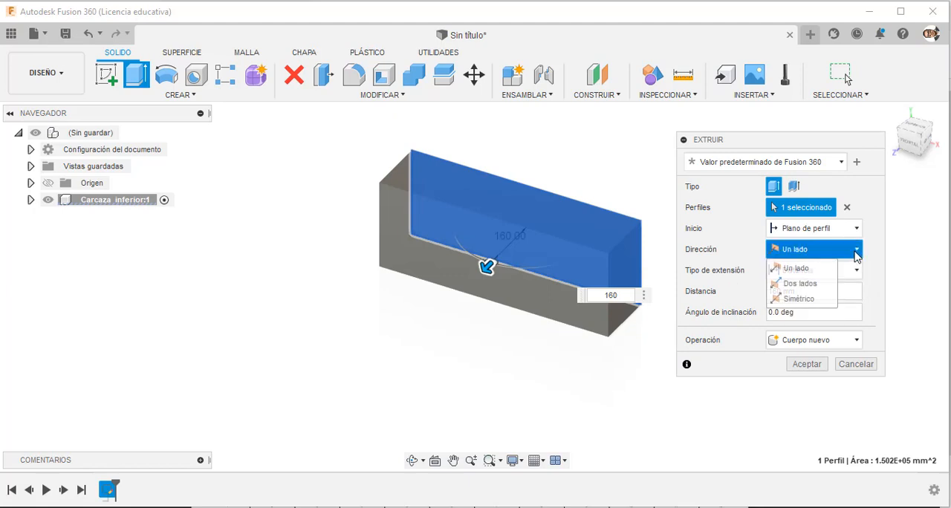
left_click(804, 299)
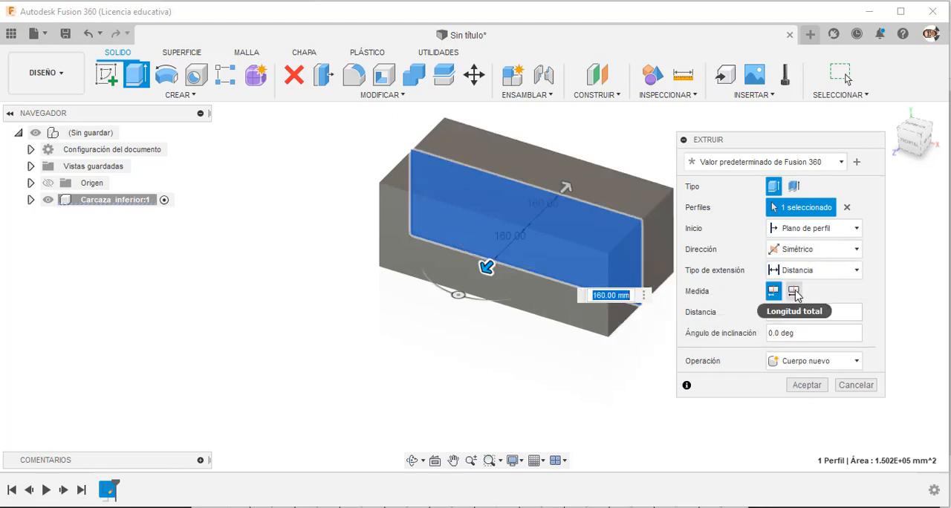
left_click(794, 292)
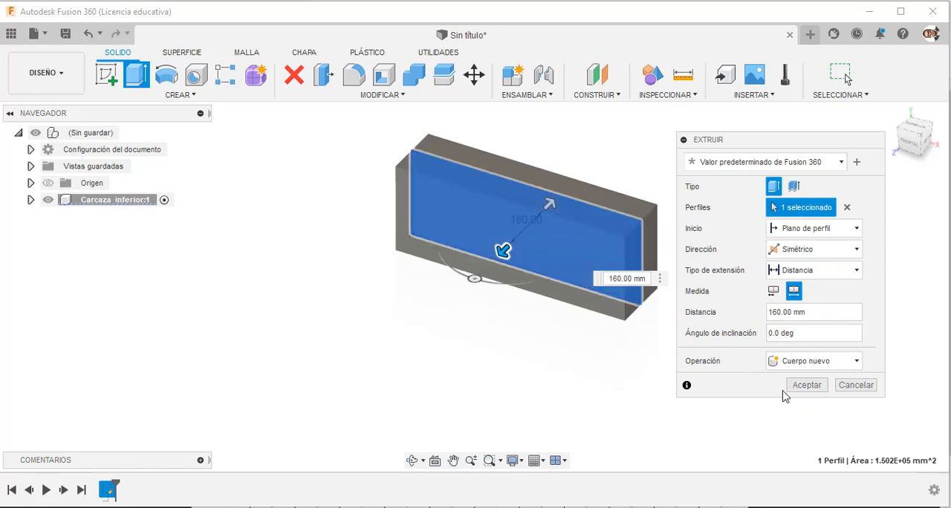
left_click(807, 385)
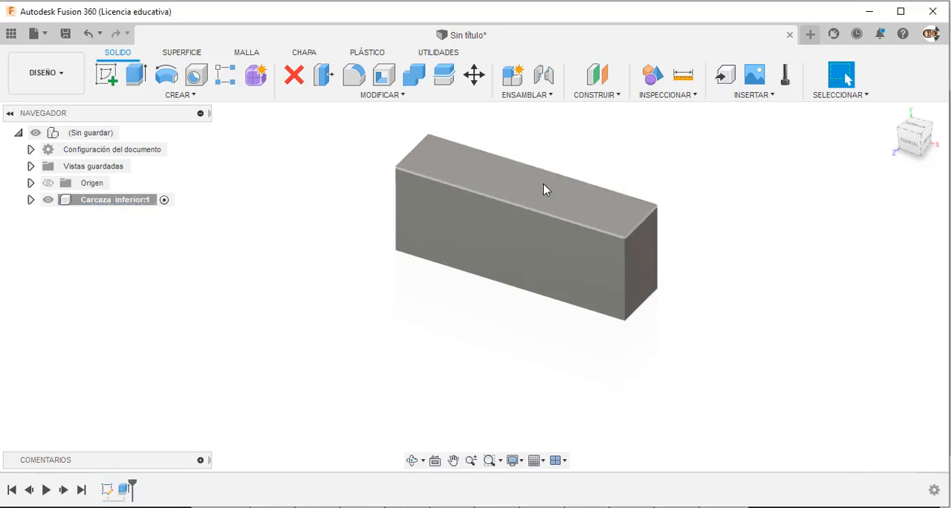
Check the housing's wall thickness in section A-A of the gearbox drawing PDF.
mouse_move(510, 190)
middle_mouse_down("shift")
mouse_move(614, 125)
mouse_move(512, 186)
mouse_move(547, 145)
mouse_move(520, 196)
middle_mouse_up("shift")
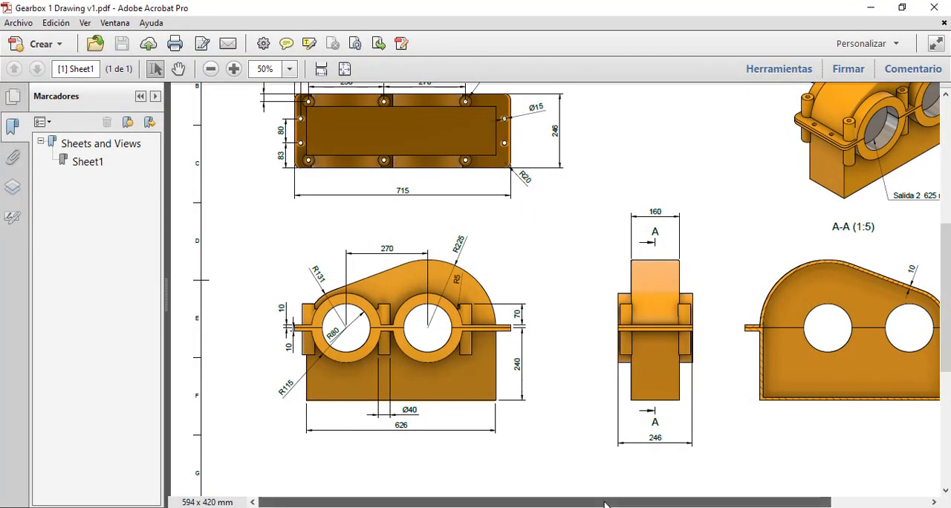
left_click_drag(605, 505, 731, 504)
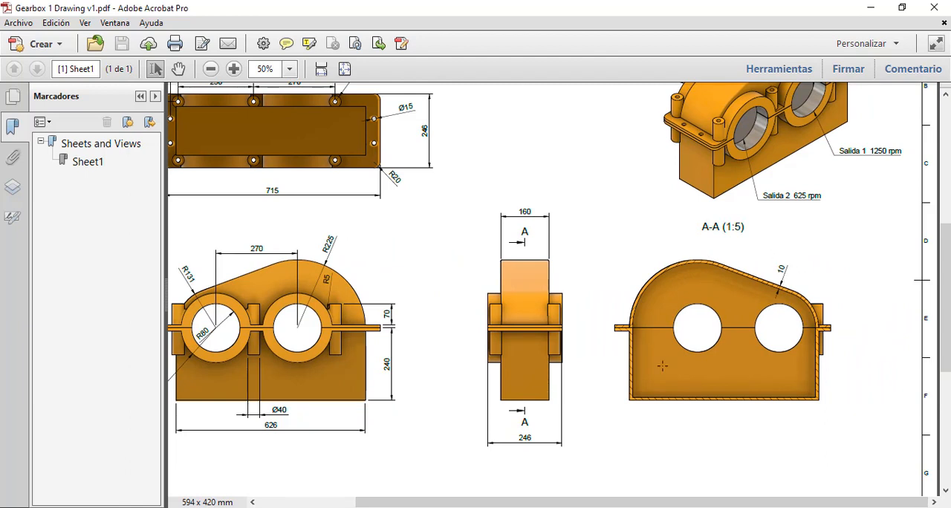
left_click_drag(636, 504, 480, 506)
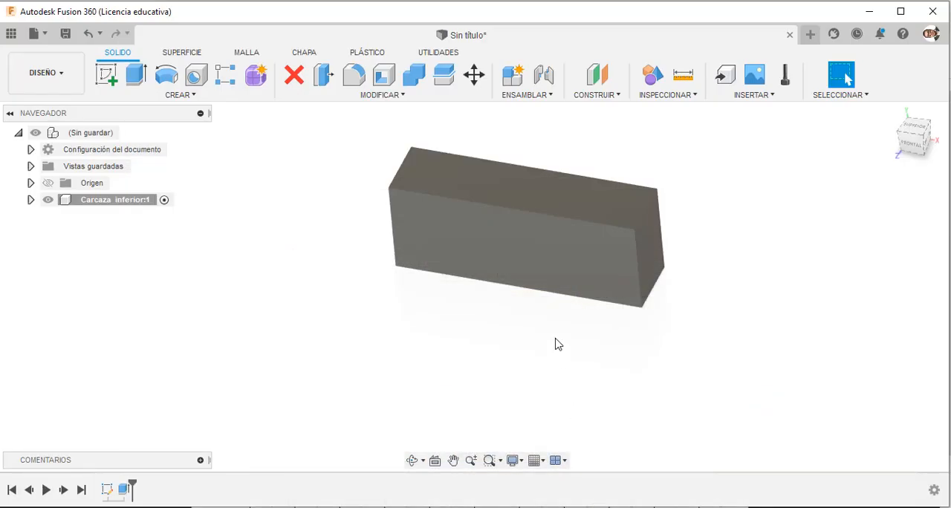
Shell the block with a 10 mm inside wall thickness, removing its upper face.
left_click(383, 74)
left_click(466, 178)
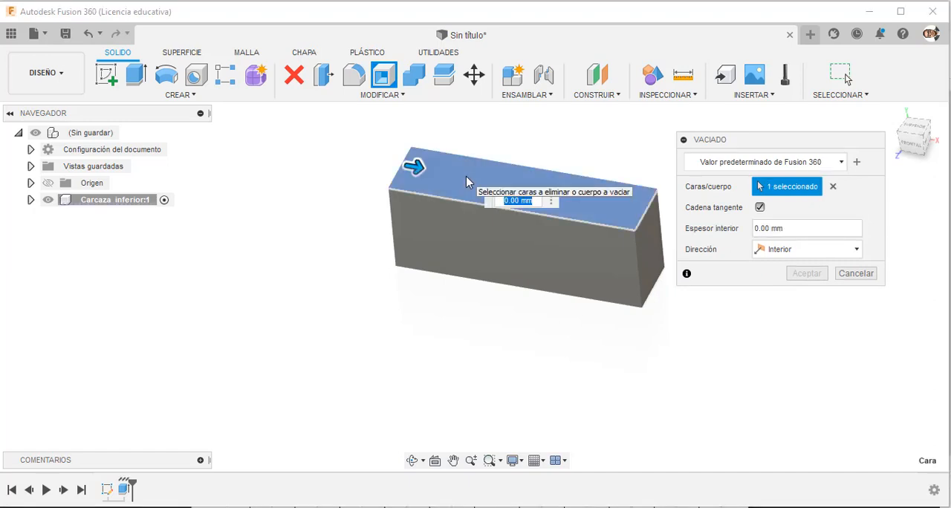
type("10")
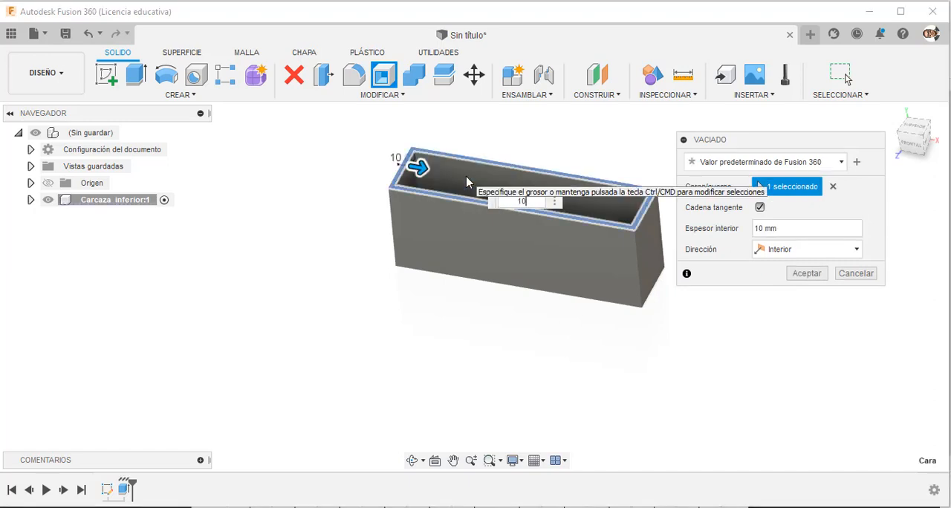
middle_click_drag(628, 144, 595, 187, "shift")
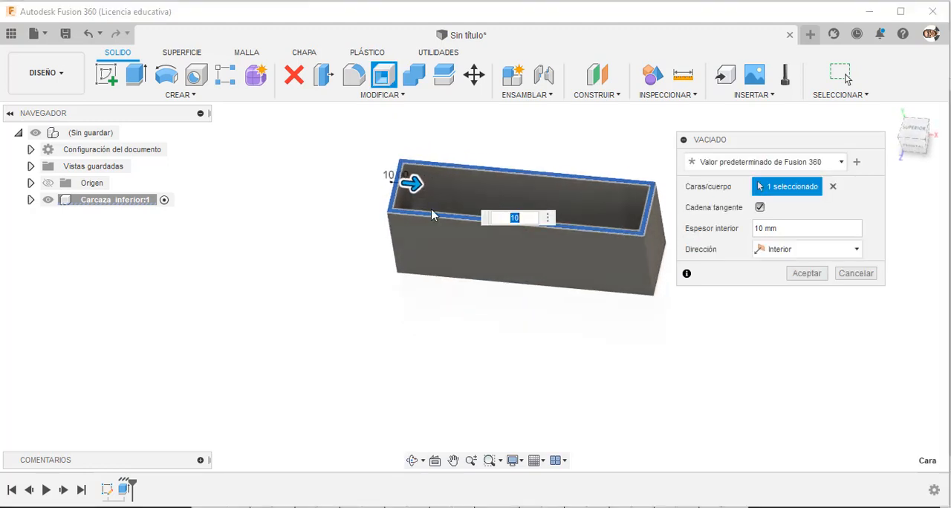
left_click(806, 273)
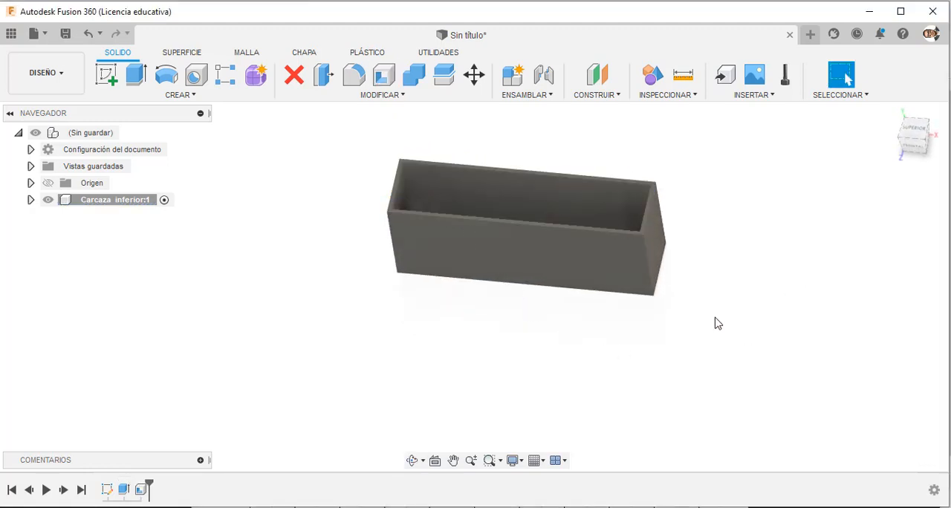
middle_click_drag(717, 324, 659, 311, "shift")
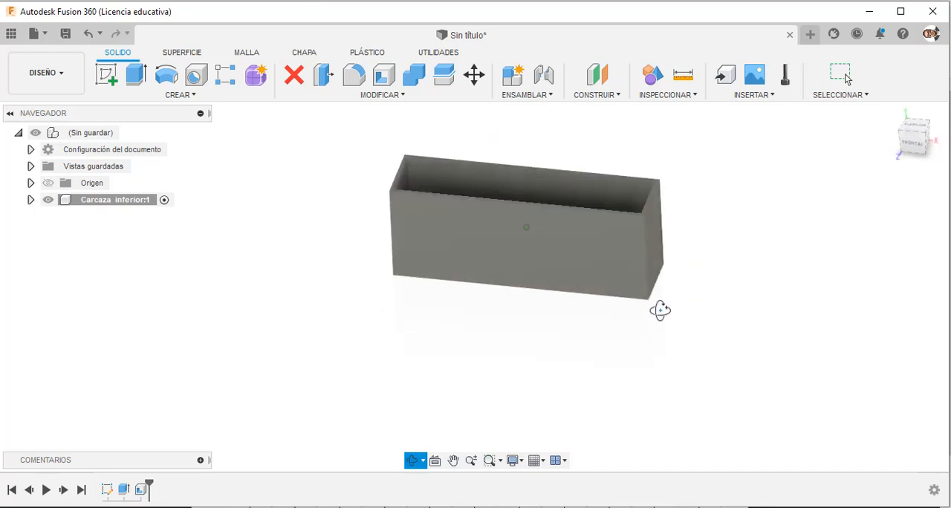
Check the flange dimensions in the gearbox drawing PDF and start a sketch on the casing's upper rim face in Fusion 360.
key("Escape")
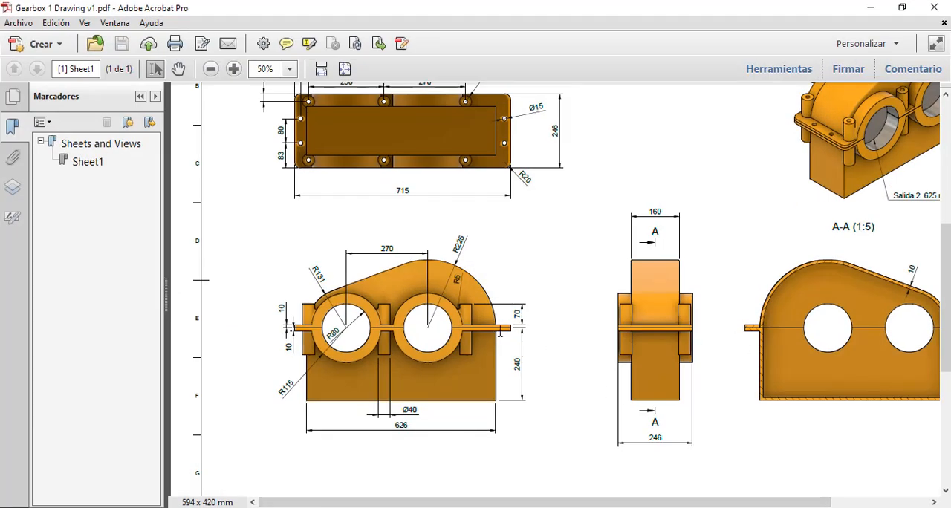
scroll(480, 284, "up", 1)
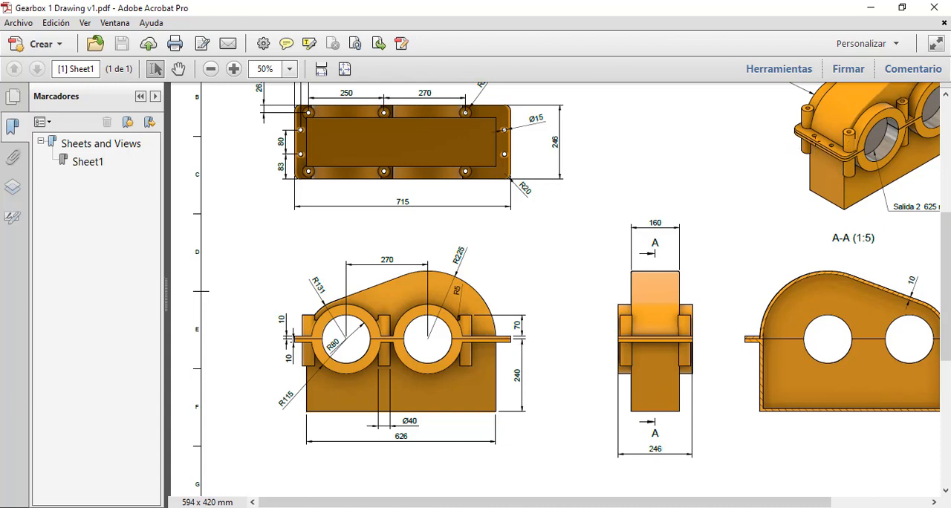
scroll(485, 170, "up", 4)
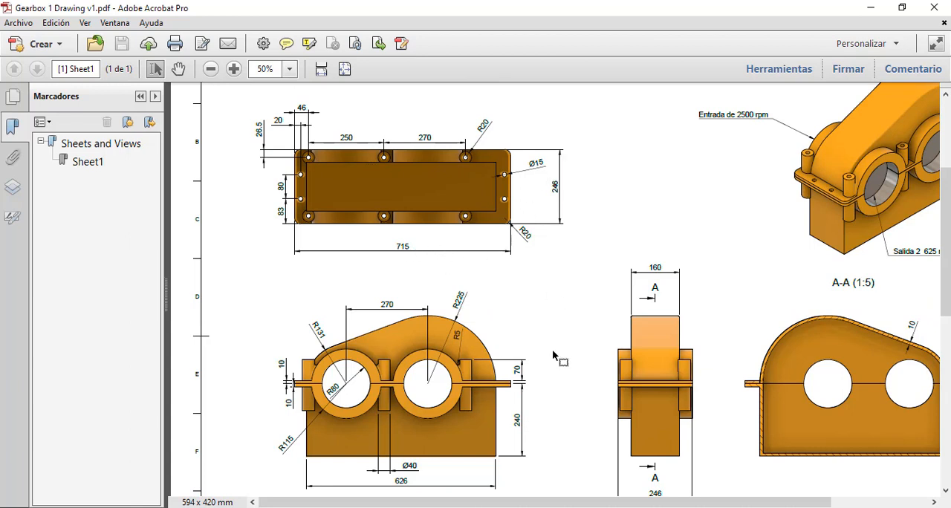
left_click(520, 507)
scroll(617, 186, "up", 10)
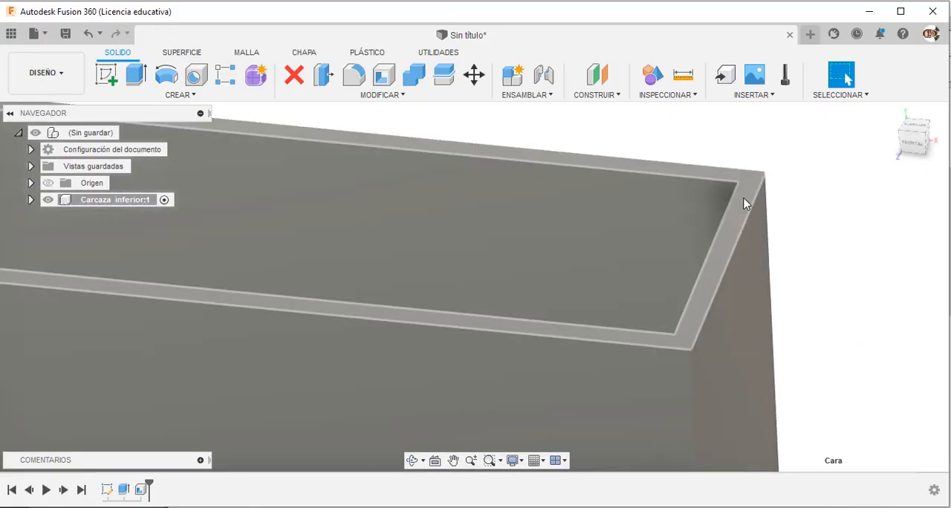
left_click(747, 202)
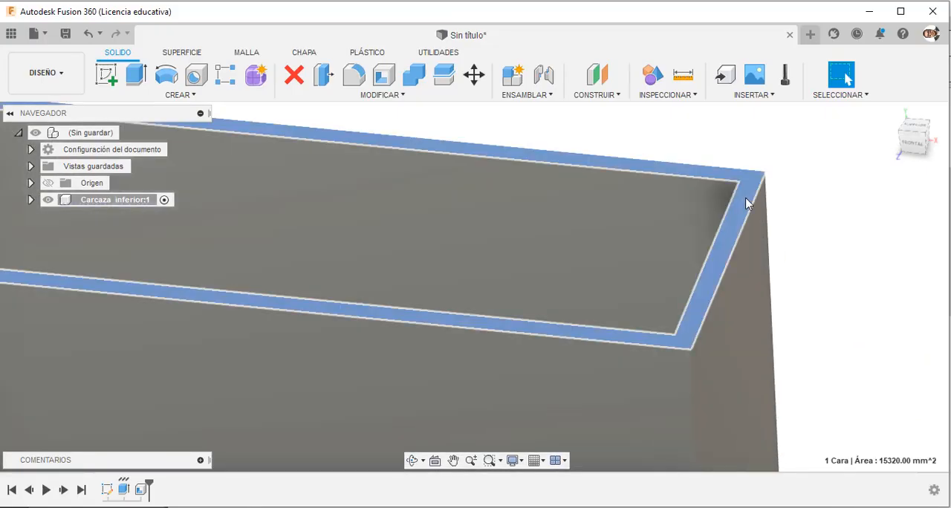
left_click(108, 81)
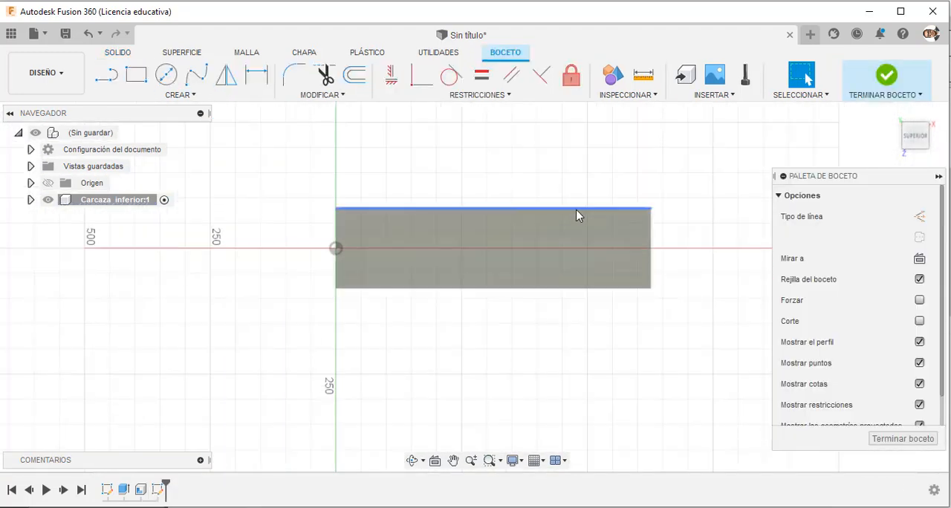
Draw a diagonal line between opposite outer corners of the casing rim and convert it to construction geometry.
left_click(107, 75)
left_click(280, 209)
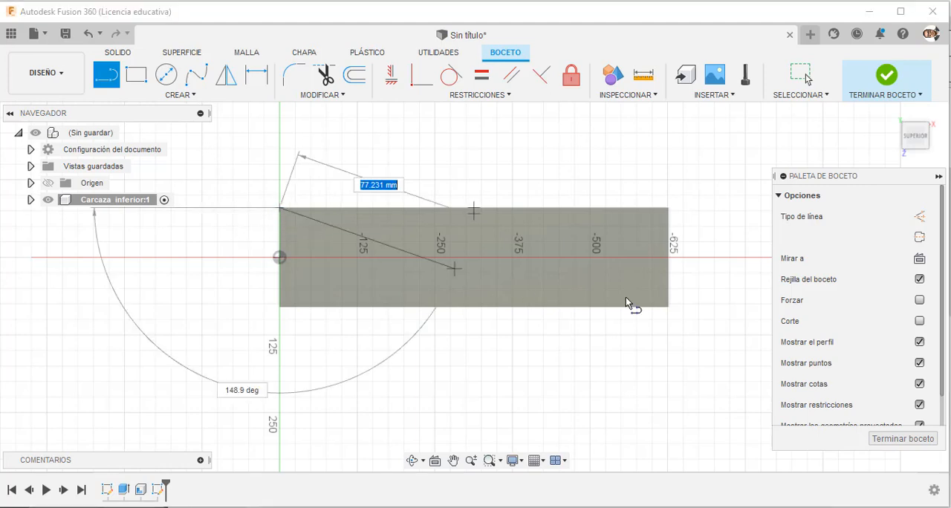
key("Escape")
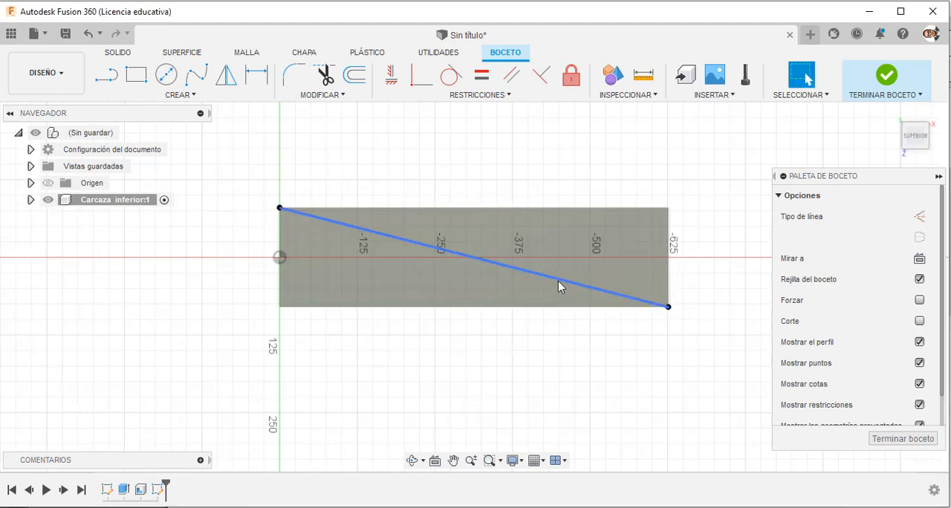
left_click(558, 281)
left_click(920, 216)
left_click(549, 197)
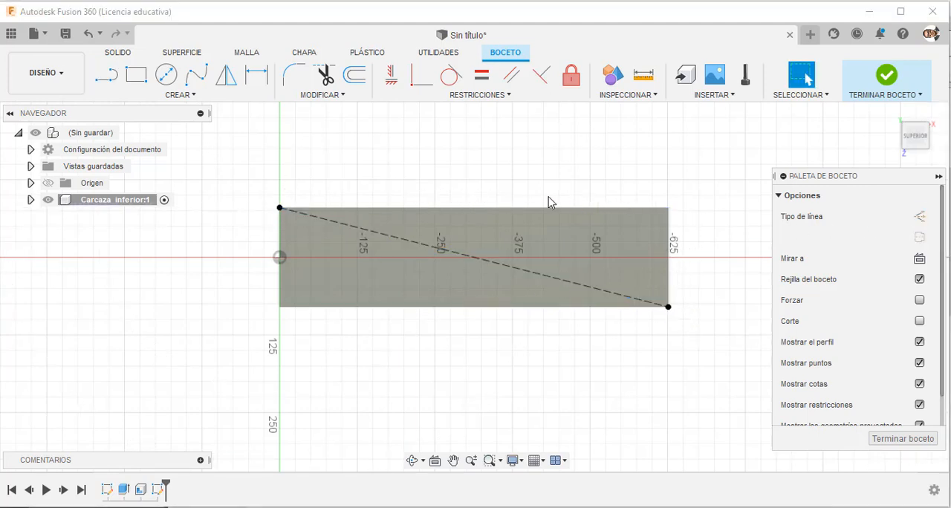
Draw a center rectangle from the diagonal's midpoint, extending beyond the casing outline on all sides.
left_click(136, 75)
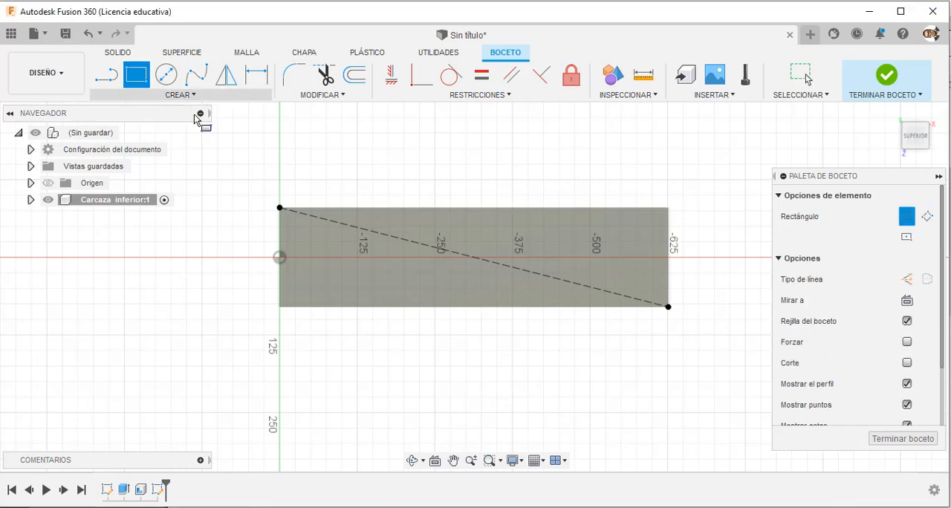
left_click(906, 239)
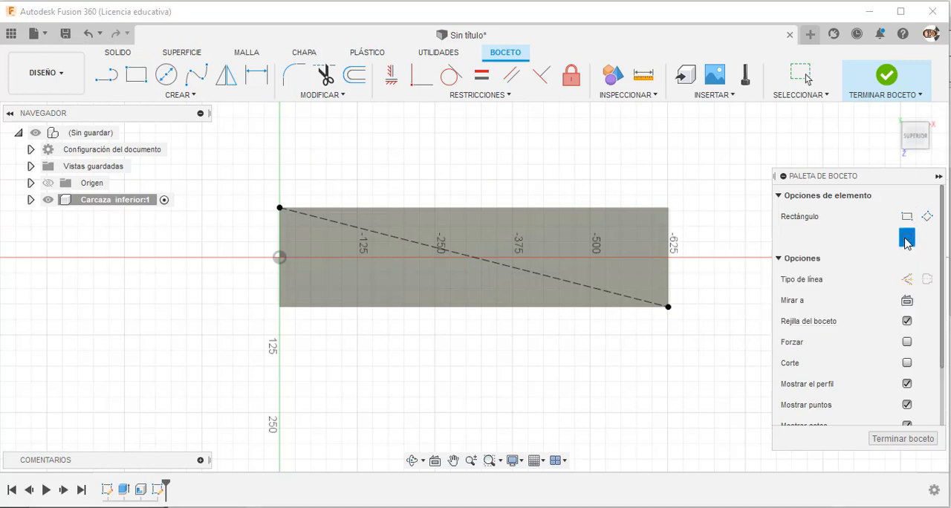
left_click(473, 257)
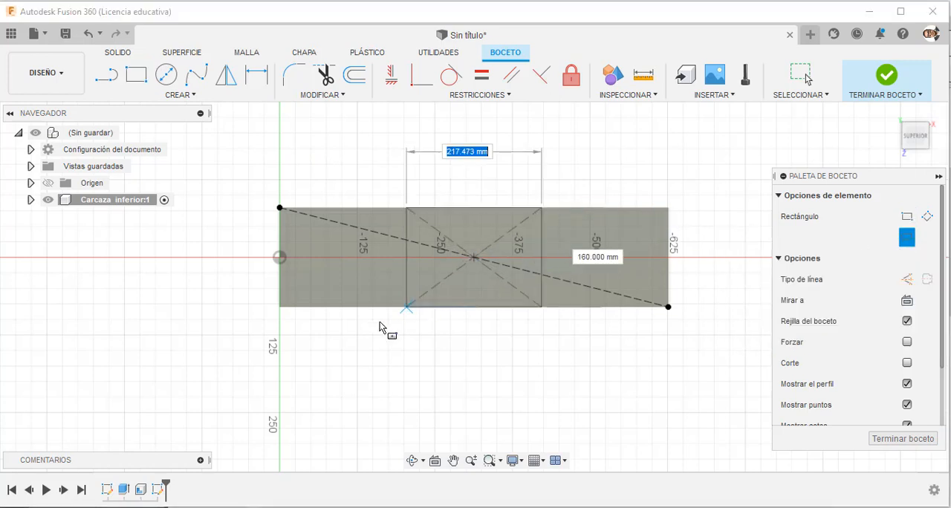
left_click(257, 328)
key("Escape")
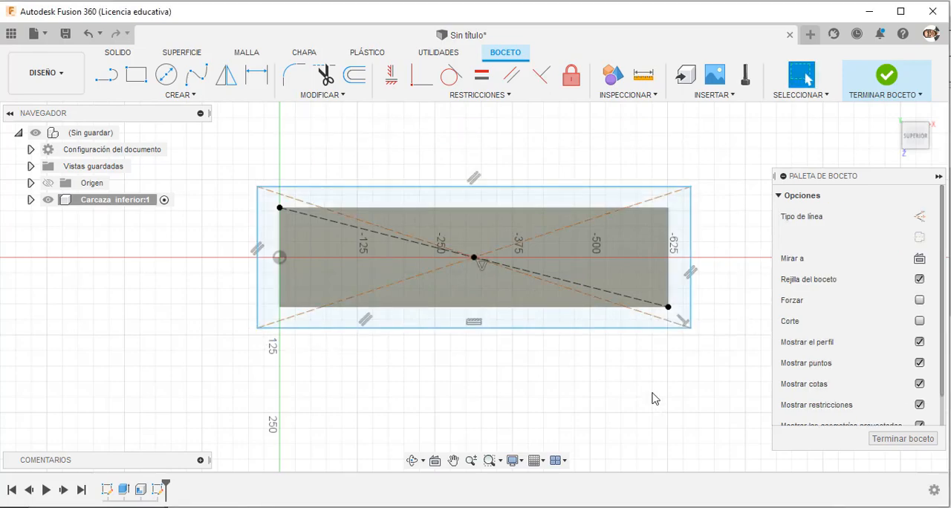
Check the flange size in the drawing PDF and dimension the rectangle's long side at 715 mm.
left_click(613, 507)
left_click(613, 507)
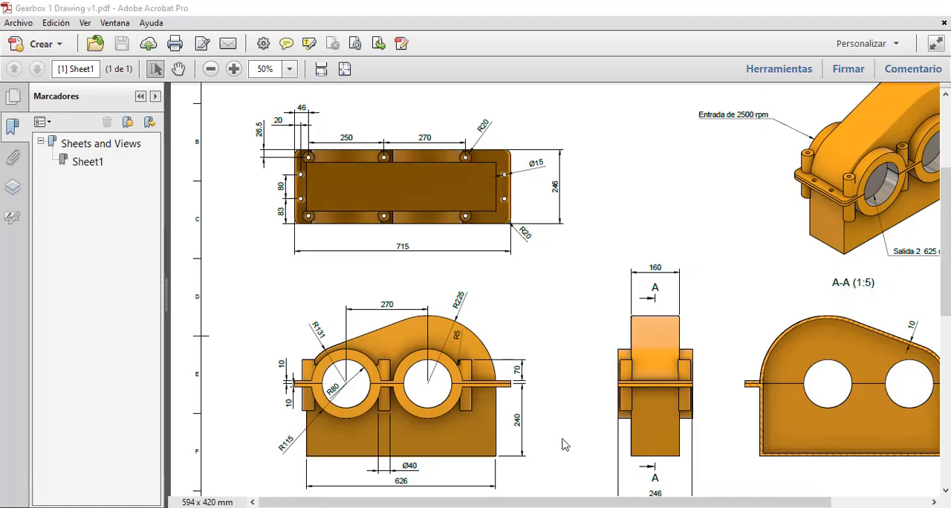
left_click(256, 75)
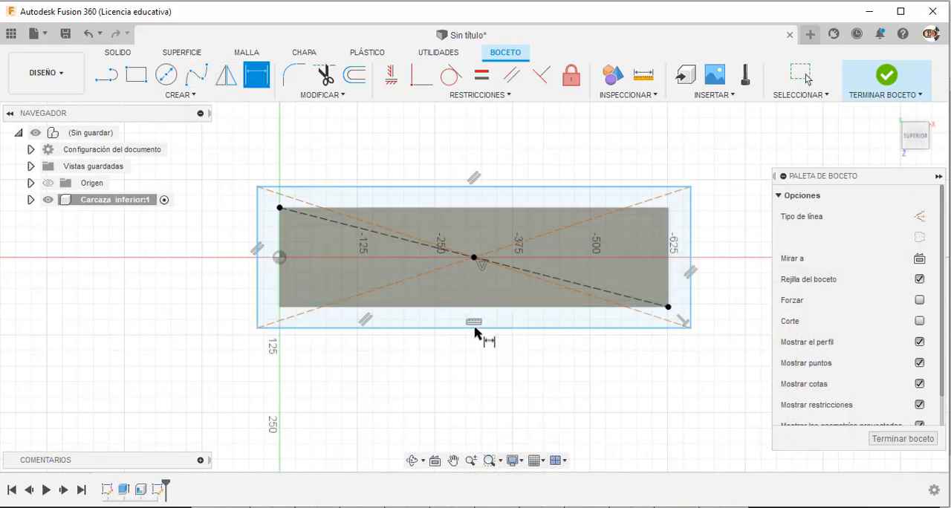
left_click(471, 377)
type("7")
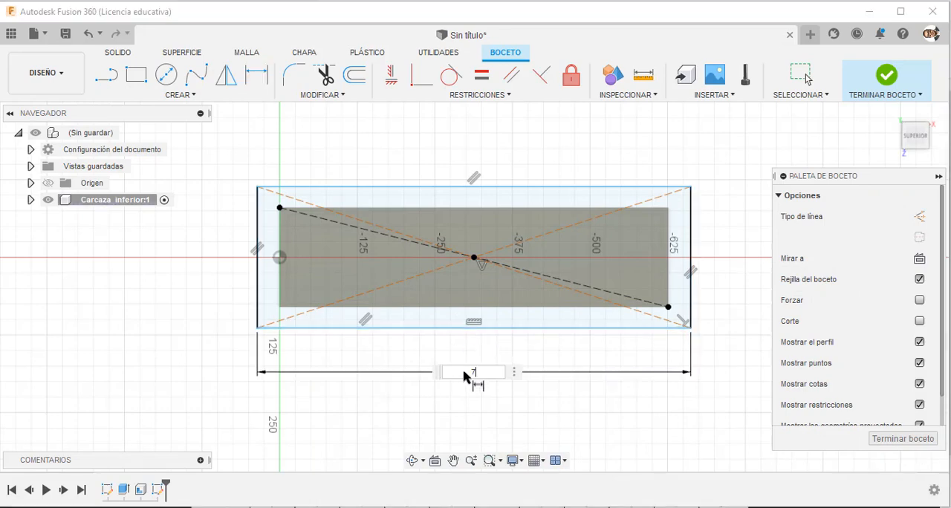
type("15")
key("Return")
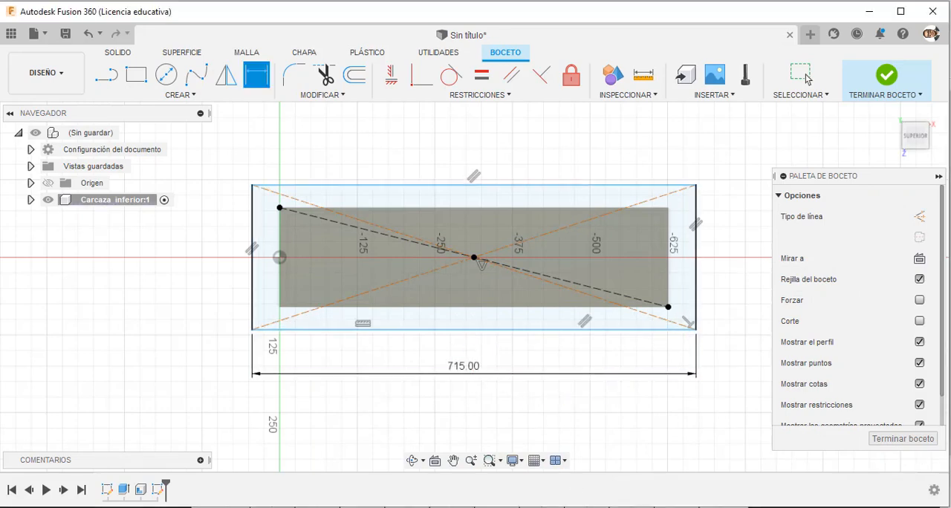
Dimension the rectangle's short side at 246 mm.
left_click(613, 507)
left_click(694, 258)
left_click(717, 255)
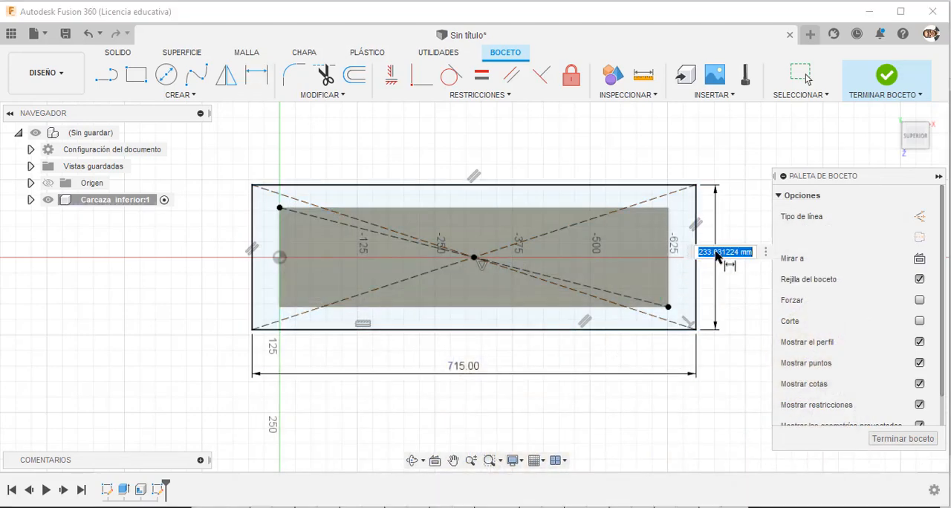
type("246")
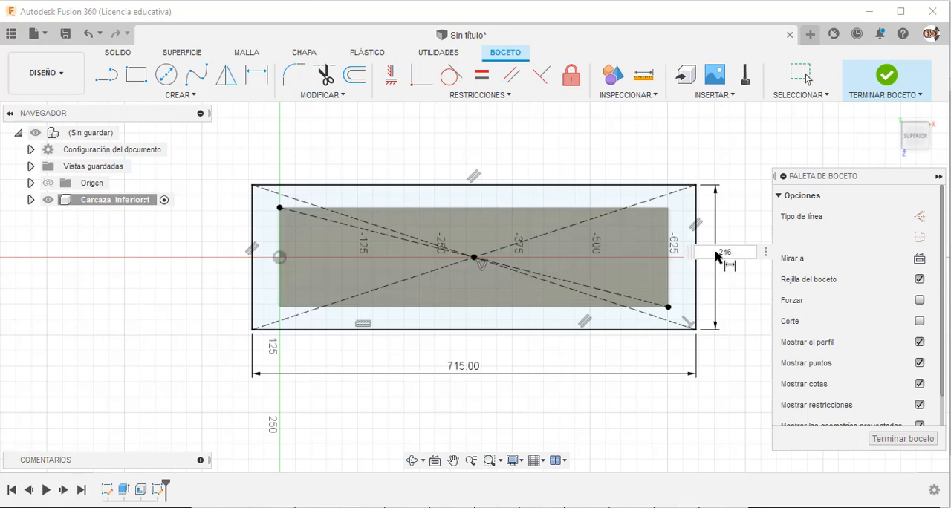
key("Return")
key("Escape")
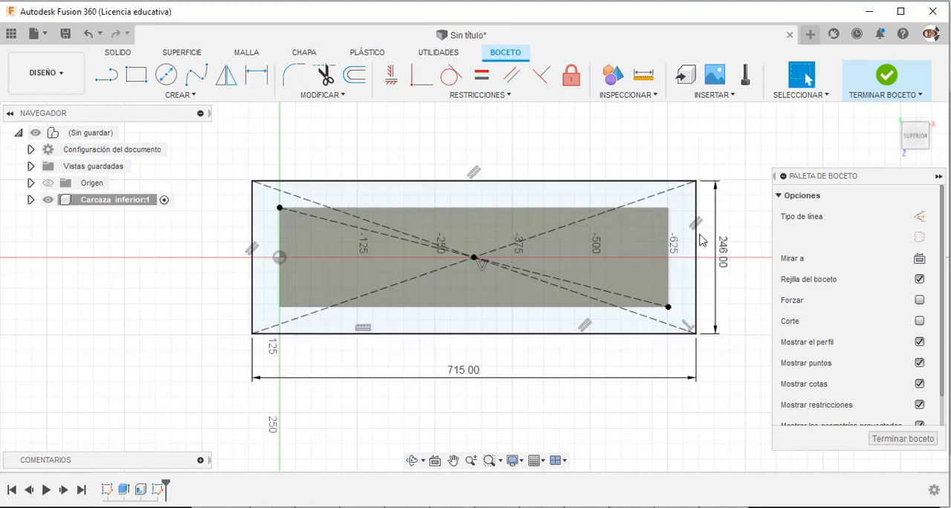
Check the flange corner radius in the drawing PDF and fillet the rectangle's two corners farthest from the origin at 20 mm.
key("alt+Tab")
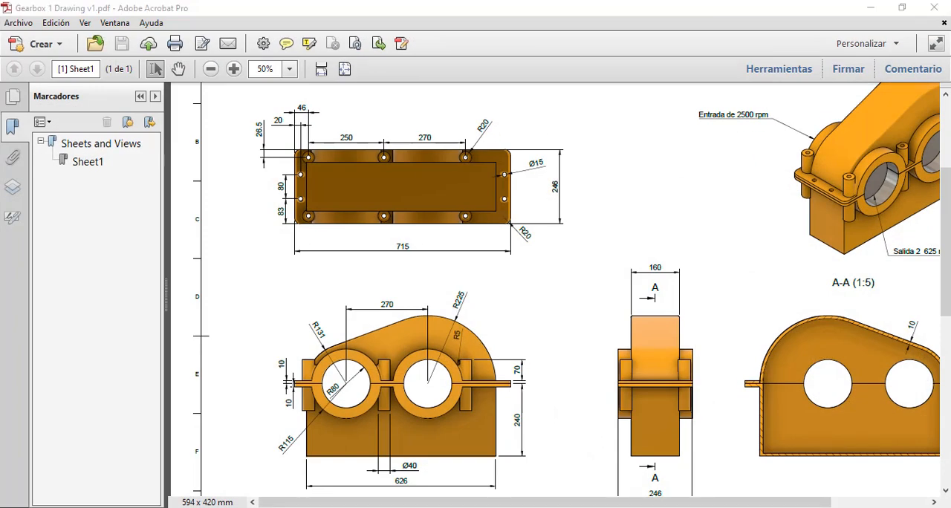
key("alt+Tab")
left_click(297, 76)
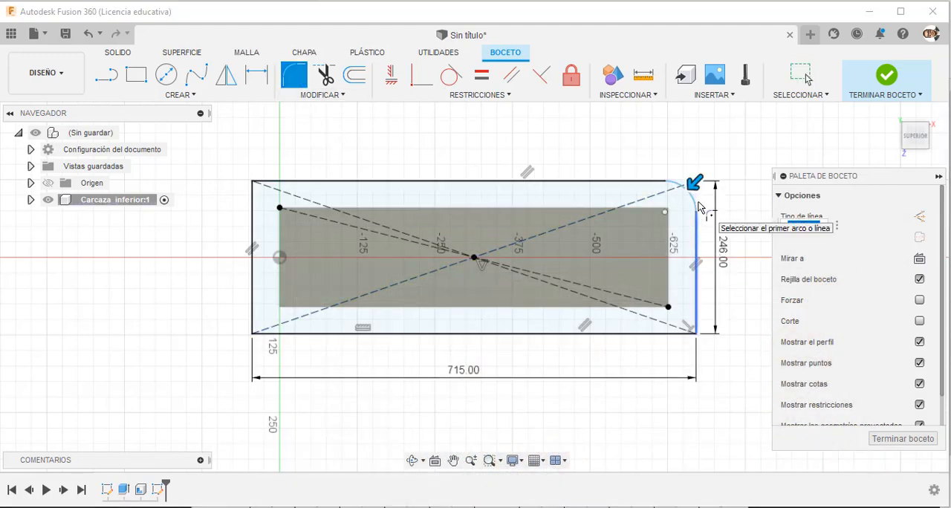
left_click(695, 186)
key("Return")
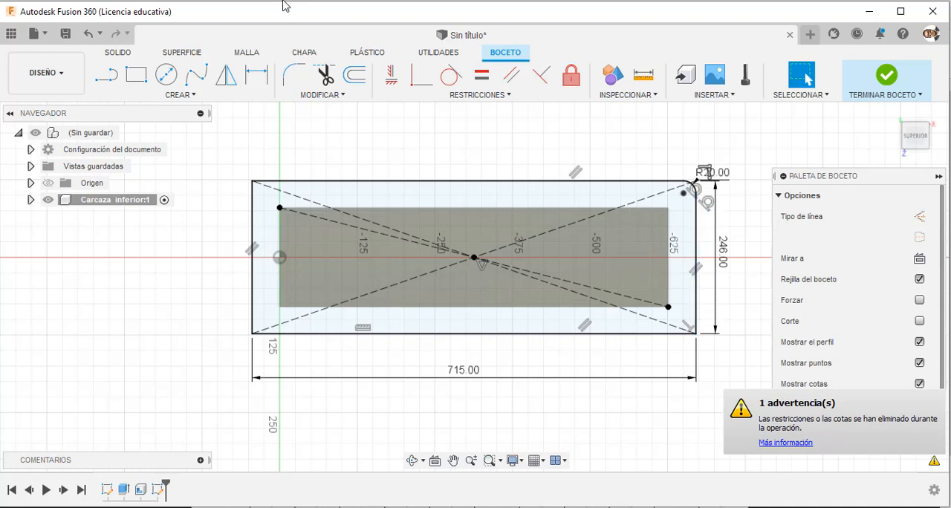
left_click(290, 79)
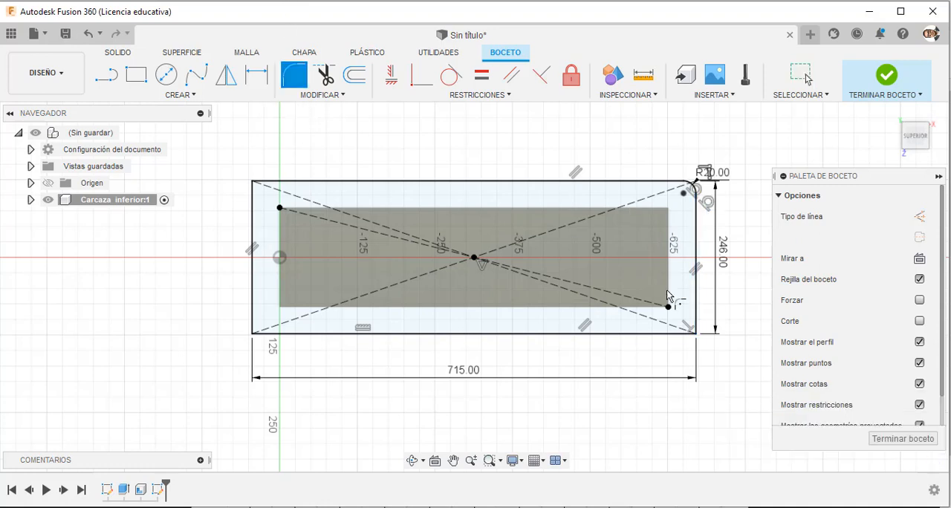
left_click(681, 339)
key("Return")
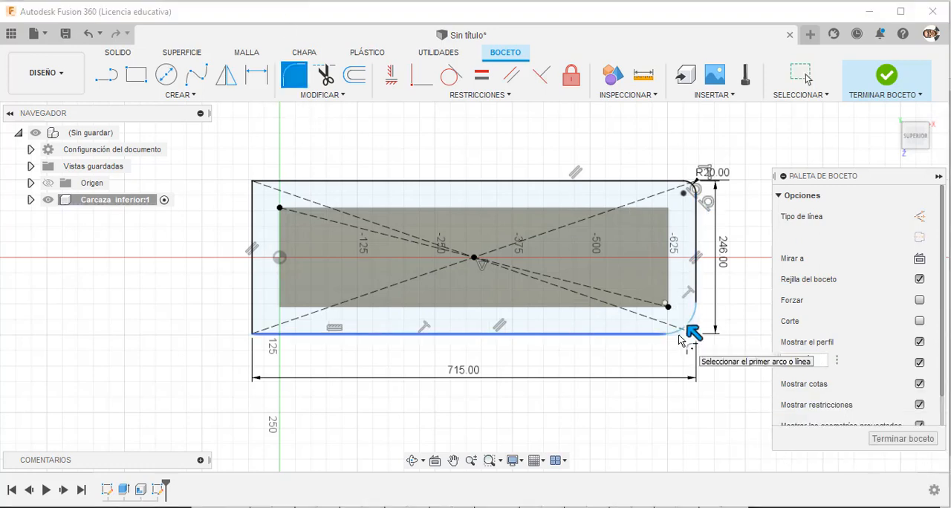
Fillet the rectangle's two remaining corners, at the end nearest the origin, with a 20 mm radius.
left_click(274, 183)
key("Escape")
left_click(295, 80)
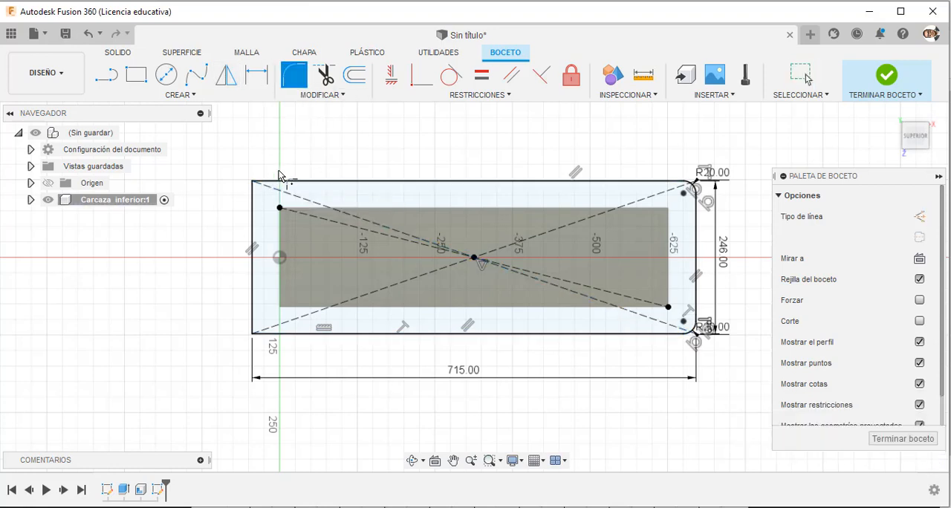
left_click(276, 183)
left_click(253, 199)
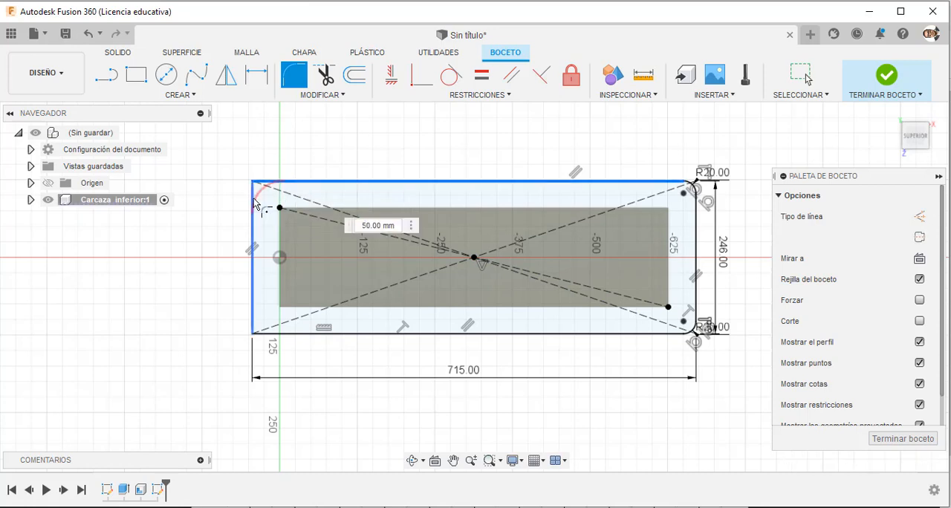
key("Return")
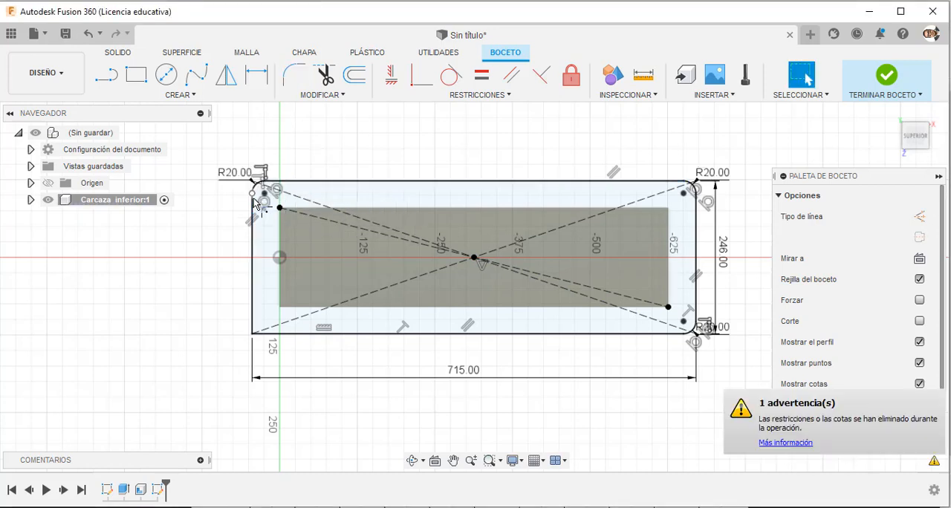
left_click(292, 75)
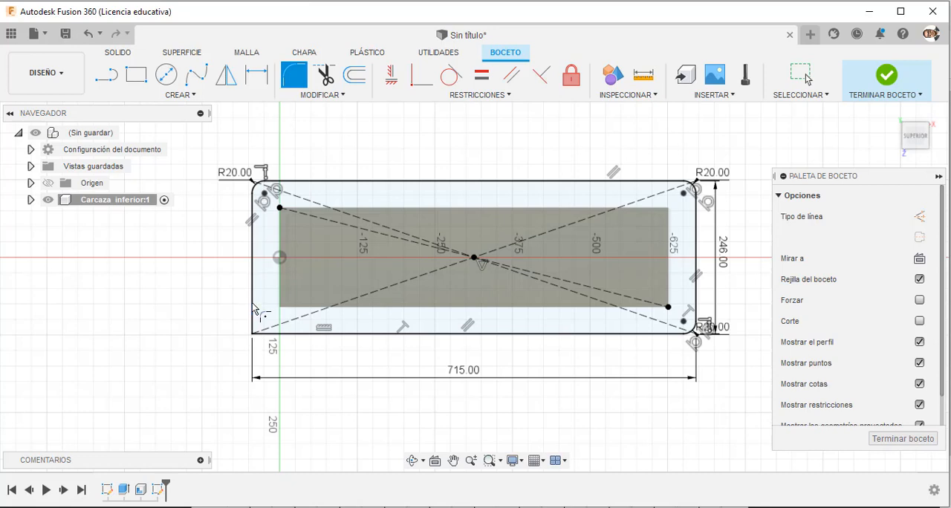
left_click(254, 311)
left_click(288, 342)
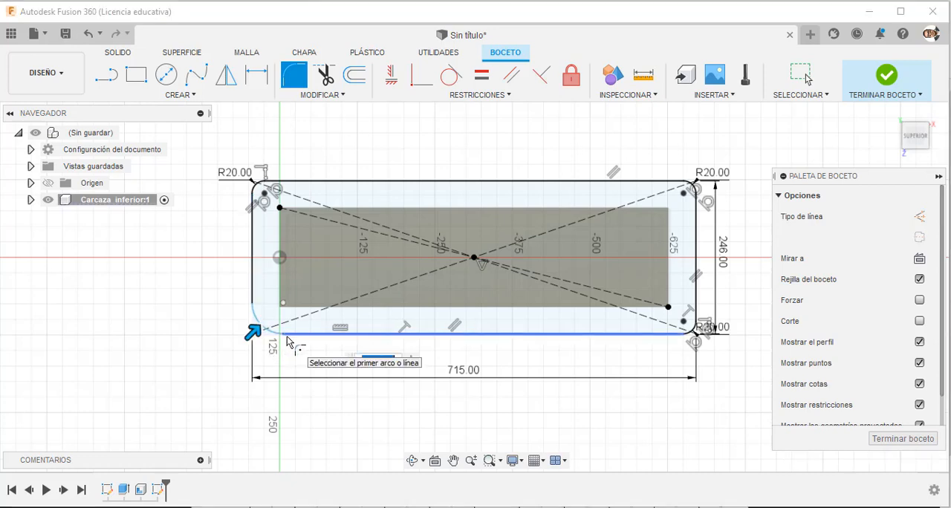
key("Return")
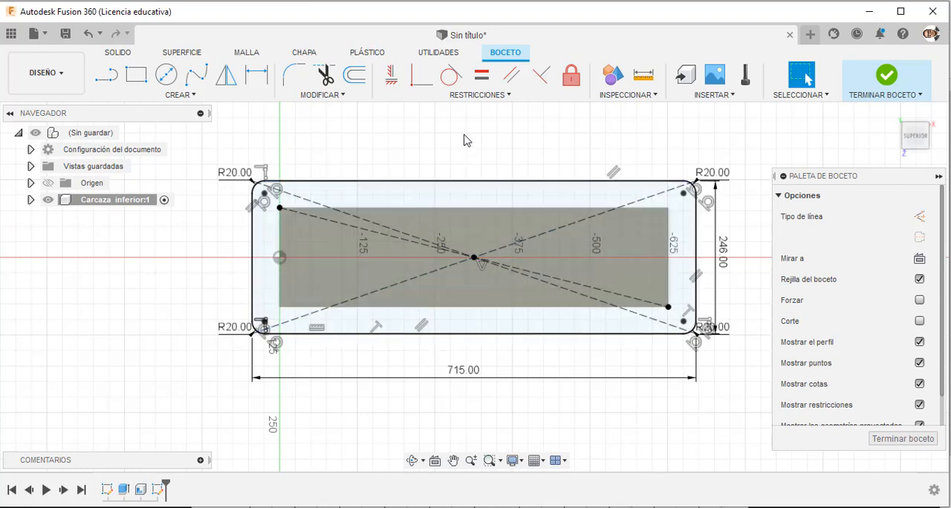
Project the four outer edges of the casing rim into the flange sketch, keeping the projection link enabled.
key("p")
left_click(503, 208)
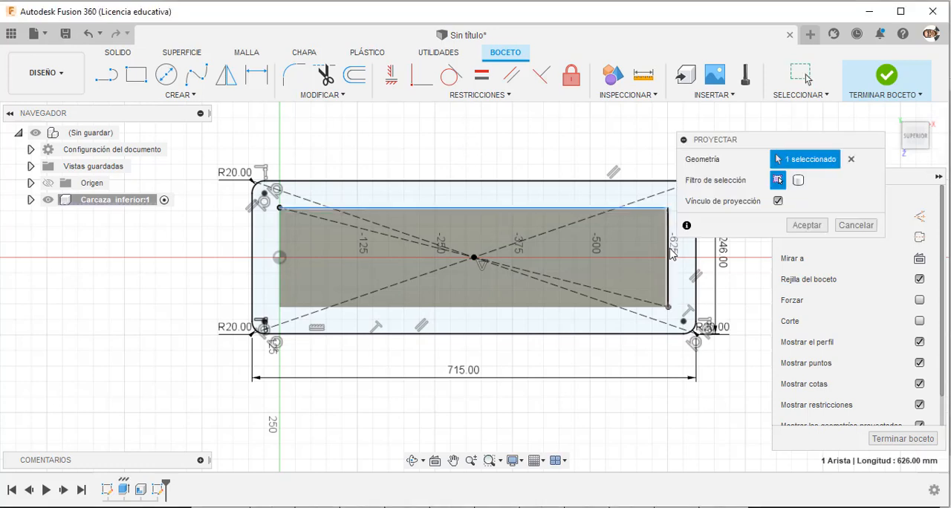
left_click(669, 254)
left_click(628, 305)
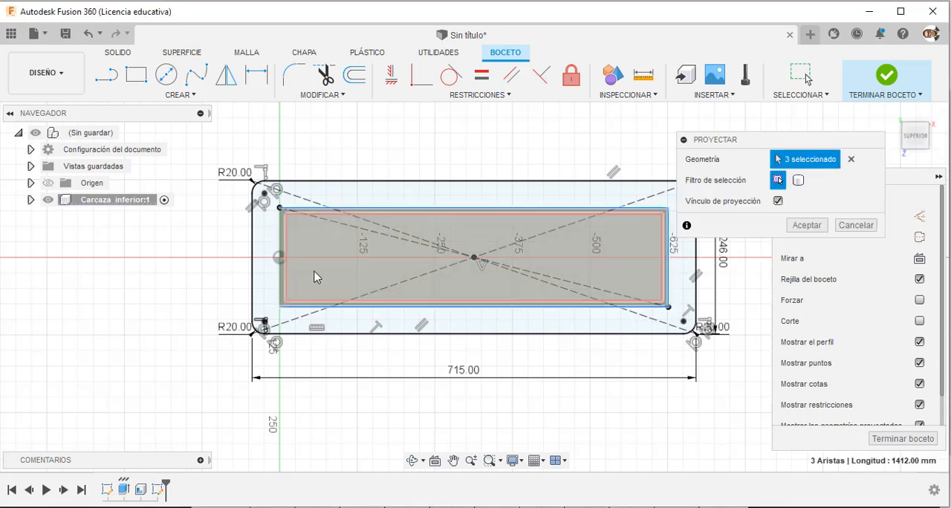
left_click(282, 269)
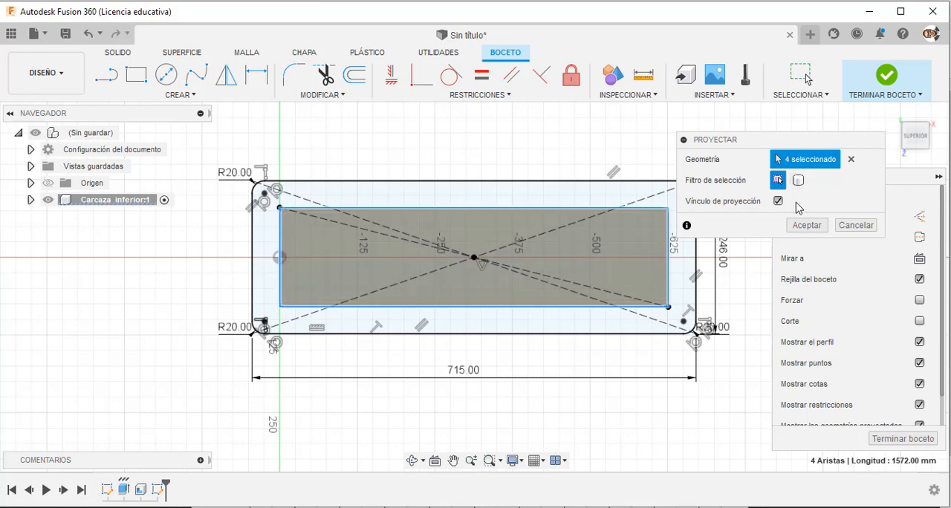
left_click(807, 226)
mouse_move(498, 401)
middle_mouse_down("shift")
mouse_move(512, 313)
mouse_move(552, 301)
mouse_move(528, 334)
mouse_move(536, 348)
middle_mouse_up("shift")
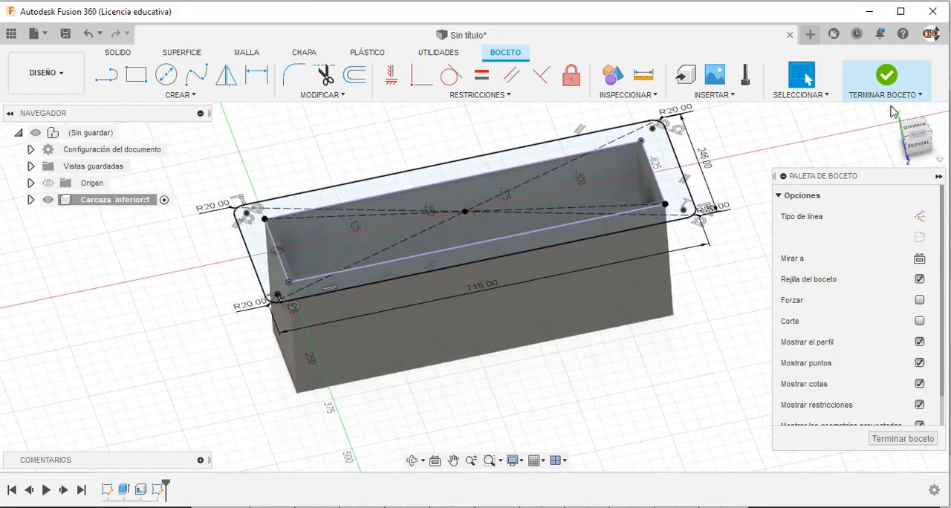
Finish the flange sketch and extrude the ring profile around the casing opening 10 mm downward, joined to the casing.
left_click(891, 82)
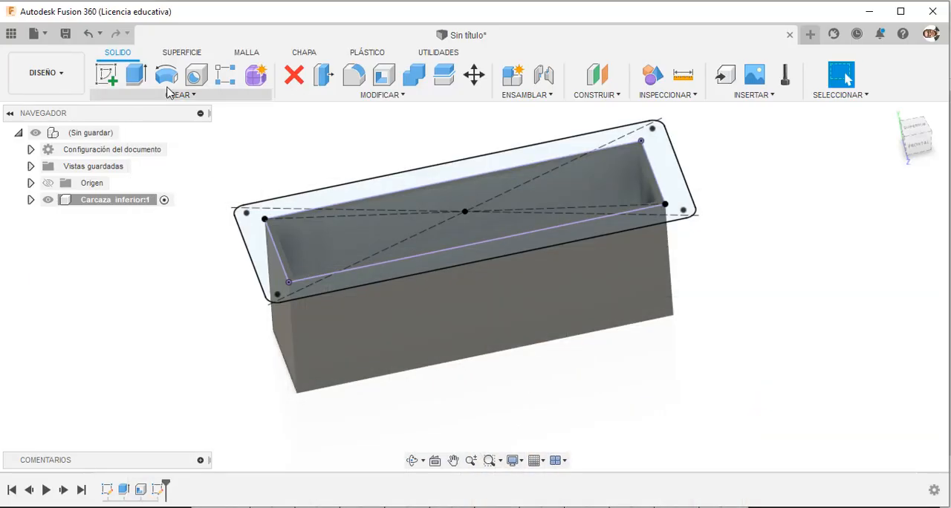
left_click(139, 88)
left_click(259, 260)
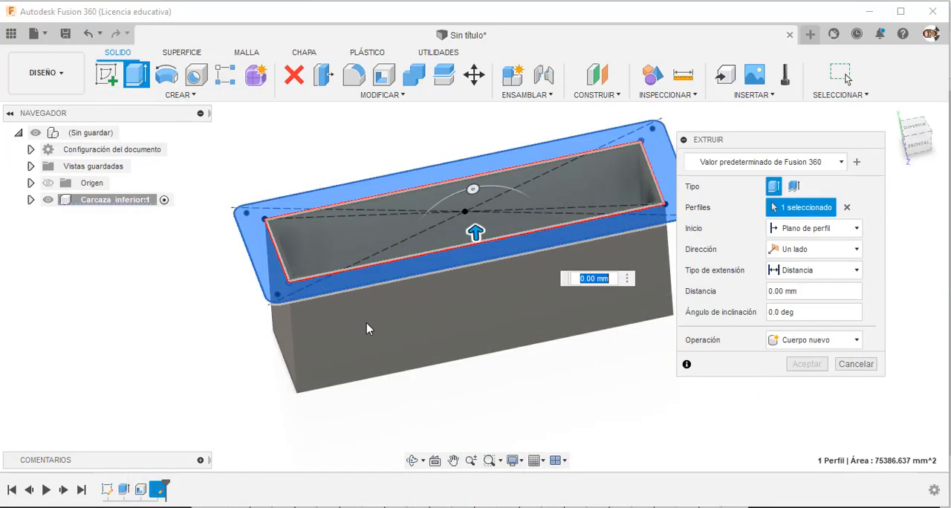
left_click_drag(478, 230, 484, 281)
type("-10")
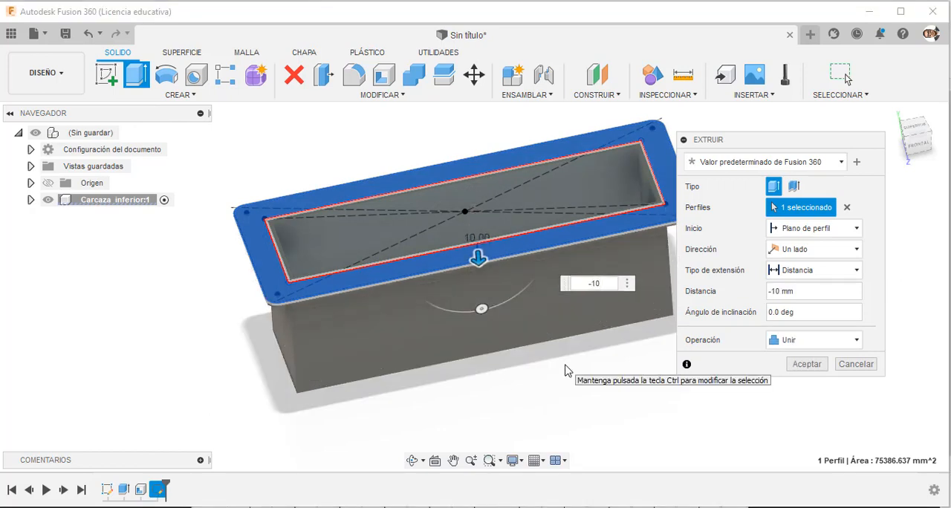
key("Return")
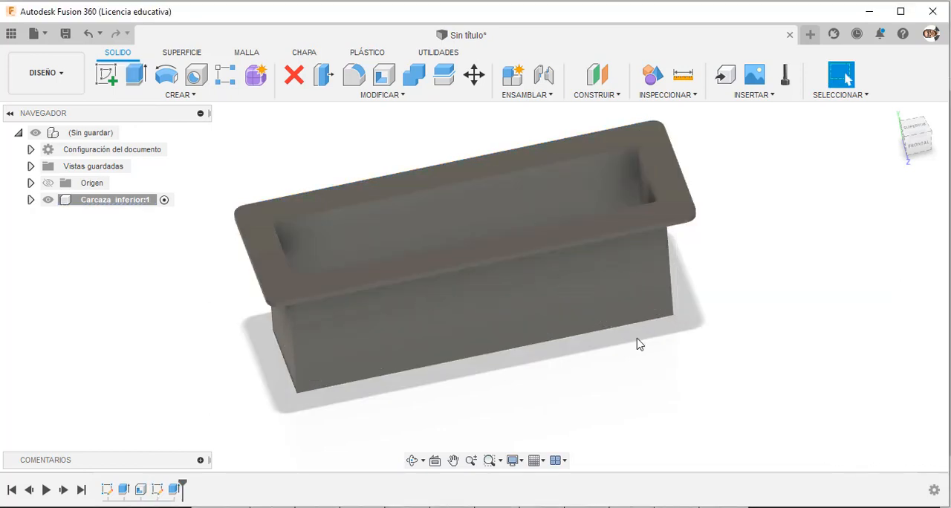
Check the bearing bore dimensions in the drawing PDF and start a sketch on the front origin plane through the casing's middle.
middle_click_drag(677, 321, 679, 290, "shift")
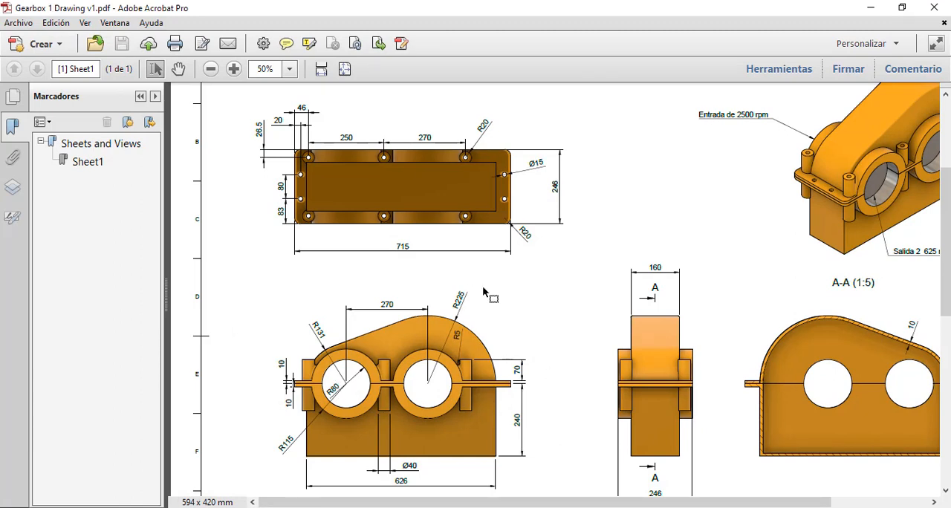
mouse_move(590, 500)
left_mouse_down()
mouse_move(645, 504)
mouse_move(587, 501)
left_mouse_up()
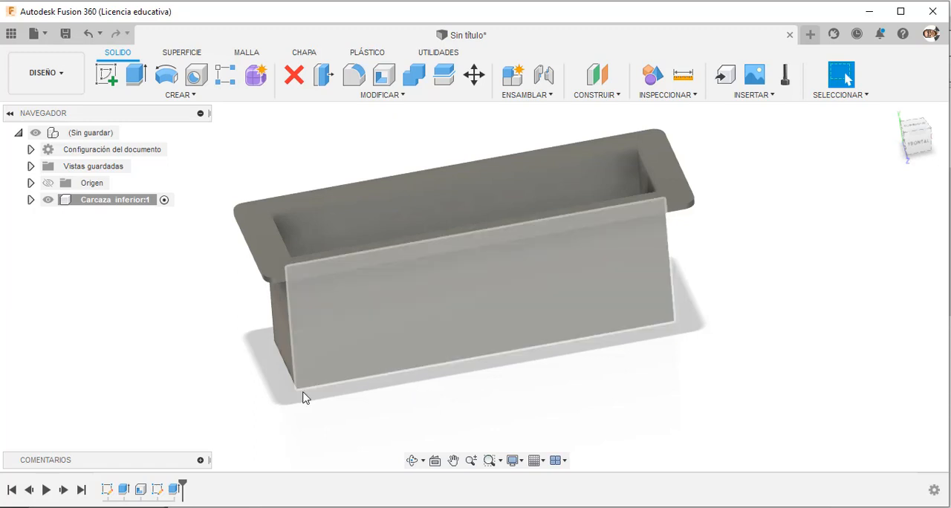
middle_click_drag(303, 397, 200, 407, "shift")
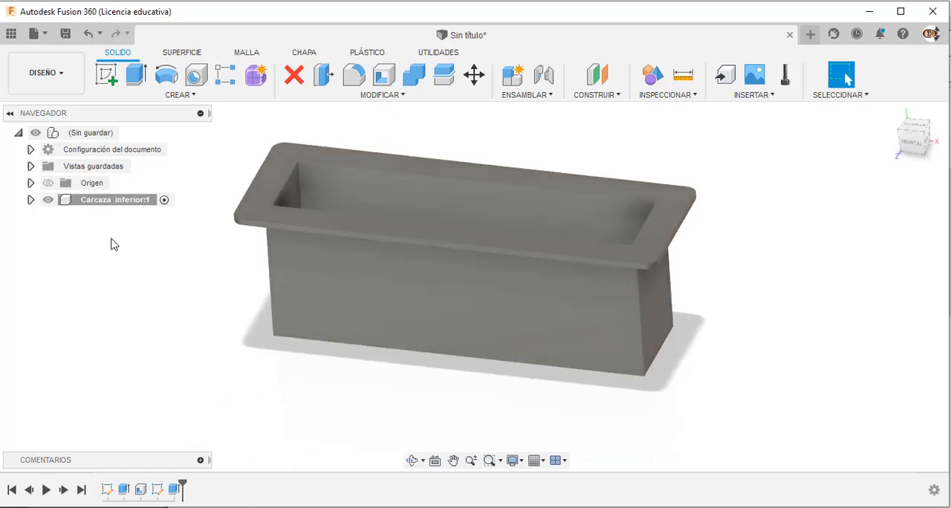
left_click(106, 74)
left_click(310, 296)
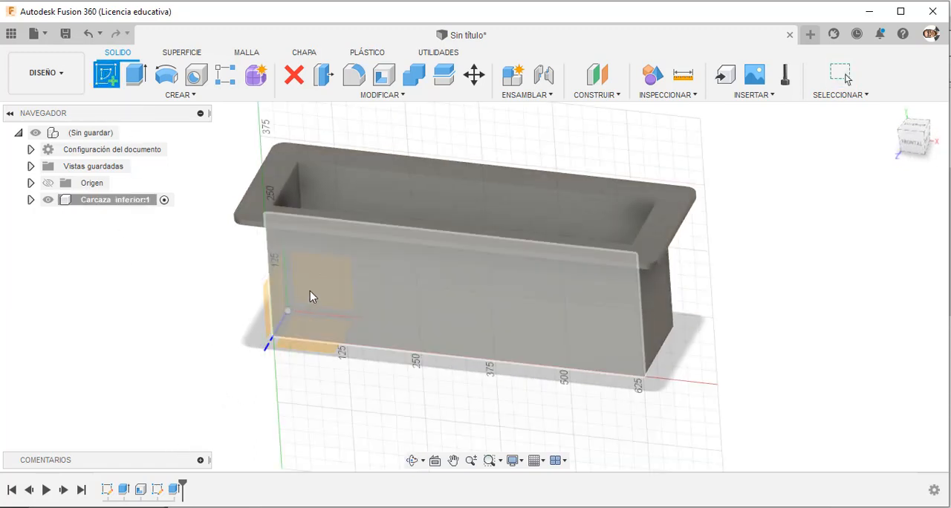
mouse_move(191, 314)
middle_mouse_down("shift")
mouse_move(191, 340)
mouse_move(171, 358)
middle_mouse_up("shift")
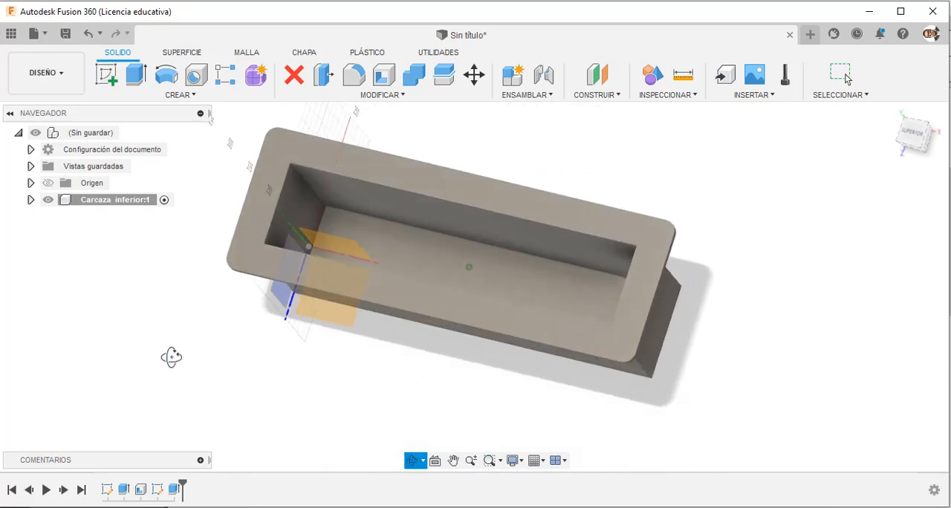
left_click(327, 244)
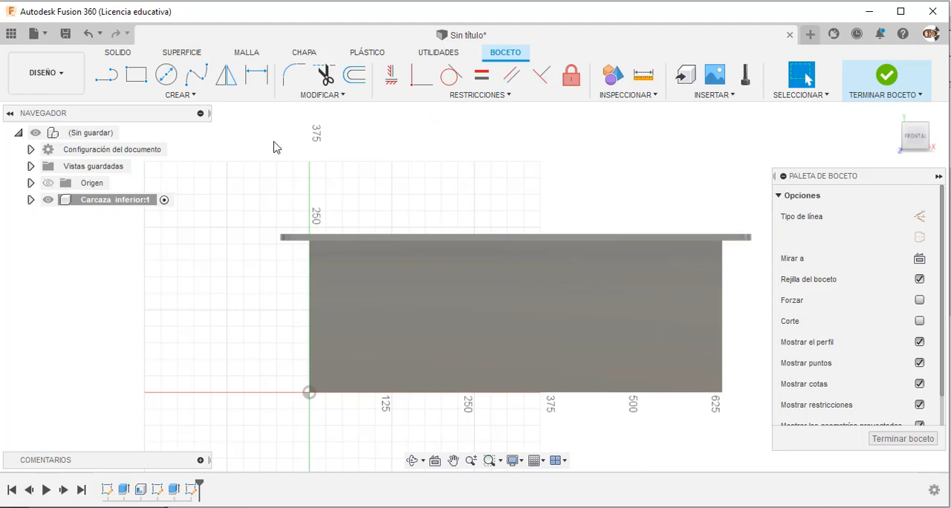
Sketch two separate circles centred along the flange's top edge, the one nearer the origin about 211 mm in diameter.
scroll(274, 147, "up", 2)
left_click(166, 74)
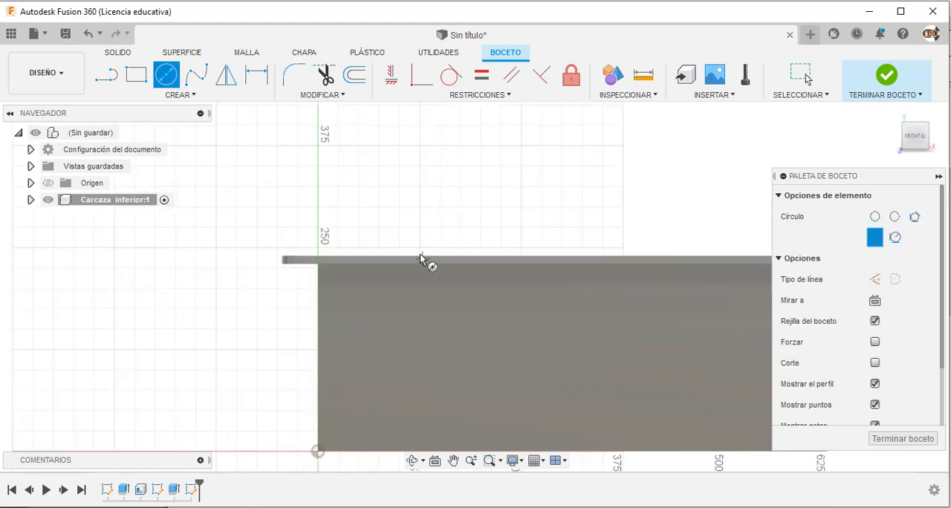
left_click(444, 256)
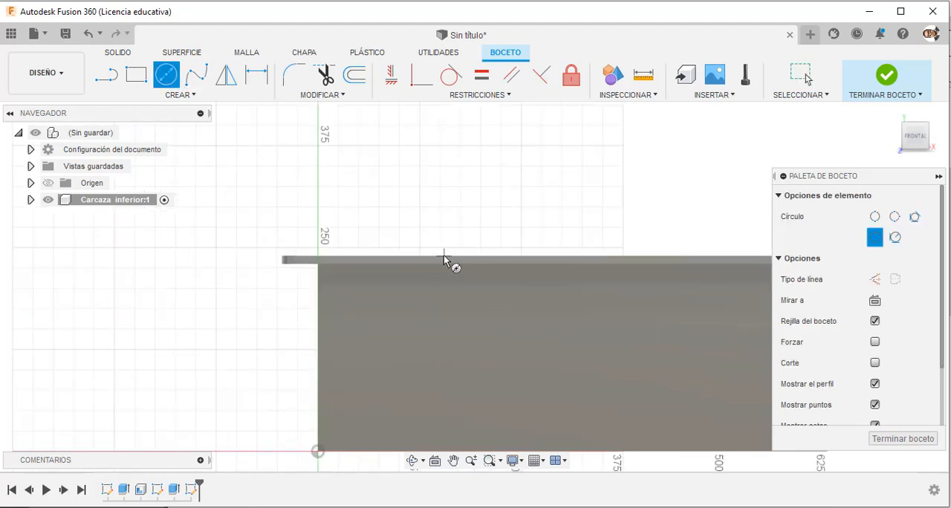
left_click(416, 336)
scroll(597, 285, "down", 2)
left_click(588, 268)
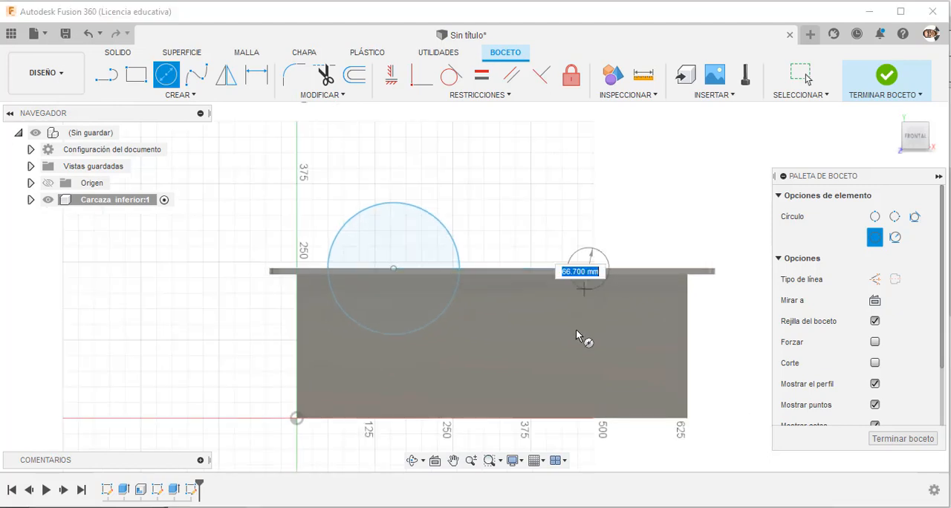
left_click(577, 341)
key("Escape")
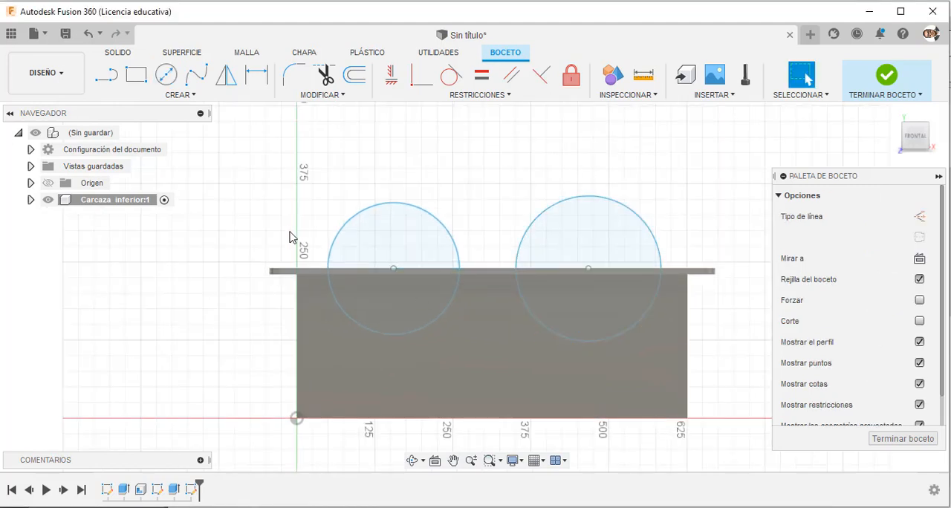
Project the flange's top corner vertex at the end nearest the origin into the sketch, keeping the projection link enabled.
key("p")
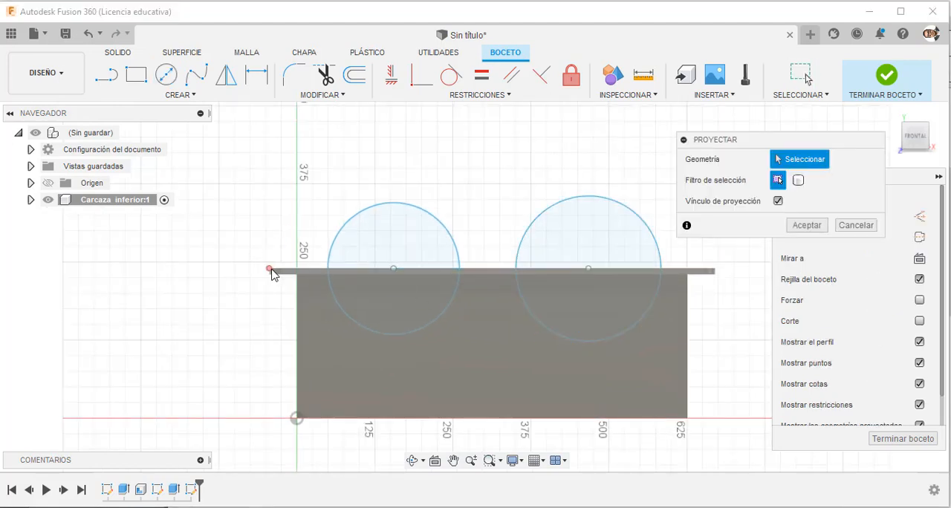
left_click(271, 270)
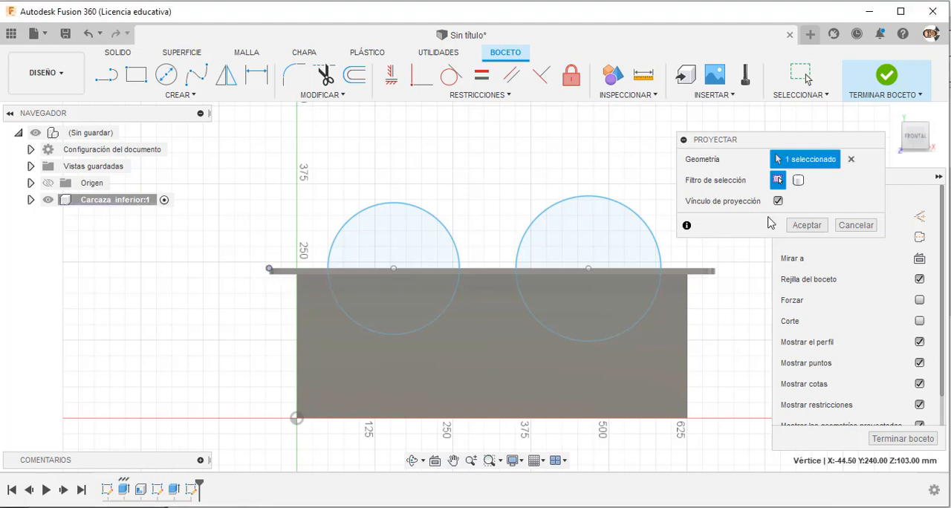
left_click(807, 225)
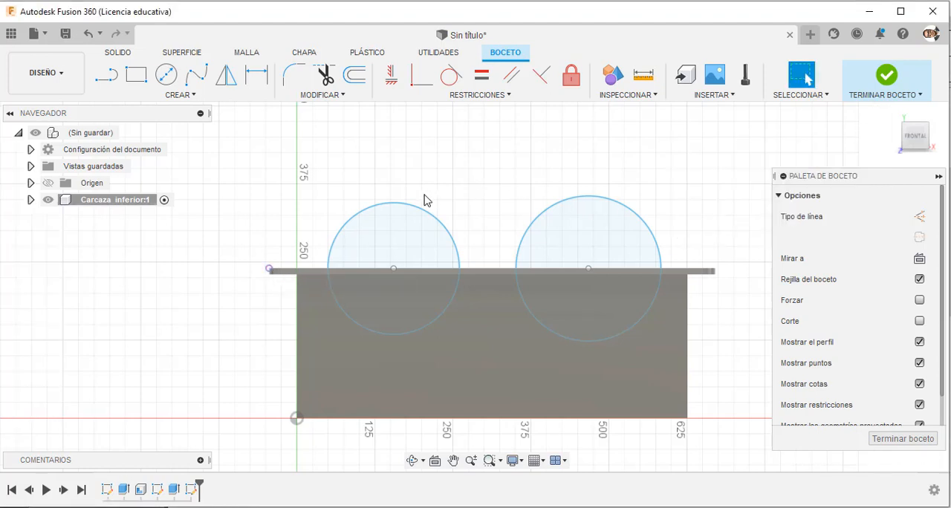
Constrain both circle centres horizontally, aligning the nearer one with the projected flange vertex and the farther one with the nearer.
left_click(390, 88)
left_click(394, 269)
left_click(270, 270)
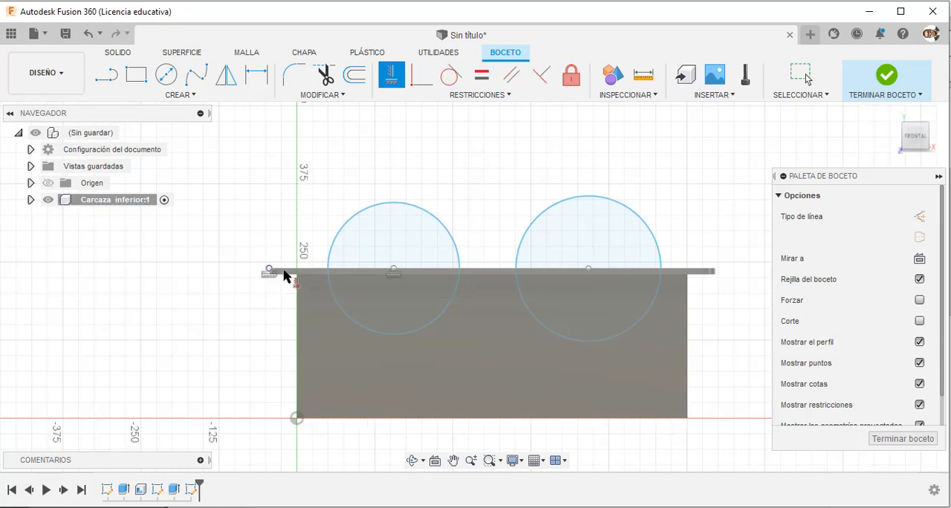
left_click(588, 269)
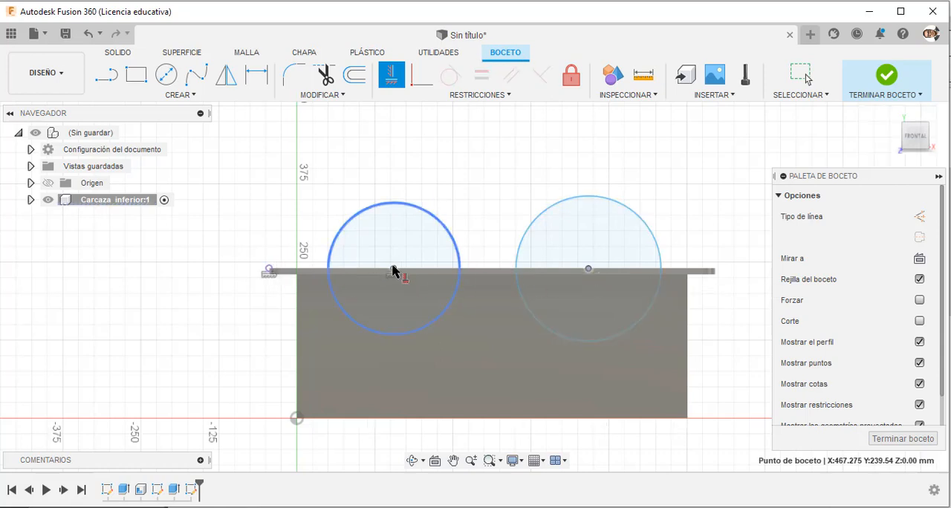
left_click(393, 271)
key("Escape")
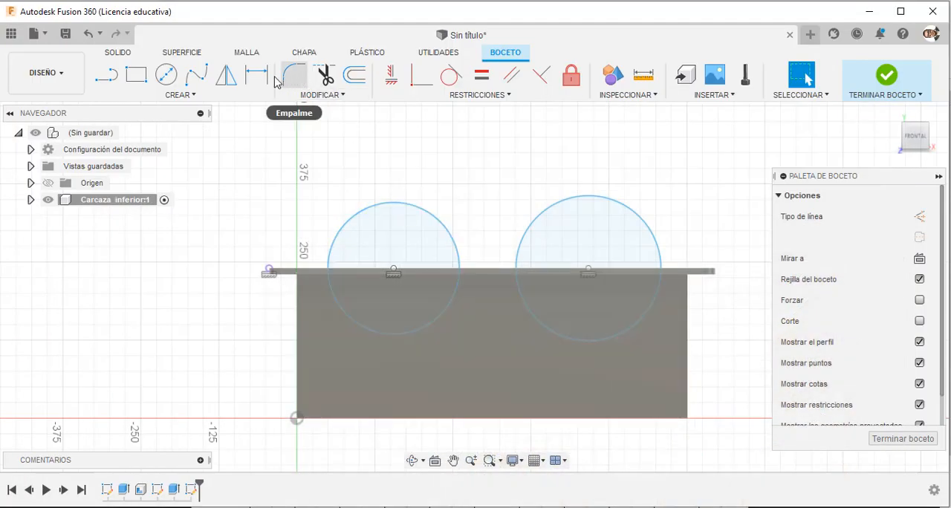
Dimension the circle nearer the origin at 160 mm diameter.
left_click(393, 204)
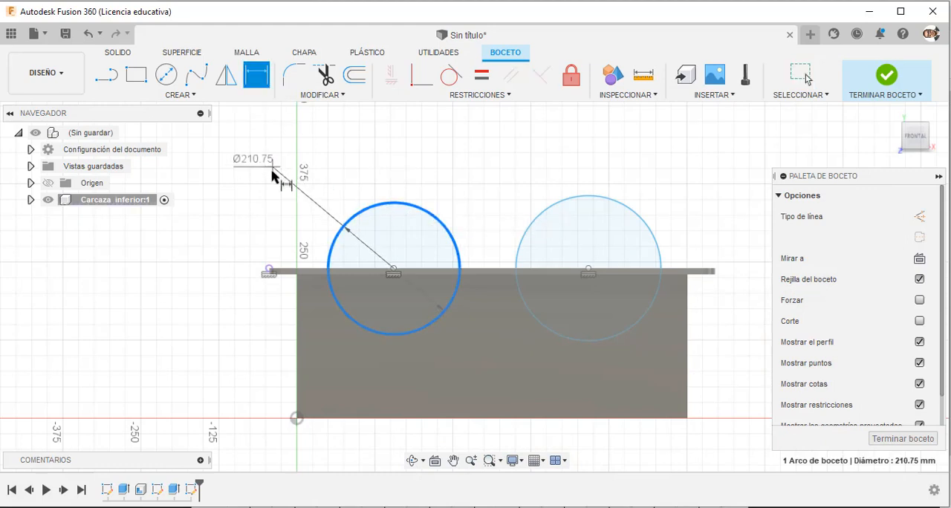
left_click(275, 182)
type("160")
key("Return")
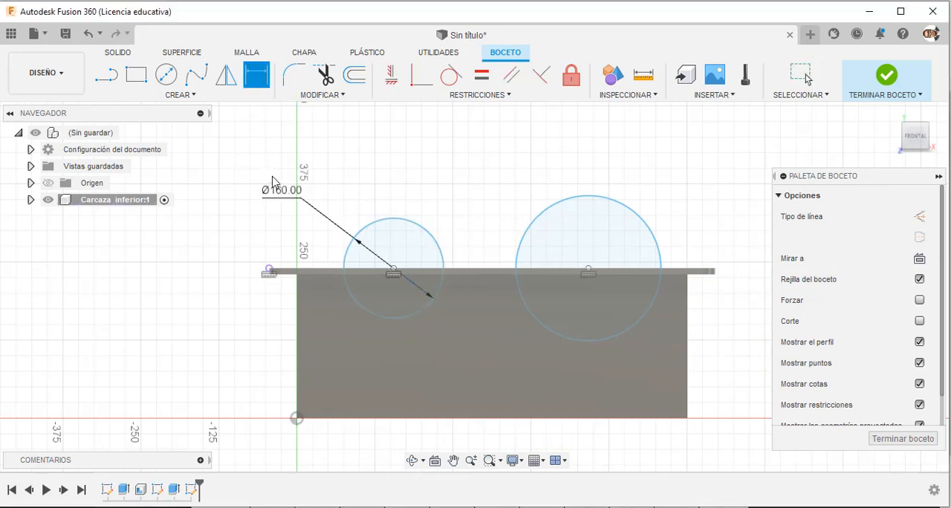
key("Escape")
Apply an equal constraint between the farther circle and the 160 mm circle.
left_click(482, 75)
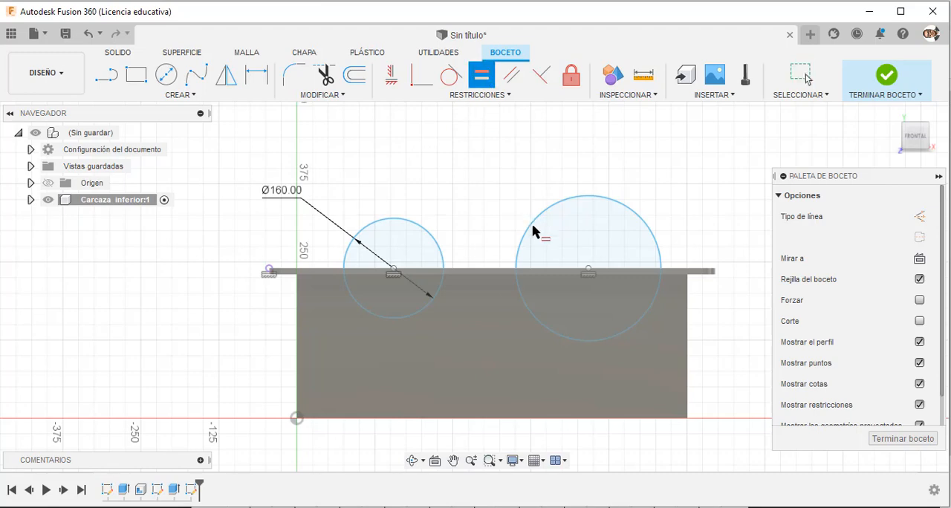
left_click(526, 233)
left_click(441, 248)
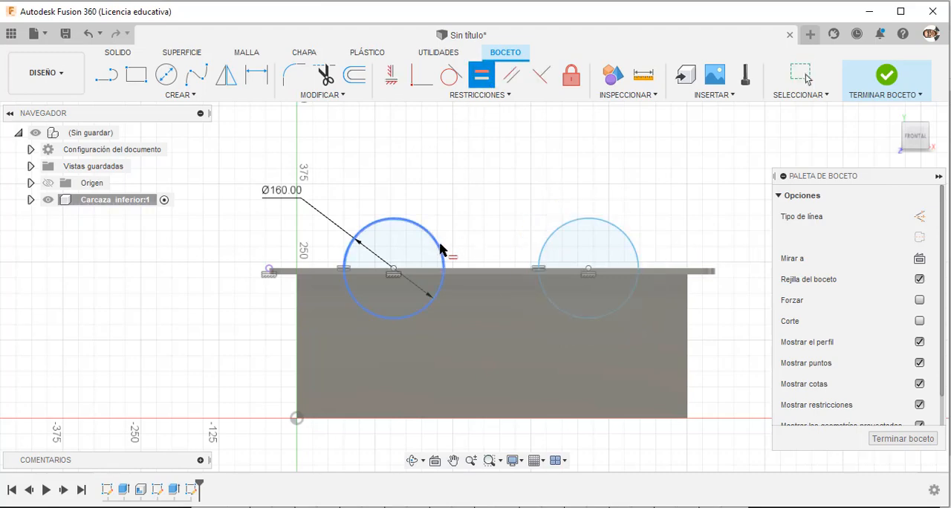
key("Escape")
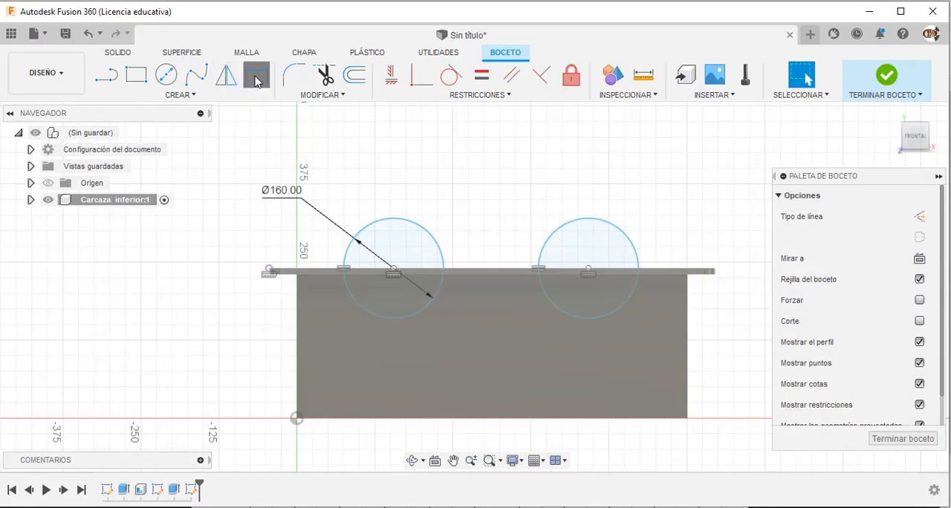
Dimension the horizontal distance between the two circle centres at 270 mm.
left_click(256, 76)
left_click(394, 269)
left_click(588, 269)
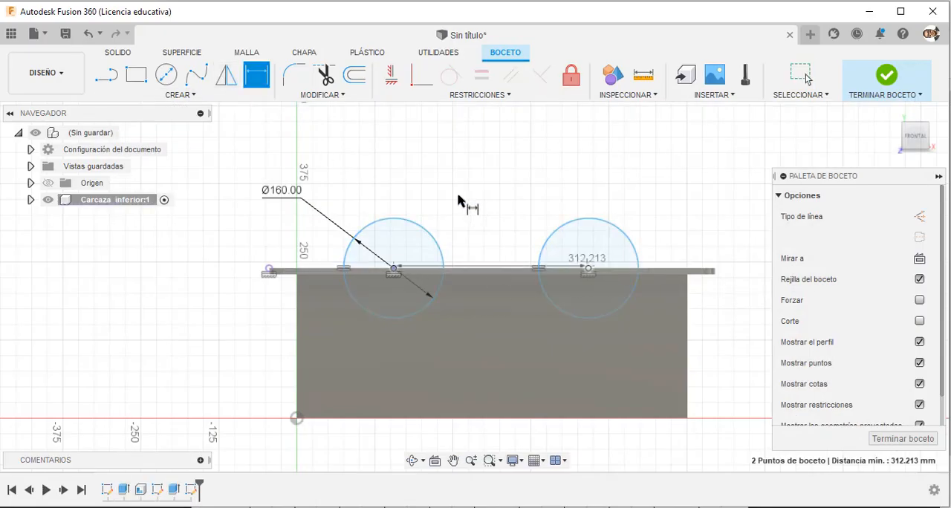
left_click(472, 167)
type("270")
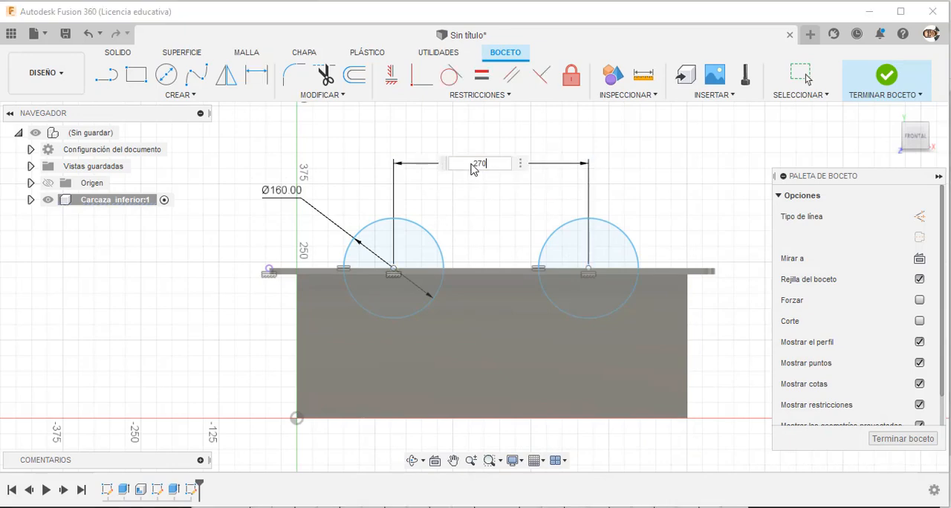
key("Return")
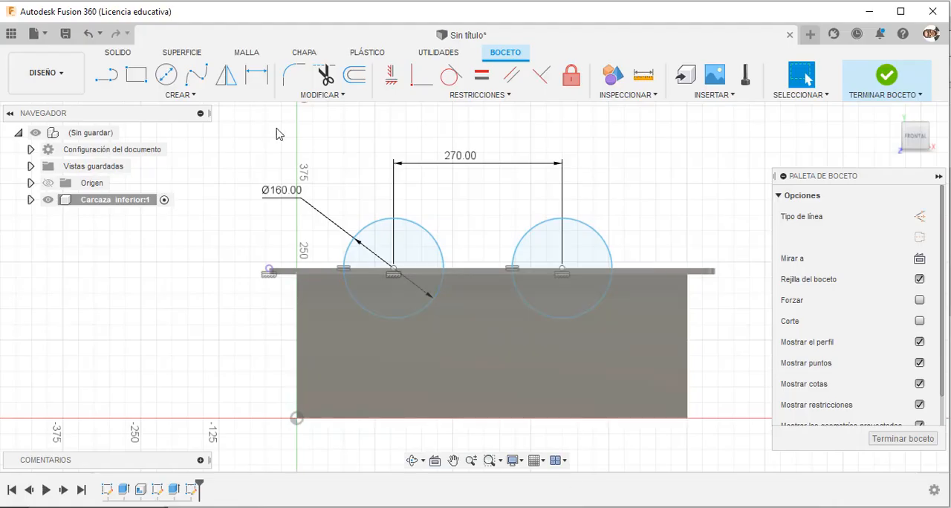
Add a concentric circle around the bore farther from the origin with a diameter of 225*2 mm.
left_click(562, 270)
type("22")
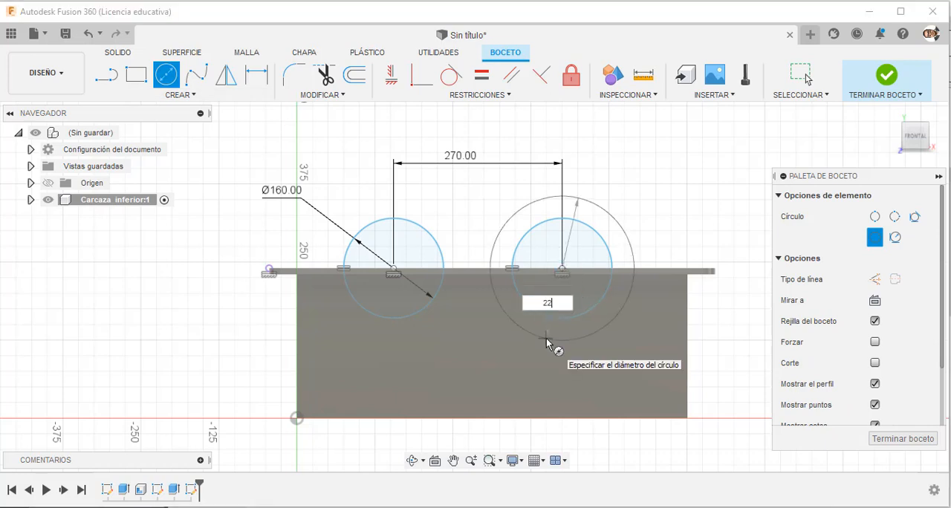
type("5*2")
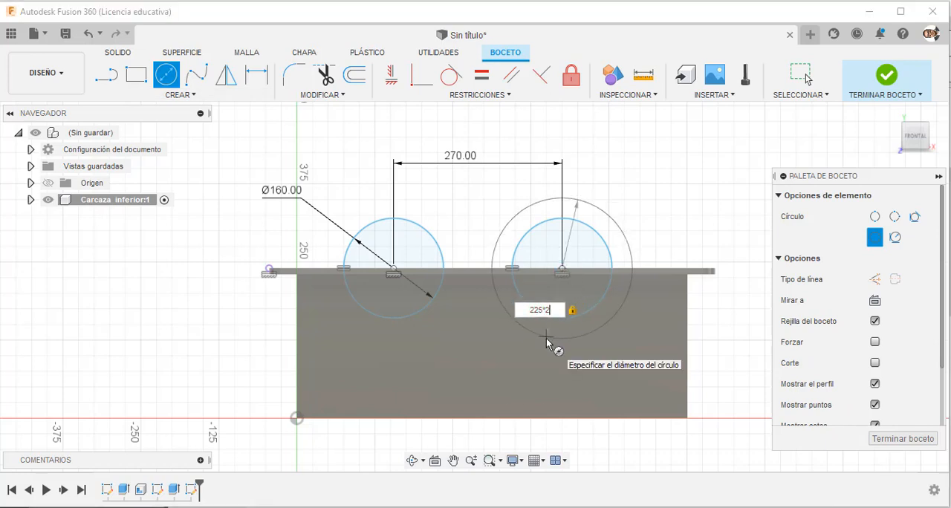
key("Return")
key("Escape")
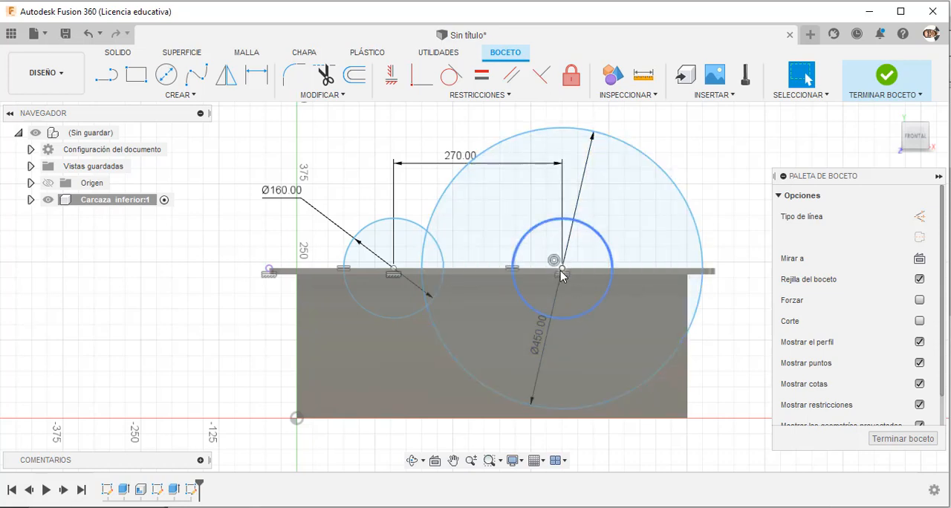
Move the large circle's centre toward the origin to about X 381 mm and project the casing's far upper corner under the flange.
left_click_drag(562, 276, 534, 272)
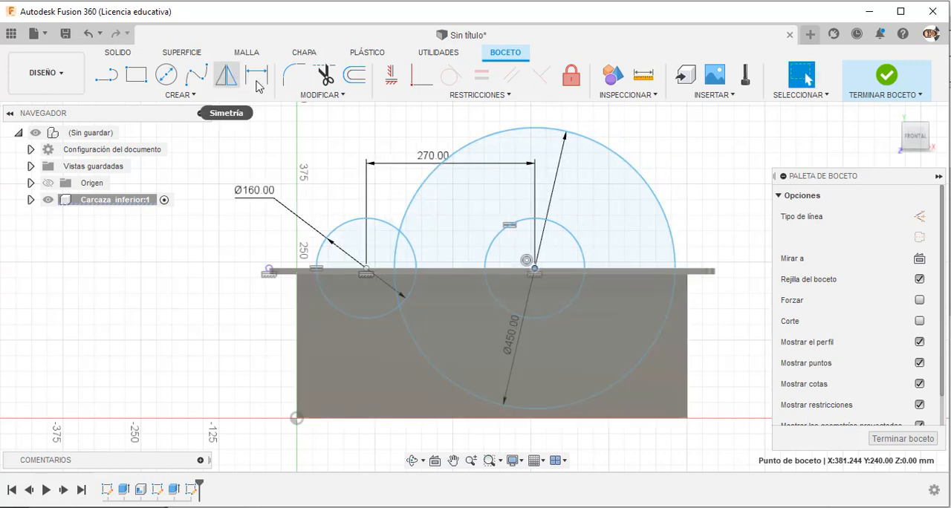
key("p")
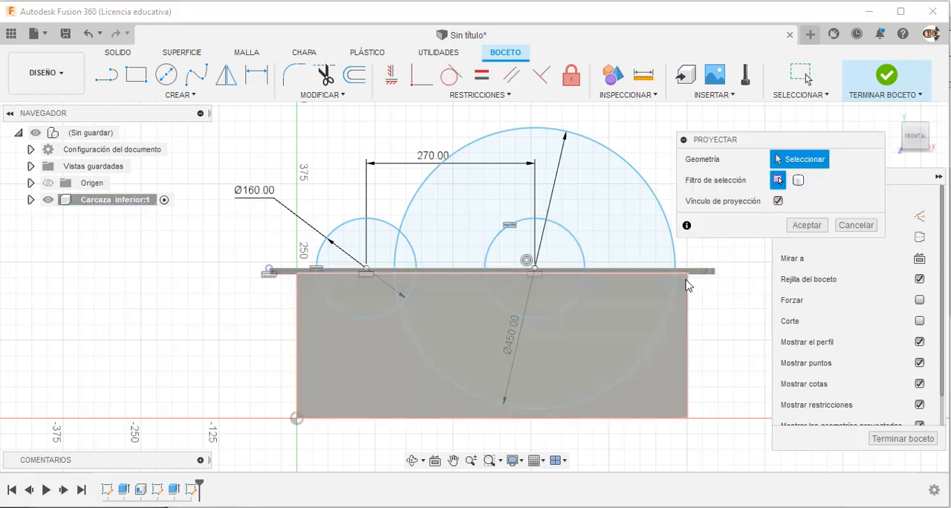
left_click(689, 280)
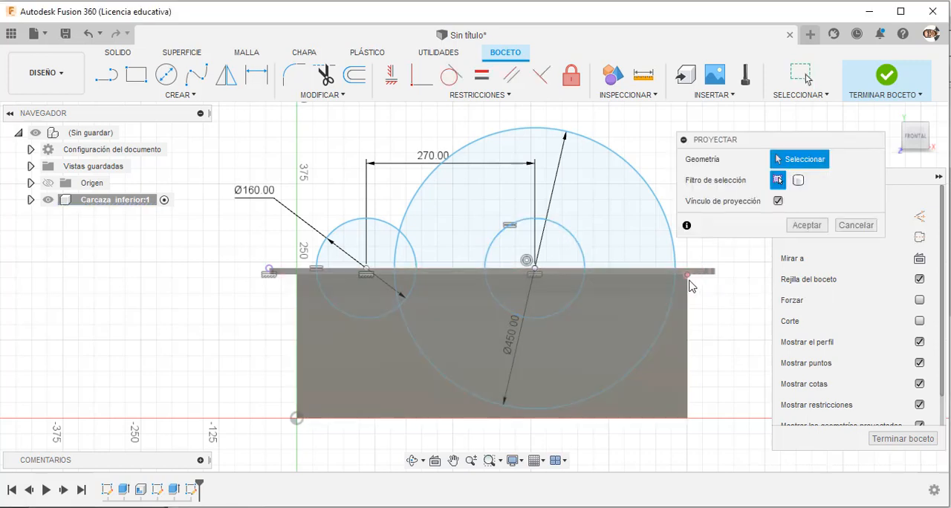
left_click(807, 224)
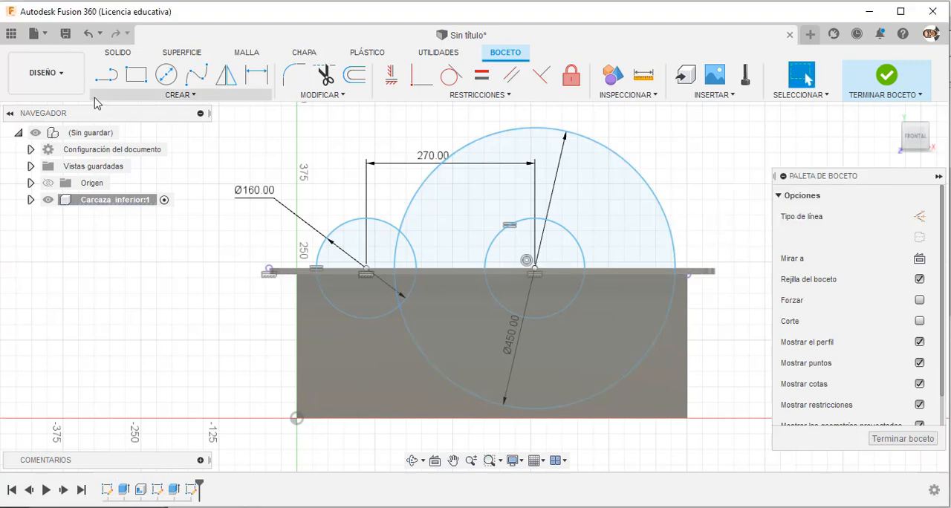
Draw a vertical line about 174 mm long upward from the projected corner under the flange and convert it to construction.
key("l")
left_click(688, 275)
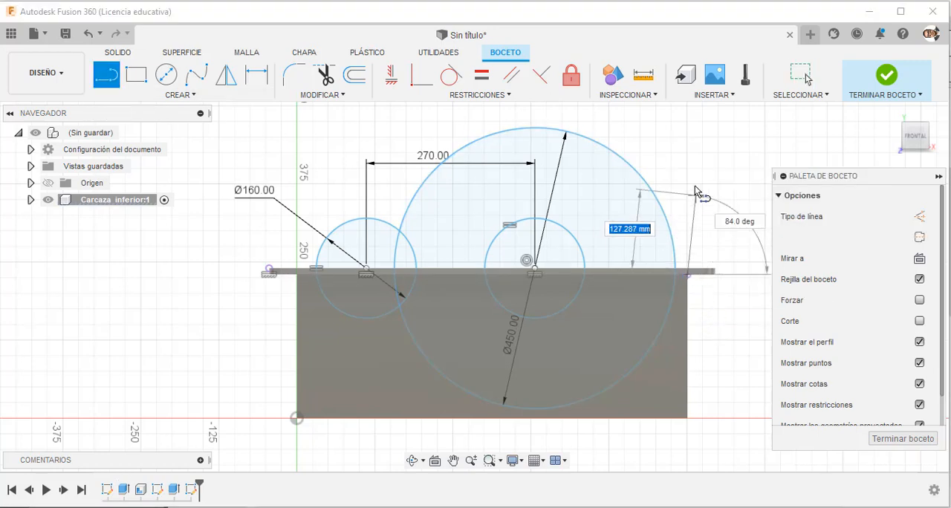
left_click(688, 166)
key("Escape")
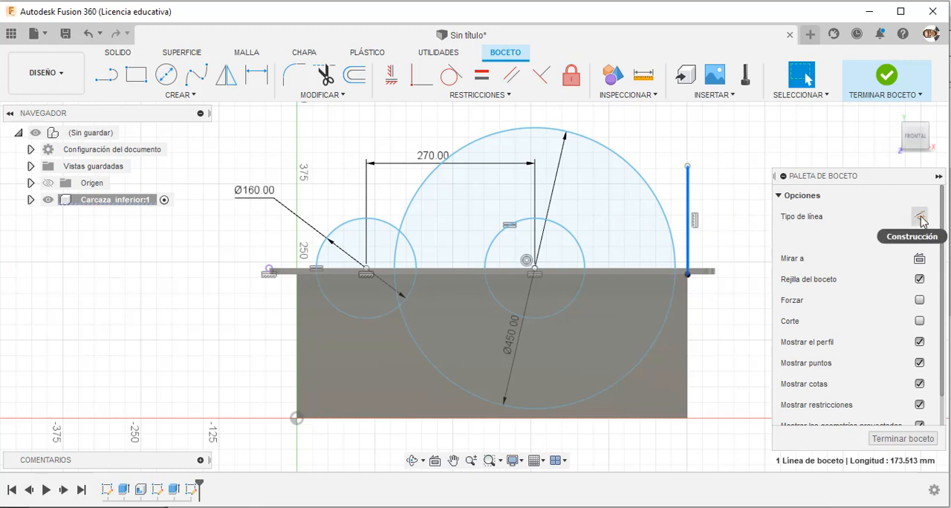
left_click(919, 237)
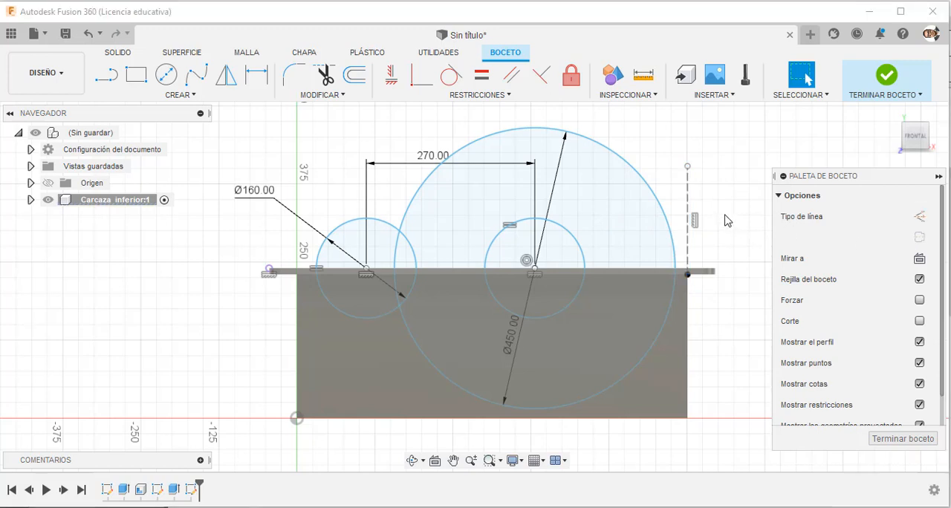
Convert the 450 mm circle to construction geometry.
left_click(666, 208)
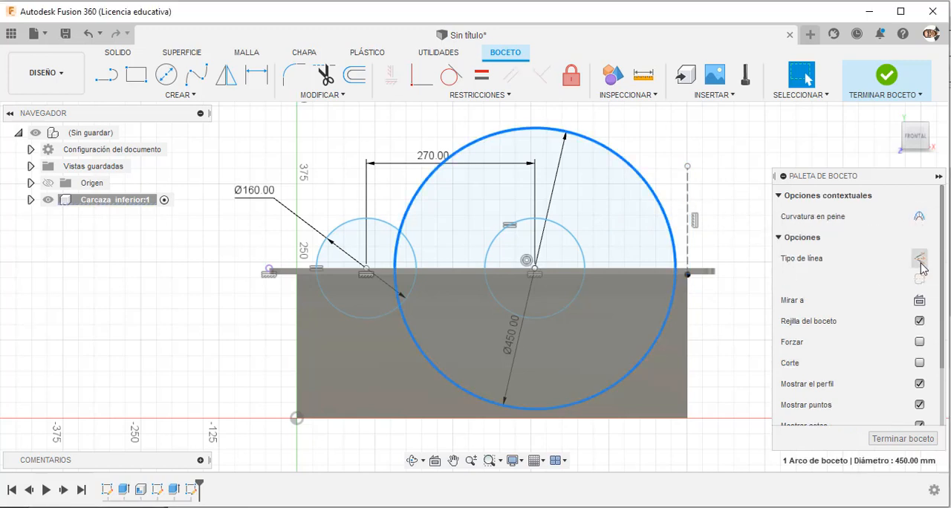
left_click(918, 197)
left_click(739, 234)
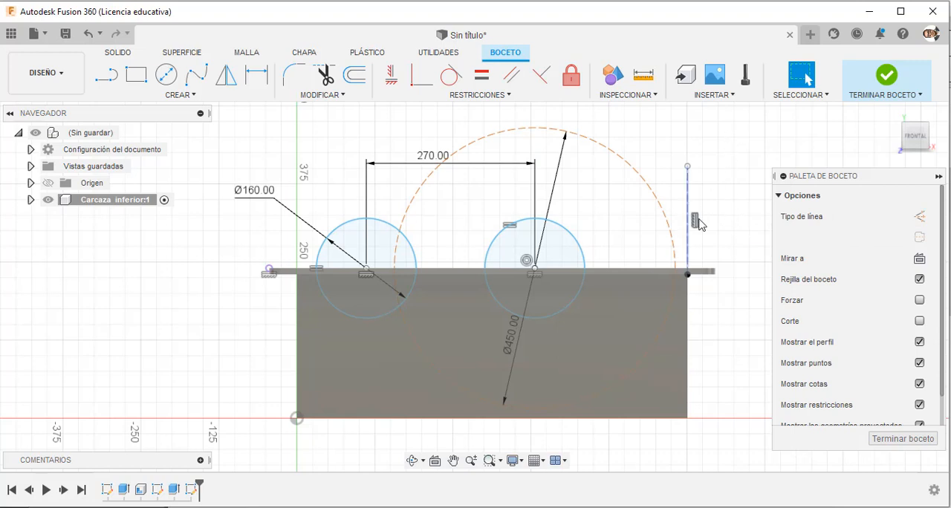
Make the 450 mm construction circle tangent to the vertical construction line and finish the sketch.
left_click(451, 75)
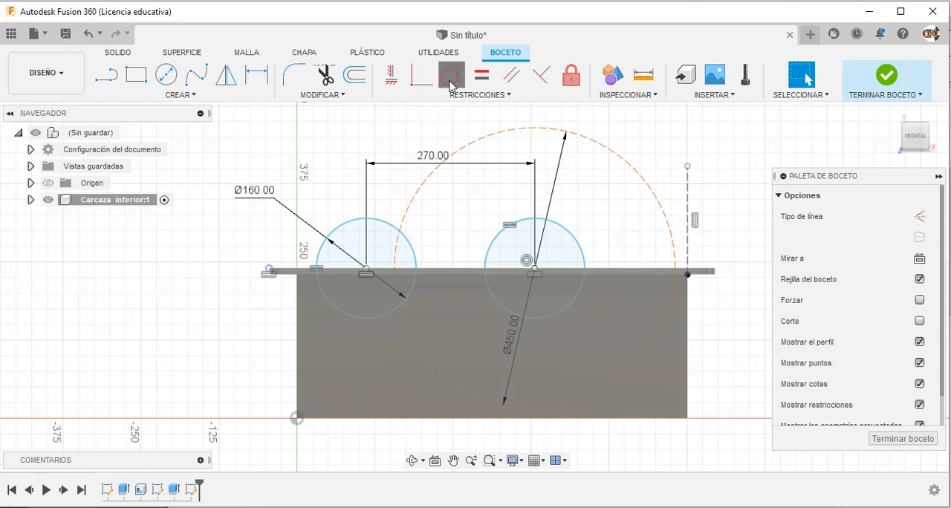
left_click(667, 233)
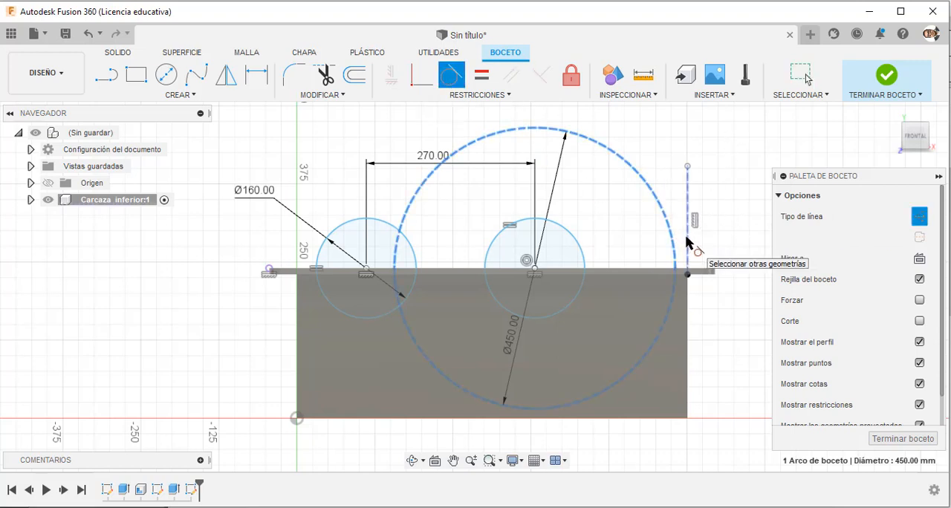
left_click(686, 238)
key("Escape")
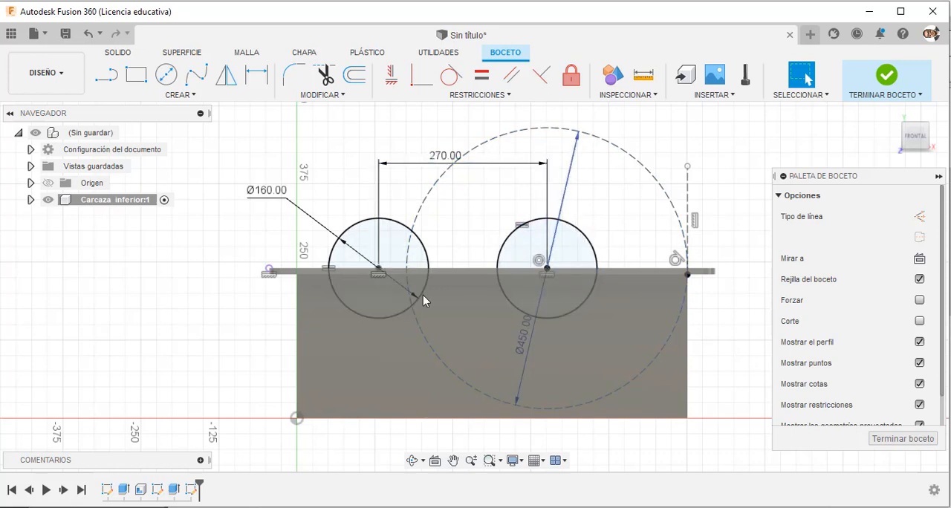
scroll(490, 192, "down", 3)
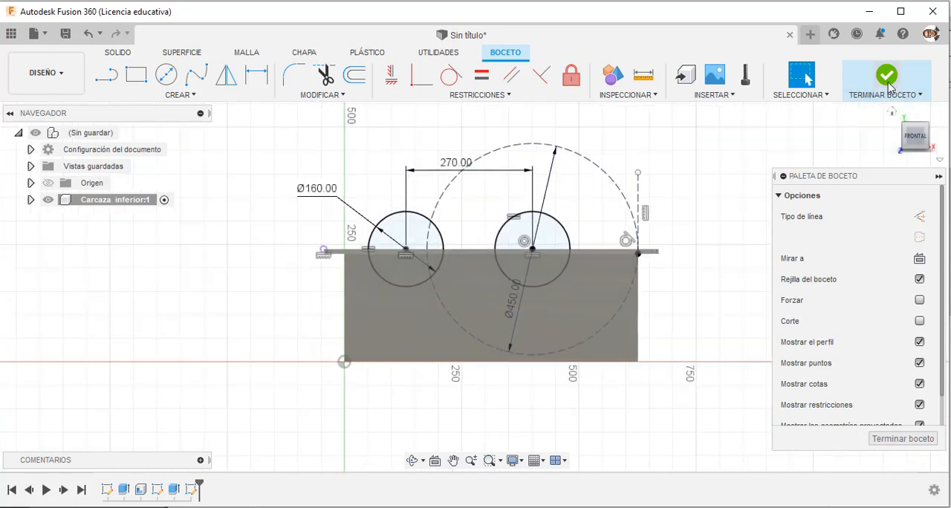
left_click(888, 77)
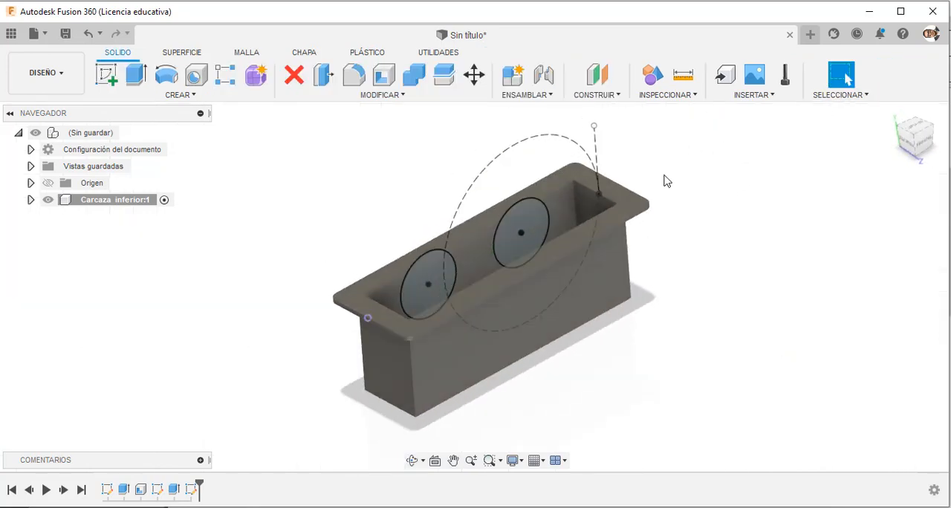
Extrude both 160 mm circles as a two-sided cut through the casing, 200 mm on side 1 and 150 mm on side 2.
left_click(135, 74)
left_click(438, 294)
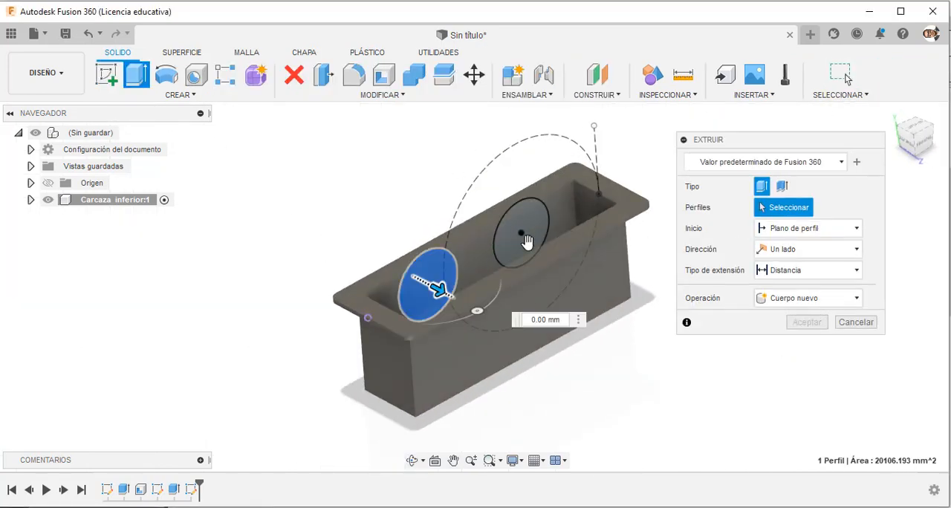
left_click(526, 241)
left_click_drag(513, 279, 598, 292)
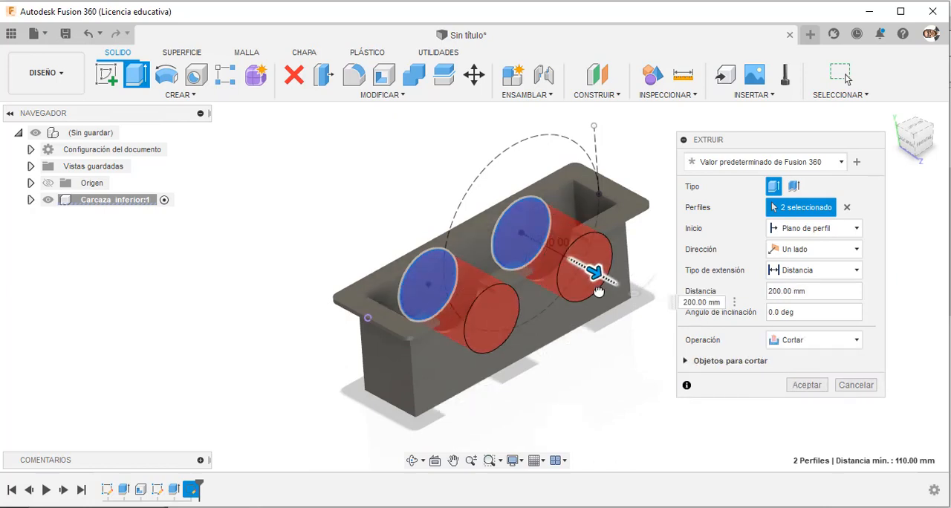
left_click(814, 248)
left_click(803, 280)
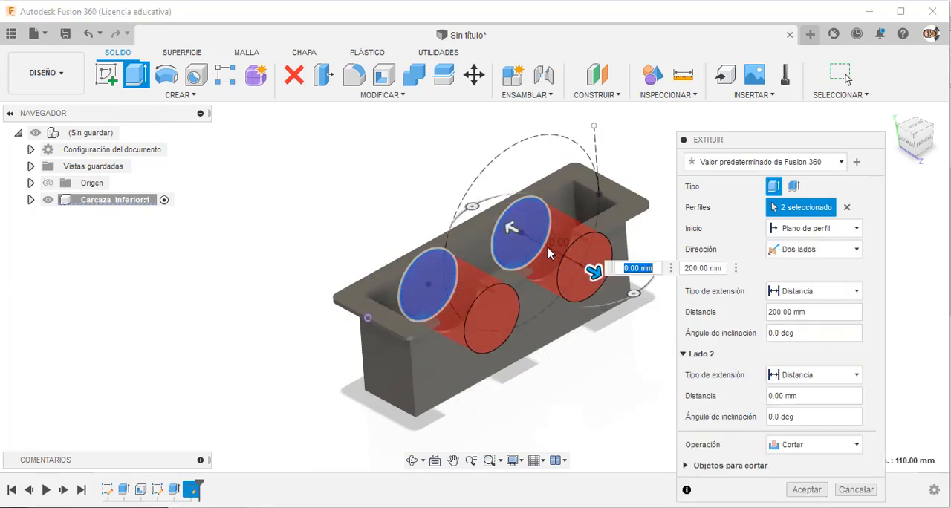
left_click_drag(594, 273, 465, 209)
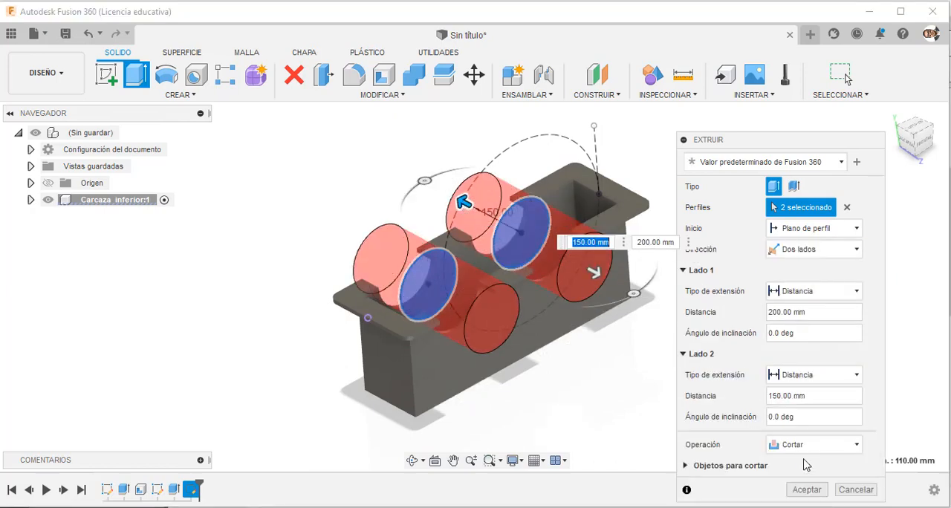
left_click(807, 490)
Start a new sketch on the casing's front face below the bore cutouts.
middle_click_drag(632, 357, 599, 353, "shift")
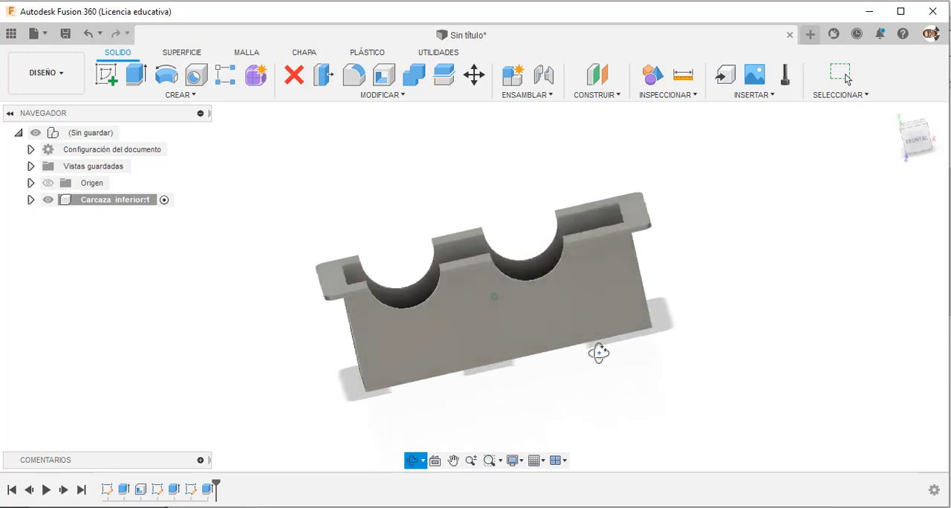
key("Escape")
left_click(456, 312)
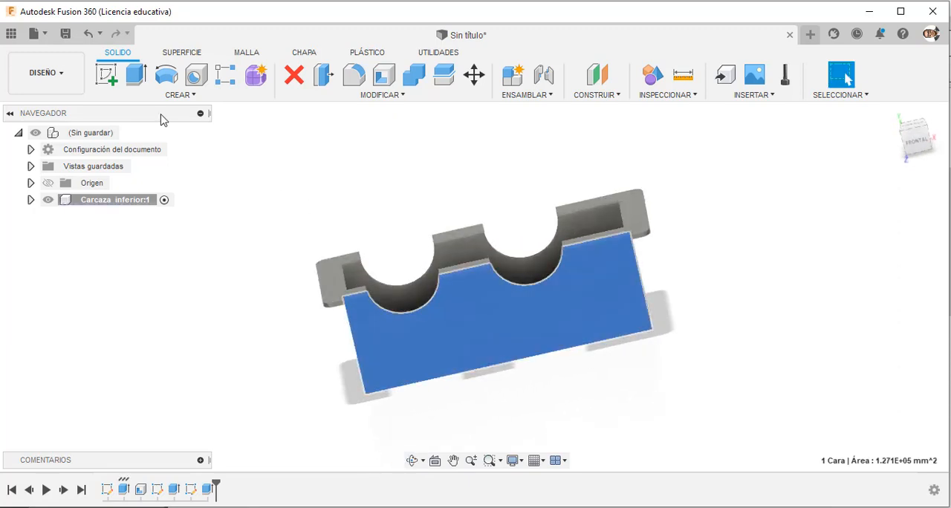
left_click(107, 74)
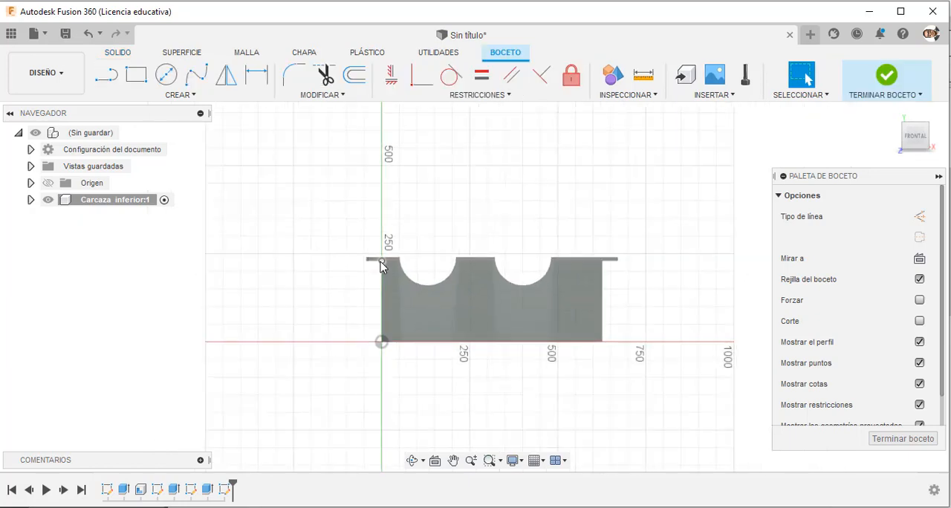
Project the edges of both semicircular bore cutouts into the sketch.
scroll(407, 233, "up", 3)
key("p")
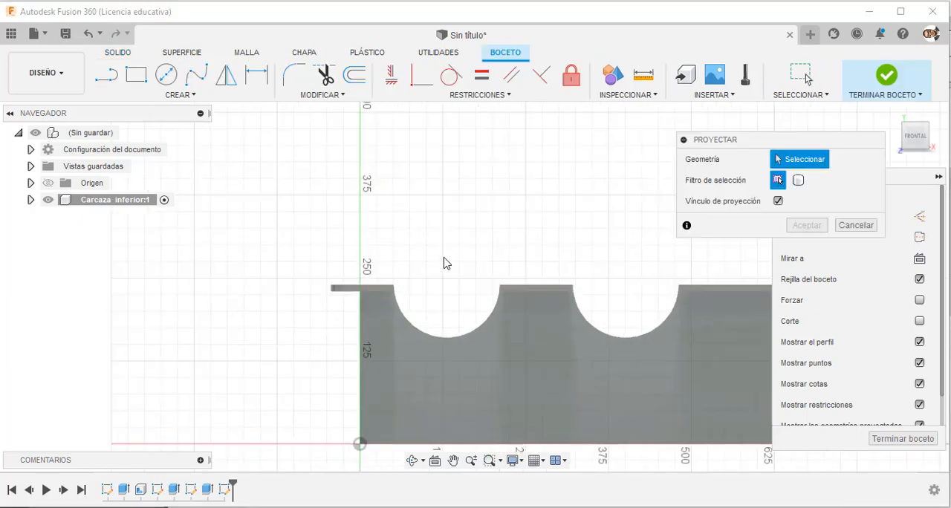
left_click(446, 338)
left_click(635, 342)
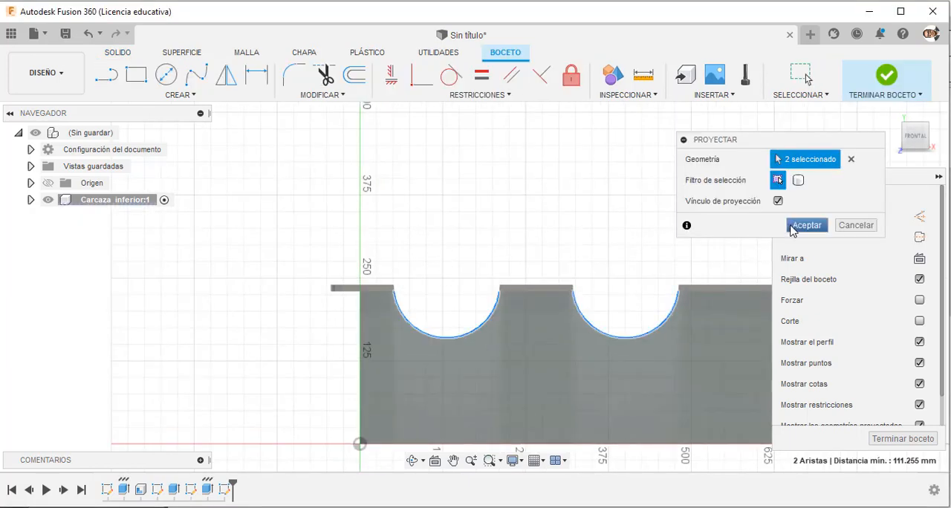
left_click(793, 226)
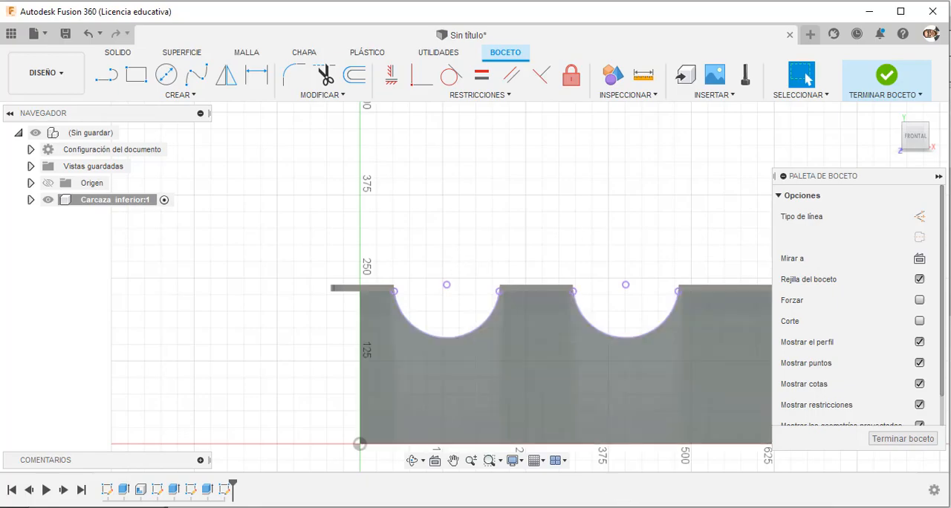
Check the bearing boss radius in the PDF drawing and draw a 115*2 mm diameter circle centred on the bore arc nearer the origin.
left_click(588, 506)
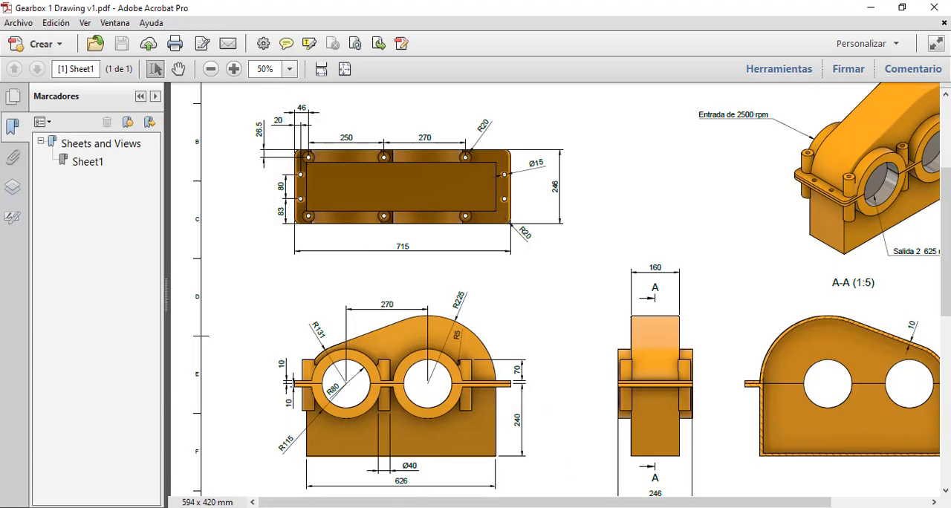
left_click(553, 507)
left_click(165, 75)
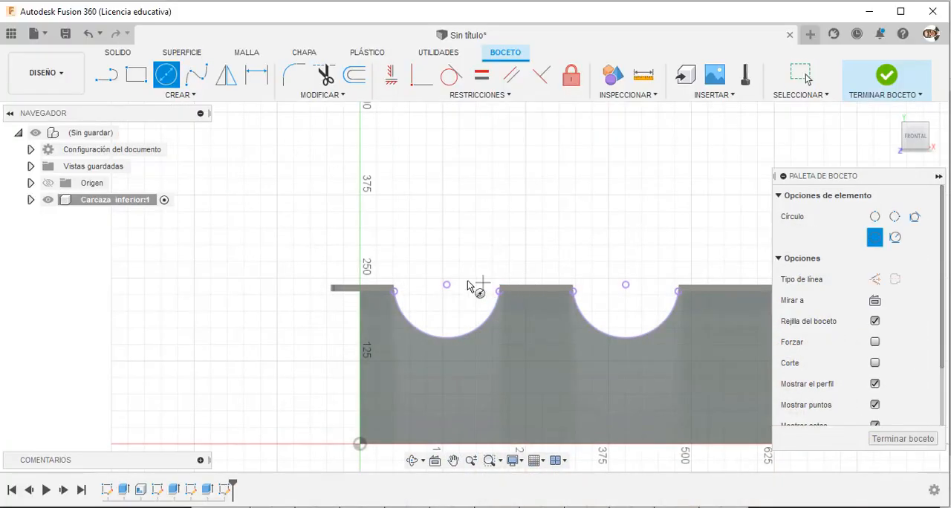
left_click(447, 285)
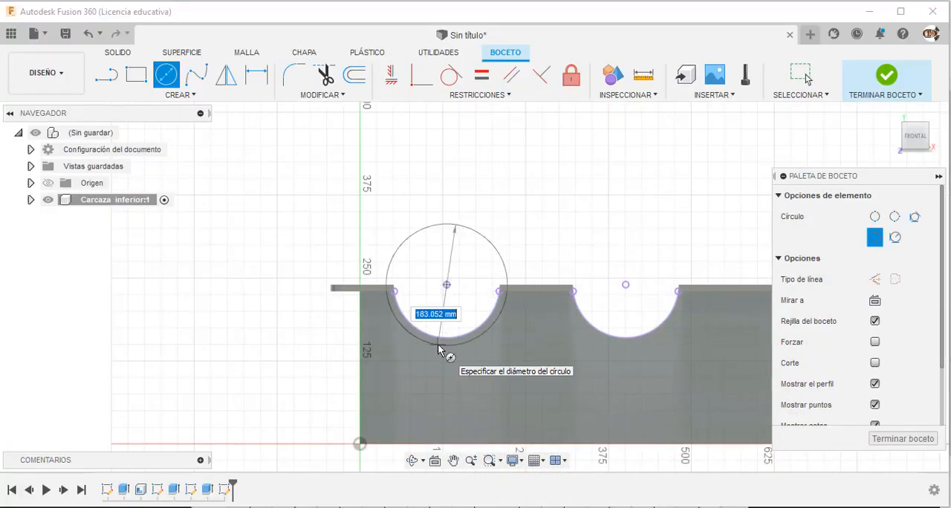
type("115*2")
key("Return")
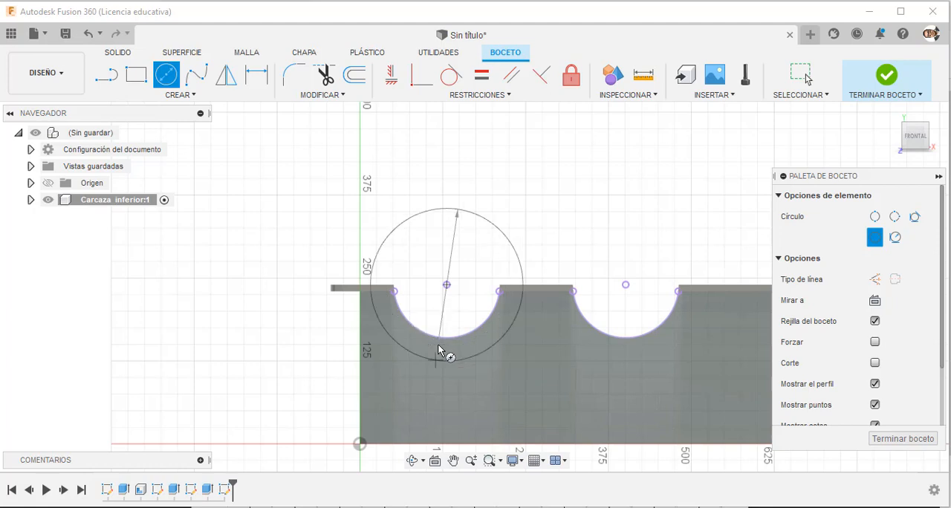
Draw a circle centred on the farther bore arc and constrain it equal to the 230 mm circle.
left_click(165, 76)
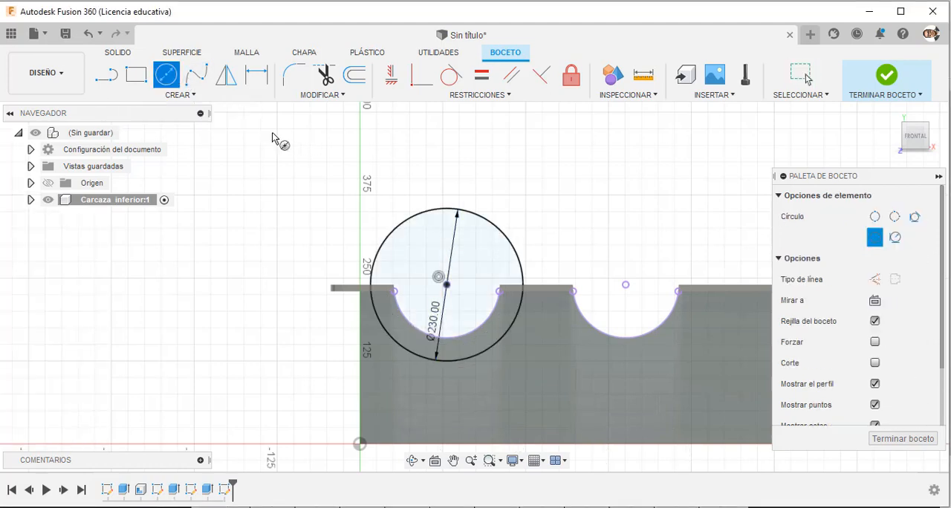
left_click(625, 286)
left_click(580, 363)
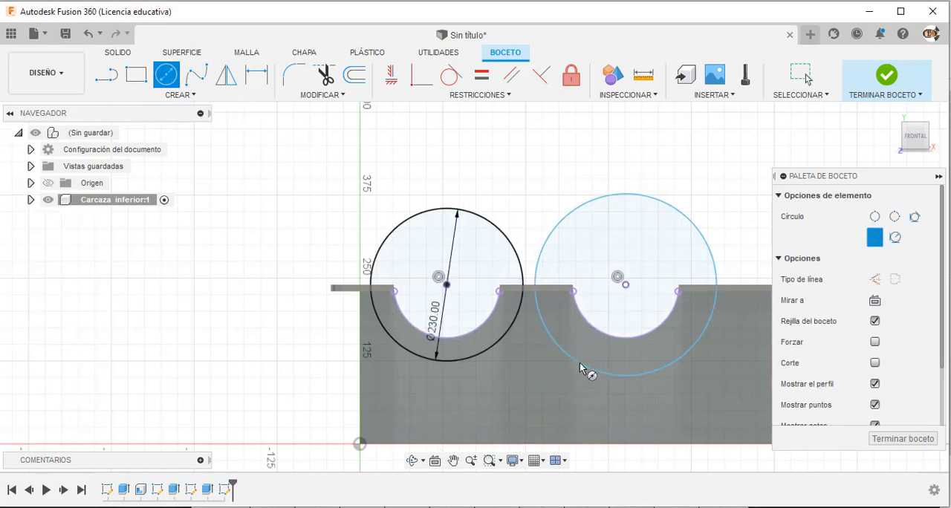
key("Escape")
left_click(482, 75)
left_click(517, 245)
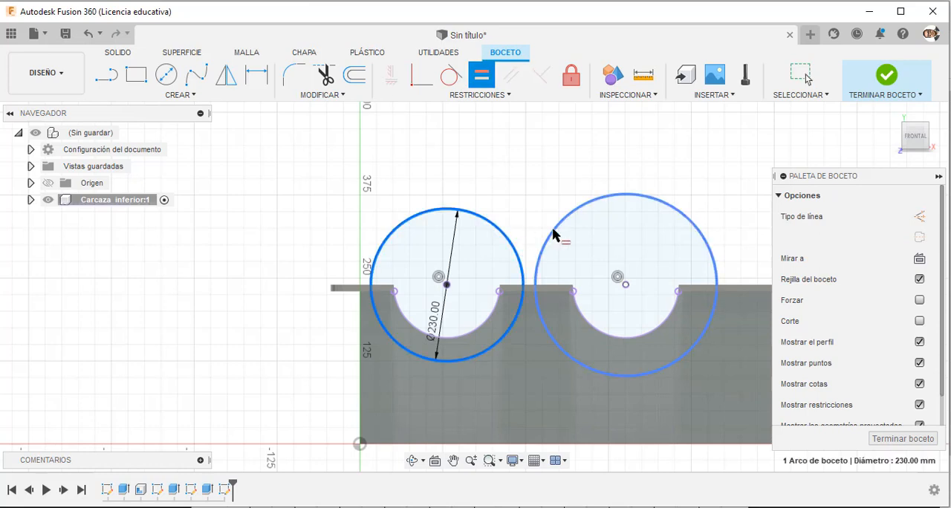
left_click(559, 230)
key("Escape")
scroll(459, 177, "down", 2)
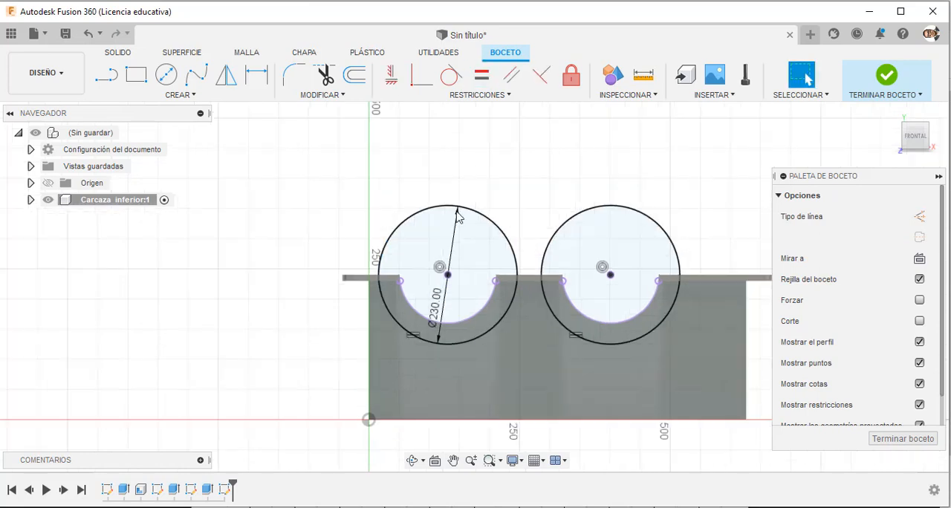
Hide the bodies of the Carcaza inferior component.
scroll(449, 315, "up", 2)
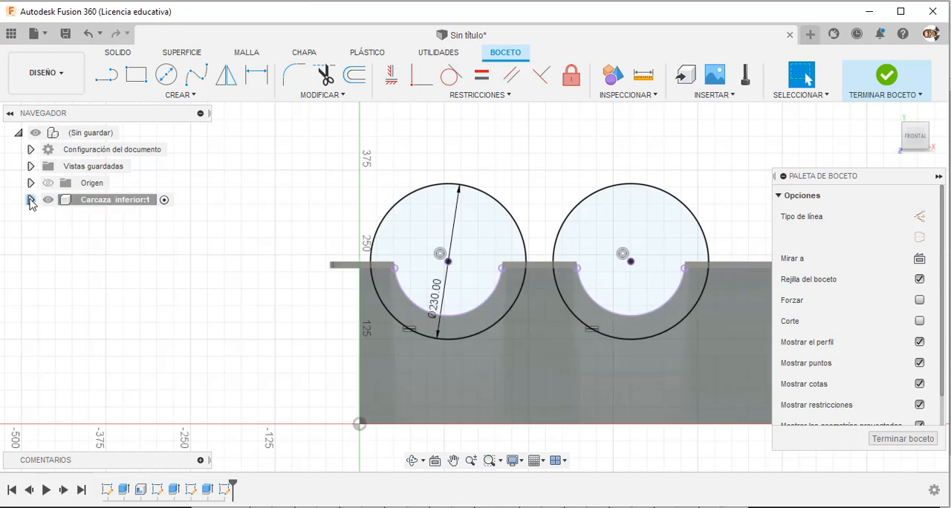
left_click(31, 200)
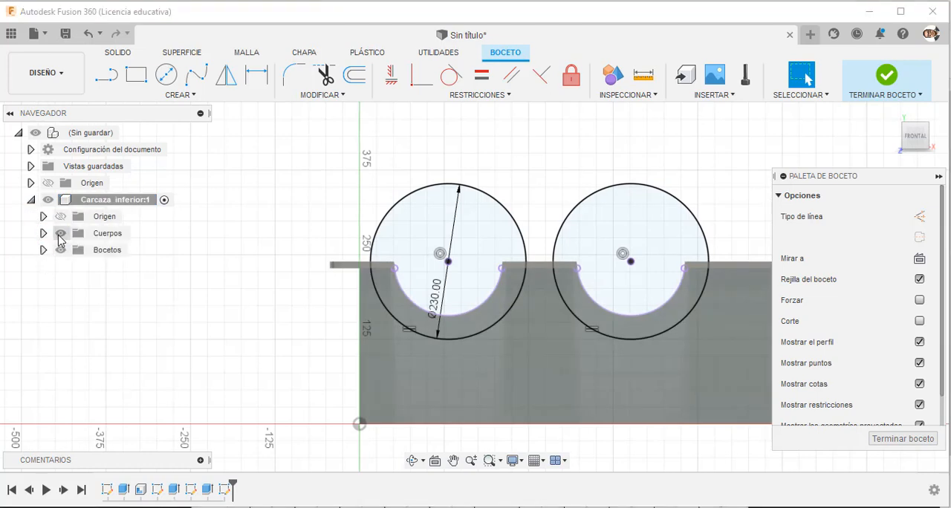
left_click(61, 234)
scroll(317, 299, "up", 3)
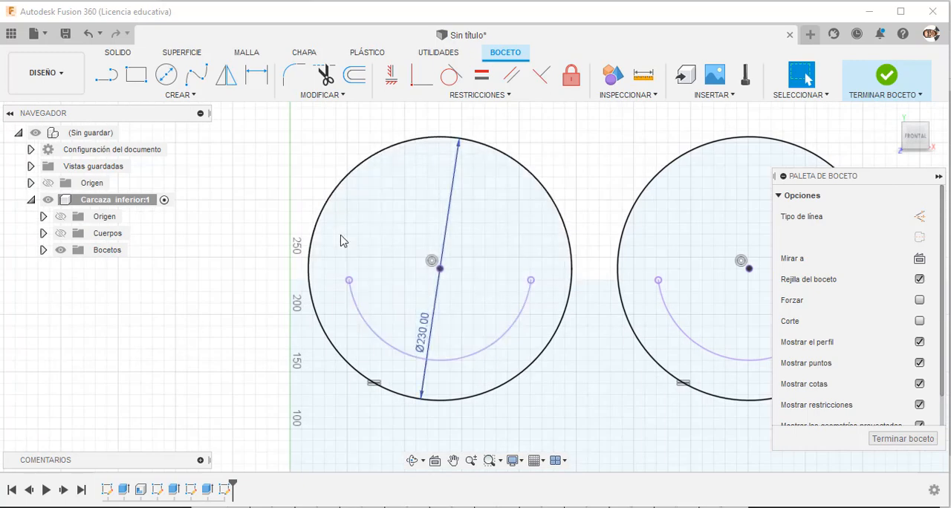
Draw a horizontal 230 mm line across the circle nearer the origin and make it coincident with the circle's centre.
key("l")
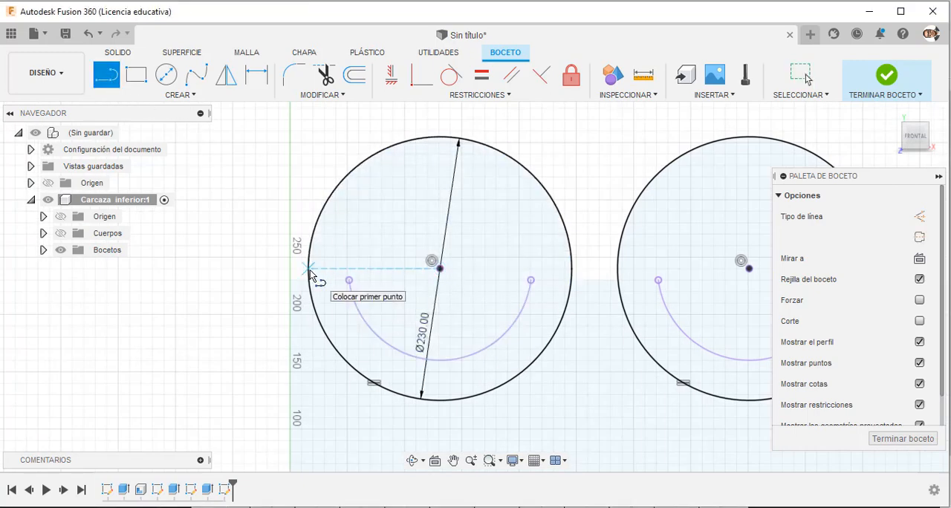
left_click(577, 269)
key("Escape")
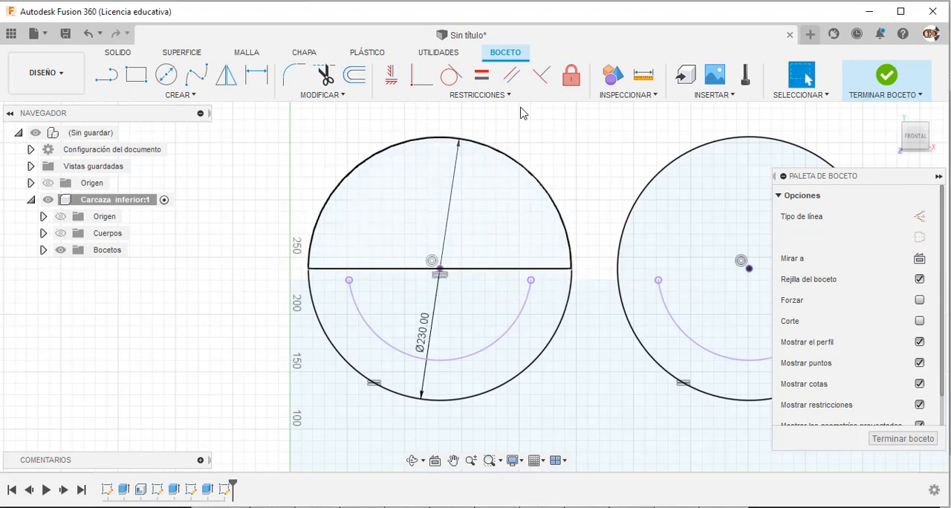
left_click(421, 75)
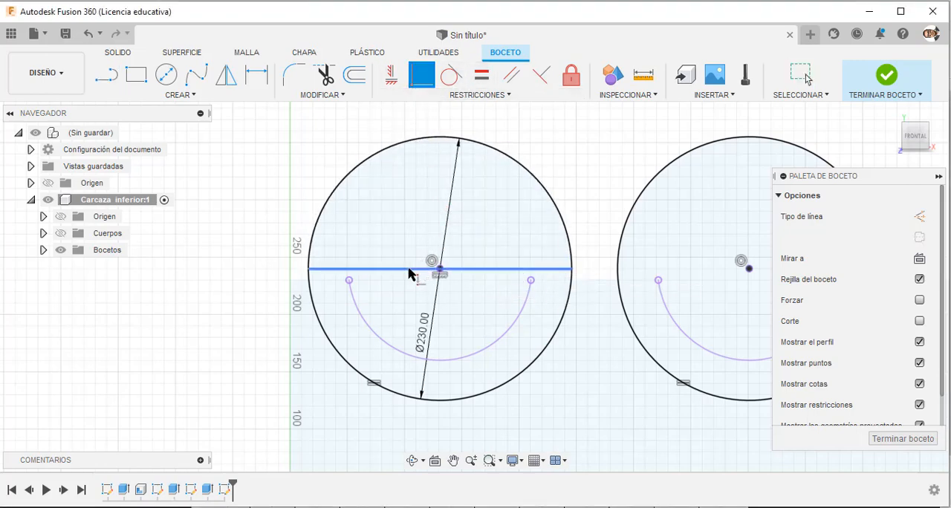
left_click(444, 269)
key("Escape")
scroll(225, 269, "down", 4)
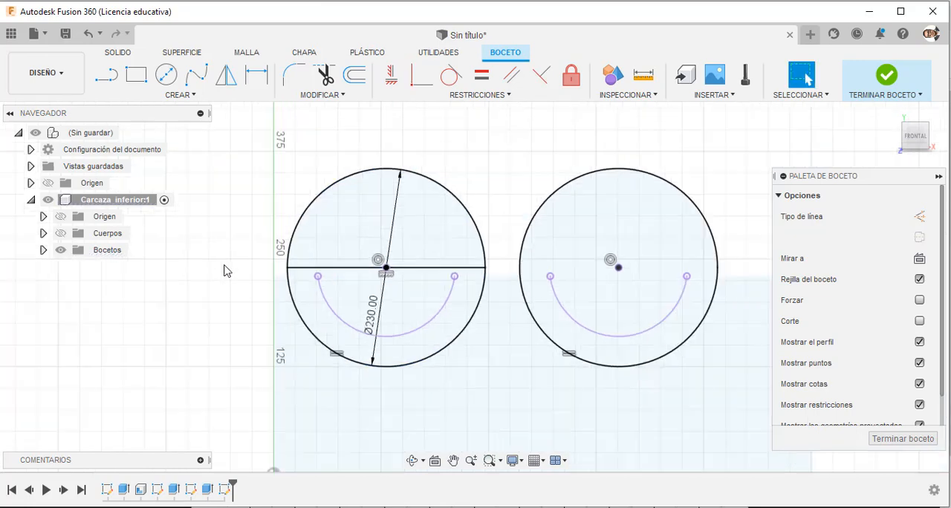
Draw a horizontal line across the full diameter of the circle farther from the origin, parallel to the first circle's line.
scroll(446, 256, "up", 2)
key("ctrl+z")
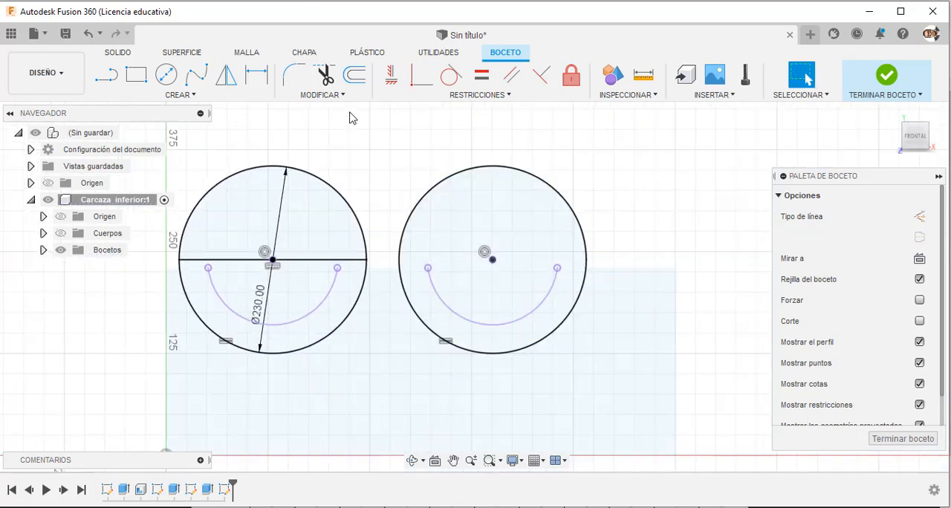
left_click(106, 77)
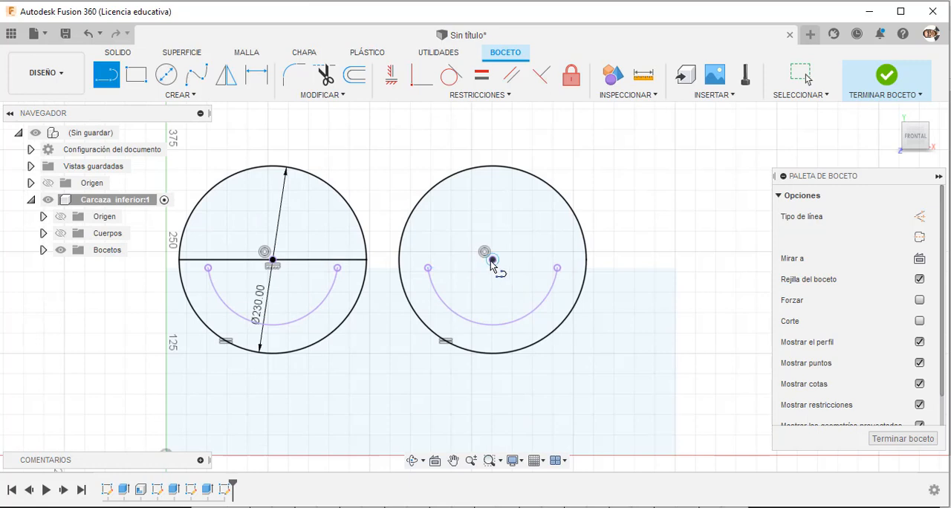
left_click(400, 260)
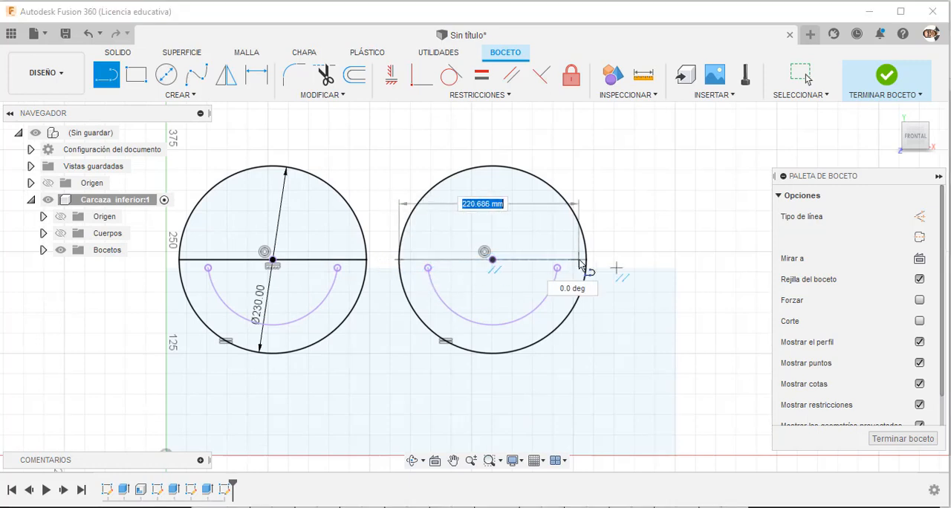
left_click(586, 262)
key("Escape")
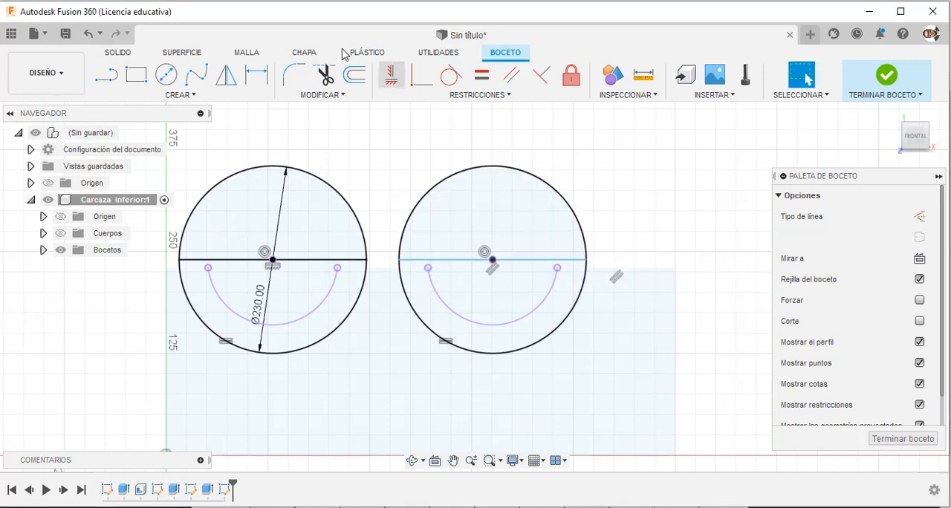
left_click(421, 83)
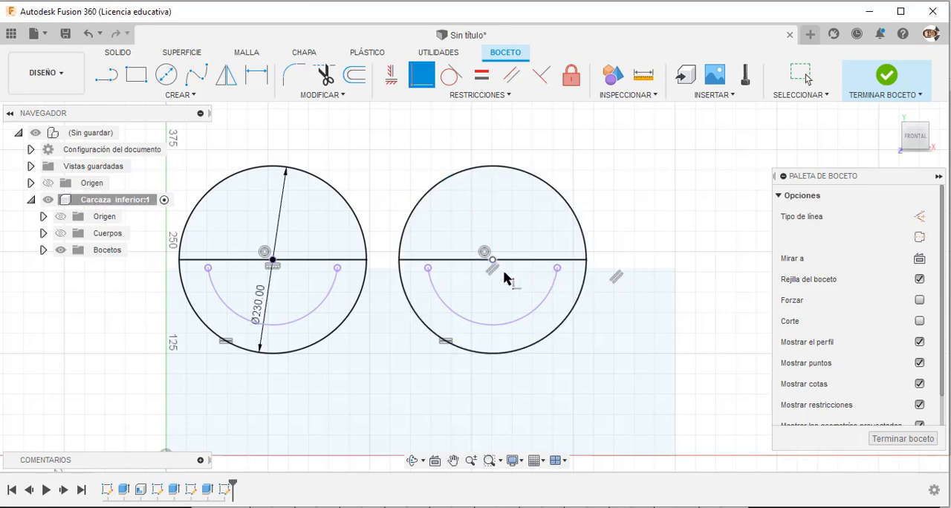
key("Escape")
Draw a circle concentric with the 230 mm circle nearer the origin, passing through the endpoint of its bore arc.
scroll(698, 231, "down", 3)
scroll(654, 278, "up", 5)
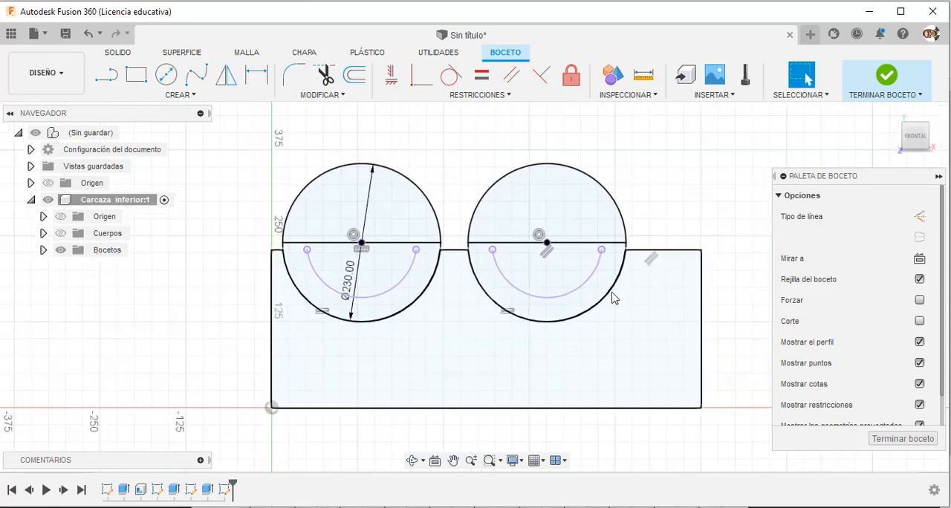
scroll(459, 262, "up", 4)
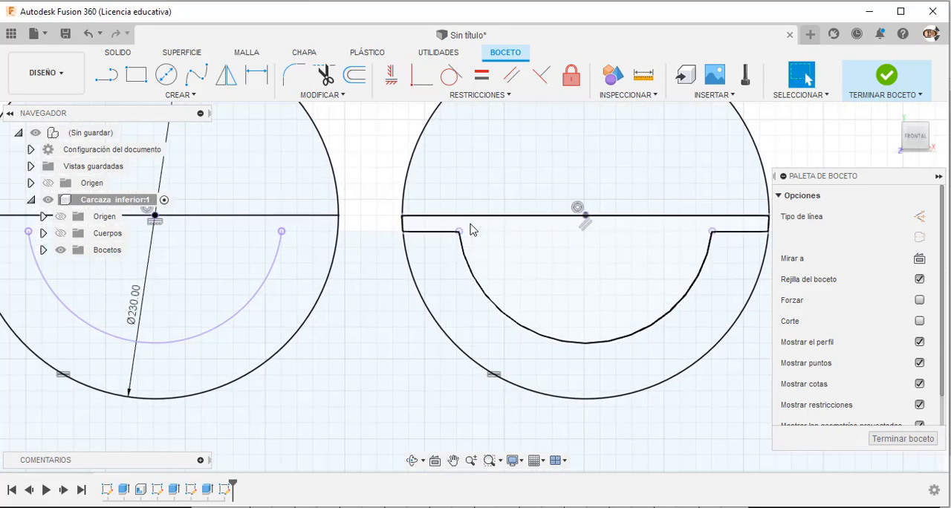
scroll(473, 280, "down", 3)
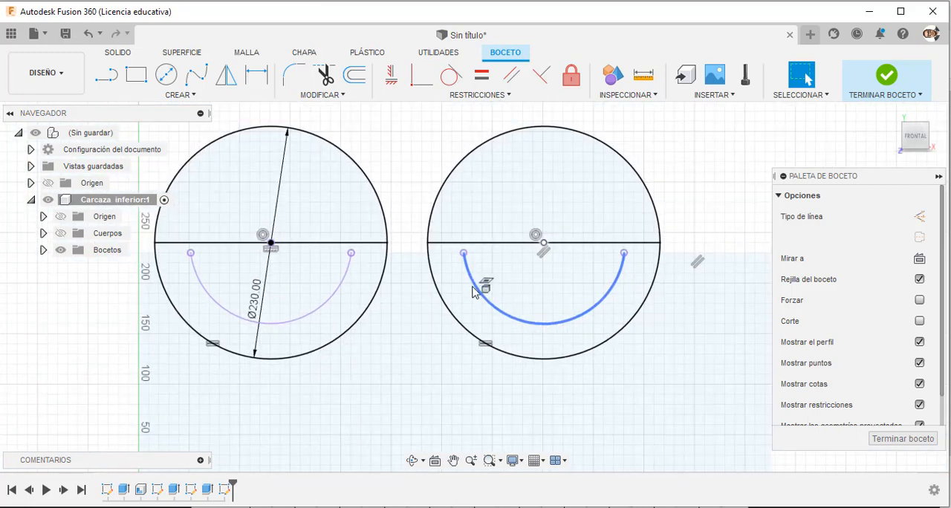
left_click(167, 75)
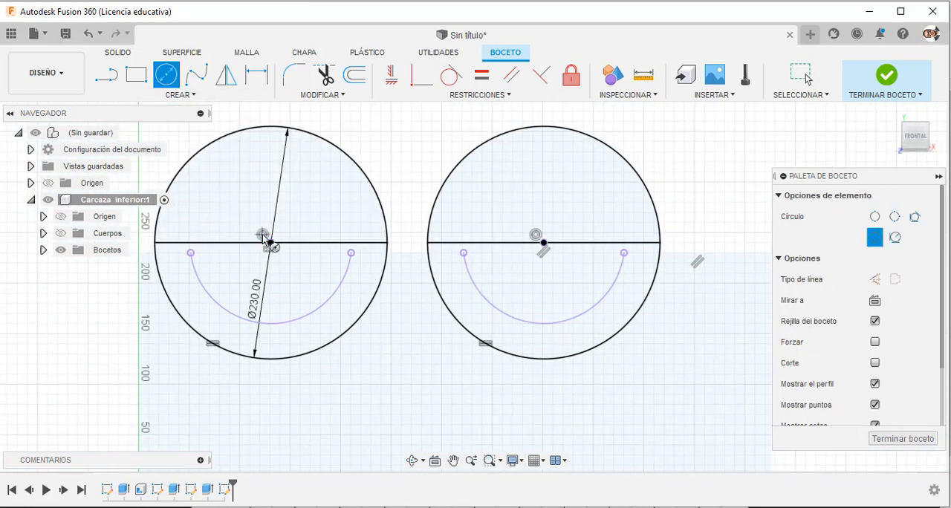
left_click(271, 243)
left_click(351, 254)
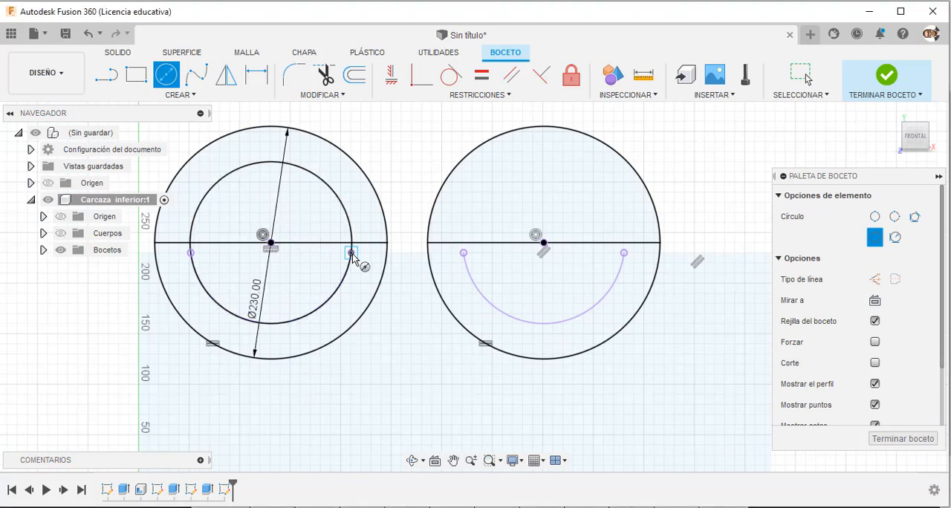
key("Escape")
Draw a matching circle through the bore arc's endpoint, centred in the circle farther from the origin, and finish the sketch.
left_click(166, 75)
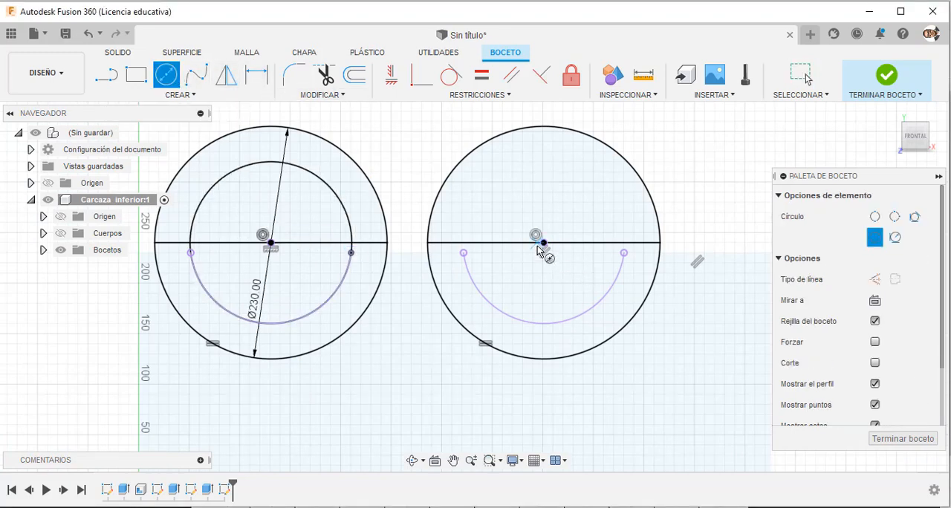
left_click(543, 243)
left_click(625, 253)
key("Escape")
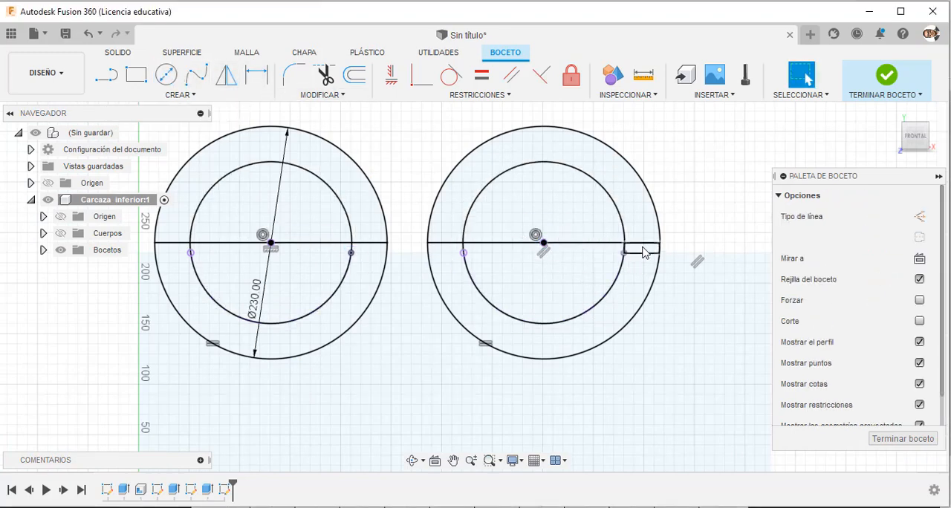
scroll(684, 301, "down", 5)
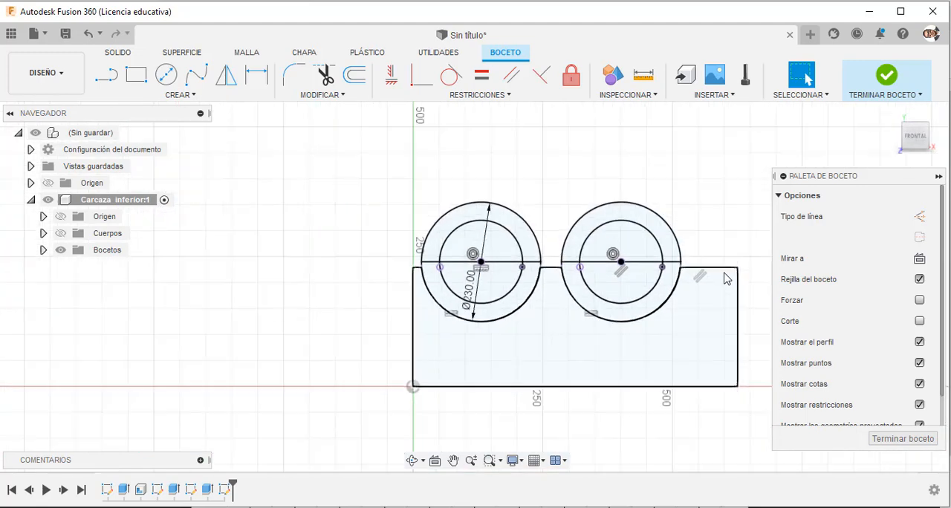
left_click(889, 77)
Start an Extrude with the three ring profiles below the diameter line of the circle farther from the origin.
middle_click_drag(694, 240, 711, 248, "shift")
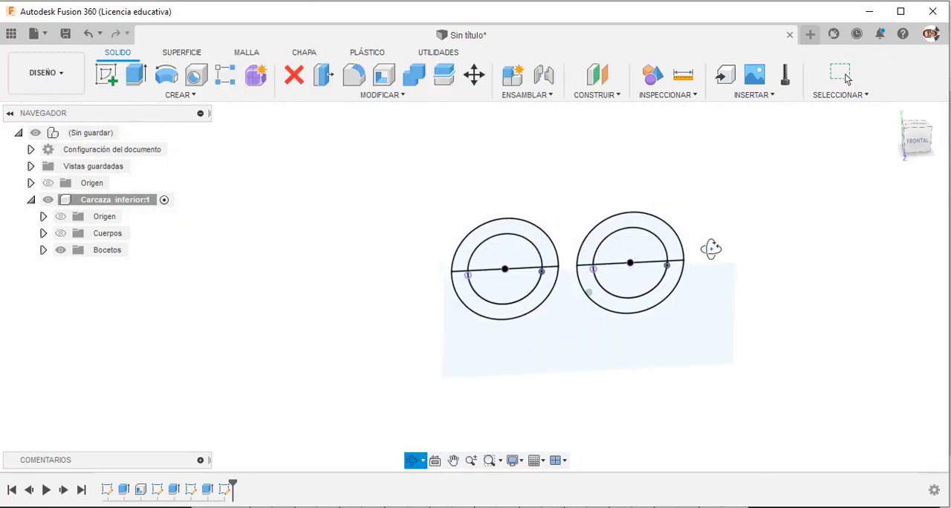
left_click(136, 75)
scroll(408, 334, "up", 2)
scroll(448, 329, "down", 3)
scroll(589, 281, "up", 4)
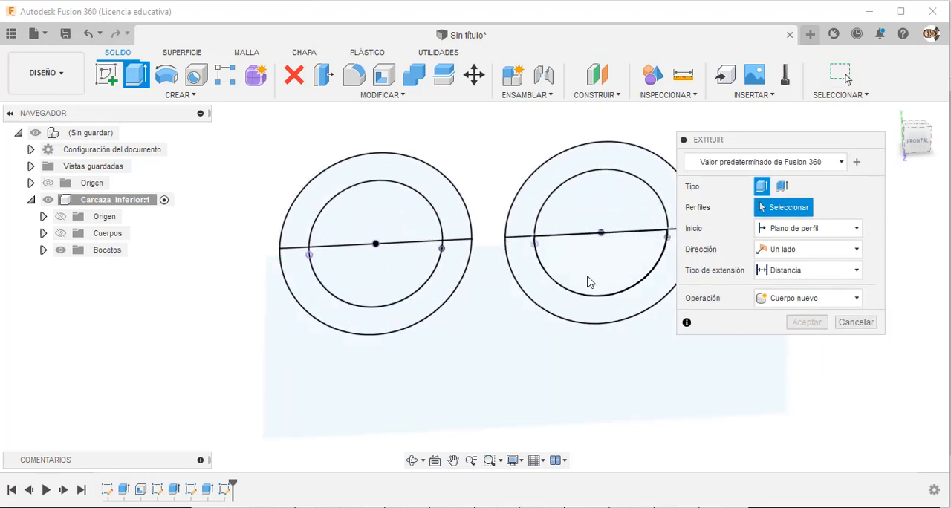
scroll(589, 282, "up", 4)
left_click(599, 233)
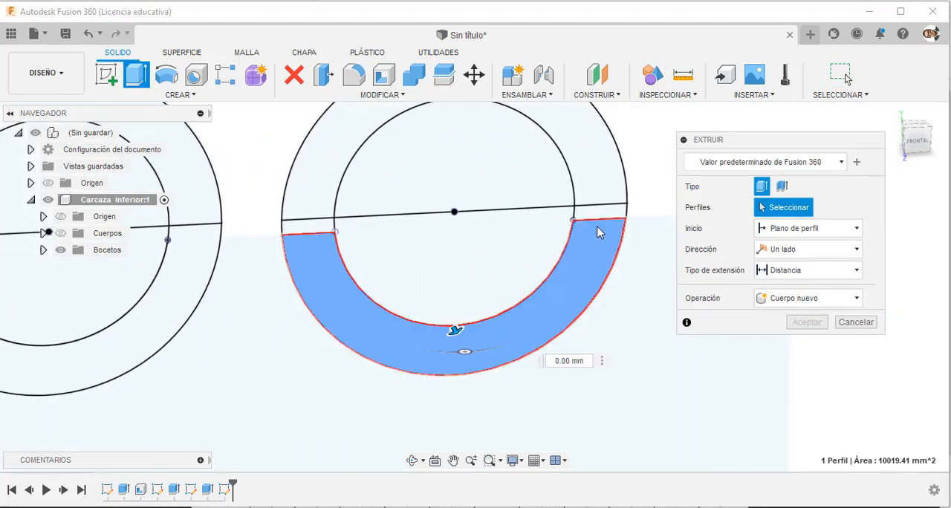
left_click(605, 212)
left_click(313, 227)
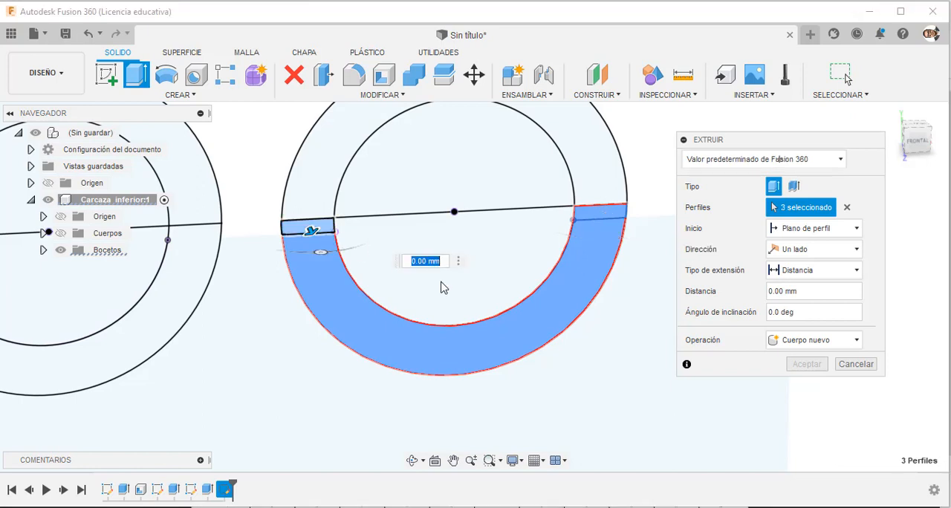
Add the three lower ring profiles of the circle nearer the origin to the extrusion and show the Carcaza inferior bodies.
scroll(593, 303, "down", 3)
scroll(203, 320, "up", 3)
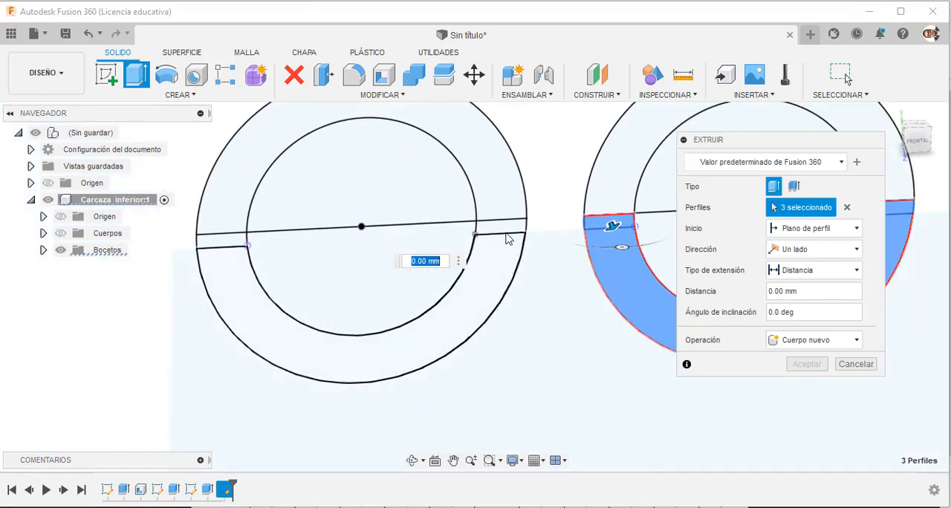
left_click(498, 232)
left_click(283, 320)
left_click(236, 240)
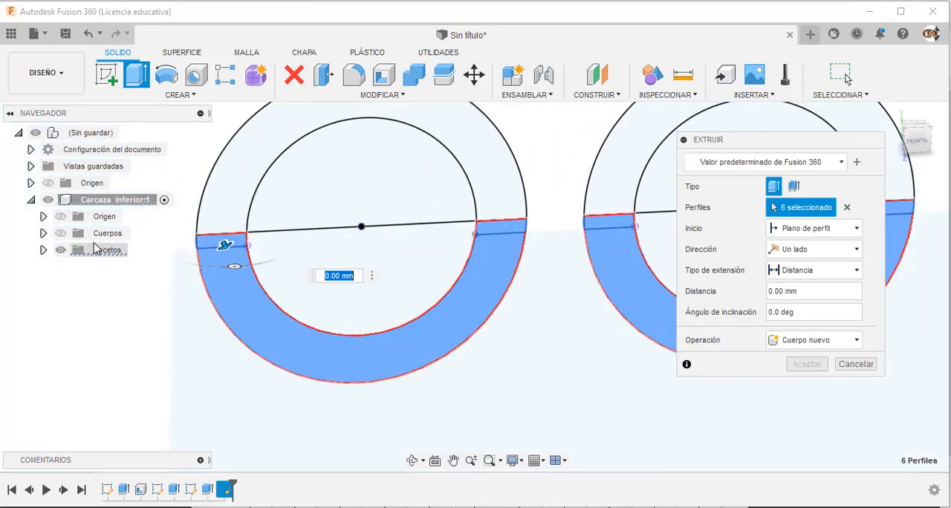
left_click(61, 234)
scroll(251, 306, "down", 3)
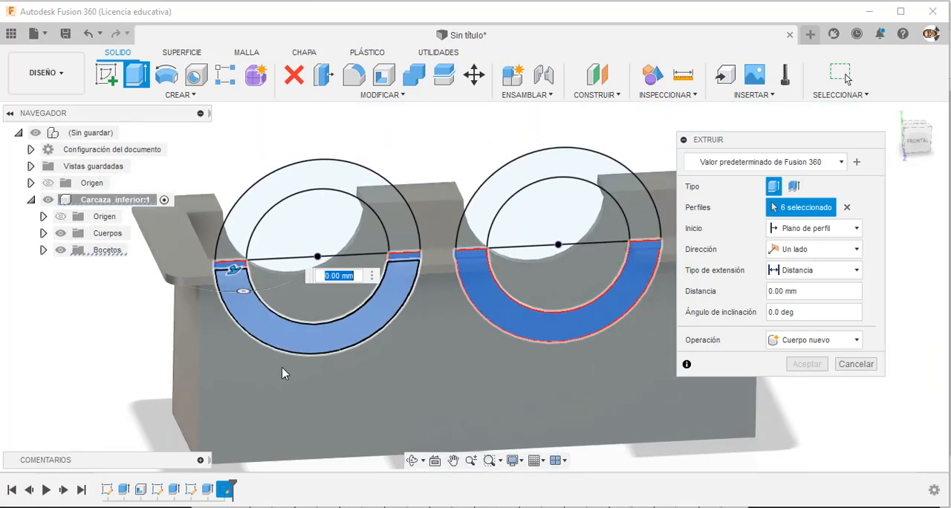
middle_click_drag(133, 344, 197, 383, "shift")
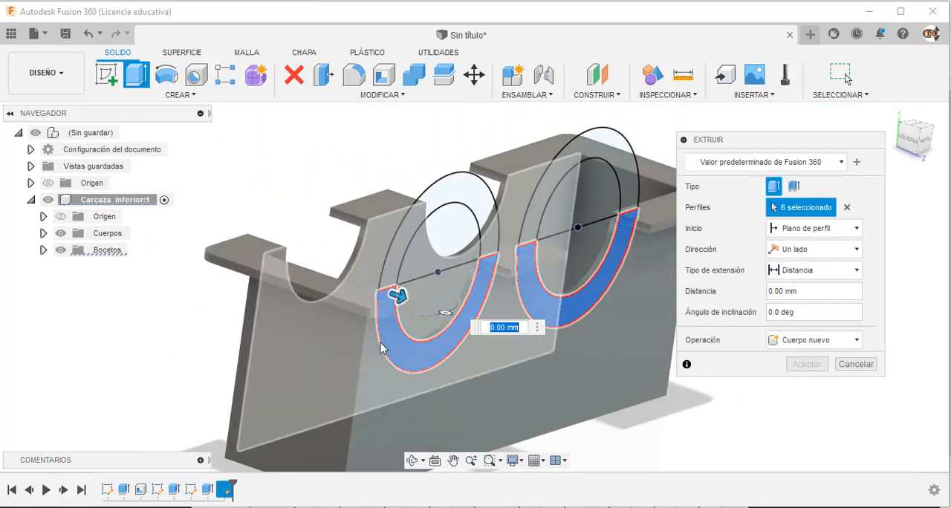
Try an extrusion distance of 25 mm outward from the casing wall for the half-ring profiles.
left_click_drag(398, 297, 425, 318)
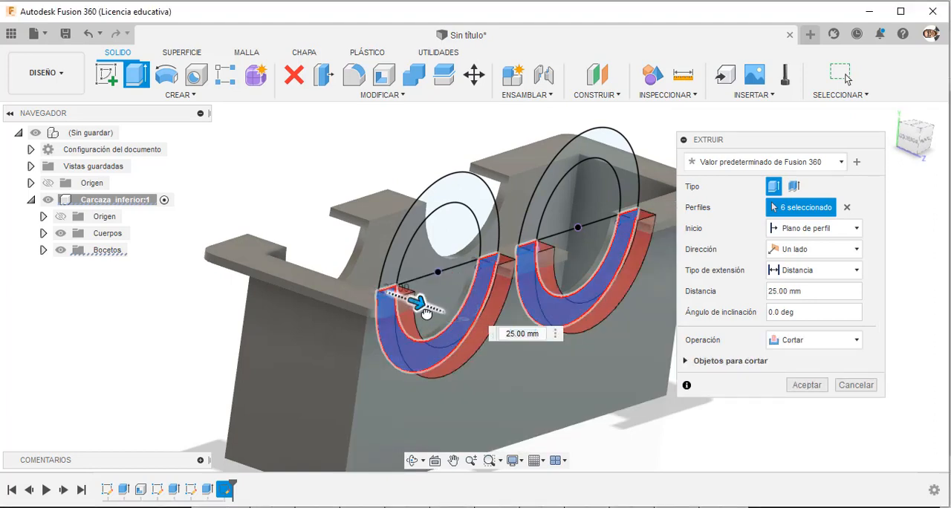
middle_click_drag(425, 312, 484, 378, "shift")
scroll(451, 308, "down", 2)
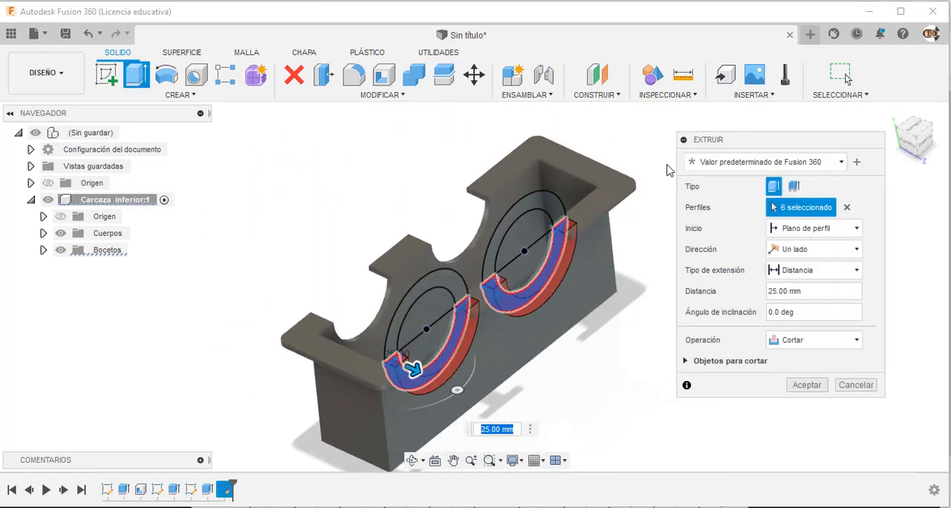
scroll(585, 237, "up", 5)
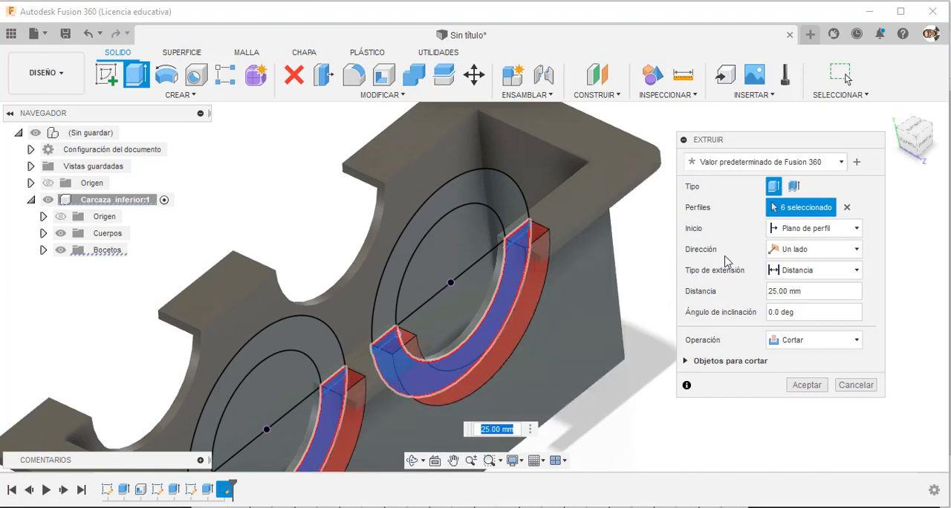
Set the extrusion's extent type to Al objeto and its operation to Unir.
left_click(840, 270)
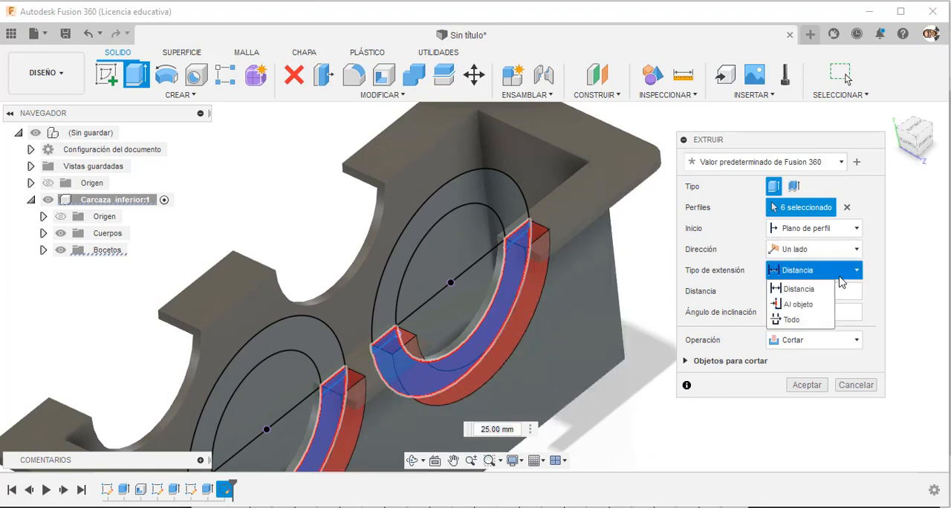
left_click(810, 304)
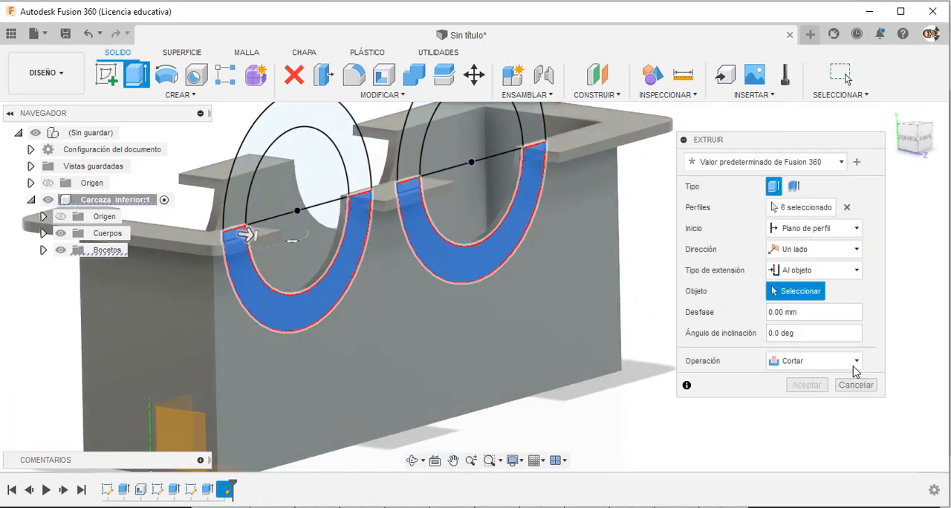
left_click(838, 364)
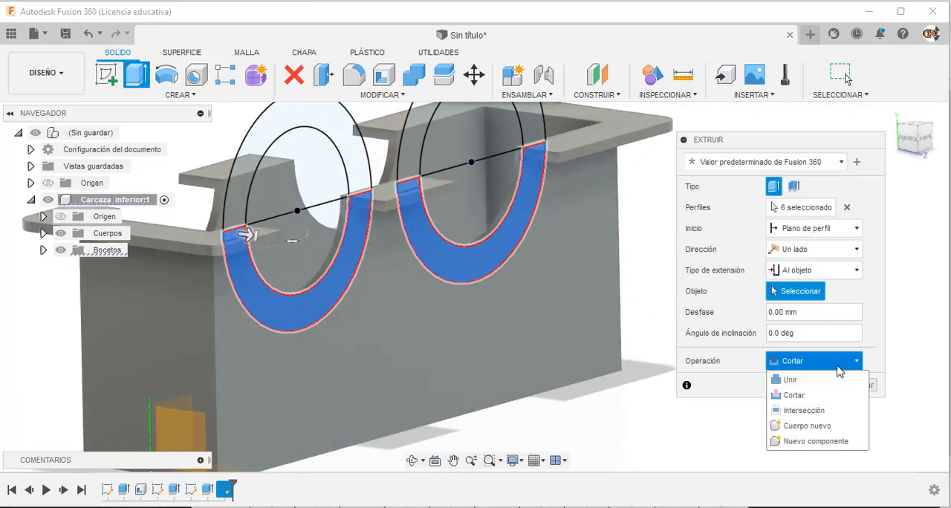
left_click(799, 380)
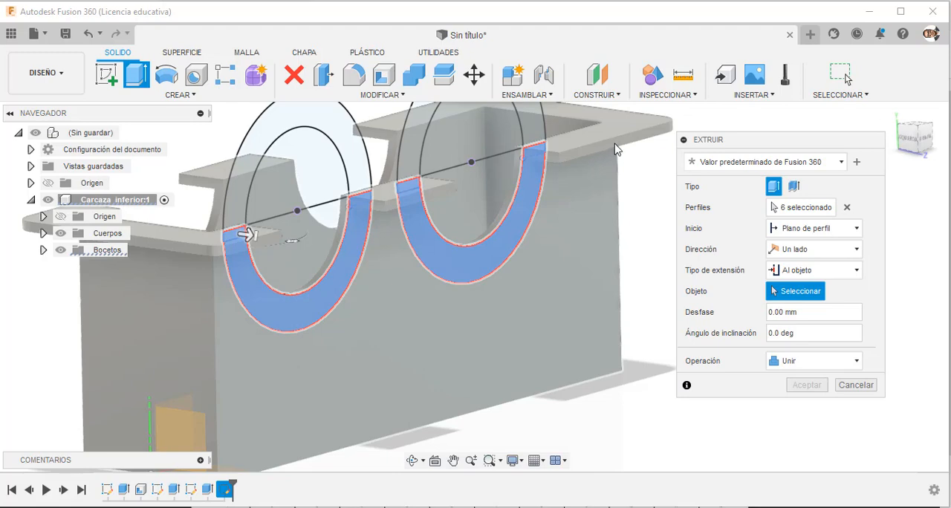
Extrude the half rings up to the outer edge face of the casing's flange and accept the extrusion.
middle_click_drag(614, 149, 592, 165, "shift")
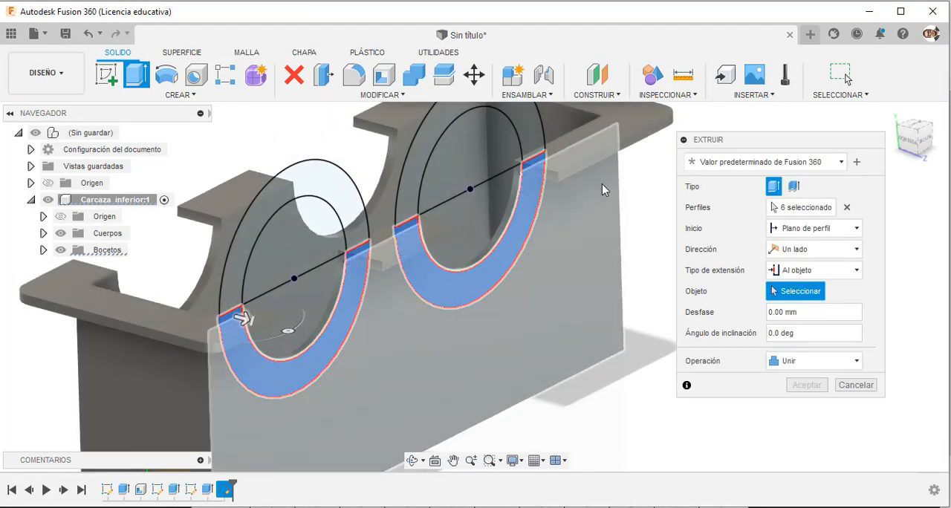
scroll(565, 182, "up", 5)
scroll(558, 186, "down", 3)
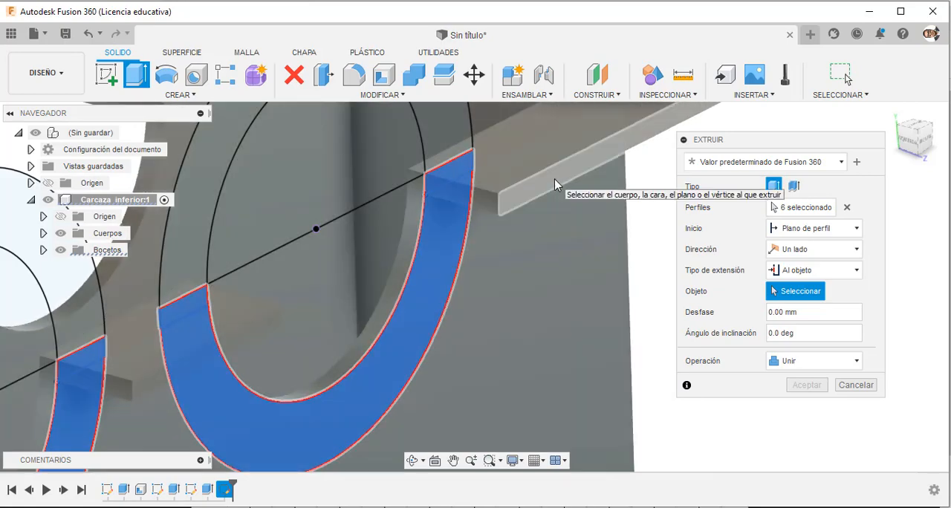
left_click(556, 182)
scroll(558, 180, "down", 2)
mouse_move(597, 268)
middle_mouse_down("shift")
mouse_move(639, 291)
mouse_move(601, 243)
mouse_move(602, 269)
middle_mouse_up("shift")
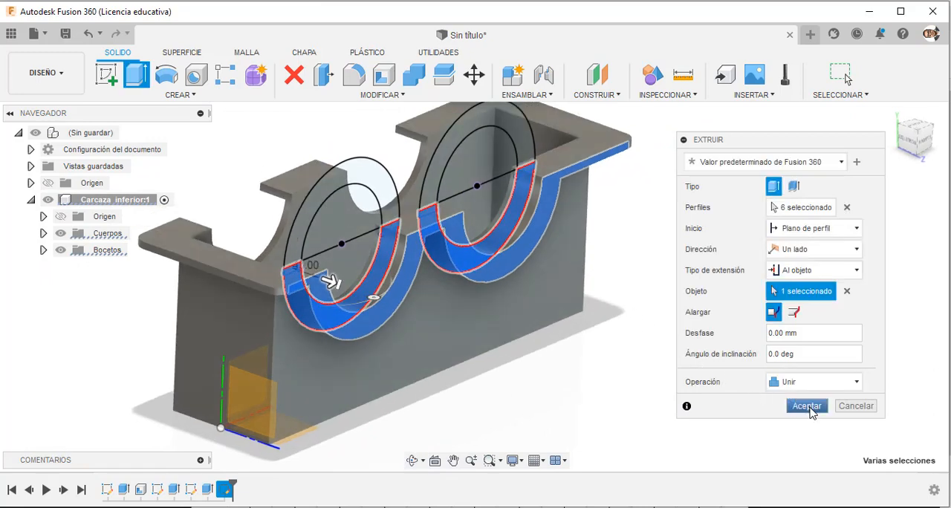
left_click(810, 407)
Start a sketch on the outer face of the casing's rear wall and show Boceto4.
middle_click_drag(603, 317, 556, 318, "shift")
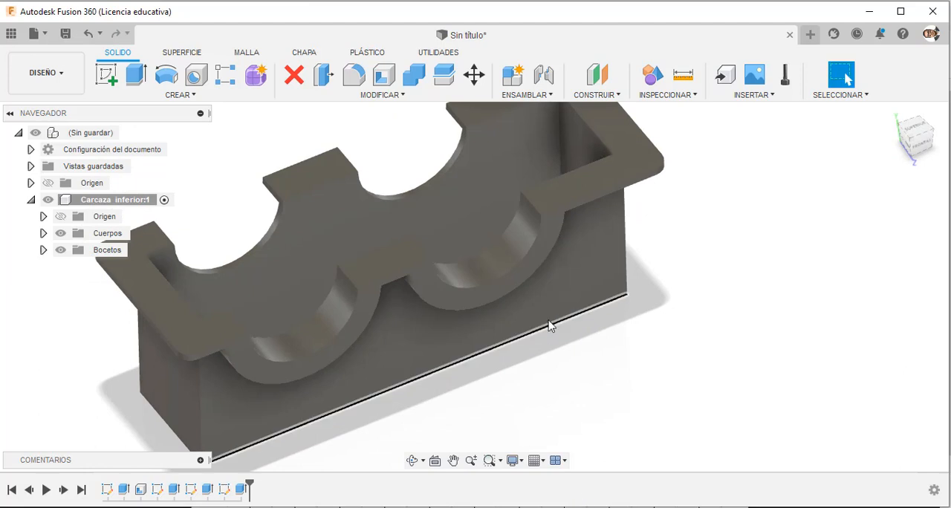
middle_click_drag(506, 282, 448, 365, "shift")
left_click(450, 365)
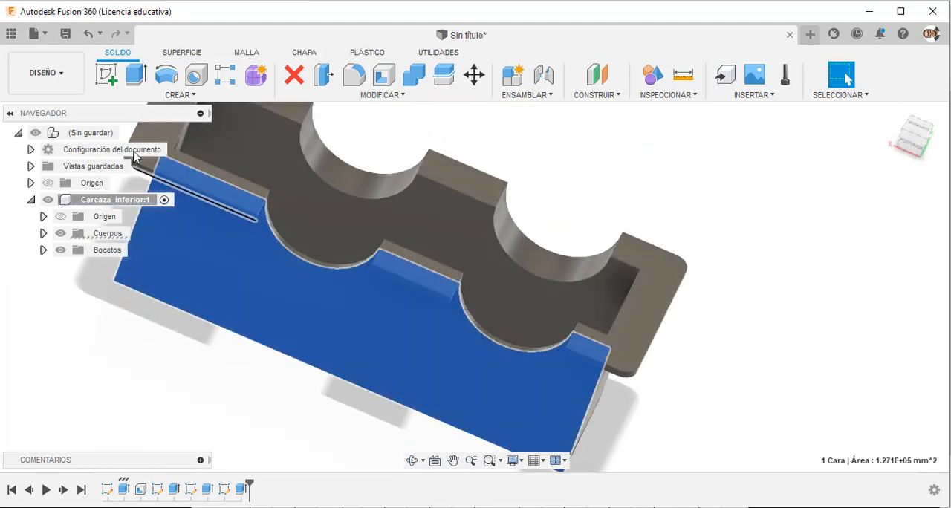
left_click(111, 79)
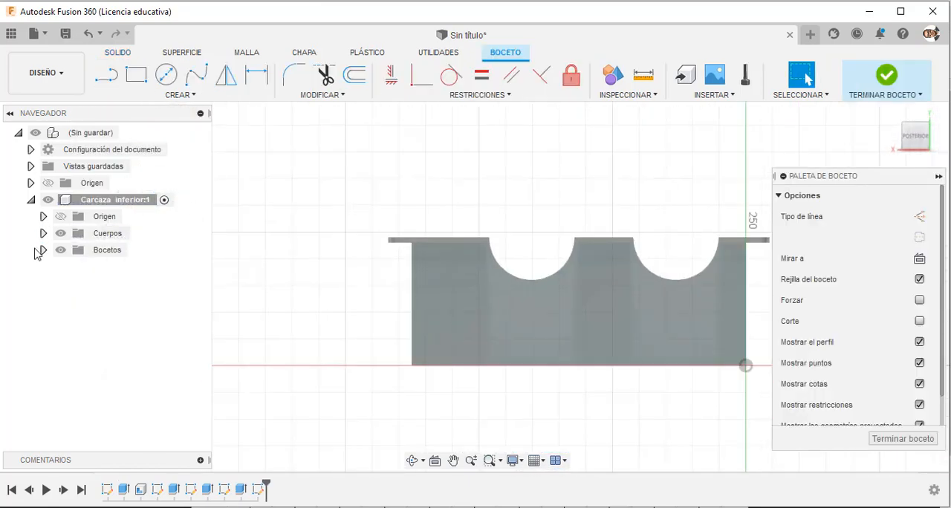
left_click(43, 250)
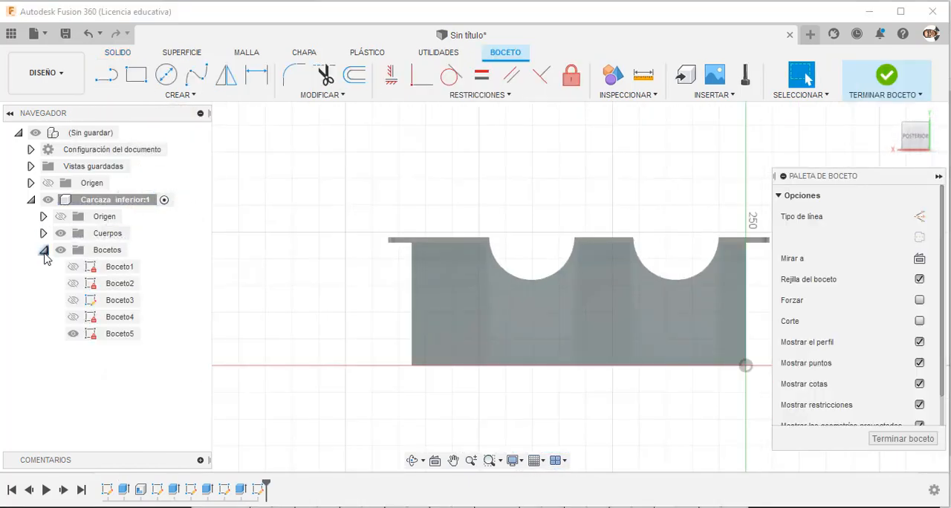
left_click(72, 317)
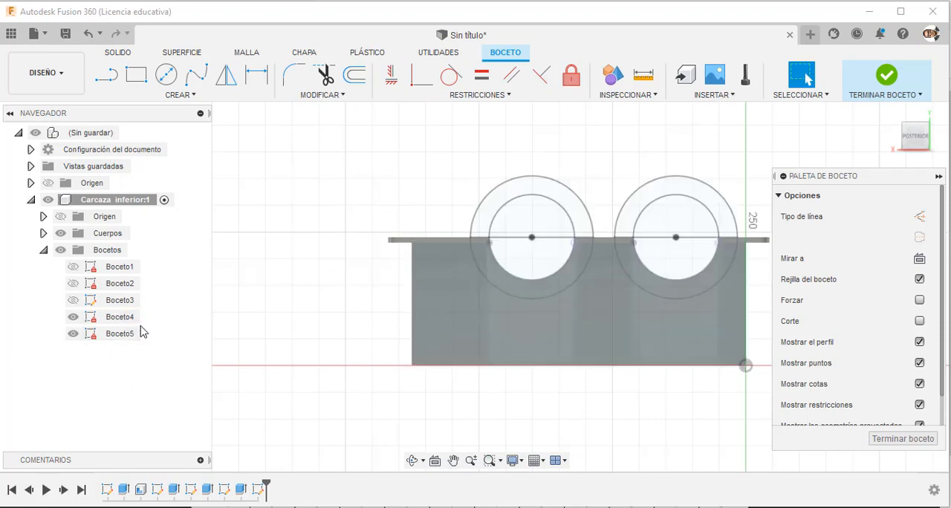
Project both pairs of concentric circles and their diameter lines from Boceto4 into the new sketch.
scroll(743, 191, "up", 3)
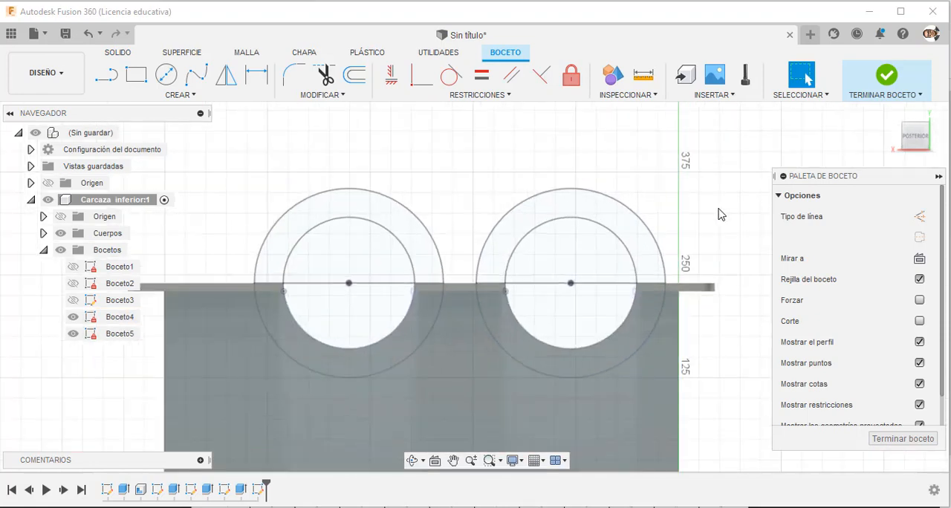
key("p")
left_click(630, 210)
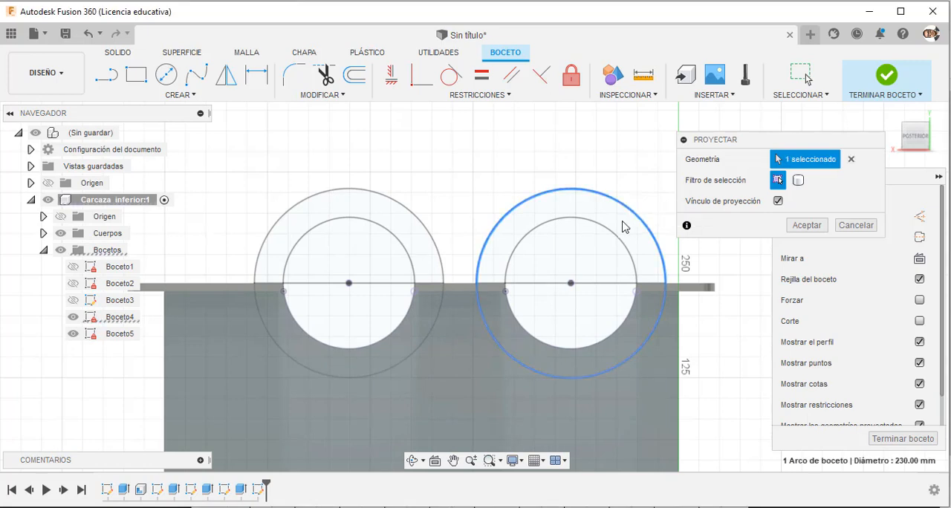
left_click(622, 240)
left_click(426, 221)
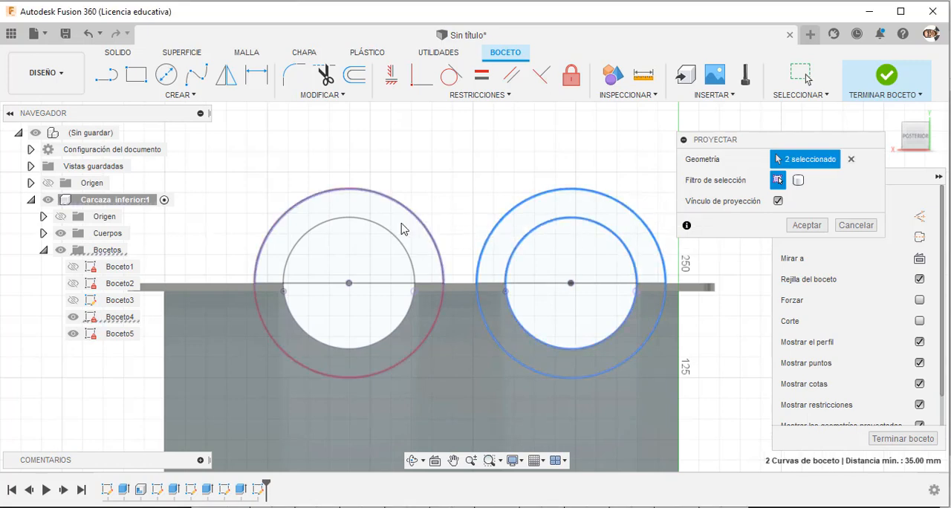
left_click(395, 241)
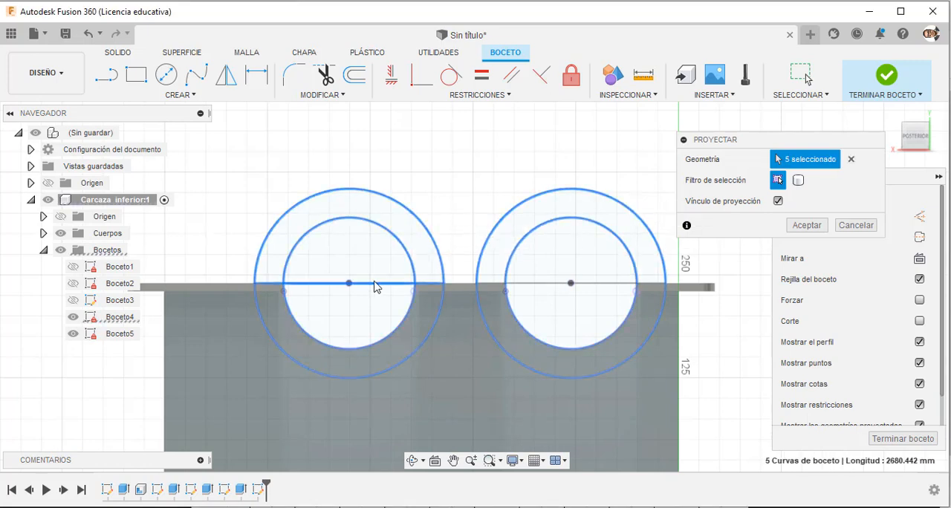
left_click(806, 225)
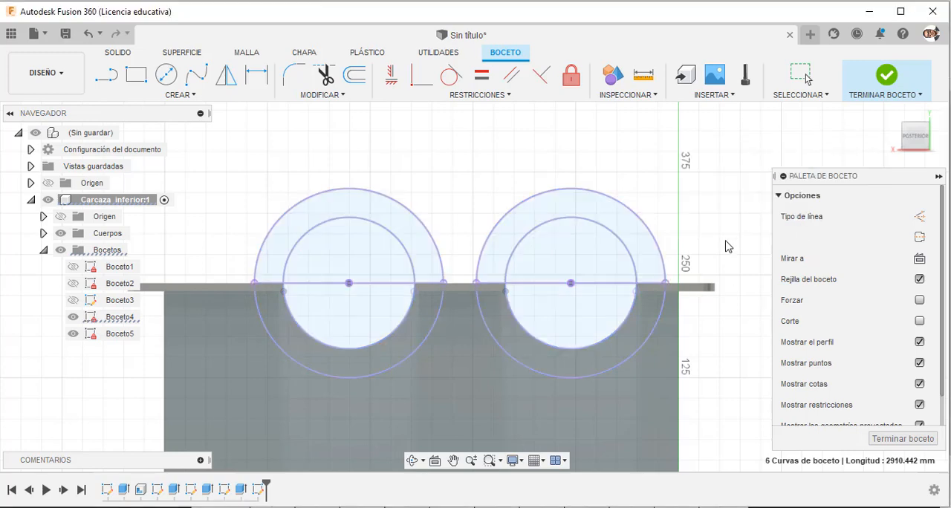
Hide Boceto4 and finish the sketch, leaving the Carcaza inferior bodies hidden for profile selection.
scroll(708, 215, "down", 1)
scroll(708, 215, "down", 1)
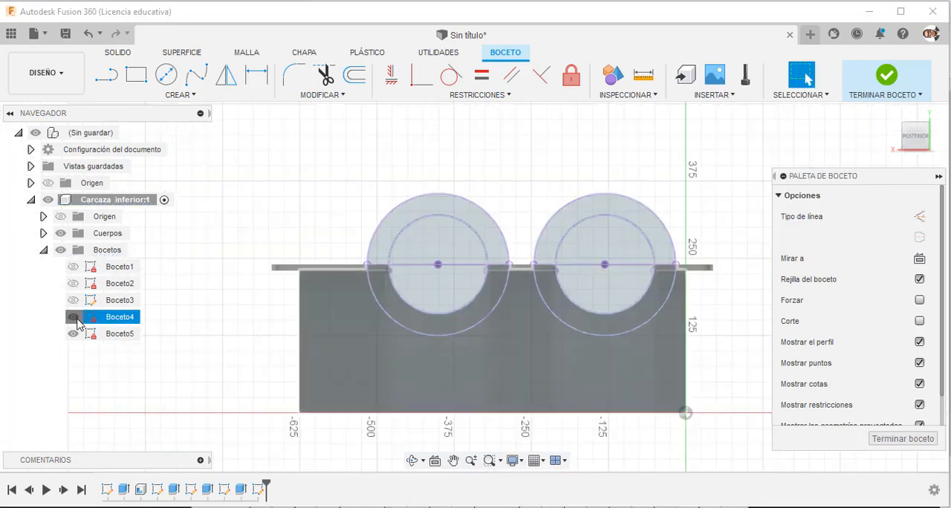
mouse_move(439, 151)
middle_mouse_down("shift")
mouse_move(394, 184)
mouse_move(389, 179)
middle_mouse_up("shift")
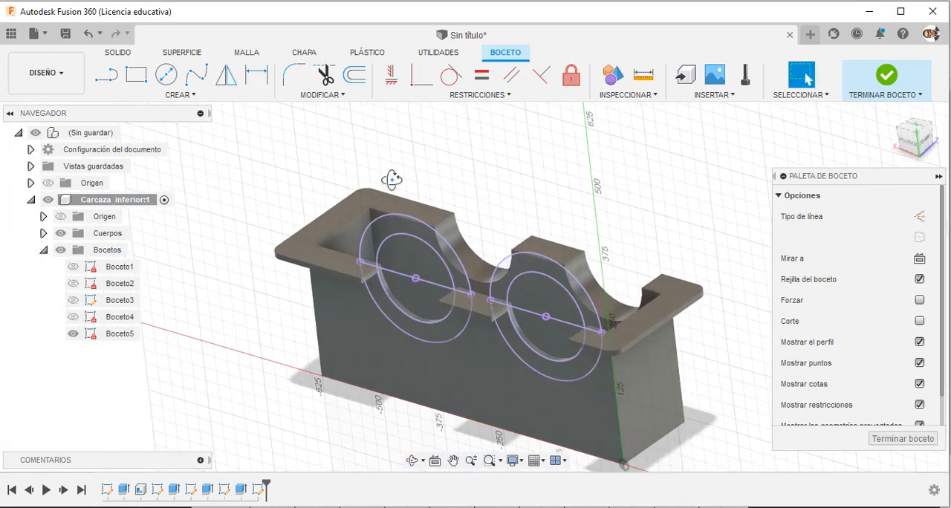
scroll(388, 179, "down", 3)
left_click(887, 76)
scroll(411, 242, "up", 5)
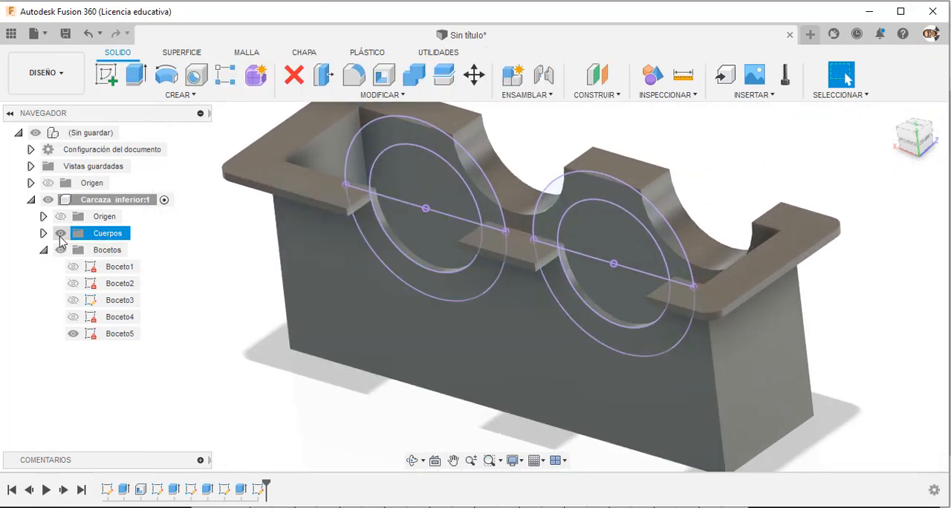
left_click(60, 232)
Start an extrusion with the three lower ring profiles of the circle farther from the origin.
left_click(135, 75)
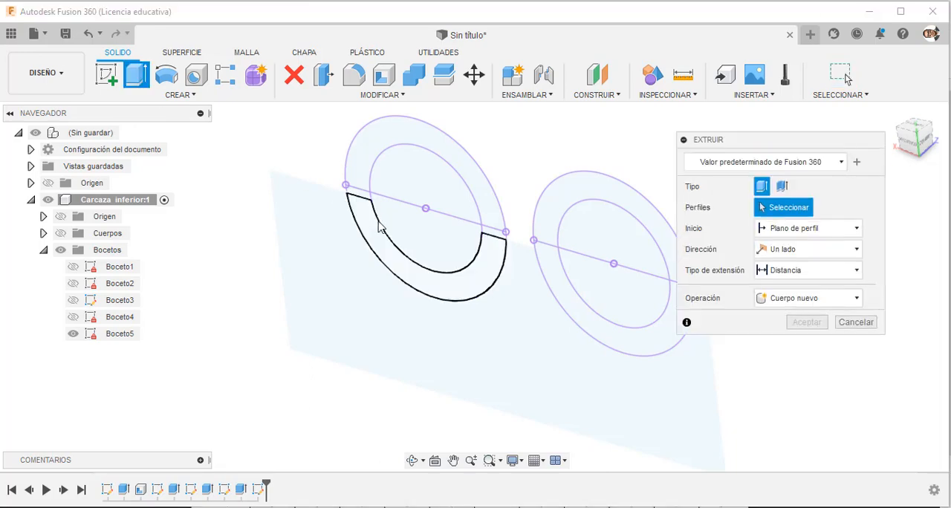
left_click(370, 223)
scroll(376, 195, "up", 3)
left_click(340, 217)
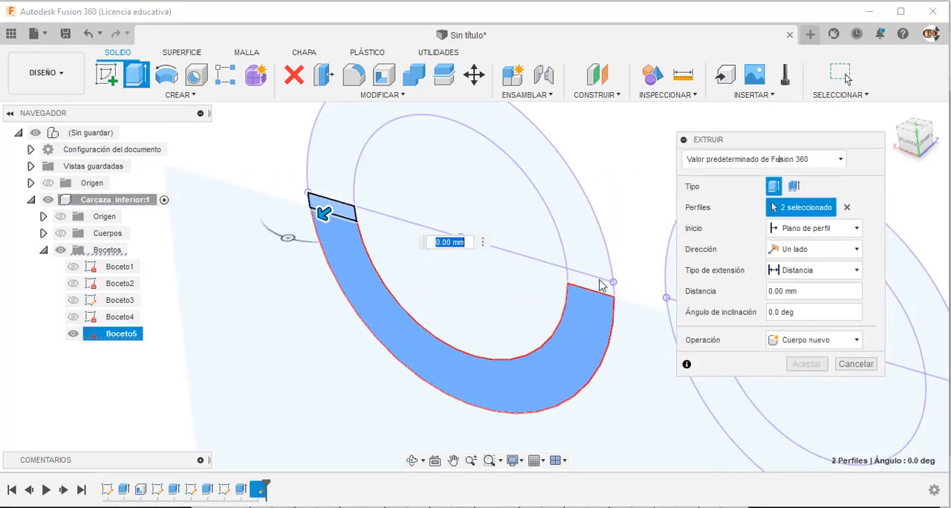
left_click(595, 286)
Add the three lower ring profiles of the circle nearer the origin to the rear extrusion.
scroll(257, 219, "down", 5)
scroll(506, 280, "up", 3)
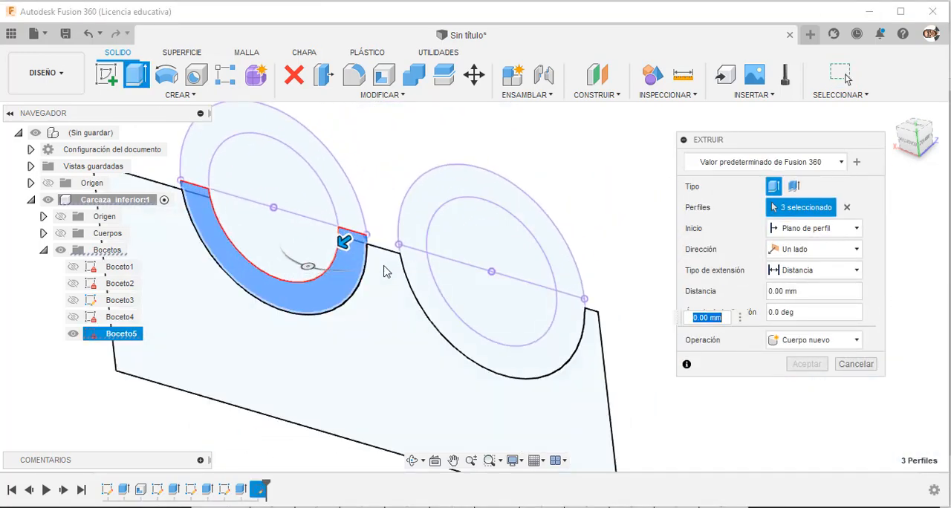
scroll(412, 261, "up", 4)
left_click(414, 277)
left_click(411, 256)
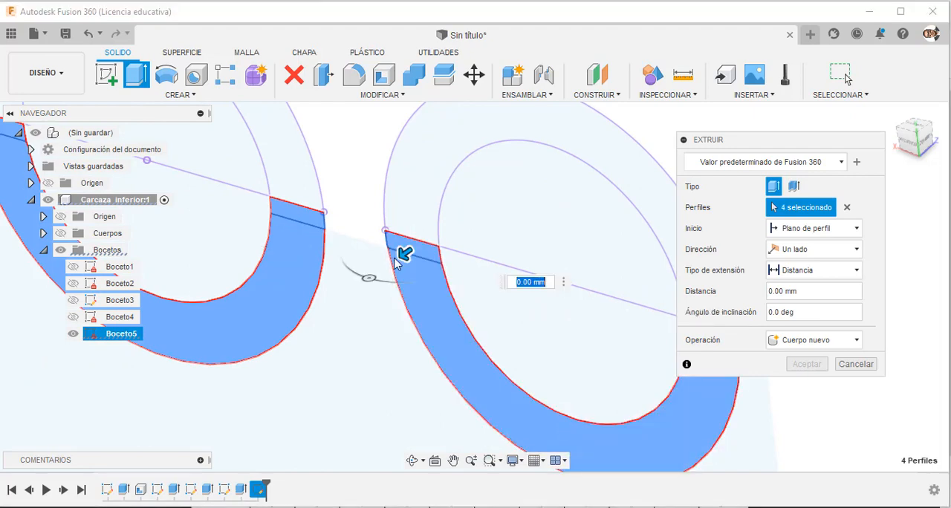
scroll(446, 275, "down", 3)
scroll(562, 303, "up", 5)
left_click(563, 304)
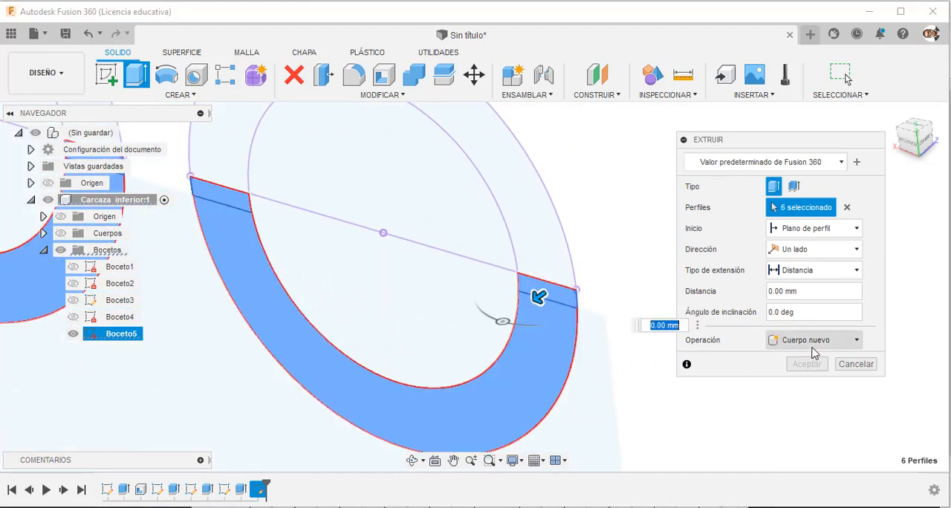
Show the Carcaza inferior bodies and set the rear extrusion's extent type to Al objeto.
scroll(637, 290, "down", 5)
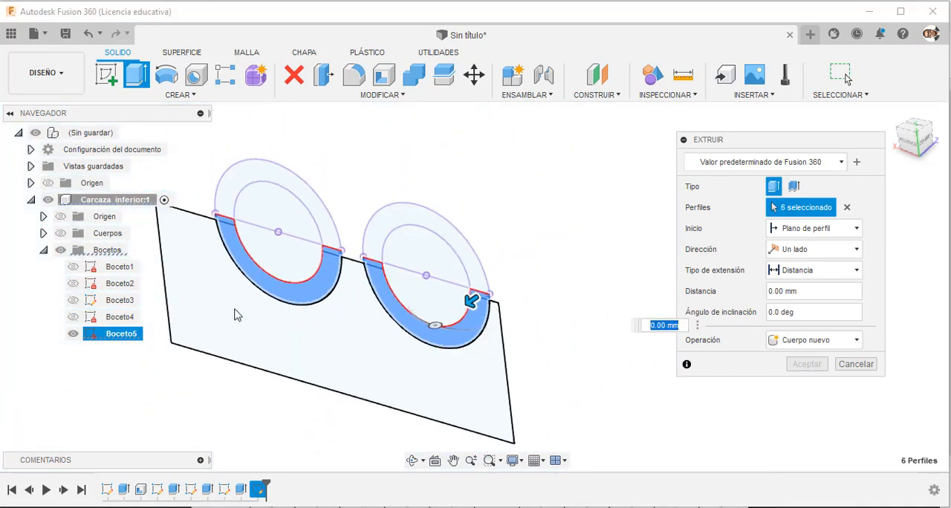
left_click(60, 233)
left_click(854, 271)
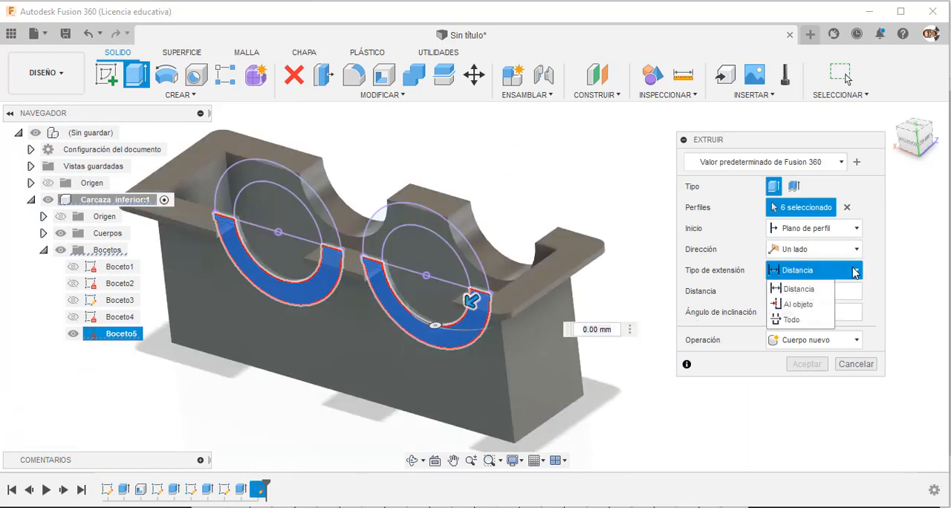
left_click(828, 301)
Extrude the rear half rings up to the flange's outer edge face with the operation Unir.
scroll(436, 315, "up", 5)
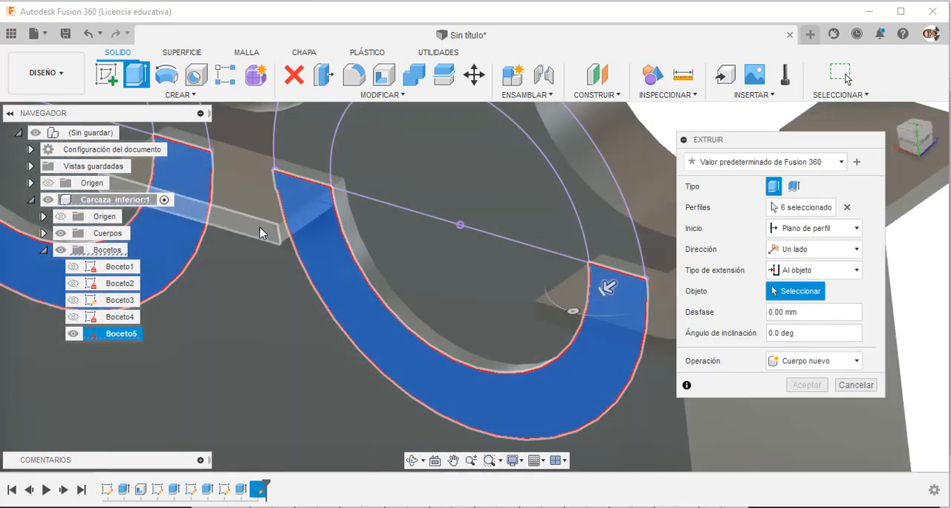
left_click(258, 230)
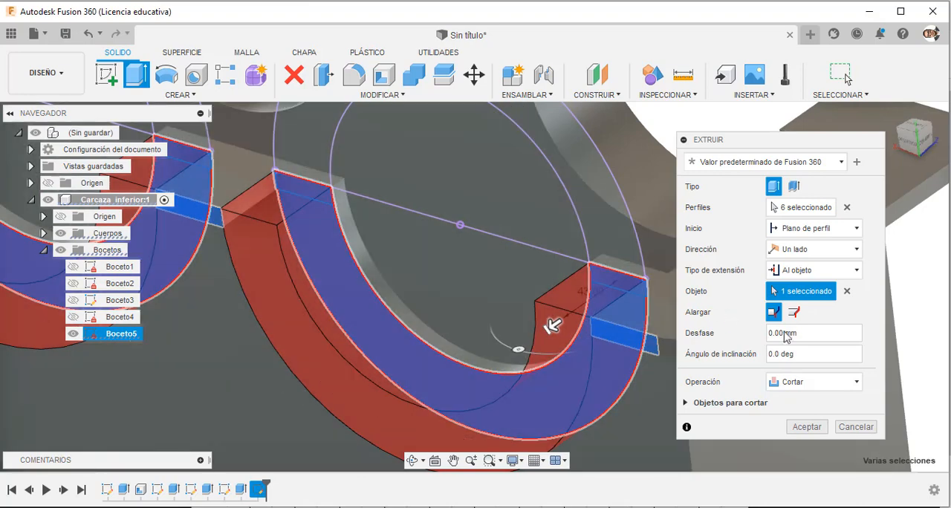
left_click(810, 388)
left_click(792, 407)
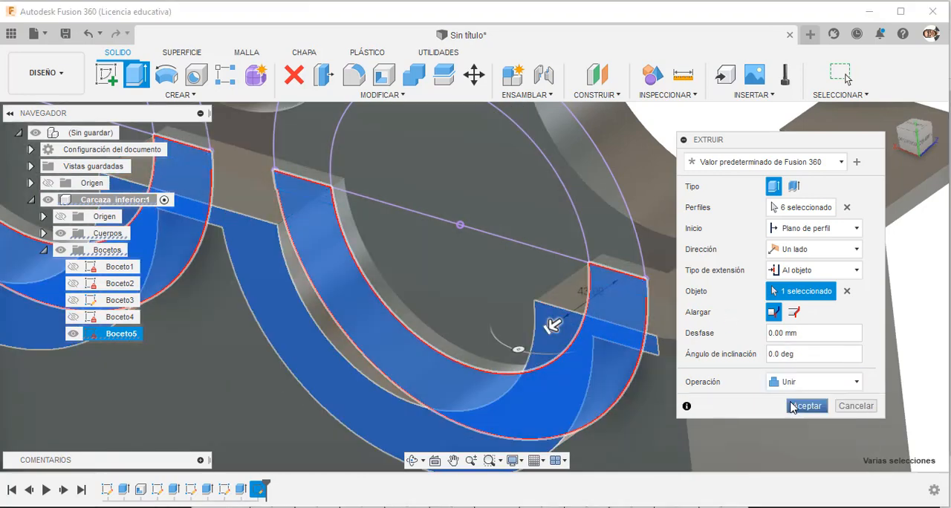
left_click(806, 407)
scroll(758, 386, "down", 6)
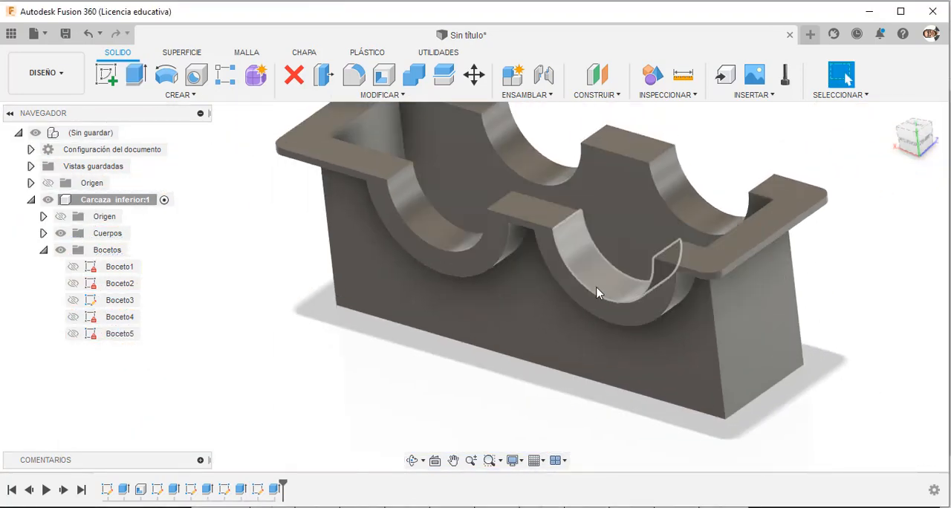
Switch to the gearbox PDF drawing and examine the flange hole positions and diameters in the top and front views.
middle_click_drag(793, 283, 643, 371, "shift")
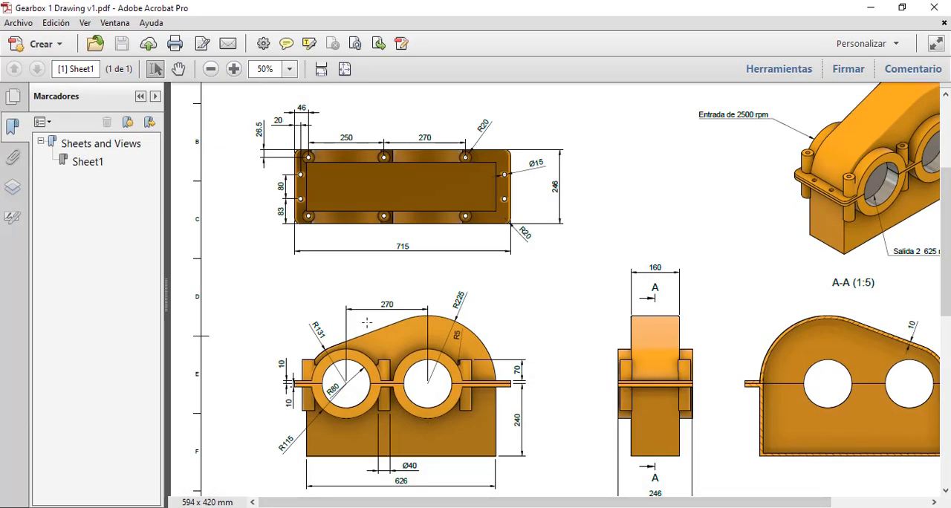
scroll(506, 301, "down", 2)
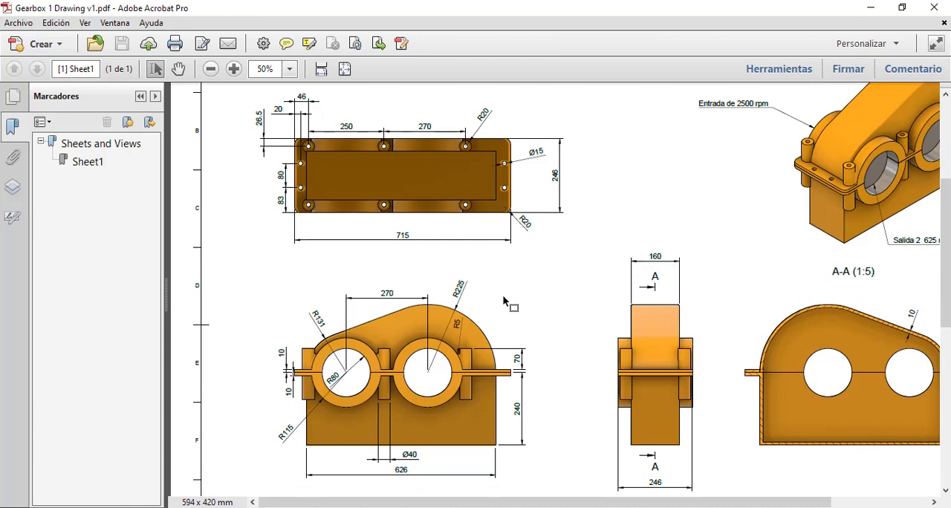
scroll(503, 296, "up", 3)
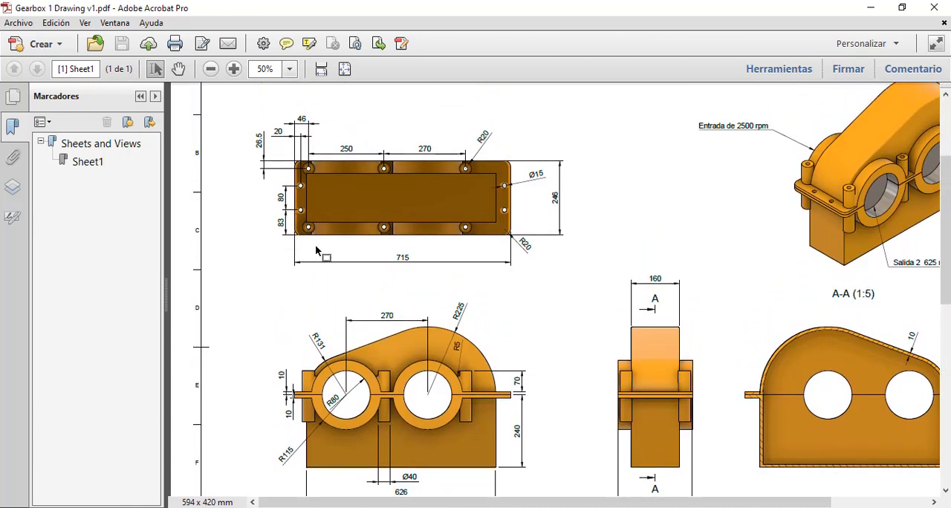
scroll(316, 250, "down", 1)
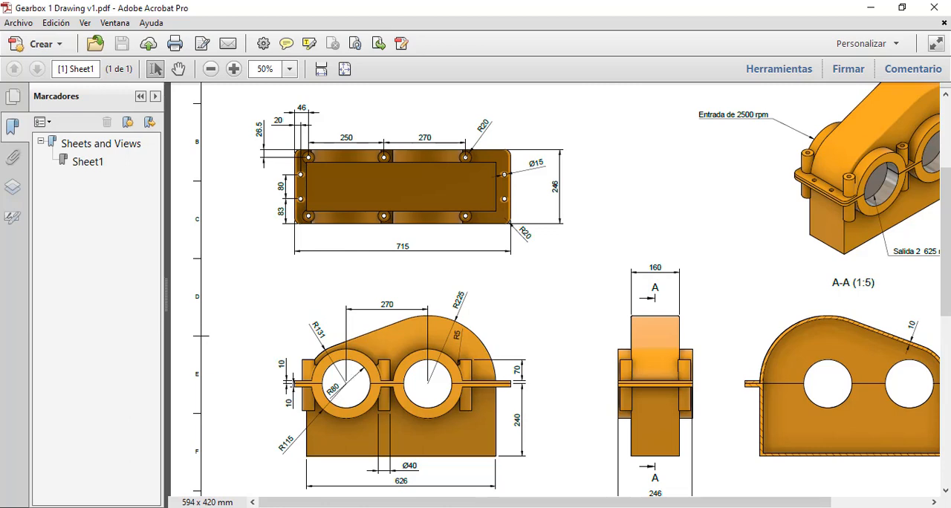
Switch back to Fusion 360 and open the flange sketch Boceto2 for editing.
left_click(587, 507)
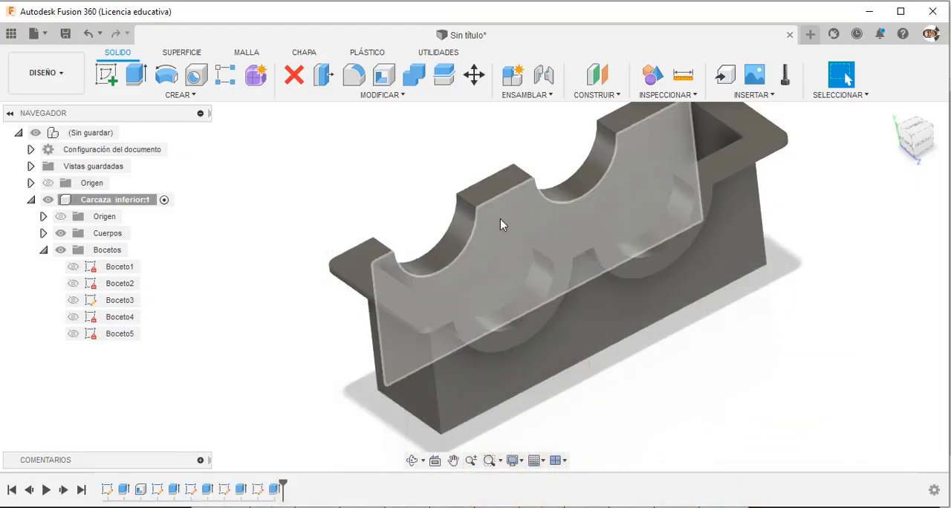
mouse_move(690, 374)
middle_mouse_down("shift")
mouse_move(691, 401)
mouse_move(691, 381)
middle_mouse_up("shift")
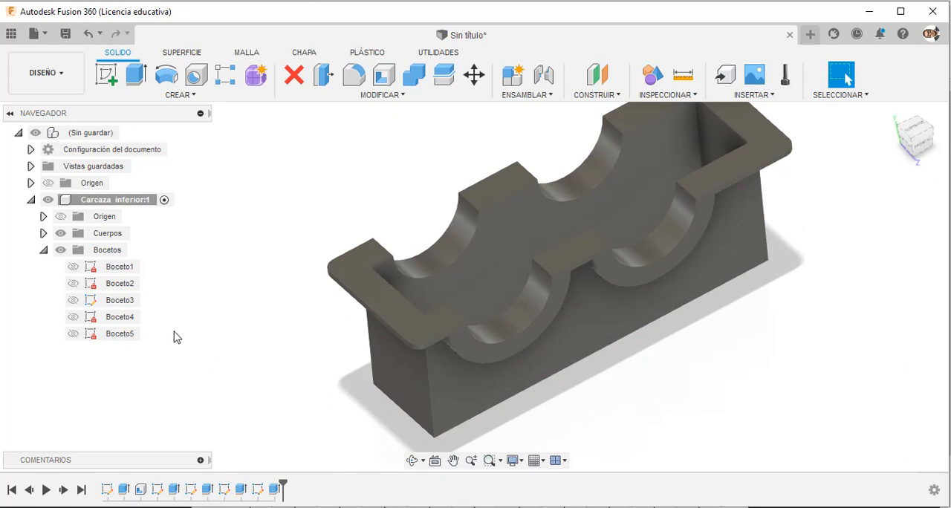
left_click(124, 288)
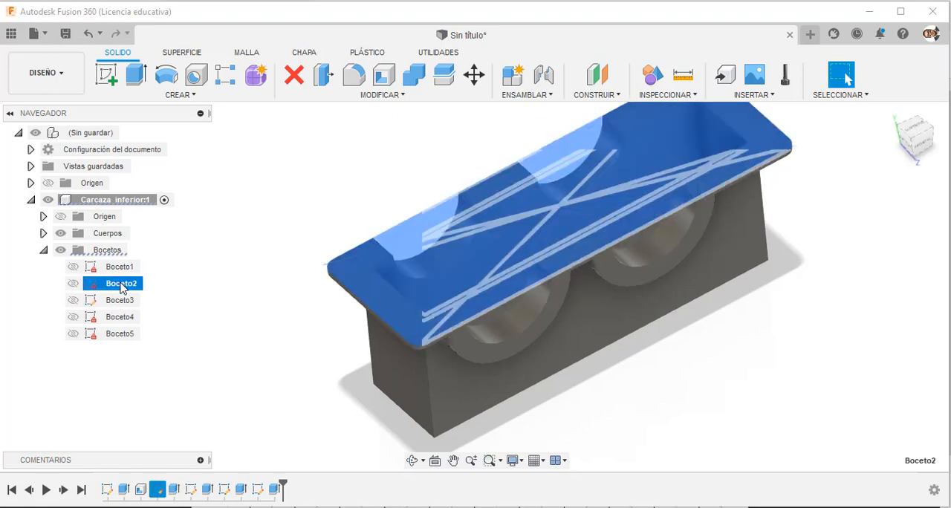
right_click(161, 282)
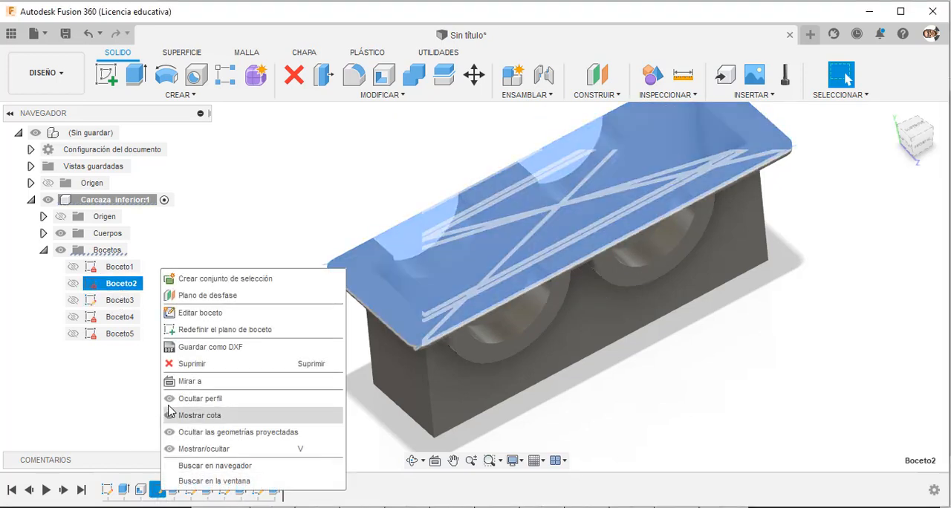
left_click(200, 314)
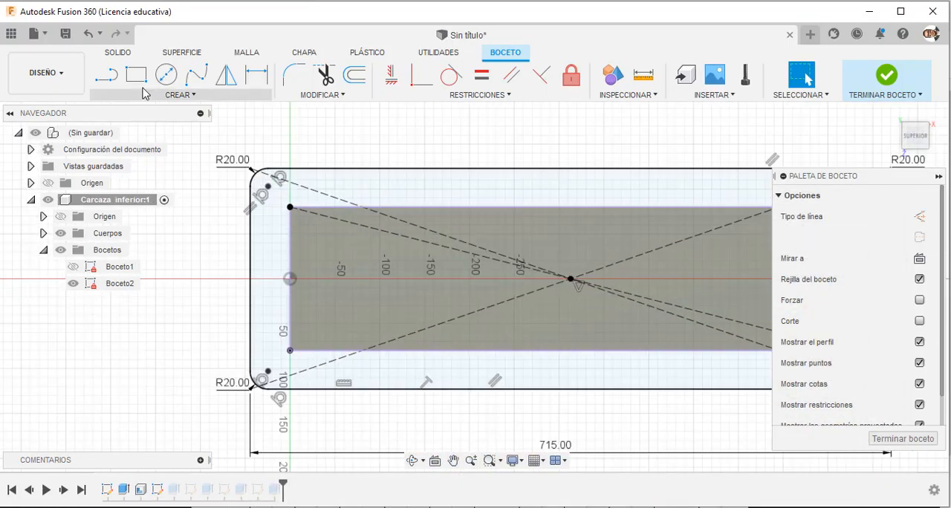
Sketch two circles, one above the other, on the flange's left end strip.
left_click(166, 74)
left_click(262, 297)
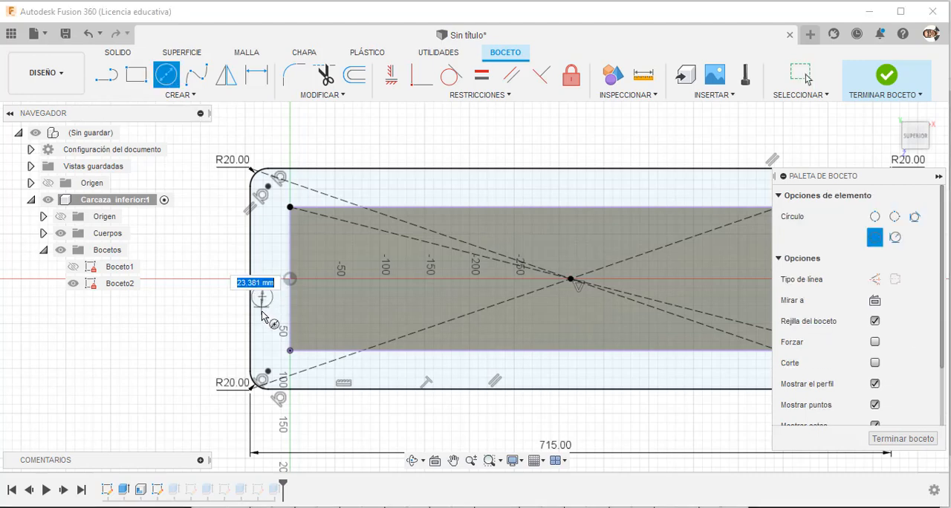
left_click(263, 236)
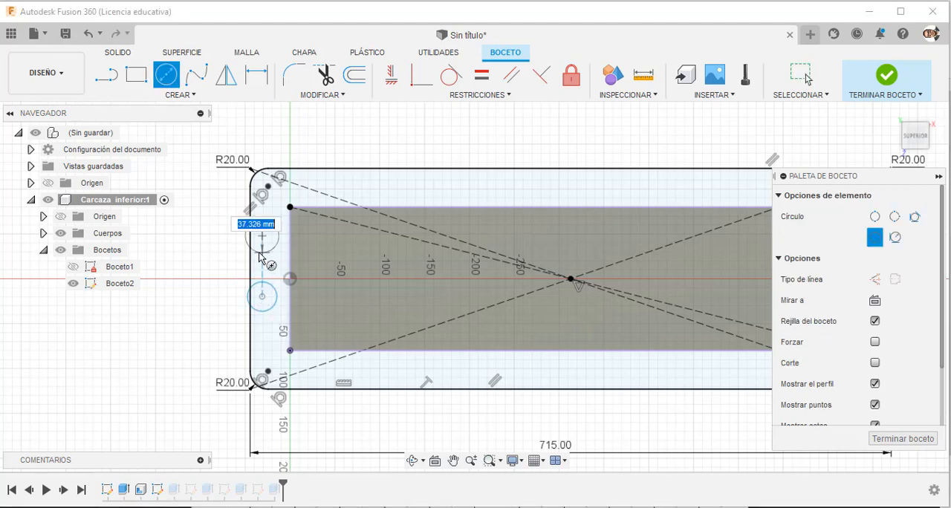
left_click(262, 255)
Sketch two matching circles on the flange's right end strip, level with the left pair.
scroll(249, 251, "down", 3)
scroll(666, 251, "up", 2)
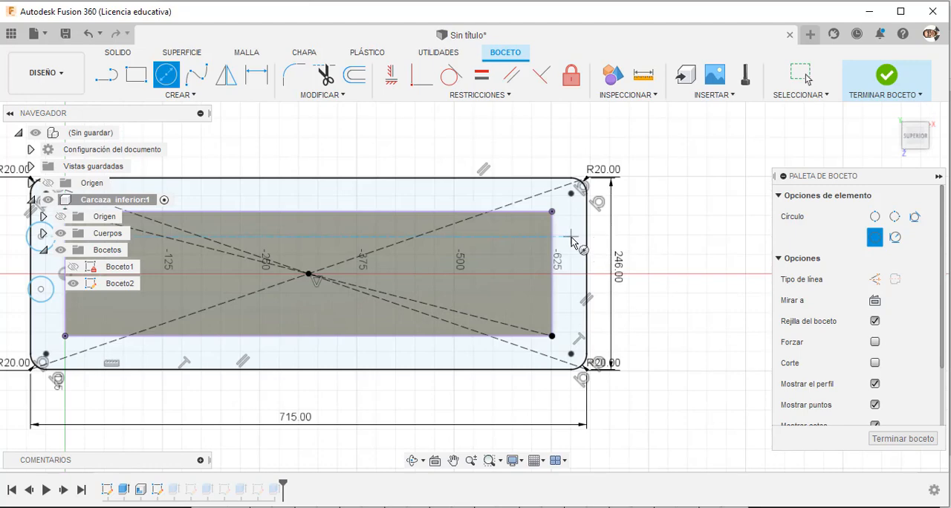
left_click(571, 237)
left_click(570, 244)
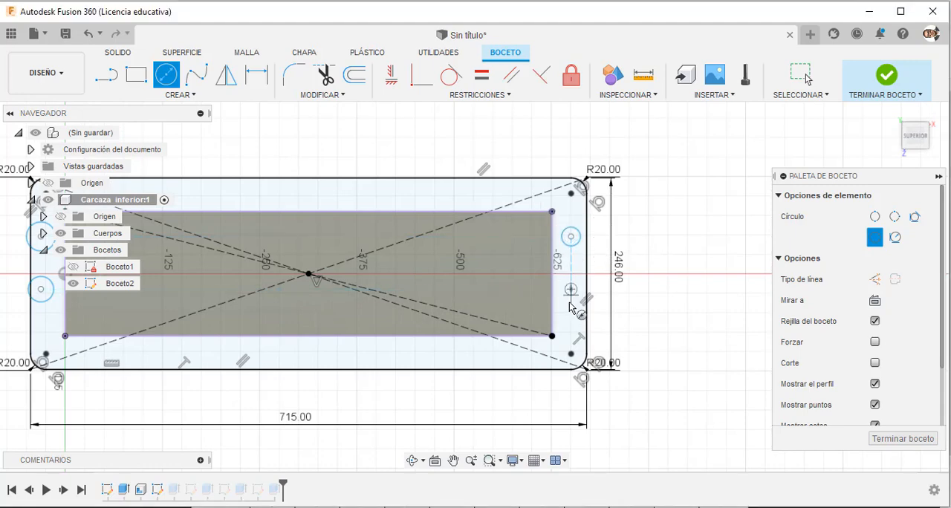
left_click(571, 290)
left_click(570, 303)
key("Escape")
Apply equal constraints between the four end circles so they share one diameter.
scroll(618, 263, "down", 3)
left_click(482, 78)
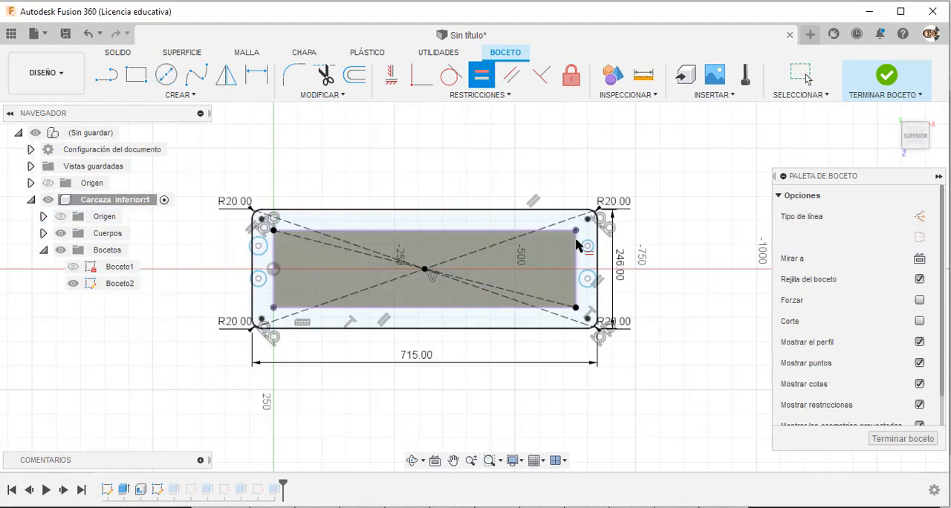
left_click(588, 272)
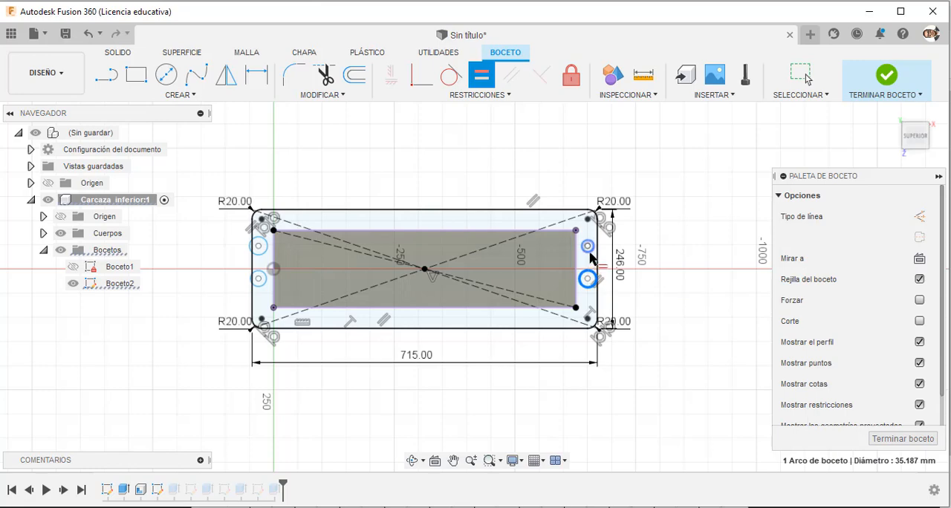
left_click(588, 249)
scroll(323, 279, "down", 2)
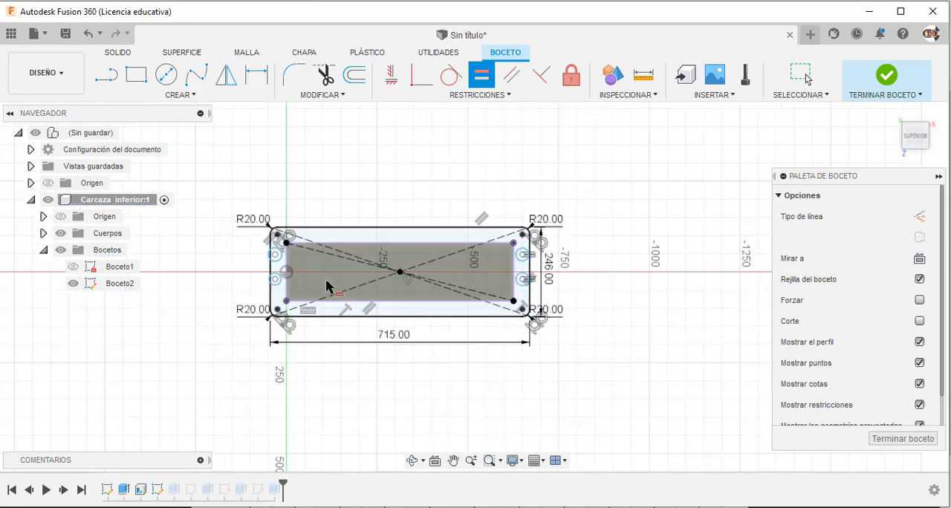
left_click(519, 283)
scroll(260, 297, "up", 2)
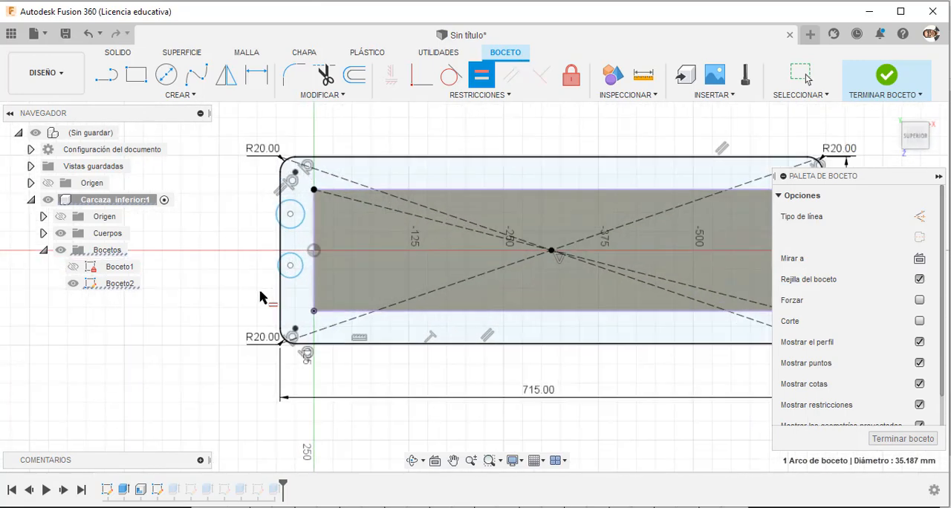
left_click(297, 279)
left_click(297, 261)
left_click(293, 228)
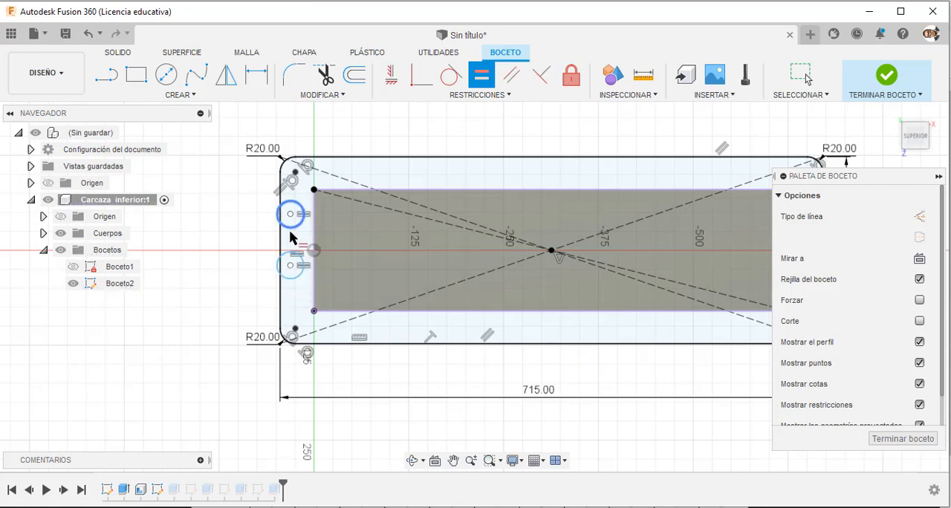
Constrain the two circle centres at each end of the flange to be vertically aligned.
left_click(391, 77)
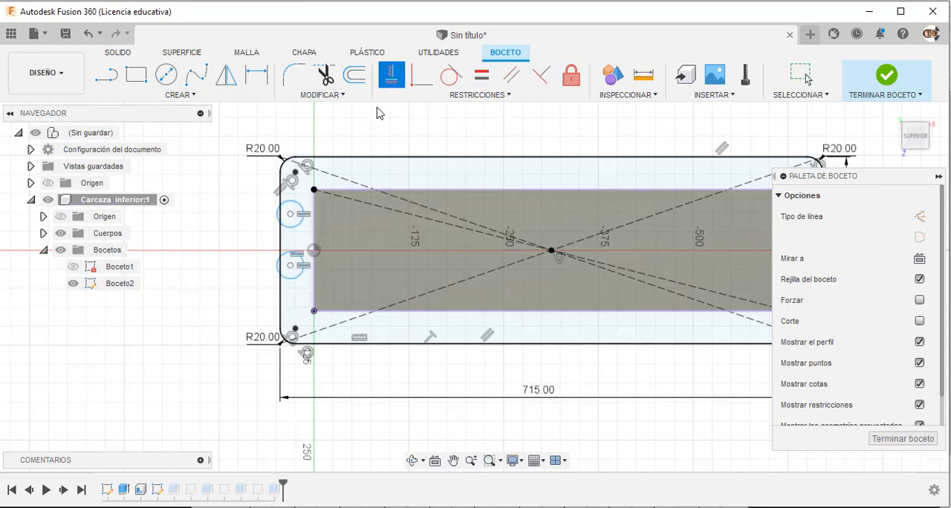
left_click(290, 215)
left_click(291, 266)
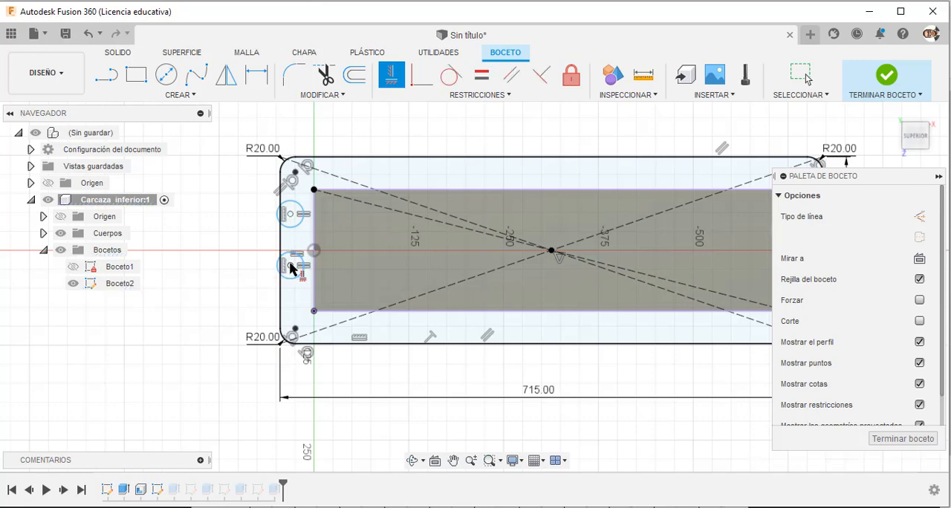
scroll(245, 266, "down", 4)
scroll(594, 251, "up", 5)
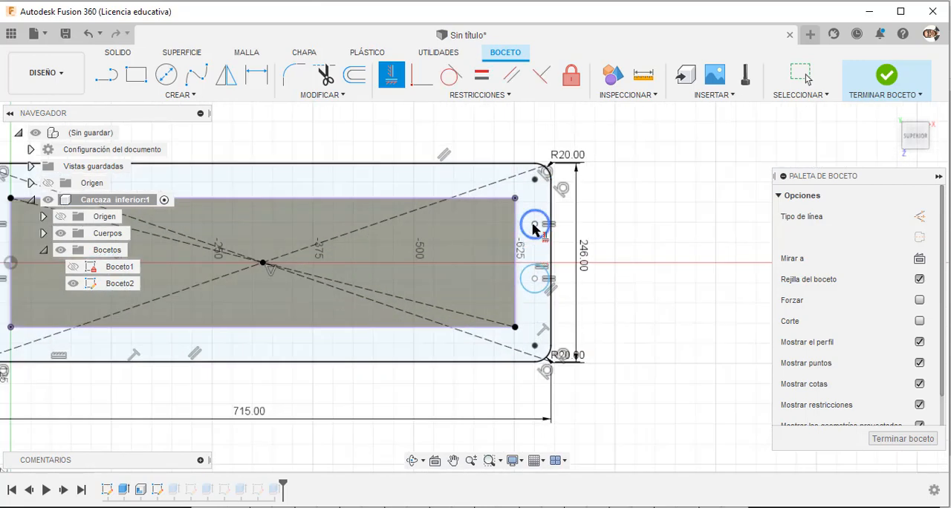
left_click(534, 231)
left_click(536, 278)
Constrain the upper and lower circle centres horizontally with their counterparts at the flange's opposite end.
scroll(594, 293, "down", 2)
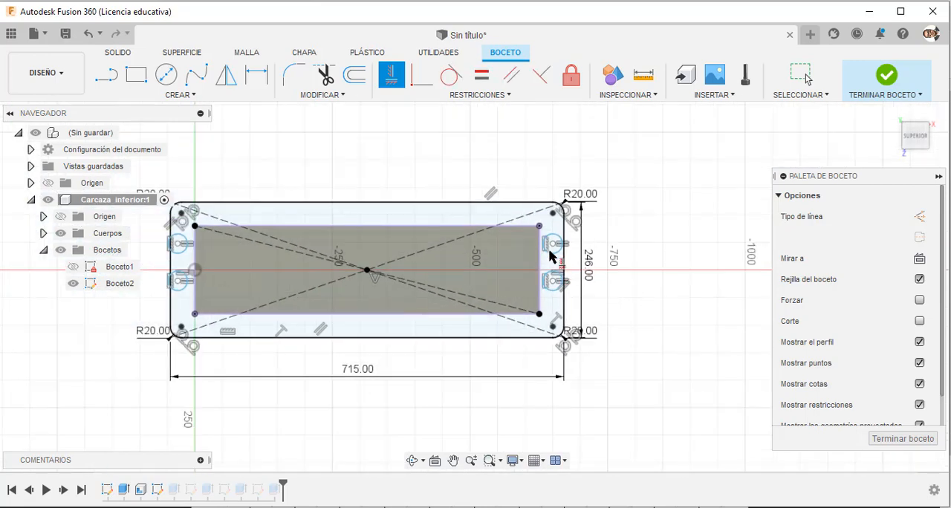
left_click(551, 246)
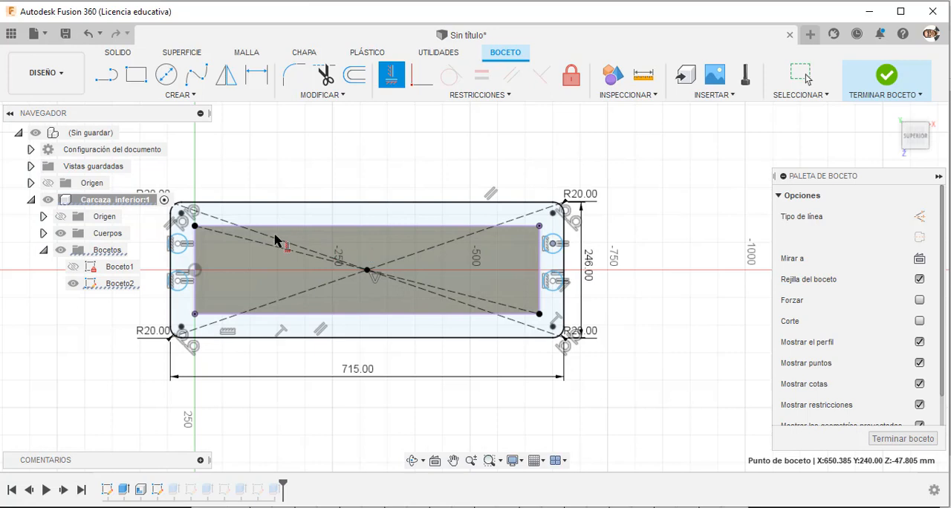
left_click(177, 249)
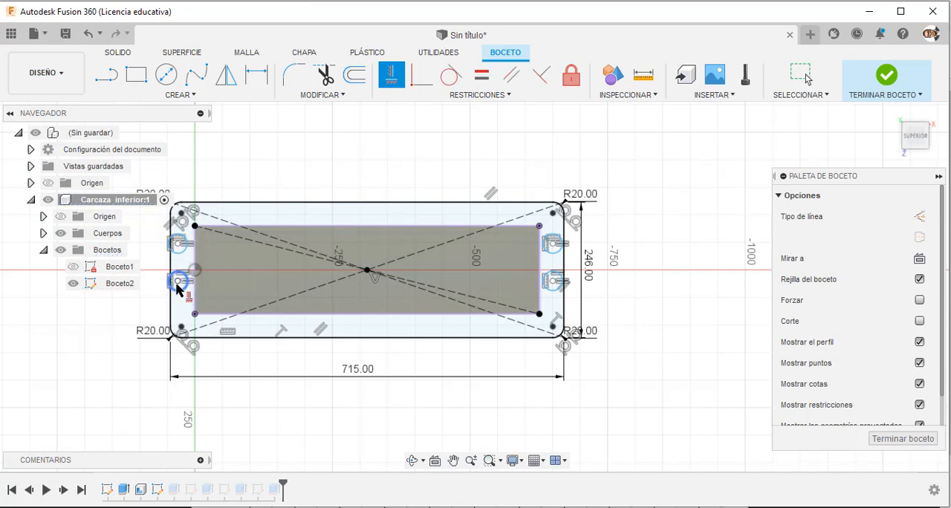
left_click(177, 282)
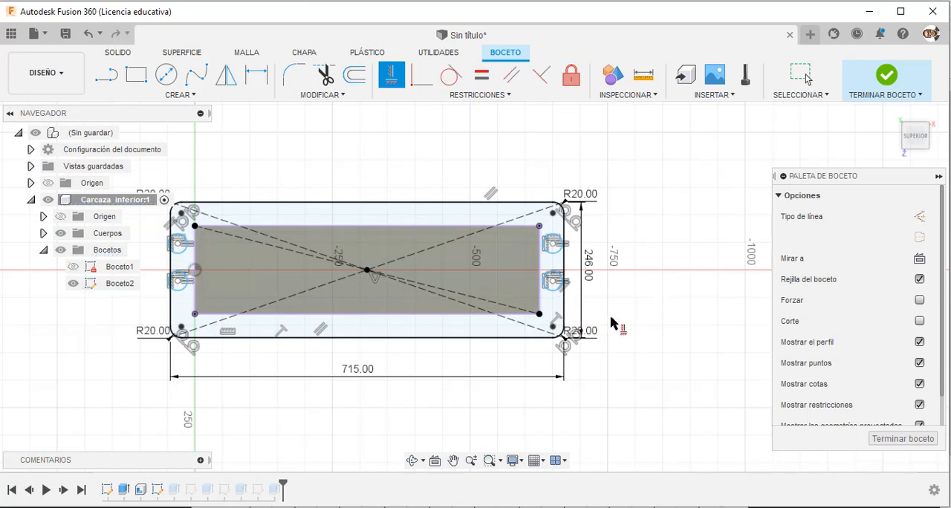
key("Escape")
Switch to the gearbox PDF drawing in the browser and examine the flange's end hole dimensions in the top view.
scroll(675, 310, "down", 3)
scroll(372, 312, "up", 4)
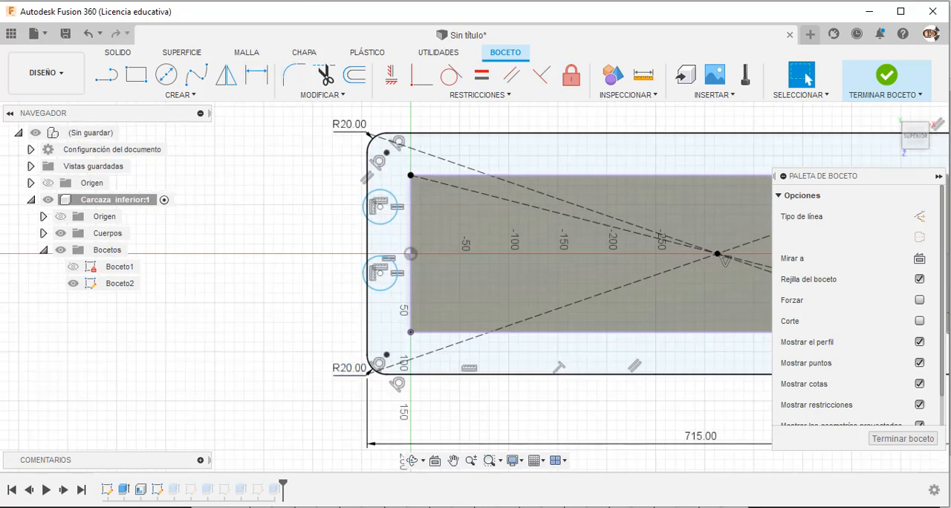
key("alt+Tab")
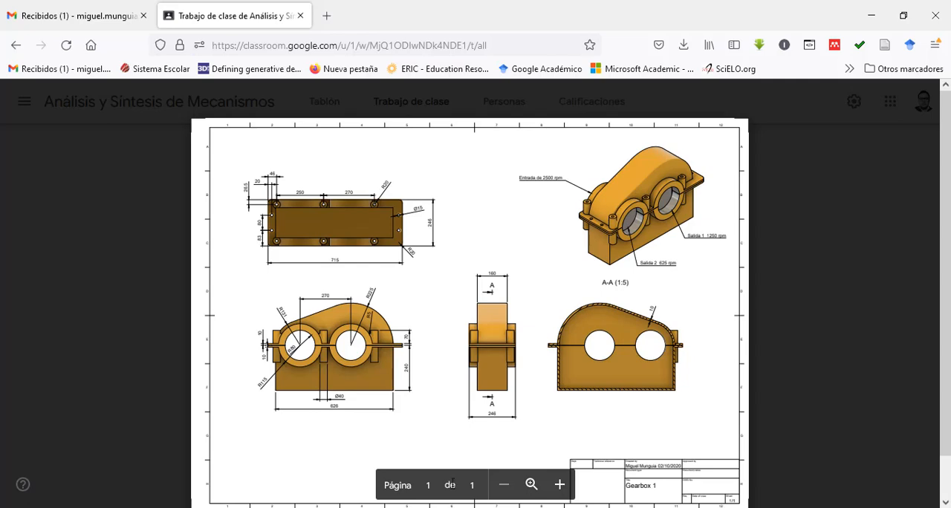
left_click(568, 489)
left_click(567, 489)
left_click(565, 489)
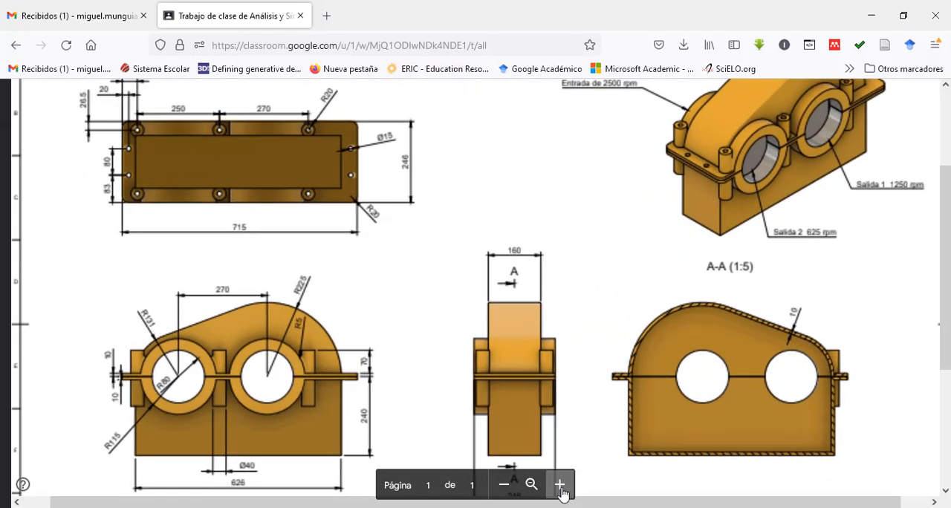
left_click_drag(558, 502, 372, 494)
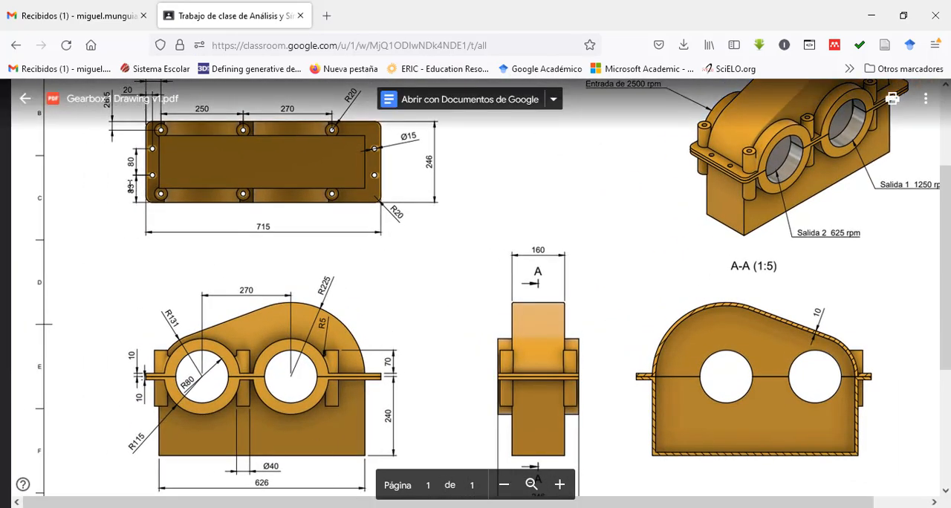
scroll(130, 186, "up", 3)
scroll(148, 236, "down", 5)
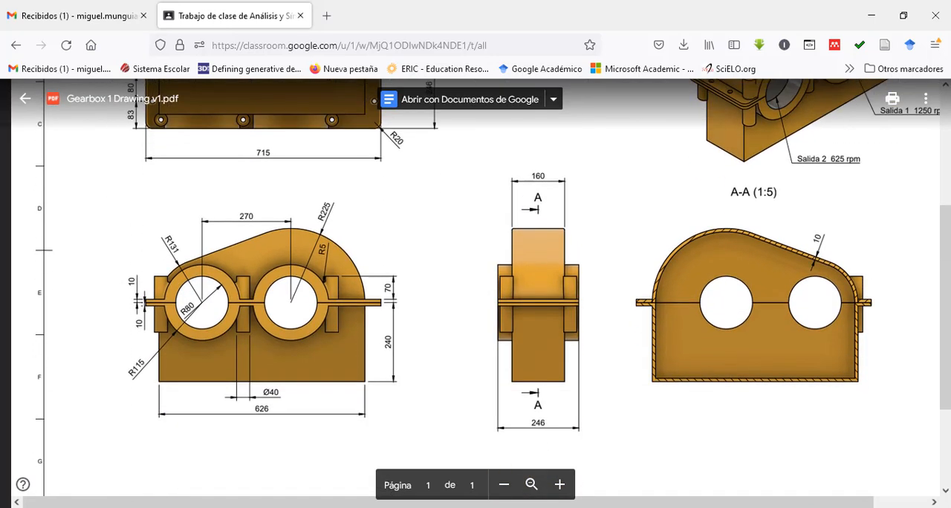
Switch back to Fusion 360 and dimension the upper left circle's centre 20 mm from the flange's left edge.
key("alt+Tab")
left_click(251, 77)
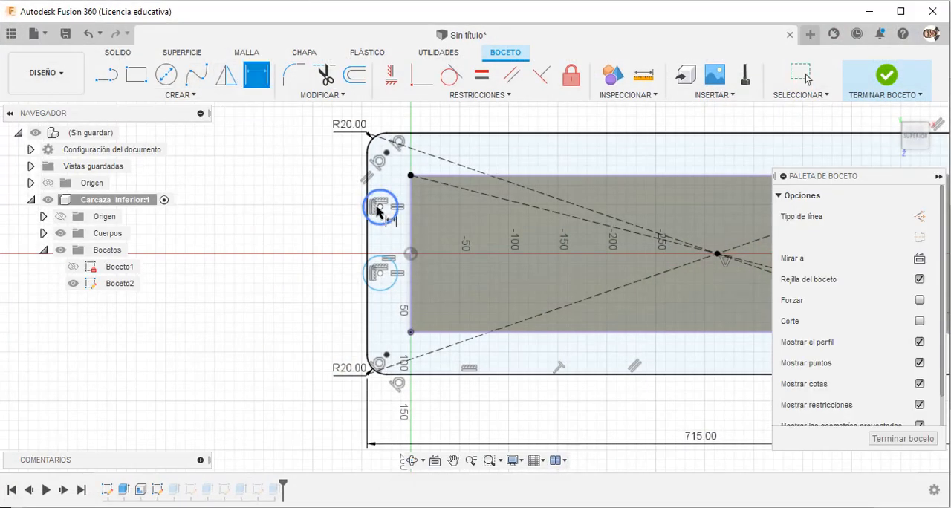
left_click(367, 187)
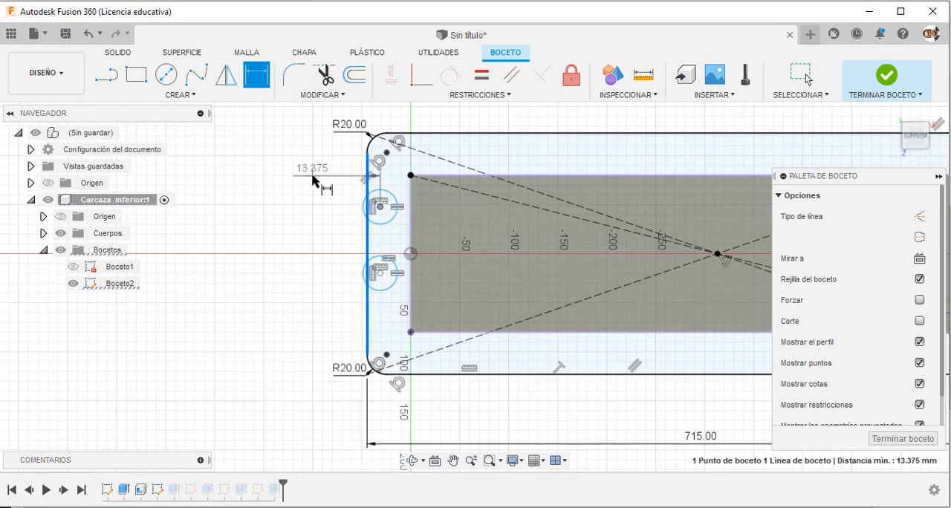
left_click(312, 182)
type("20")
key("Return")
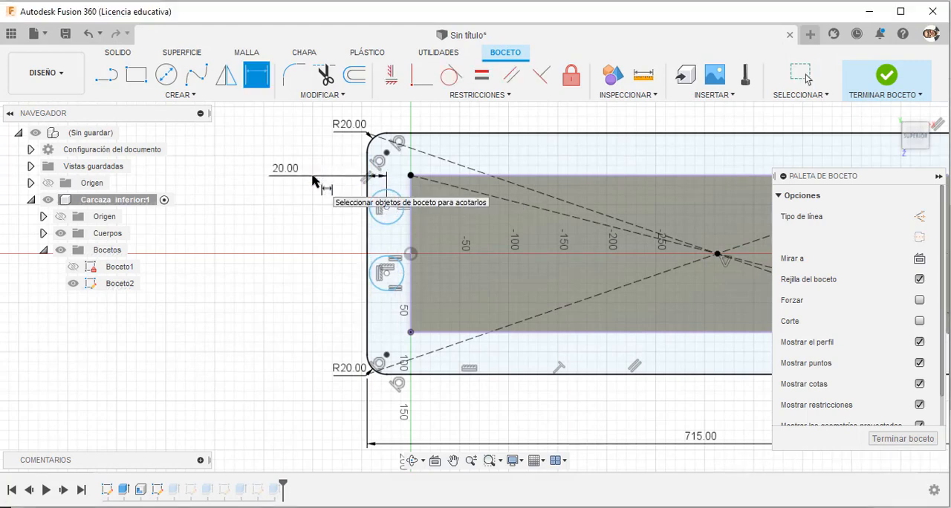
Dimension the lower left circle's centre 83 mm from the flange's lower edge and space the two left centres 80 mm apart.
left_click(413, 376)
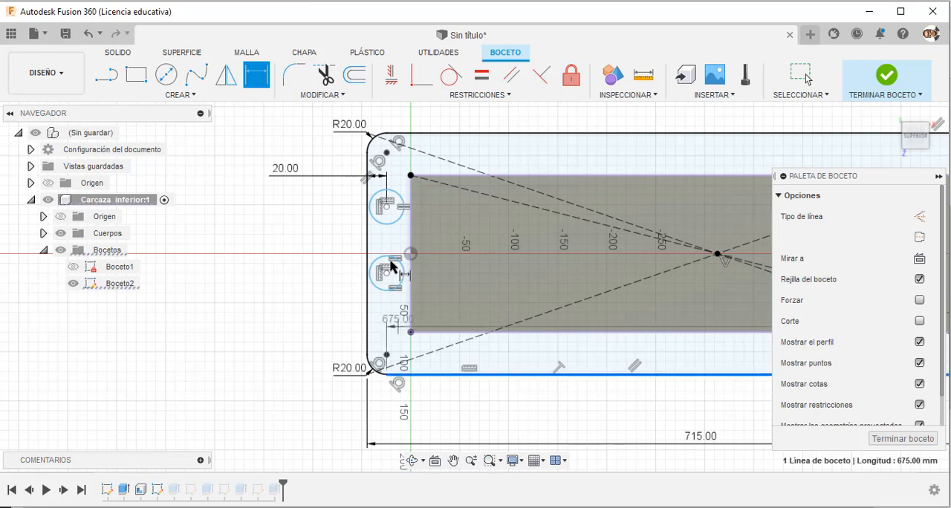
left_click(364, 294)
left_click(302, 313)
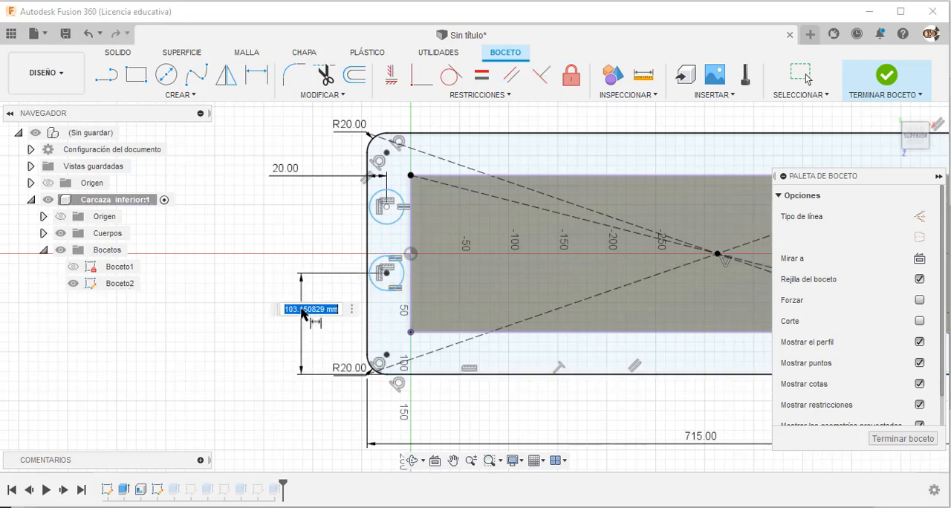
type("83")
key("Return")
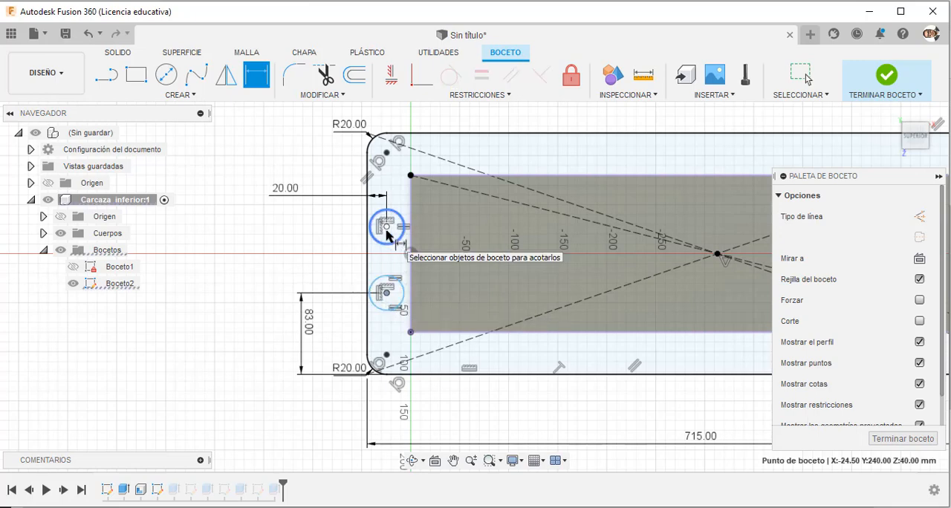
left_click(386, 228)
left_click(328, 243)
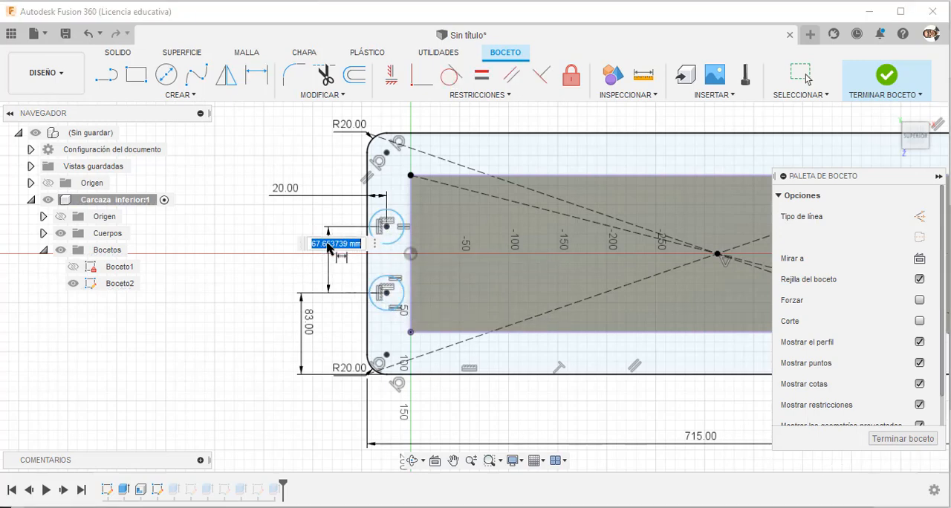
type("80")
key("Return")
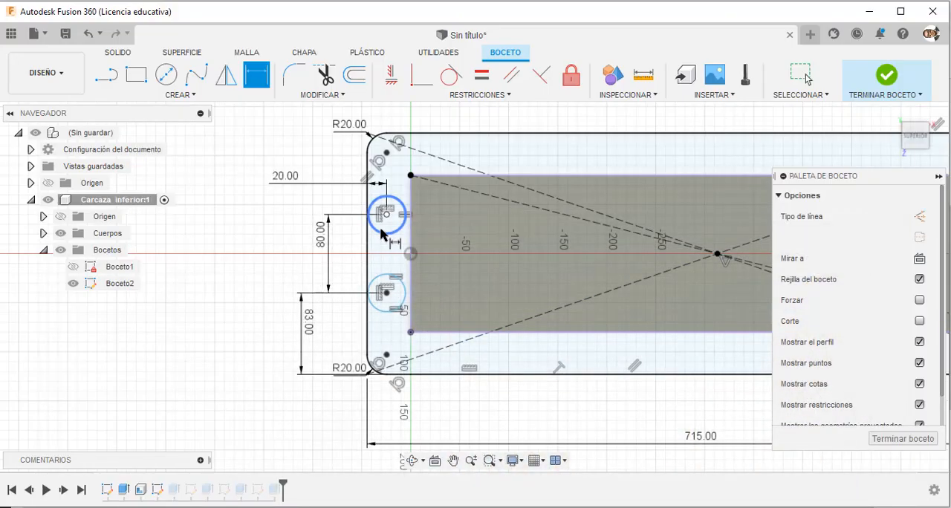
Set the upper left circle's diameter to 15 mm.
left_click(382, 234)
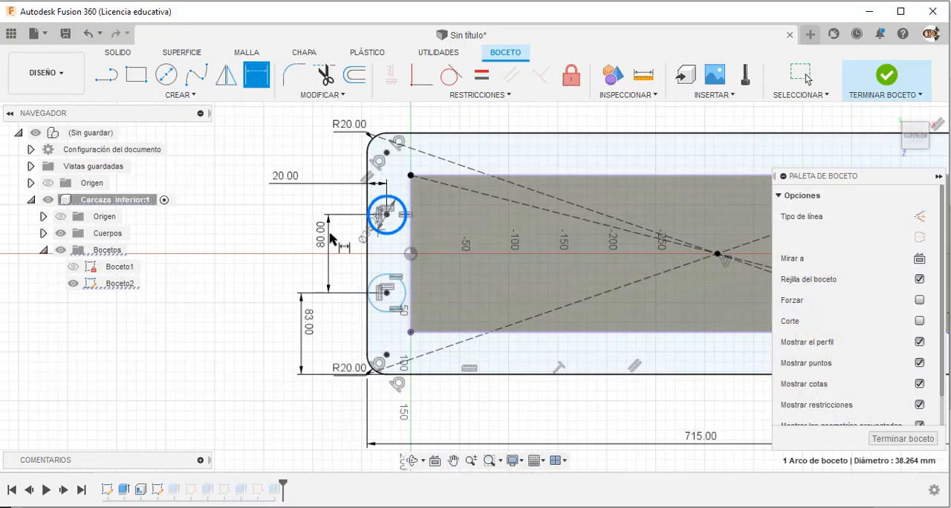
left_click(270, 248)
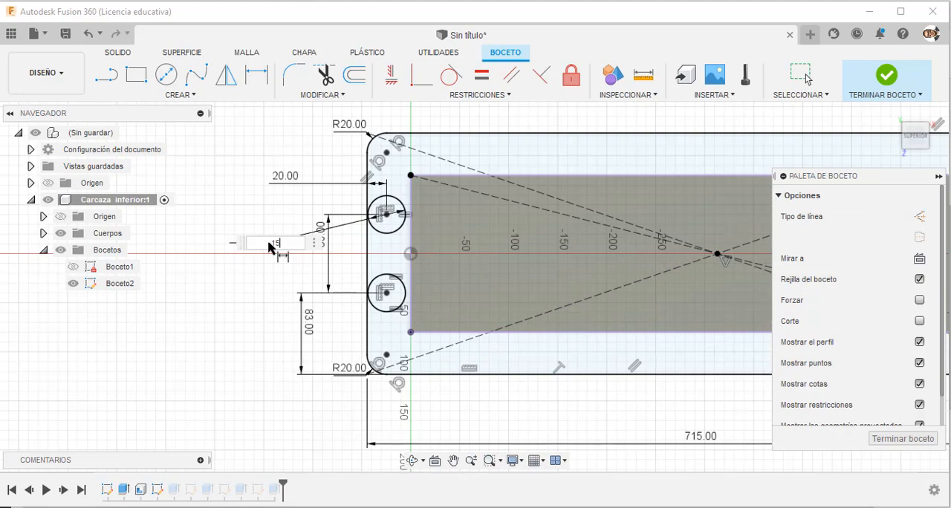
key("Return")
Dimension the upper right circle's centre 20 mm from the flange's right edge.
scroll(270, 248, "down", 4)
scroll(573, 213, "up", 1)
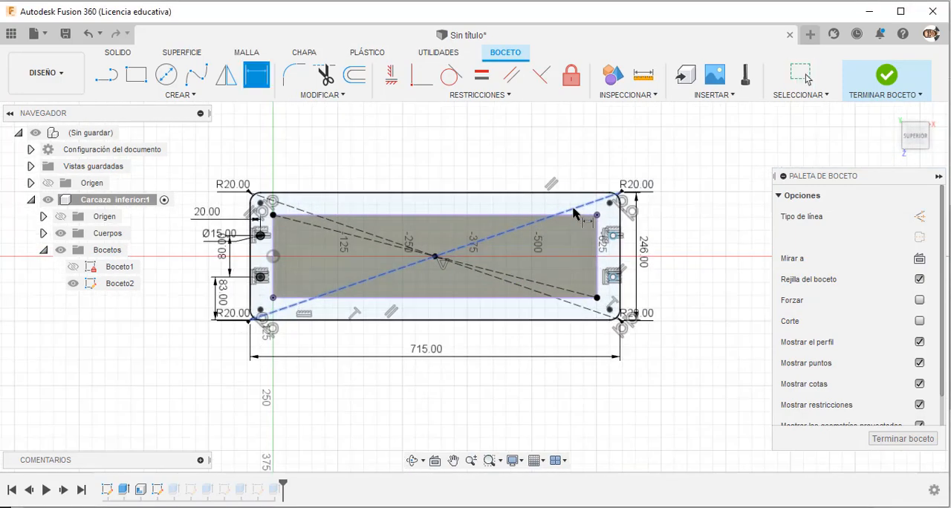
scroll(673, 260, "up", 3)
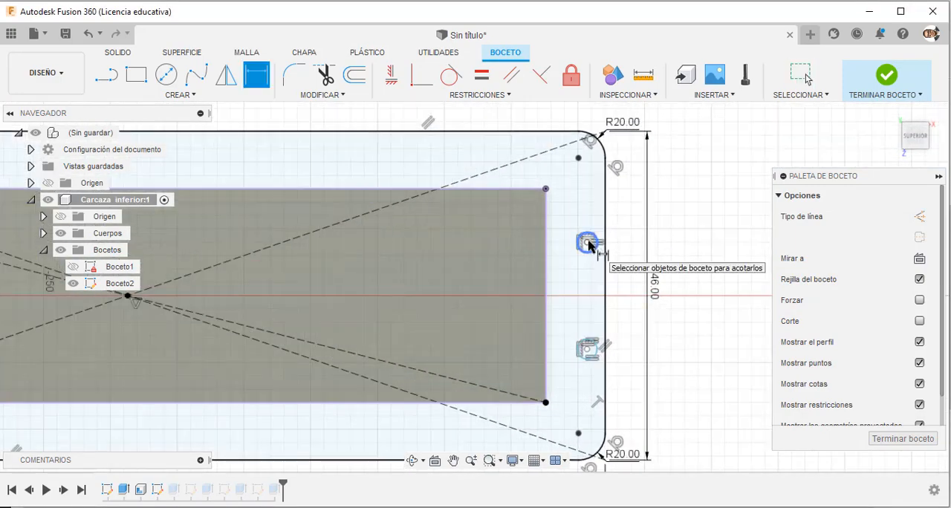
left_click(587, 242)
left_click(604, 252)
left_click(621, 224)
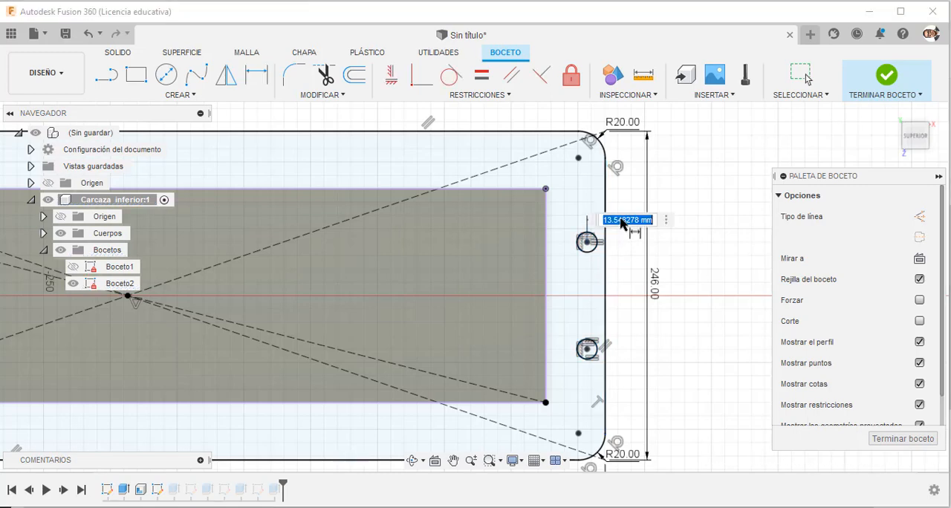
type("20")
key("Return")
scroll(661, 260, "down", 4)
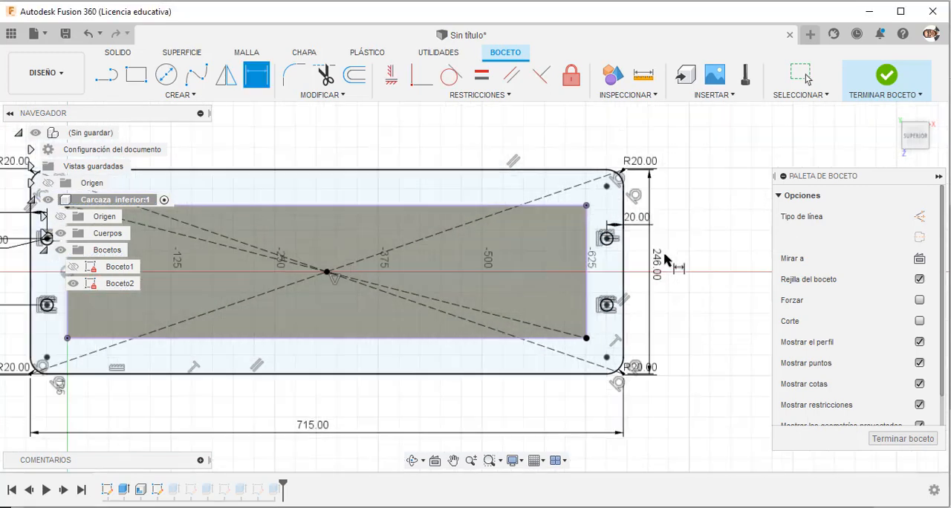
Finish the flange sketch and open the lower casing flange's extrusion for editing.
key("Escape")
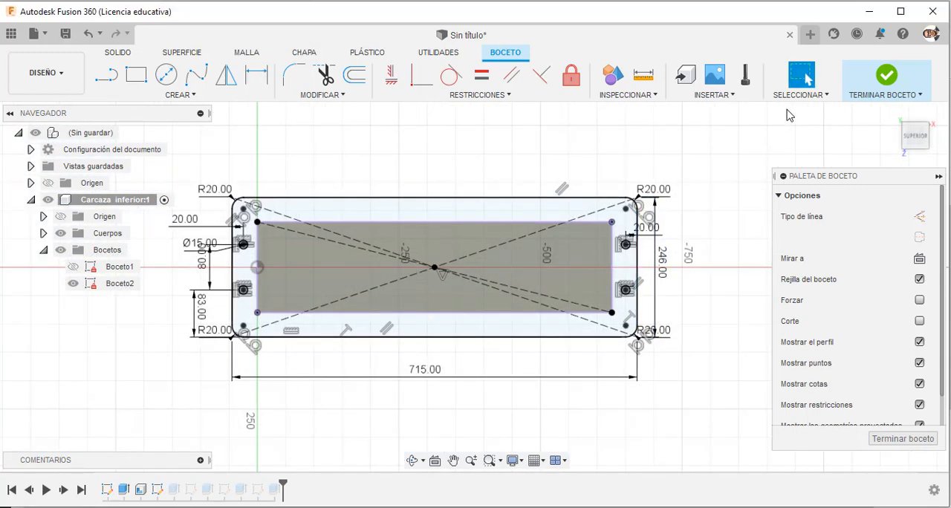
left_click(887, 76)
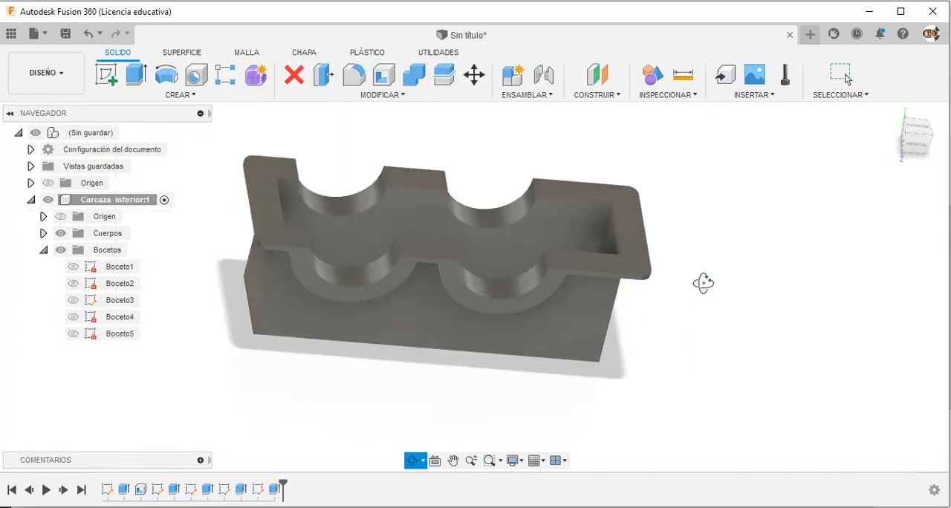
right_click(173, 492)
left_click(210, 350)
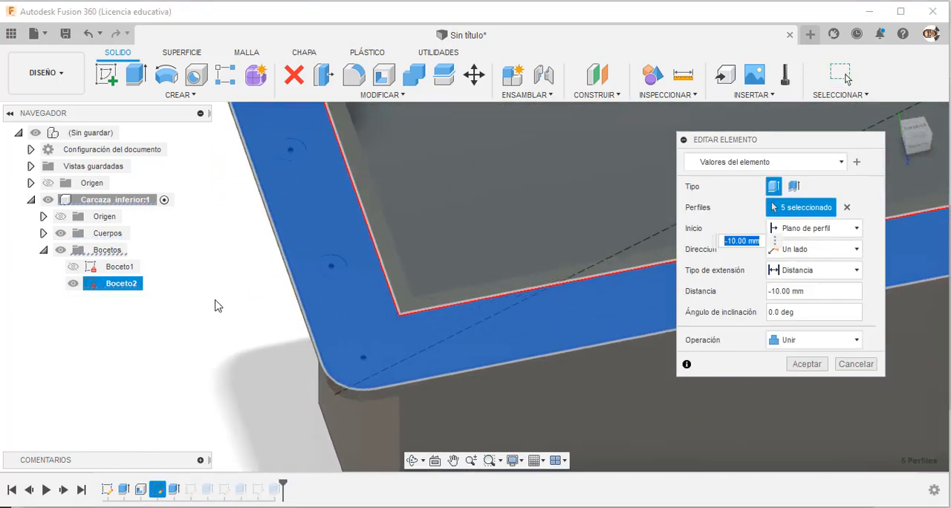
Exclude the four 15 mm end circles from the flange extrusion's profiles and apply the edit to cut the bolt holes.
left_click(355, 260)
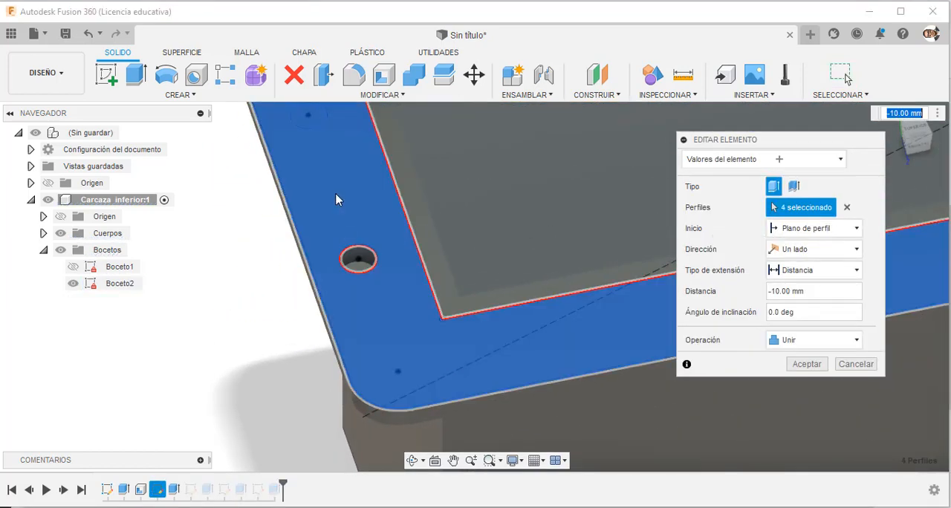
left_click(306, 117)
scroll(171, 415, "down", 5)
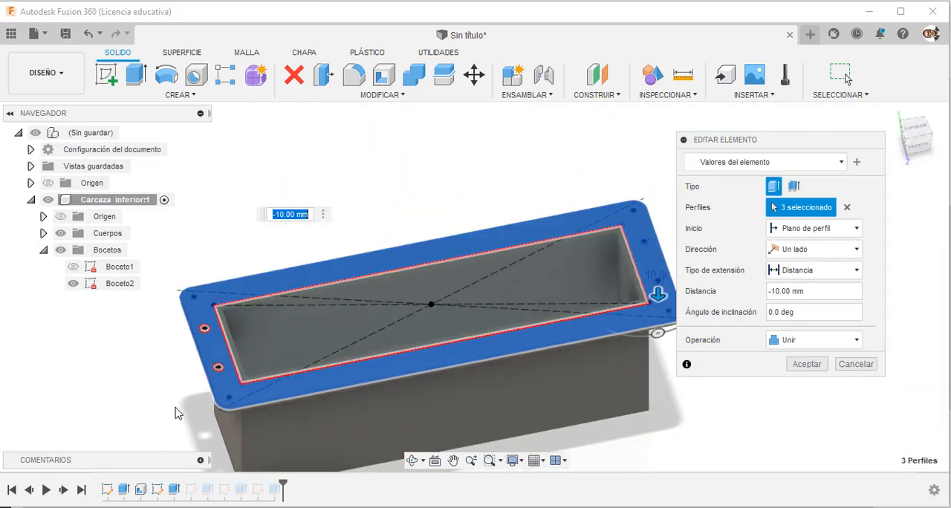
scroll(448, 322, "up", 7)
left_click(518, 250)
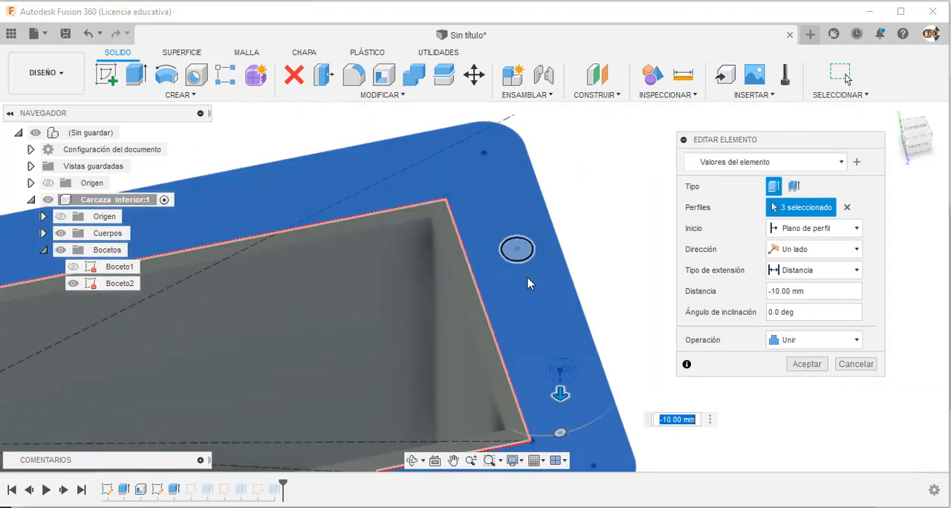
left_click(559, 373)
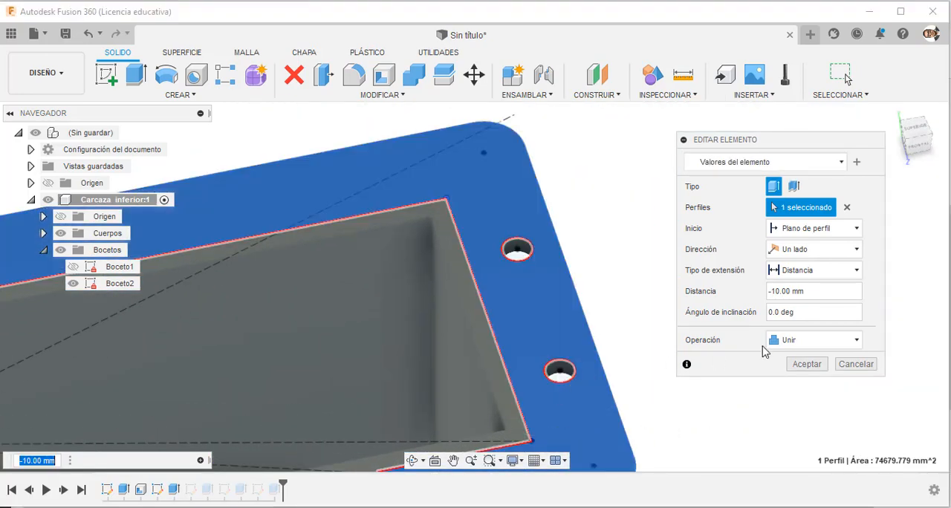
left_click(807, 364)
scroll(692, 320, "down", 5)
scroll(685, 310, "down", 3)
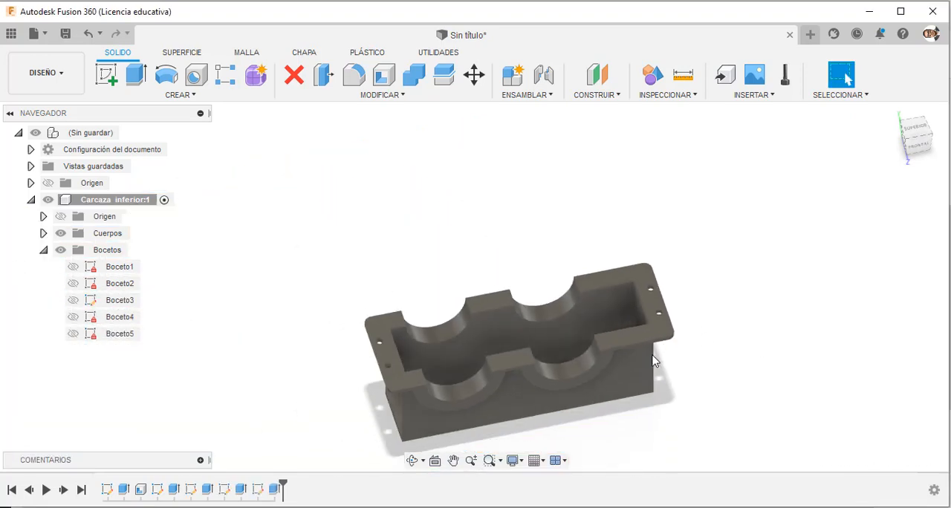
scroll(514, 376, "up", 2)
mouse_move(312, 391)
middle_mouse_down("shift")
mouse_move(313, 423)
mouse_move(322, 388)
middle_mouse_up("shift")
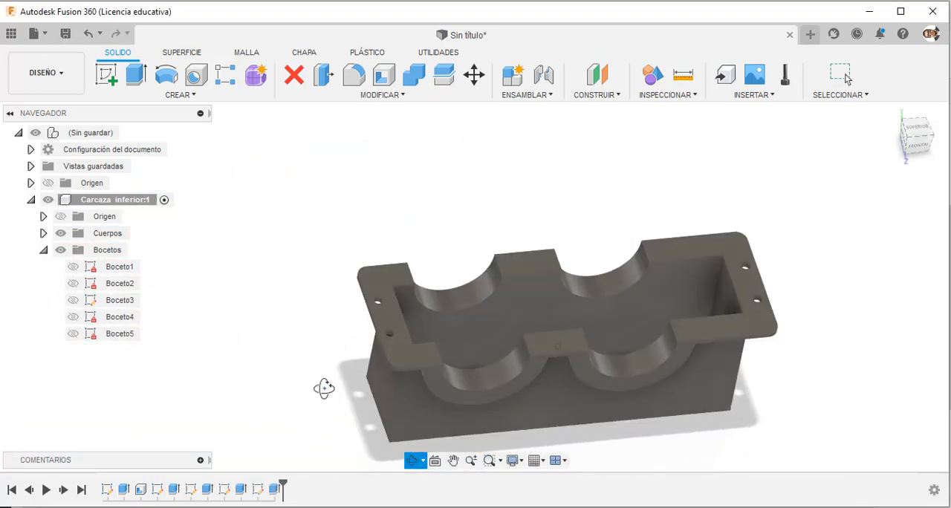
Switch to the gearbox PDF drawing in the browser and examine the casing's top and front views.
key("alt+Tab")
scroll(405, 307, "up", 5)
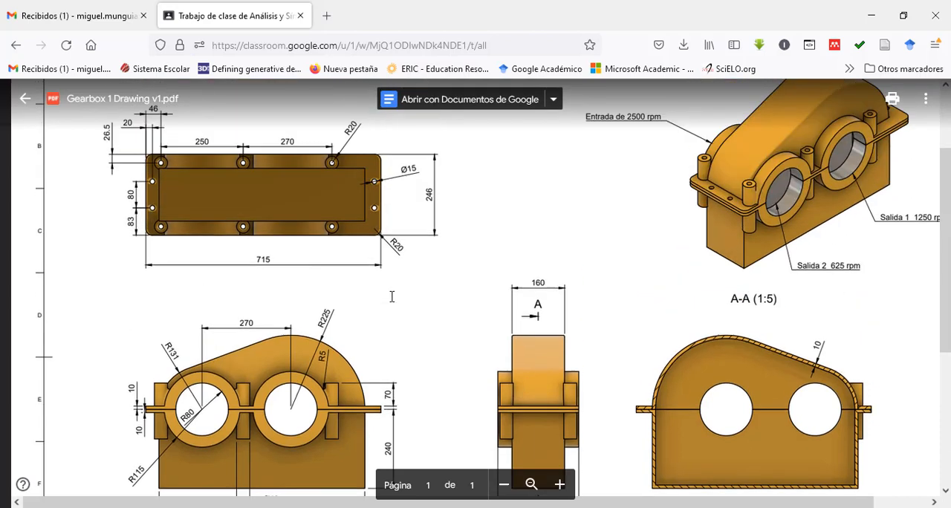
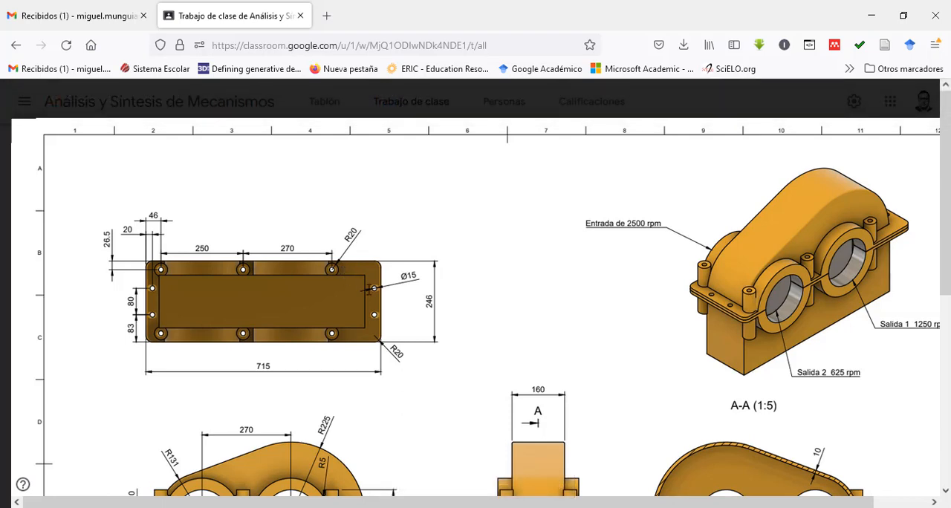
Compare the side bolt hole positions in the drawing's top view with the bolt bosses in its front view.
mouse_move(182, 268)
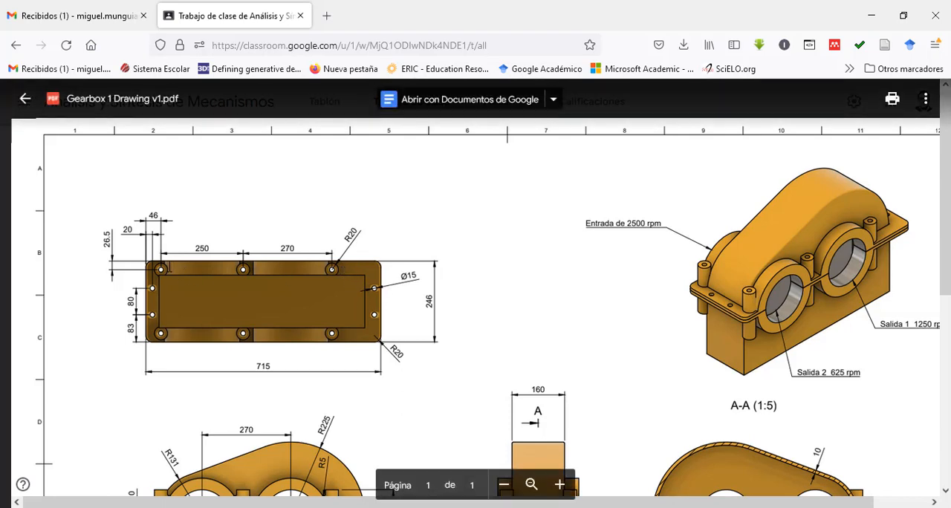
scroll(536, 326, "down", 3)
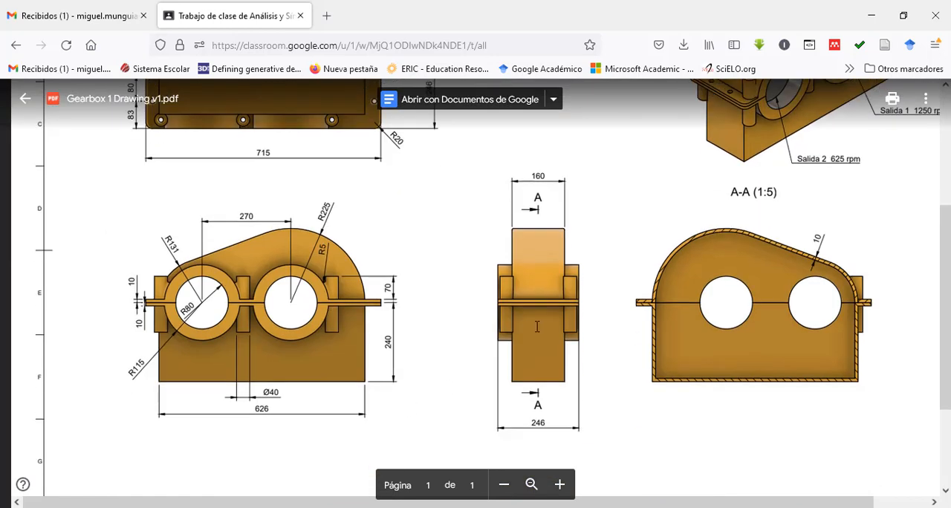
scroll(478, 276, "up", 3)
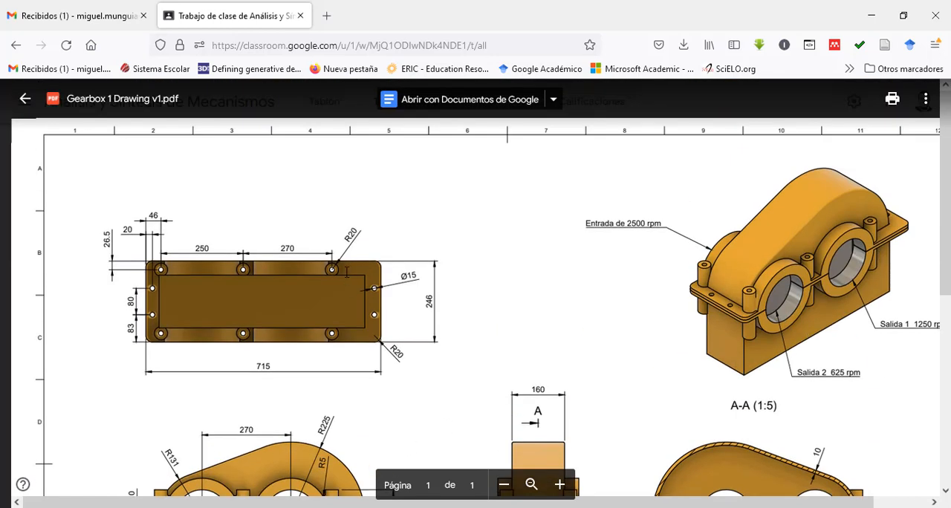
scroll(341, 265, "down", 4)
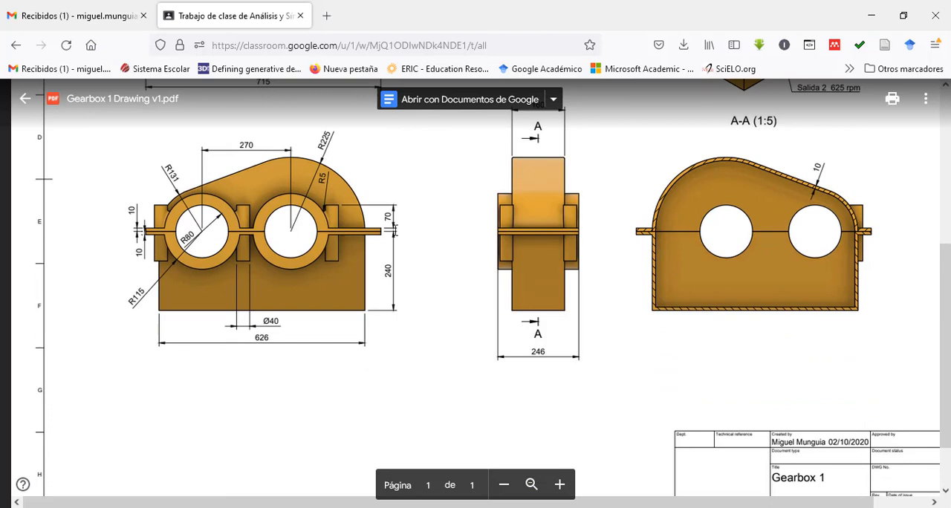
scroll(381, 246, "up", 4)
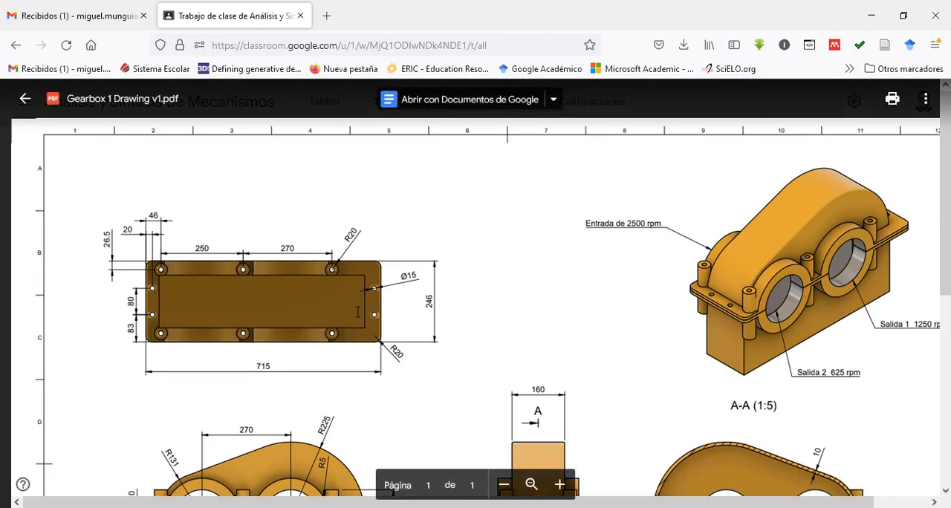
scroll(357, 312, "down", 2)
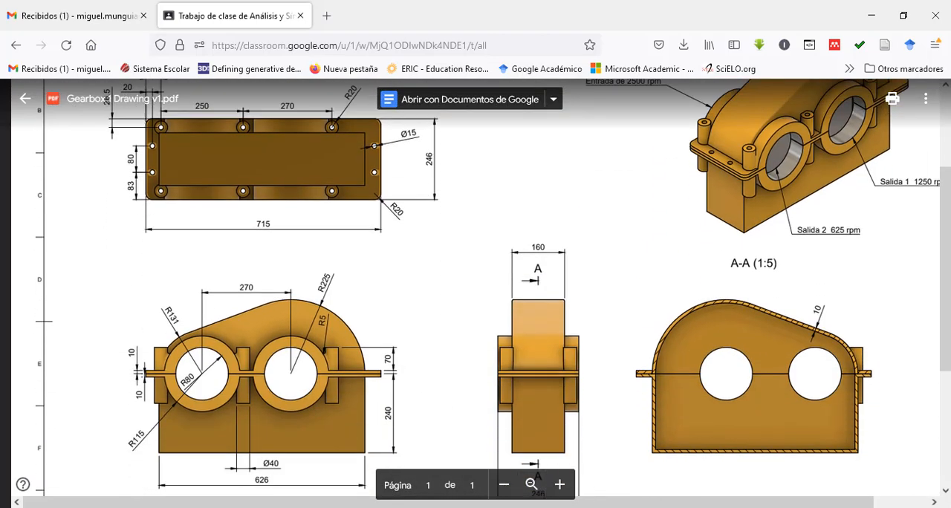
Switch to Fusion 360 and open the lower casing's flange sketch for editing, checking it against the PDF drawing.
left_click(592, 507)
right_click(157, 490)
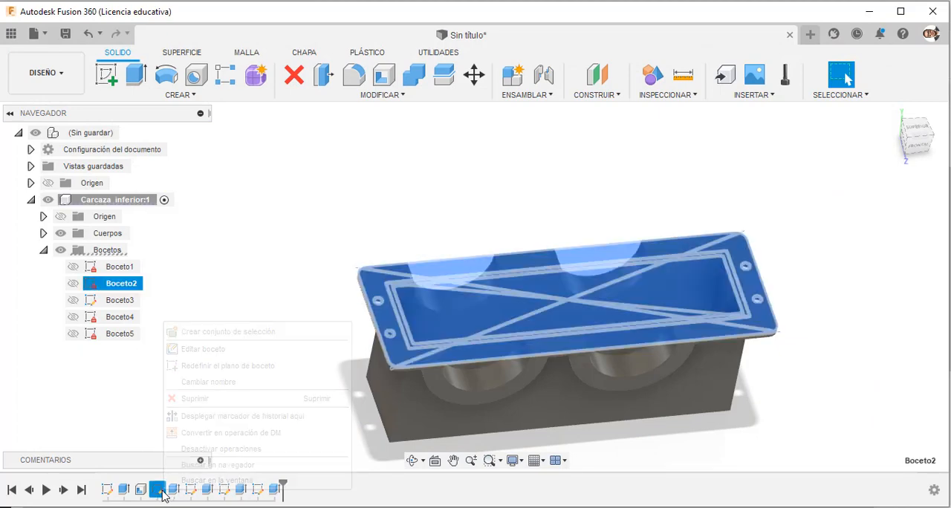
left_click(200, 353)
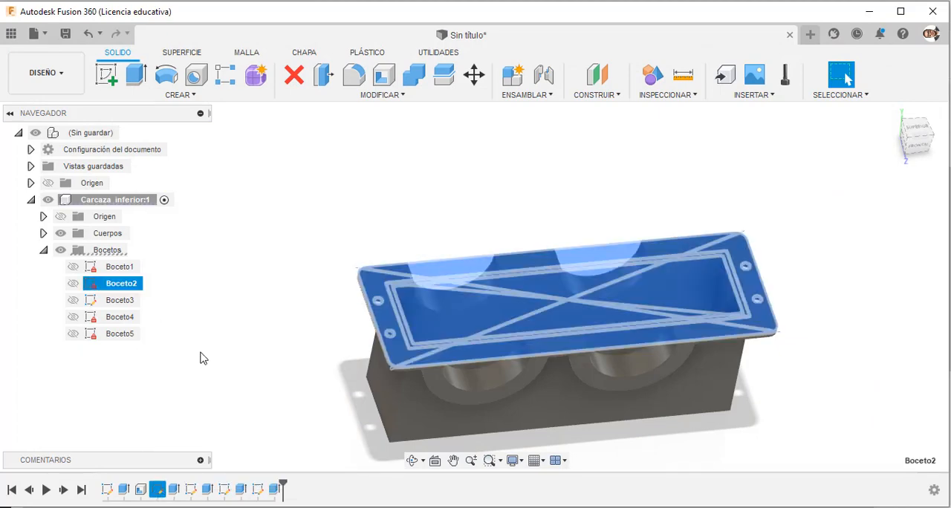
scroll(308, 304, "up", 3)
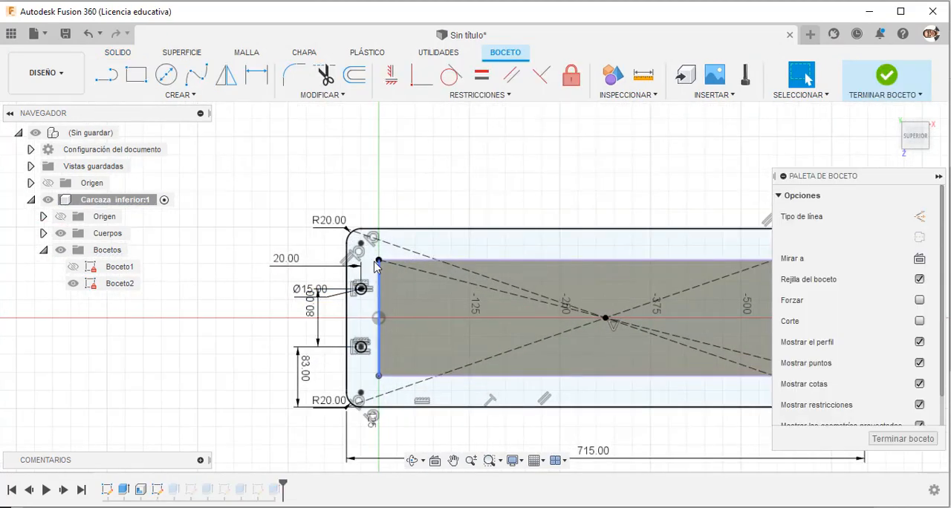
key("alt+Tab")
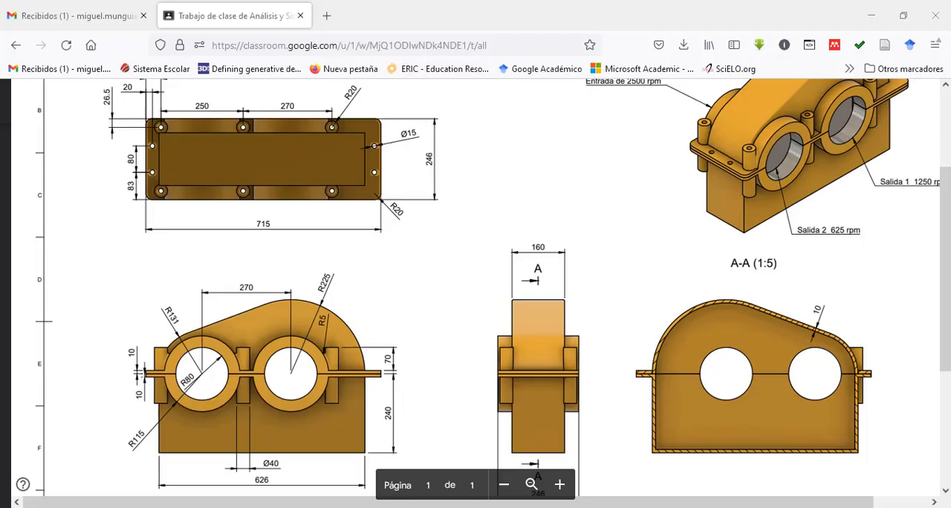
key("alt+Tab")
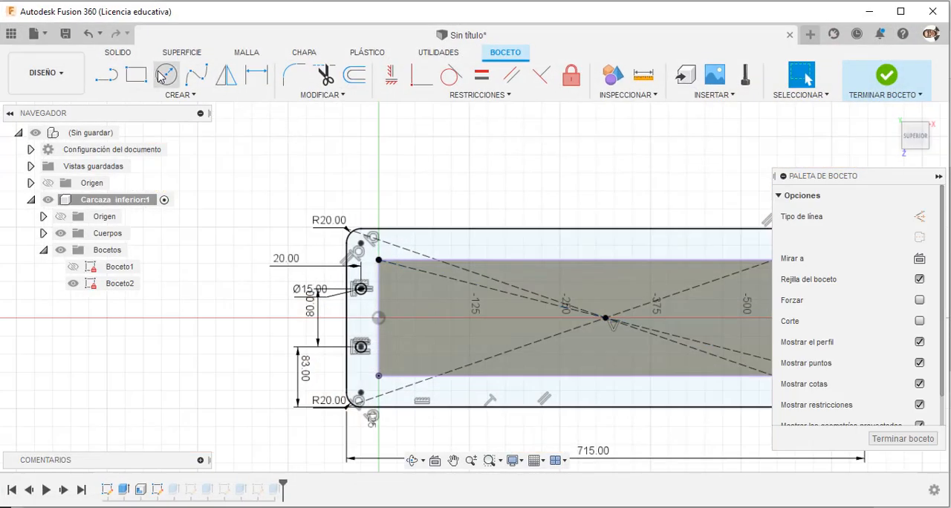
Draw three circles in a row along the flange's upper strip, the rightmost about 52 mm in diameter.
left_click(162, 76)
scroll(388, 255, "up", 3)
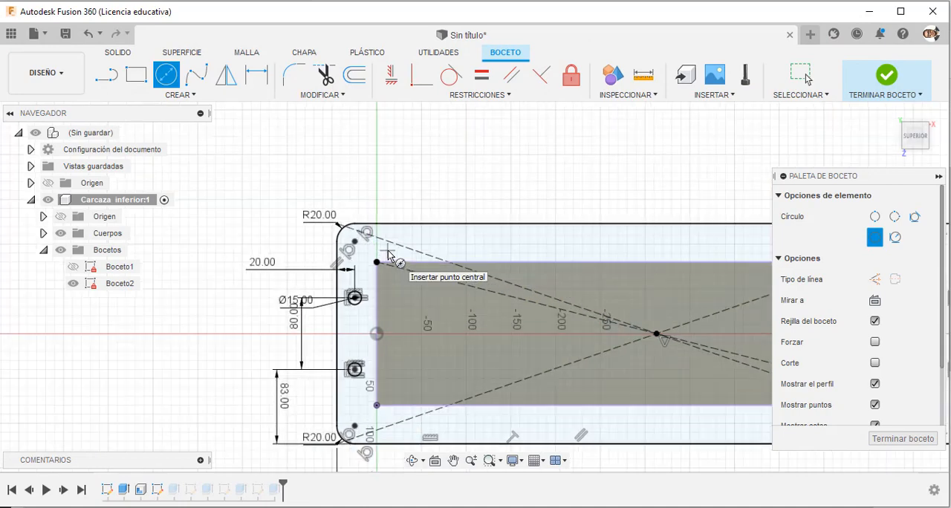
scroll(385, 254, "down", 2)
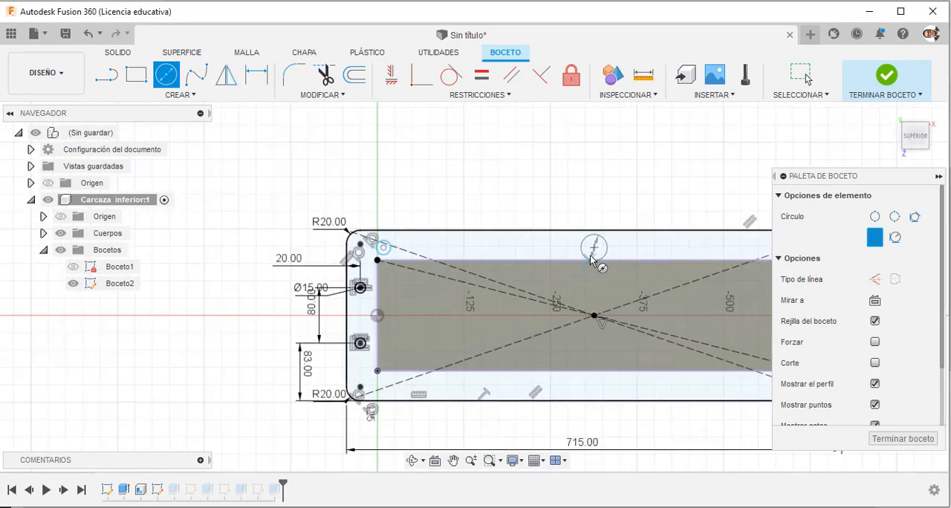
scroll(600, 249, "down", 2)
scroll(688, 247, "up", 1)
left_click(690, 245)
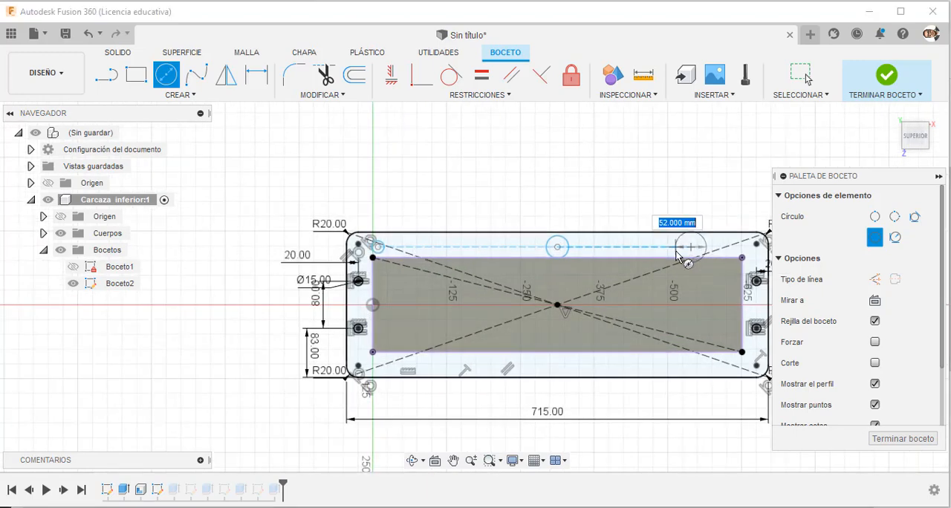
left_click(678, 252)
Draw three circles along the flange's lower strip, roughly beneath the upper ones, the rightmost about 34 mm in diameter.
scroll(398, 376, "up", 3)
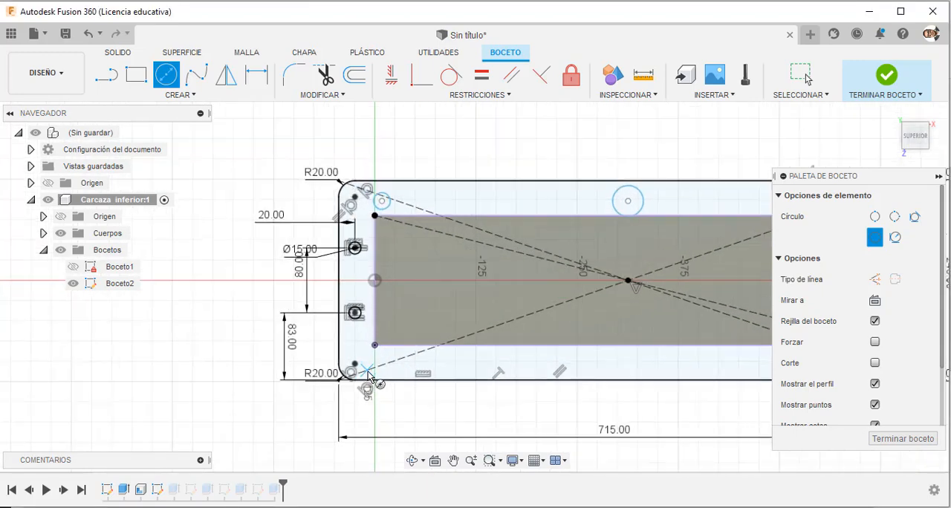
scroll(381, 359, "up", 3)
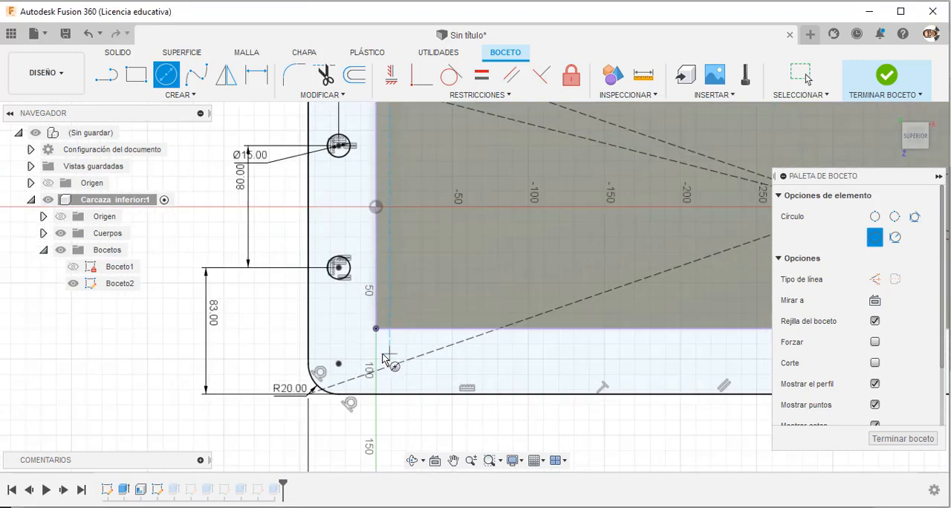
left_click(387, 354)
left_click(379, 372)
scroll(379, 371, "down", 5)
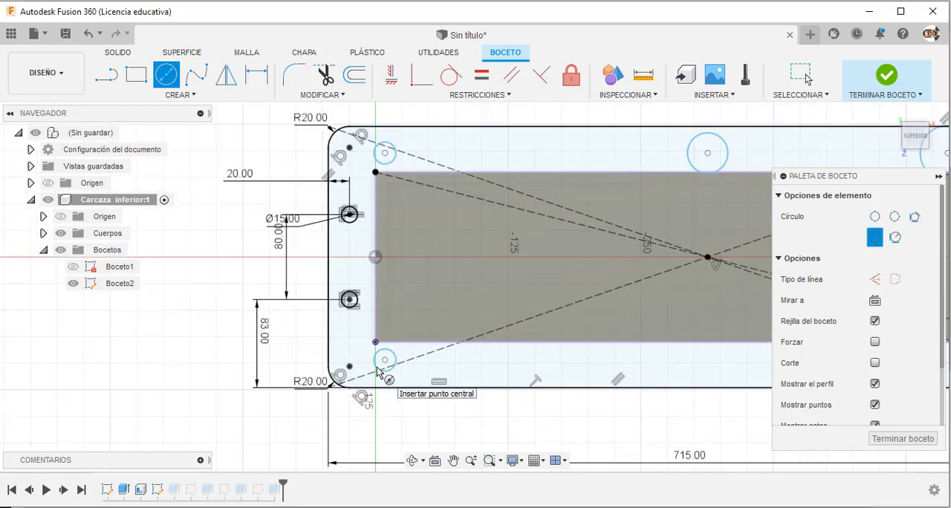
left_click(582, 359)
left_click(583, 371)
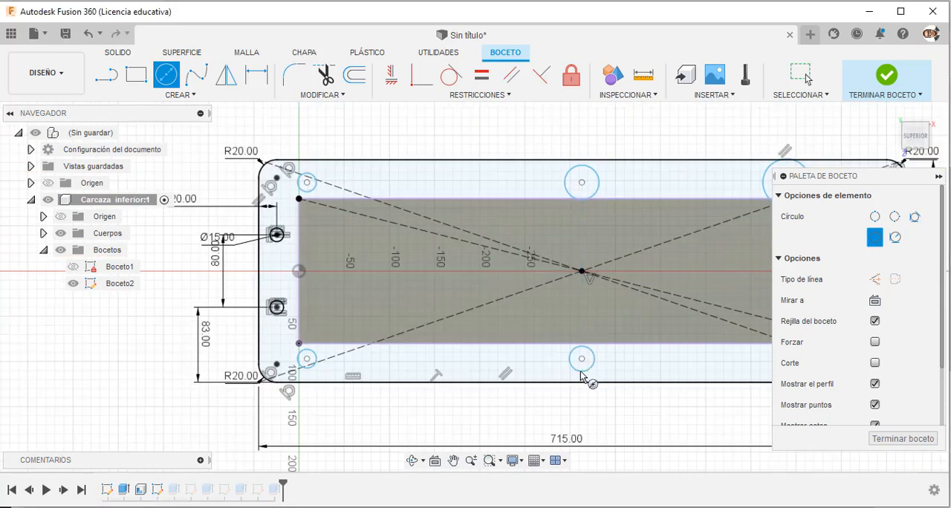
scroll(583, 370, "down", 3)
scroll(710, 371, "up", 3)
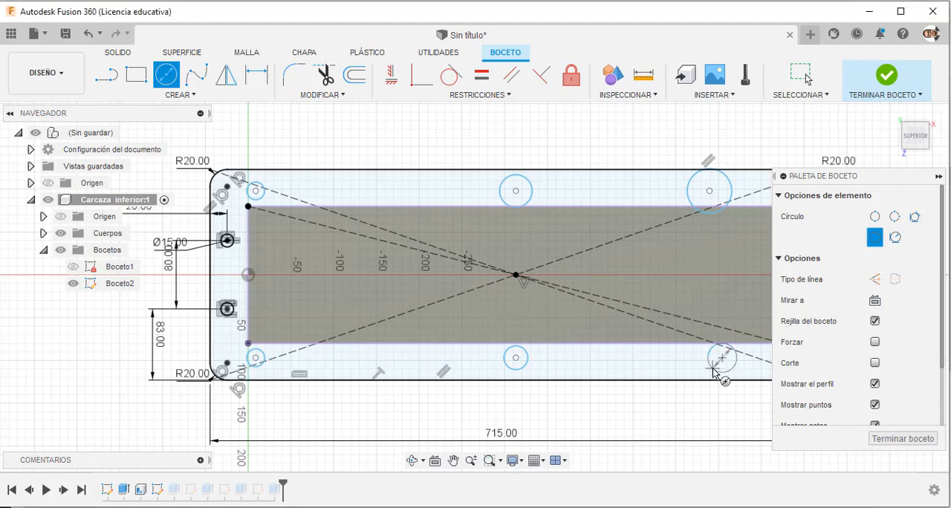
left_click(713, 371)
key("Escape")
Apply equal constraints so the six circles along the flange's upper and lower strips share one diameter.
left_click(481, 75)
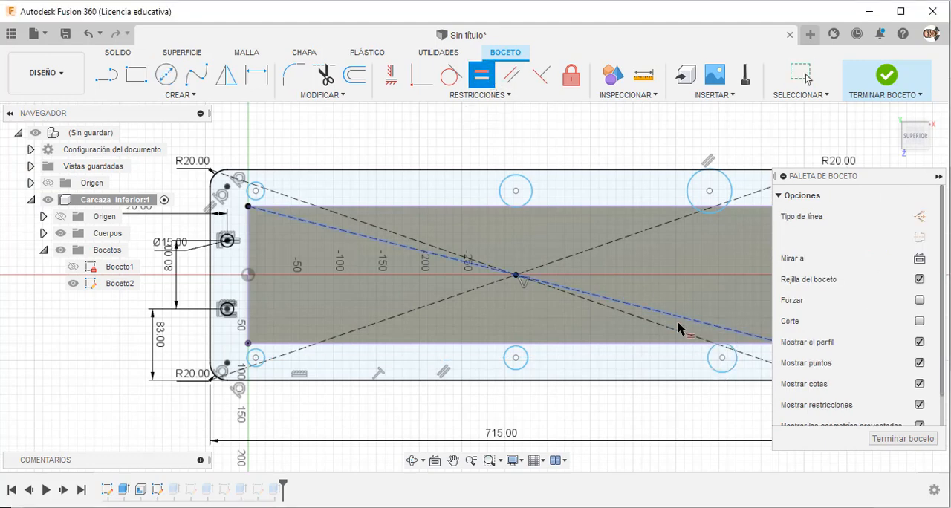
left_click(712, 372)
left_click(725, 210)
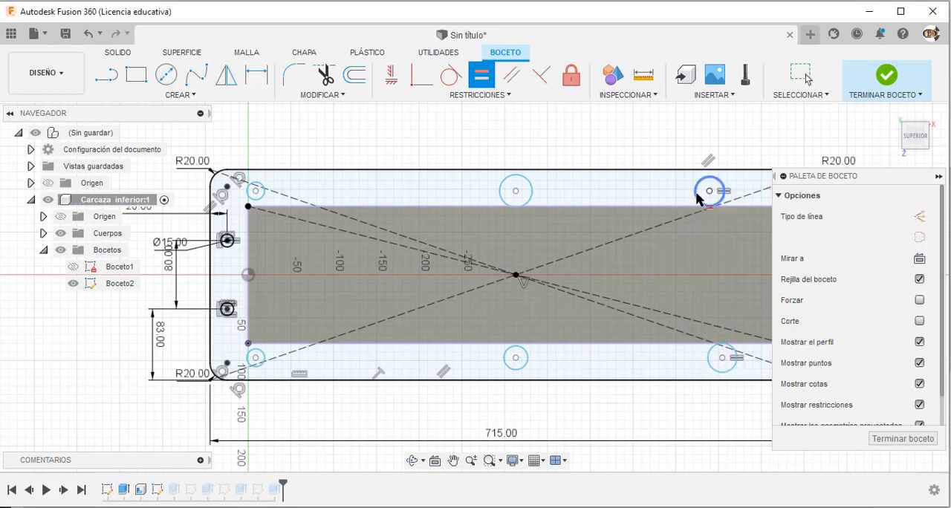
left_click(698, 198)
left_click(531, 196)
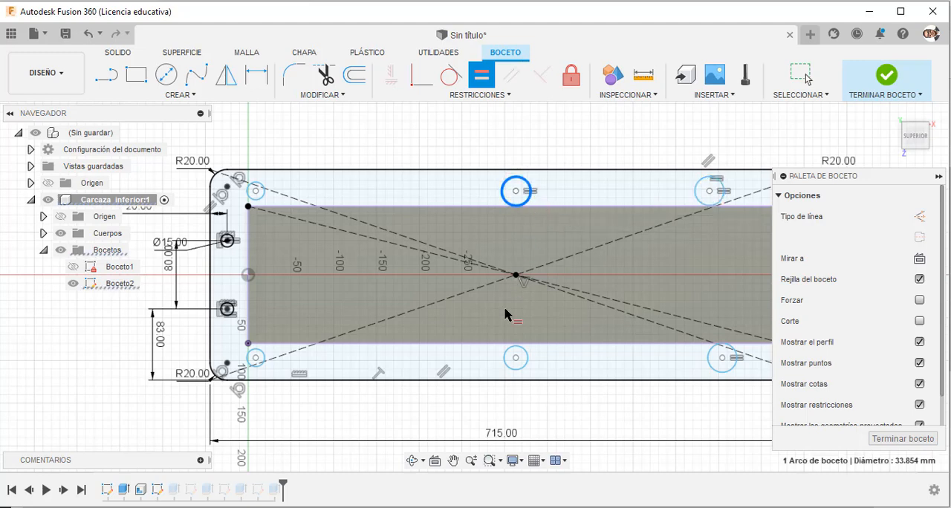
left_click(514, 348)
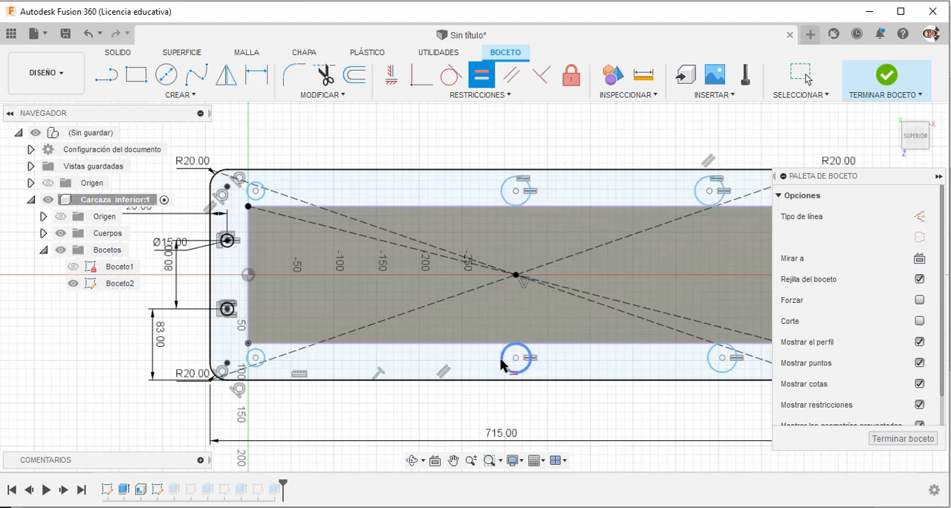
left_click(264, 356)
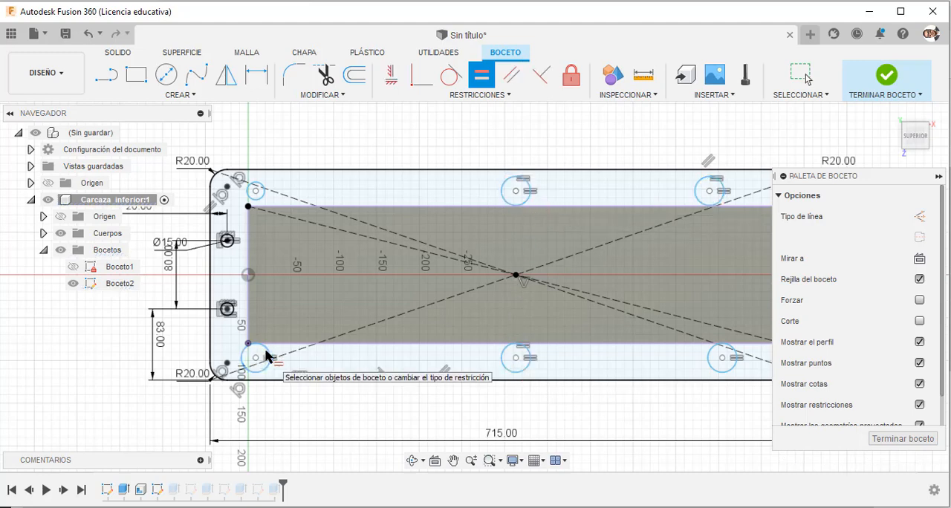
left_click(264, 200)
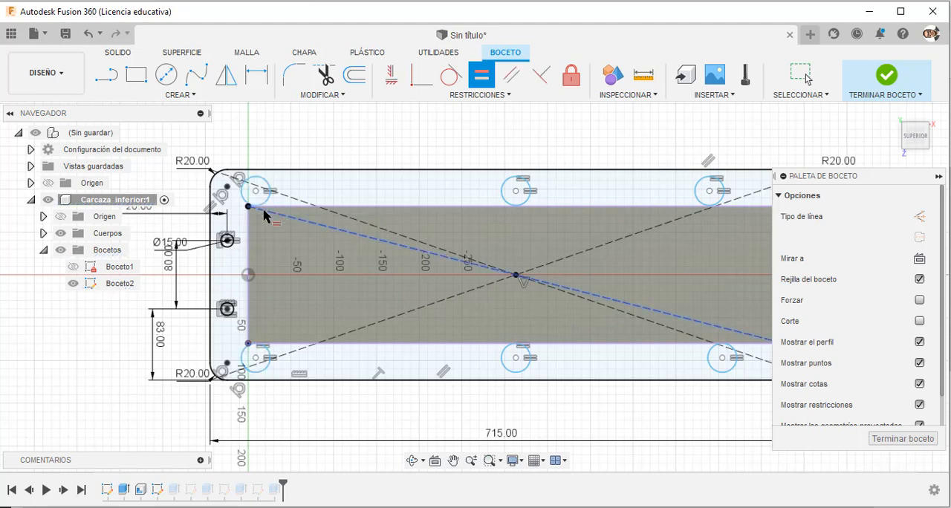
Make the upper left strip circle equal to the 15 mm end hole so all six circles take that size.
left_click(229, 241)
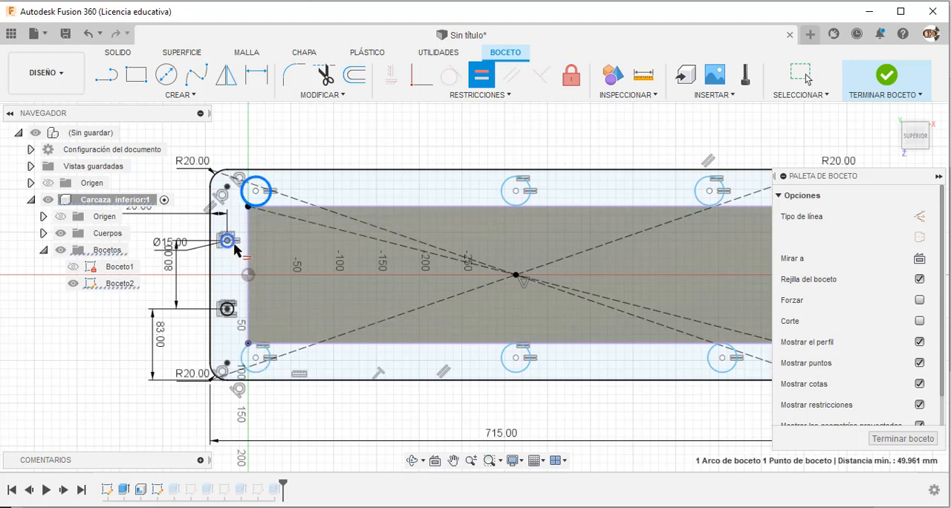
key("Escape")
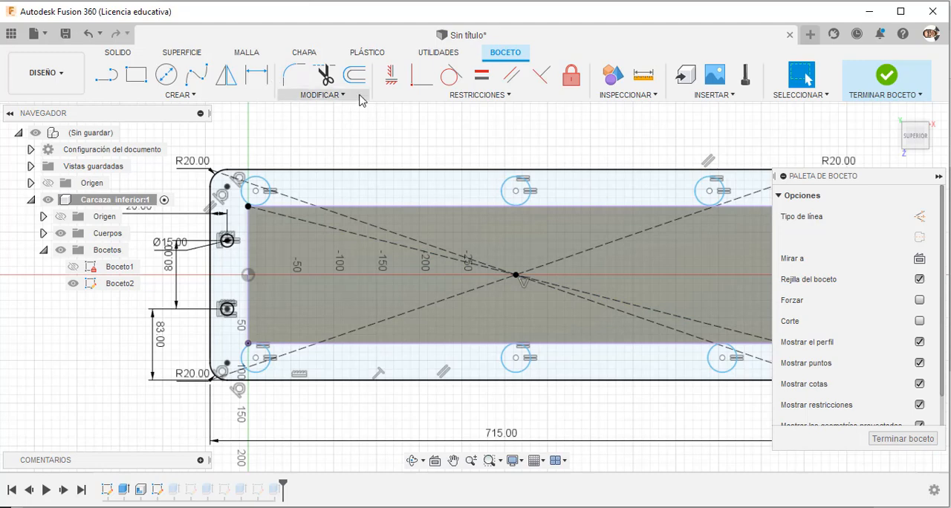
left_click(481, 74)
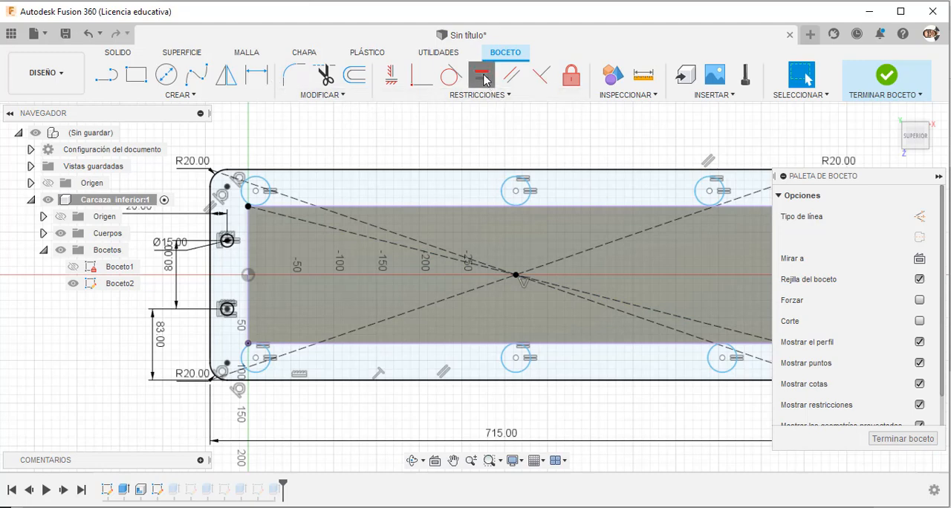
left_click(229, 244)
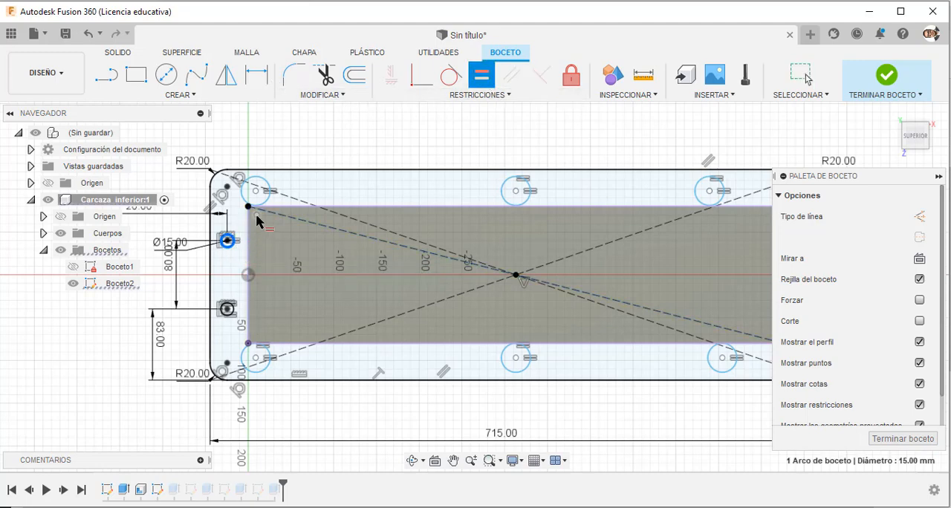
left_click(260, 207)
scroll(372, 213, "down", 3)
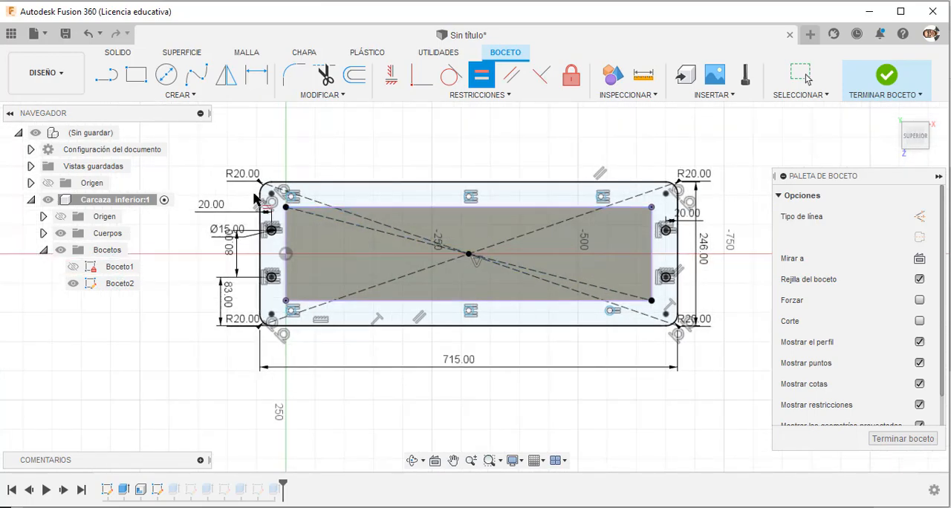
scroll(265, 197, "up", 6)
key("Escape")
scroll(330, 221, "down", 1)
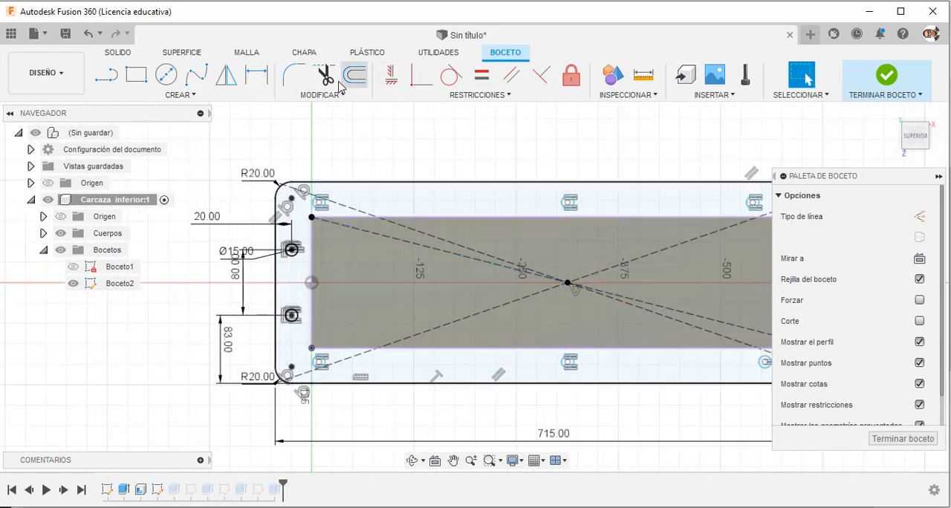
Apply vertical constraints aligning each of the three lower strip circles with its matching circle in the upper strip.
left_click(393, 78)
scroll(305, 211, "up", 1)
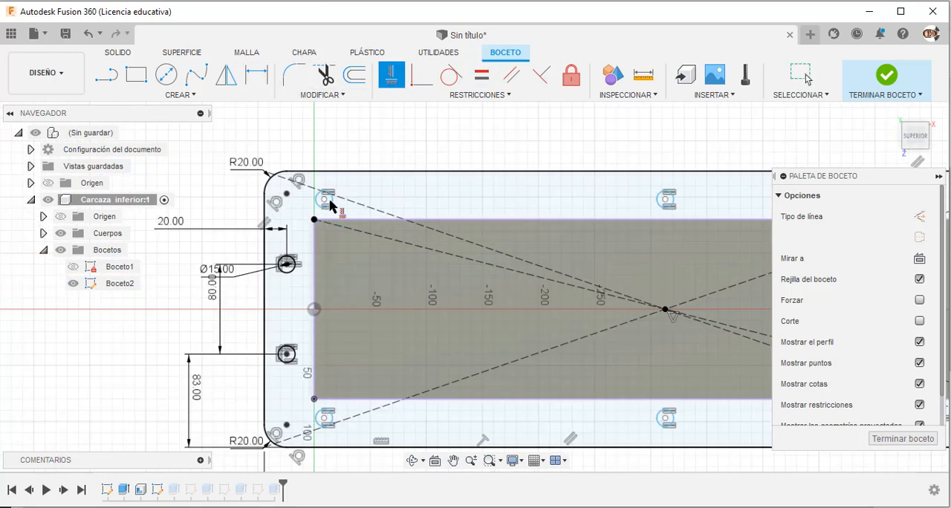
left_click(324, 419)
scroll(325, 420, "down", 2)
scroll(567, 300, "up", 2)
left_click(556, 257)
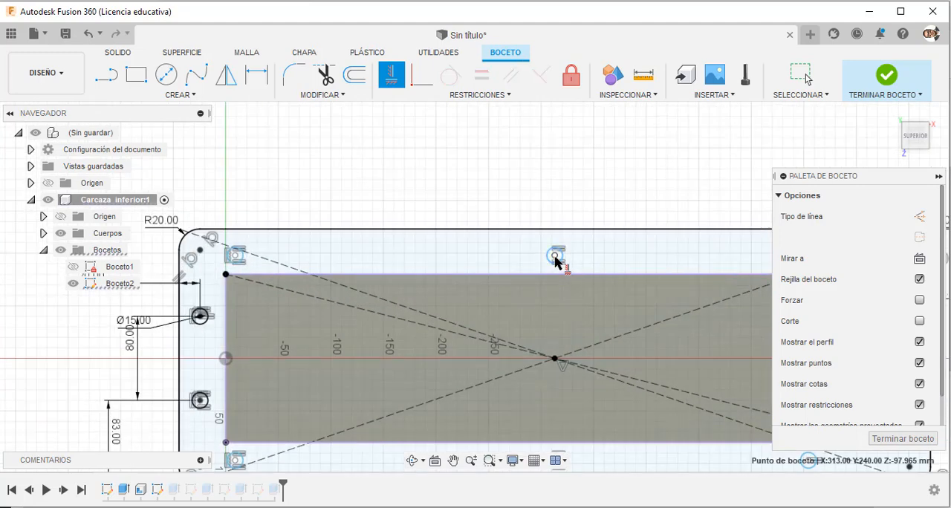
scroll(555, 257, "down", 2)
left_click(556, 411)
scroll(729, 340, "up", 2)
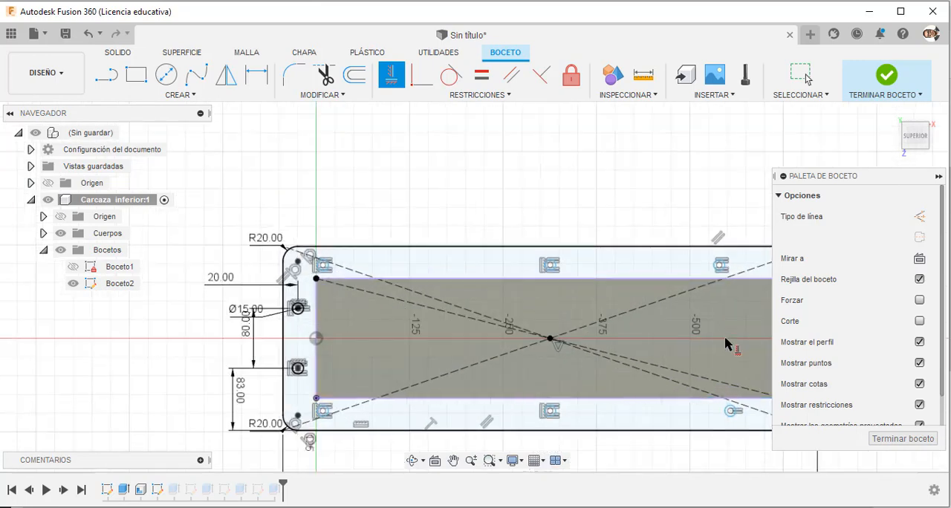
left_click(719, 249)
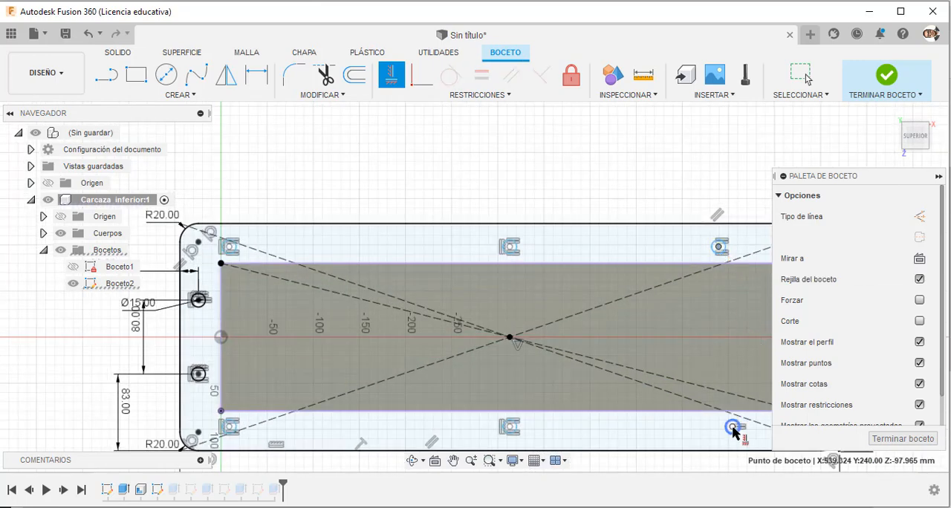
left_click(733, 428)
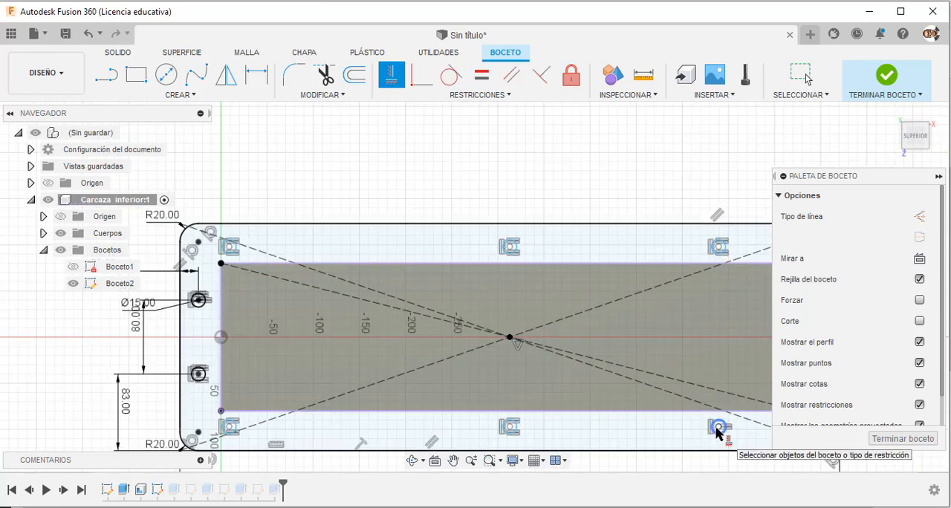
Apply horizontal constraints so the three circle centres in each of the flange's upper and lower strips share one line.
left_click(718, 428)
left_click(512, 430)
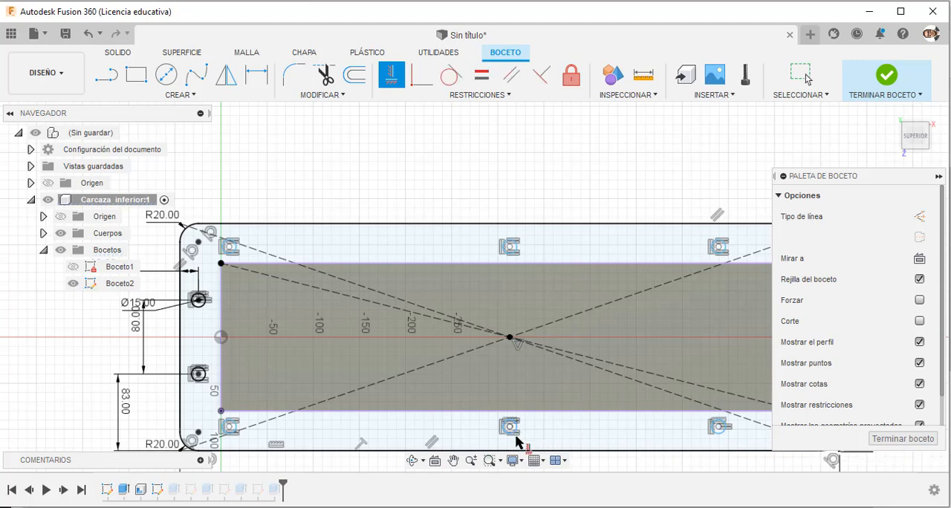
left_click(230, 438)
left_click(228, 428)
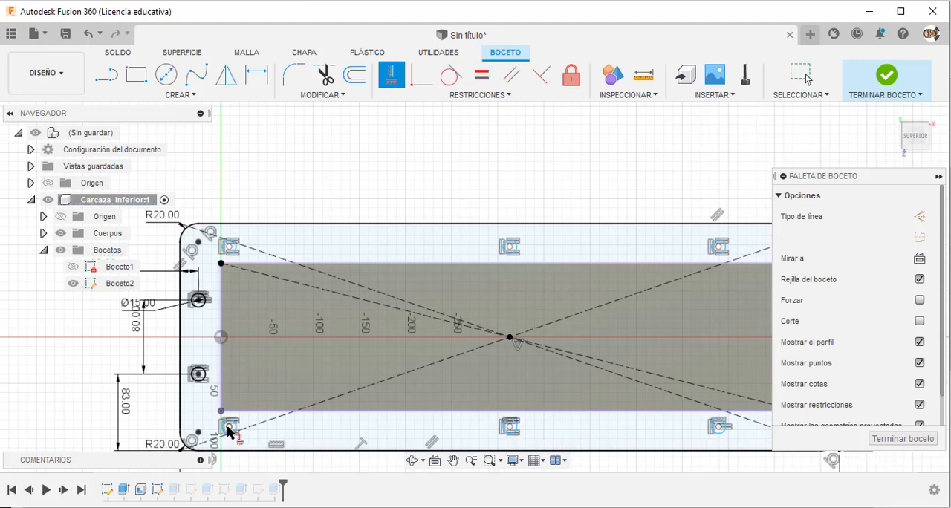
left_click(510, 251)
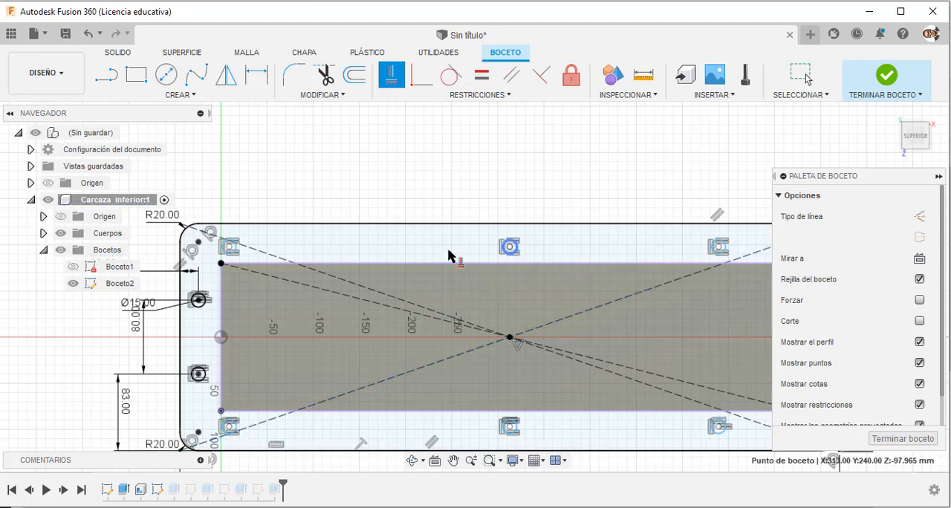
left_click(228, 251)
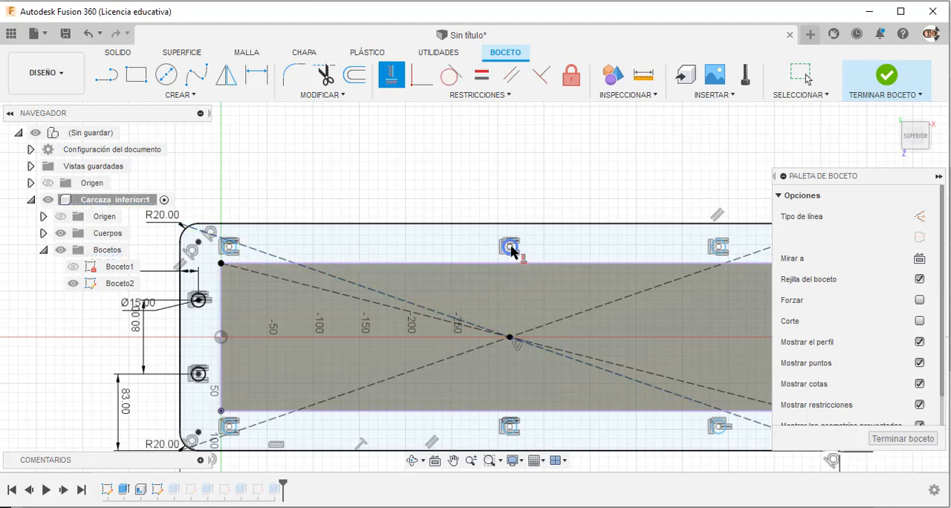
left_click(512, 249)
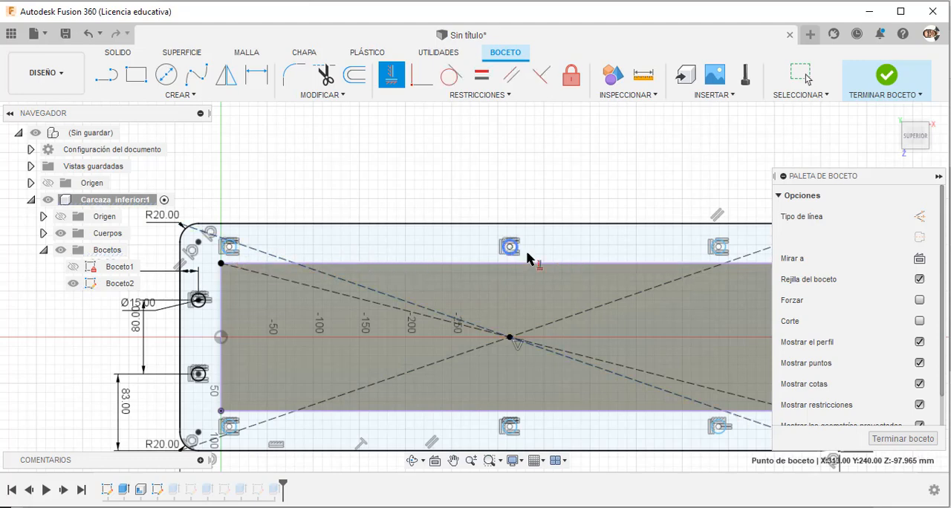
left_click(717, 251)
Check the hole spacing in the PDF drawing and dimension the upper left strip hole 26.5 mm from the flange's upper edge.
scroll(435, 269, "down", 1)
scroll(433, 269, "down", 1)
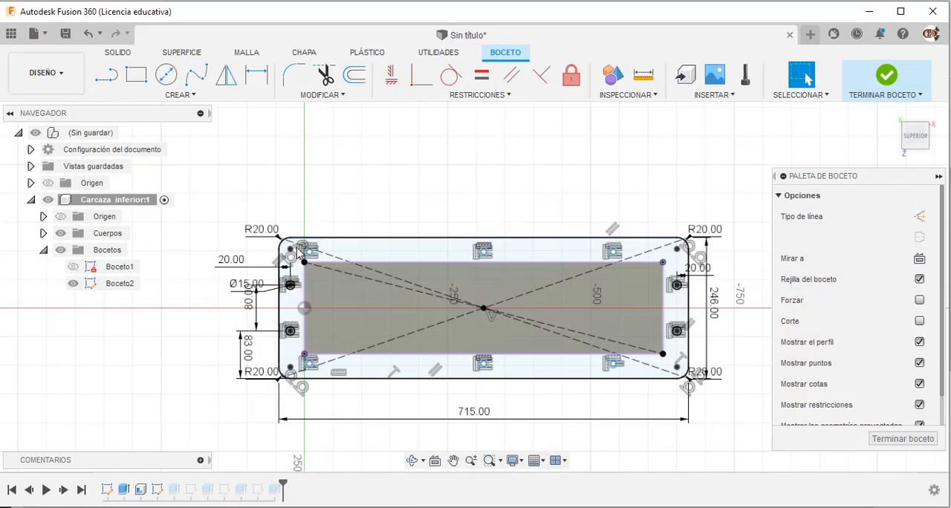
scroll(275, 260, "up", 5)
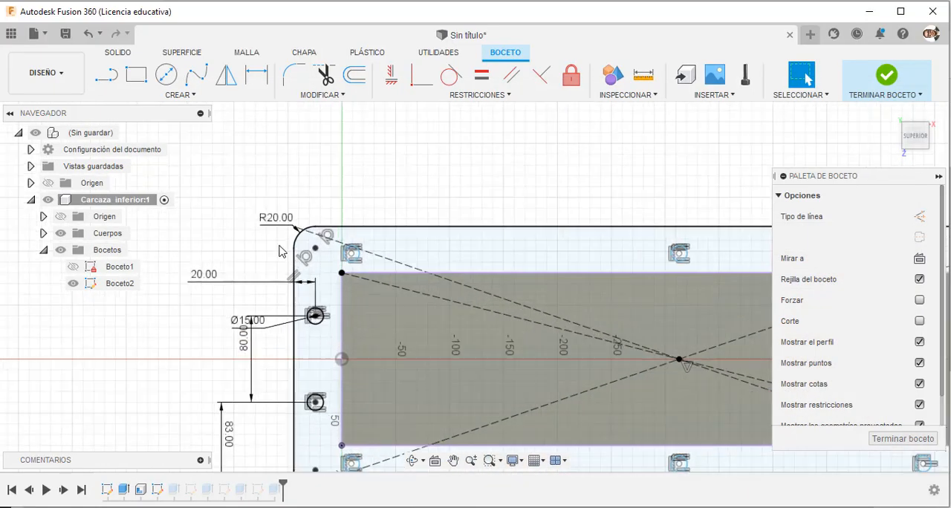
left_click(256, 74)
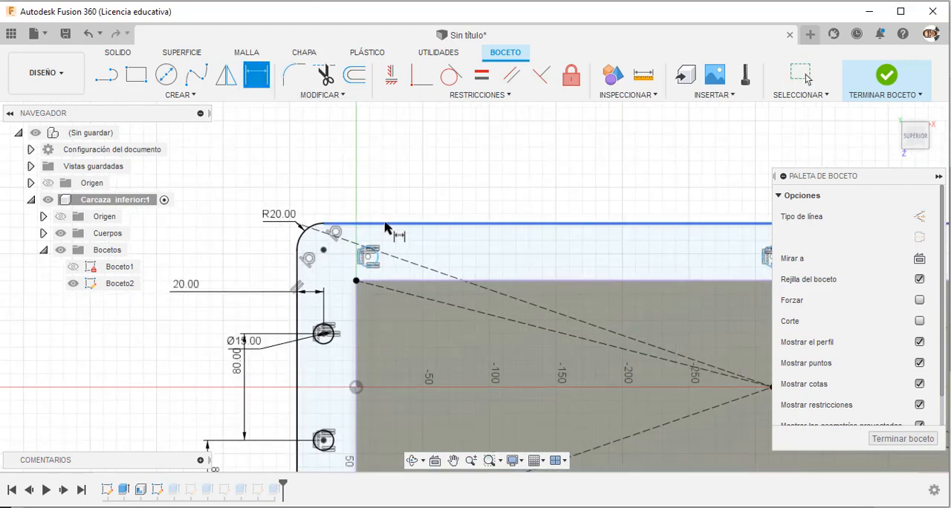
left_click(385, 227)
left_click(367, 256)
left_click(241, 186)
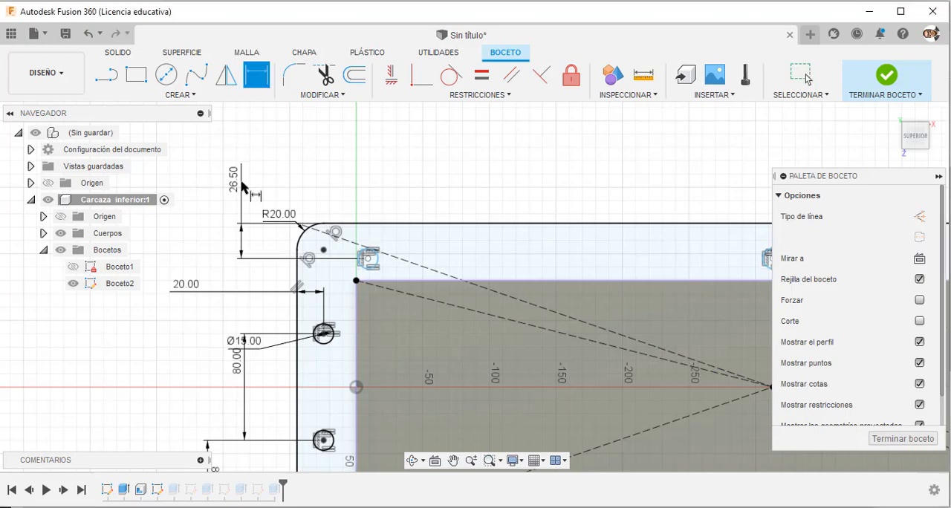
key("Return")
Consult the PDF drawing and dimension the upper left strip hole 46 mm from the flange's left edge.
key("alt+Tab")
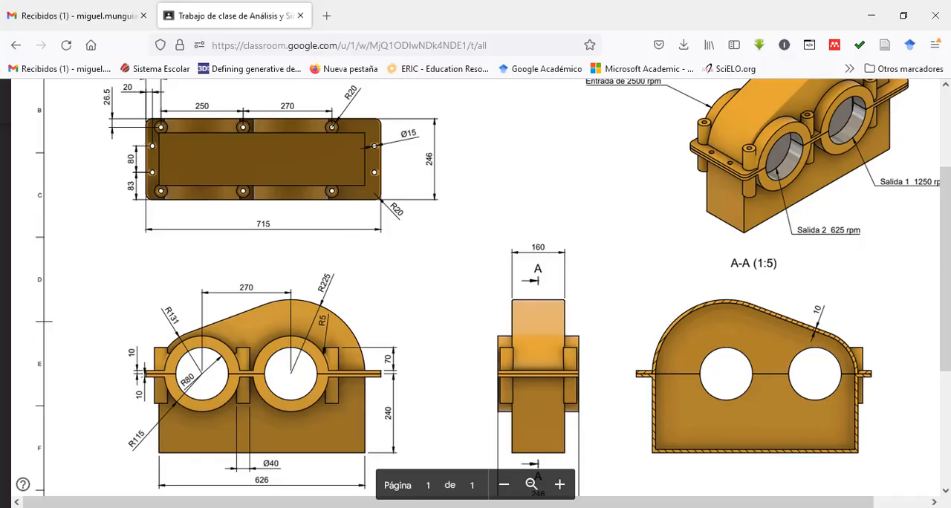
scroll(119, 226, "up", 3)
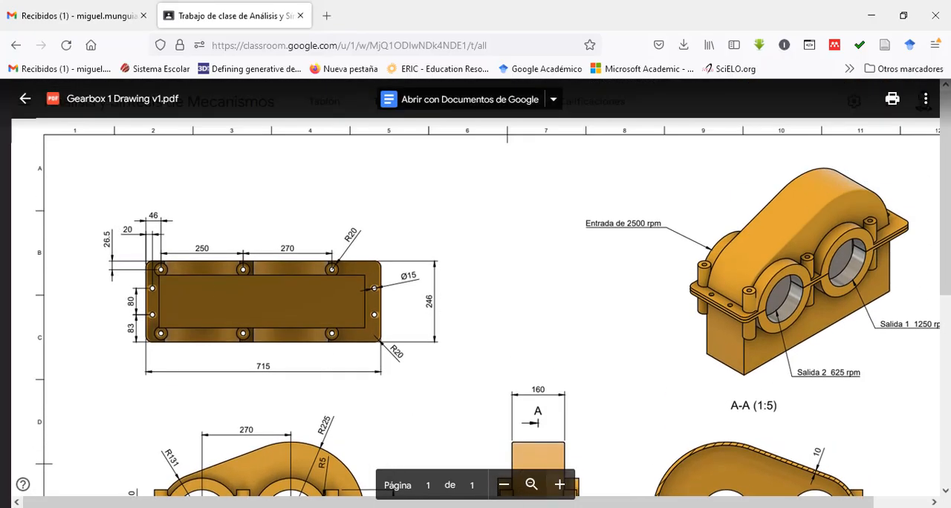
key("alt+Tab")
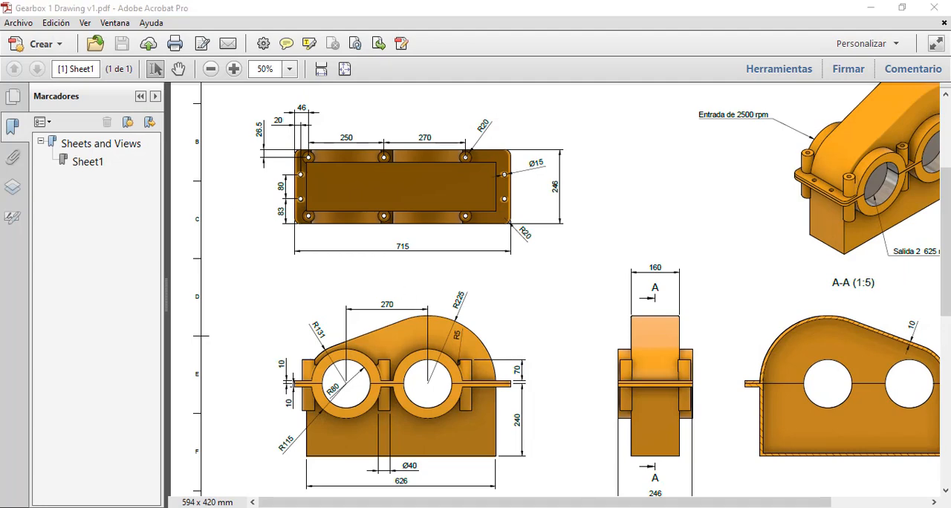
key("alt+Tab")
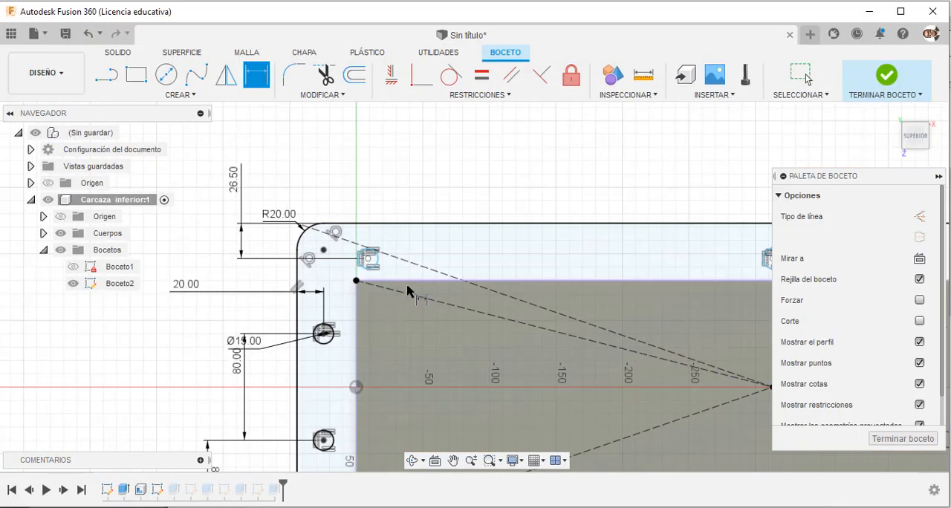
left_click(297, 321)
left_click(367, 259)
left_click(338, 170)
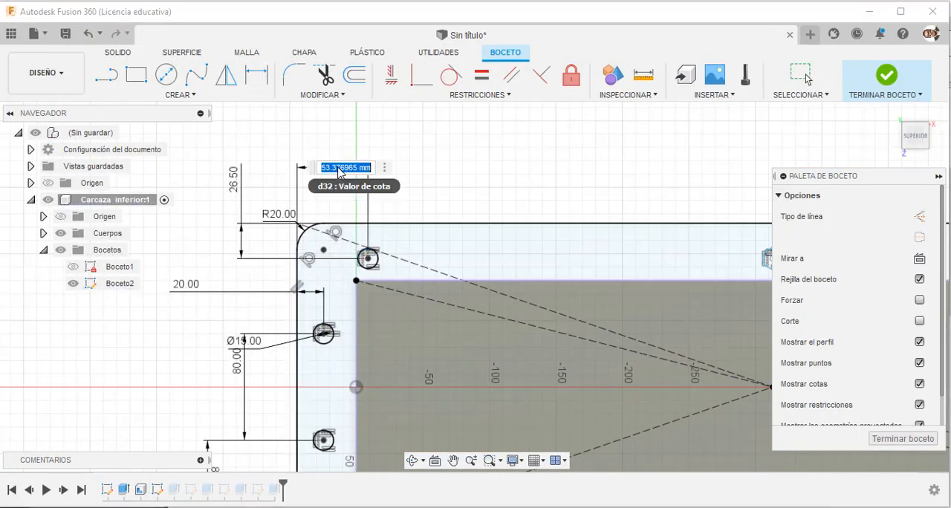
type("46")
key("Return")
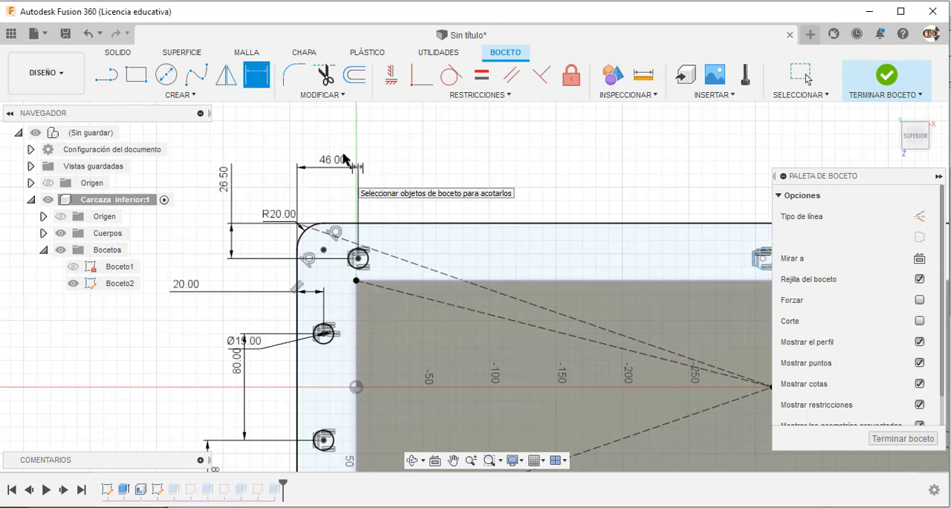
Dimension the lower left strip hole 26.5 mm from the flange's lower edge.
scroll(416, 189, "down", 4)
scroll(376, 383, "up", 2)
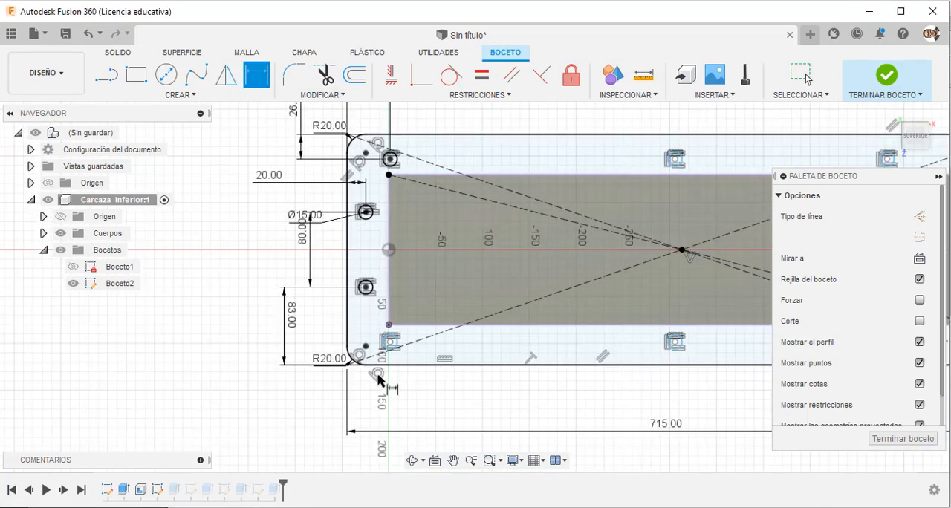
scroll(341, 372, "up", 2)
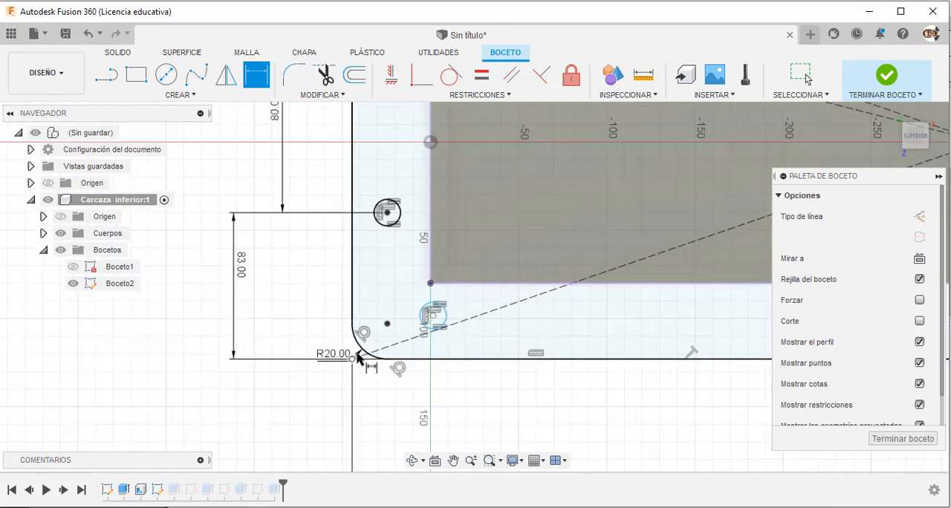
scroll(357, 357, "down", 3)
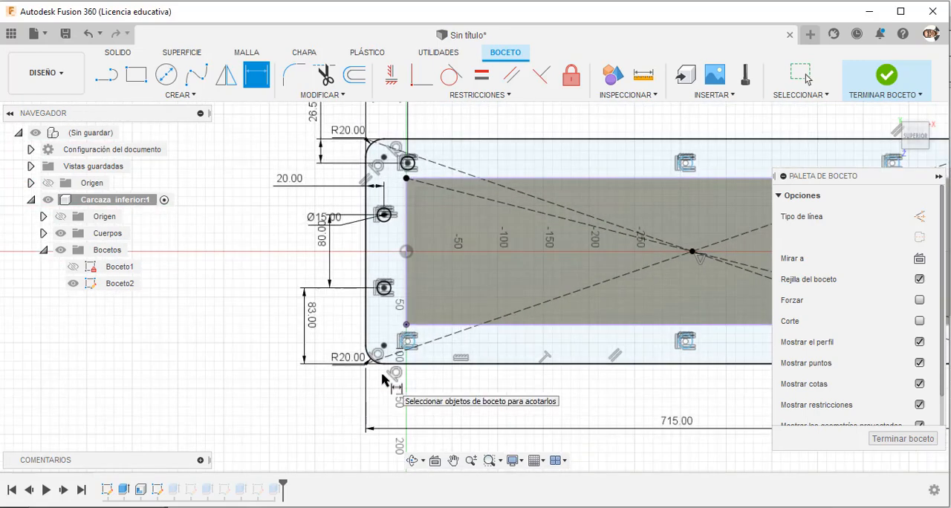
scroll(386, 382, "up", 2)
left_click(421, 324)
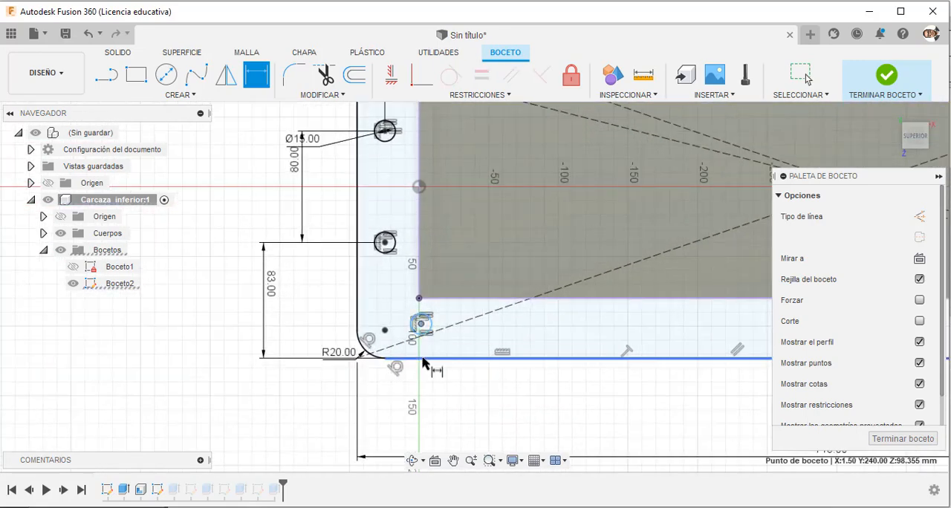
left_click(420, 359)
left_click(305, 403)
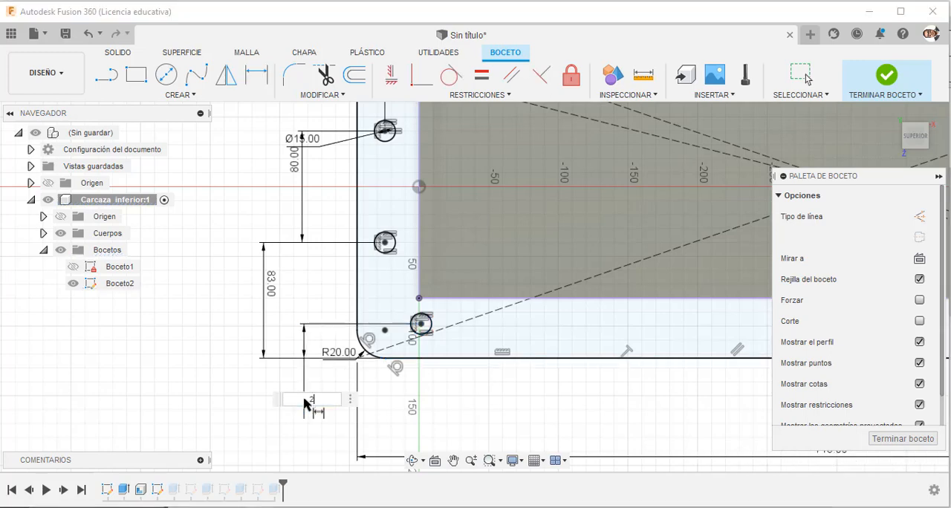
type("26.5")
key("Return")
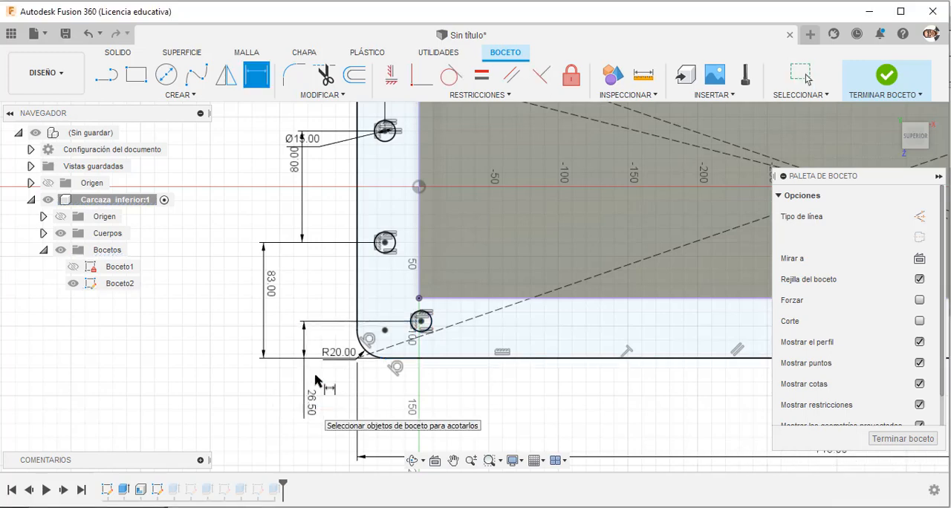
Check the PDF drawing and set the distance between the upper strip's left and middle holes to 250 mm.
scroll(309, 381, "down", 3)
scroll(458, 214, "up", 2)
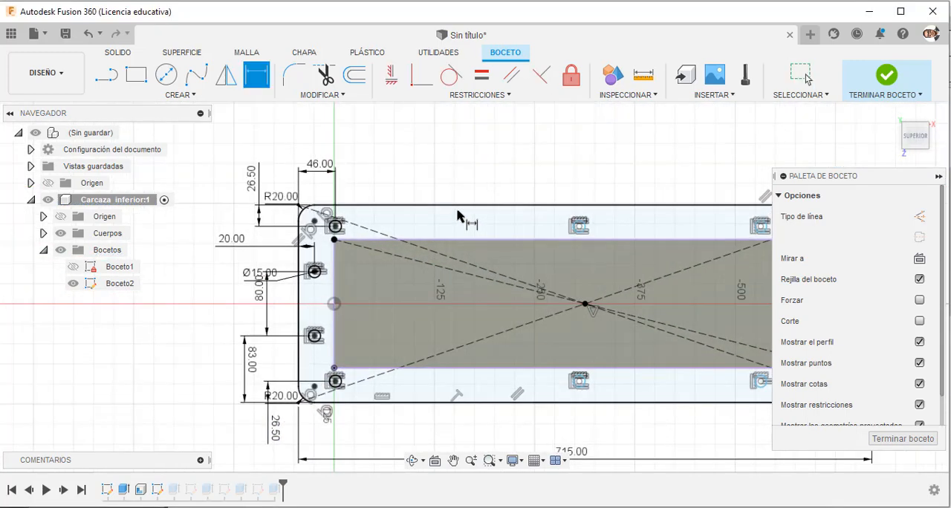
left_click(584, 507)
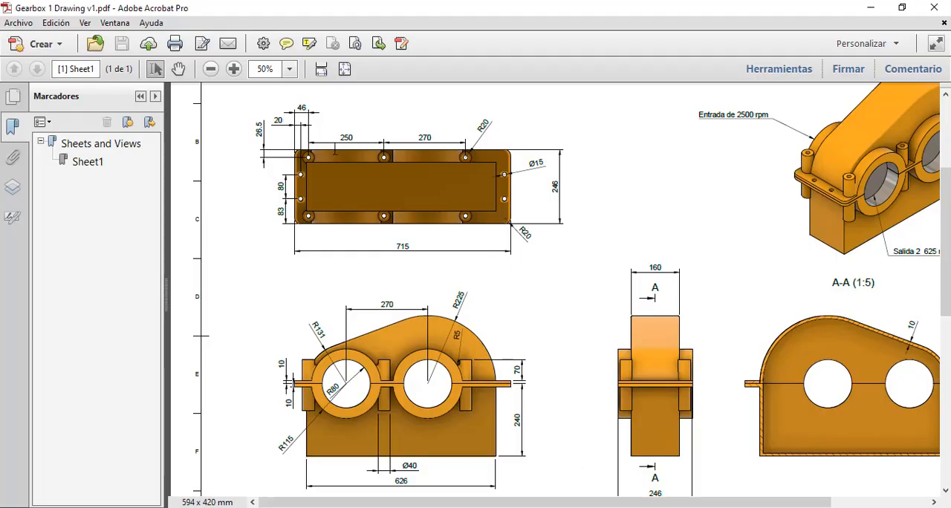
left_click(554, 507)
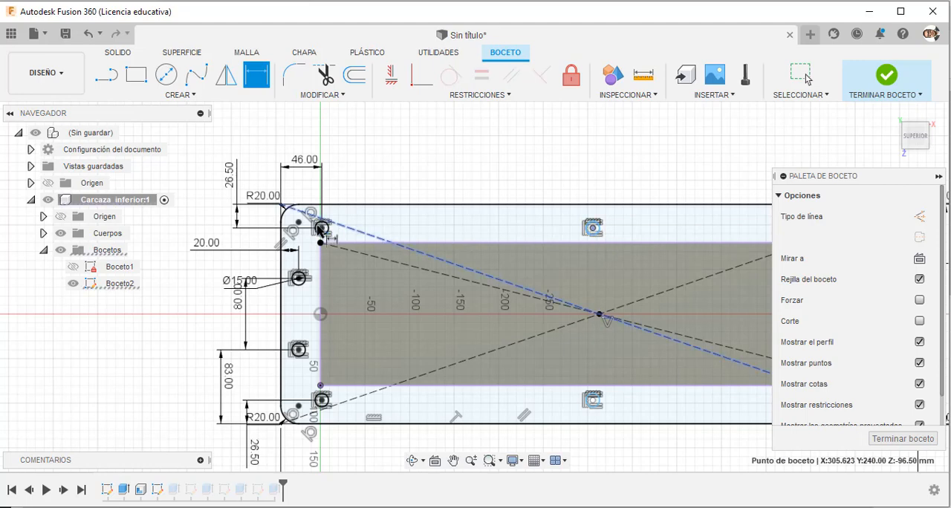
left_click(321, 228)
left_click(416, 169)
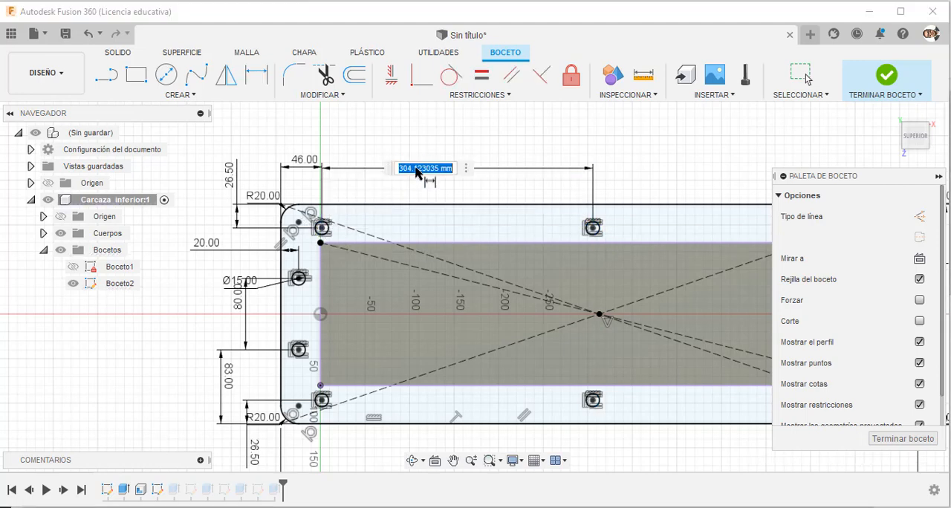
type("250")
key("Return")
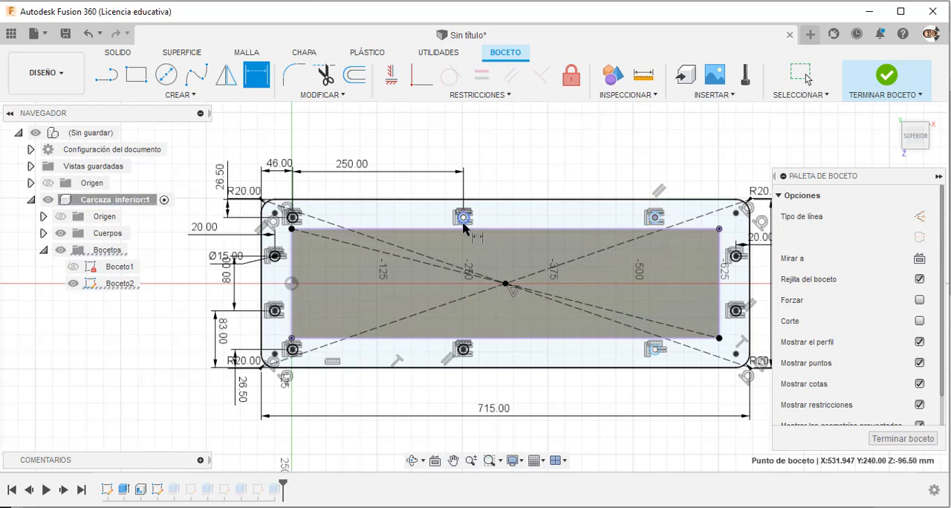
Set the distance between the upper strip's middle and right holes to 270 mm and end dimensioning.
left_click(463, 217)
left_click(655, 217)
left_click(539, 174)
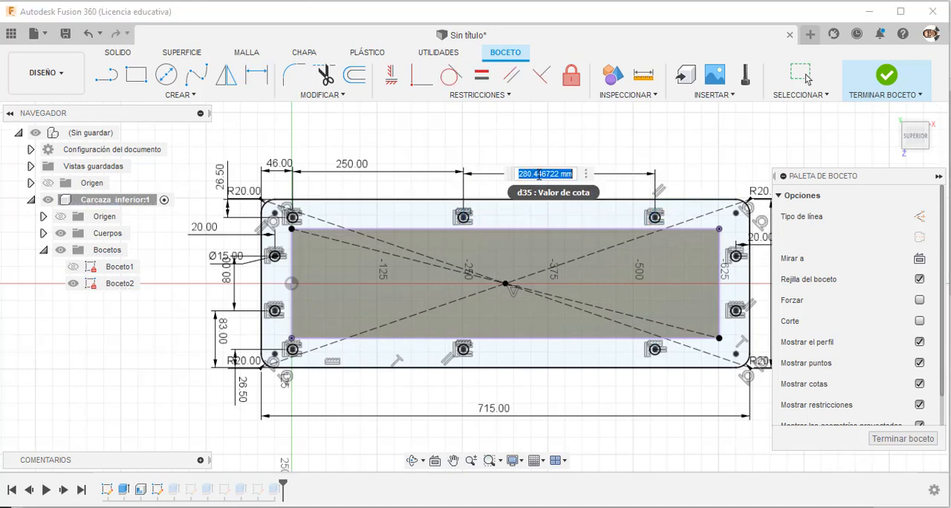
key("Return")
key("Escape")
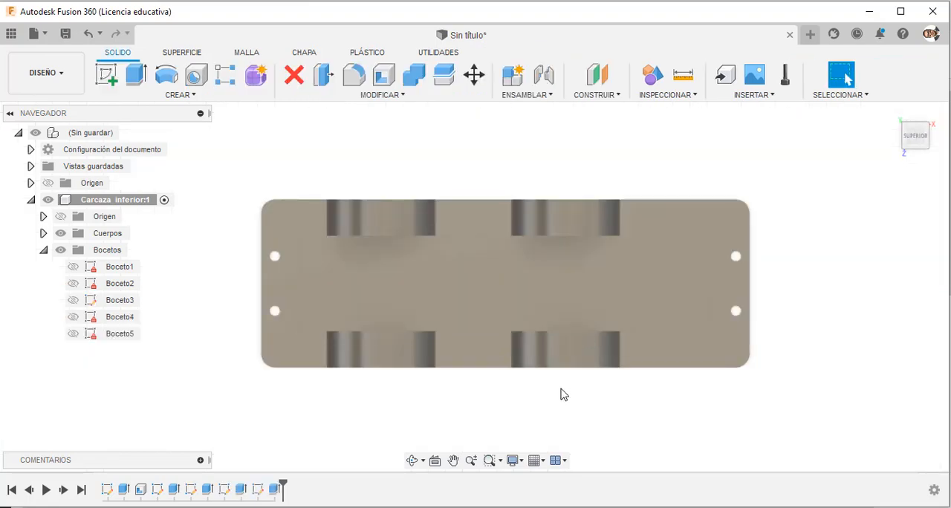
Finish the sketch and edit the flange extrusion, removing the six long-side hole profiles from its selection so they stay open.
mouse_move(560, 392)
middle_mouse_down("shift")
mouse_move(637, 363)
mouse_move(294, 461)
middle_mouse_up("shift")
right_click(174, 490)
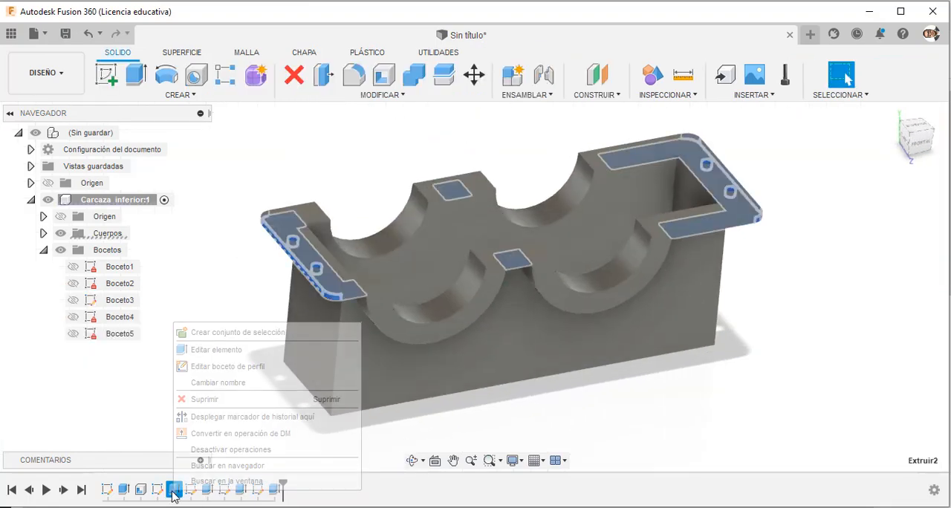
left_click(209, 348)
scroll(366, 184, "up", 4)
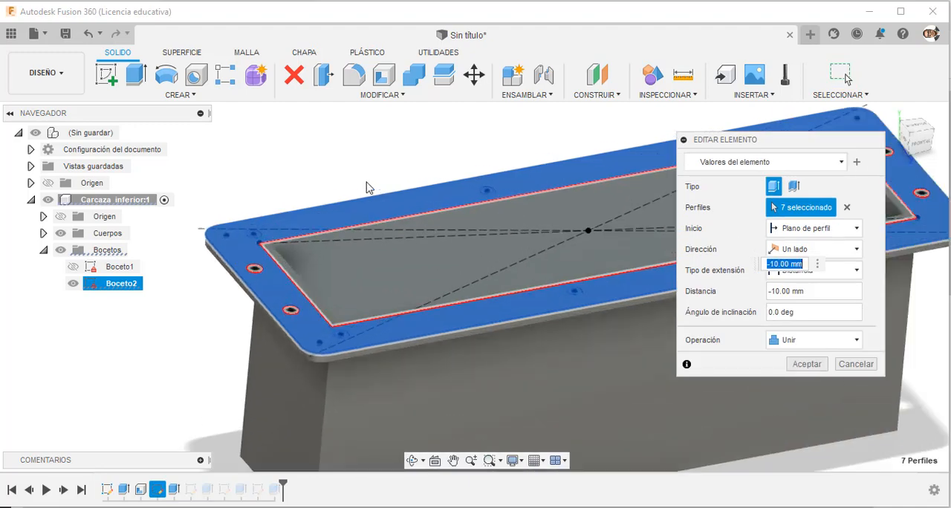
left_click(231, 248)
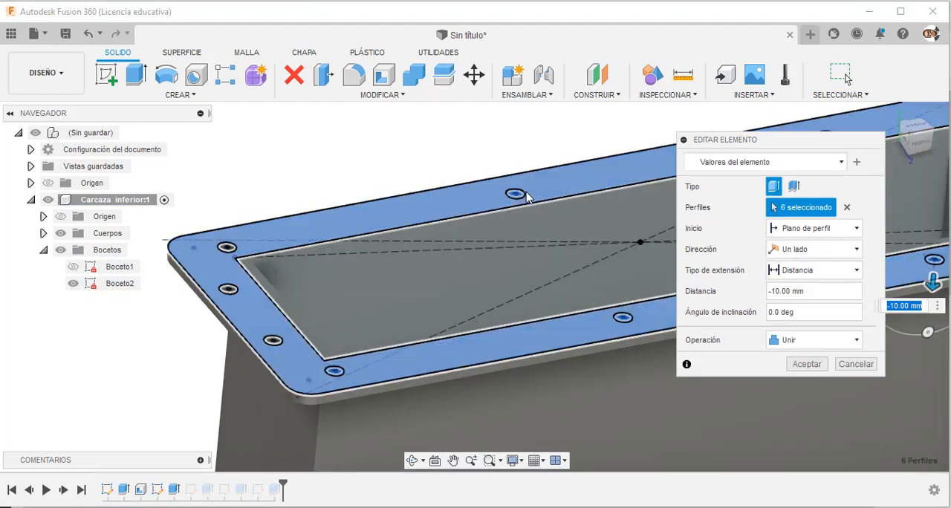
left_click(516, 193)
left_click(335, 372)
left_click(338, 372)
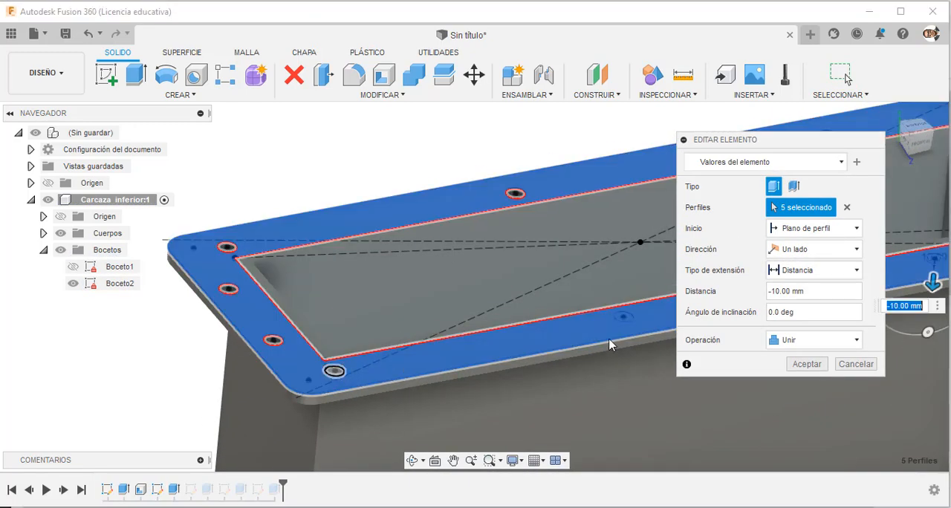
left_click(623, 318)
scroll(385, 338, "down", 4)
scroll(385, 340, "up", 5)
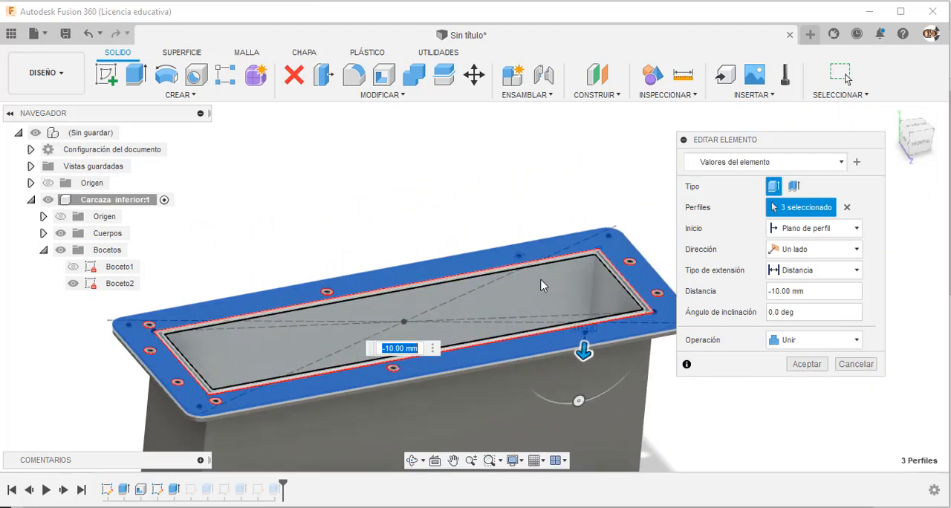
left_click(644, 401)
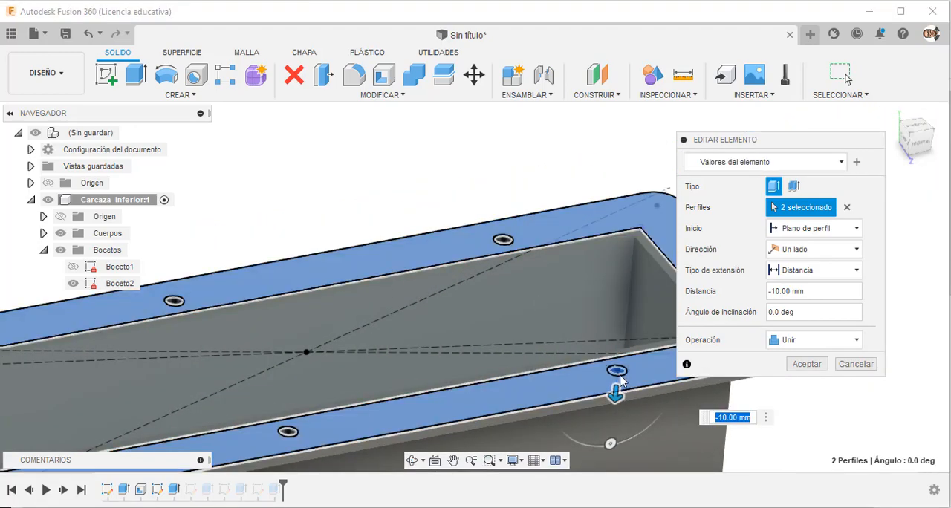
left_click(617, 371)
scroll(354, 424, "down", 4)
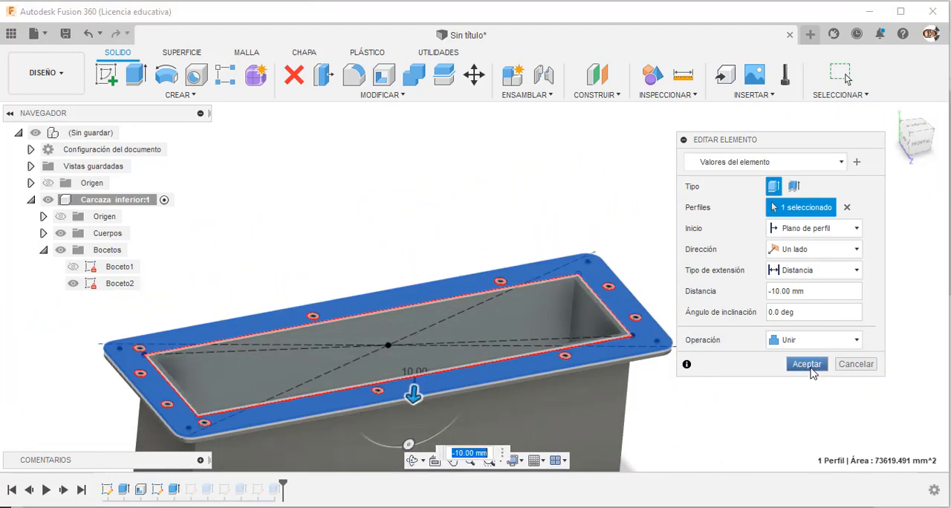
left_click(810, 369)
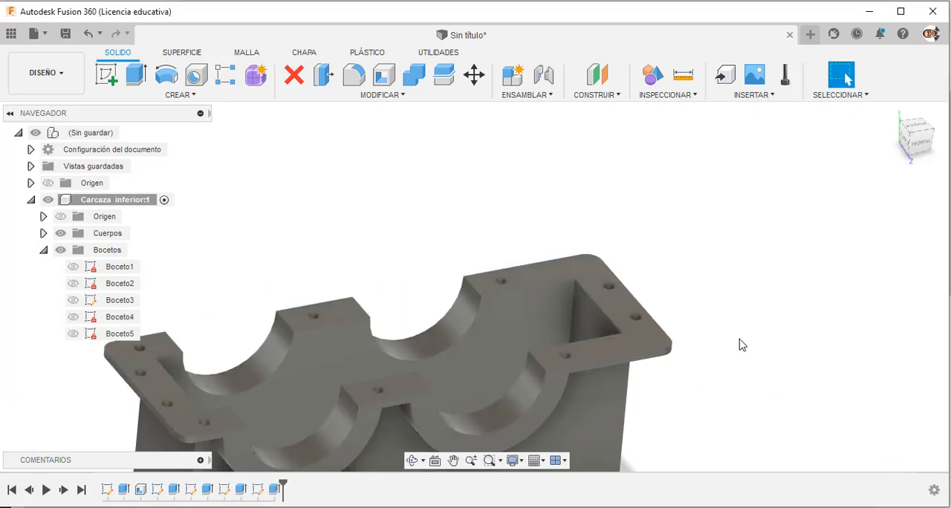
Inspect the flange's bolt holes from above and below, especially where the middle hole meets the semicircular bearing boss.
middle_click_drag(739, 345, 716, 314, "shift")
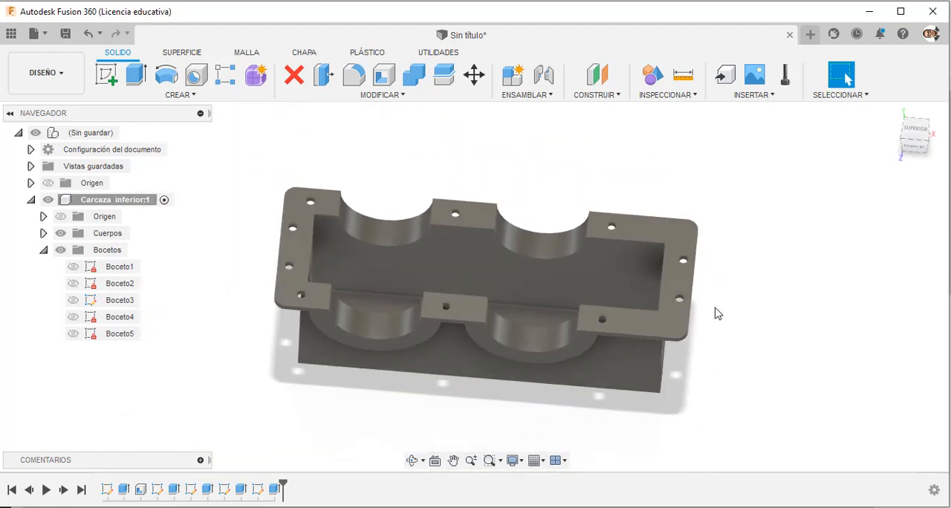
scroll(716, 314, "down", 1)
scroll(663, 357, "up", 1)
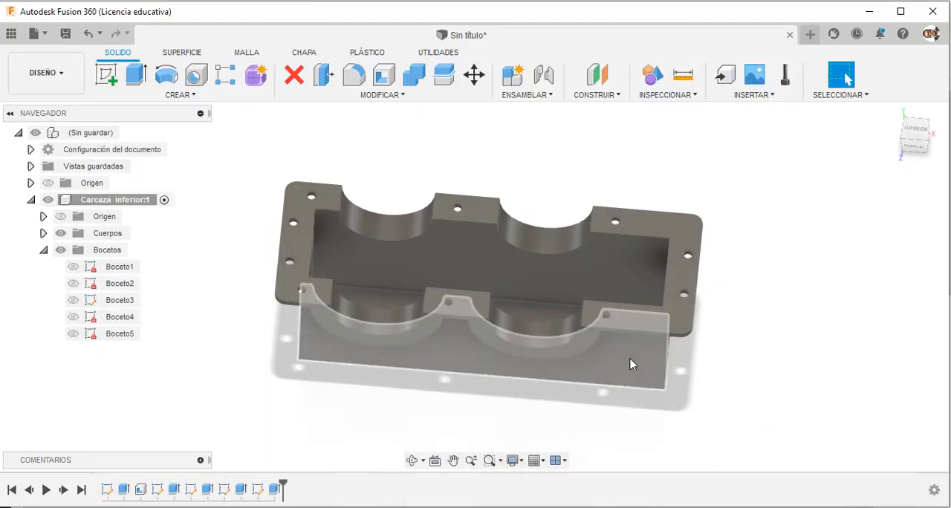
mouse_move(630, 361)
left_mouse_down()
mouse_move(611, 376)
mouse_move(628, 181)
mouse_move(639, 240)
mouse_move(631, 251)
left_mouse_up()
middle_click_drag(631, 251, 607, 231, "shift")
scroll(413, 239, "up", 3)
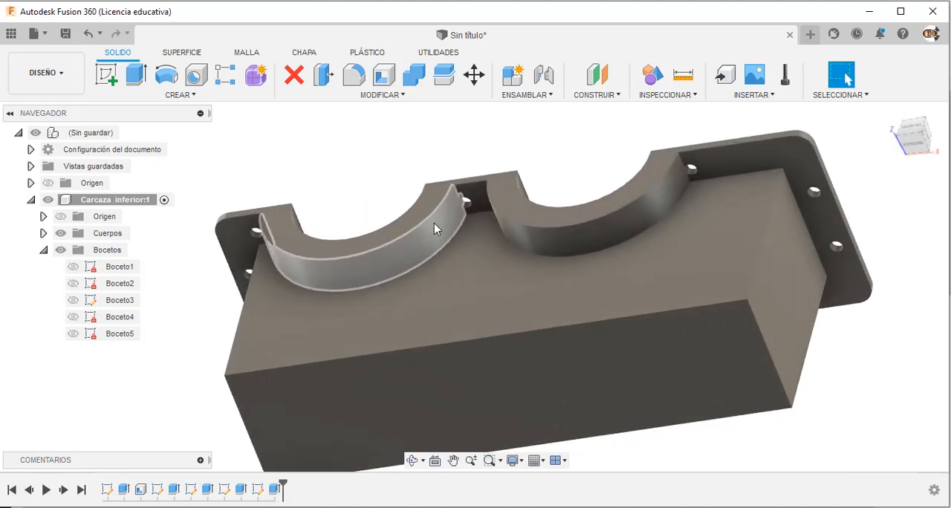
scroll(458, 197, "up", 3)
scroll(462, 196, "up", 8)
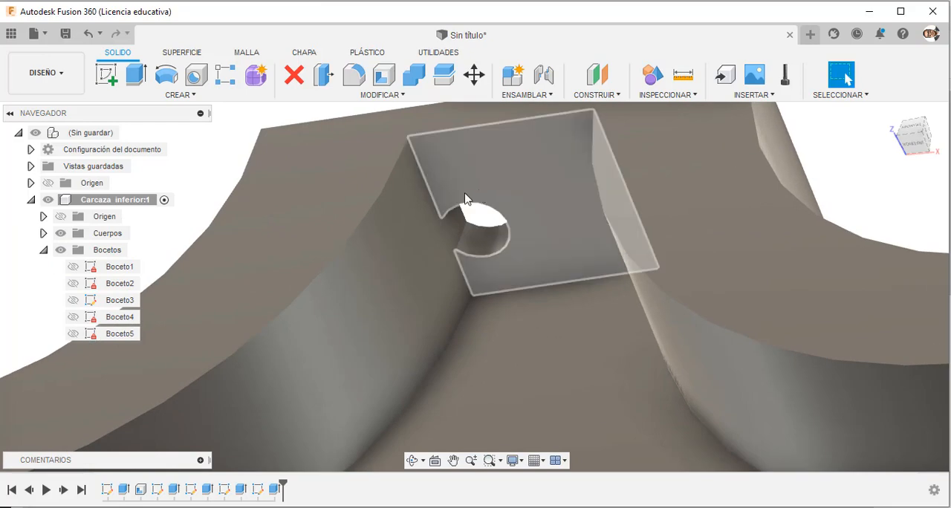
mouse_move(459, 229)
middle_mouse_down("shift")
mouse_move(480, 204)
mouse_move(498, 221)
mouse_move(507, 289)
mouse_move(475, 389)
mouse_move(501, 265)
mouse_move(503, 172)
mouse_move(487, 176)
mouse_move(492, 205)
middle_mouse_up("shift")
scroll(492, 255, "down", 6)
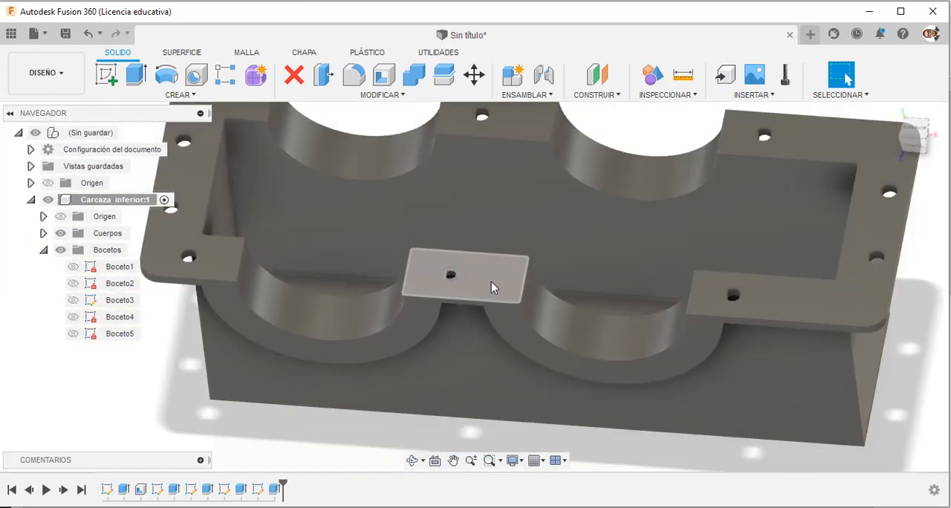
scroll(416, 344, "up", 3)
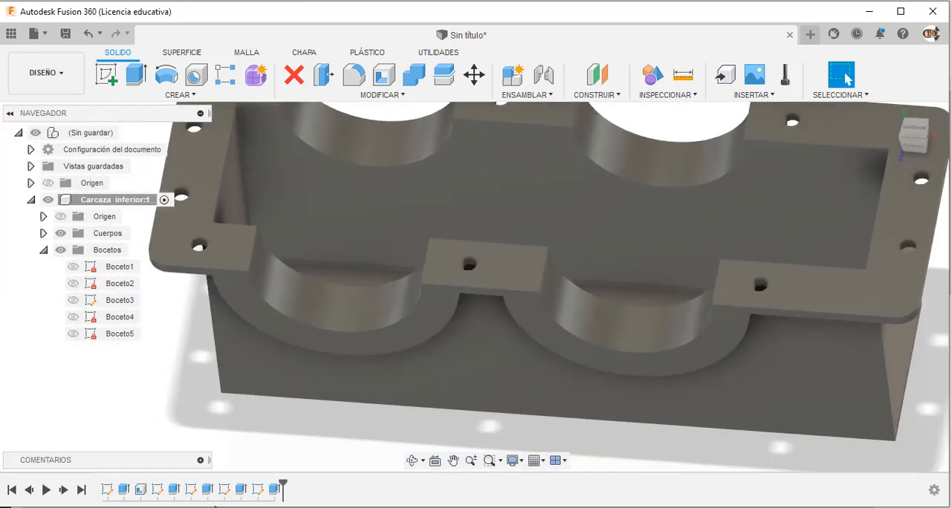
Reopen the flange extrusion, check the profile selection around the front middle hole, and accept the feature.
right_click(174, 493)
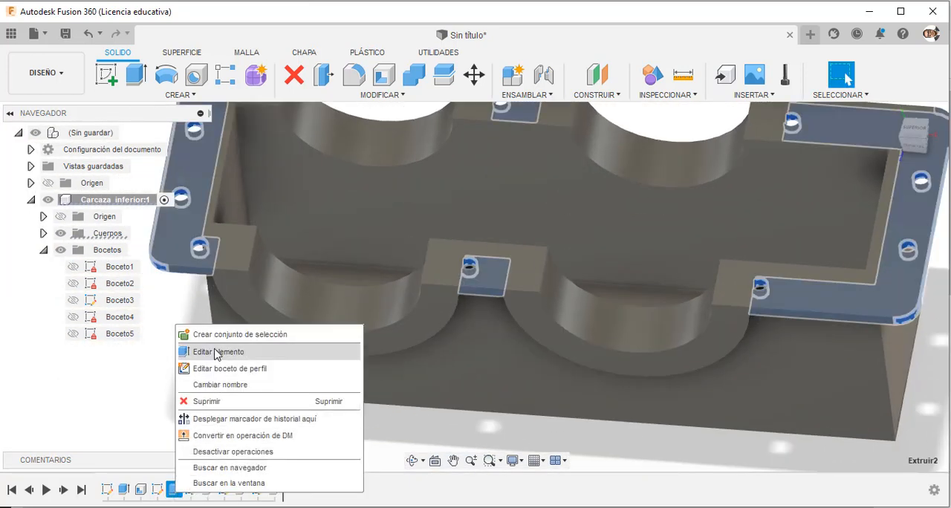
left_click(215, 352)
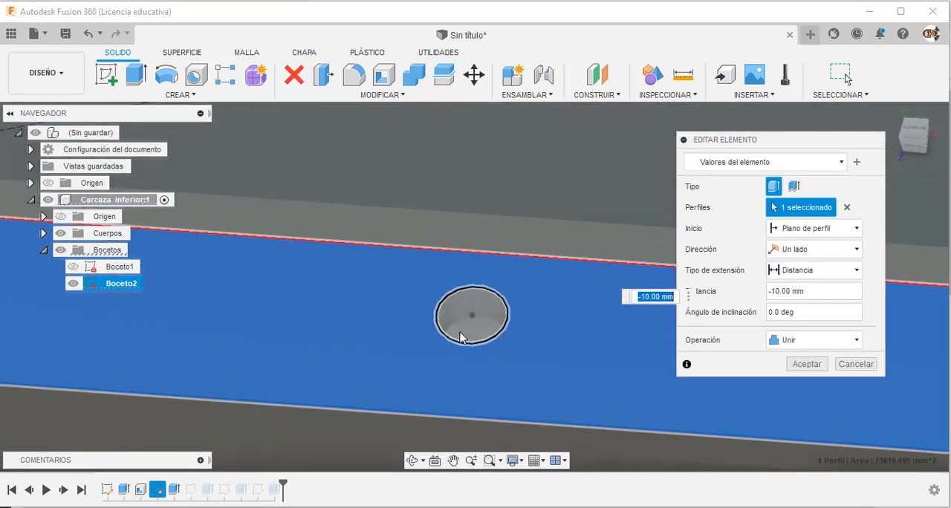
scroll(460, 336, "down", 5)
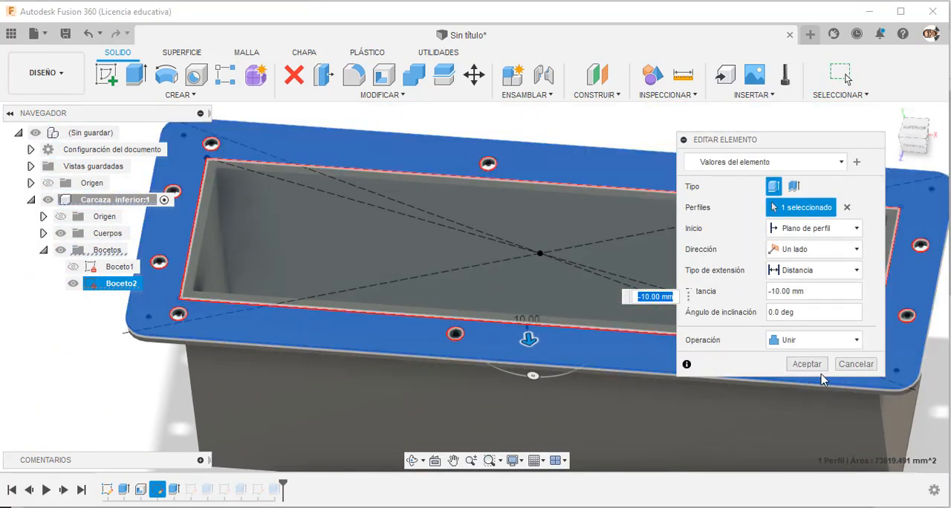
left_click(807, 364)
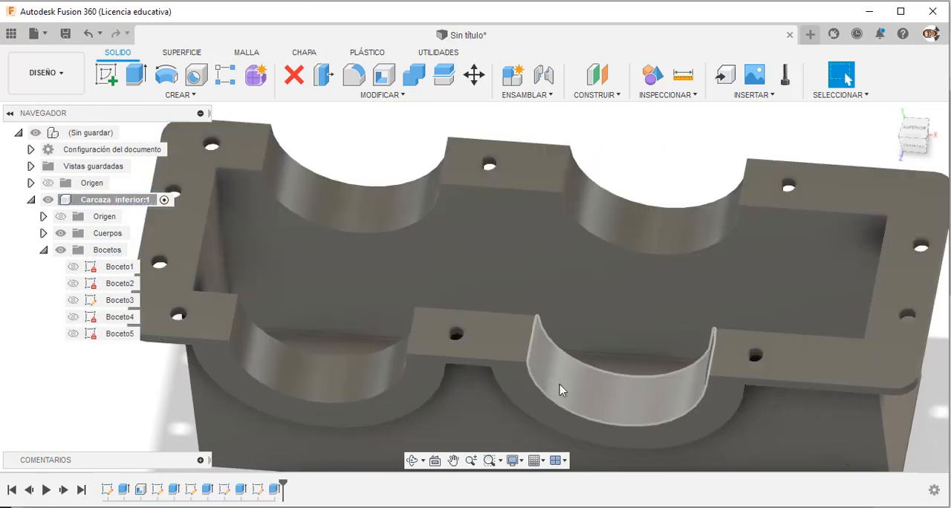
Examine the front and rear middle holes up close where the neighbouring bearing bosses may cover them.
scroll(472, 332, "up", 5)
scroll(472, 332, "down", 5)
scroll(451, 331, "up", 10)
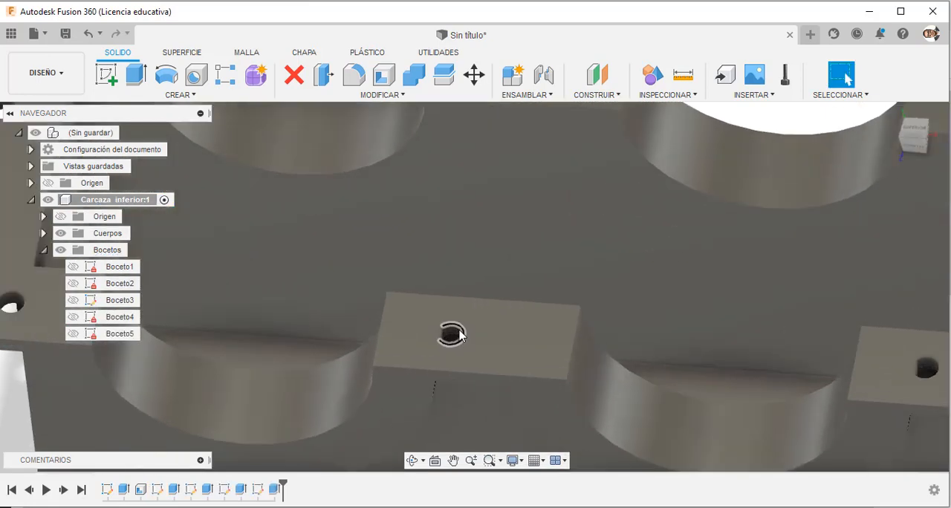
scroll(405, 341, "up", 4)
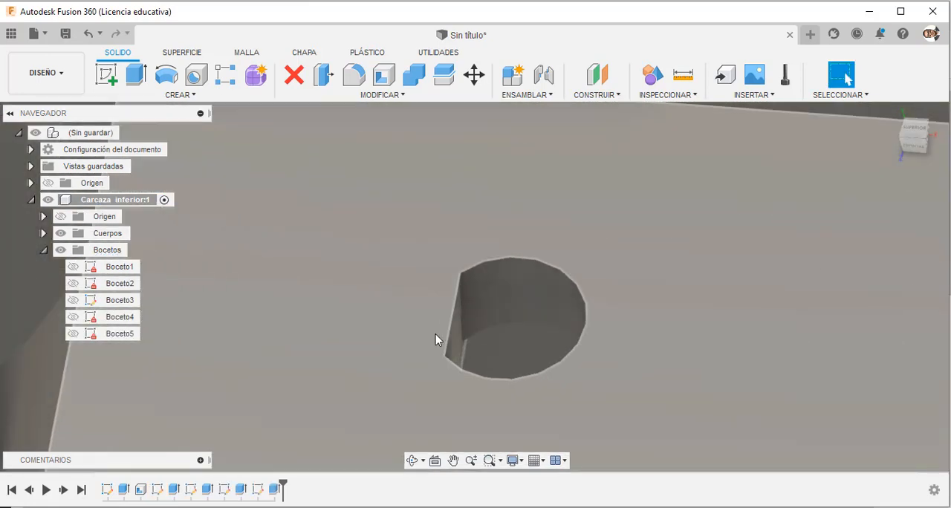
scroll(515, 351, "down", 3)
scroll(515, 355, "down", 8)
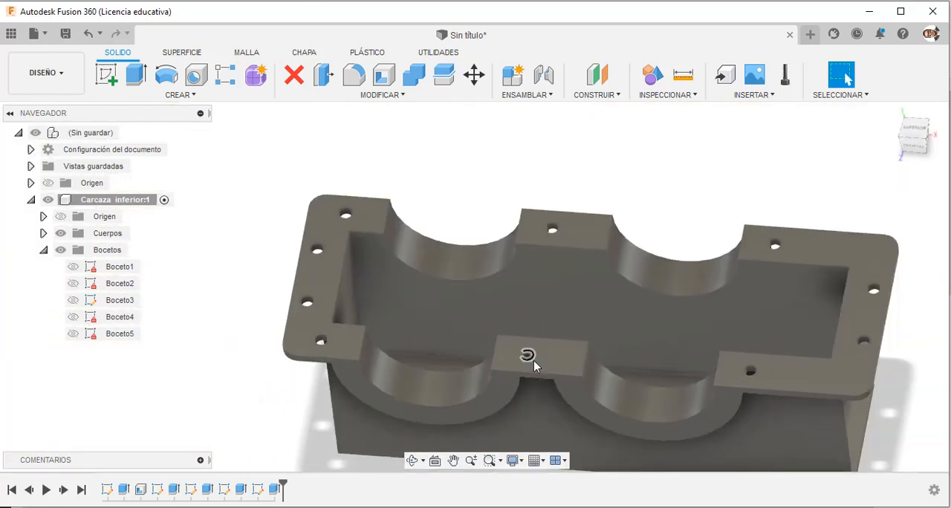
scroll(568, 248, "up", 6)
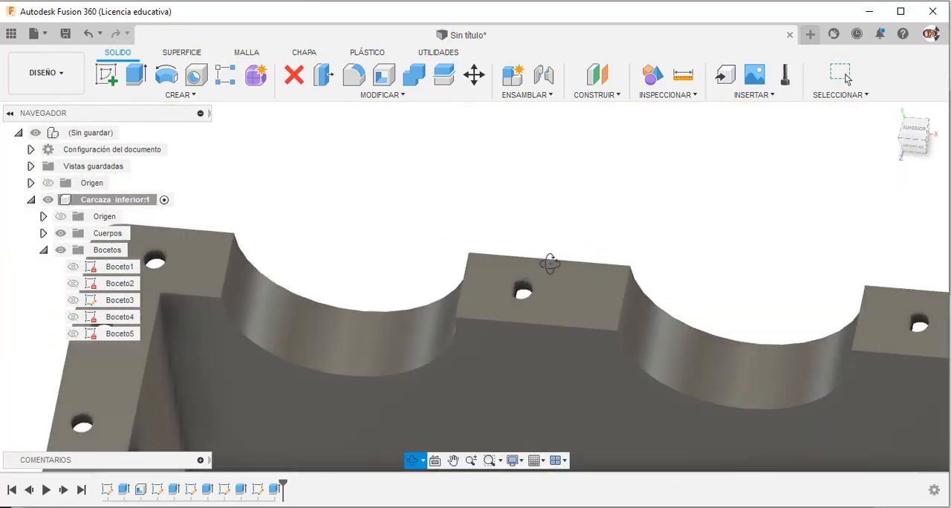
middle_click_drag(550, 263, 566, 227, "shift")
scroll(568, 229, "down", 6)
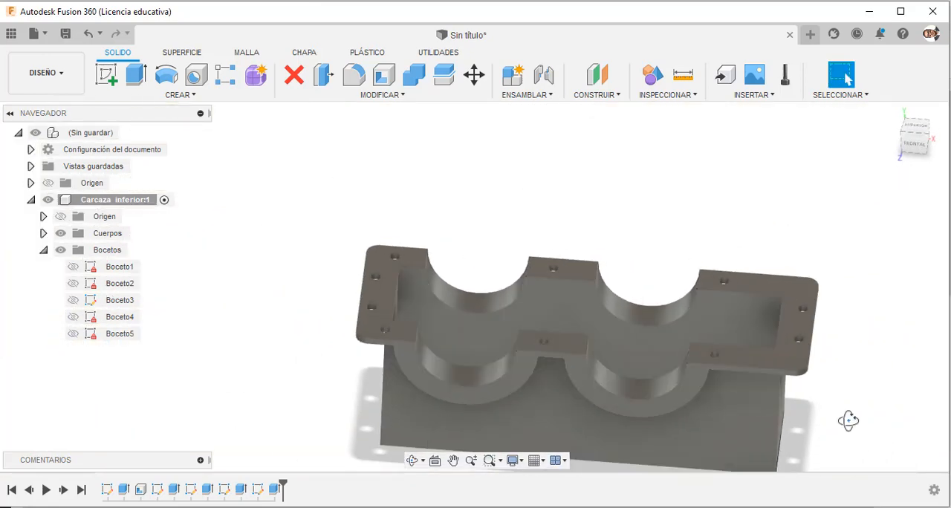
Create a new sketch on the underside face of the flange.
middle_click_drag(850, 421, 845, 284, "shift")
left_click(802, 340)
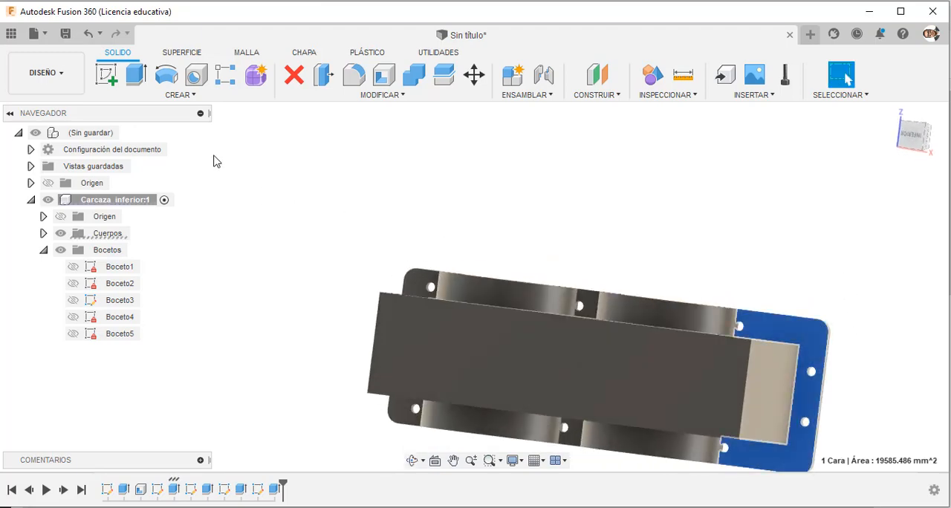
left_click(107, 76)
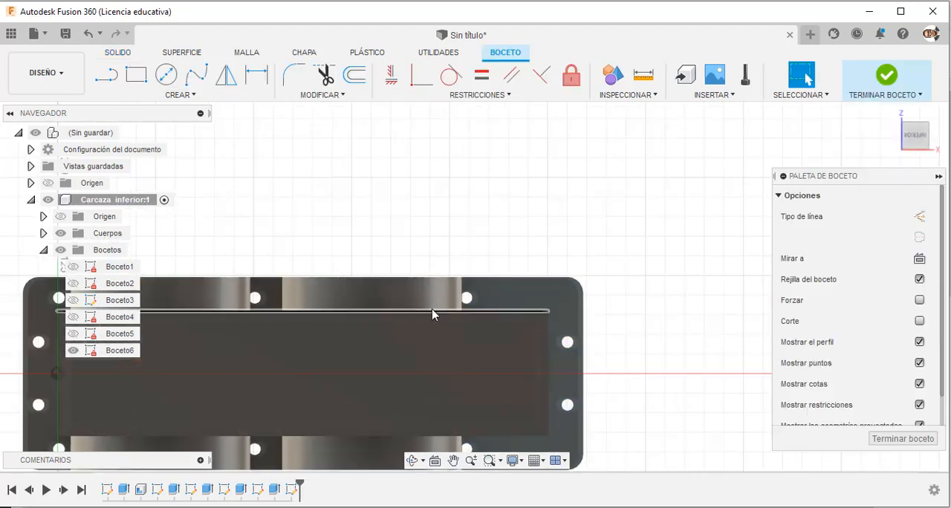
middle_click_drag(535, 214, 523, 230, "shift")
Project the edges of the three bolt holes along one long side of the flange into the underside sketch.
key("p")
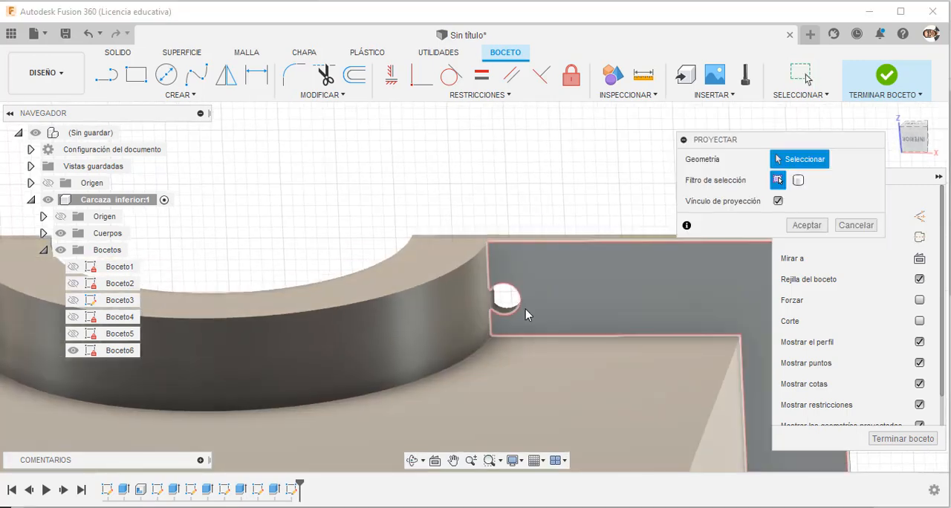
left_click(520, 303)
scroll(550, 286, "down", 3)
scroll(555, 276, "down", 2)
scroll(272, 276, "up", 4)
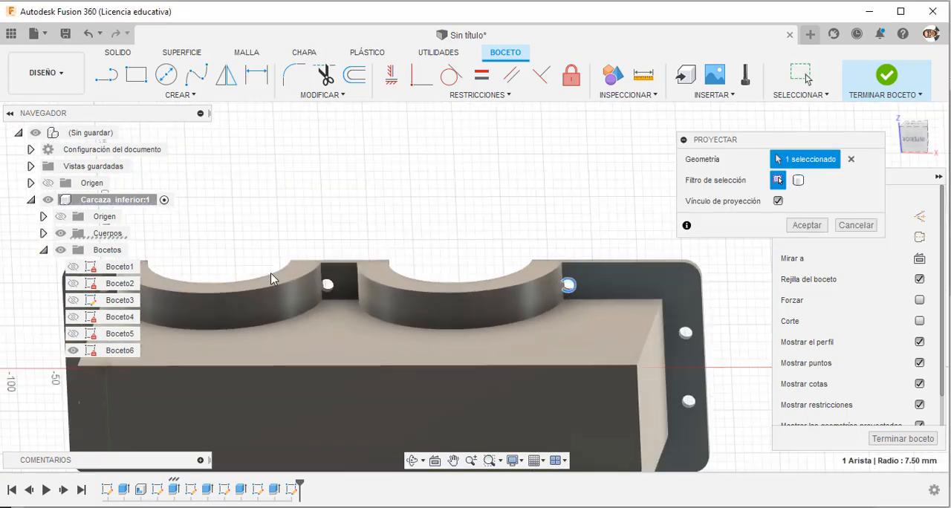
scroll(394, 308, "down", 2)
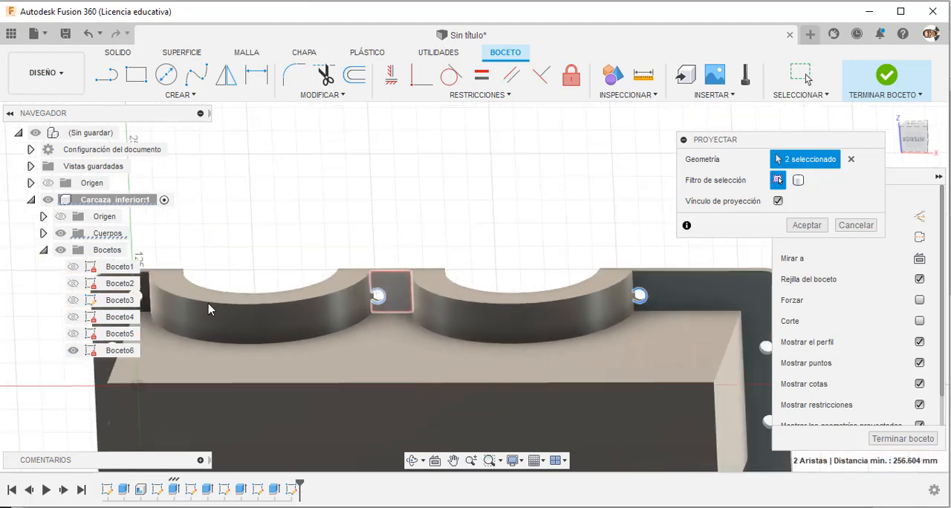
scroll(482, 318, "up", 2)
scroll(218, 312, "down", 3)
scroll(266, 308, "up", 4)
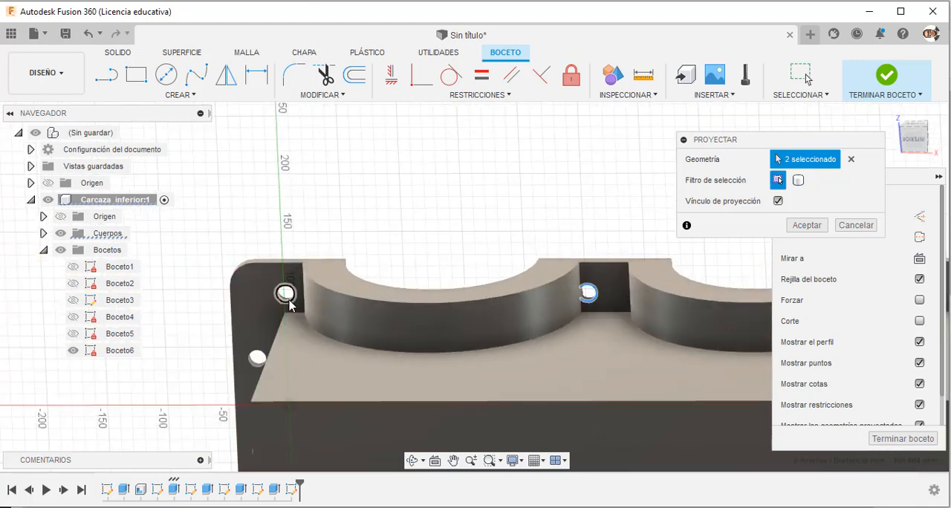
scroll(378, 291, "down", 3)
Add the three bolt hole edges on the flange's opposite long side to the projection and apply it.
middle_click_drag(377, 290, 310, 386, "shift")
scroll(311, 386, "up", 5)
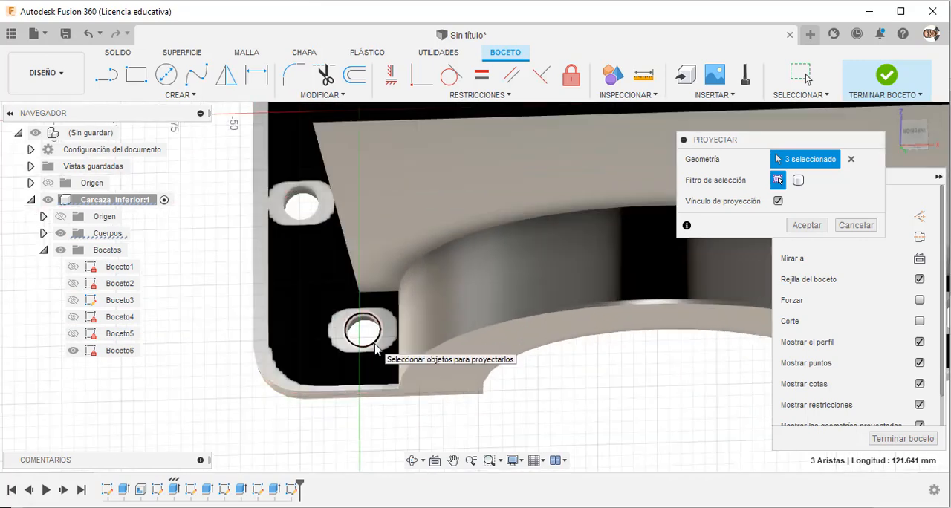
scroll(375, 349, "down", 3)
middle_click_drag(375, 349, 658, 382, "shift")
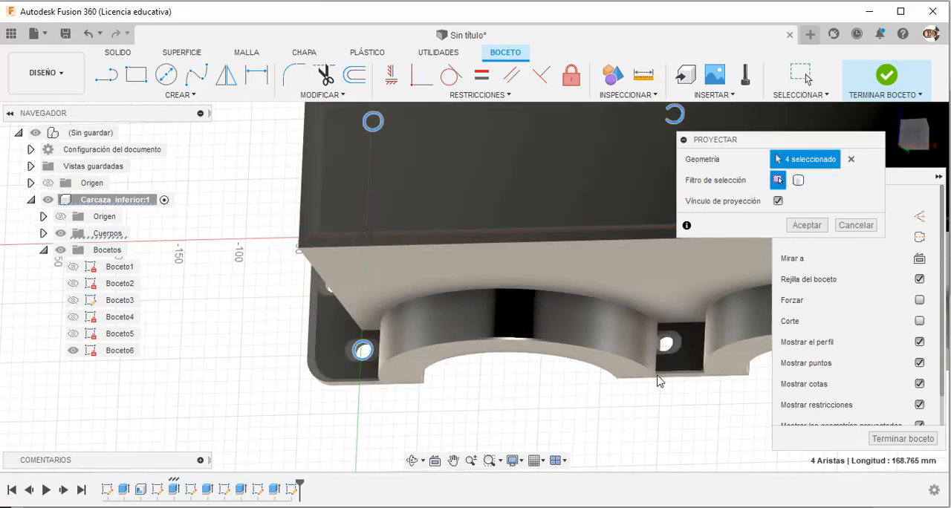
left_click(665, 343)
scroll(637, 368, "down", 4)
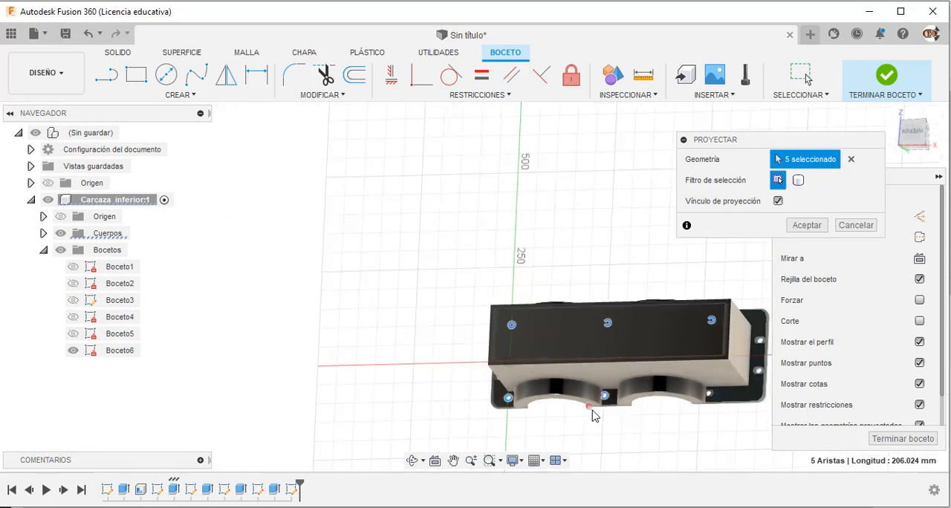
scroll(595, 412, "up", 4)
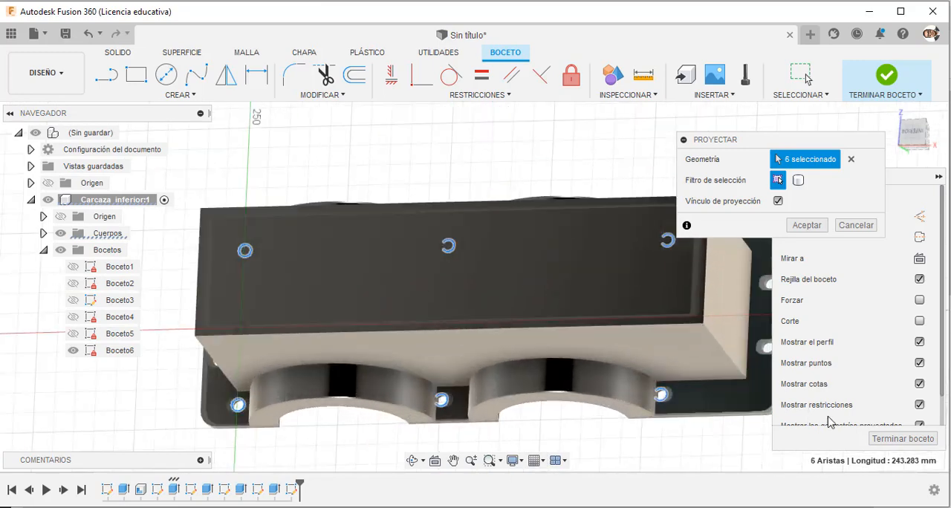
left_click(806, 226)
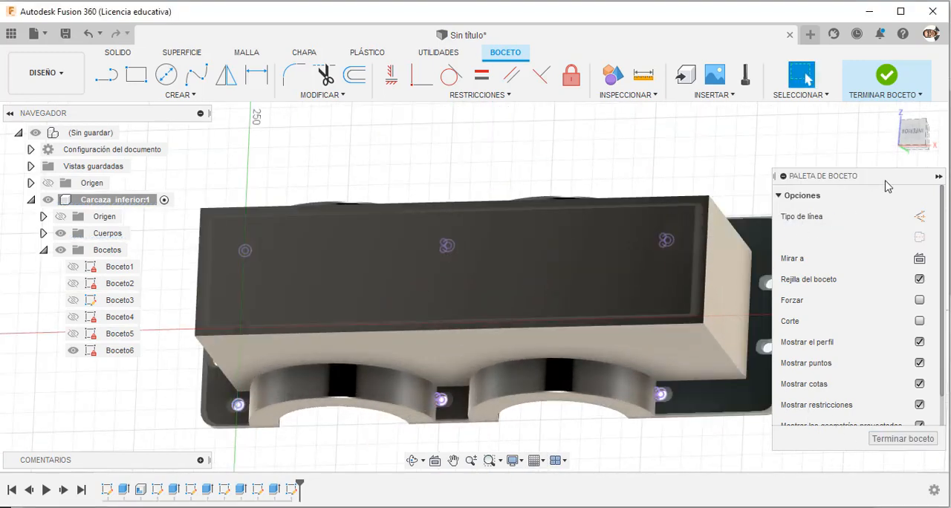
Draw a 40 mm diameter circle centred on the bolt hole just past the second bearing boss on one long side of the flange.
left_click(910, 138)
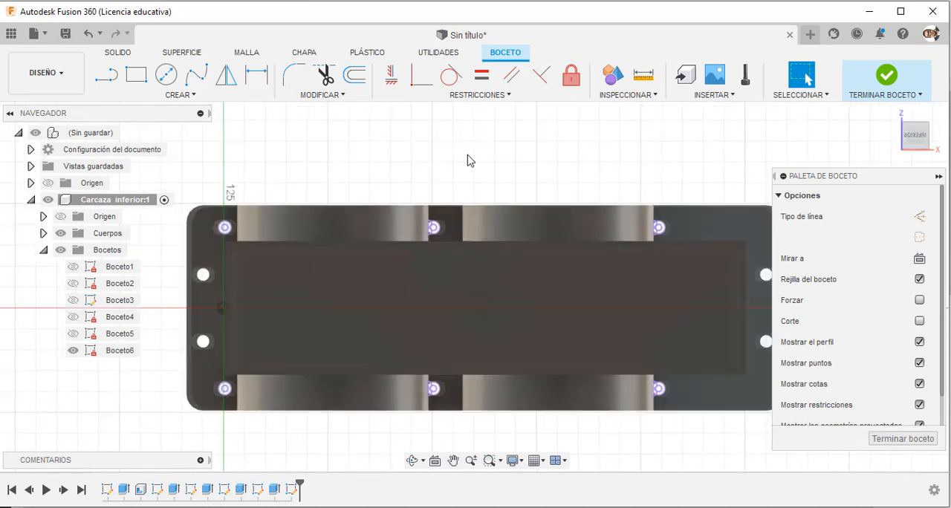
left_click(168, 79)
scroll(667, 217, "up", 5)
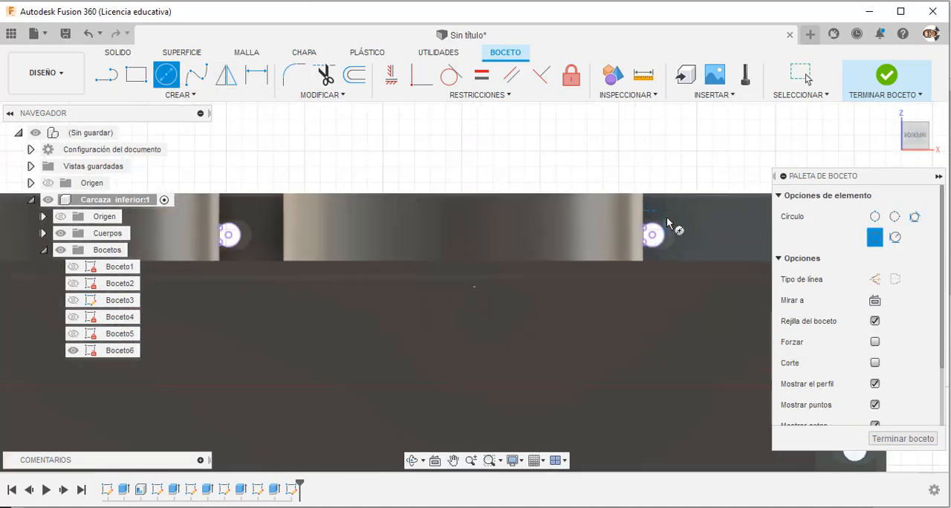
left_click(650, 240)
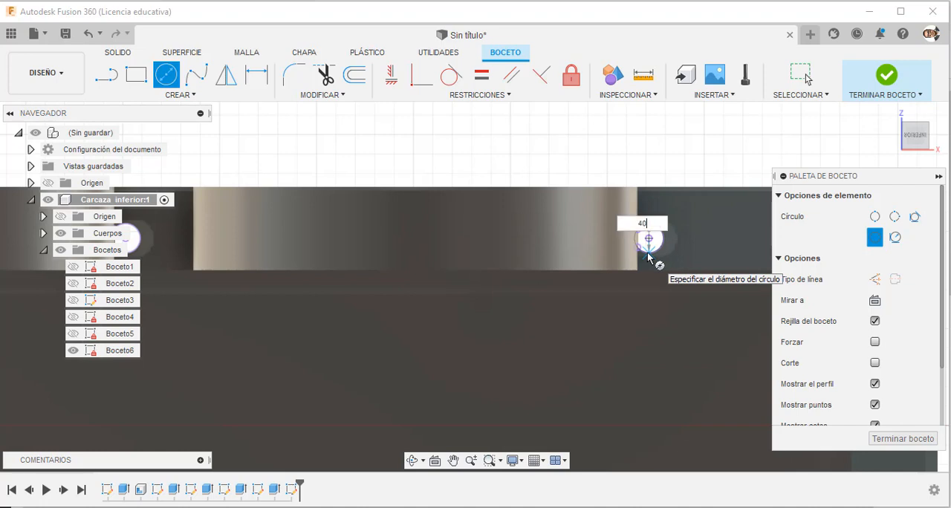
key("Return")
key("Escape")
scroll(649, 257, "down", 6)
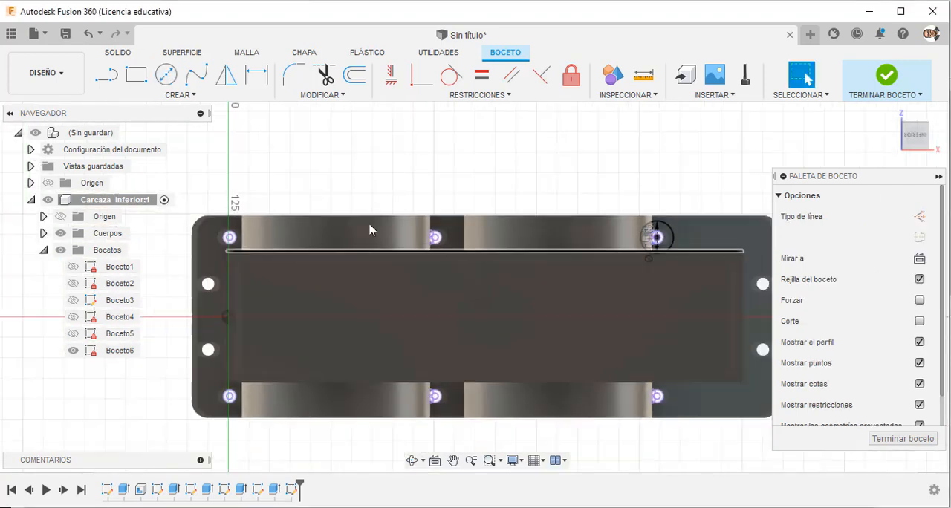
Draw circles of freehand size centred on the middle and corner-end bolt holes along the same long side of the flange.
scroll(423, 148, "up", 2)
left_click(165, 75)
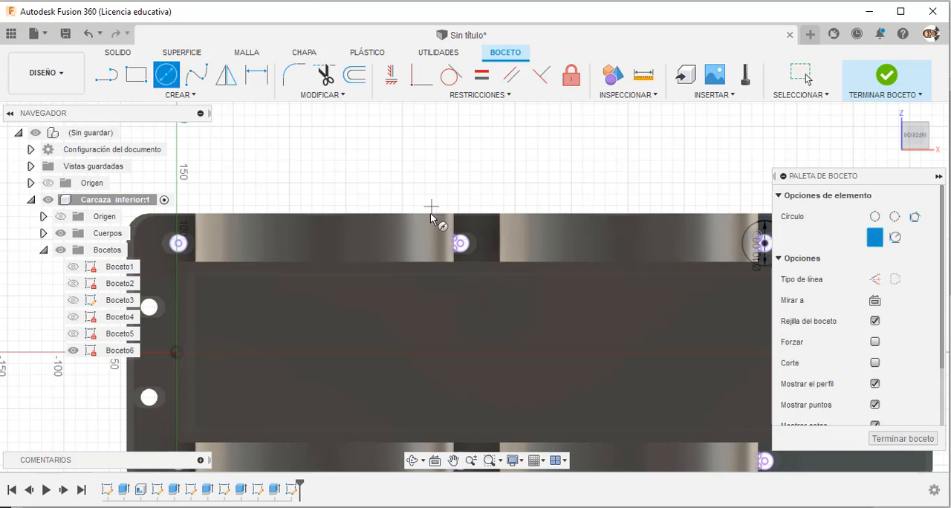
left_click(465, 251)
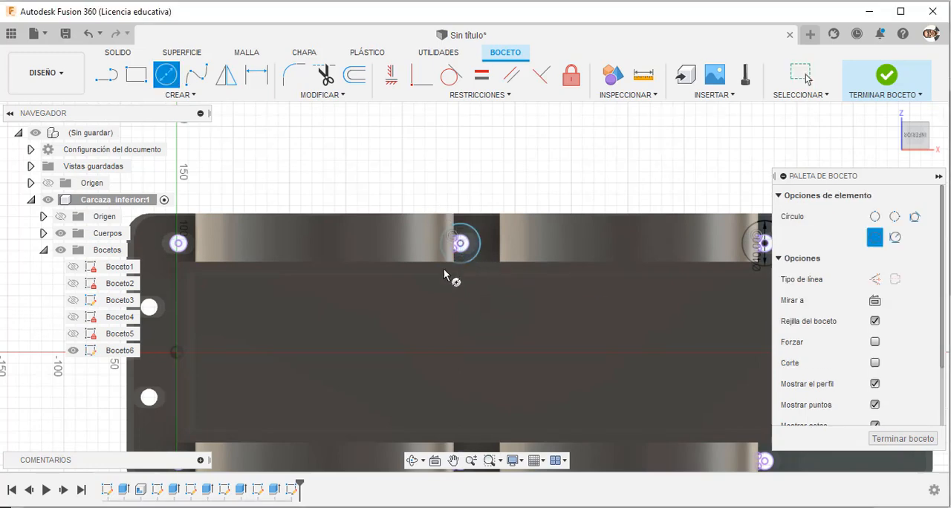
left_click(179, 244)
left_click(183, 261)
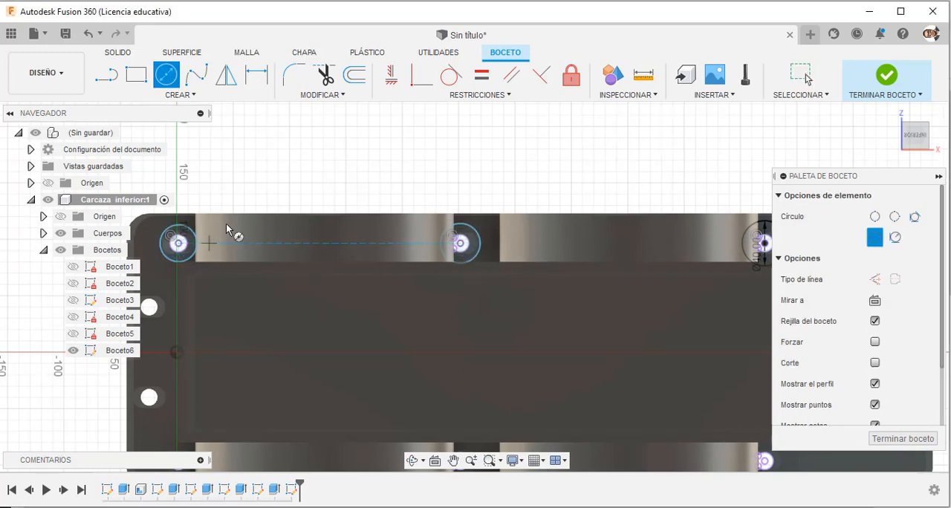
Draw circles of freehand size centred on all three bolt holes along the flange's opposite long side.
scroll(226, 223, "down", 3)
scroll(194, 363, "up", 3)
left_click(192, 375)
left_click(205, 386)
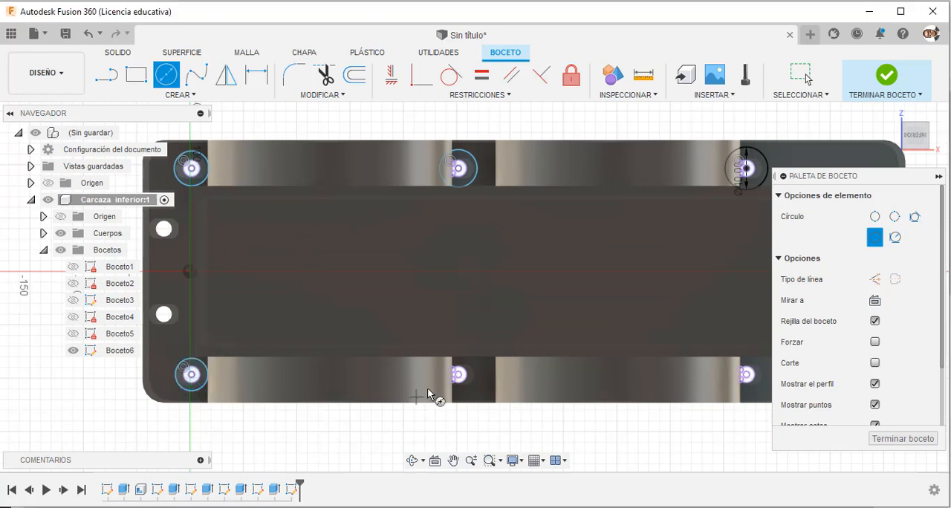
left_click(464, 380)
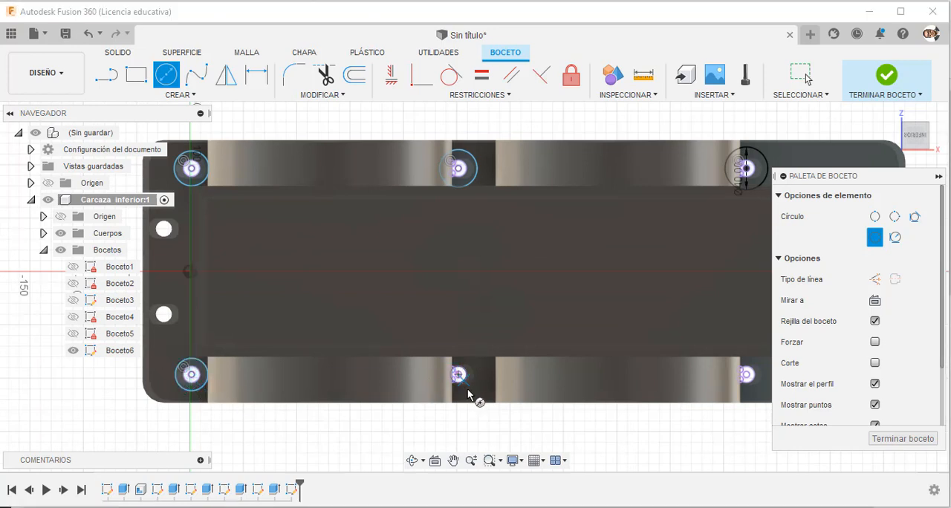
left_click(747, 376)
left_click(717, 395)
key("Escape")
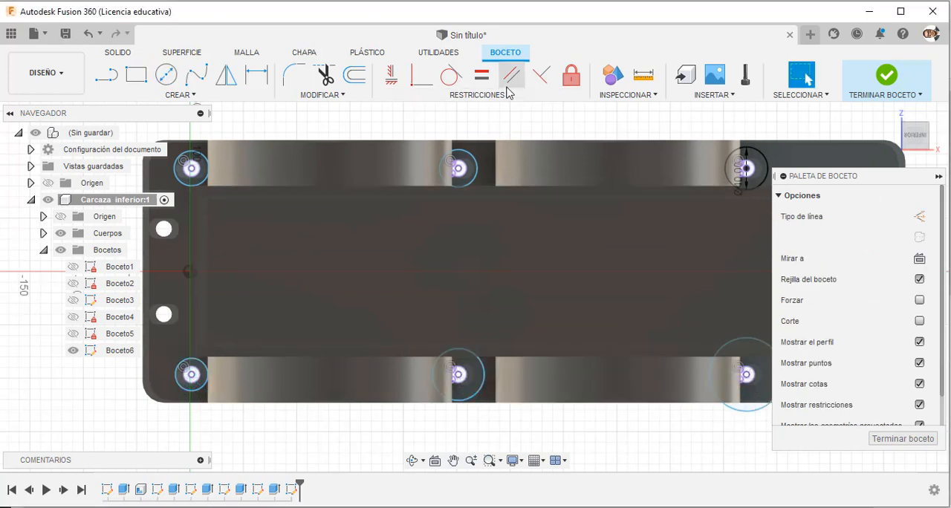
Make the five freehand circles equal to the 40 mm circle with Equal constraints and finish the sketch.
left_click(757, 192)
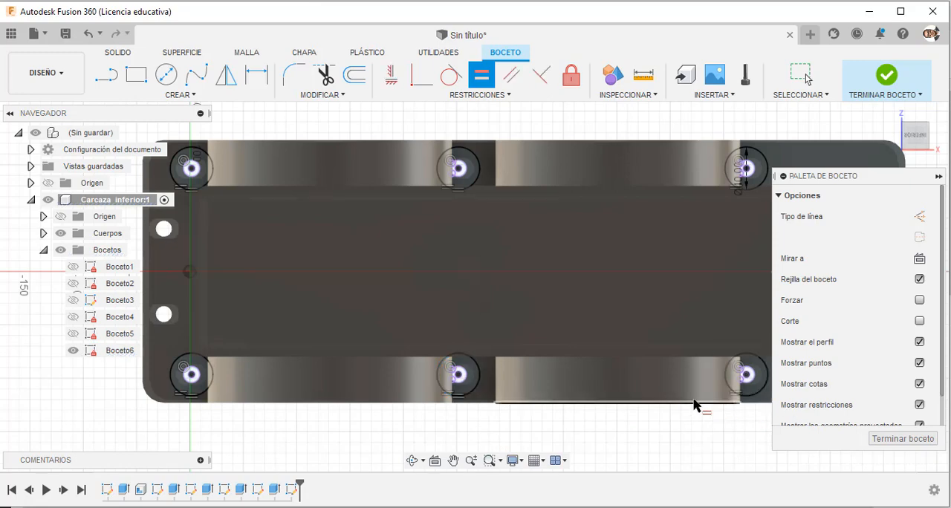
key("Escape")
scroll(522, 355, "down", 4)
scroll(688, 242, "up", 4)
left_click(657, 219)
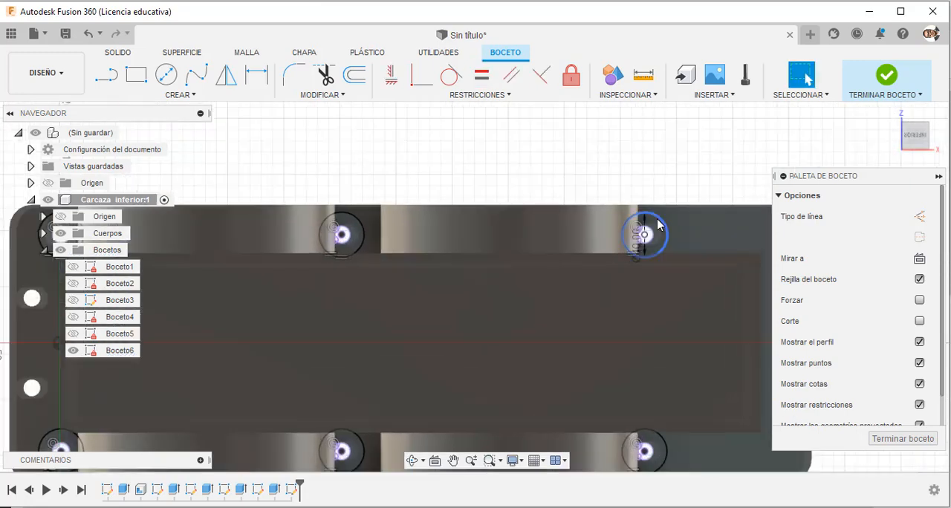
scroll(655, 206, "up", 5)
scroll(593, 205, "down", 3)
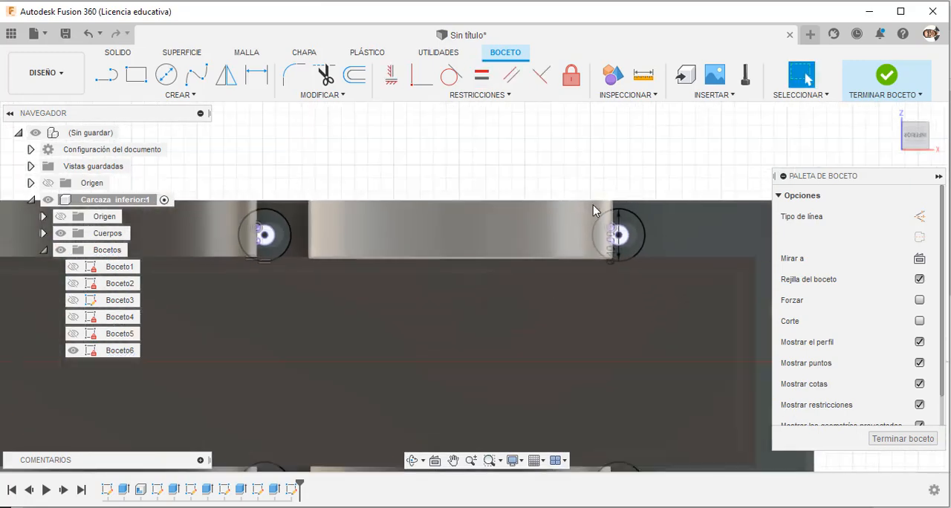
left_click(889, 75)
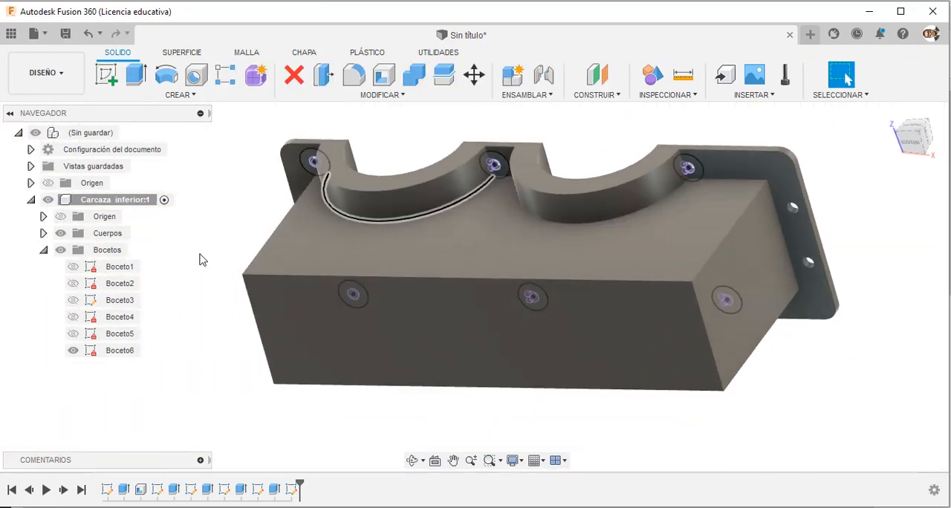
Hide the casing's bodies and start an Extrude with the circle regions around the three bolt holes of one long side.
left_click(61, 234)
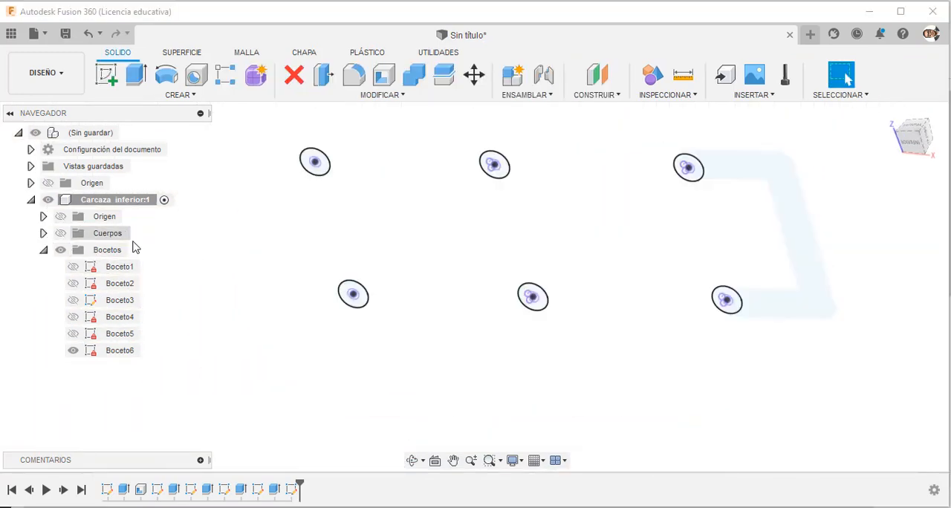
left_click(130, 80)
left_click(344, 170)
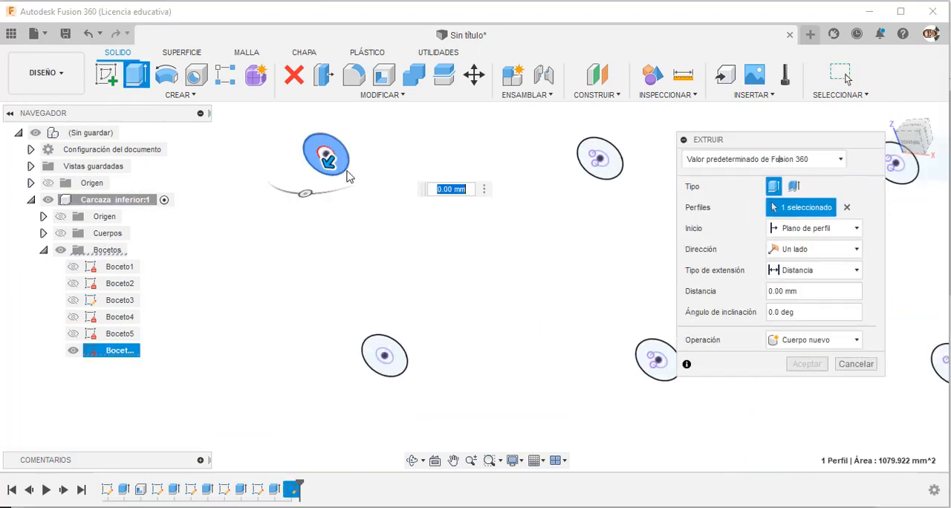
left_click(598, 160)
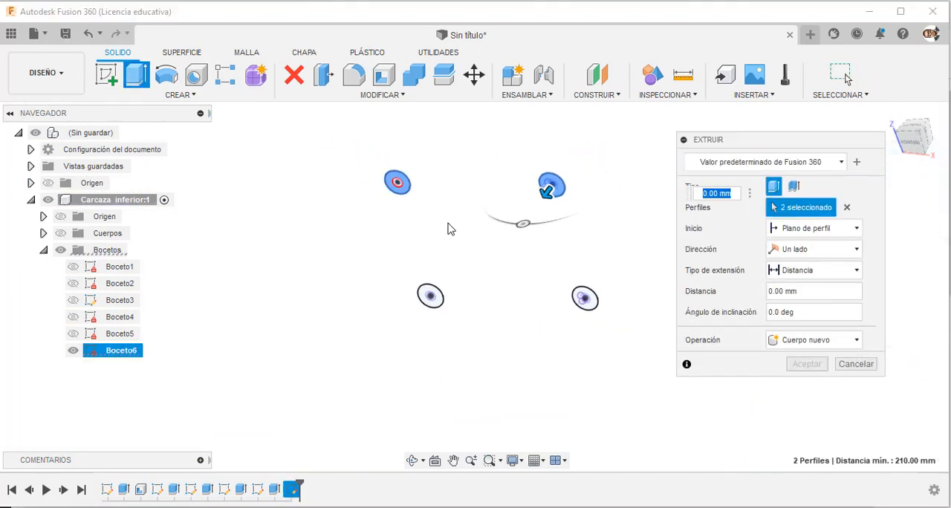
scroll(607, 223, "up", 5)
left_click(599, 186)
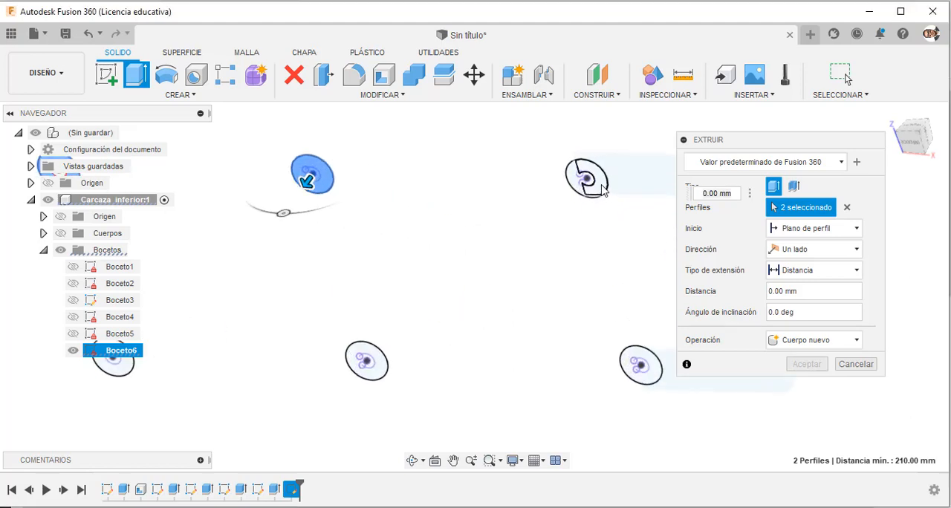
scroll(587, 208, "up", 5)
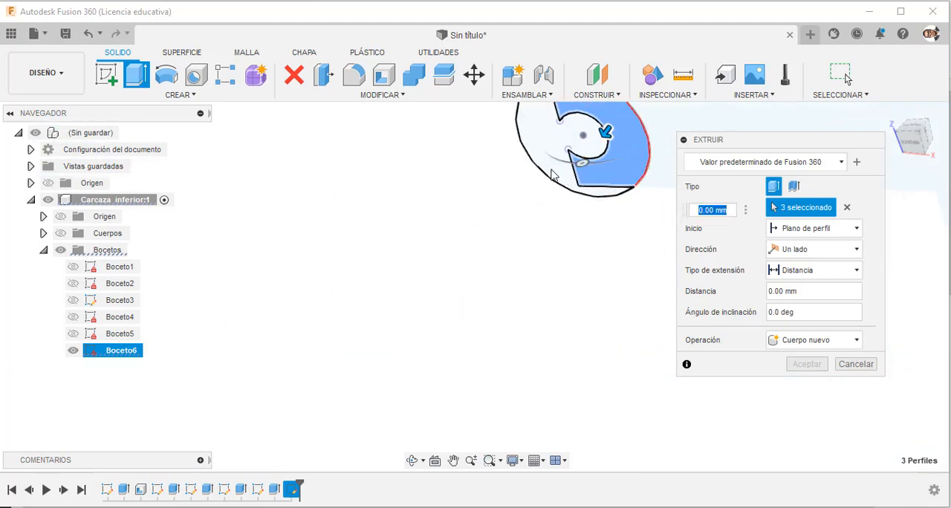
left_click(577, 198)
scroll(598, 197, "down", 5)
scroll(658, 370, "up", 3)
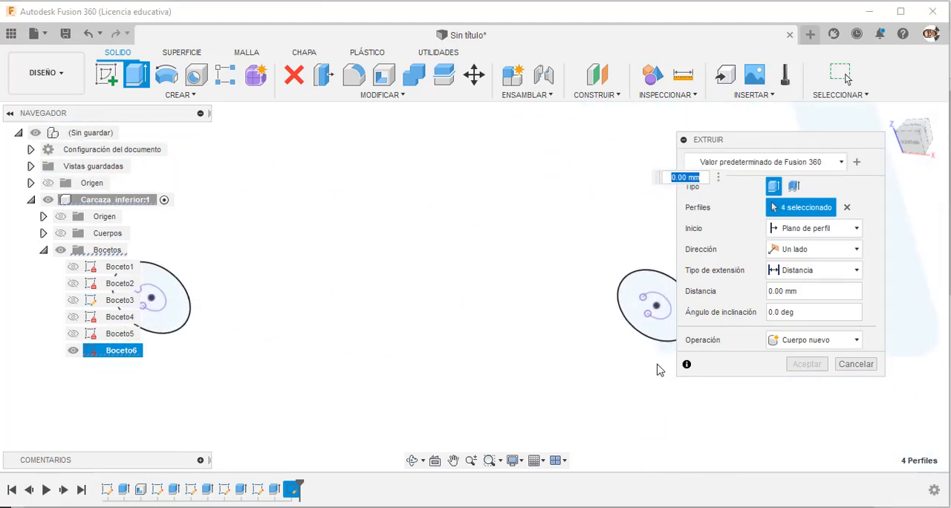
Add the circle regions around the three bolt holes of the opposite long side to the Extrude profiles.
left_click(644, 331)
left_click(647, 332)
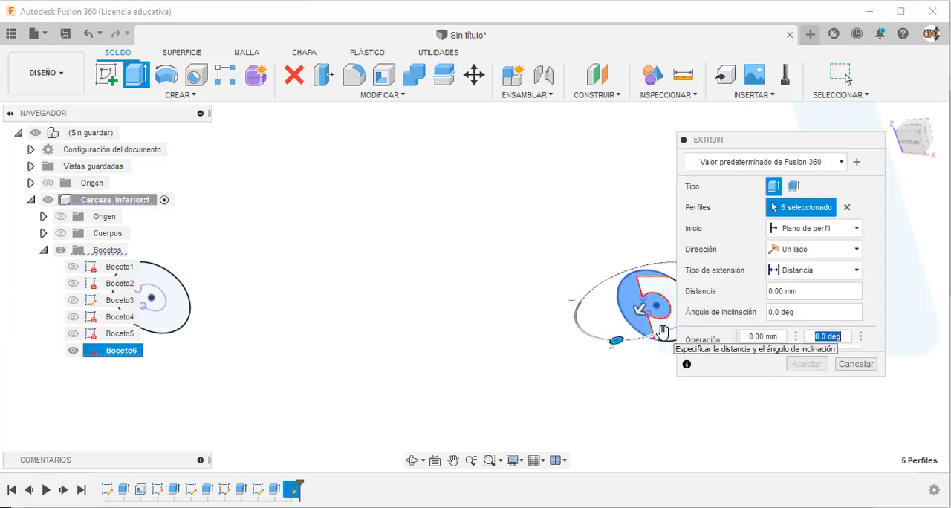
scroll(322, 331, "down", 5)
scroll(386, 325, "up", 5)
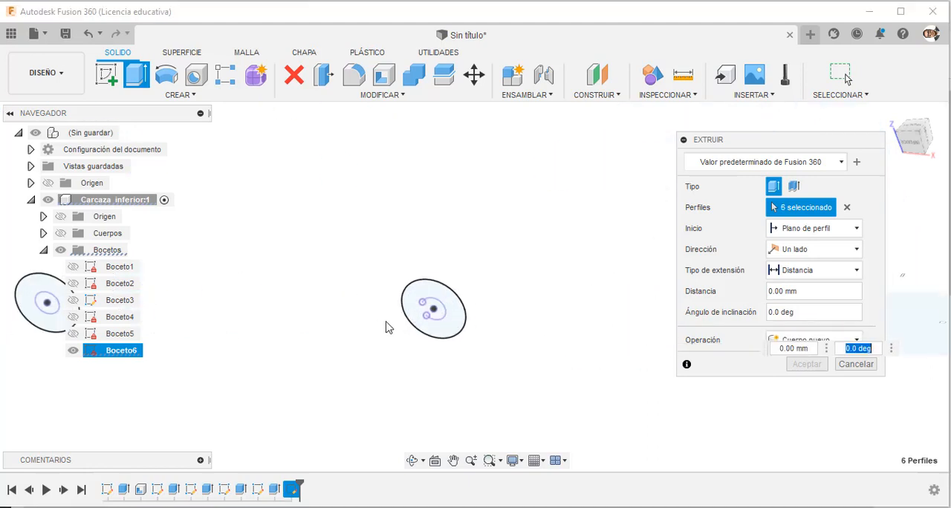
left_click(429, 311)
scroll(446, 349, "down", 5)
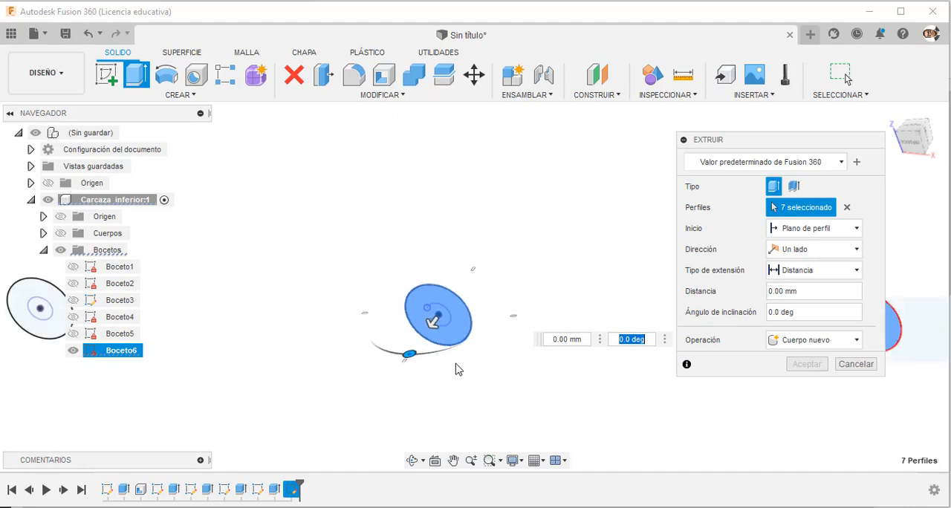
scroll(312, 358, "up", 5)
left_click(364, 362)
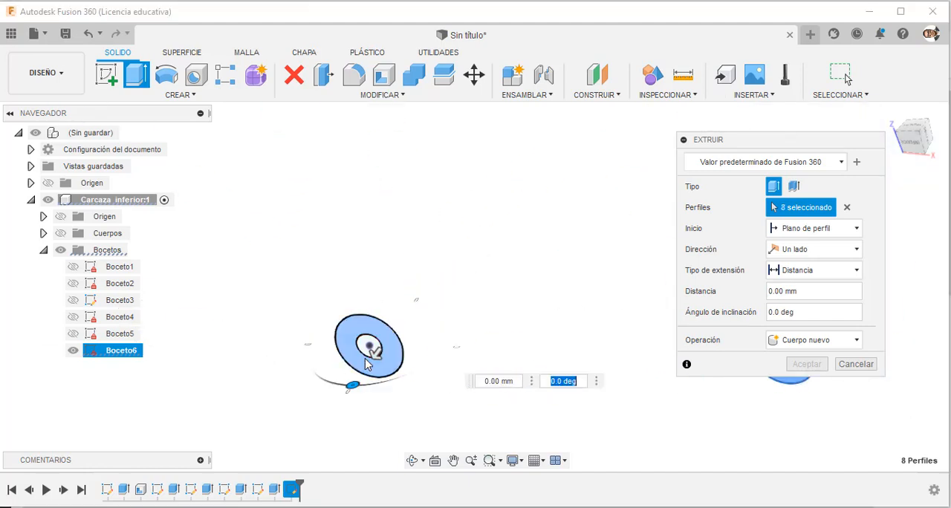
Show the bodies again and extrude the selected bolt boss profiles 70 mm away from the flange, joined to the casing.
scroll(394, 370, "down", 5)
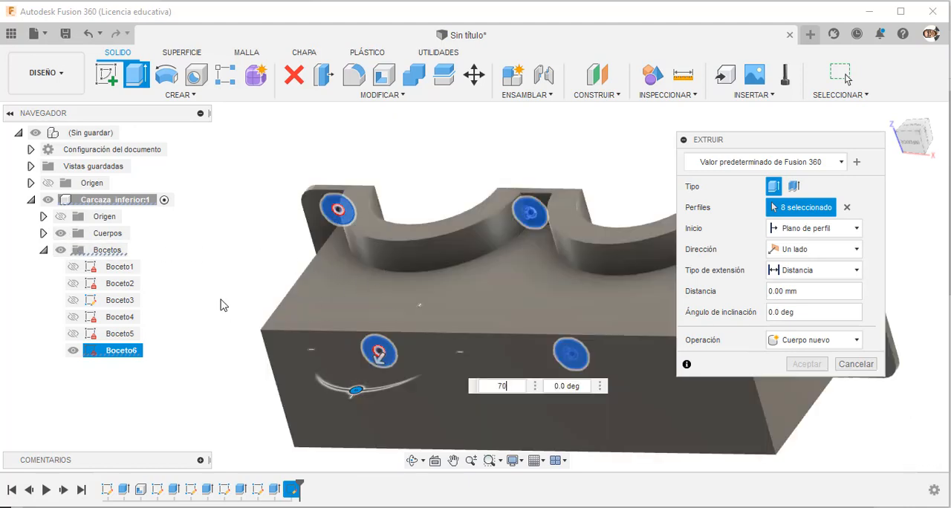
key("Return")
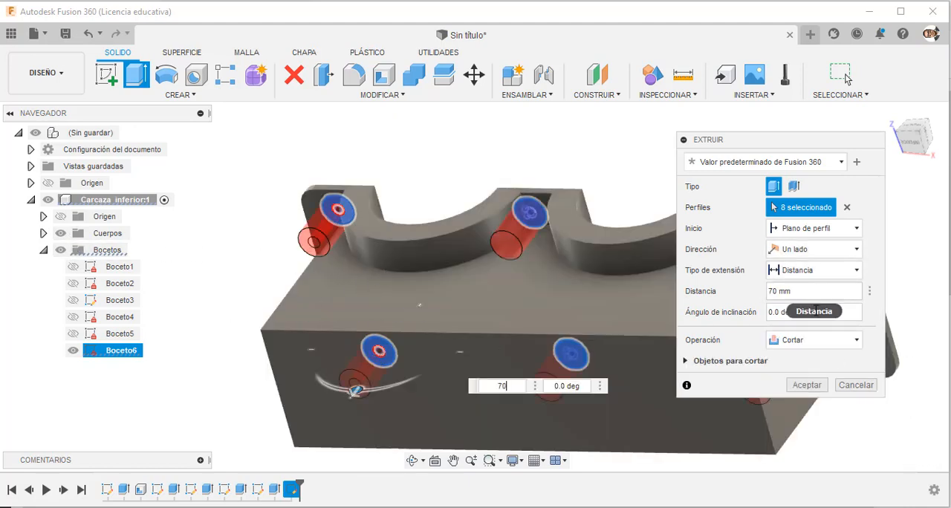
left_click(821, 341)
left_click(790, 358)
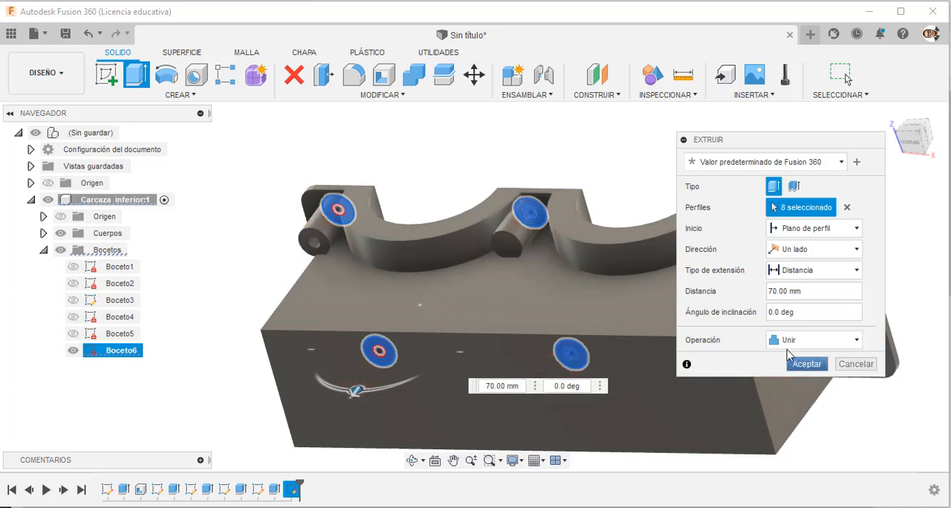
scroll(233, 232, "down", 4)
scroll(462, 265, "up", 1)
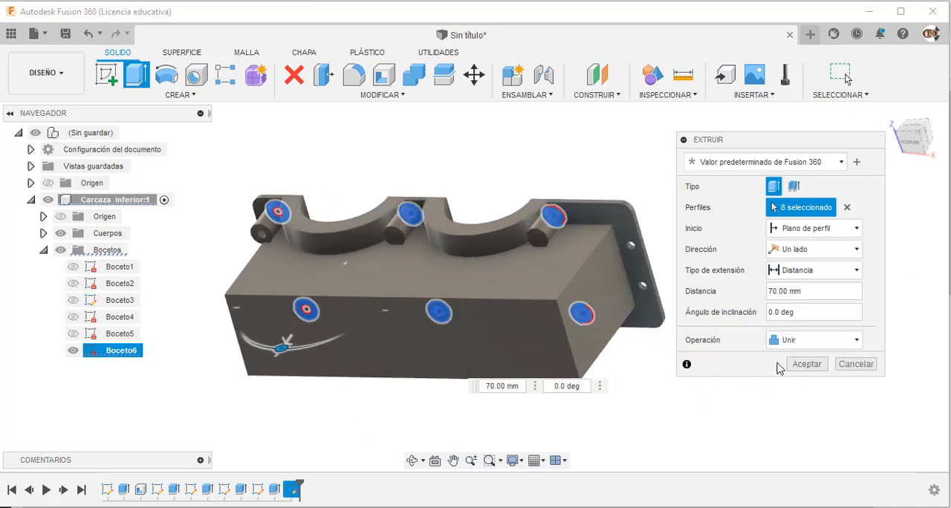
left_click(807, 365)
Create a new sketch on the flange's top face between the two bearing recesses.
middle_click_drag(664, 297, 614, 400, "shift")
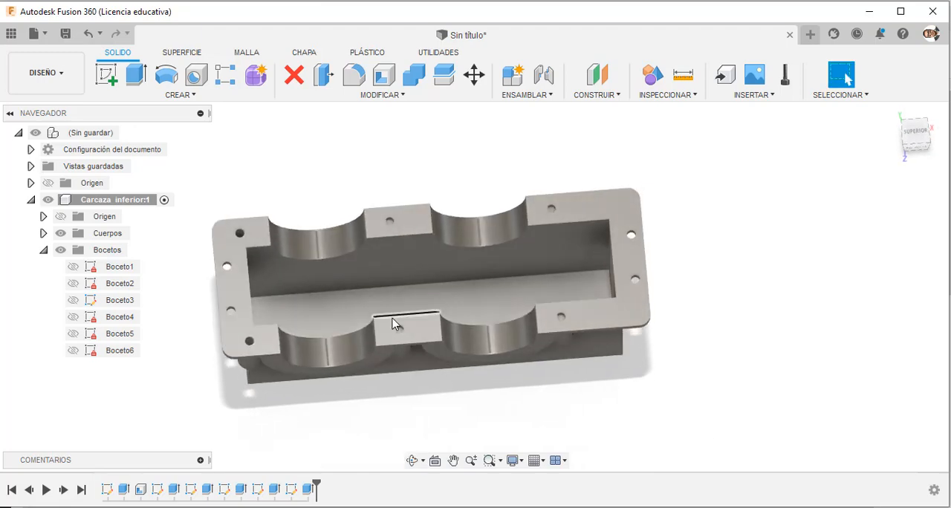
scroll(417, 334, "up", 1)
left_click(418, 335)
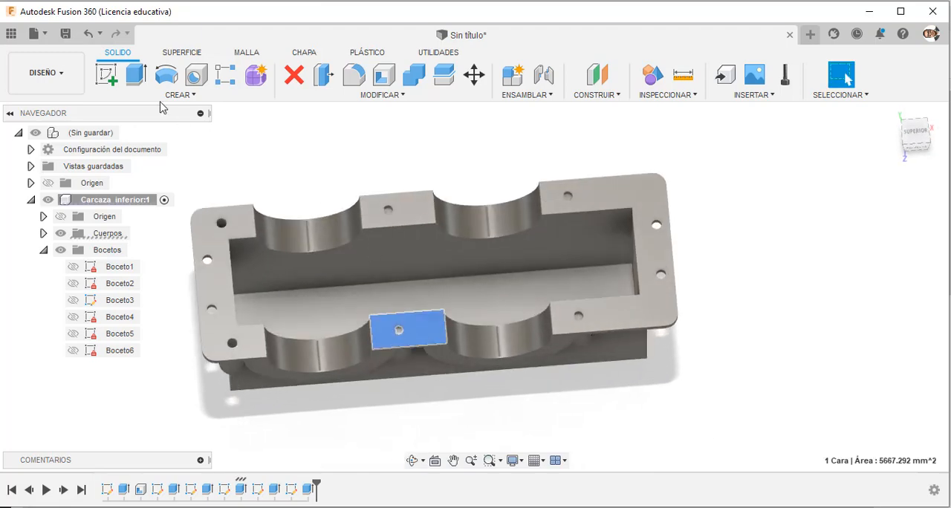
left_click(106, 74)
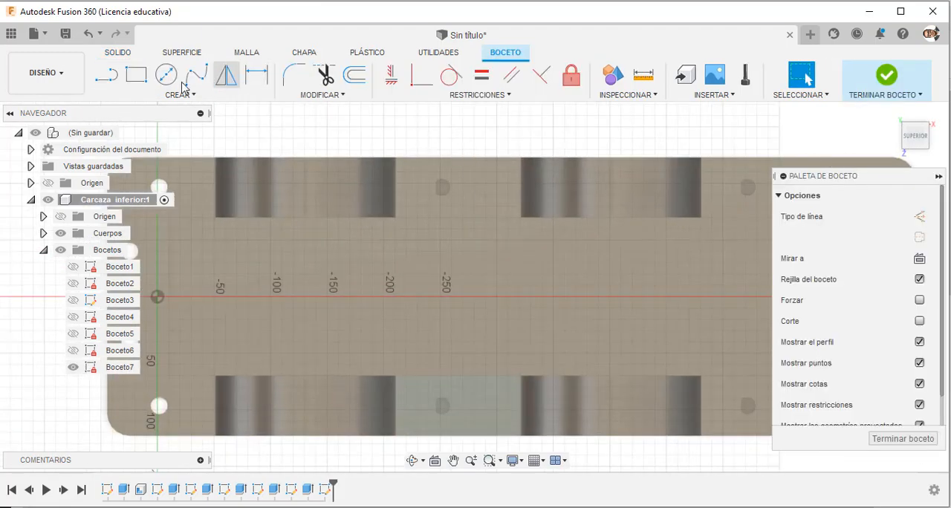
left_click(167, 75)
scroll(444, 189, "down", 3)
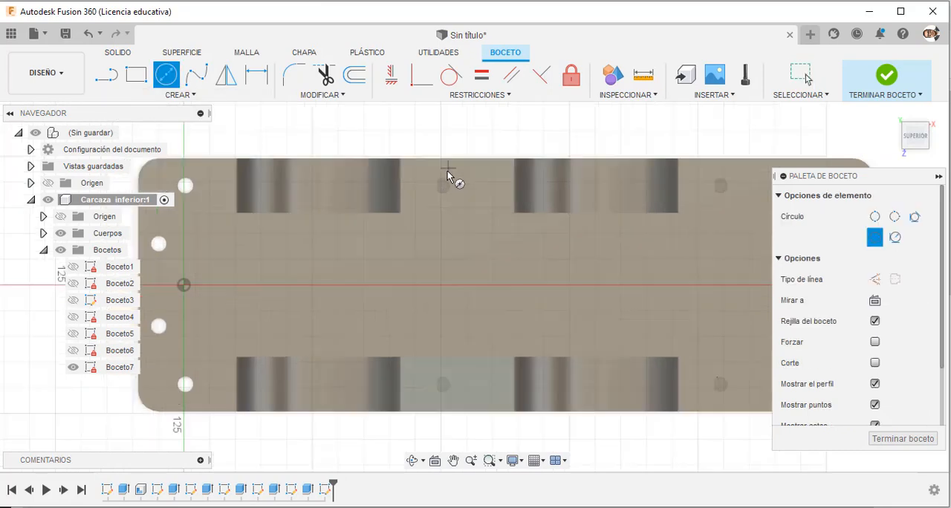
key("Escape")
key("p")
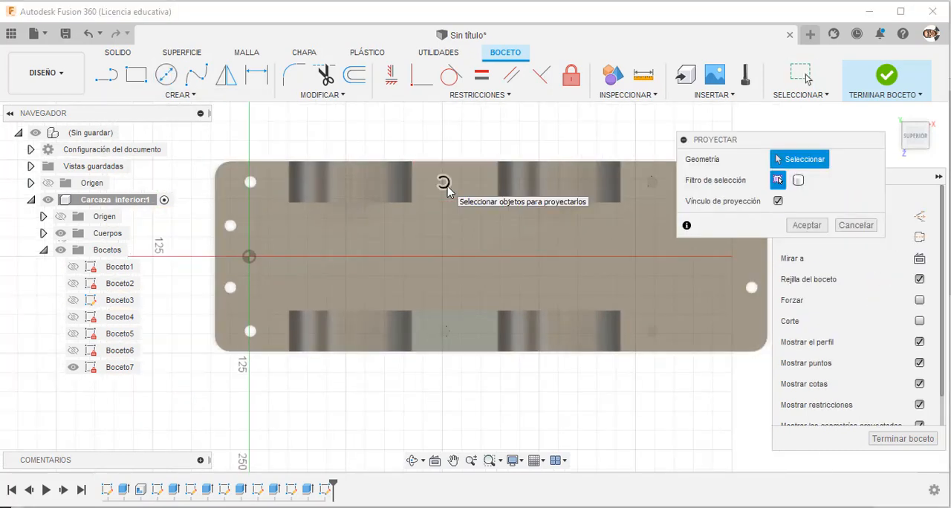
left_click(445, 184)
left_click(450, 330)
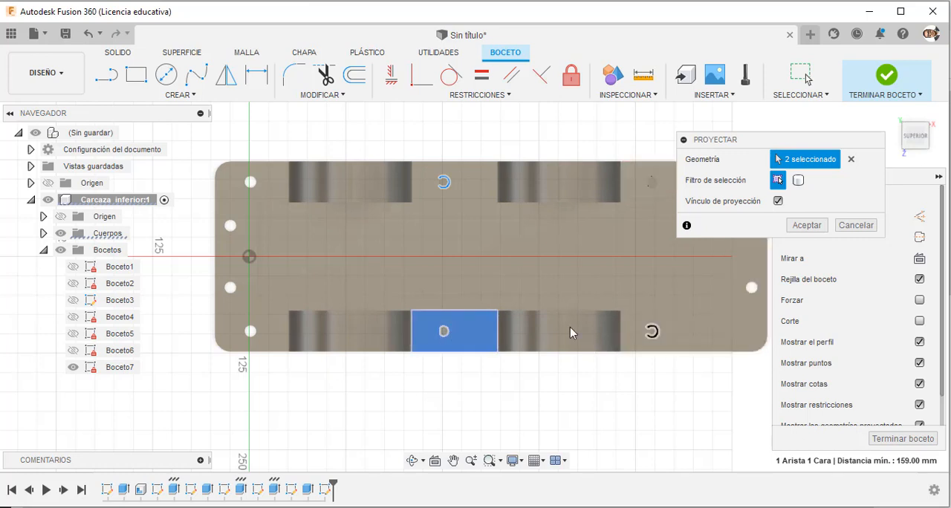
key("Return")
Project the edges of the four partly covered bolt holes along the flange's long sides into the sketch.
key("p")
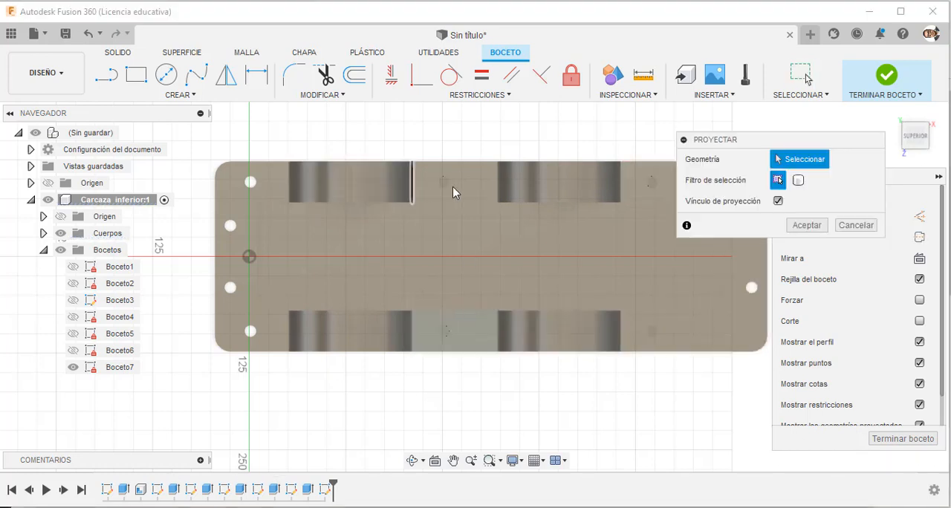
left_click(445, 183)
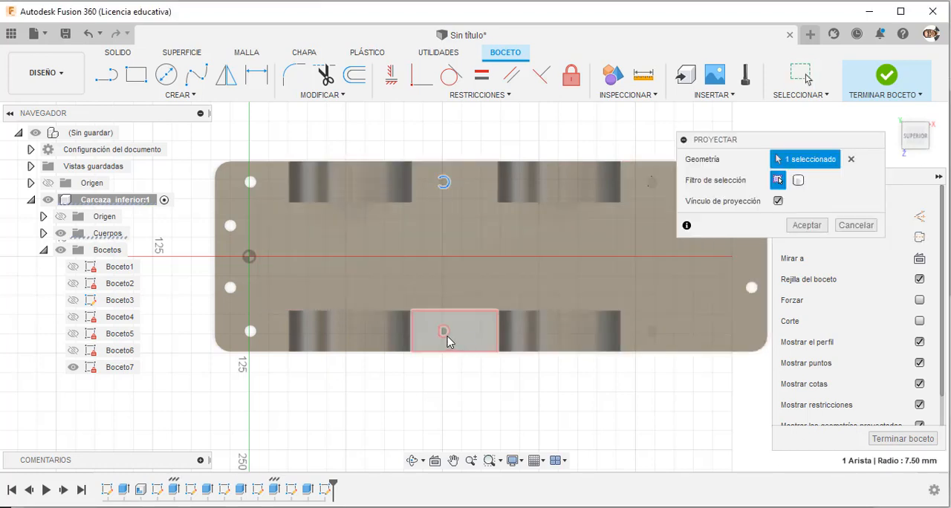
left_click(445, 334)
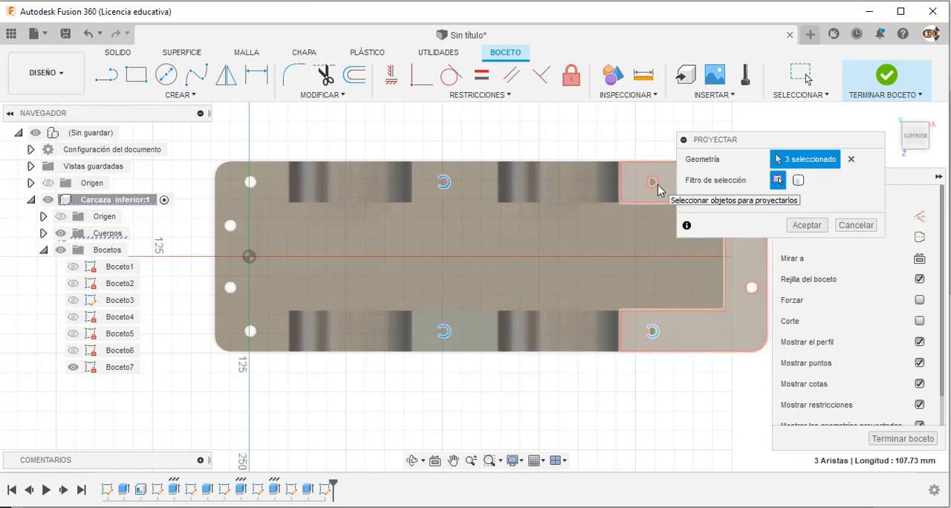
left_click(806, 226)
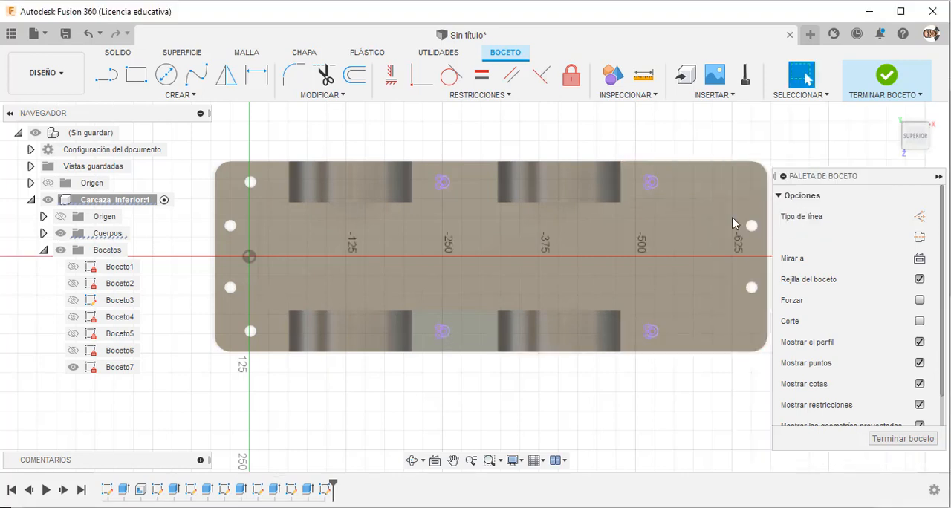
Draw a circle centred on the projected hole between the two recesses of one long side and dimension its diameter at 15 mm.
key("c")
scroll(416, 190, "up", 3)
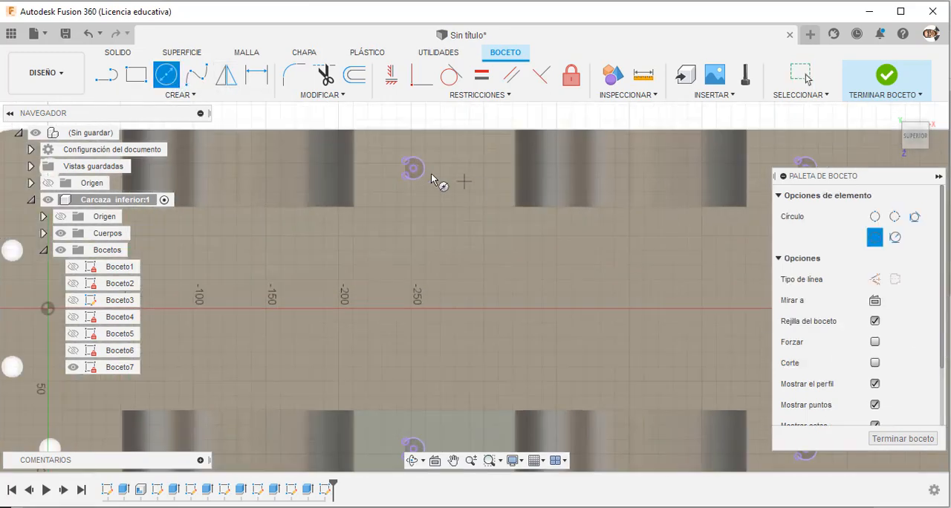
left_click(413, 169)
left_click(414, 179)
scroll(418, 170, "down", 2)
scroll(417, 170, "up", 3)
key("Escape")
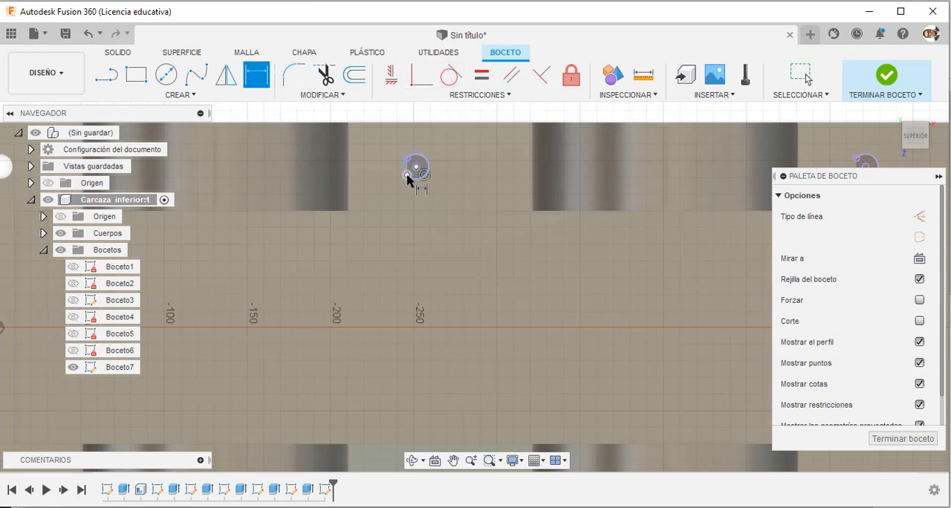
left_click(376, 189)
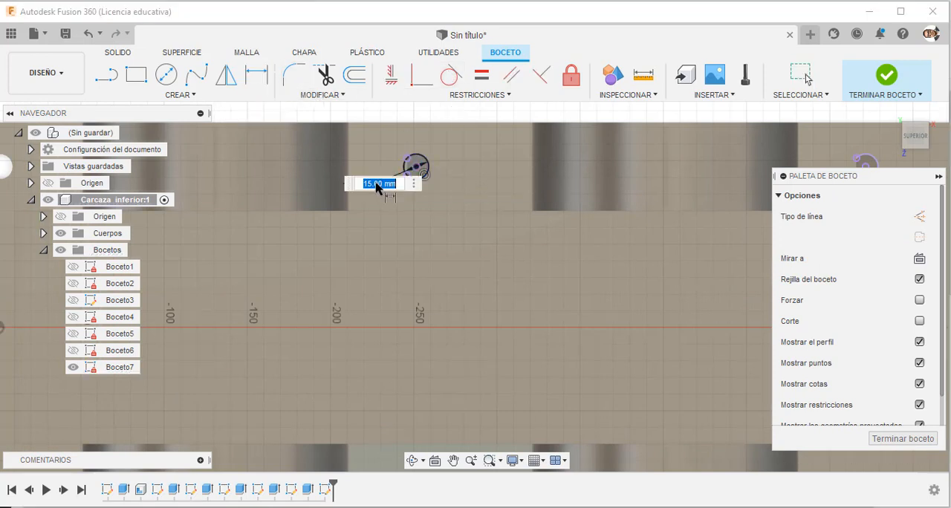
key("Return")
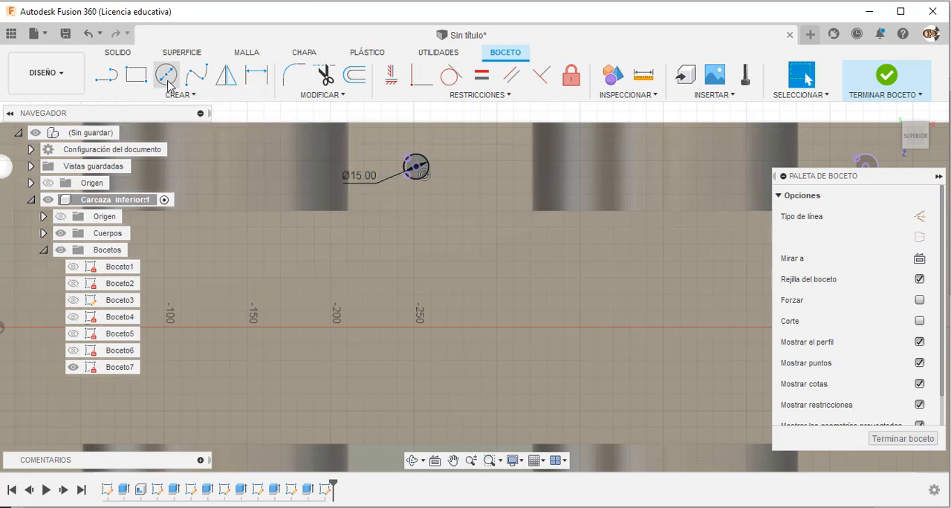
Draw 15 mm circles centred on the two projected holes beyond the second bearing recesses, one per long side.
left_click(168, 81)
scroll(291, 227, "down", 2)
scroll(664, 199, "up", 3)
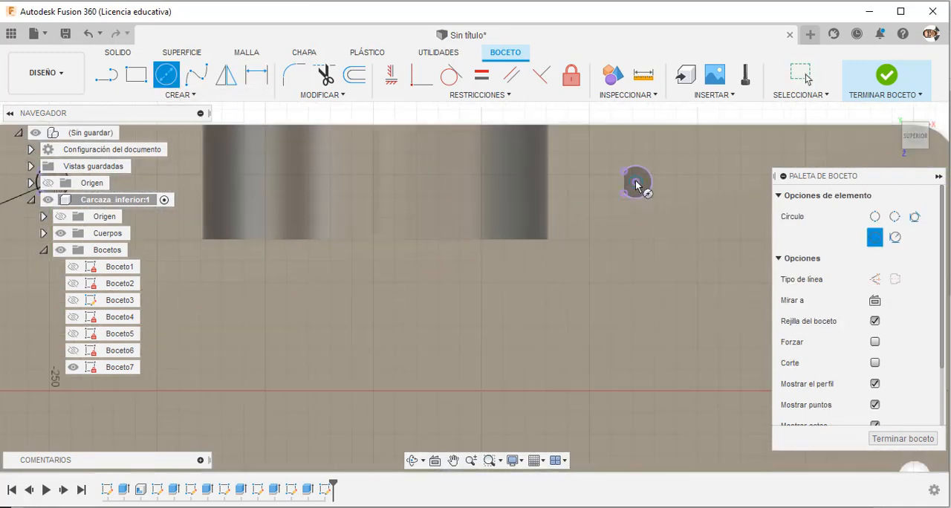
left_click(635, 181)
left_click(624, 197)
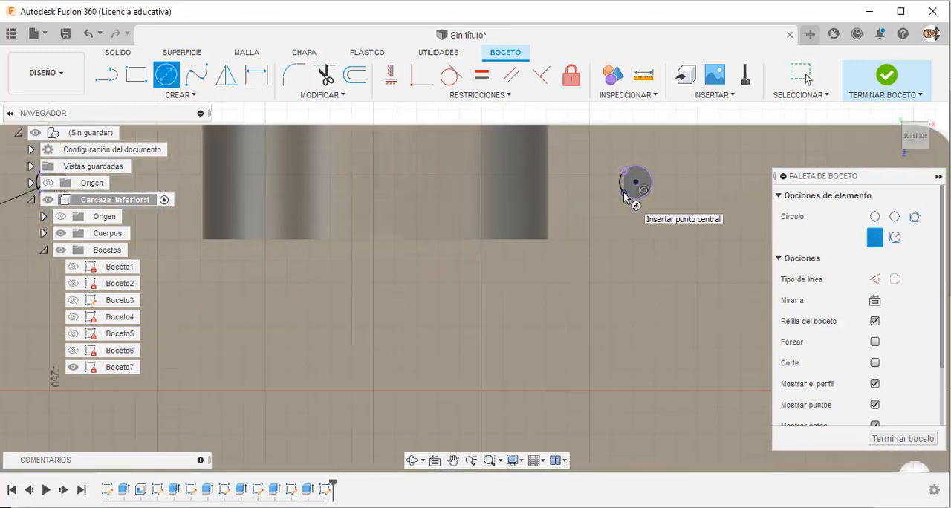
scroll(632, 187, "down", 2)
scroll(637, 444, "up", 2)
left_click(641, 425)
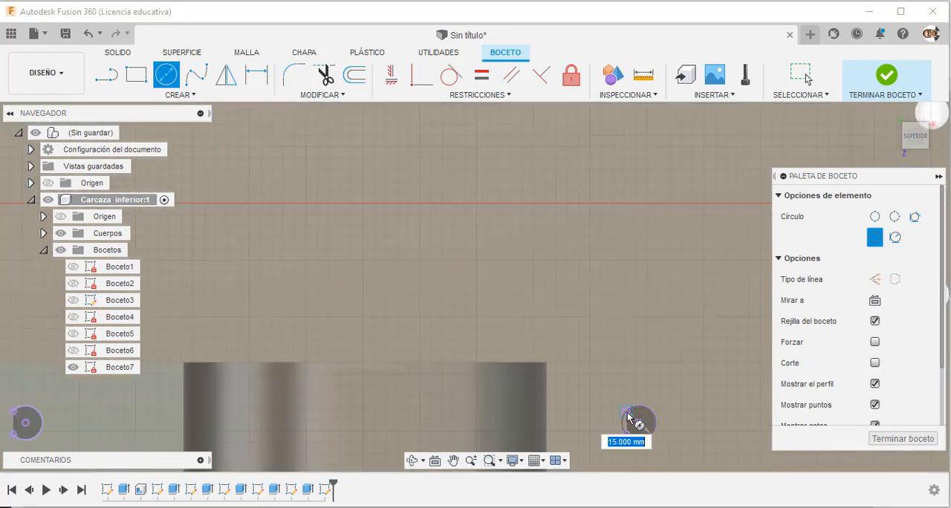
left_click(635, 418)
Draw a 15 mm circle on the remaining projected hole between the opposite side's recesses and finish the sketch.
scroll(635, 415, "down", 2)
scroll(294, 394, "up", 2)
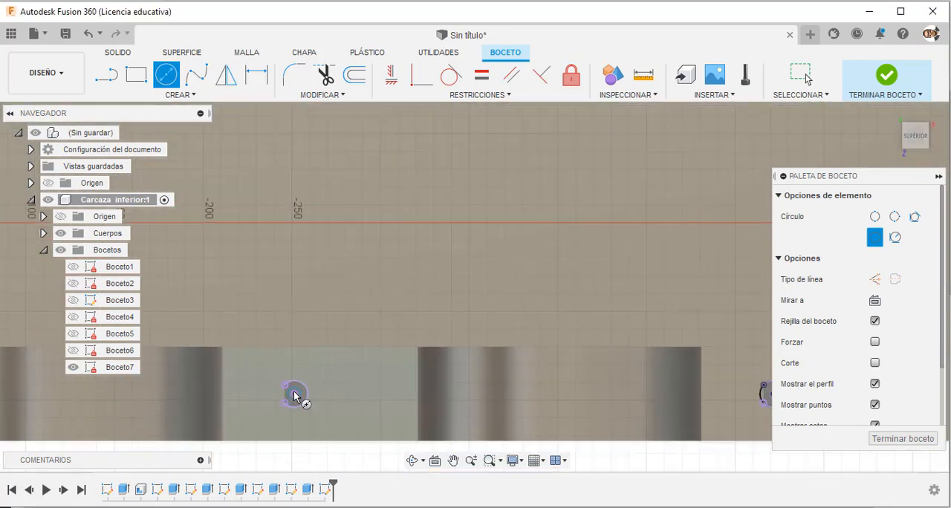
left_click(292, 395)
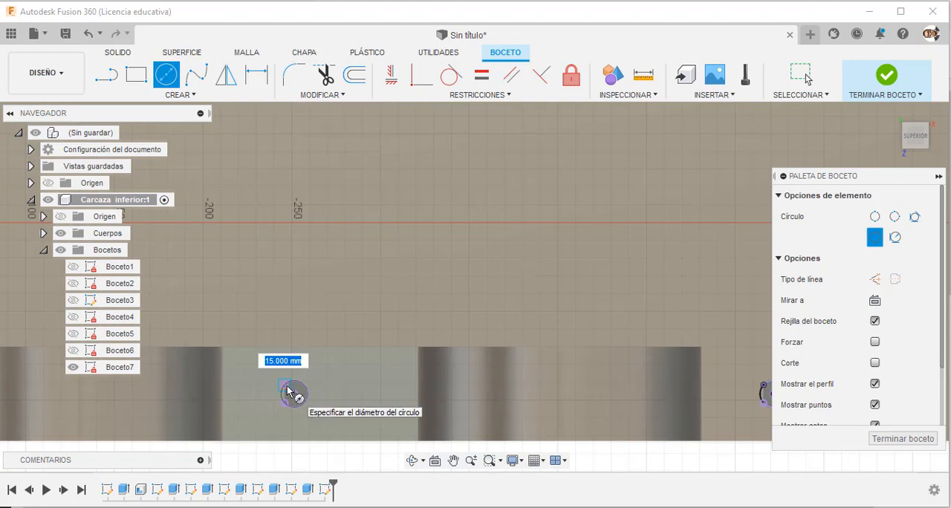
key("Return")
key("Escape")
scroll(476, 282, "down", 5)
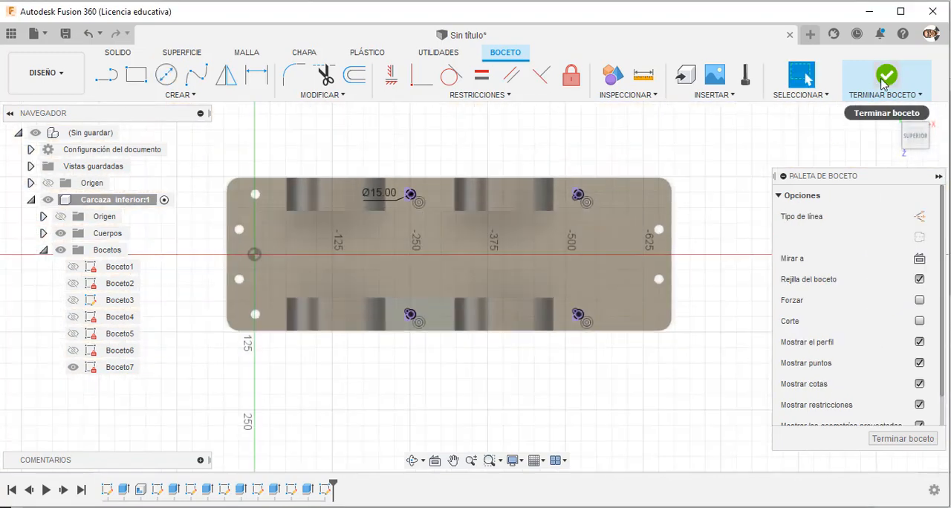
left_click(884, 78)
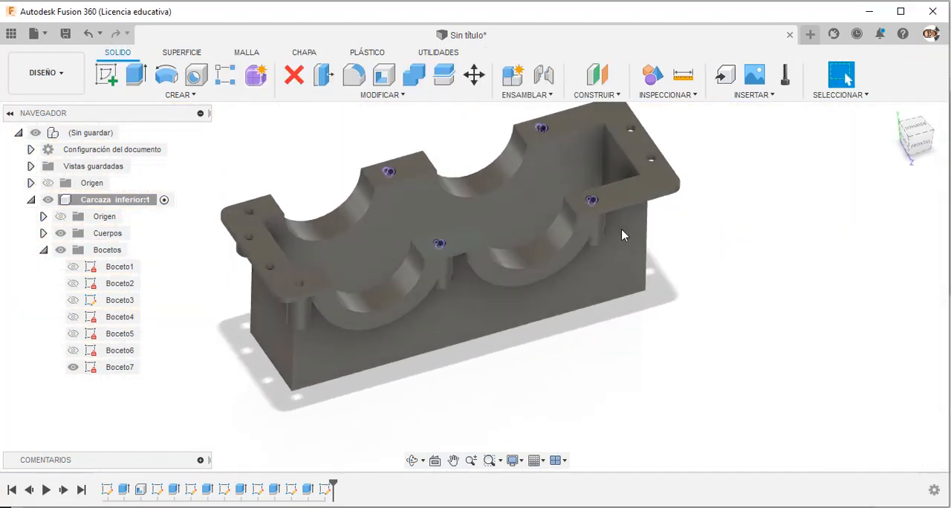
Hide the casing's bodies and start an Extrude with the two hole circles of the rear long side.
left_click(60, 235)
scroll(396, 171, "up", 6)
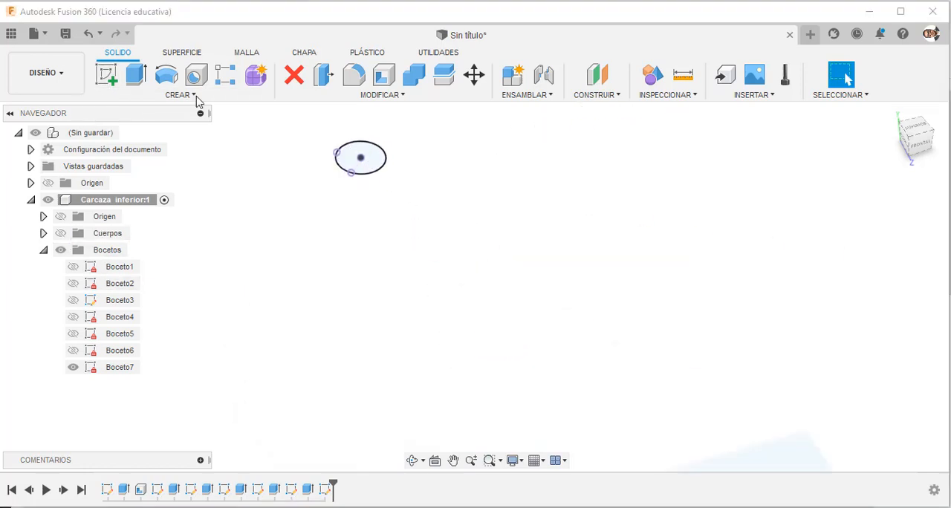
left_click(135, 76)
left_click(319, 170)
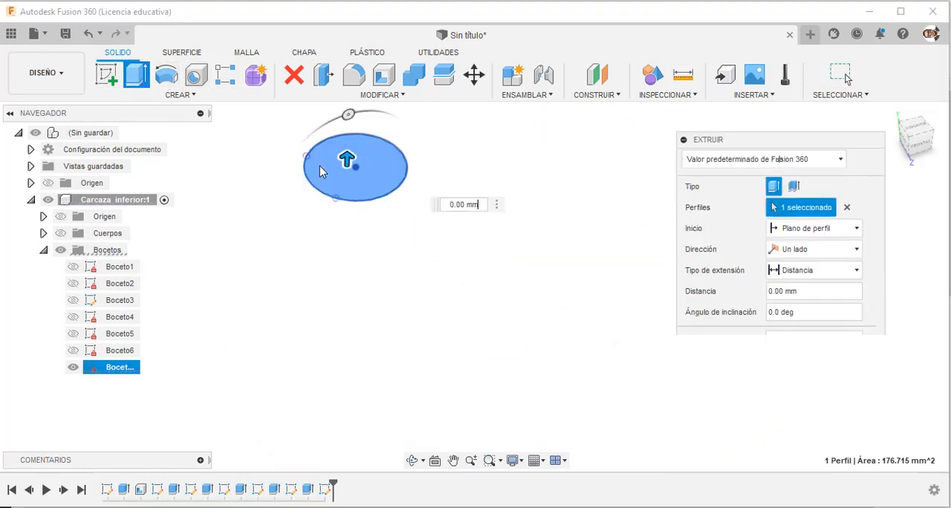
scroll(327, 235, "down", 5)
scroll(571, 171, "up", 6)
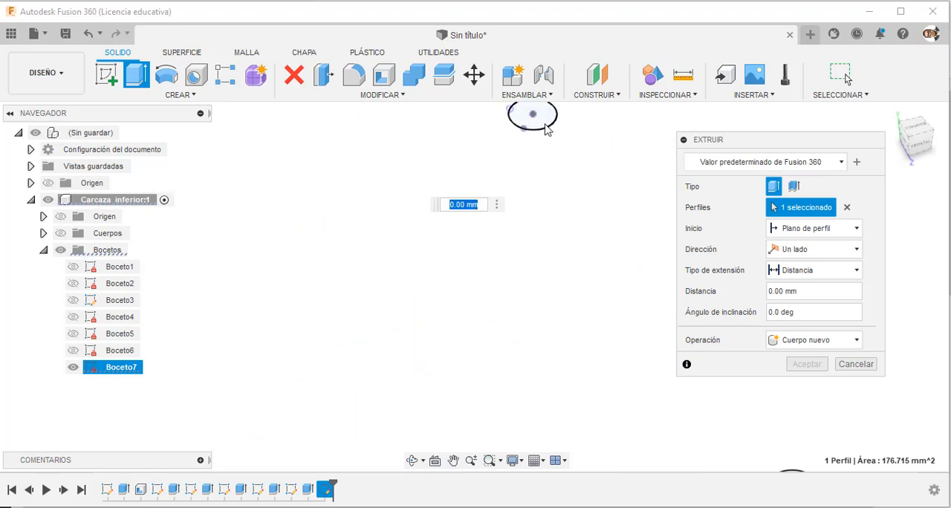
left_click(543, 127)
Add all regions of the two front long side hole circles to the Extrude profiles.
scroll(543, 127, "down", 5)
scroll(331, 383, "up", 5)
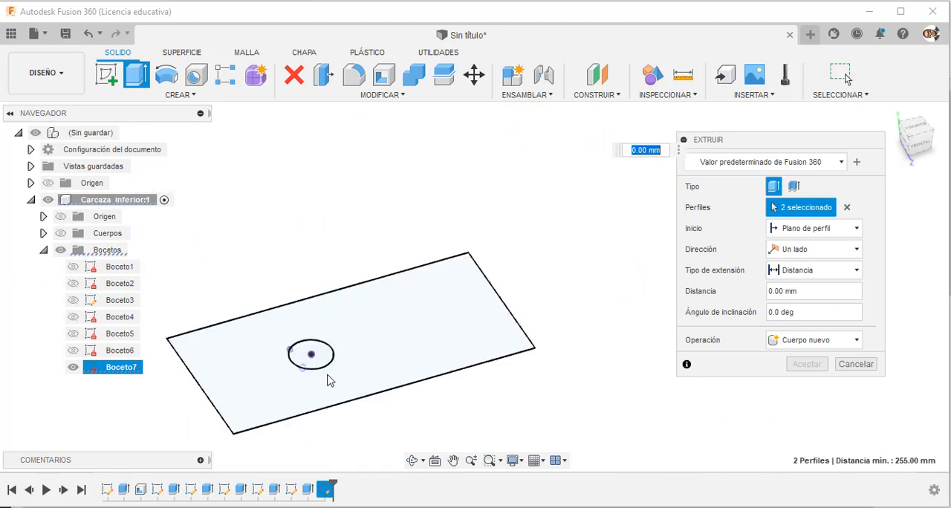
left_click(327, 357)
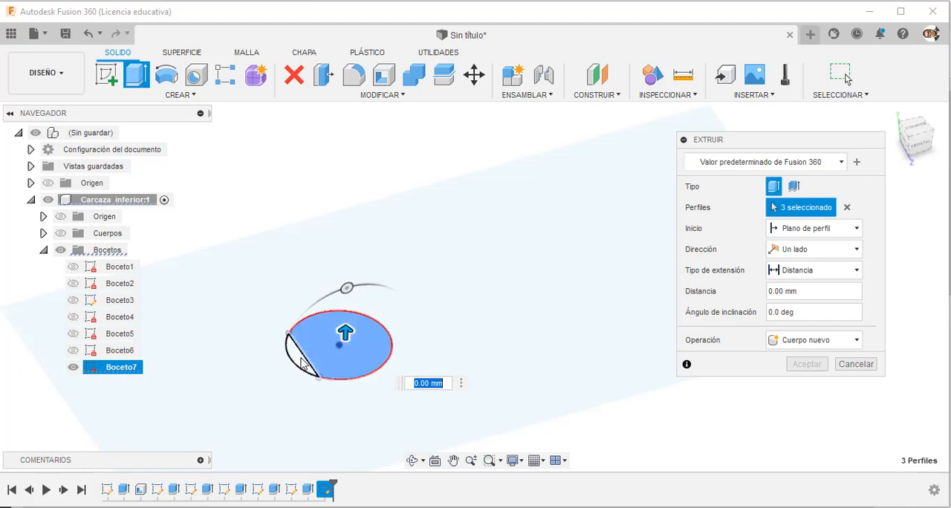
left_click(300, 358)
scroll(297, 350, "down", 3)
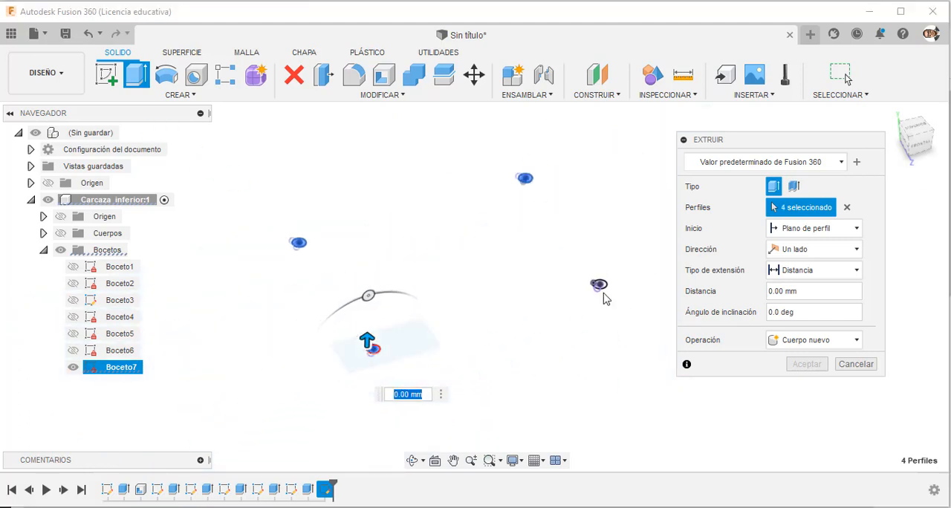
scroll(611, 285, "up", 8)
left_click(497, 284)
scroll(498, 285, "down", 5)
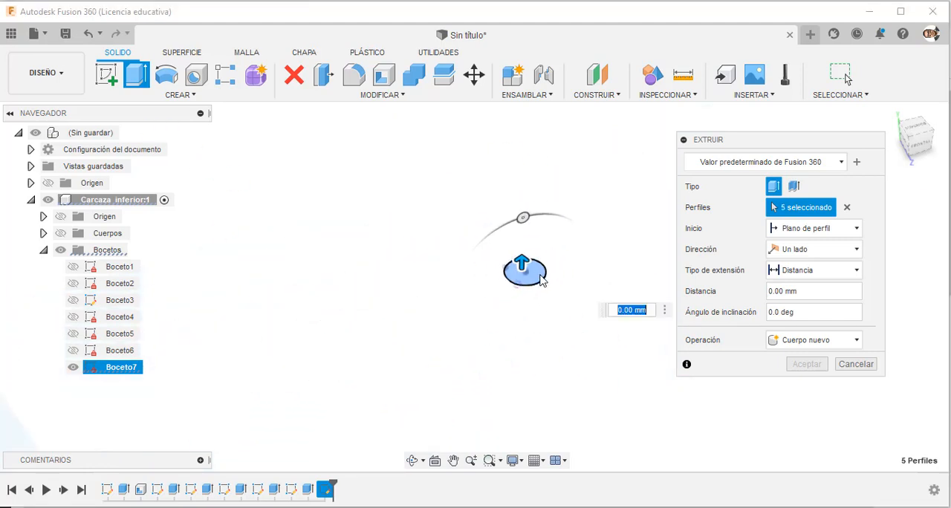
Show the bodies again and cut the selected hole circles 100 mm down through the flange and bolt bosses.
left_click(61, 233)
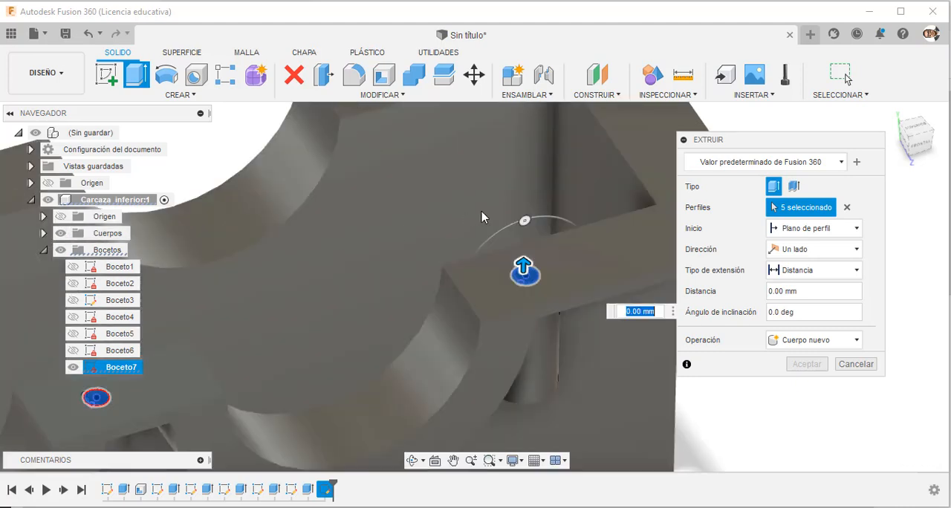
left_click_drag(511, 275, 523, 321)
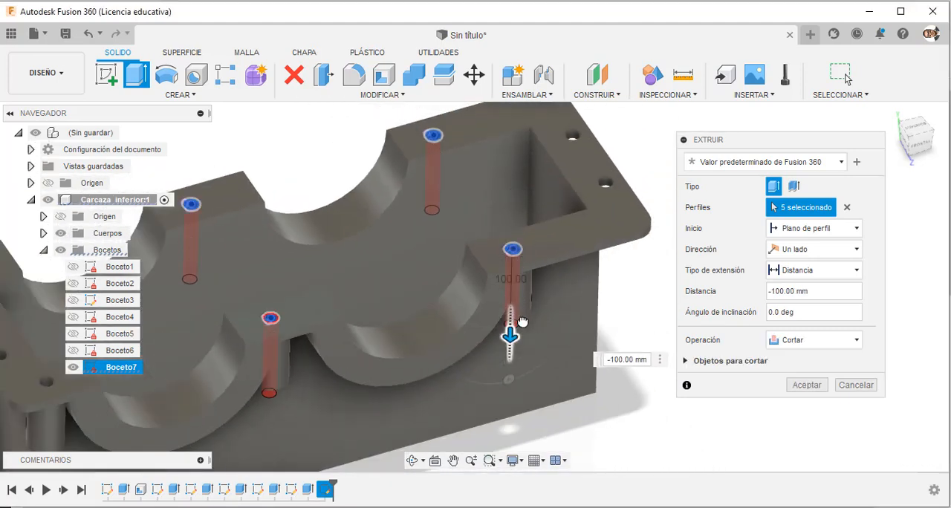
left_click(806, 385)
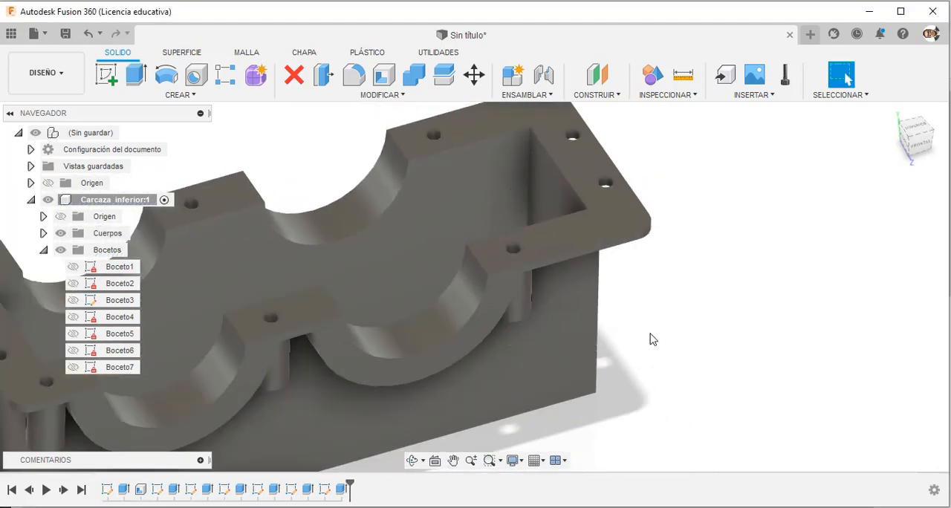
Apply the yellow rough powder coat paint appearance, Recubrimiento de polvo - Rugoso (amarillo), to the Carcaza inferior component.
middle_click_drag(651, 335, 656, 270, "shift")
scroll(698, 199, "down", 5)
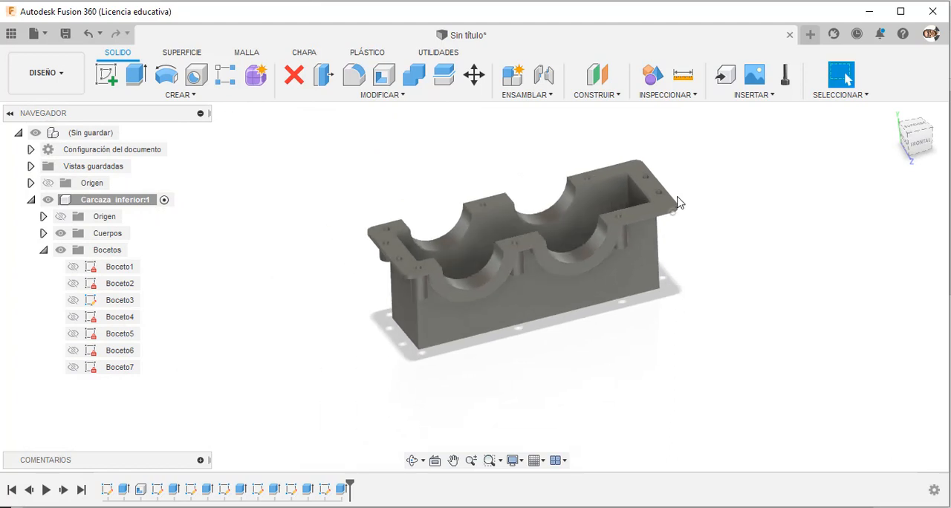
middle_click_drag(677, 205, 706, 202, "shift")
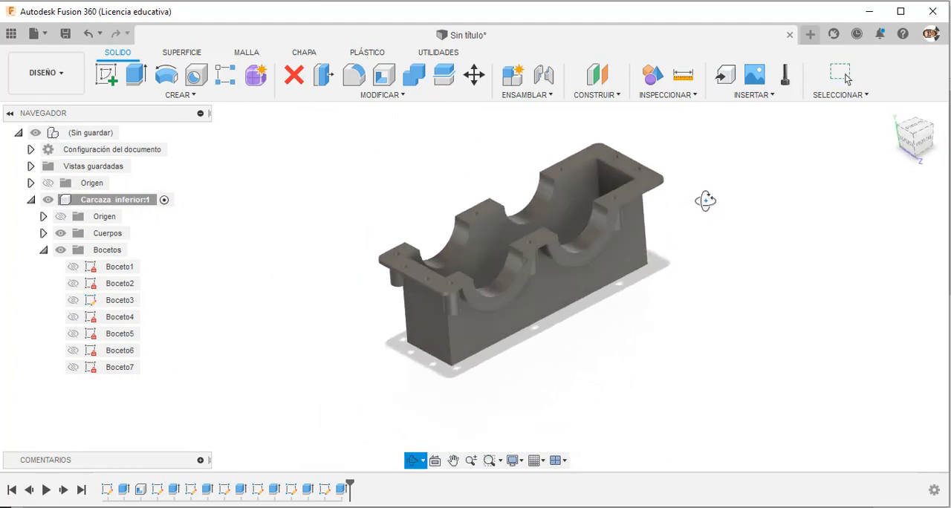
right_click(116, 201)
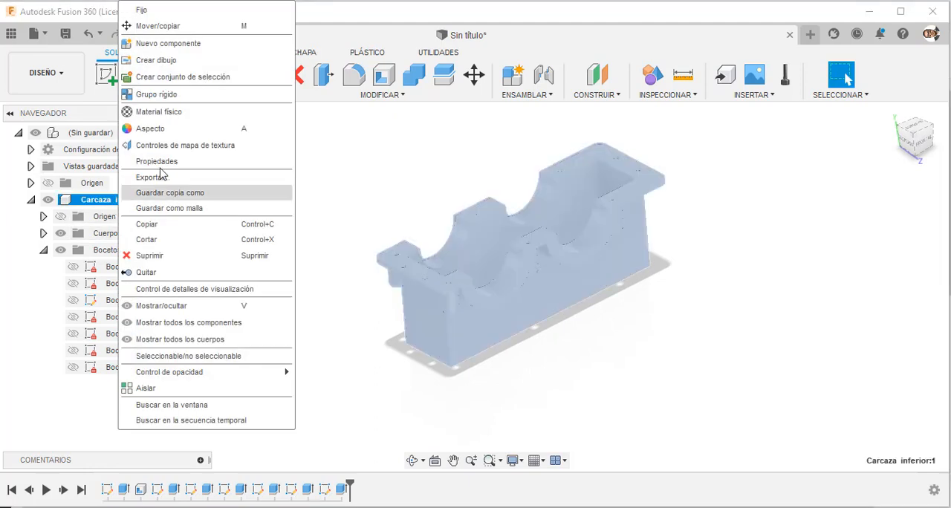
left_click(165, 128)
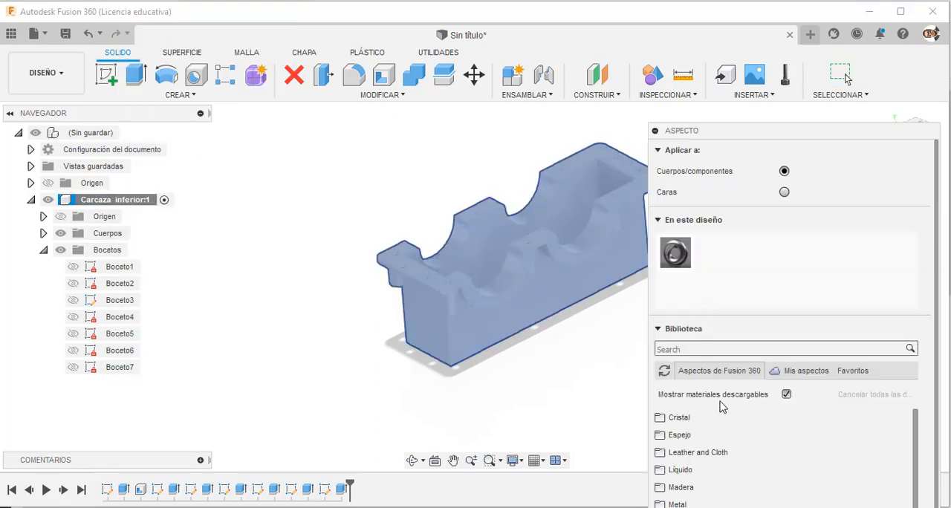
scroll(722, 407, "down", 3)
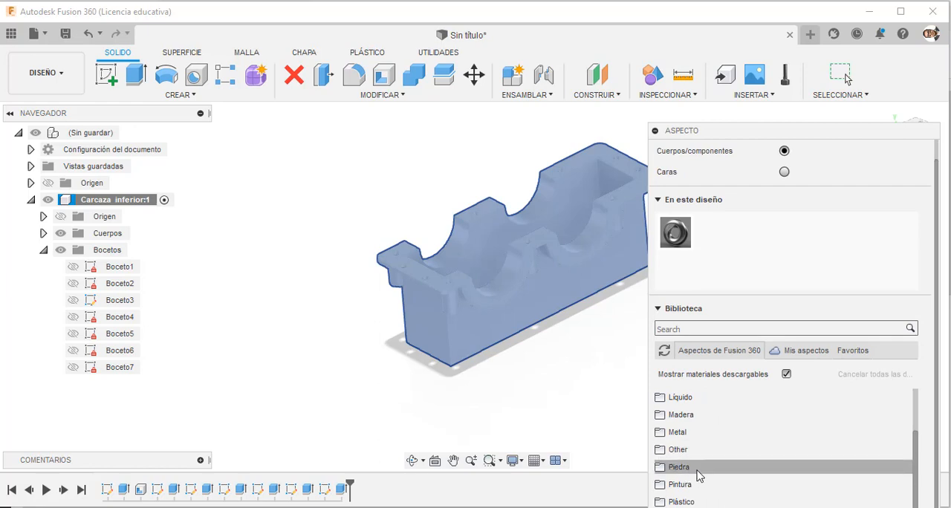
left_click(694, 483)
scroll(704, 413, "down", 3)
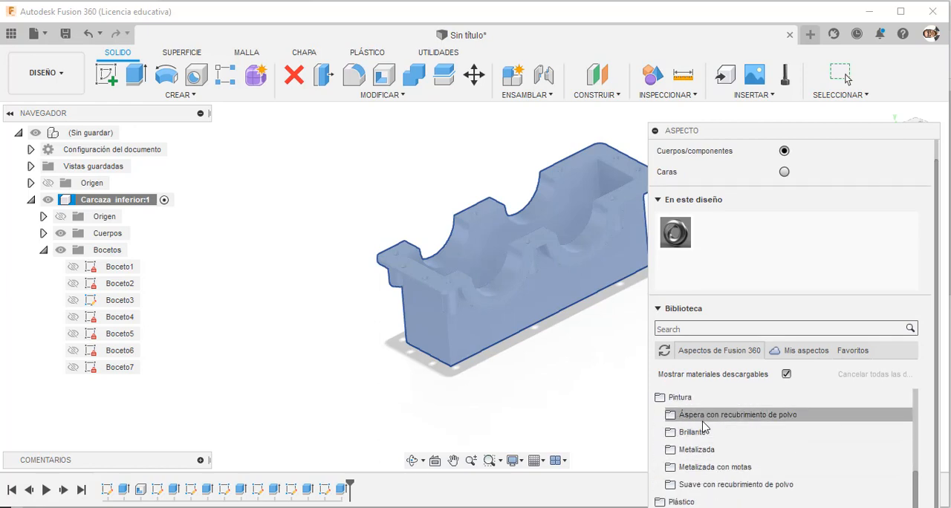
left_click(704, 417)
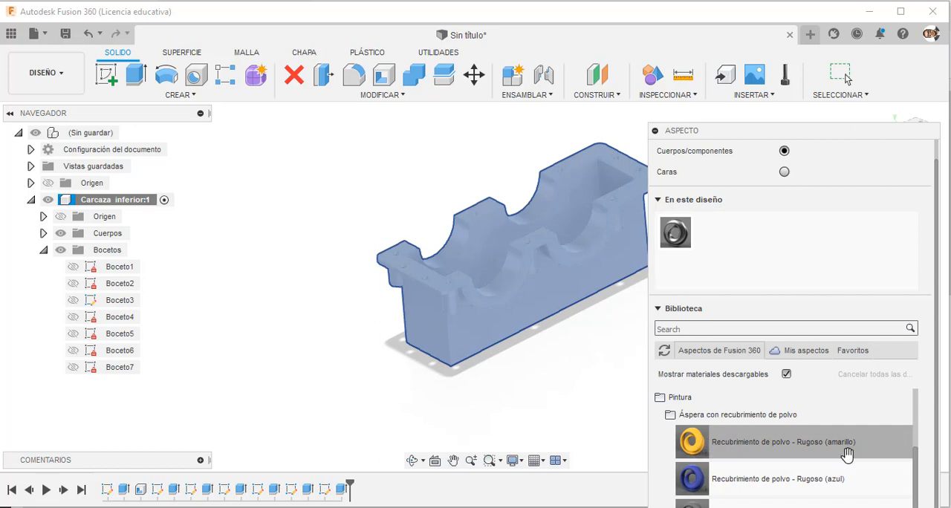
left_click_drag(708, 446, 520, 331)
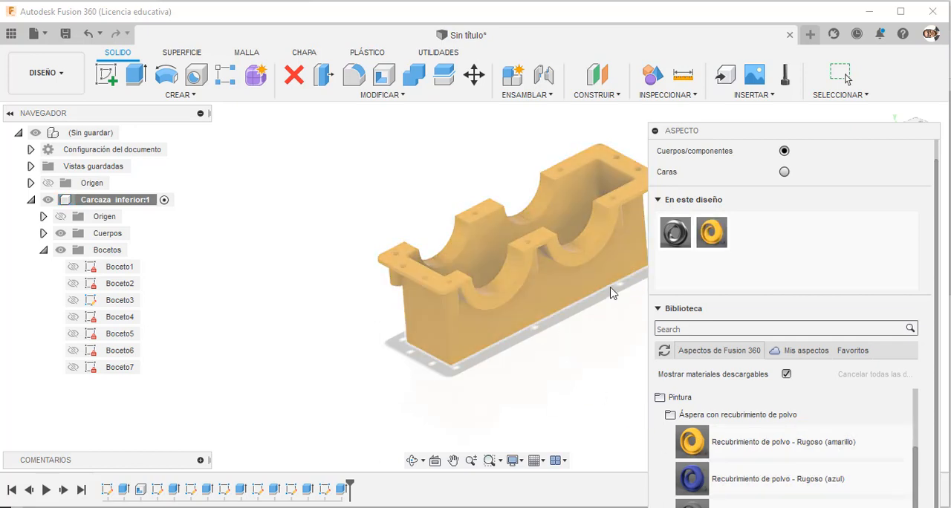
Examine the painted casing's bearing recesses, bolt holes and bosses, and the flange corner up close.
scroll(592, 292, "down", 3)
scroll(628, 222, "up", 4)
scroll(629, 219, "up", 3)
scroll(320, 261, "down", 3)
scroll(475, 232, "up", 6)
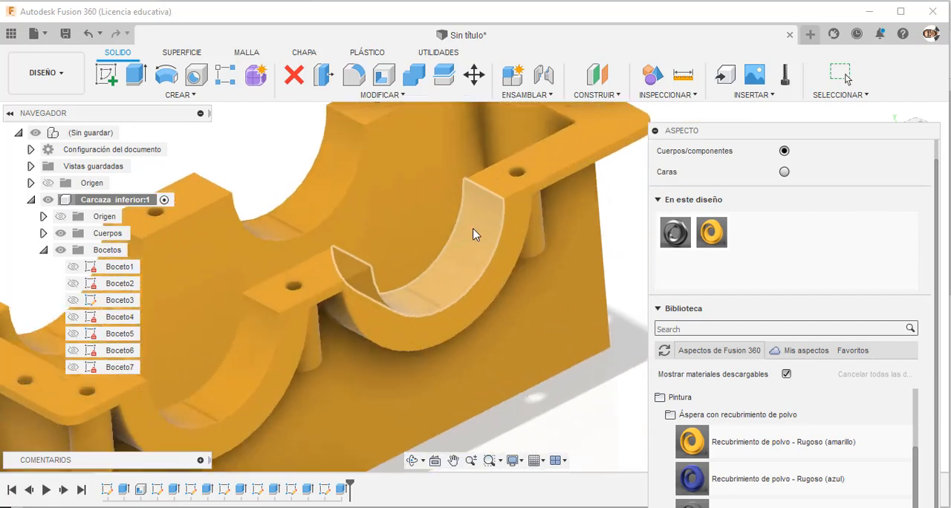
scroll(547, 210, "down", 5)
middle_click_drag(446, 346, 580, 197, "shift")
scroll(542, 234, "up", 5)
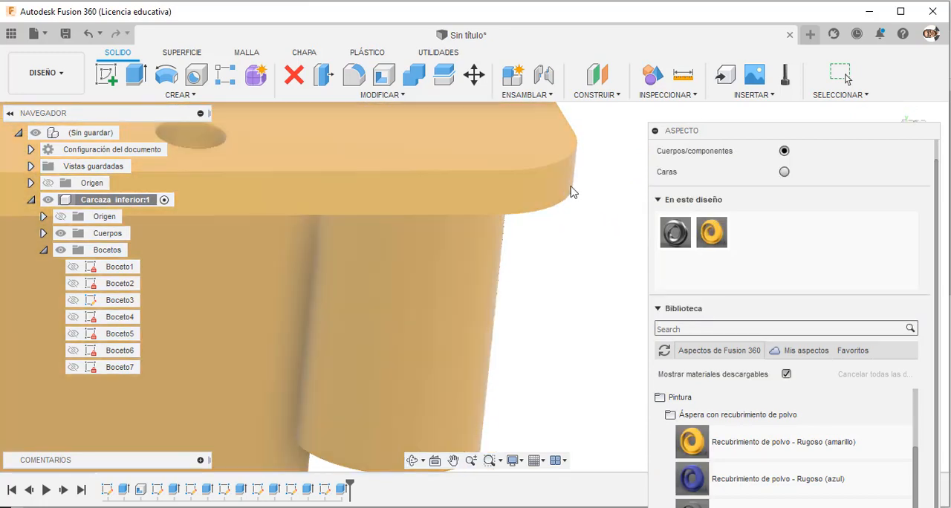
List the stainless steel (Acero inoxidable) metal appearances and switch the appearance assignment to individual faces.
scroll(554, 179, "up", 4)
scroll(383, 206, "up", 3)
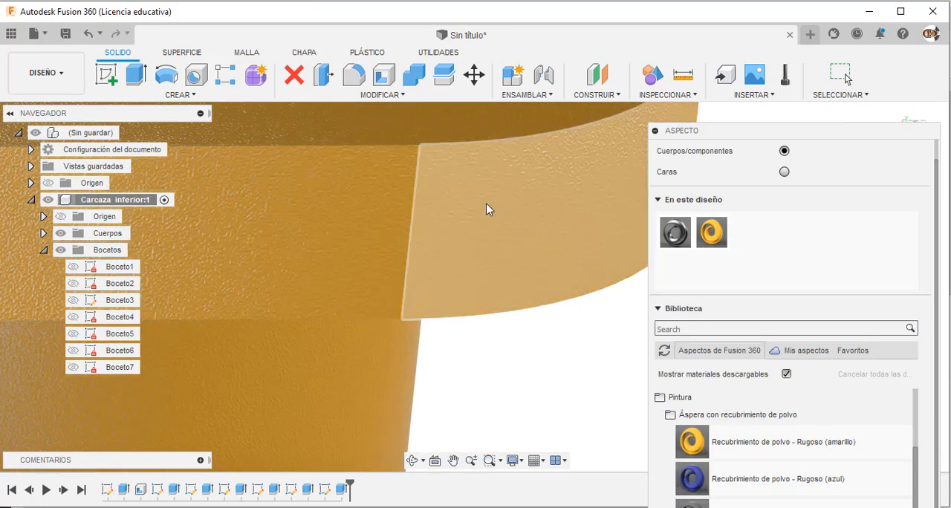
scroll(446, 238, "down", 6)
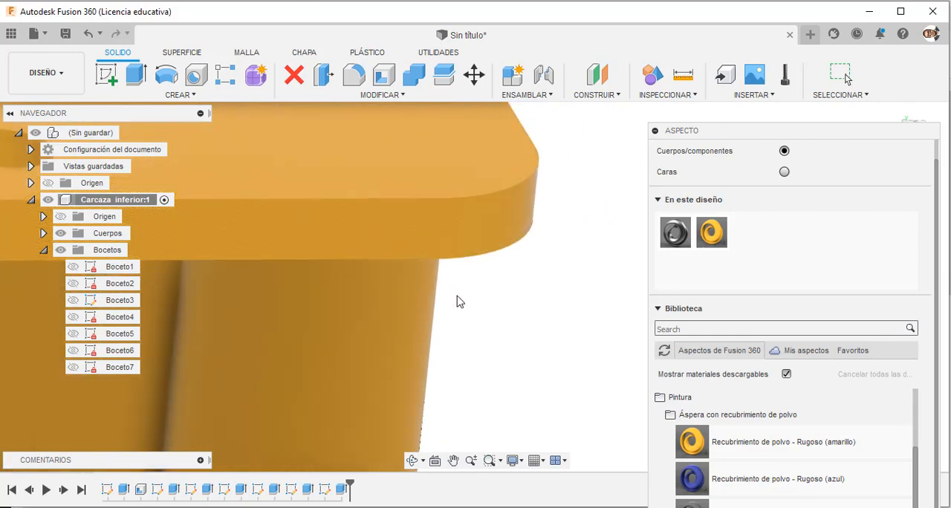
middle_click_drag(484, 315, 616, 223, "shift")
scroll(468, 335, "down", 6)
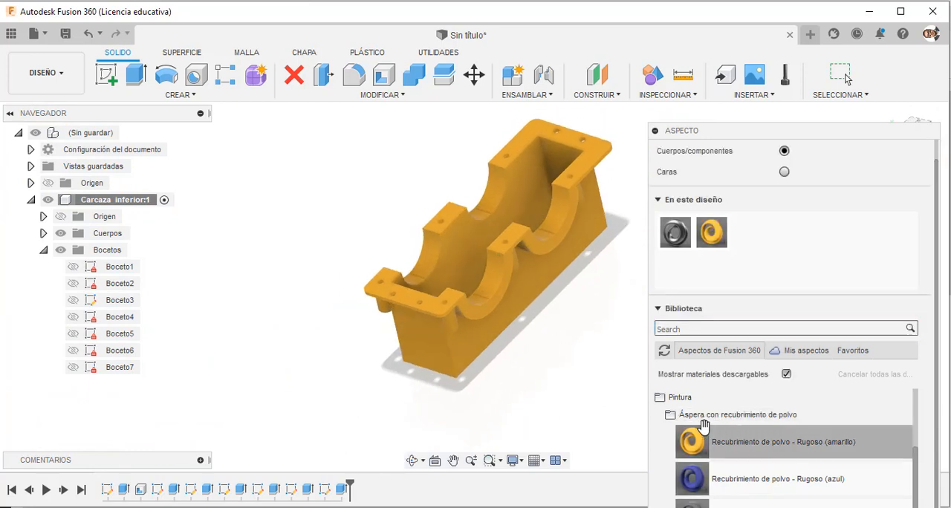
left_click(679, 414)
left_click(682, 401)
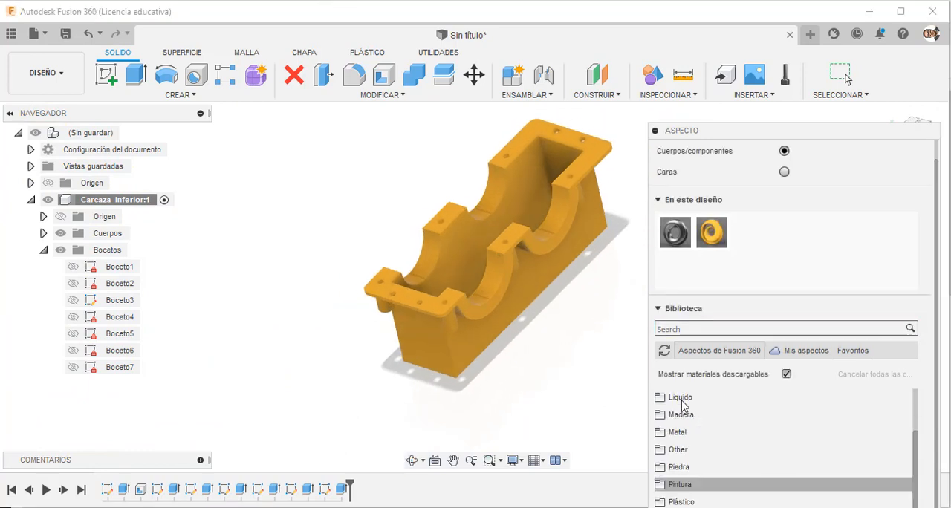
left_click(678, 432)
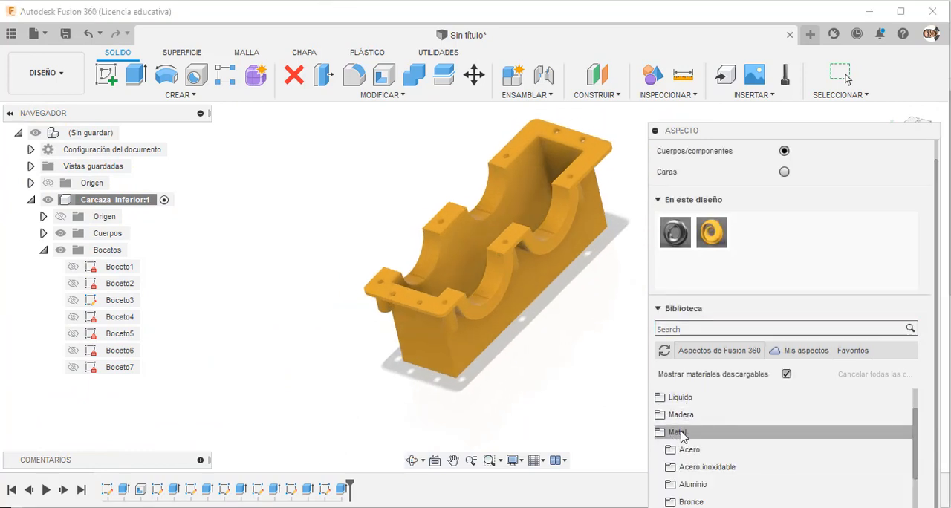
scroll(675, 434, "down", 1)
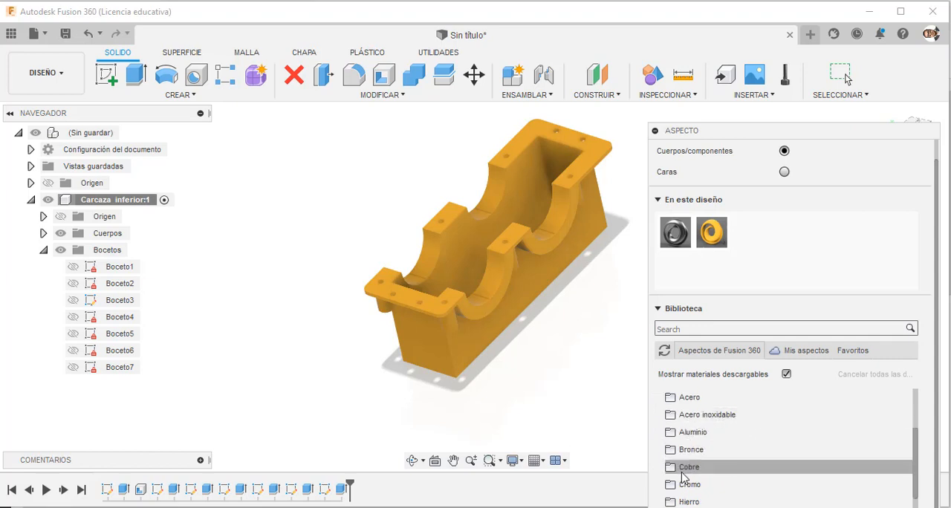
left_click(695, 415)
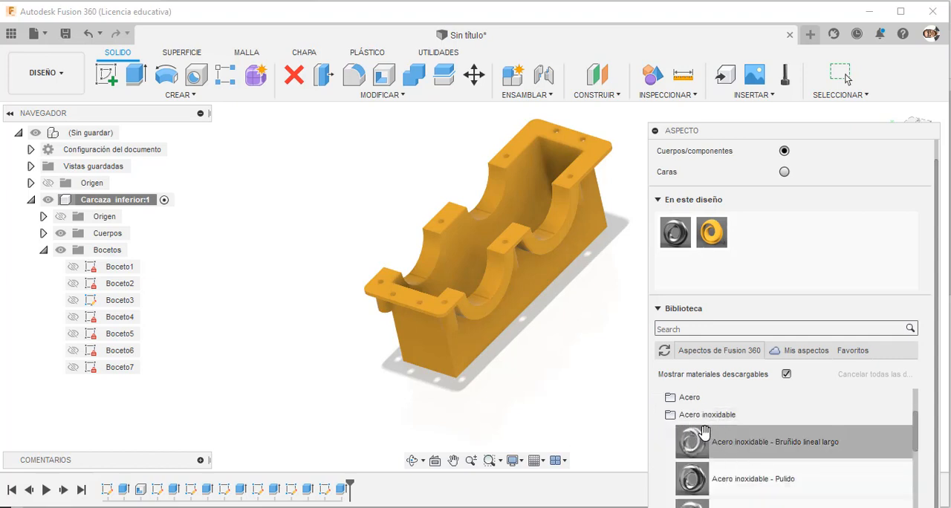
left_click(784, 172)
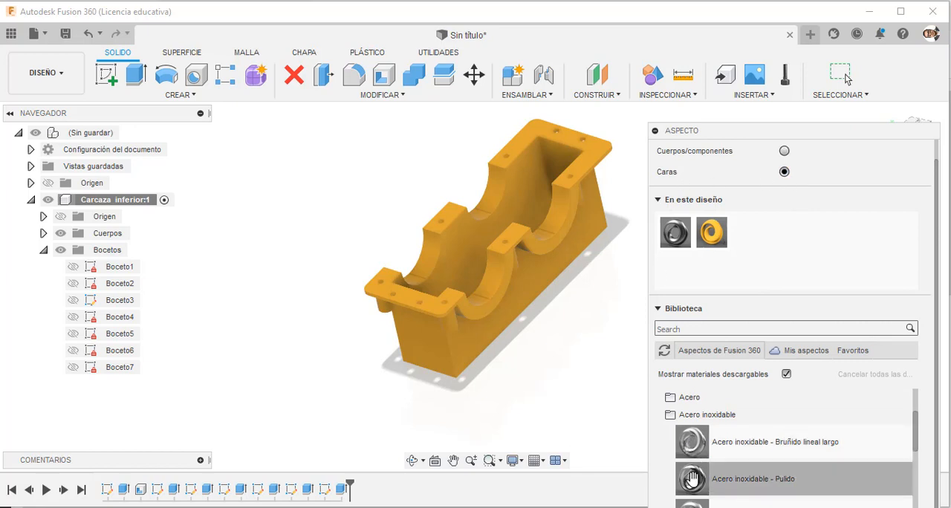
Apply Acero inoxidable - Pulido to the front side's two bearing recess faces and its adjoining middle and end flange top faces.
left_click_drag(692, 479, 506, 295)
scroll(476, 240, "up", 4)
scroll(476, 240, "up", 2)
scroll(509, 309, "down", 4)
scroll(552, 227, "up", 5)
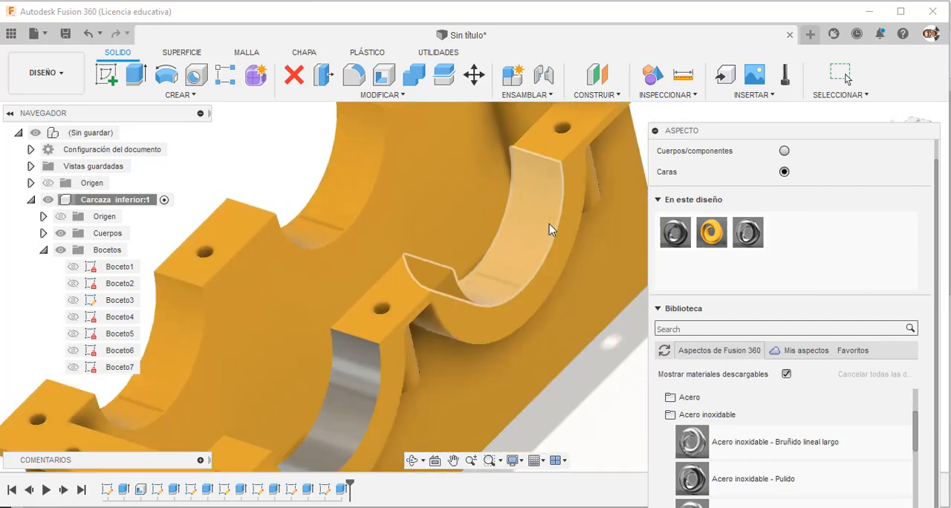
left_click_drag(692, 467, 530, 284)
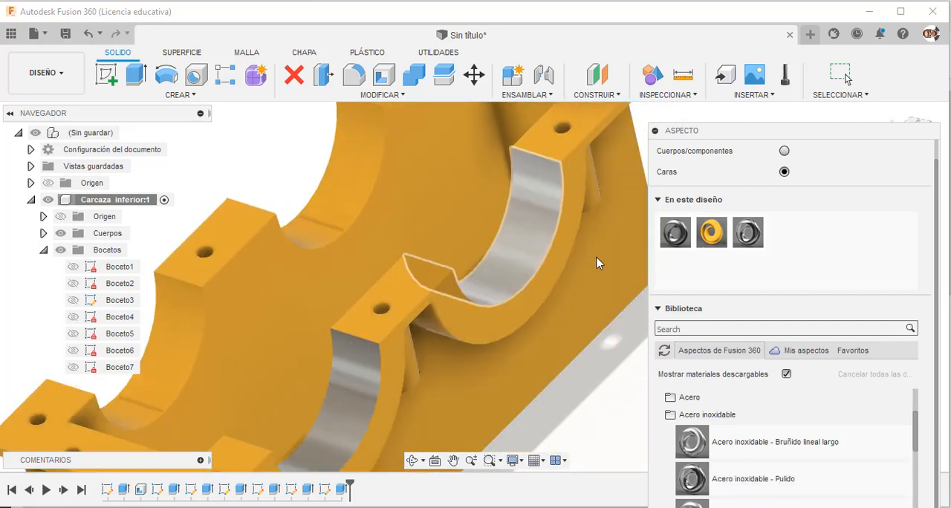
left_click_drag(754, 234, 427, 289)
left_click_drag(761, 237, 545, 142)
Apply the polished stainless steel to the rear bearing recesses and the remaining flange top faces, and close the appearance settings.
scroll(594, 242, "down", 4)
scroll(248, 270, "up", 4)
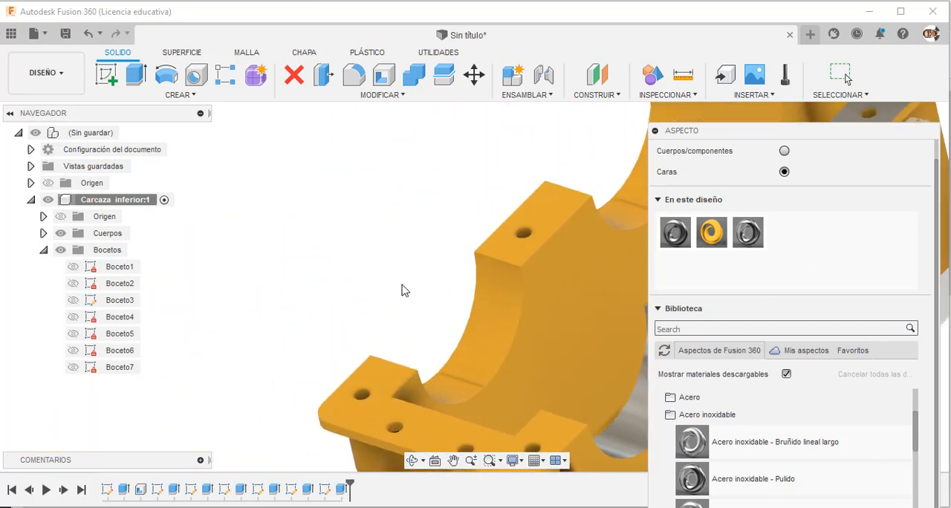
scroll(404, 289, "down", 3)
left_click_drag(748, 233, 565, 216)
left_click_drag(747, 233, 457, 314)
left_click_drag(748, 232, 375, 368)
middle_click_drag(375, 368, 315, 385, "shift")
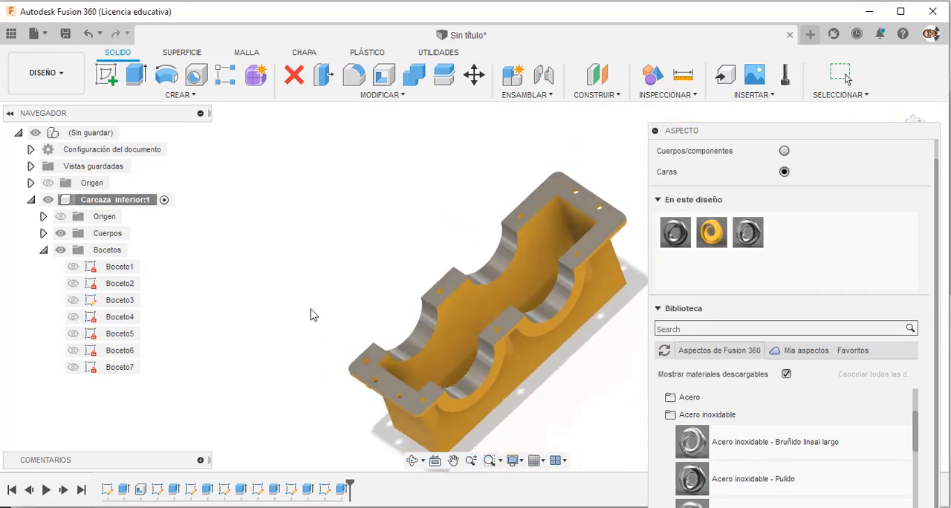
scroll(325, 362, "up", 2)
middle_click_drag(352, 319, 319, 300, "shift")
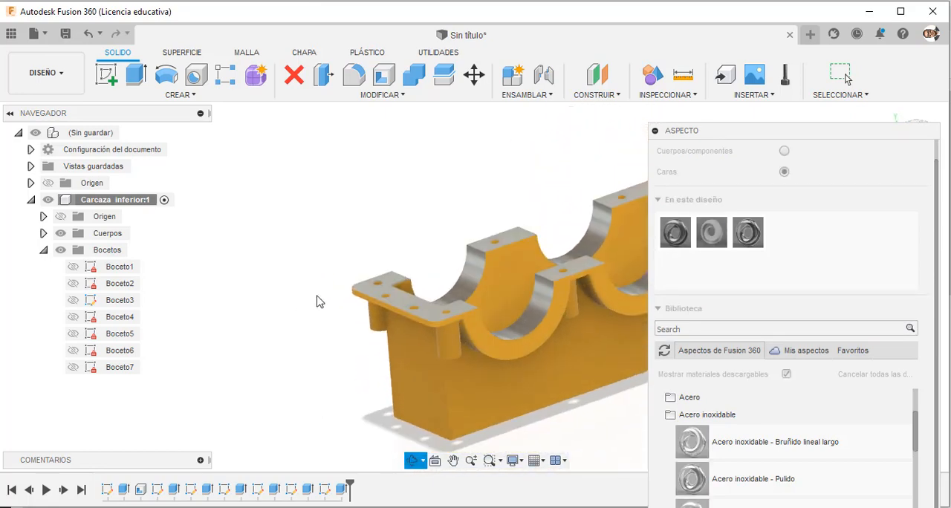
left_click(659, 308)
left_click(911, 355)
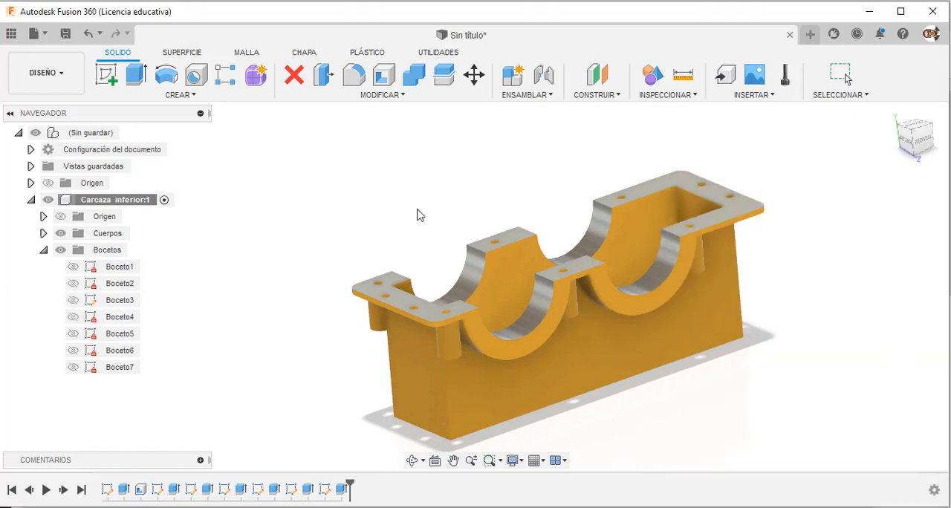
Save the design as Gearbox in the Analisis y Sintesis de Mecanismos folder and activate the top-level component.
left_click(66, 33)
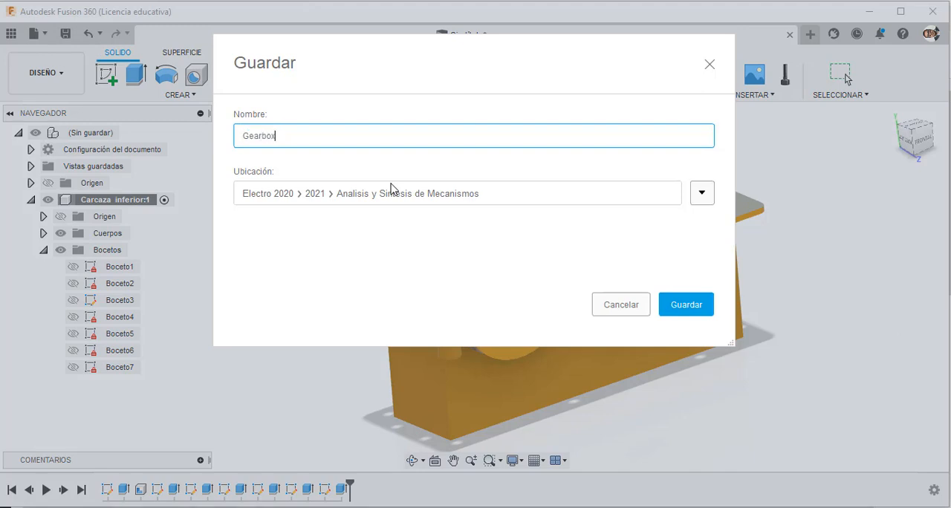
left_click(681, 311)
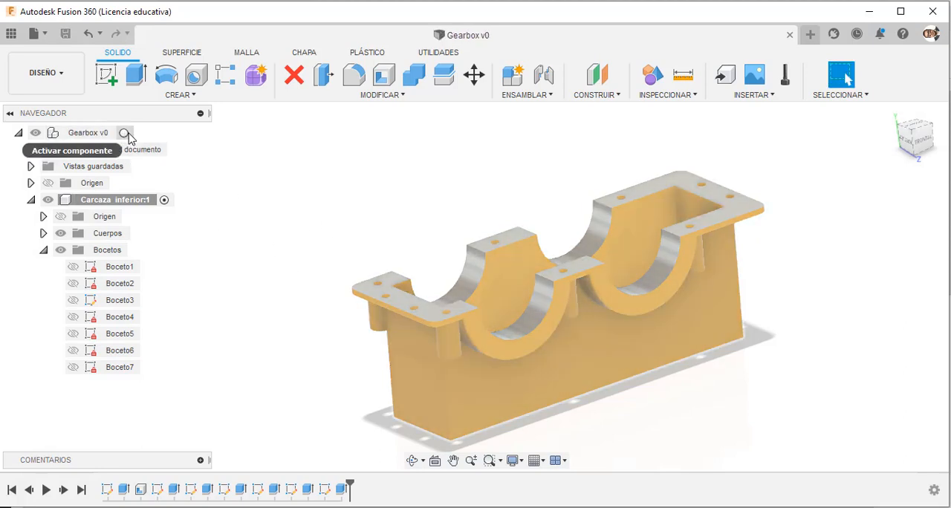
left_click(126, 132)
left_click(43, 250)
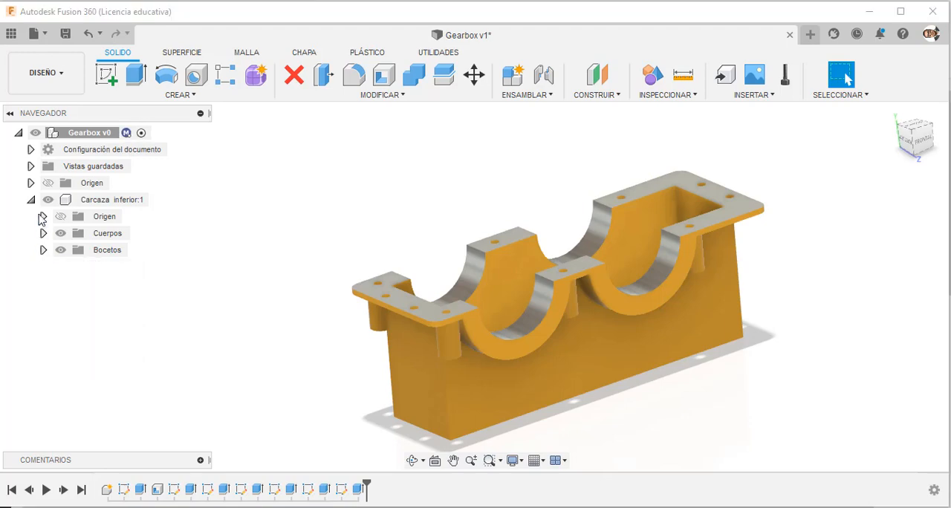
left_click(31, 199)
Create and activate an internal standard component named Carcaza Superior under the top-level Gearbox assembly.
mouse_move(477, 215)
middle_mouse_down("shift")
mouse_move(525, 238)
mouse_move(508, 229)
mouse_move(466, 235)
mouse_move(490, 257)
mouse_move(473, 206)
mouse_move(475, 223)
middle_mouse_up("shift")
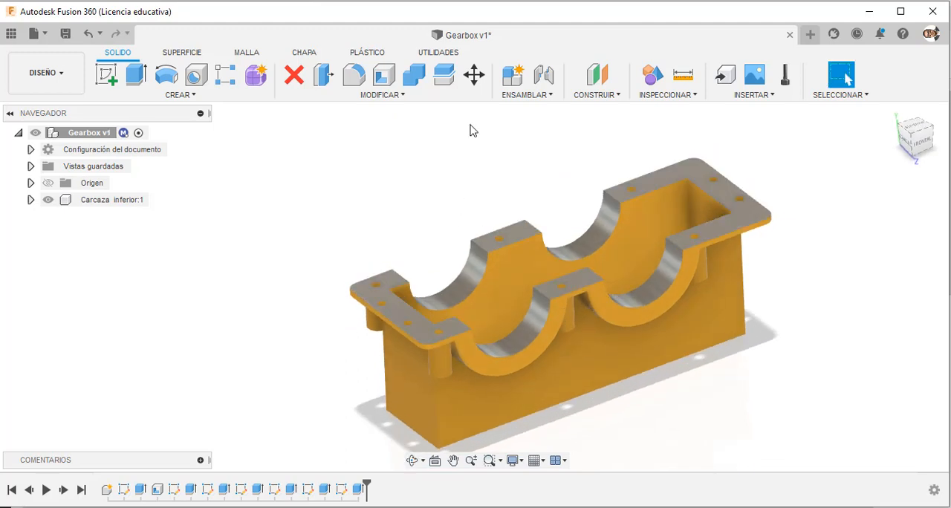
left_click(513, 75)
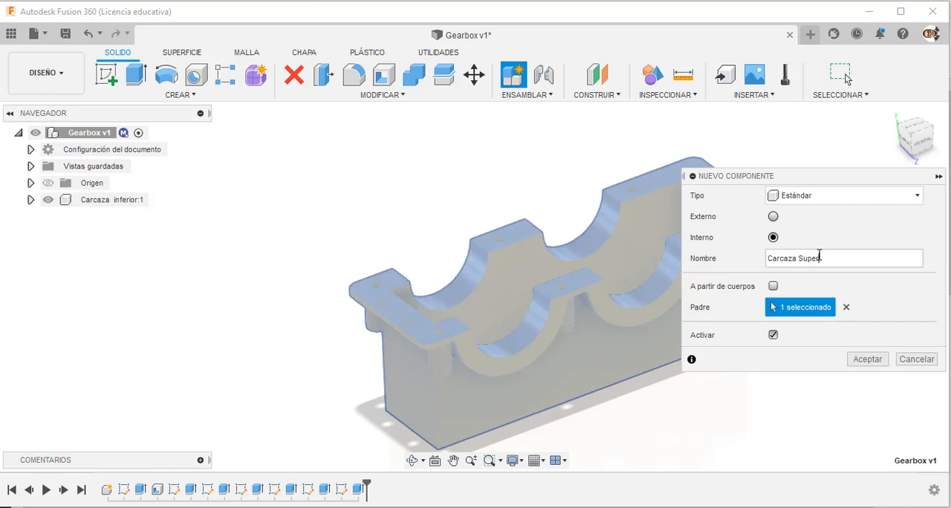
left_click(866, 359)
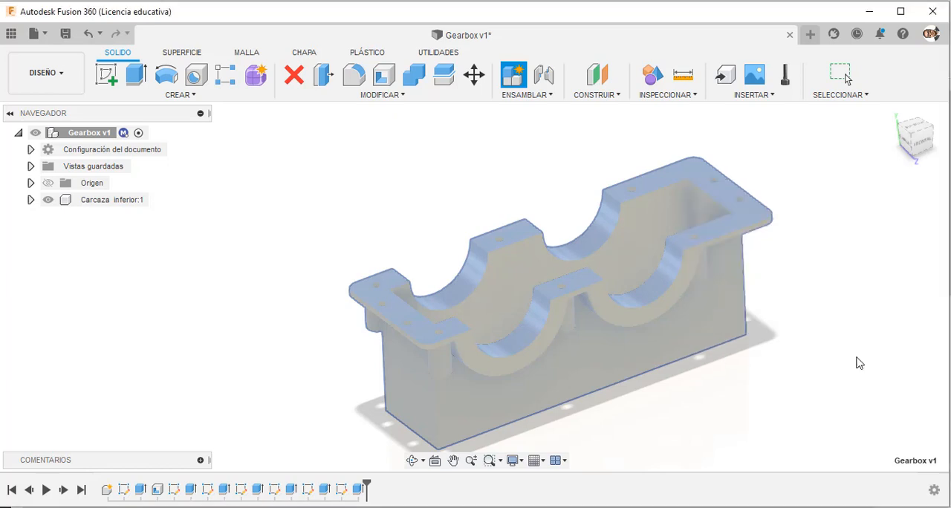
scroll(728, 343, "down", 2)
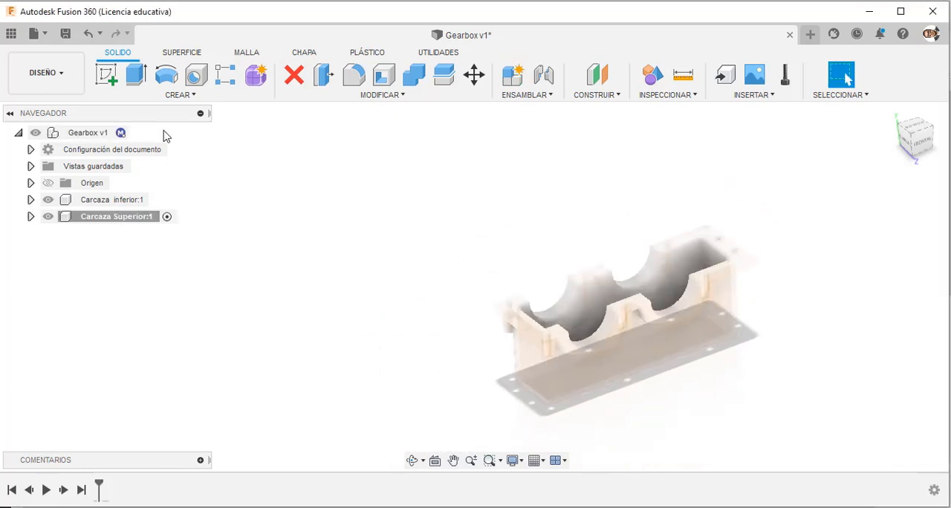
Start a sketch on the vertical front plane in the Carcaza Superior component.
left_click(108, 76)
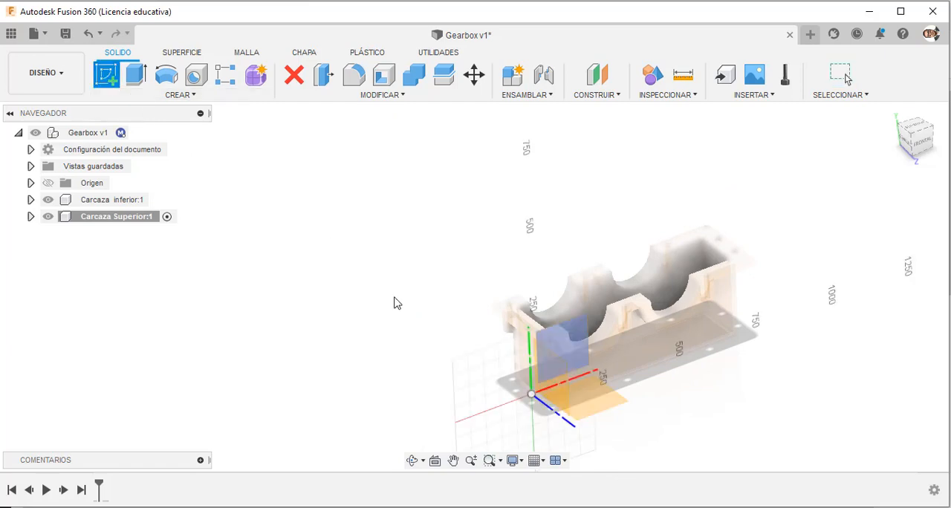
left_click(581, 334)
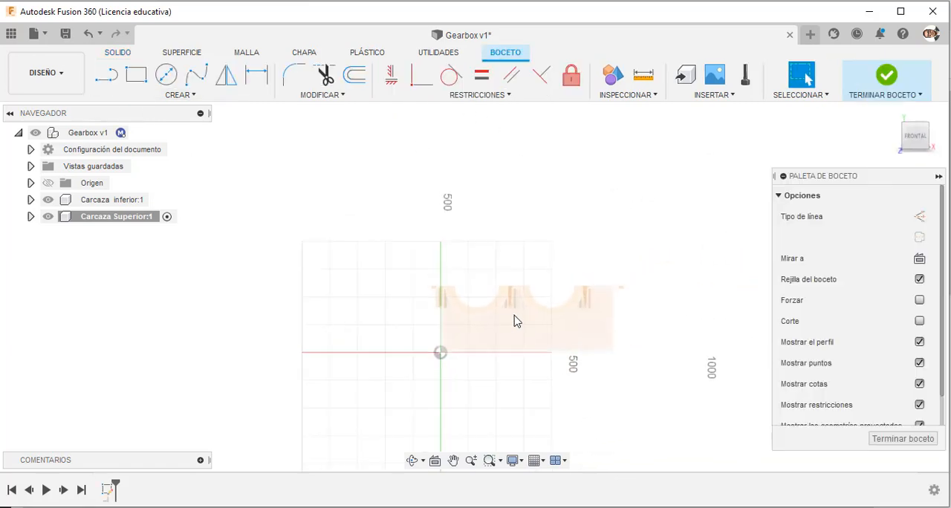
scroll(516, 321, "up", 5)
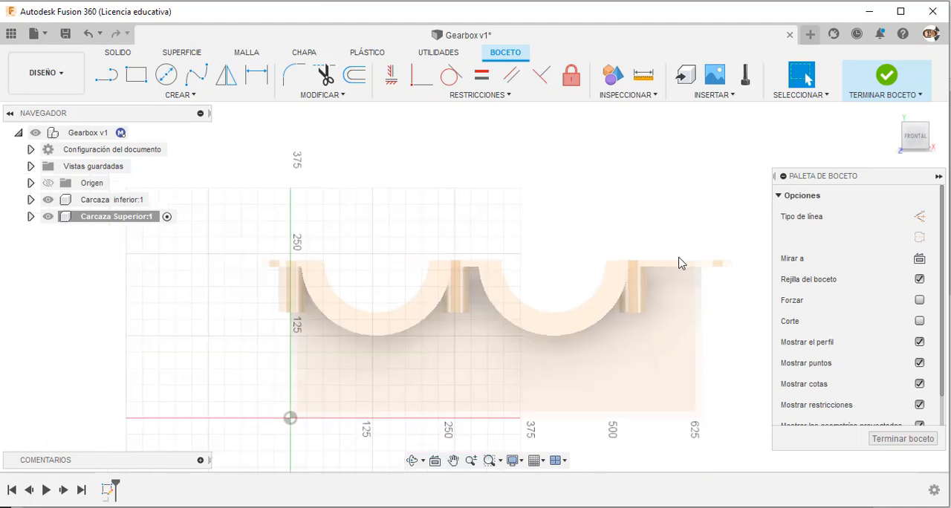
scroll(682, 263, "down", 3)
scroll(623, 251, "up", 2)
scroll(353, 257, "up", 2)
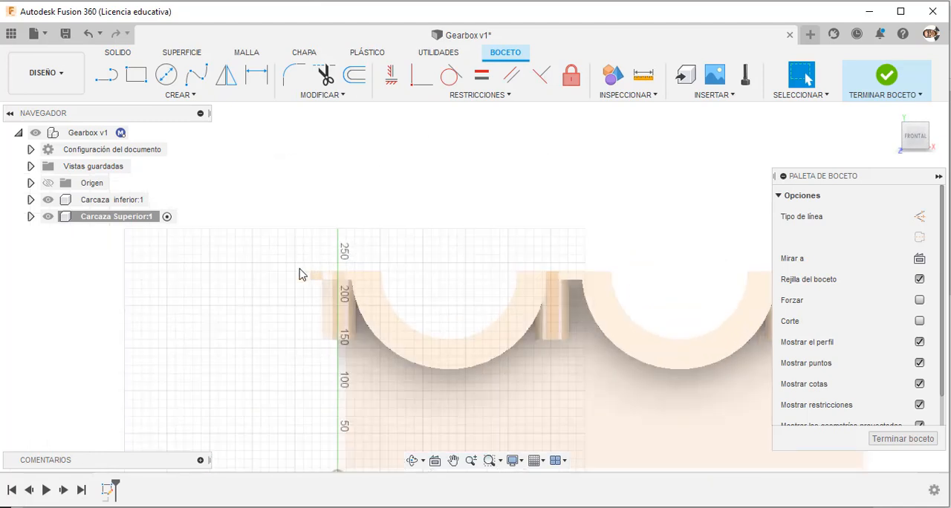
scroll(313, 279, "down", 4)
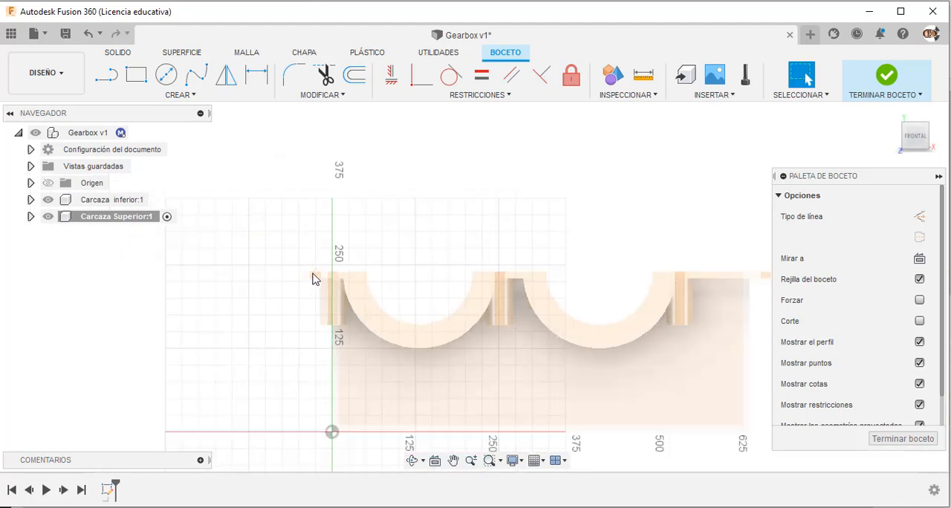
scroll(392, 257, "up", 2)
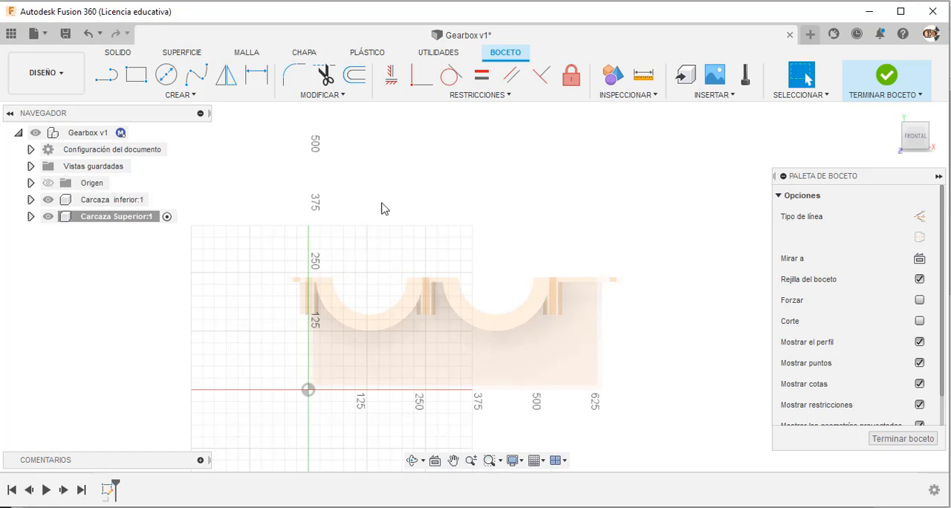
Sketch a horizontal line from the origin along the lower casing's base and dimension its length to 626 mm.
key("alt+Tab")
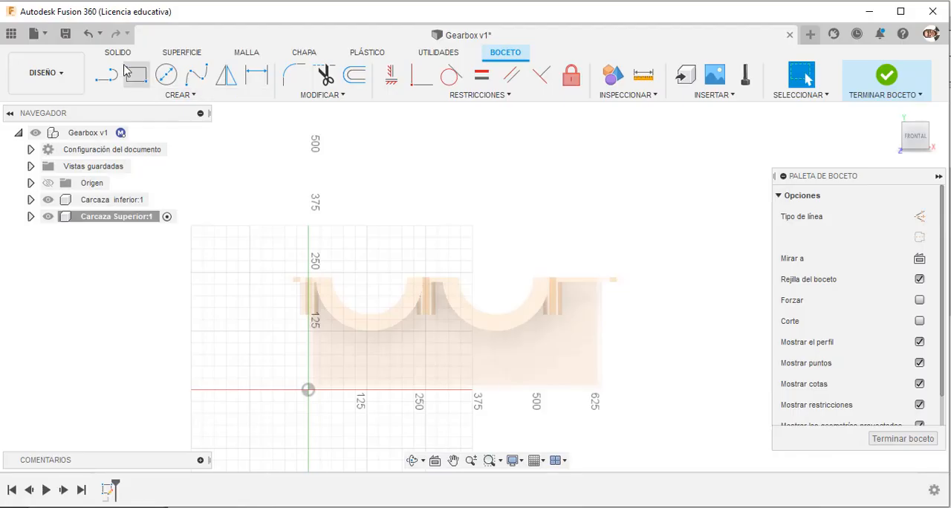
left_click(106, 75)
left_click(308, 390)
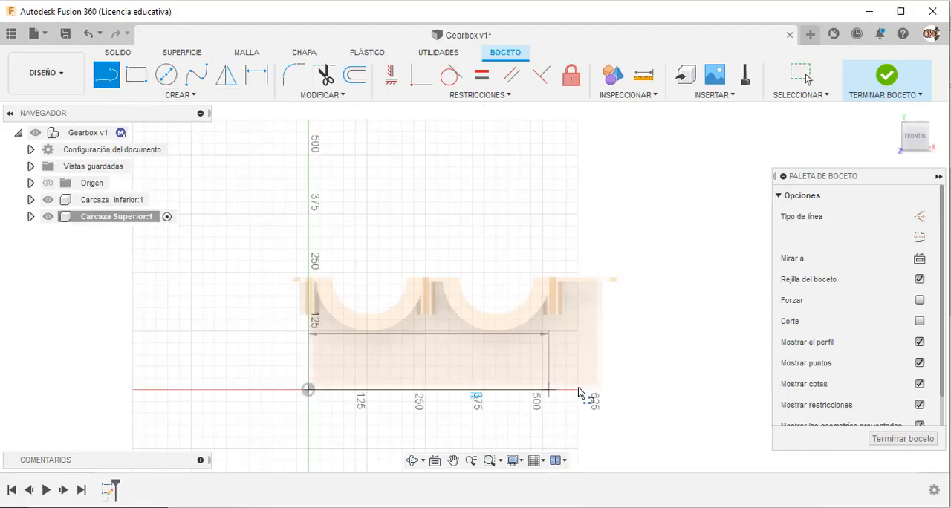
left_click(608, 389)
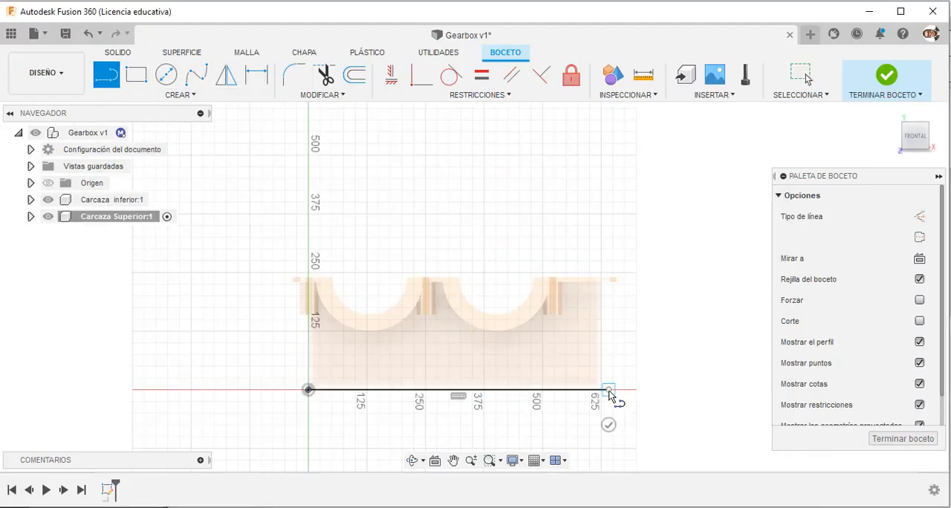
left_click(256, 74)
left_click(442, 390)
left_click(435, 437)
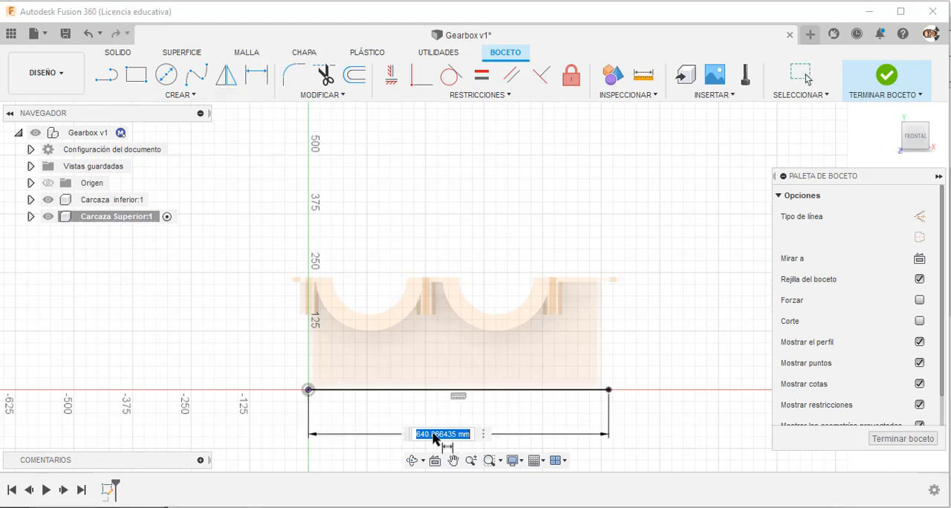
type("2")
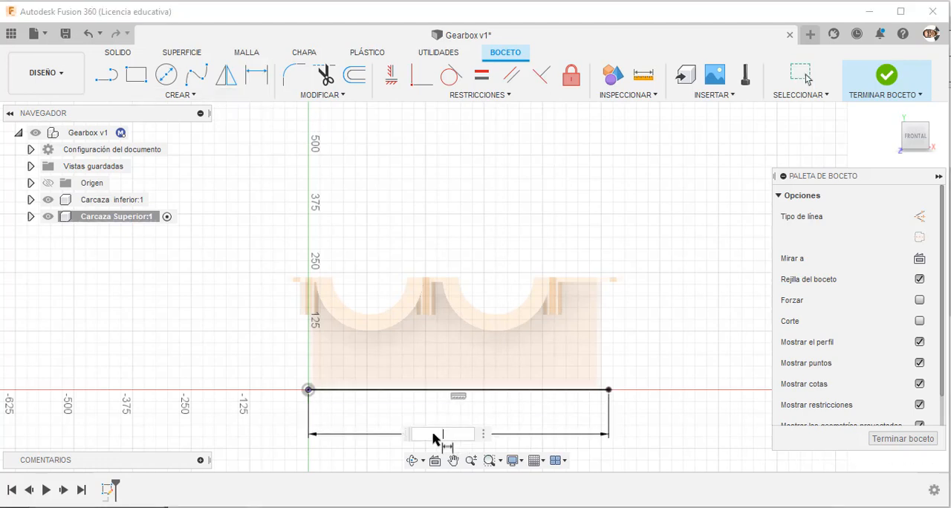
type("26")
key("Return")
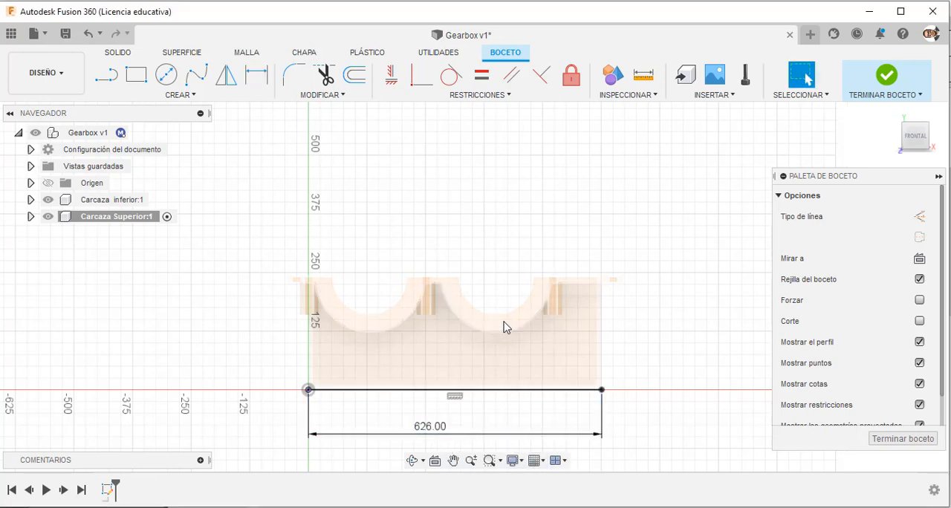
Switch to the gearbox PDF drawing in Adobe Acrobat Pro to check the upper casing's dimensions.
scroll(506, 325, "down", 2)
scroll(498, 448, "up", 3)
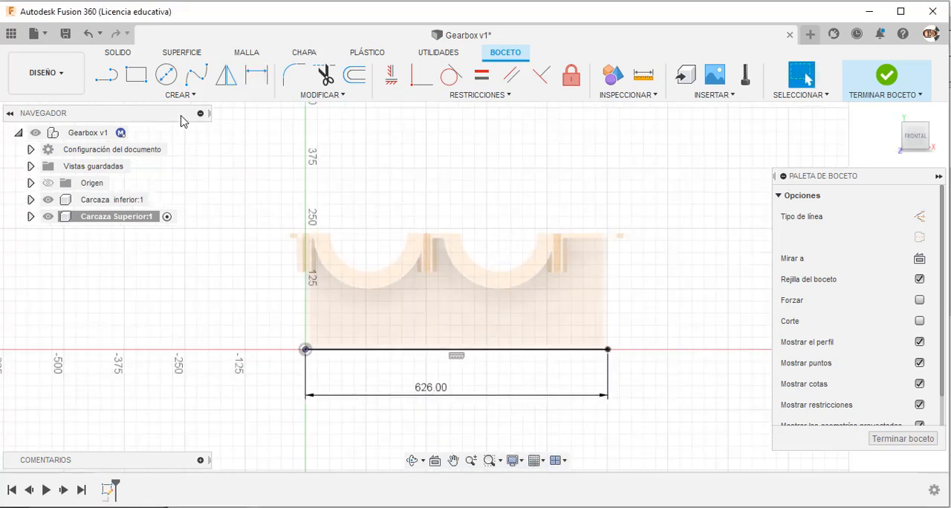
key("alt+Tab")
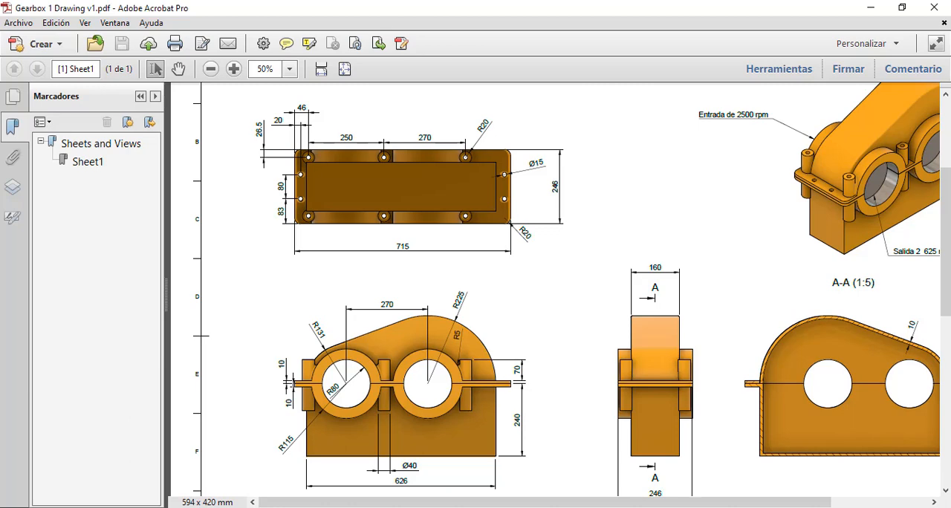
Switch back to Fusion 360 and sketch two separate circles centred on the 626 mm base line.
key("alt+Tab")
left_click(166, 75)
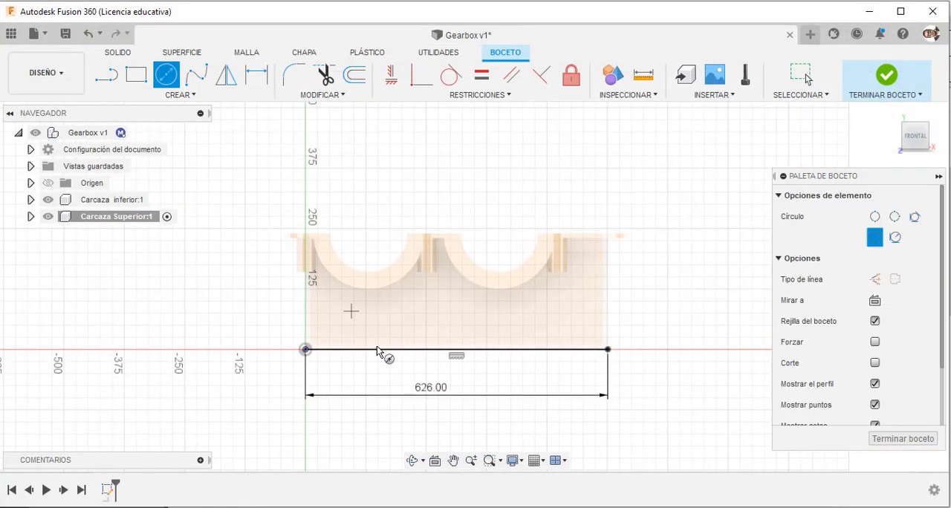
left_click(413, 349)
left_click(407, 390)
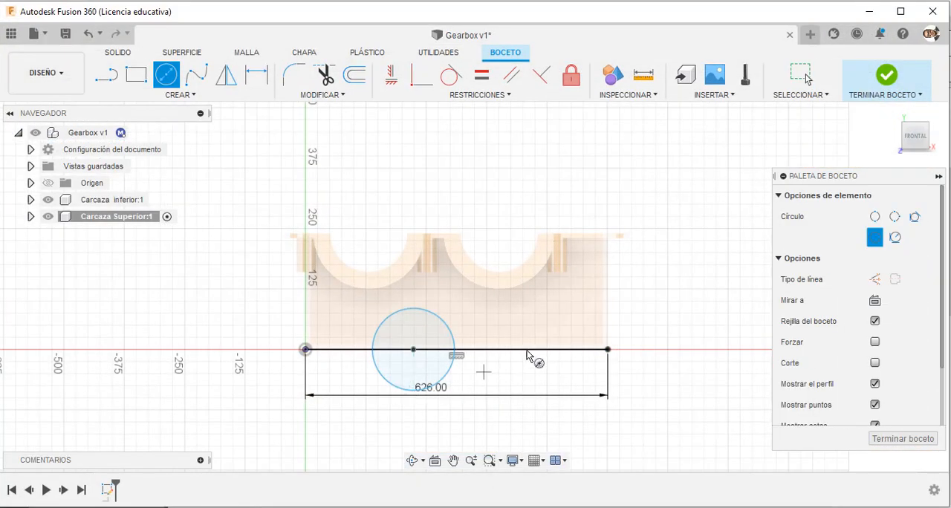
left_click(530, 349)
left_click(525, 400)
key("Escape")
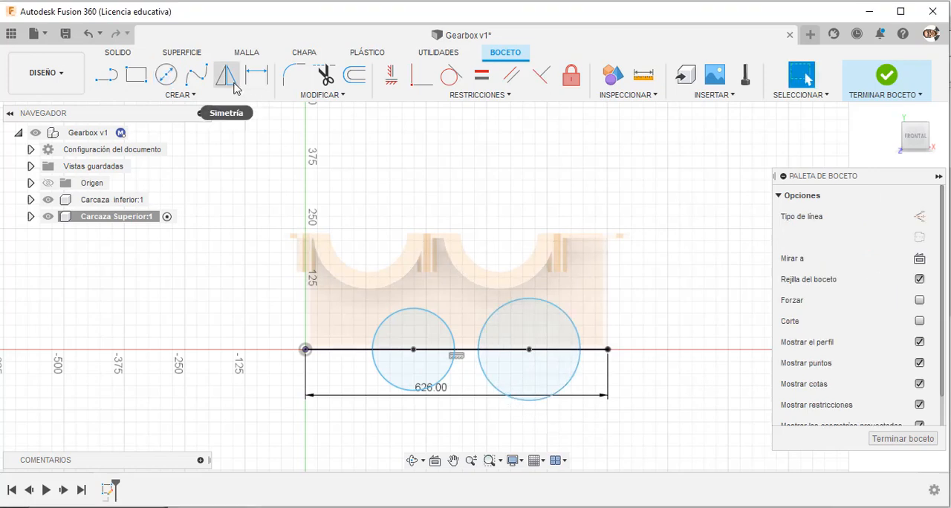
Make the two circles equal in size and set the left circle's diameter to 160 mm.
left_click(488, 321)
left_click(446, 333)
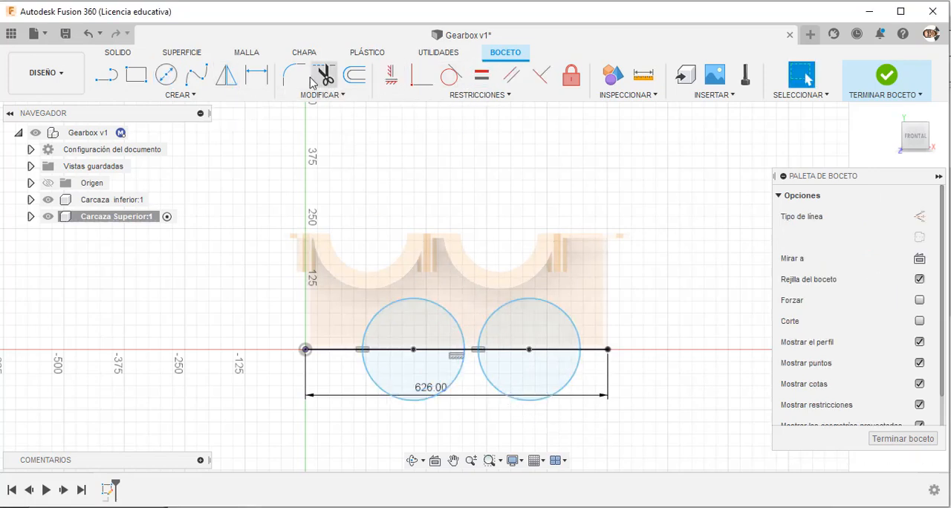
left_click(374, 319)
left_click(260, 301)
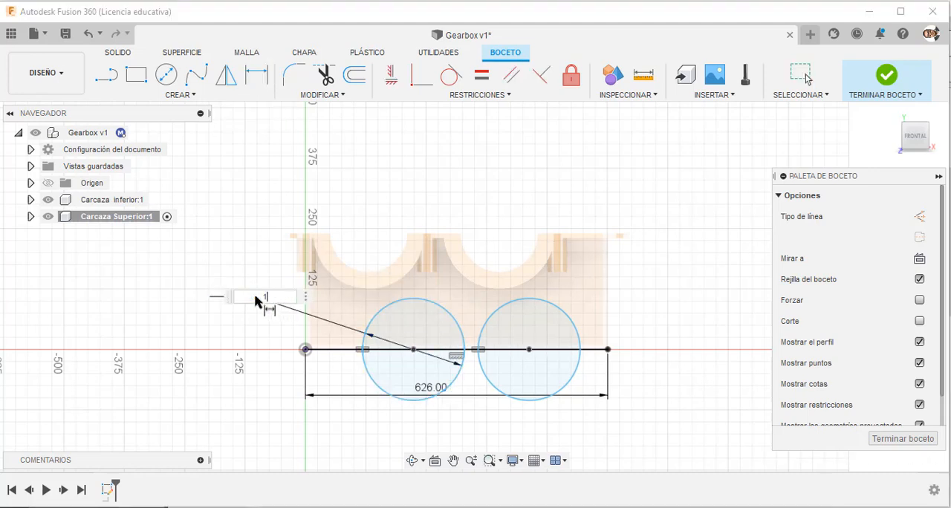
type("160")
key("Return")
Dimension the horizontal distance between the two circle centres as 270 mm.
left_click(551, 507)
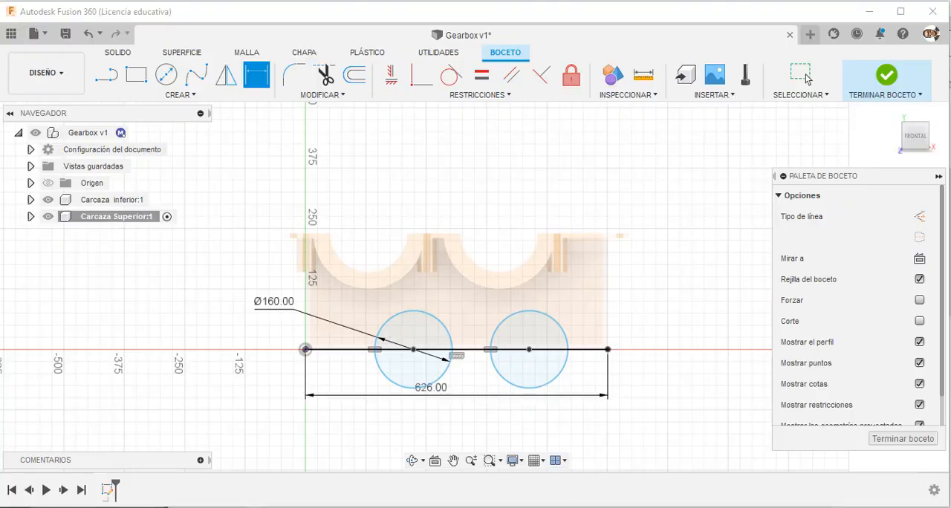
left_click(551, 506)
left_click(414, 349)
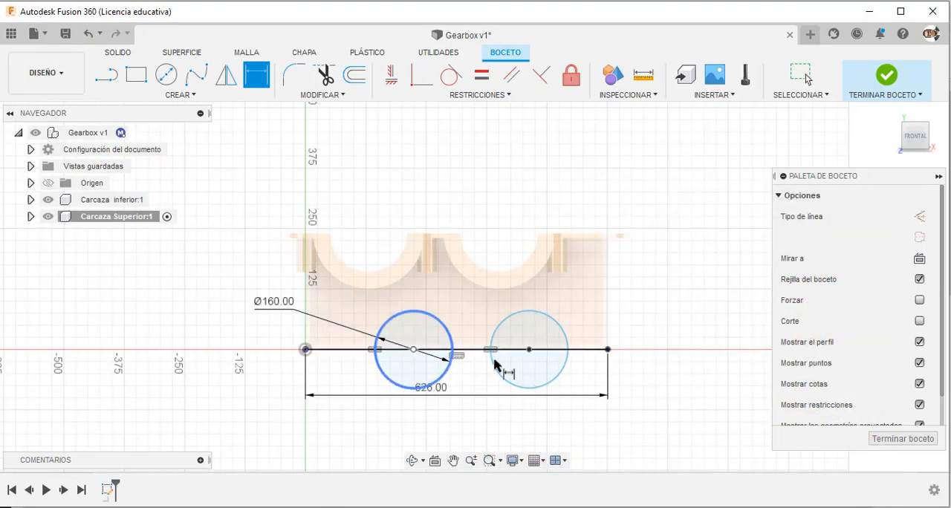
left_click(530, 351)
left_click(469, 239)
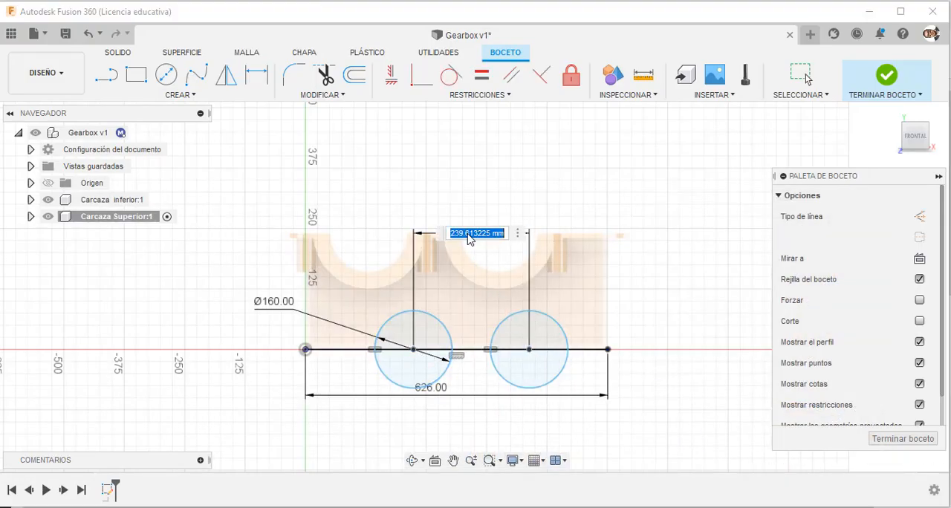
key("Return")
key("Escape")
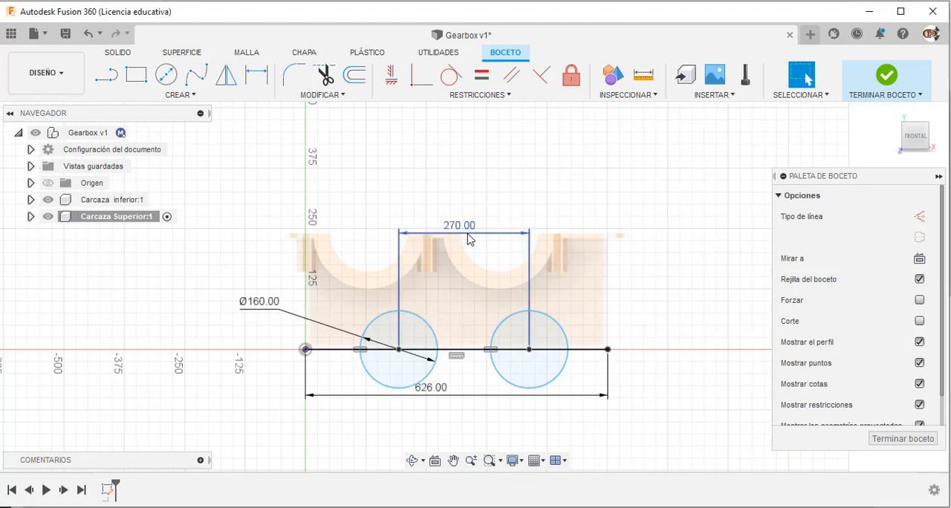
Sketch a circle concentric with the right 160 mm circle, with its diameter entered as 225*2 mm.
left_click(152, 85)
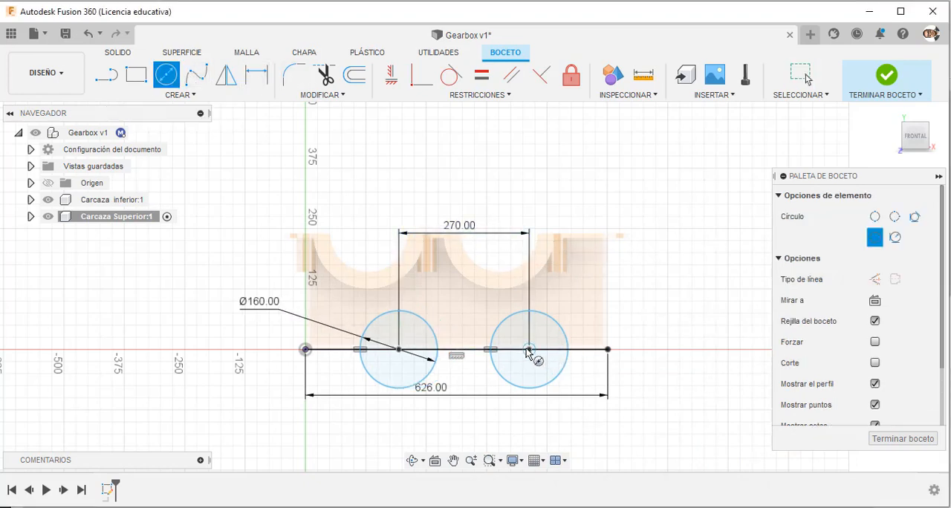
left_click(529, 349)
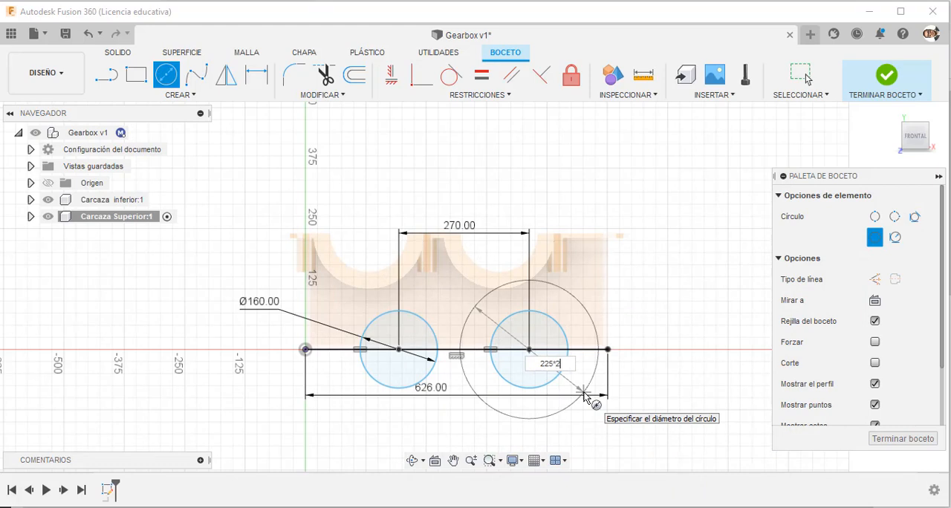
key("Return")
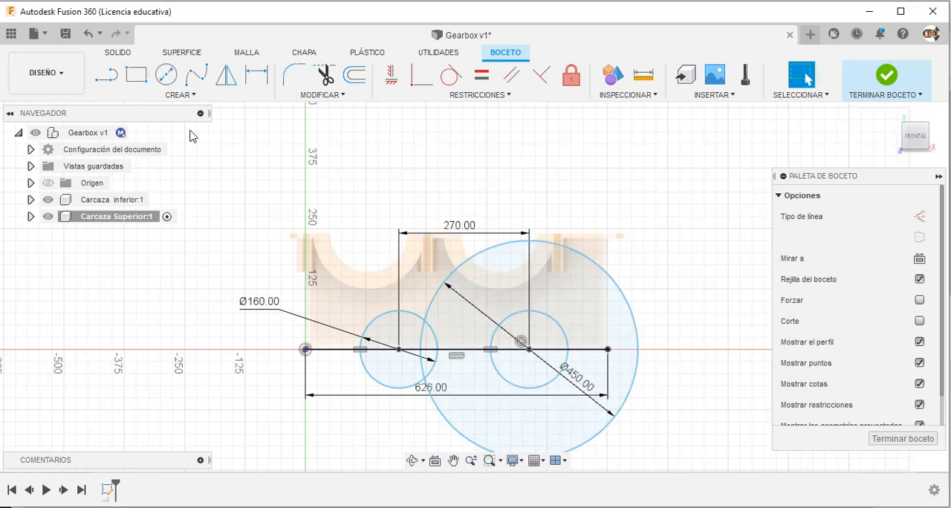
Sketch a vertical line about 201 mm long downward from the base line's right end and turn it into a construction line.
left_click(104, 77)
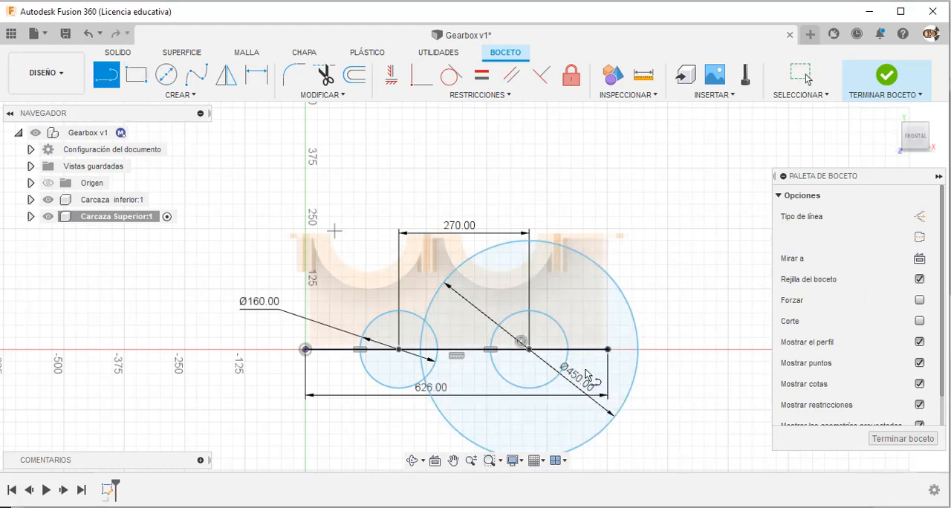
left_click(607, 349)
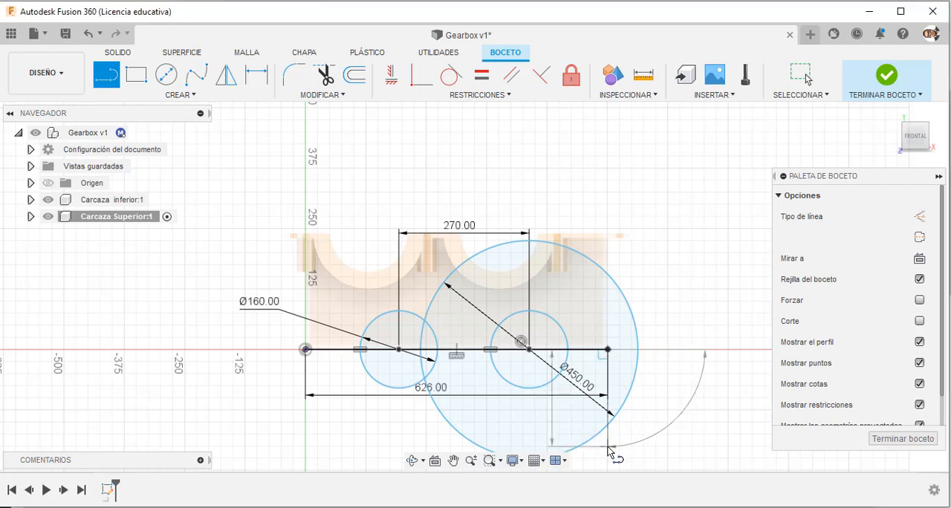
key("Escape")
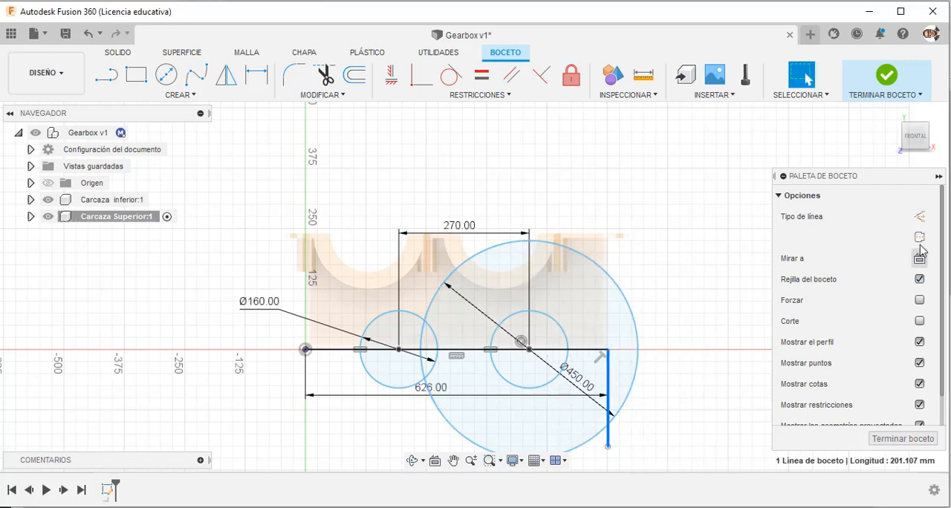
left_click(919, 237)
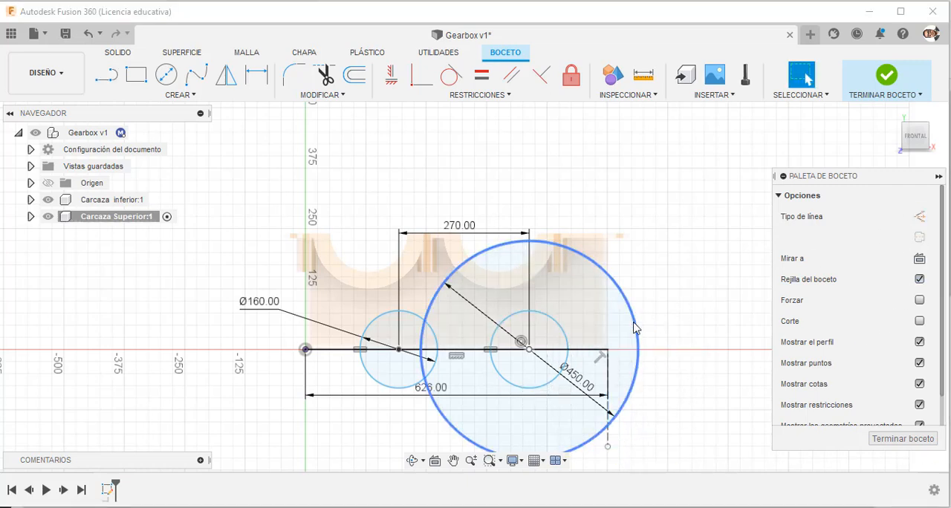
Move the 450 mm circle inside the base line's right end and make it tangent to the vertical construction line.
left_click_drag(635, 328, 600, 329)
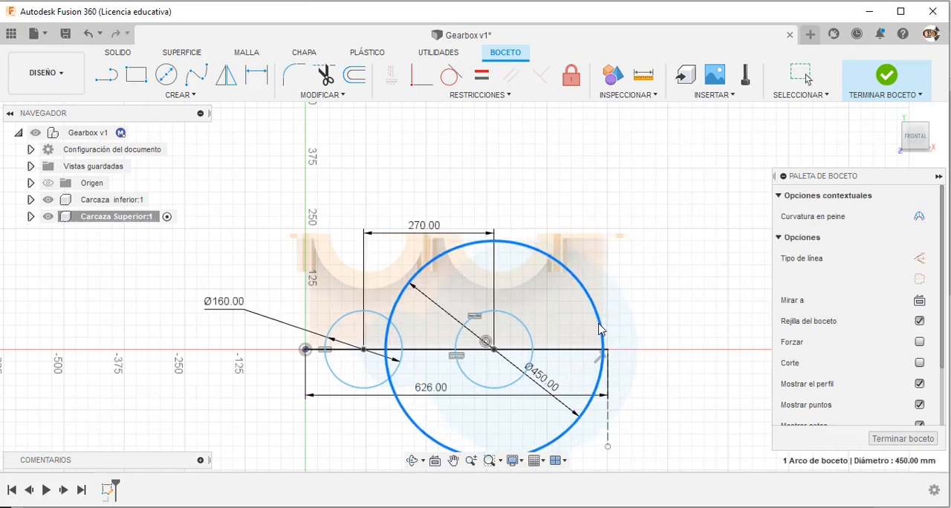
left_click(641, 261)
left_click(453, 76)
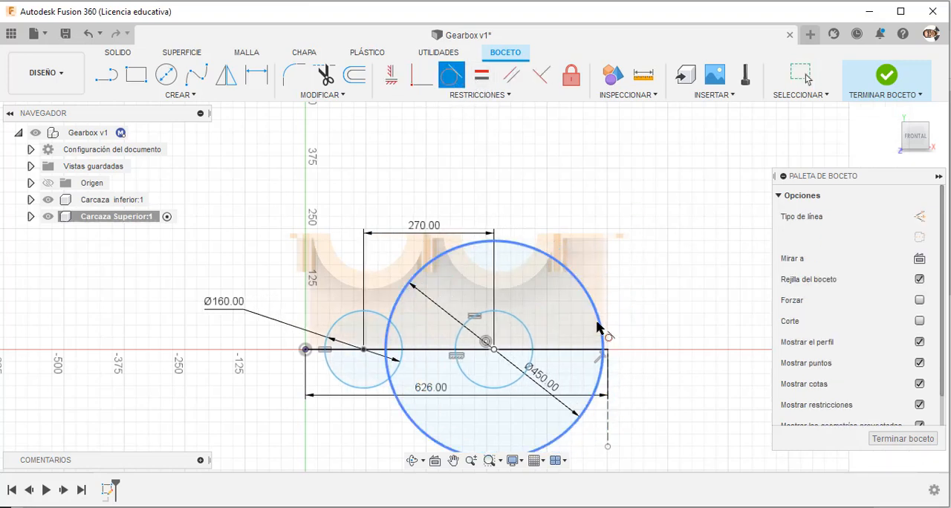
left_click(603, 334)
left_click(609, 382)
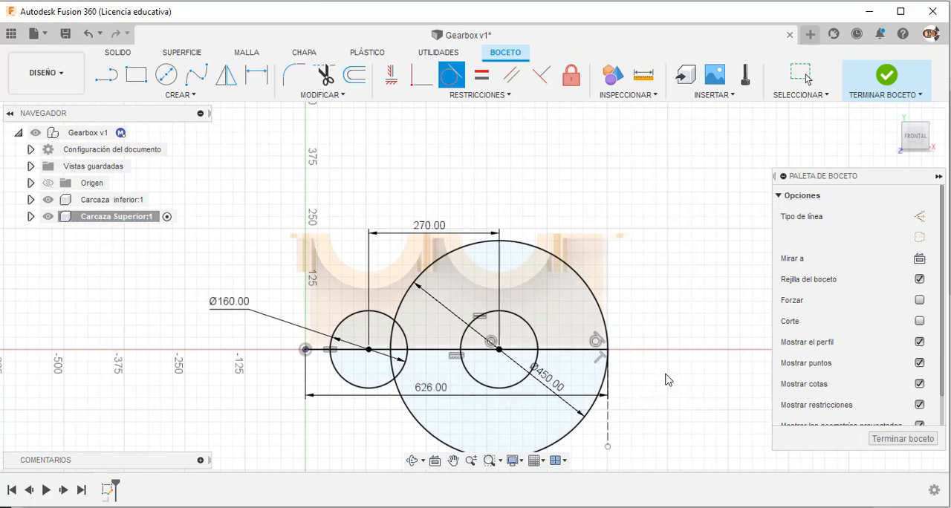
key("Escape")
Check the upper casing's radii in the gearbox PDF drawing, and sketch a circle of diameter 131*2 mm concentric with the left 160 mm circle.
scroll(643, 267, "down", 2)
scroll(466, 310, "up", 3)
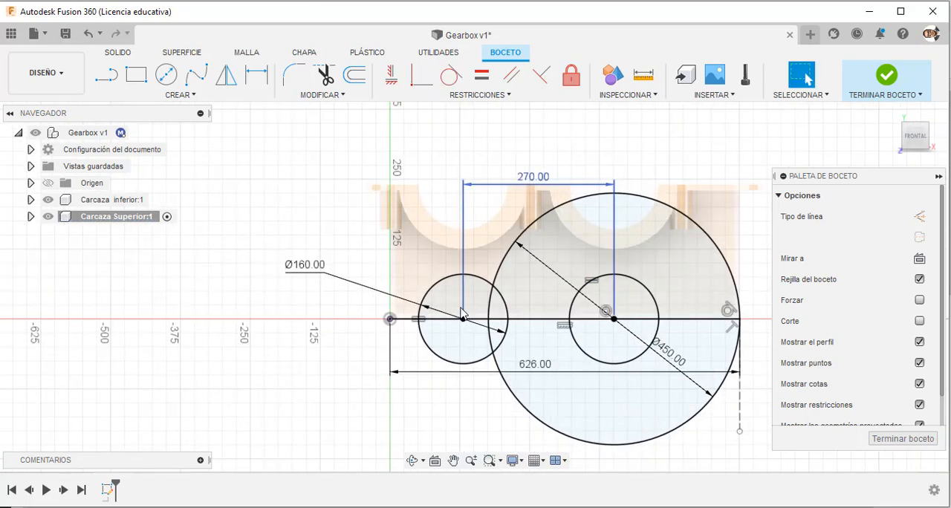
key("alt+Tab")
scroll(412, 372, "down", 3)
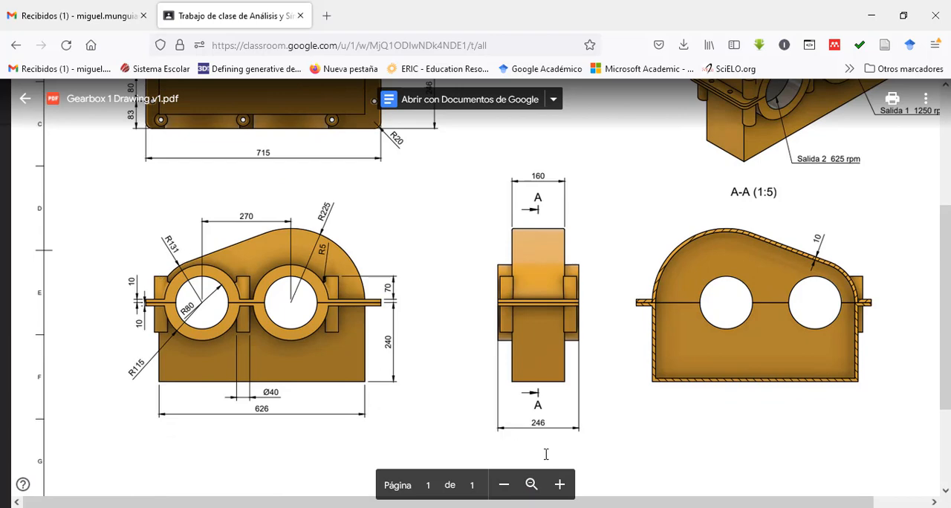
key("alt+Tab")
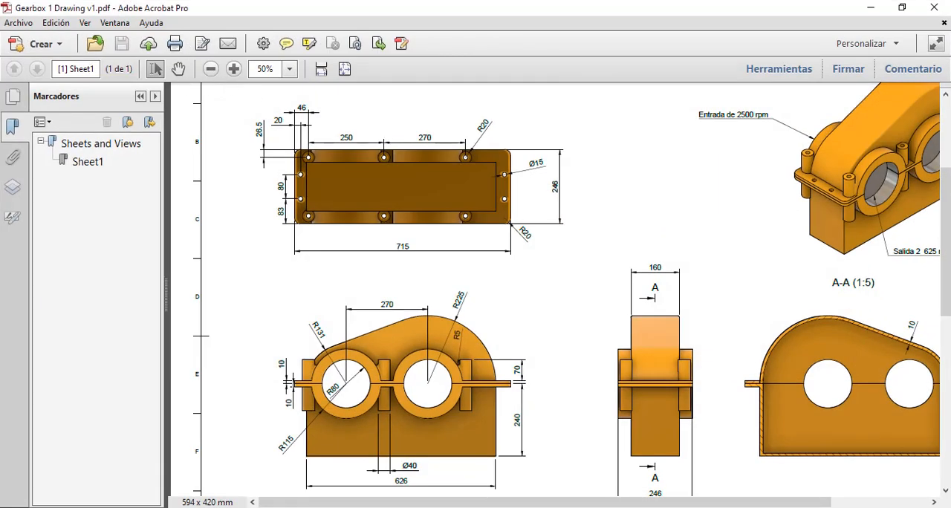
key("alt+Tab")
left_click(166, 74)
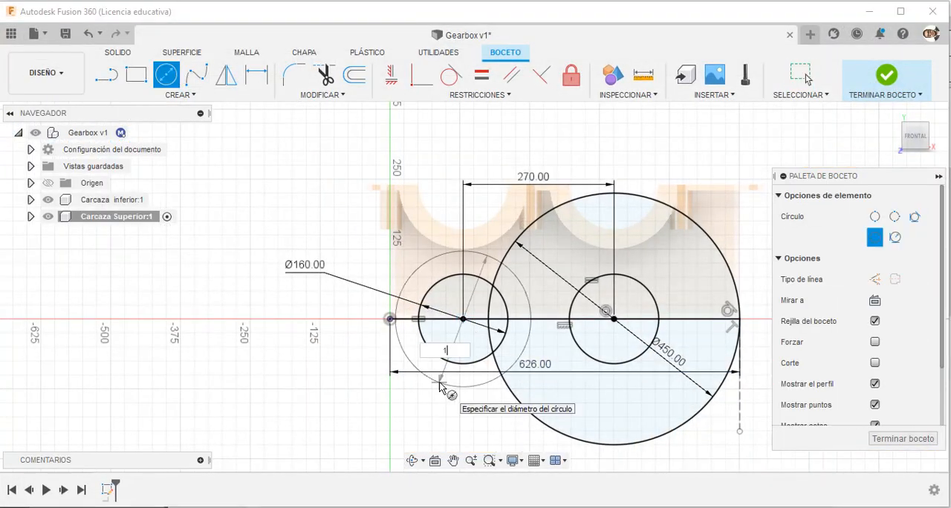
key("Tab")
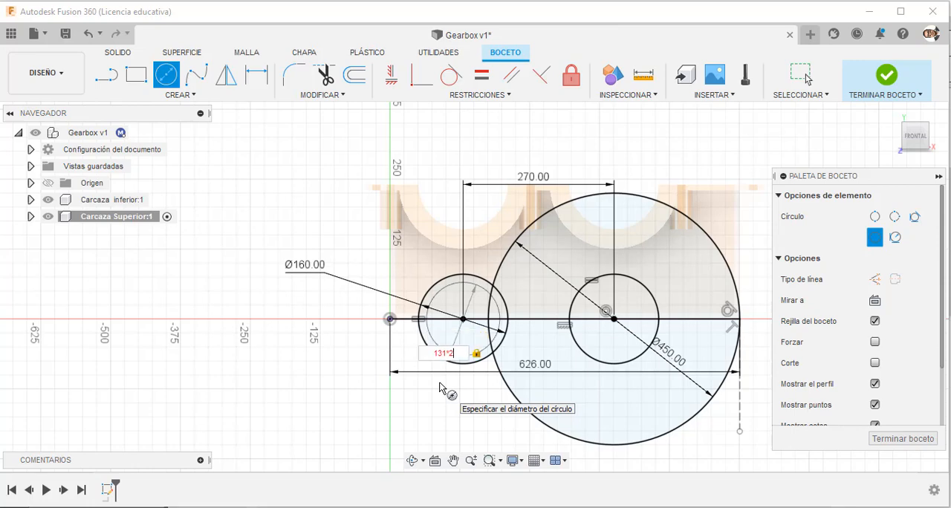
key("Return")
key("Escape")
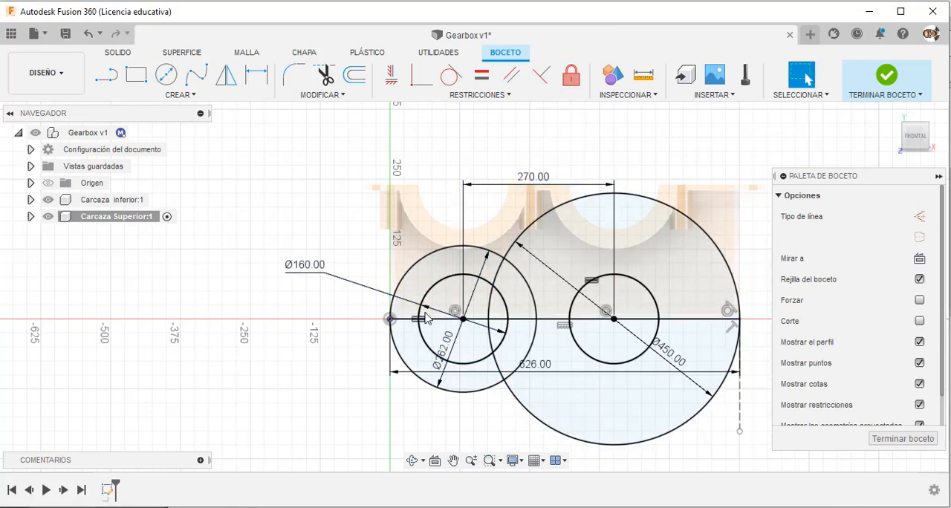
Sketch a sloping line about 269 mm long joining the upper edges of the 450 mm and 262 mm circles.
left_click(106, 75)
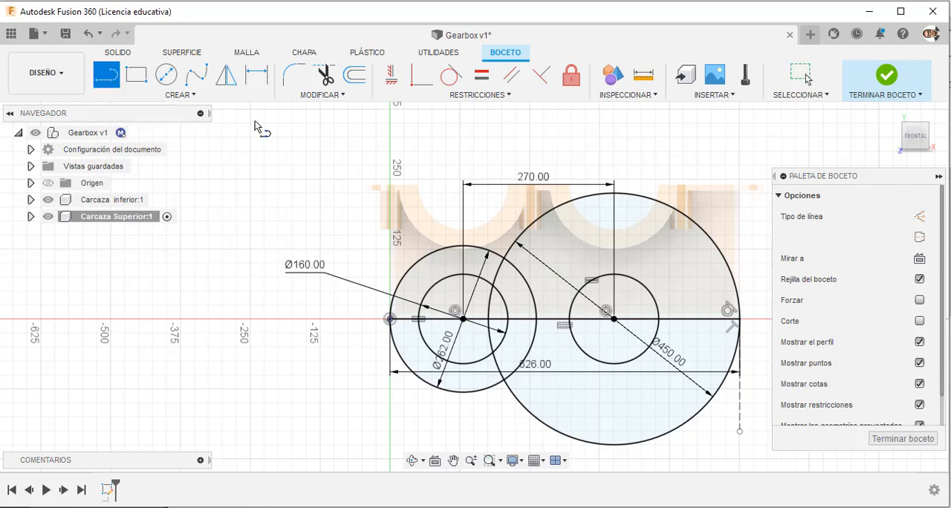
left_click(579, 201)
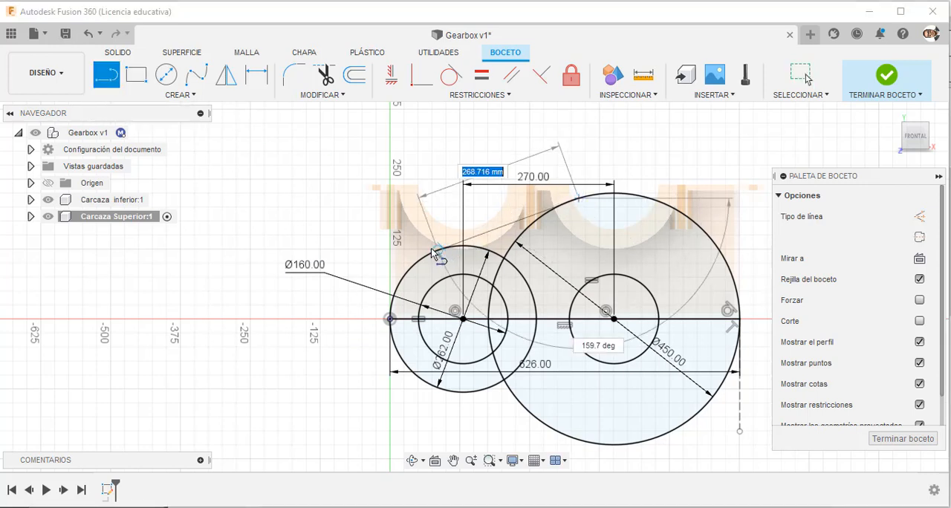
left_click(438, 250)
key("Escape")
Make the sloping line tangent to the 450 mm circle and finish the sketch.
left_click(451, 75)
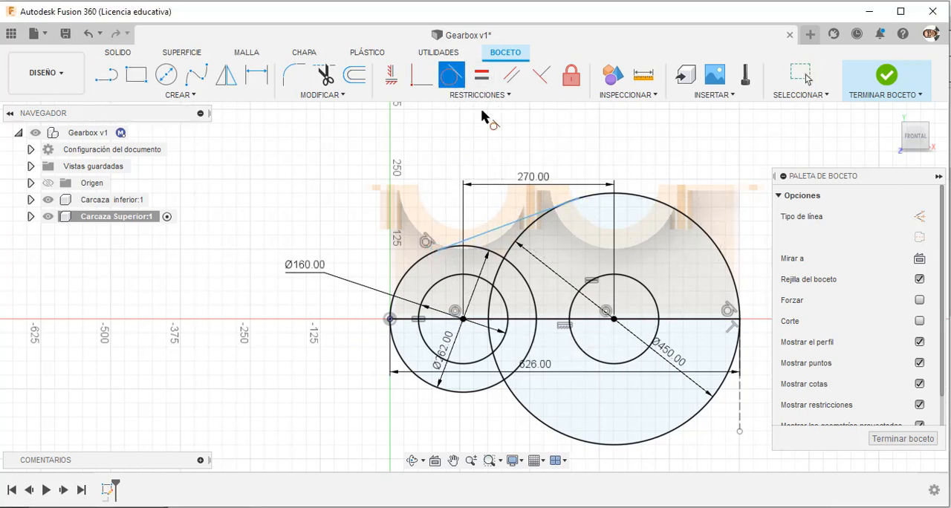
left_click(534, 217)
left_click(600, 197)
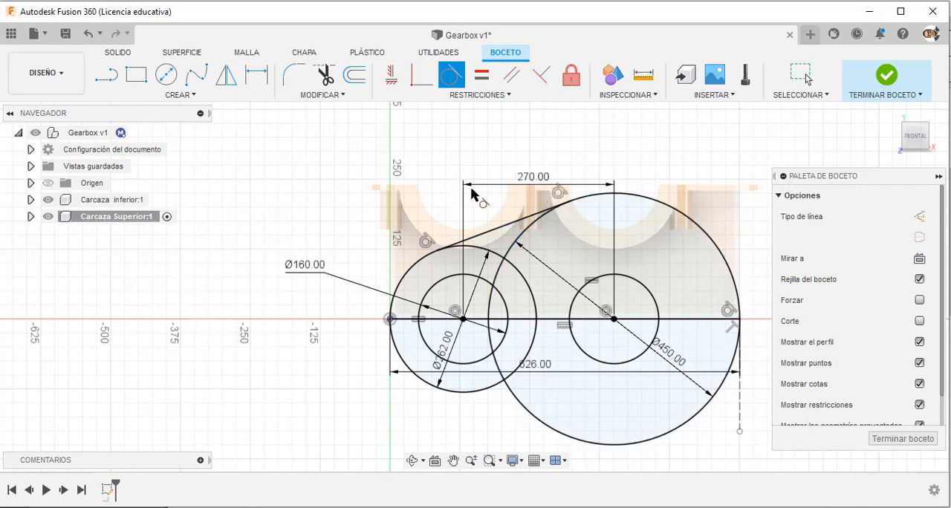
scroll(488, 243, "down", 1)
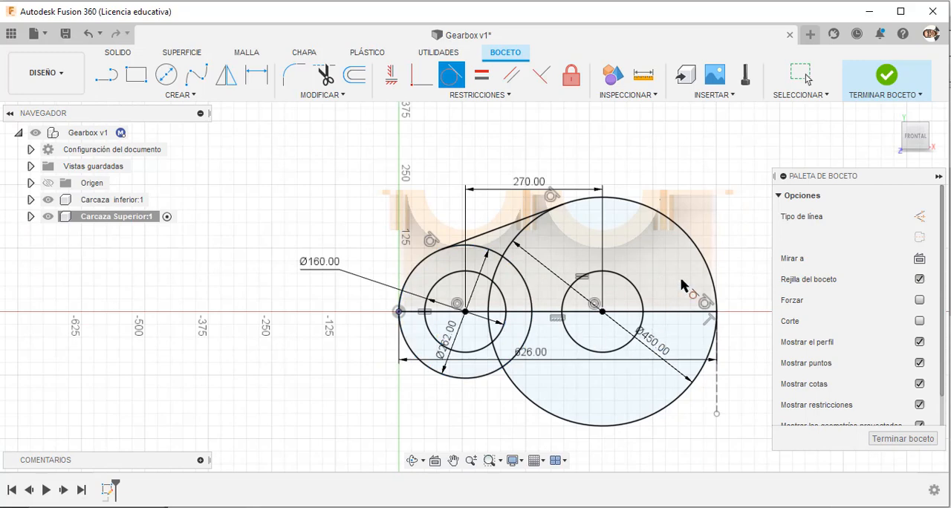
key("Escape")
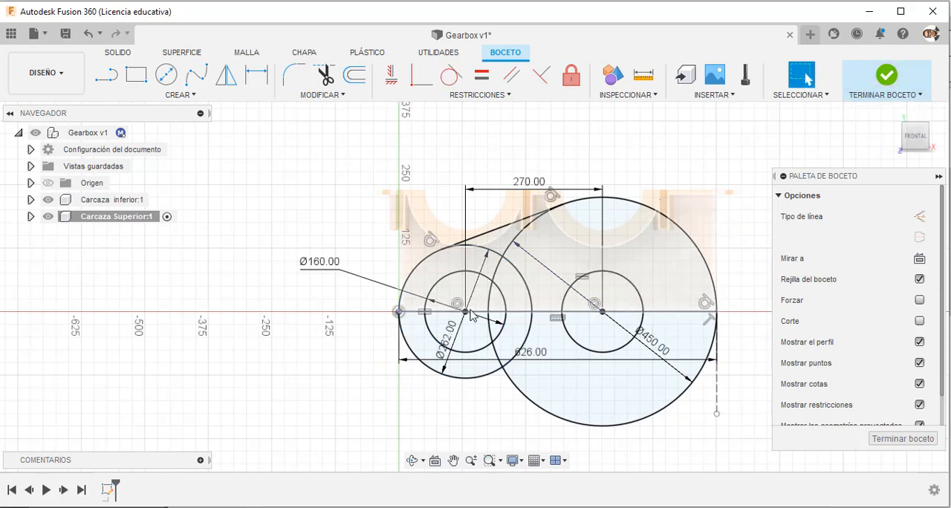
left_click(887, 75)
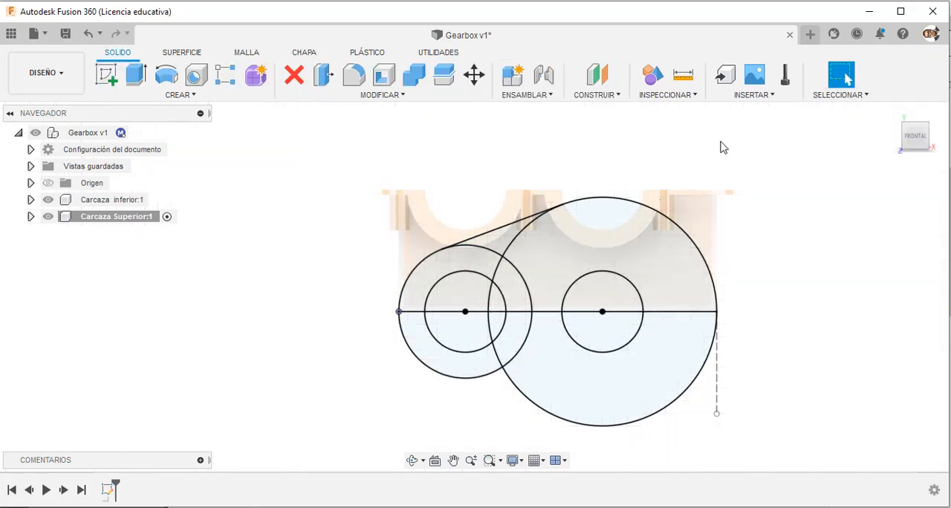
middle_click_drag(694, 153, 669, 151, "shift")
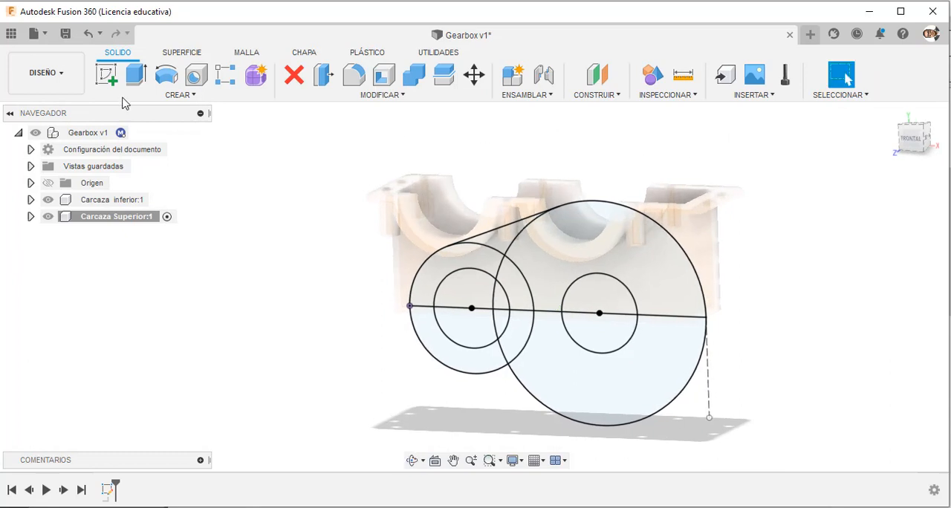
key("e")
scroll(446, 301, "up", 3)
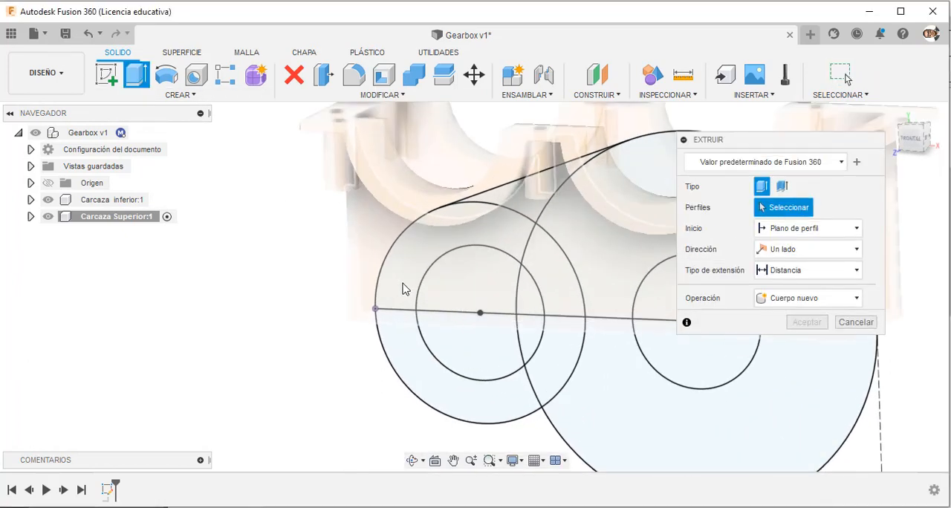
left_click(401, 287)
scroll(394, 294, "down", 3)
key("Escape")
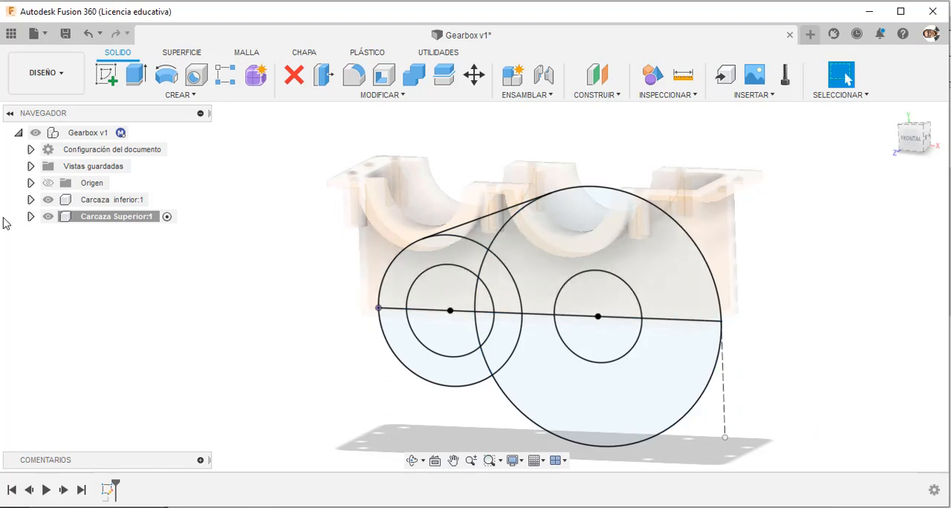
Hide the lower casing and select the four profile regions above the base line, outside the two 160 mm circles, for extrusion.
left_click(48, 200)
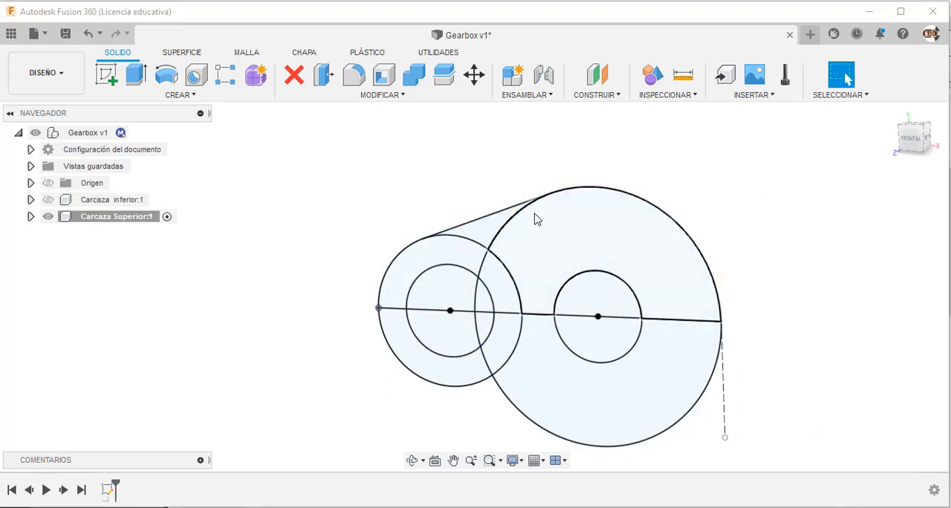
left_click(141, 82)
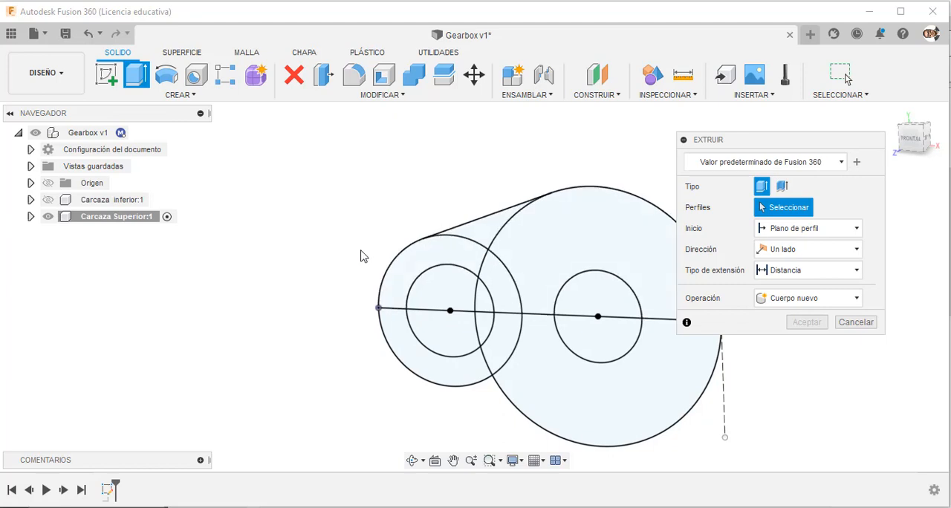
scroll(441, 284, "up", 3)
left_click(477, 275)
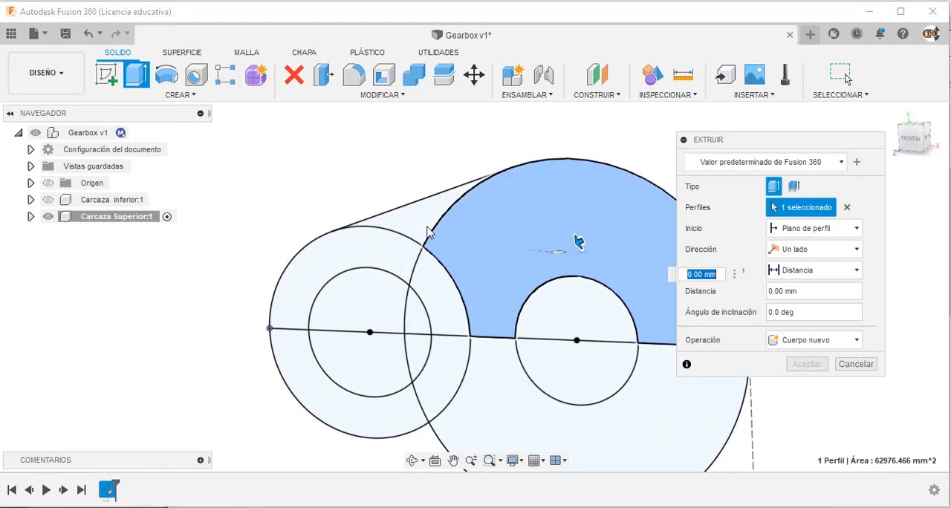
left_click(430, 226)
left_click(345, 259)
left_click(448, 292)
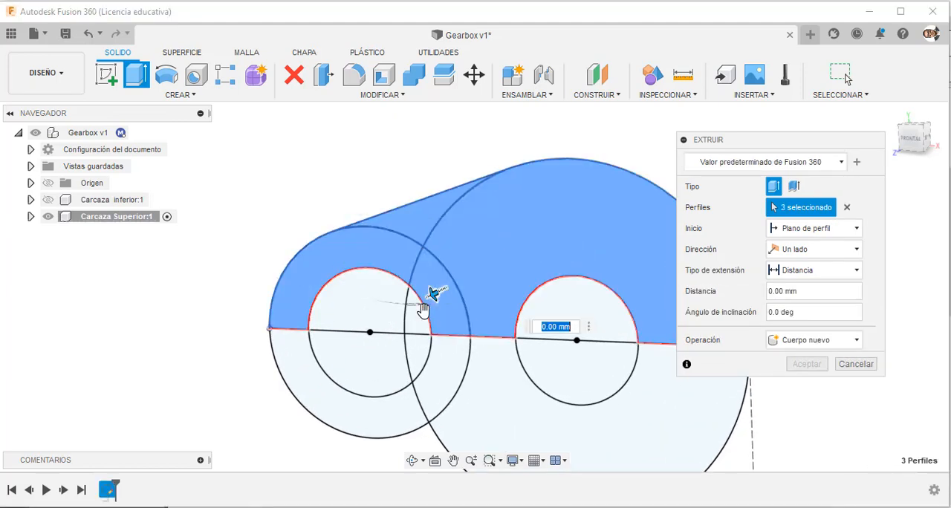
scroll(370, 212, "down", 2)
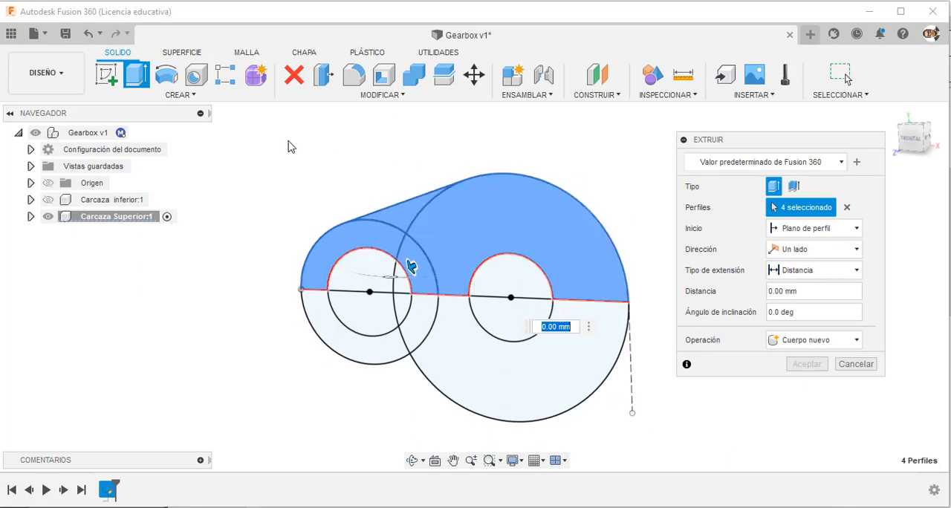
Extrude the selected upper casing profile symmetrically as a new body, with a whole-length distance of 160 mm.
mouse_move(332, 169)
middle_mouse_down("shift")
mouse_move(367, 157)
mouse_move(416, 168)
mouse_move(331, 170)
middle_mouse_up("shift")
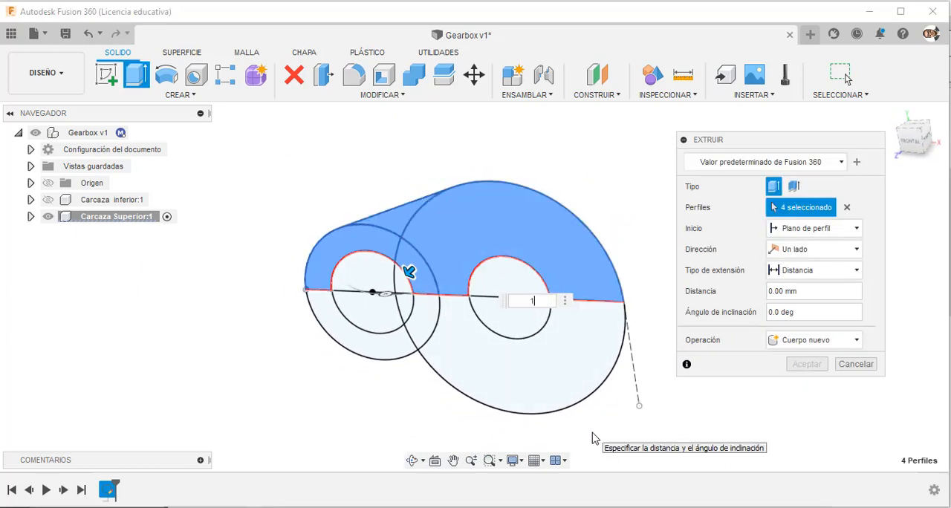
key("Return")
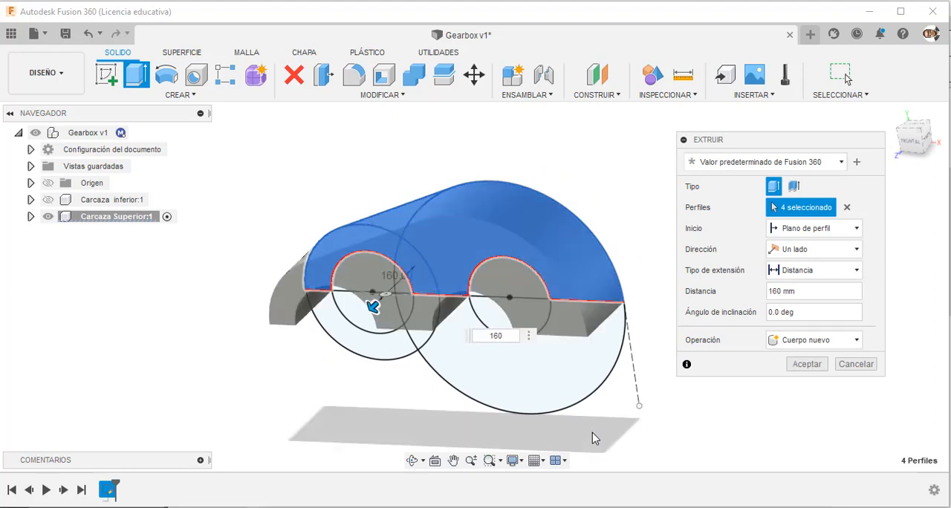
left_click(825, 251)
left_click(816, 295)
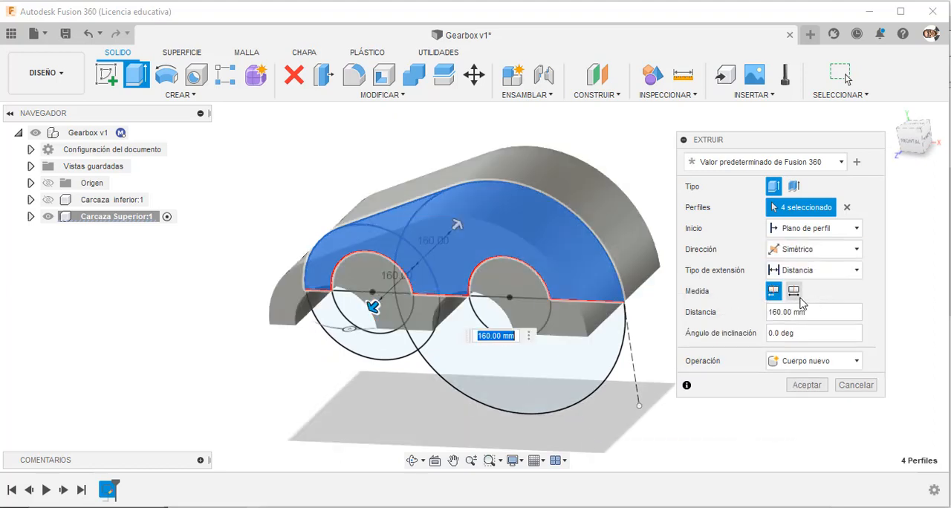
left_click(794, 291)
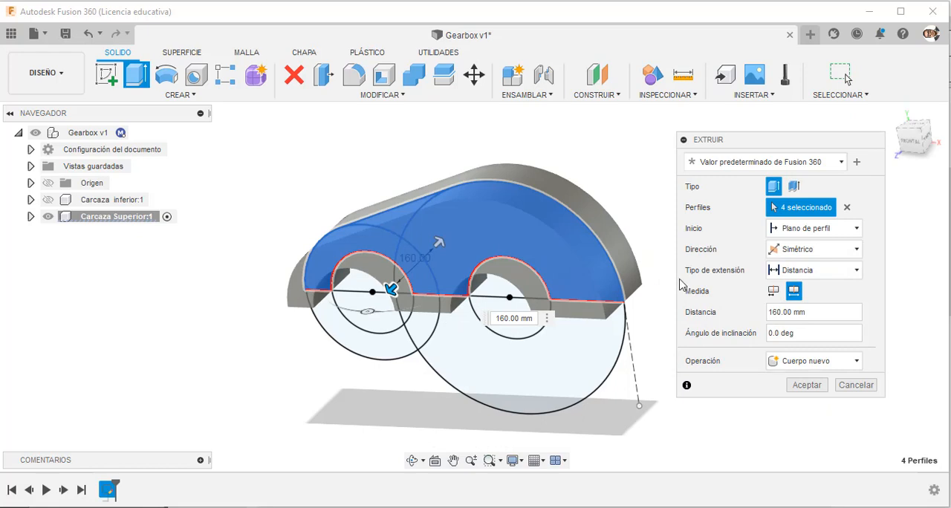
left_click(806, 385)
middle_click_drag(743, 312, 654, 301, "shift")
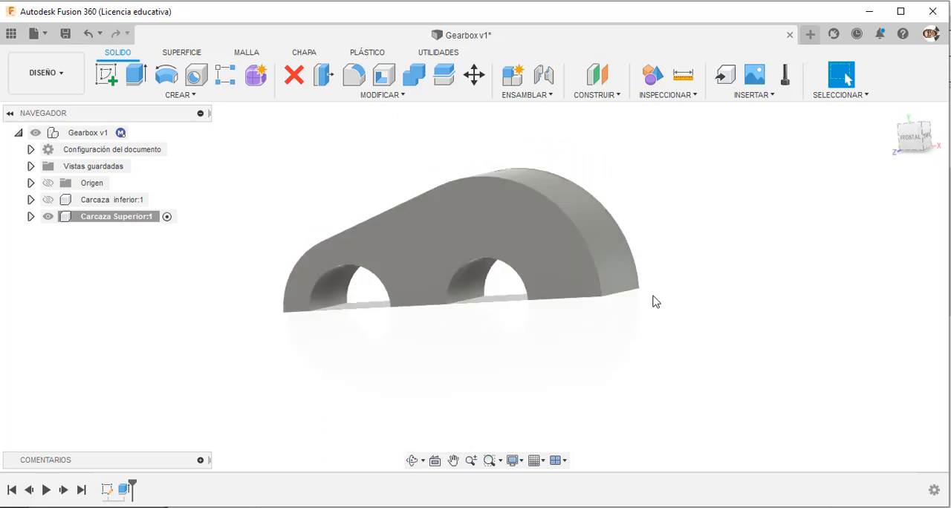
right_click(107, 490)
left_click(159, 352)
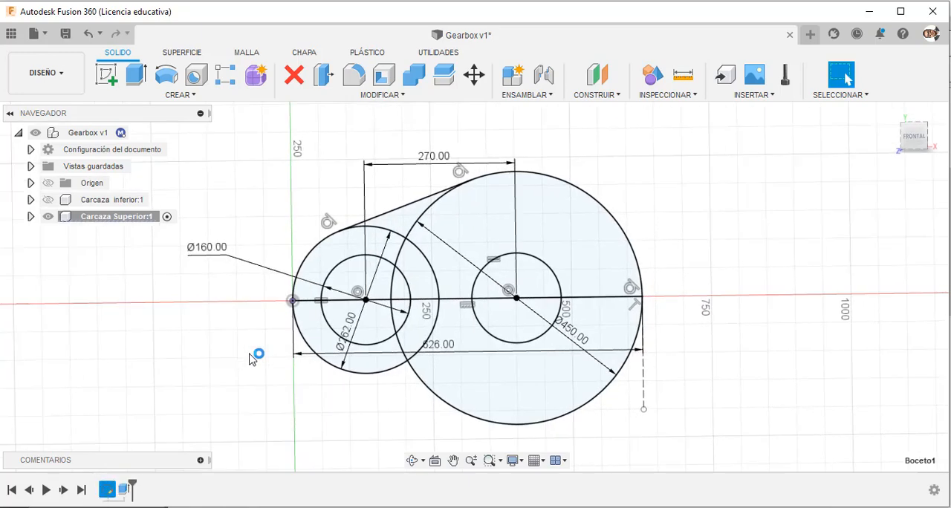
left_click(884, 85)
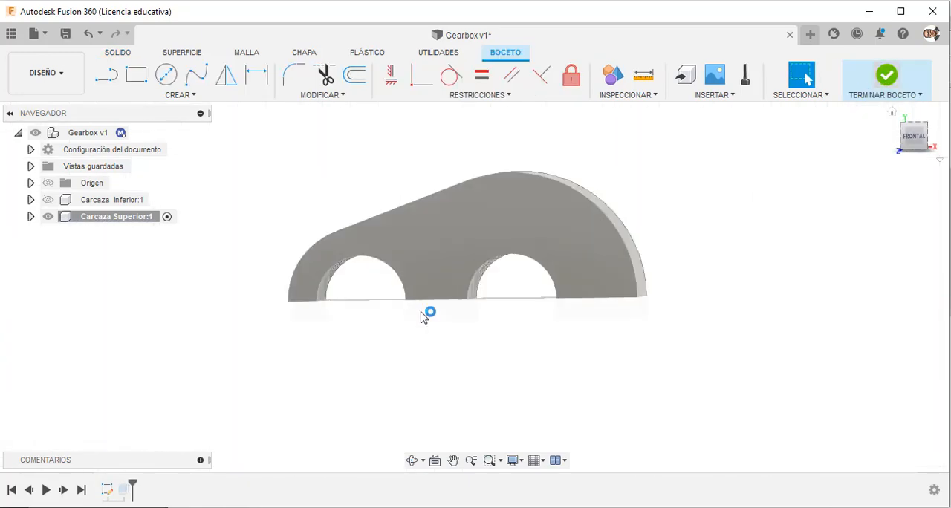
Edit the casing extrusion to include the semicircular areas of both 160 mm circles above the base line.
right_click(125, 490)
left_click(196, 358)
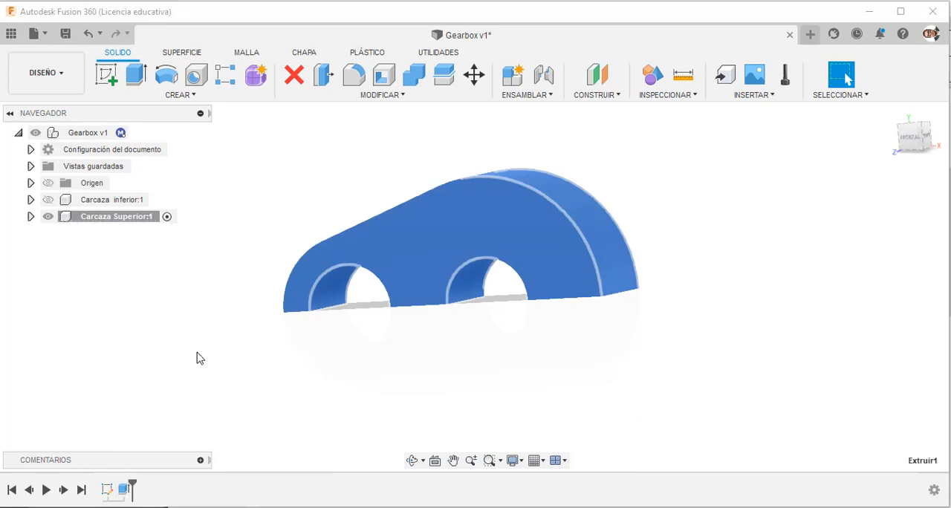
left_click(360, 296)
middle_click_drag(361, 296, 385, 295, "shift")
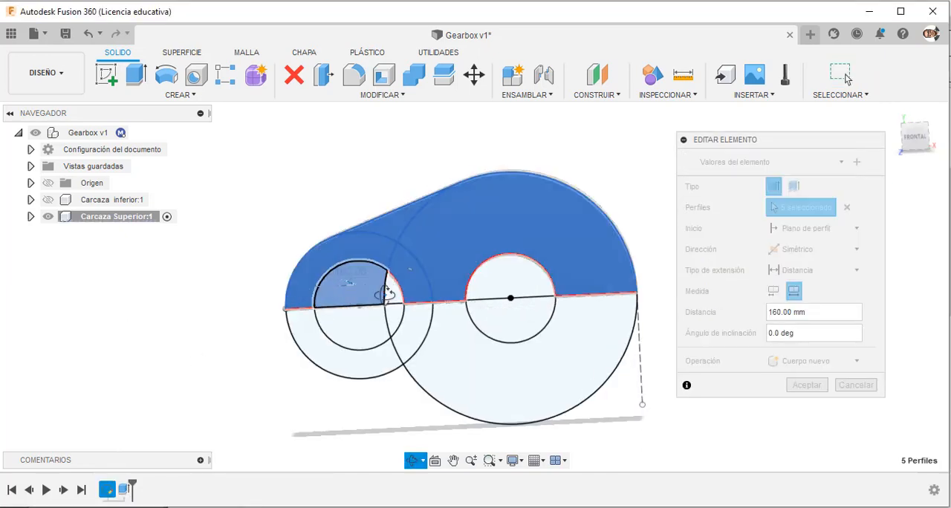
left_click(524, 321)
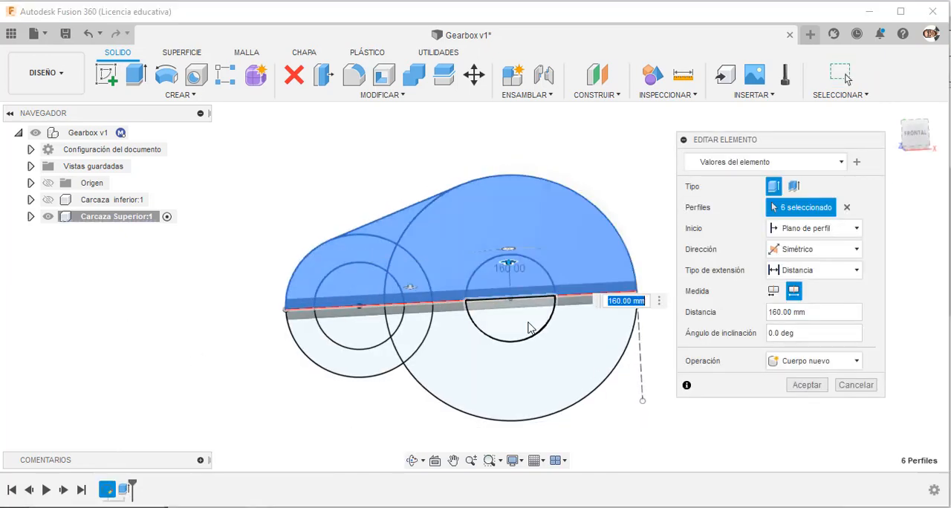
left_click(529, 328)
left_click(807, 385)
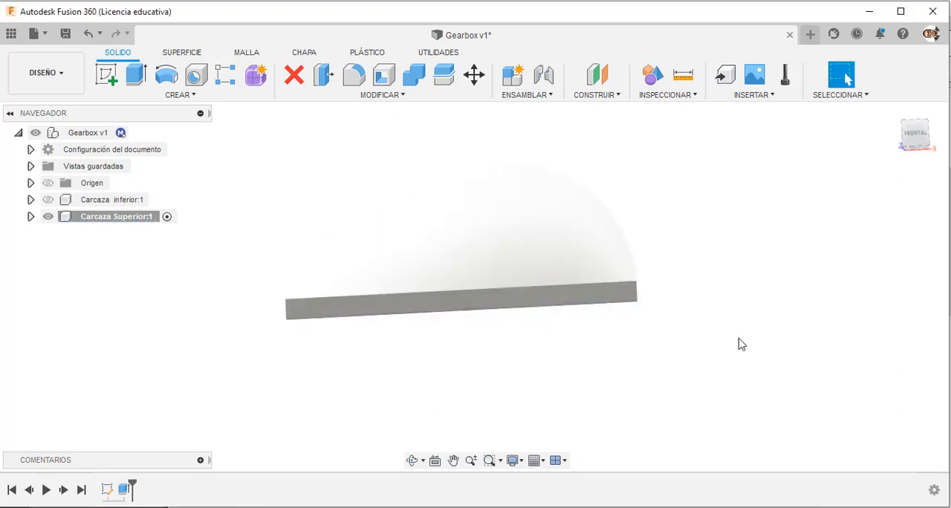
Shell the upper casing to an inside thickness of 10 mm, removing its flat bottom face.
middle_click_drag(669, 289, 649, 312, "shift")
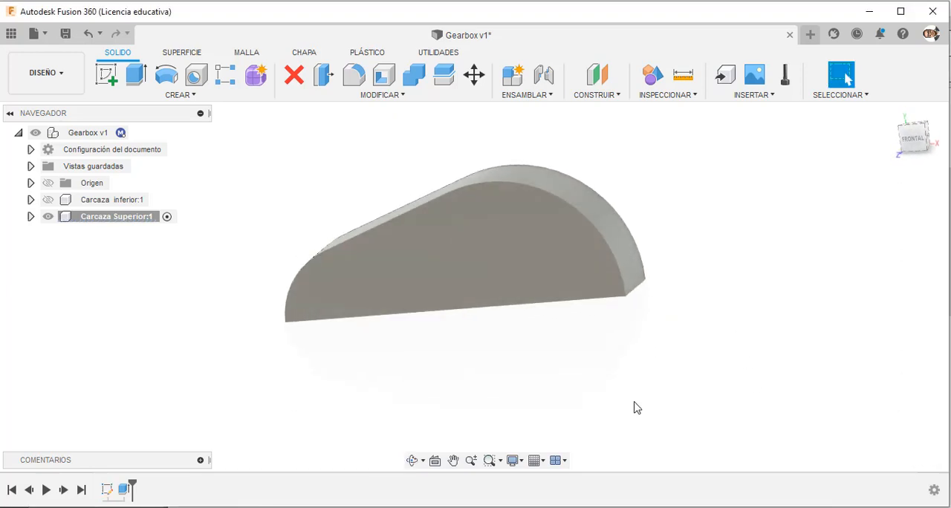
middle_click_drag(634, 406, 620, 305, "shift")
left_click(384, 75)
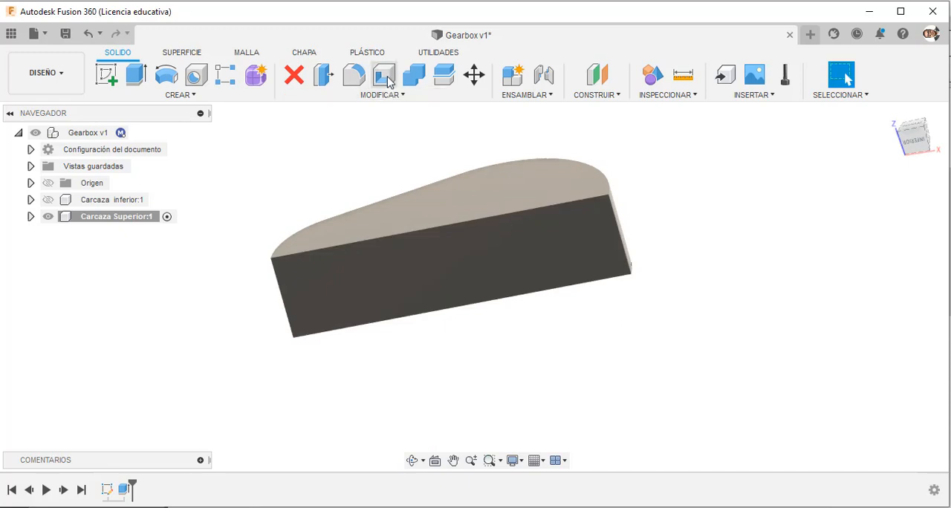
left_click(437, 273)
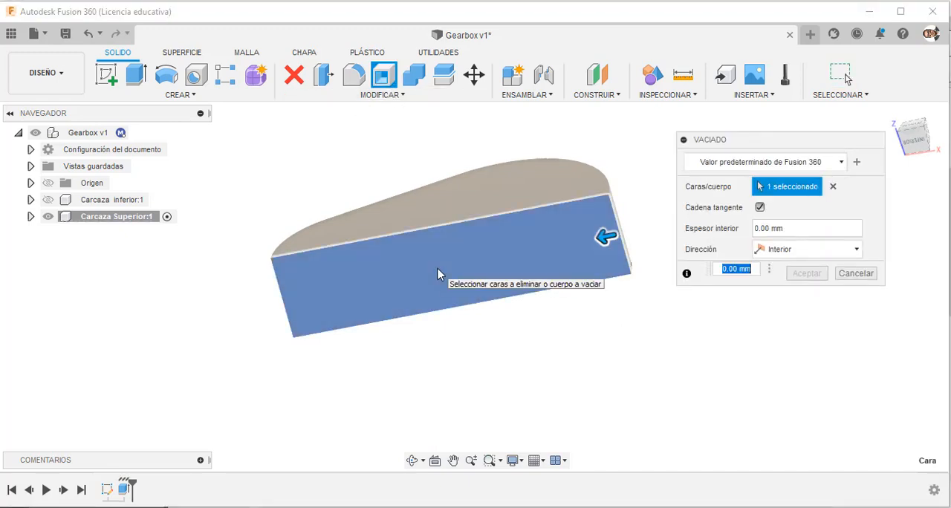
type("10")
key("Return")
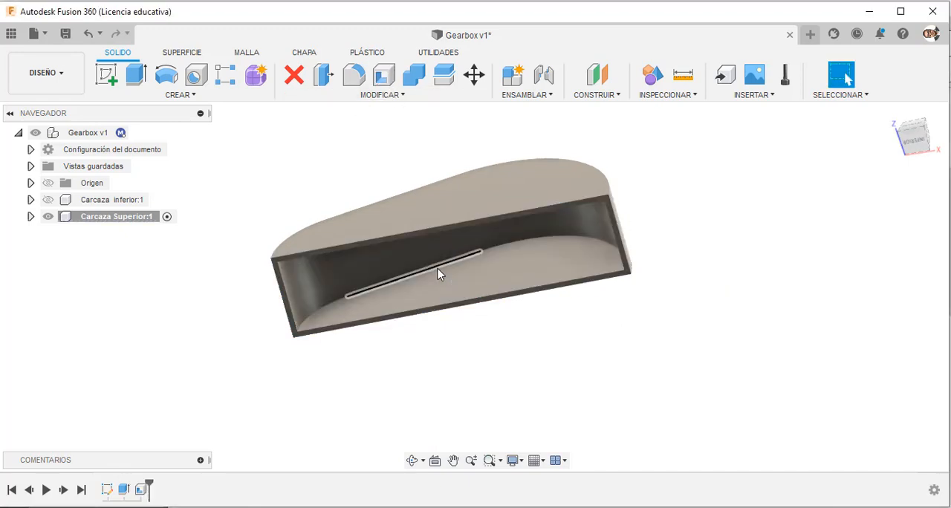
Start a sketch on the frontal origin plane and project the casing's small left arc and large right arc into it.
middle_click_drag(660, 183, 673, 283, "shift")
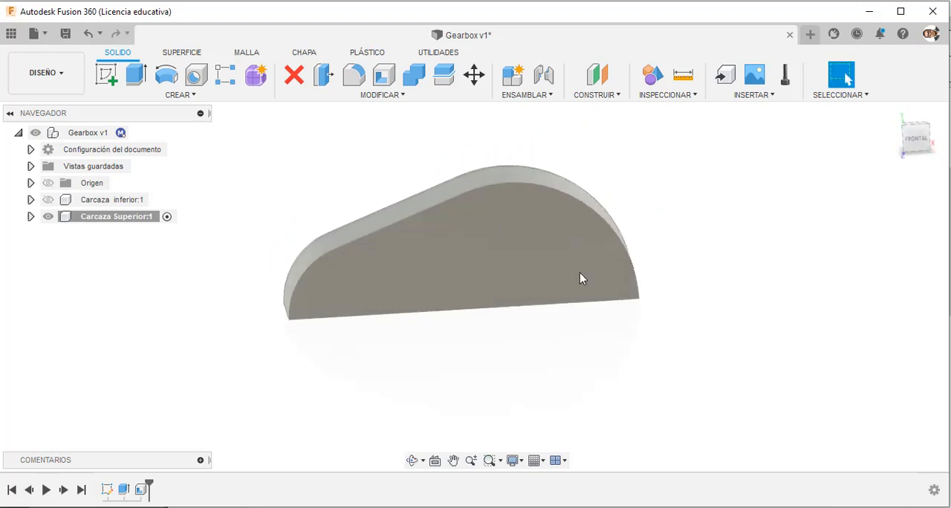
left_click(497, 270)
left_click(384, 367)
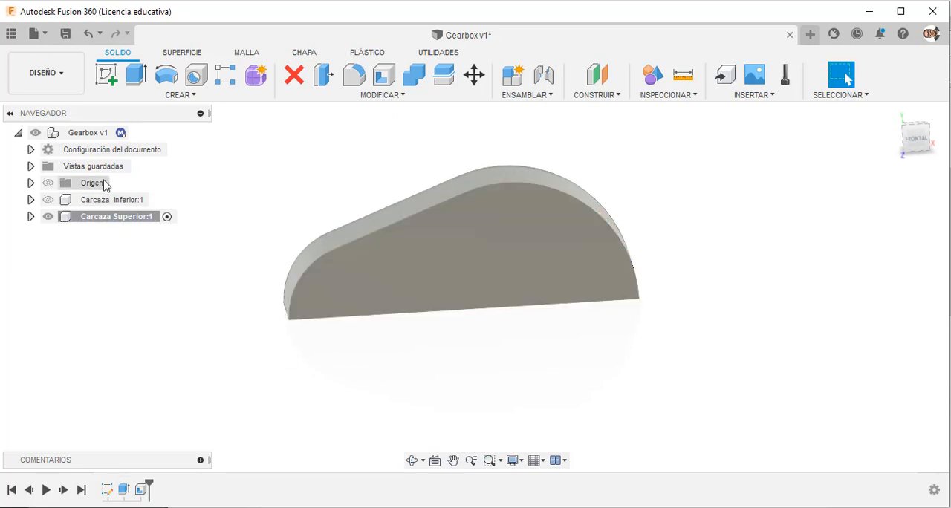
left_click(106, 74)
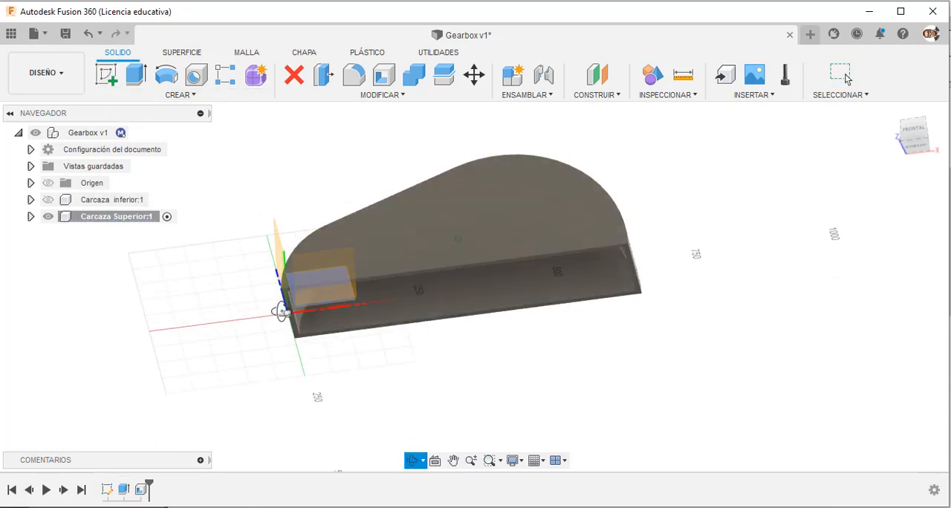
left_click(353, 281)
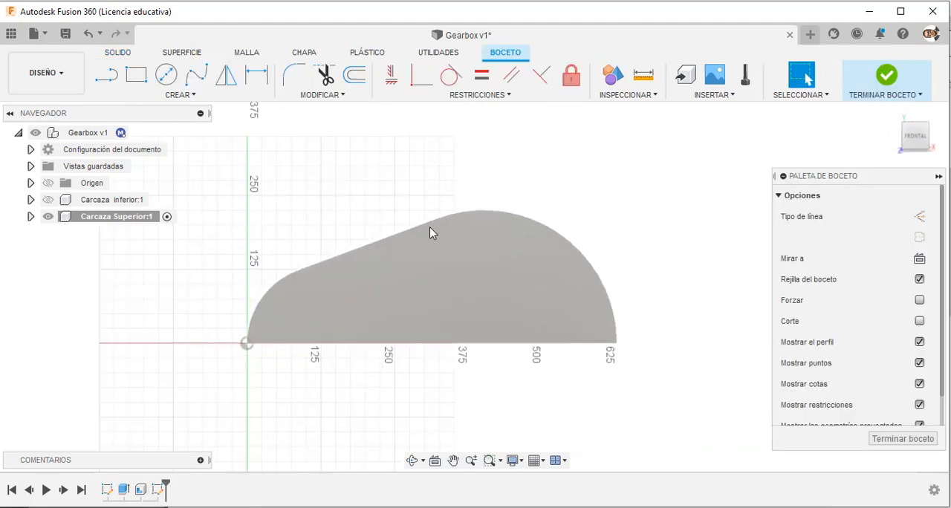
key("p")
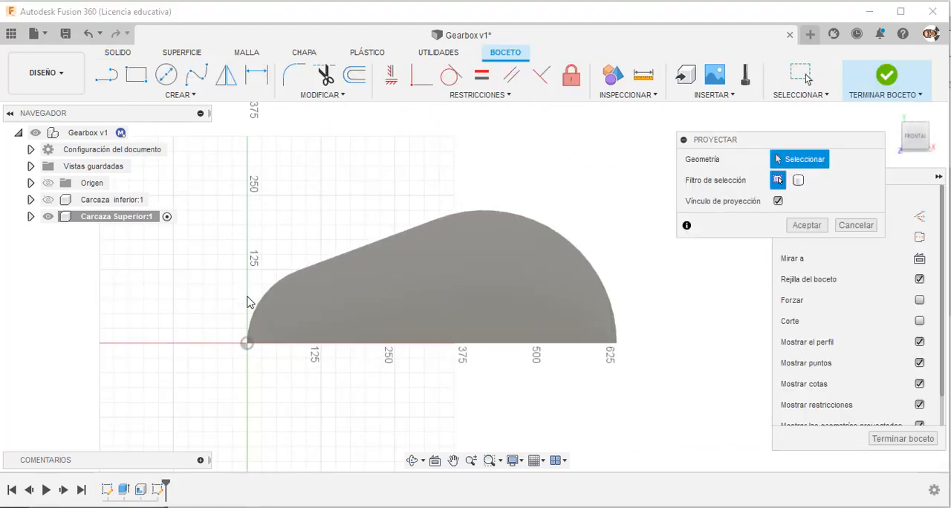
left_click(252, 313)
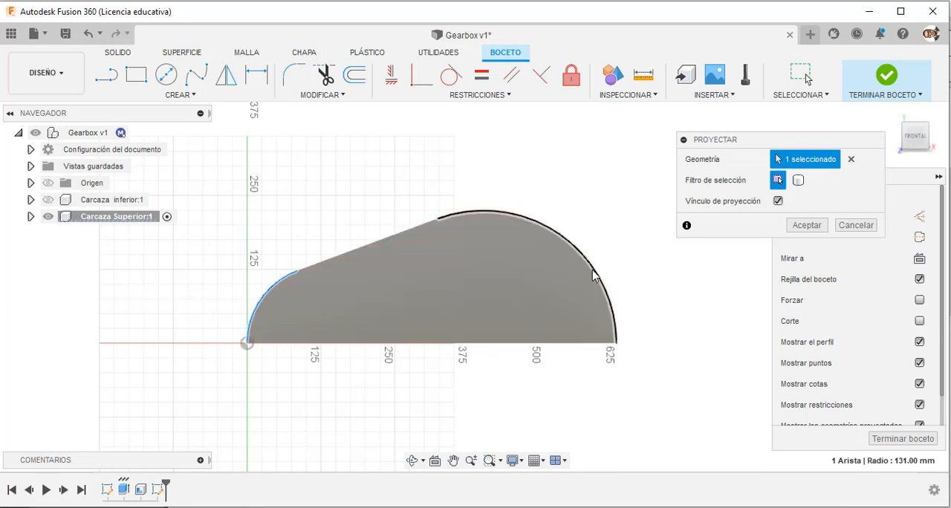
left_click(806, 225)
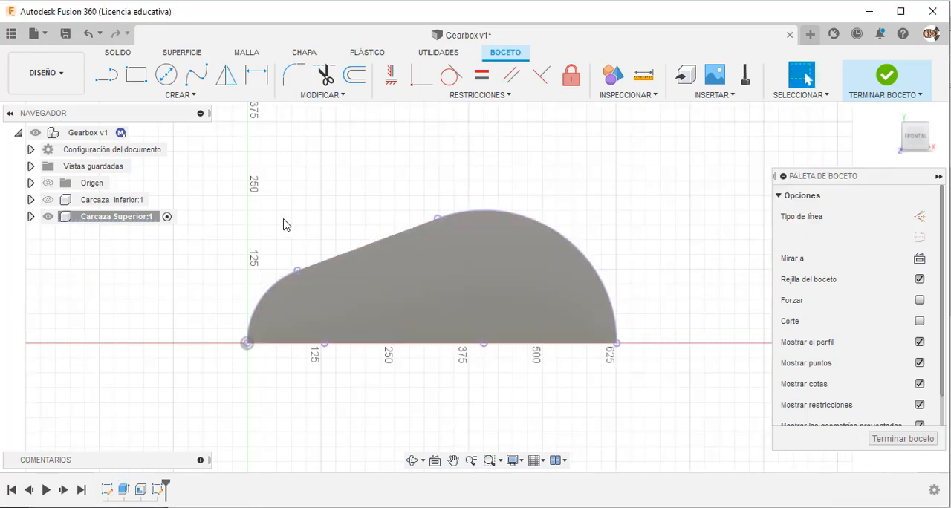
Sketch a 160 mm diameter circle centred on the small left arc's centre point.
left_click(163, 75)
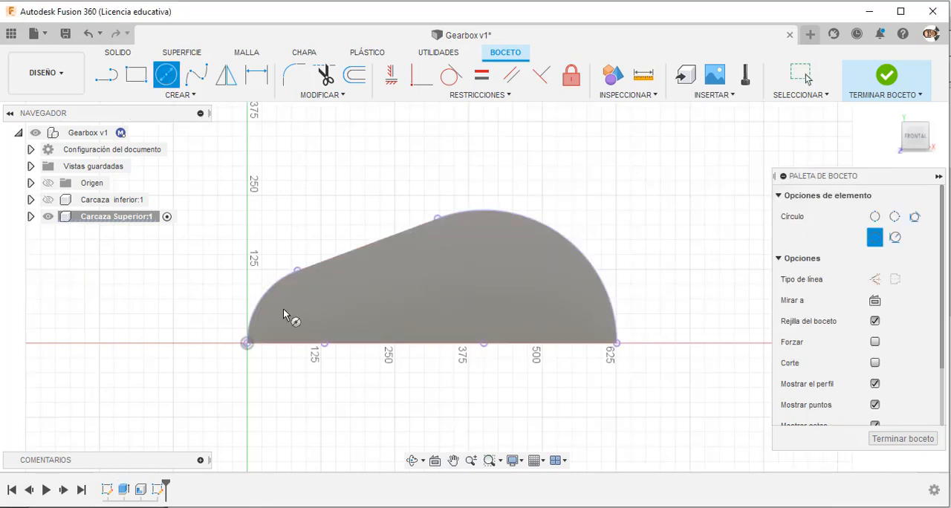
left_click(325, 344)
type("160")
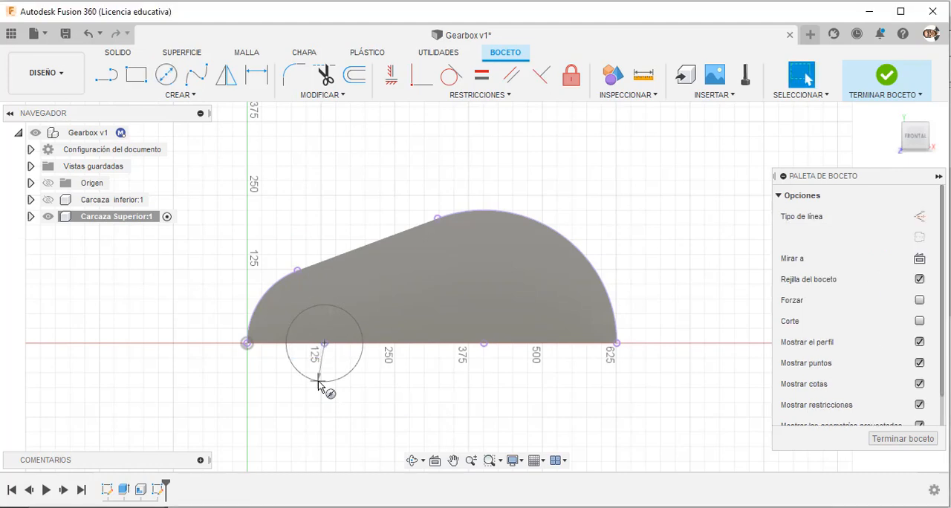
key("Return")
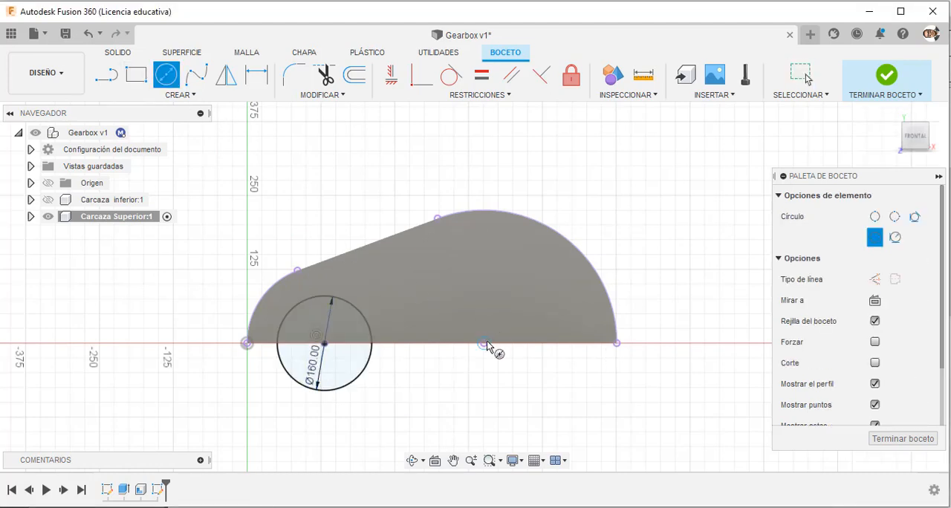
Sketch a circle on the large arc's centre, make it equal to the 160 mm circle, and finish the sketch.
left_click(484, 343)
left_click(484, 403)
key("Escape")
left_click(482, 77)
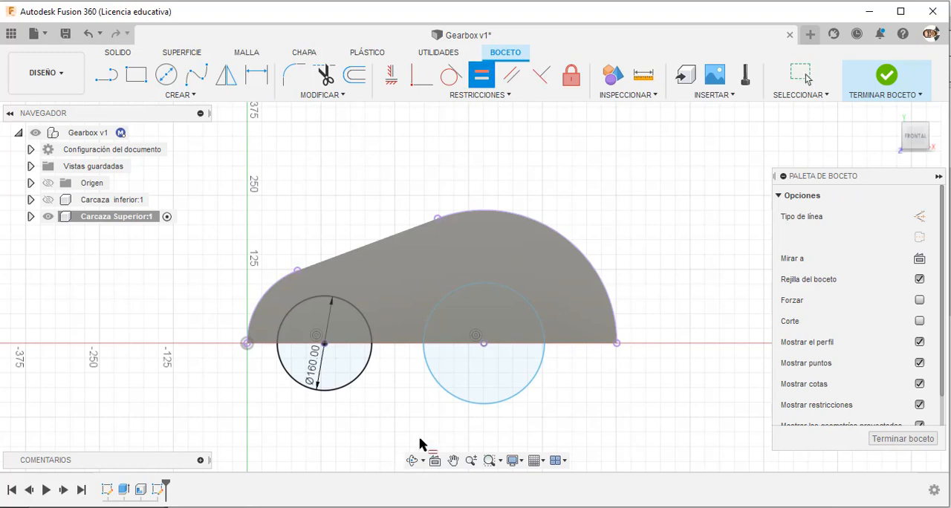
left_click(437, 389)
left_click(365, 383)
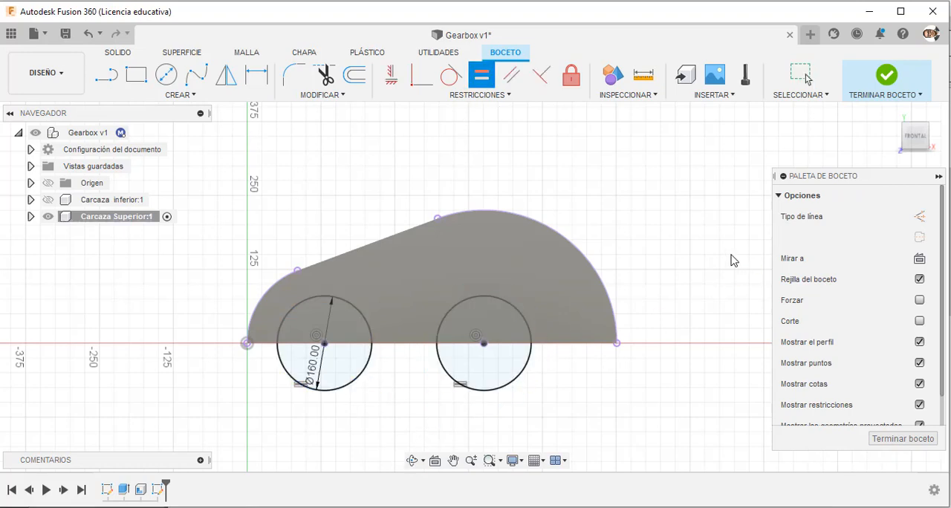
left_click(911, 86)
Cut both circles through the casing walls with a two-sided extrusion, 150 mm on side one and 100 mm on side two.
middle_click_drag(662, 220, 628, 170, "shift")
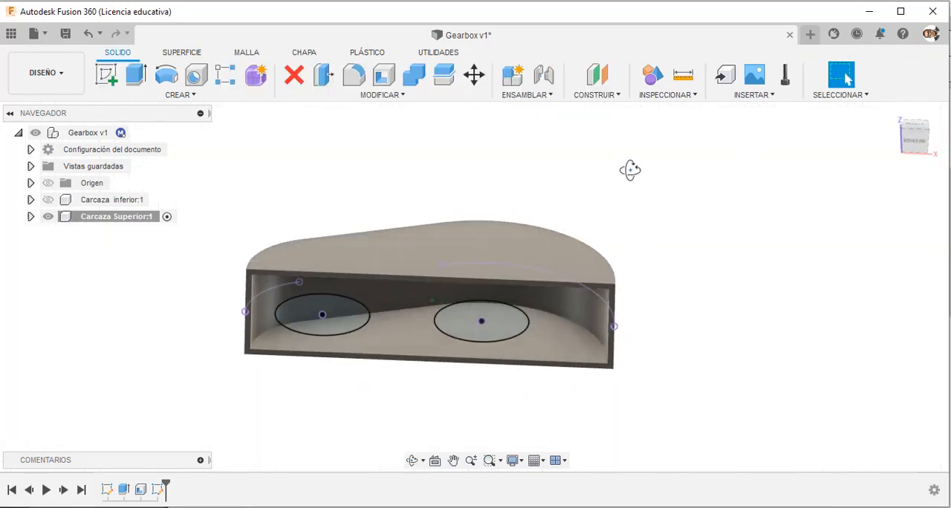
key("e")
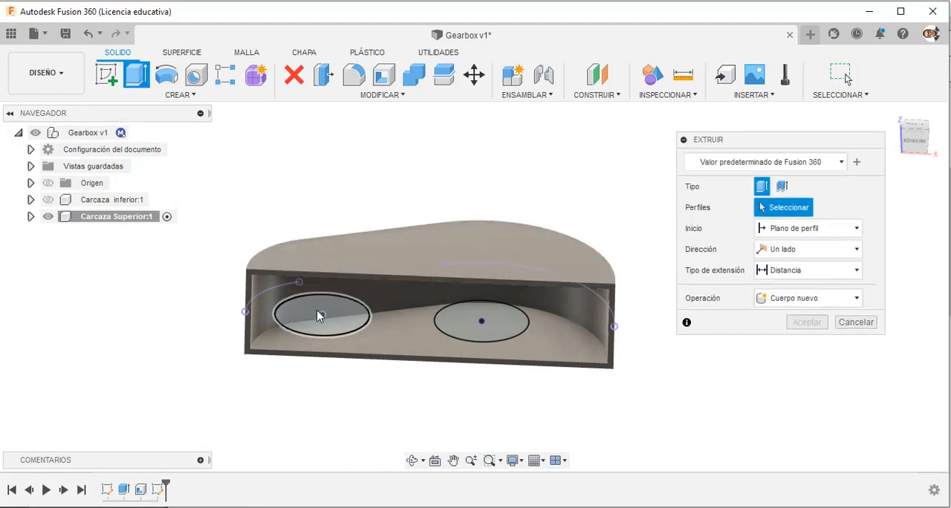
left_click(317, 310)
left_click(483, 320)
left_click_drag(487, 288, 484, 225)
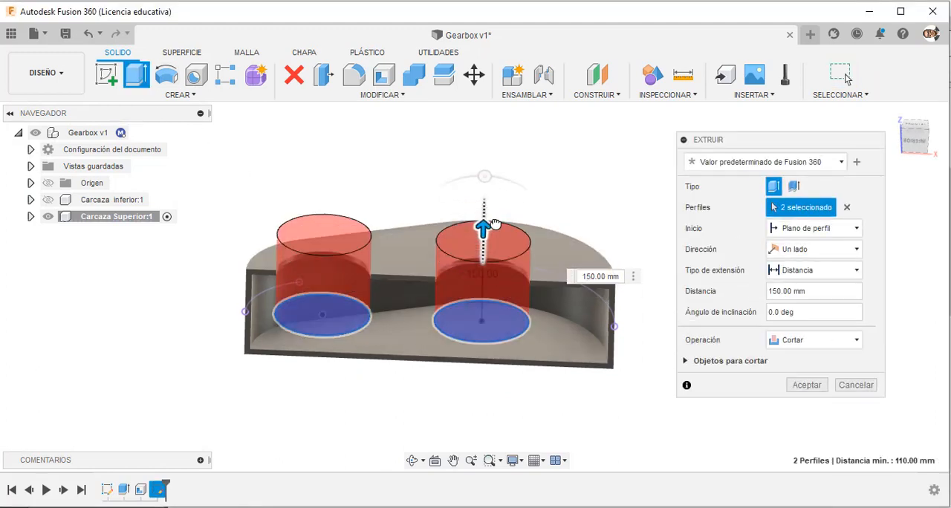
left_click(803, 251)
left_click(799, 284)
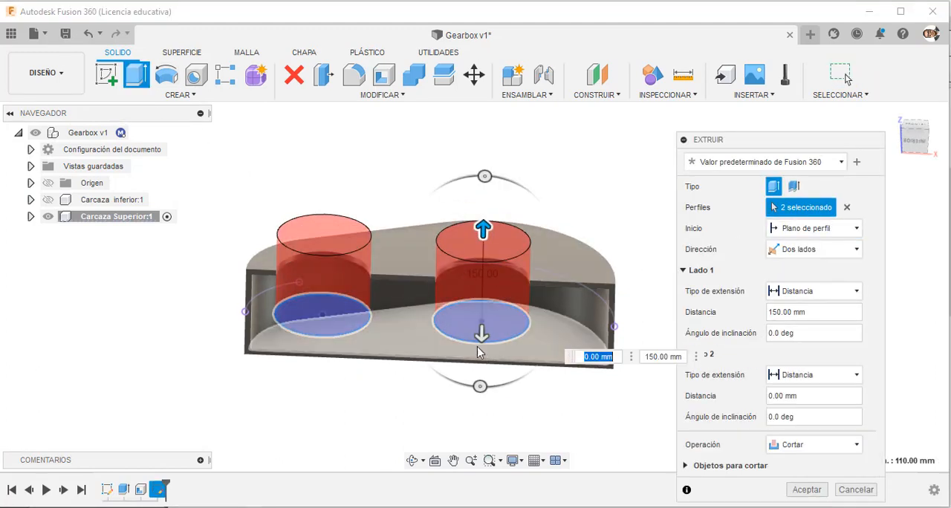
left_click_drag(483, 340, 483, 387)
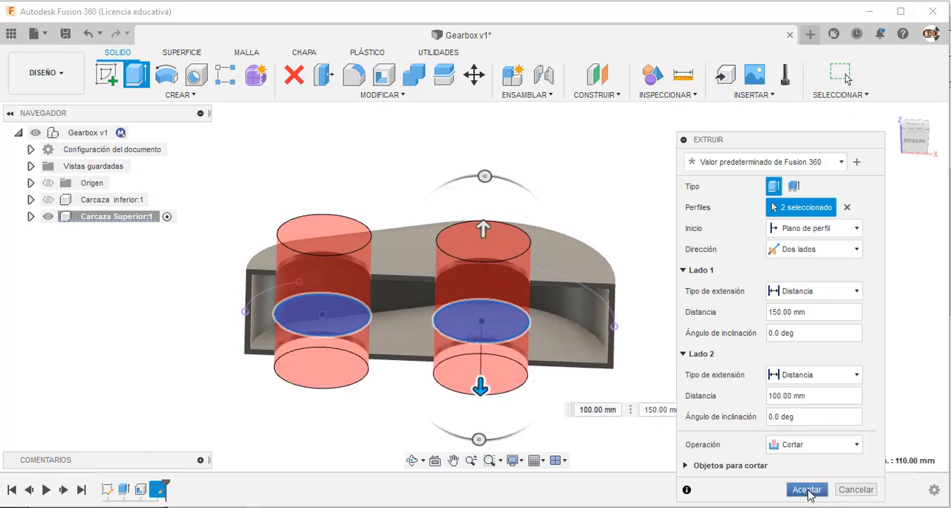
left_click(808, 487)
mouse_move(689, 335)
middle_mouse_down("shift")
mouse_move(681, 199)
mouse_move(686, 267)
mouse_move(668, 334)
mouse_move(683, 400)
mouse_move(674, 337)
middle_mouse_up("shift")
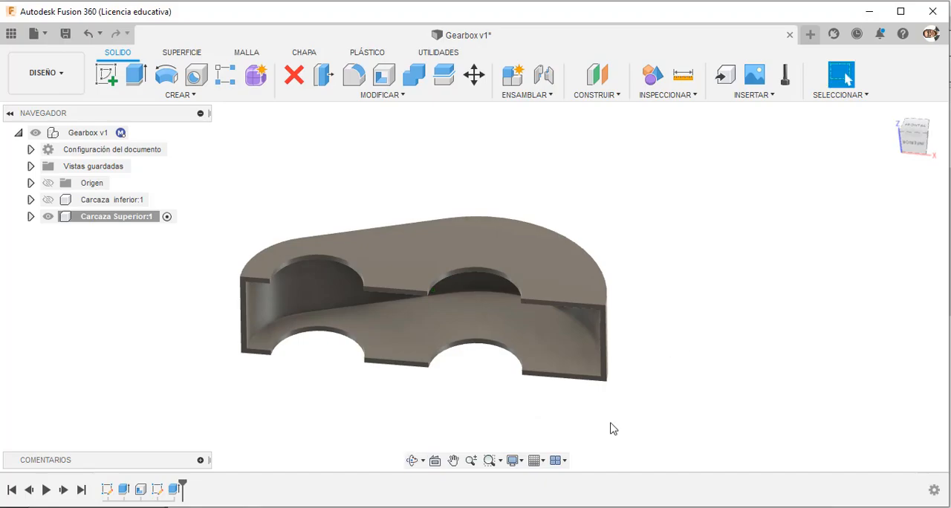
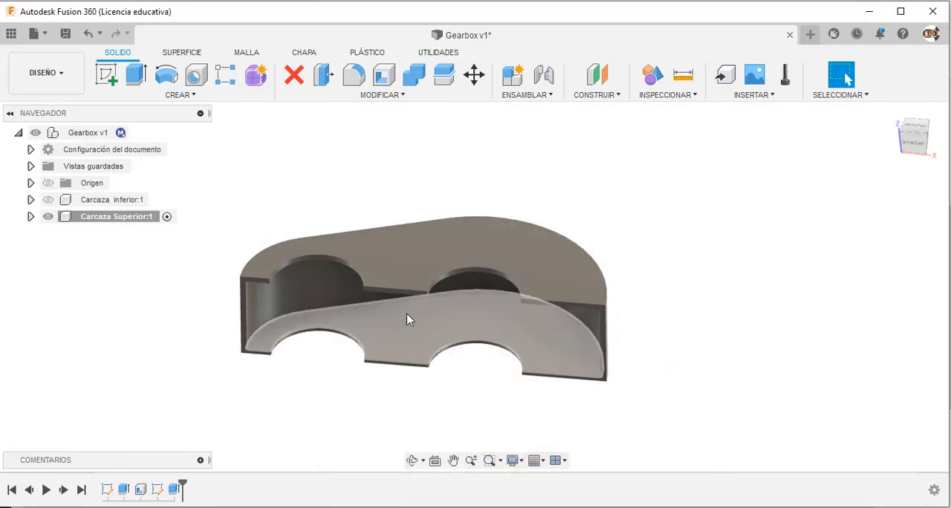
Start a sketch on the flat rim face at the small-arc end of the upper casing's open underside.
left_click(845, 75)
scroll(245, 272, "up", 5)
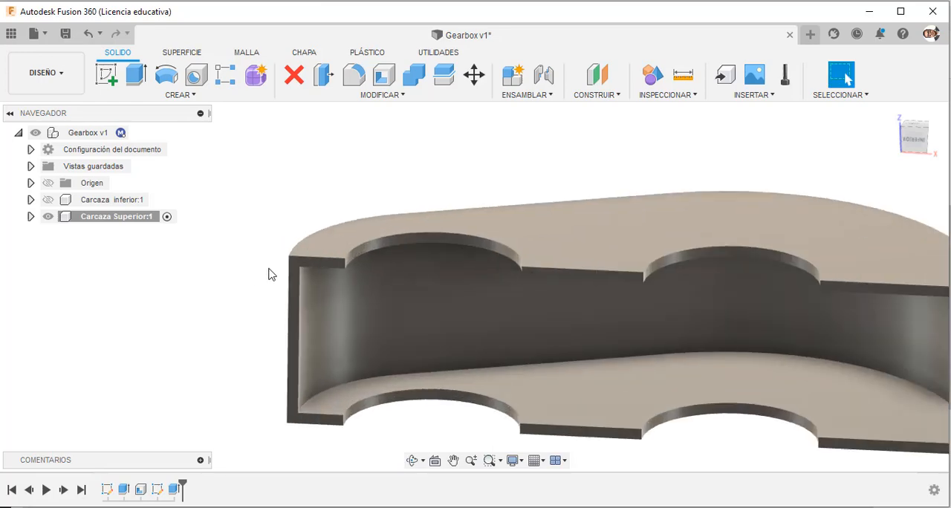
left_click(310, 266)
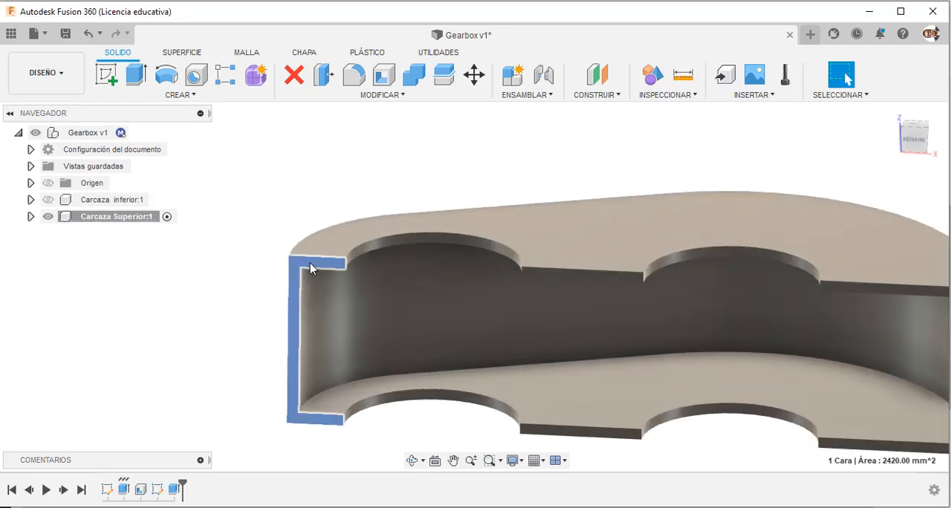
left_click(106, 75)
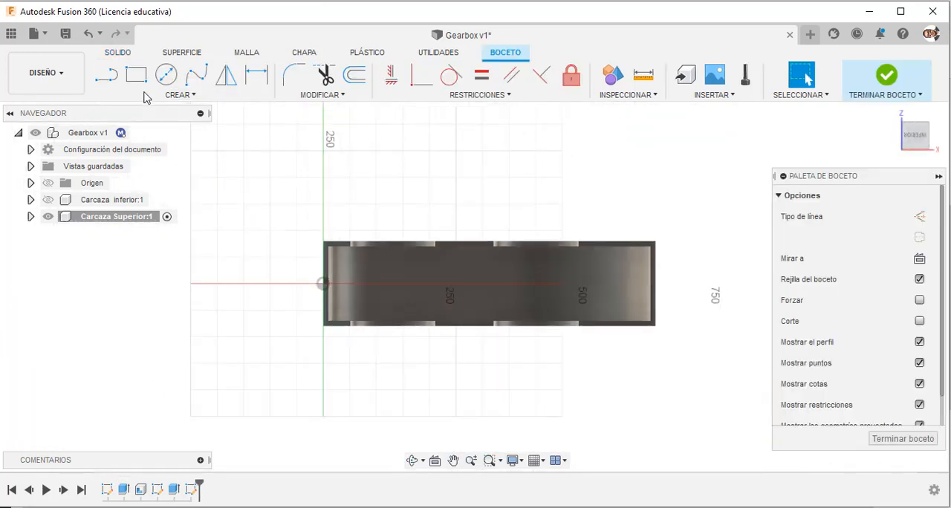
left_click(106, 74)
scroll(338, 235, "up", 4)
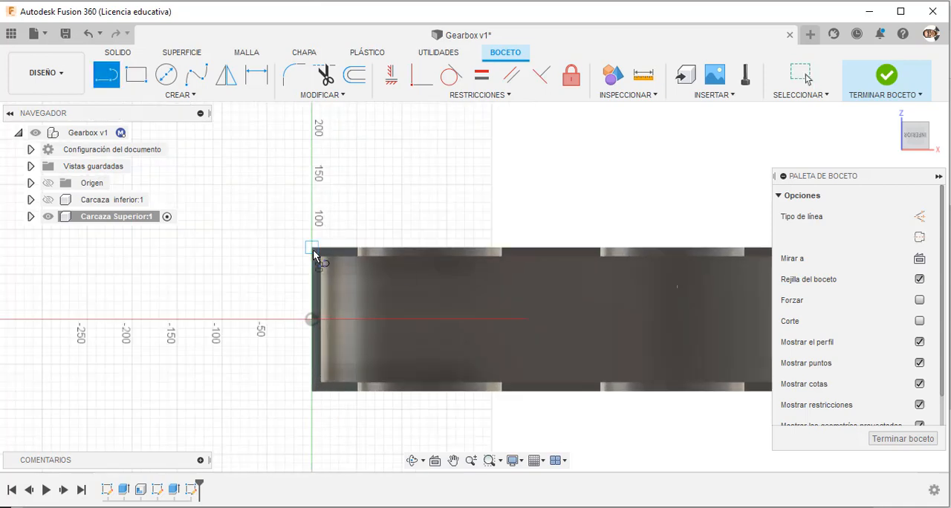
scroll(313, 249, "down", 3)
left_click(313, 250)
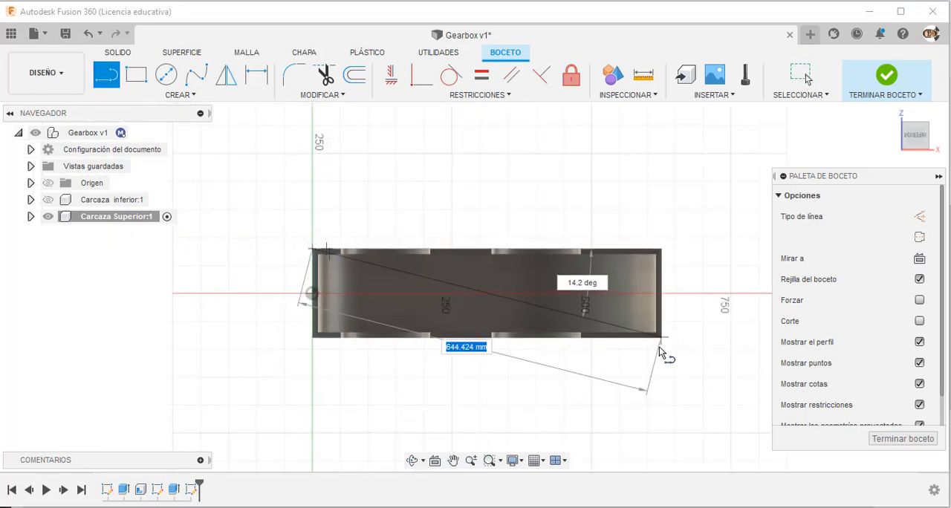
scroll(661, 342, "up", 3)
key("Escape")
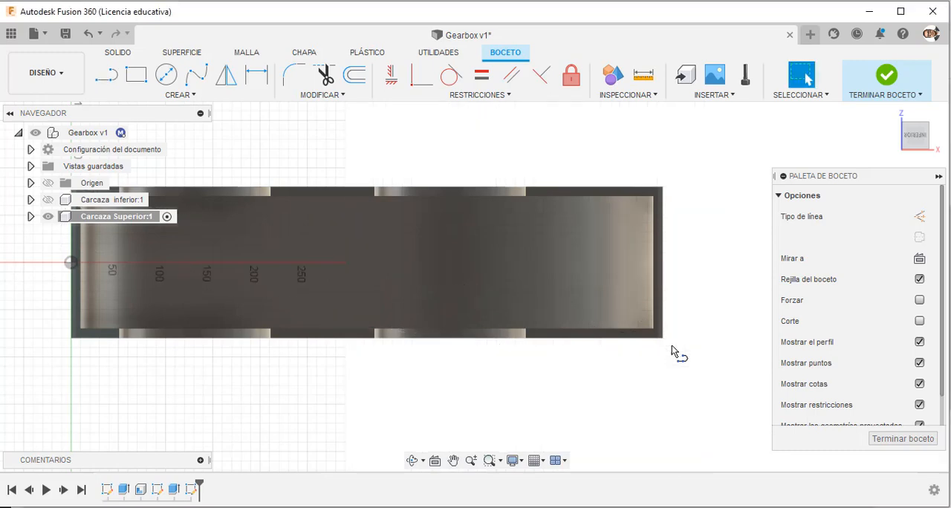
Project the casing's lower-right outer corner point into the sketch.
key("p")
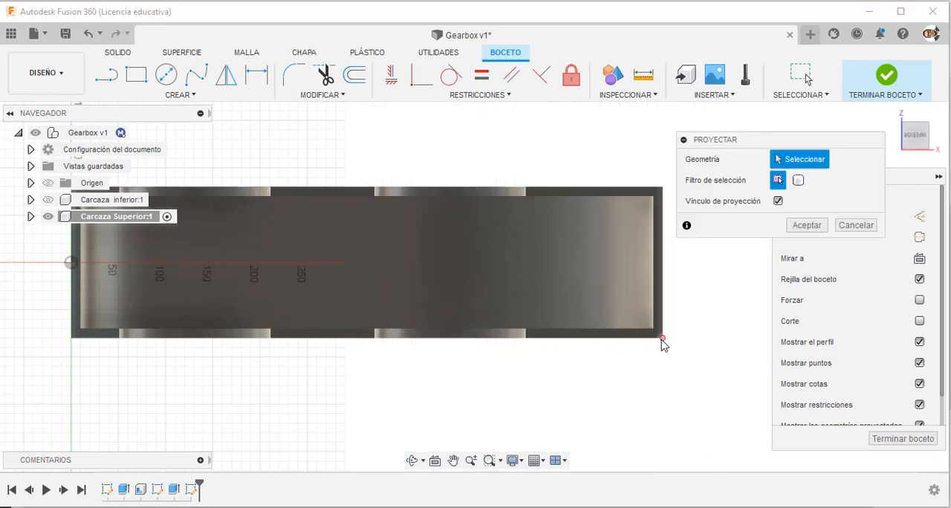
left_click(663, 339)
left_click(813, 230)
scroll(716, 344, "down", 4)
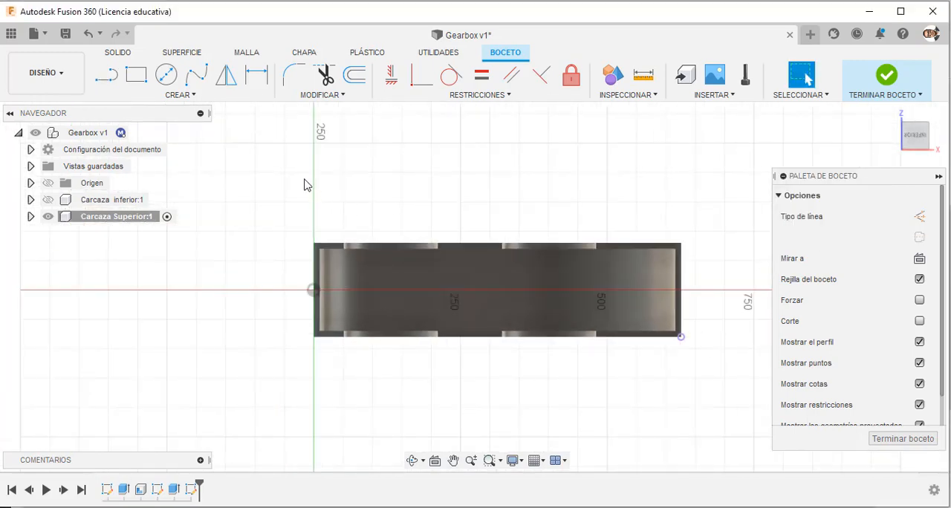
Draw a diagonal line from the casing's upper-left corner to the projected corner point and make it construction geometry.
left_click(106, 74)
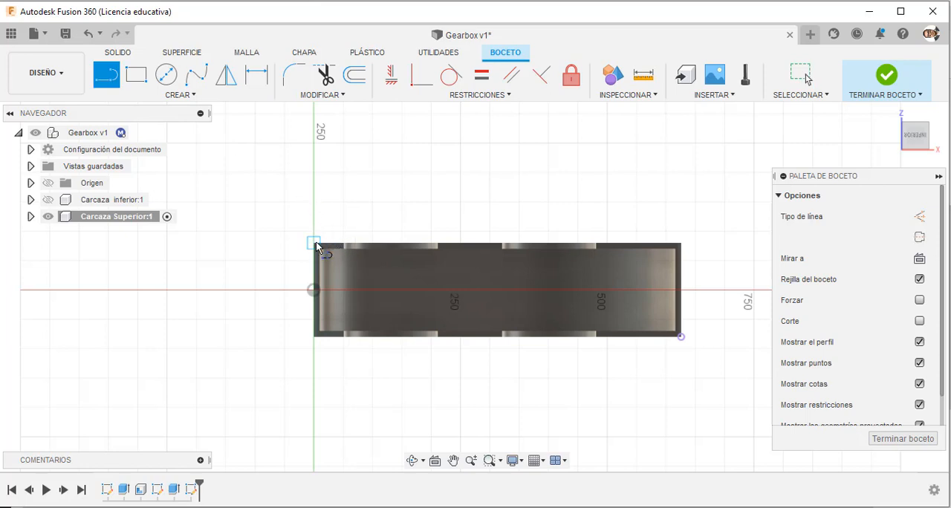
left_click(313, 243)
left_click(682, 336)
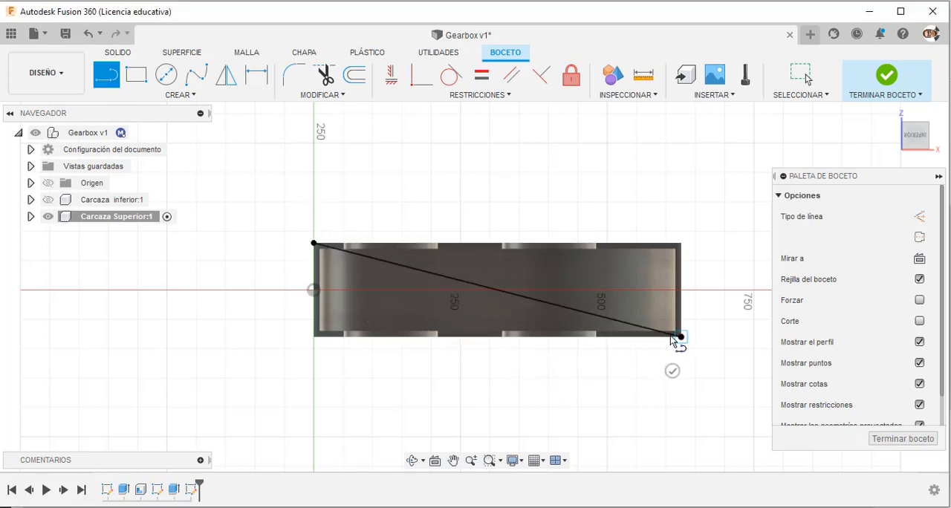
key("Escape")
left_click(515, 296)
left_click(919, 216)
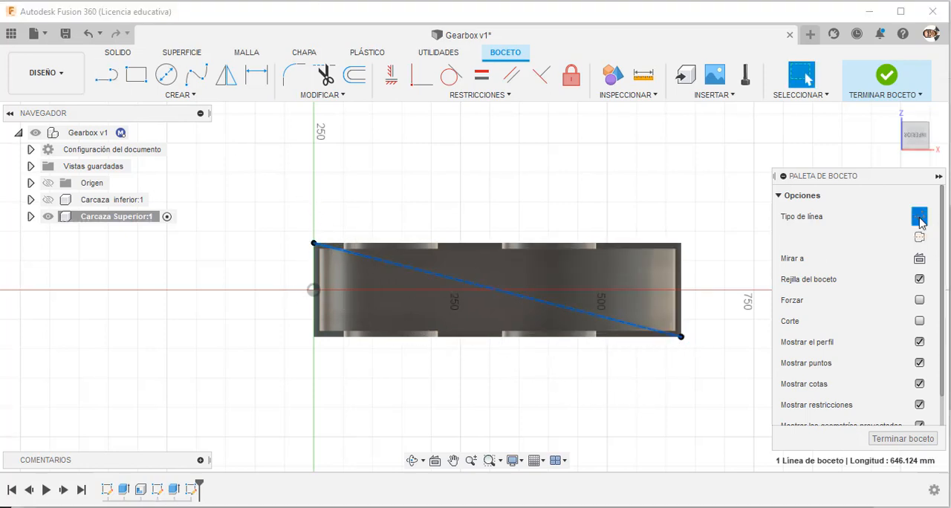
left_click(431, 208)
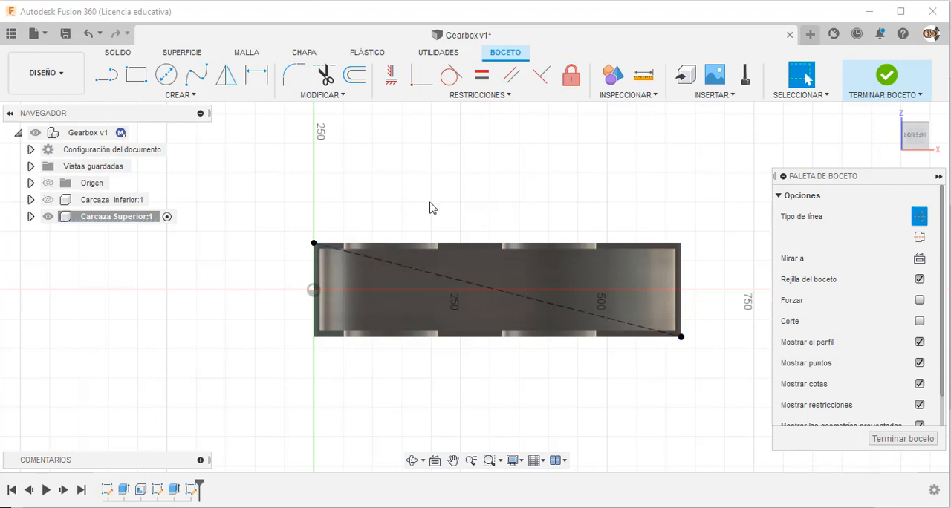
Sketch a centre rectangle about 750 mm wide around the casing, centred on the diagonal's midpoint.
left_click(136, 74)
left_click(907, 237)
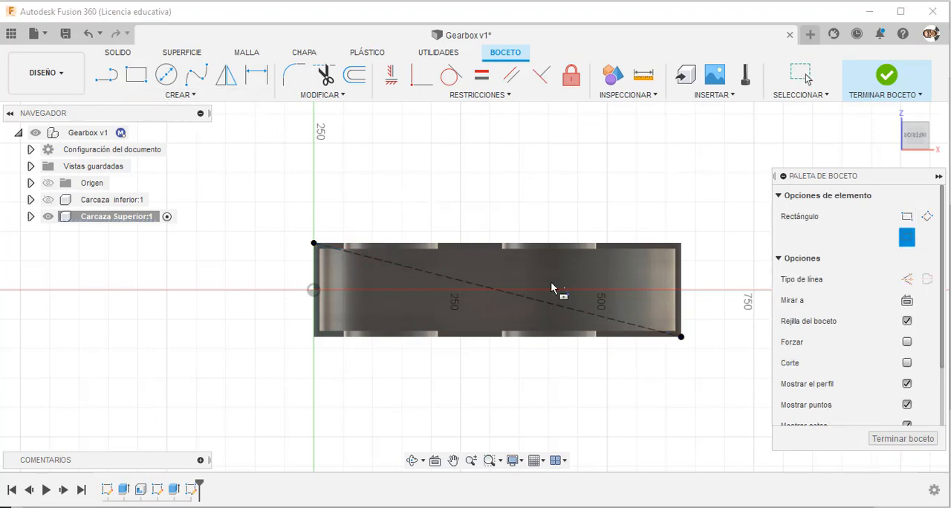
left_click(497, 290)
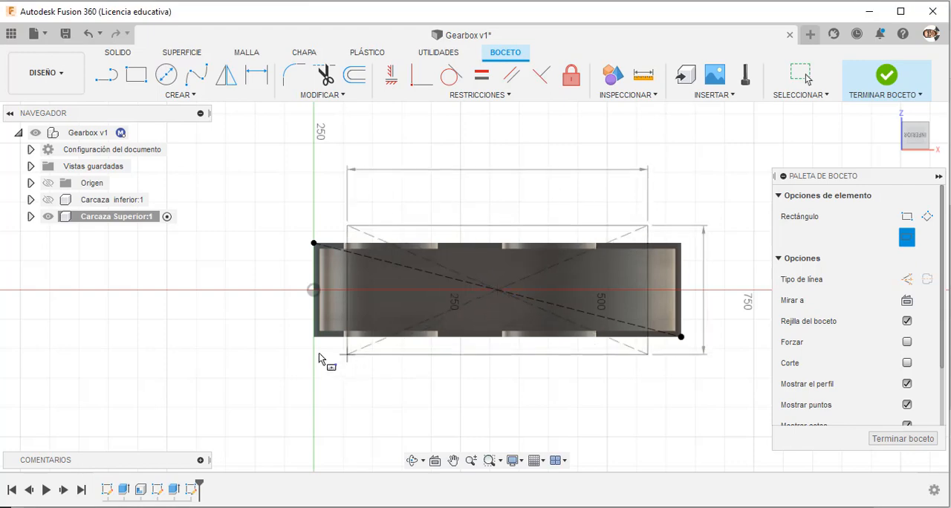
left_click(278, 365)
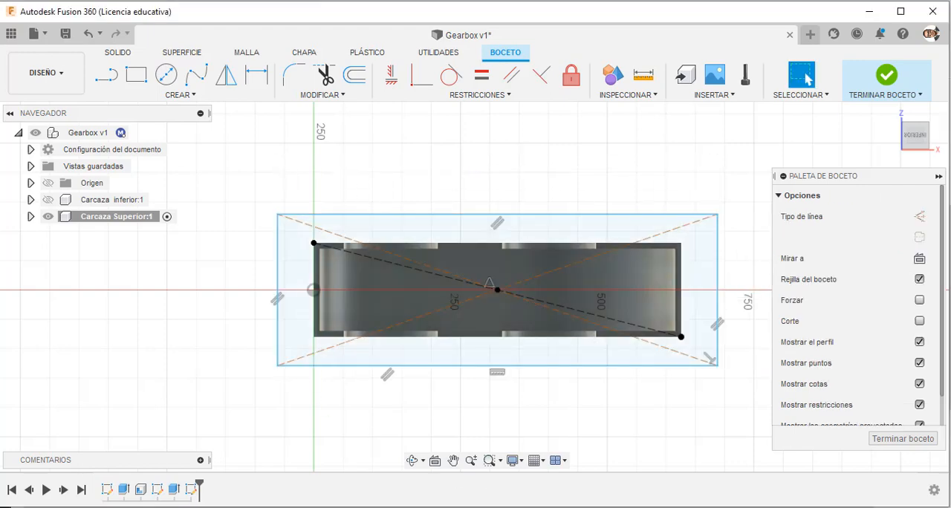
Dimension the rectangle 715 mm long and 246 mm wide, checking the sizes in the PDF drawing.
key("alt+Tab")
key("alt+Tab")
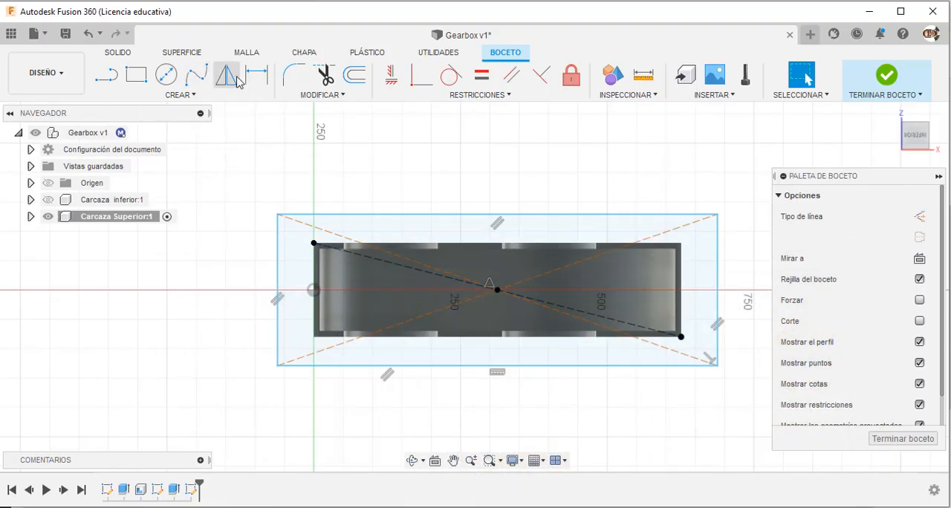
left_click(446, 215)
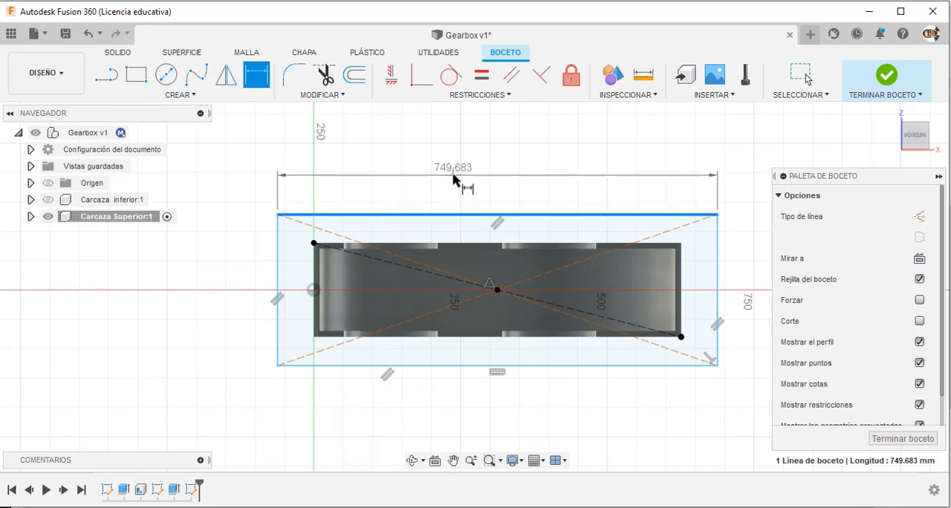
left_click(453, 181)
type("715")
key("Return")
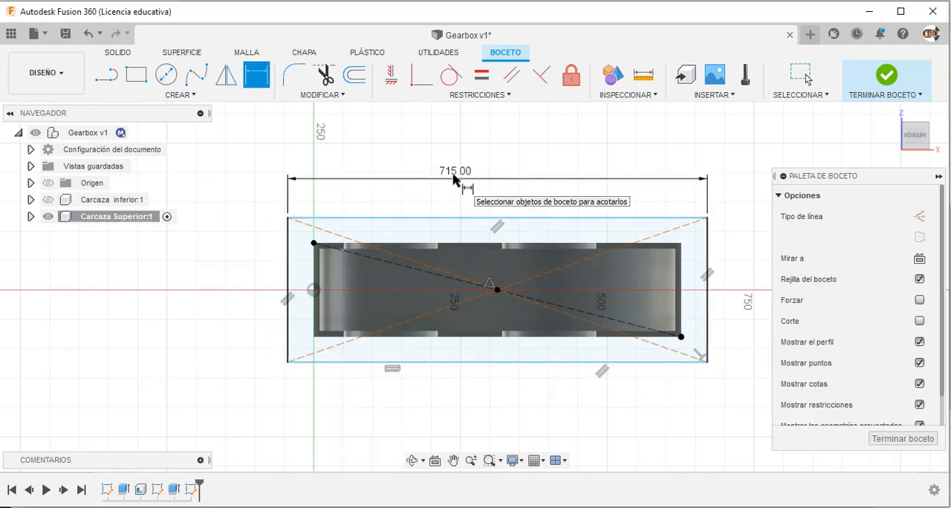
key("alt+Tab")
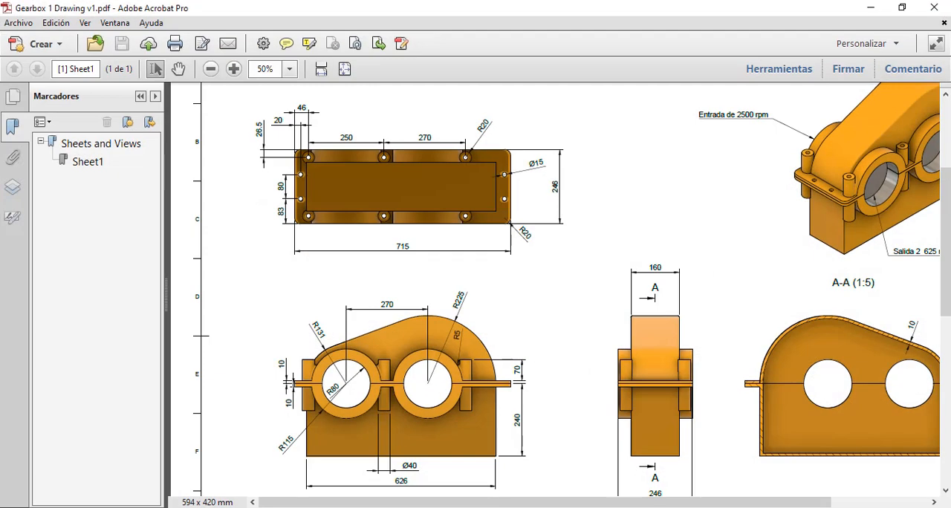
key("alt+Tab")
left_click(289, 346)
left_click(253, 292)
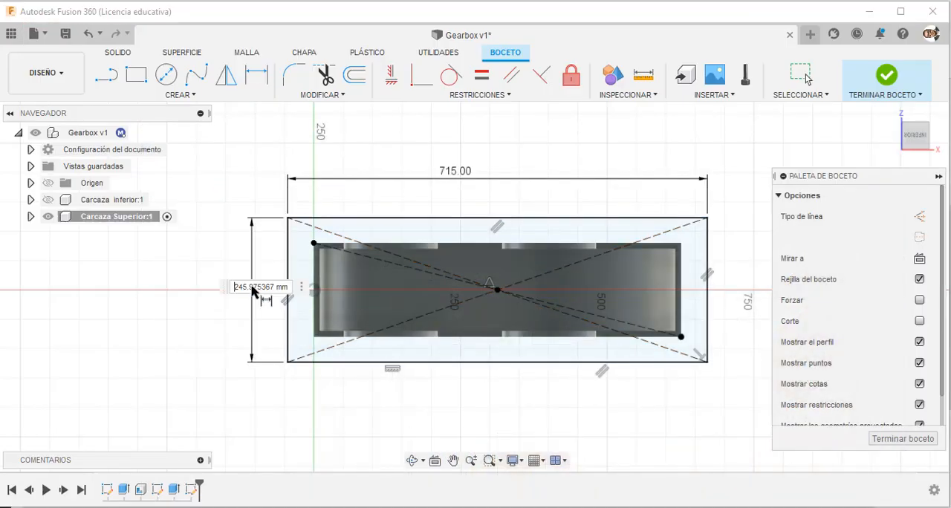
type("246")
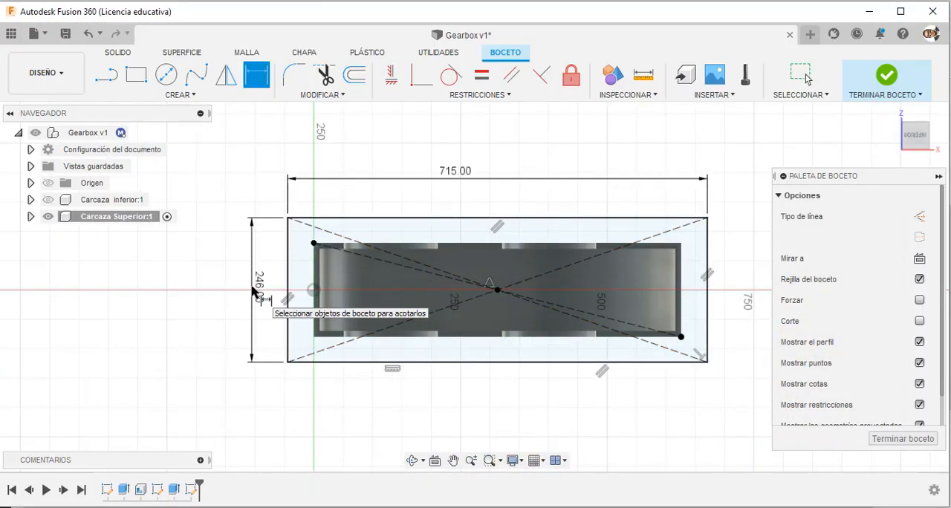
key("Return")
Fillet the rectangle's two upper corners with a 20 mm radius.
left_click(295, 77)
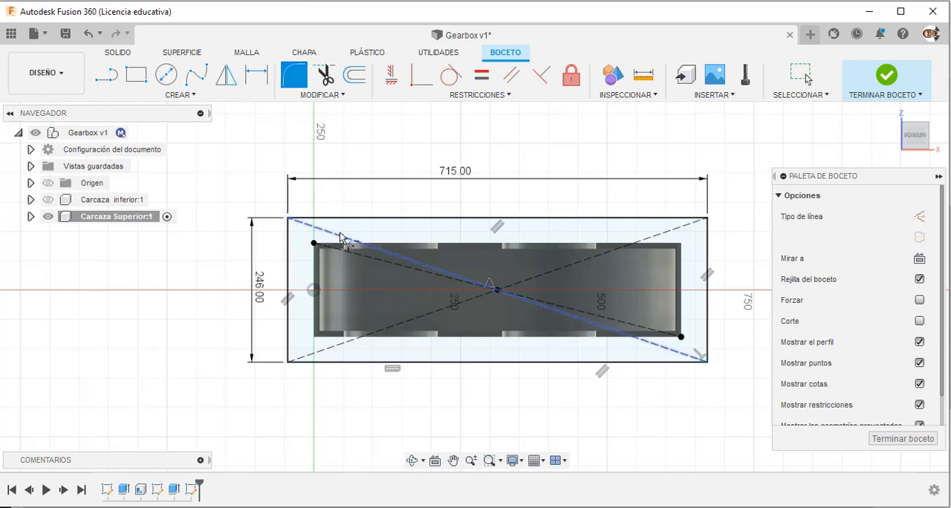
left_click(327, 218)
left_click(287, 246)
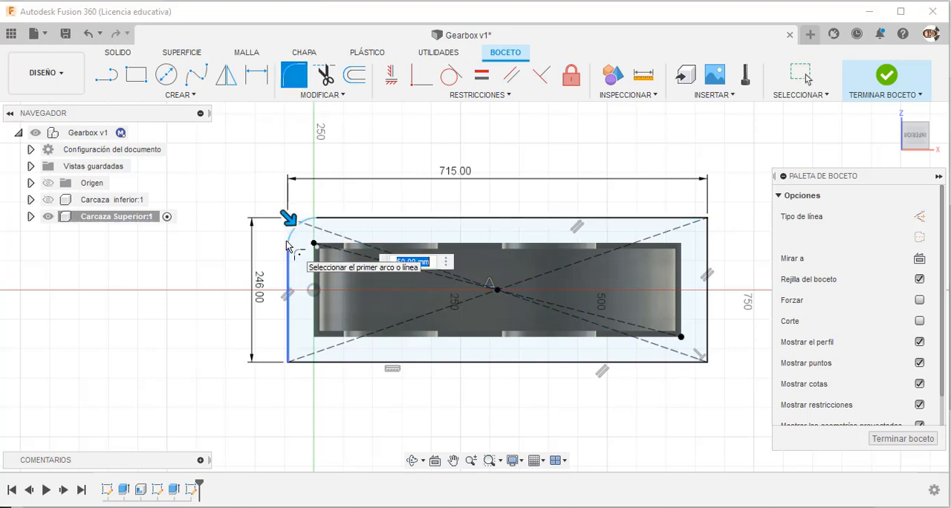
type("20")
key("Return")
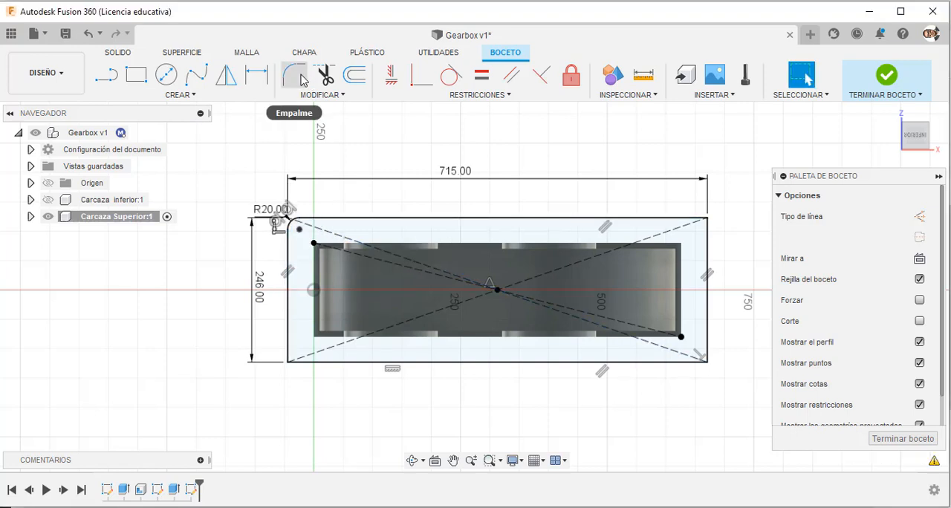
left_click(295, 75)
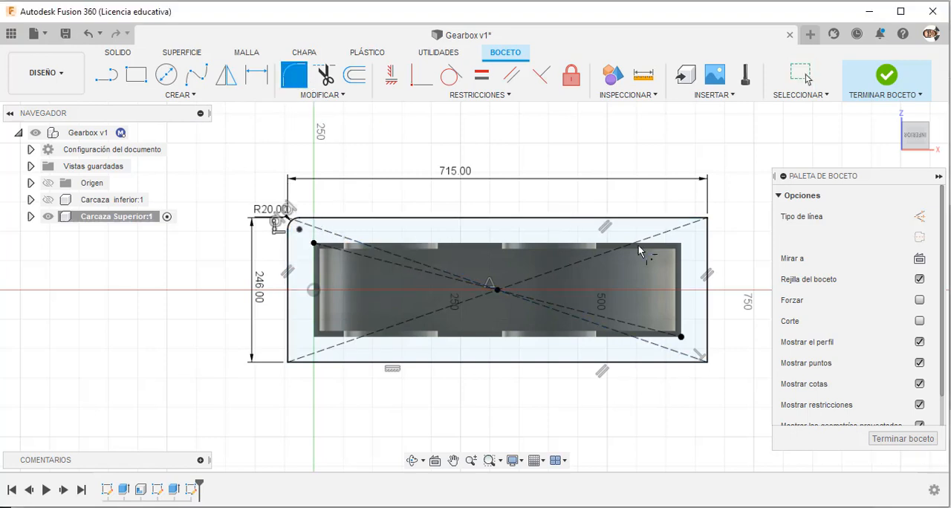
left_click(674, 220)
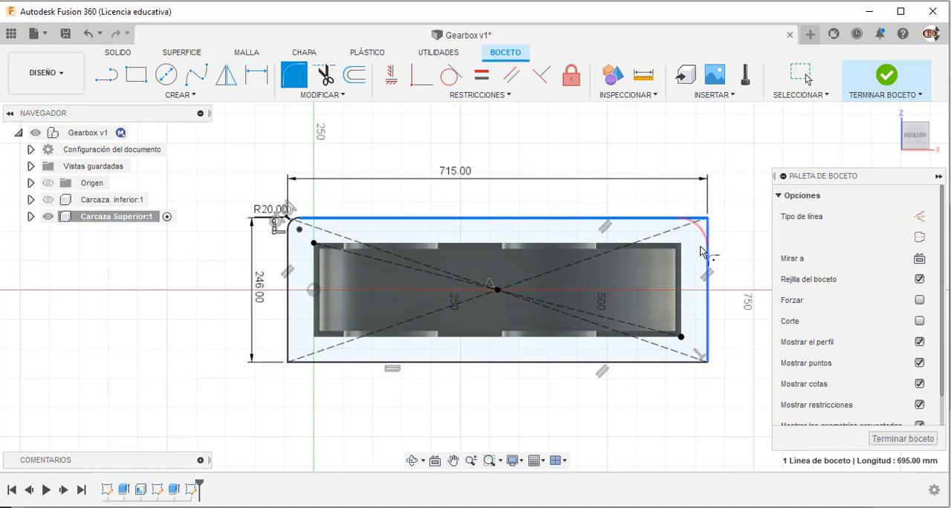
left_click(711, 245)
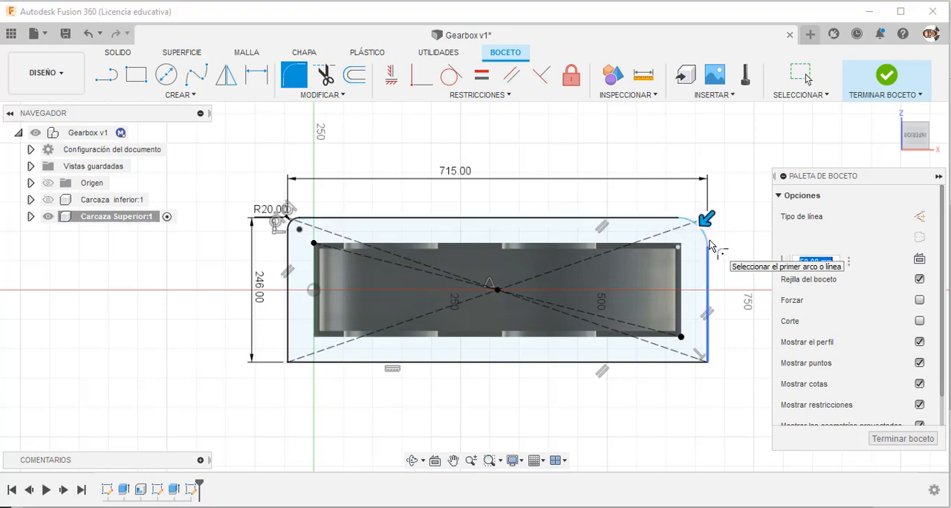
type("20")
key("Return")
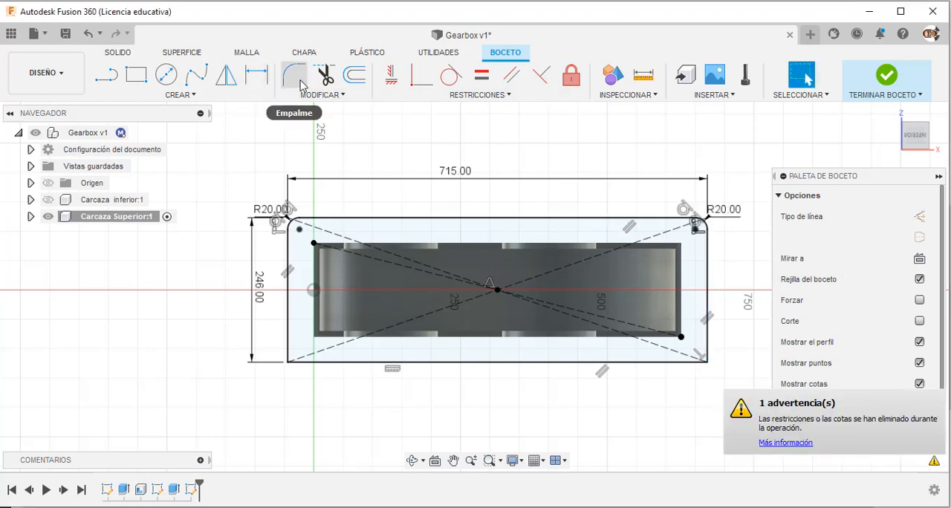
Fillet the rectangle's two lower corners with a 20 mm radius.
left_click(711, 345)
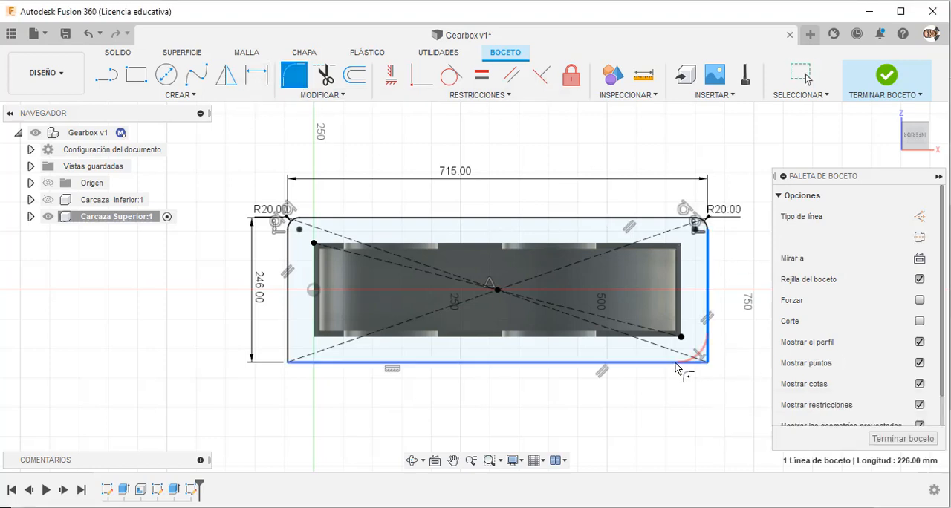
left_click(676, 365)
type("20")
key("Return")
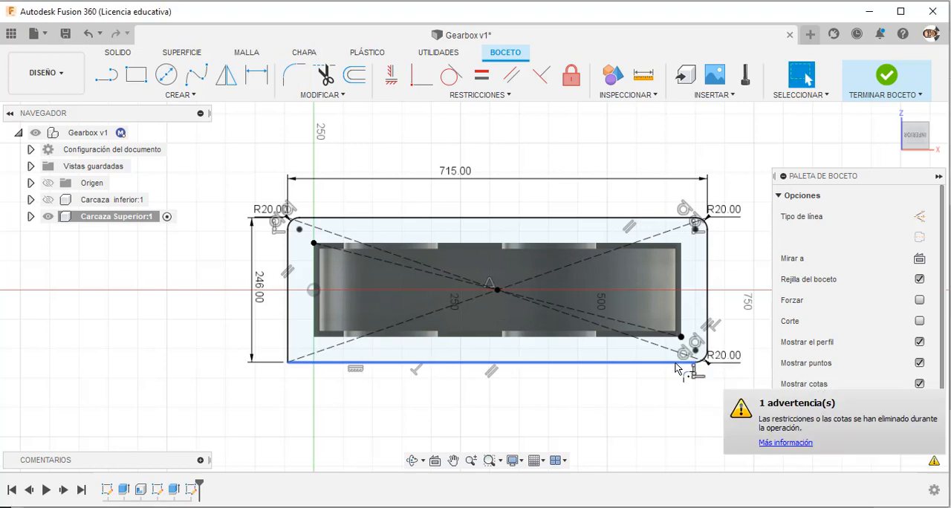
left_click(305, 79)
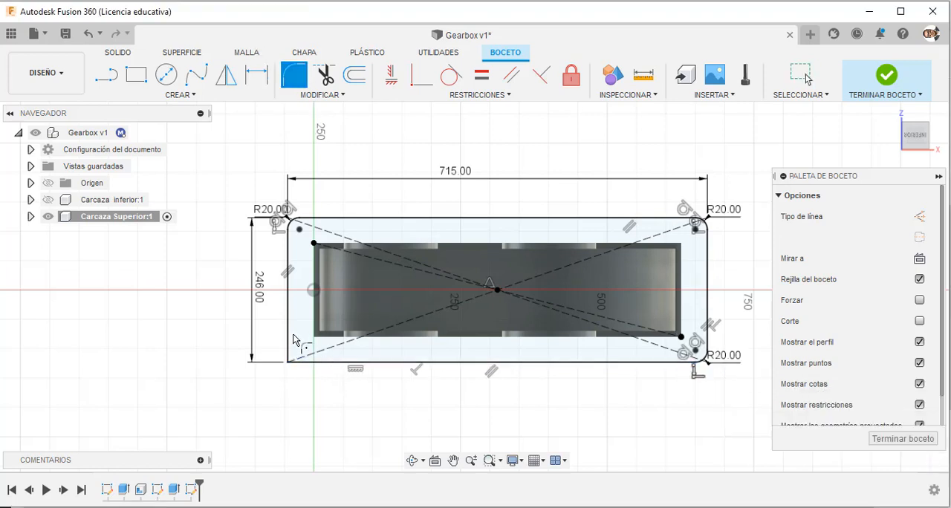
left_click(309, 361)
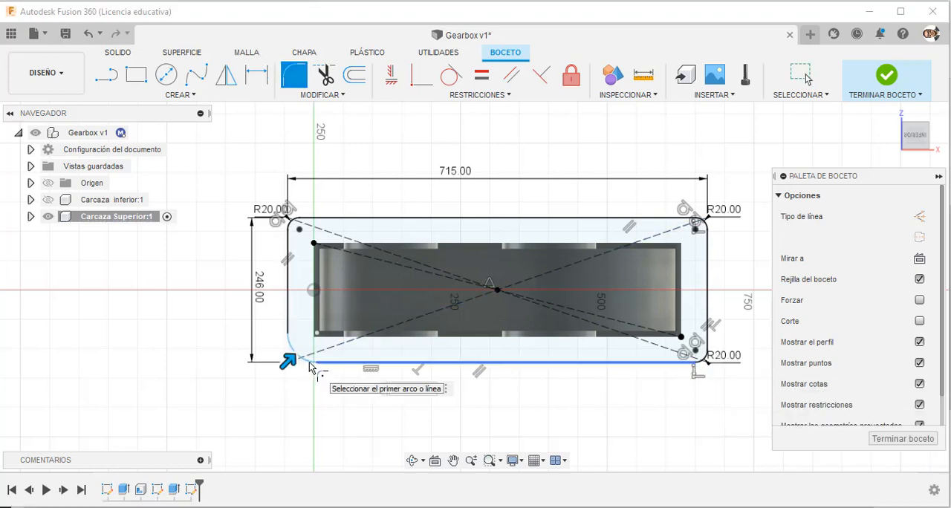
key("Return")
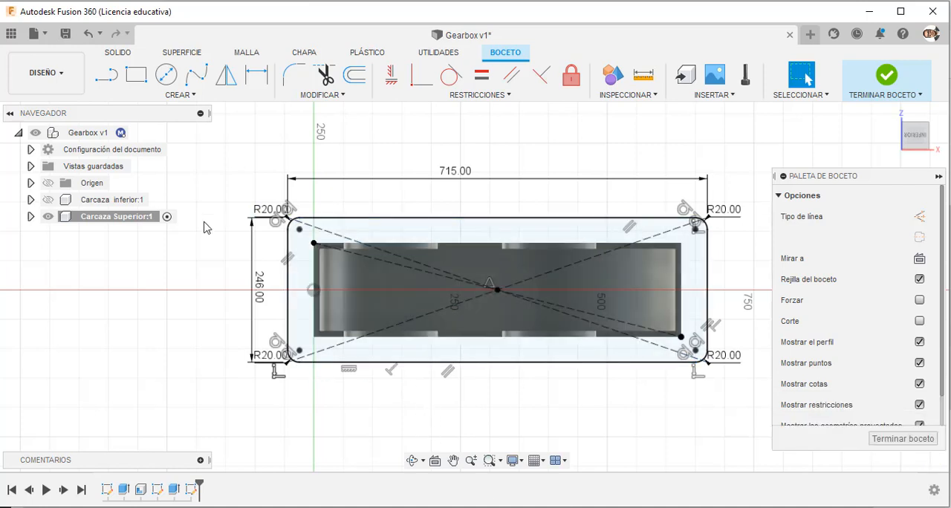
Show the lower casing and project its two left-end bolt holes and the first two upper-edge bolt holes into the flange sketch.
left_click(47, 200)
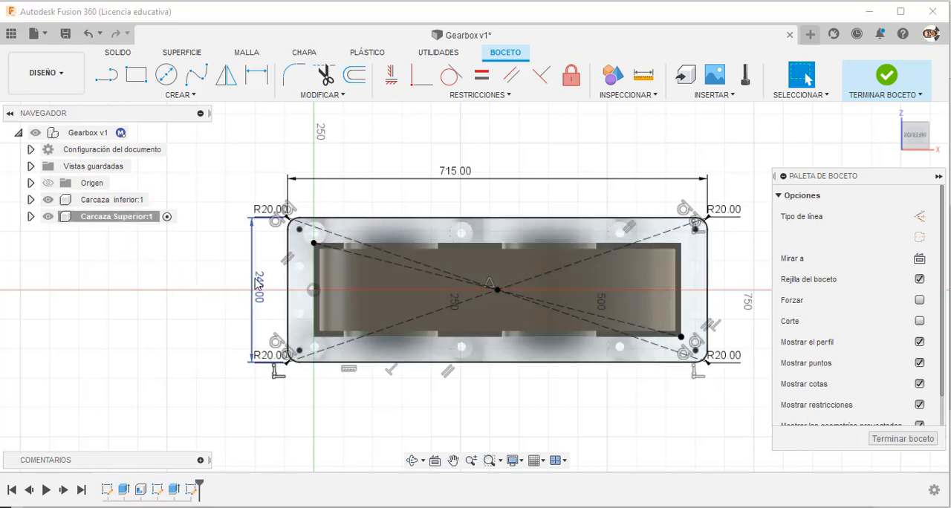
scroll(256, 285, "up", 3)
key("p")
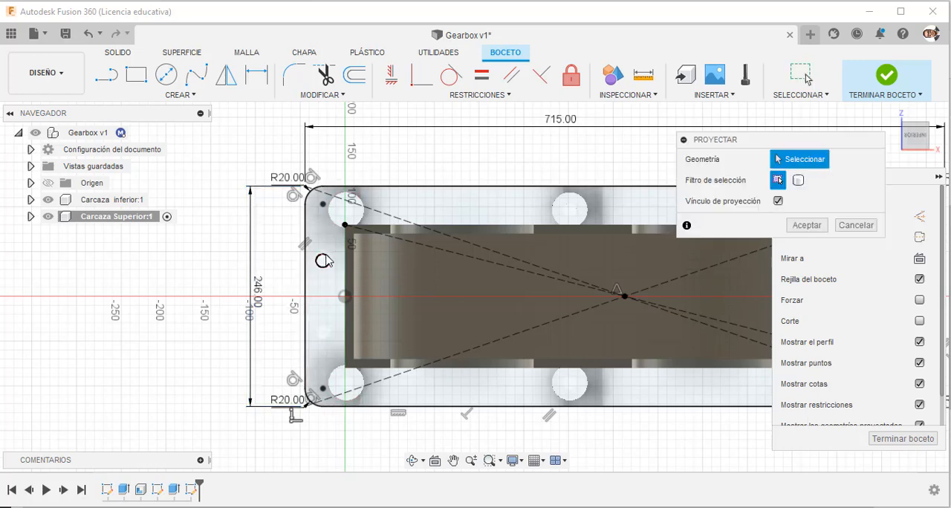
left_click(323, 261)
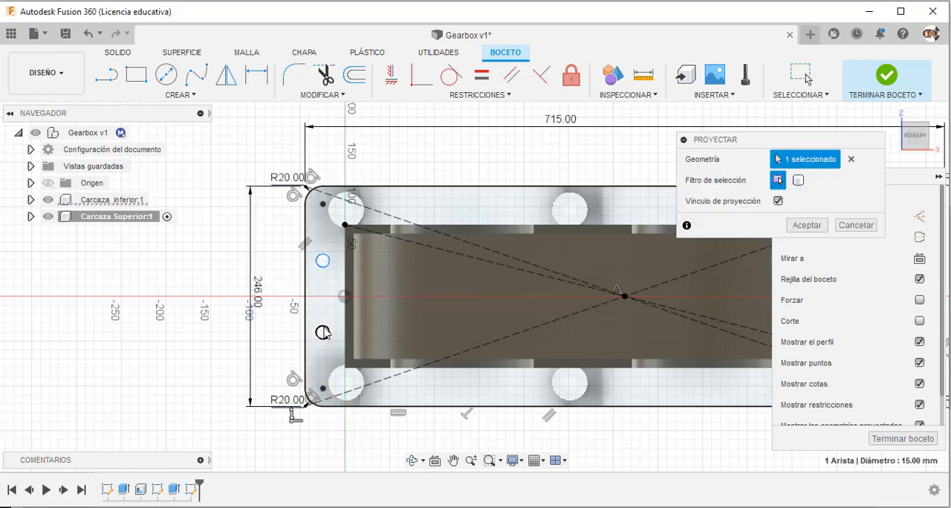
left_click(323, 330)
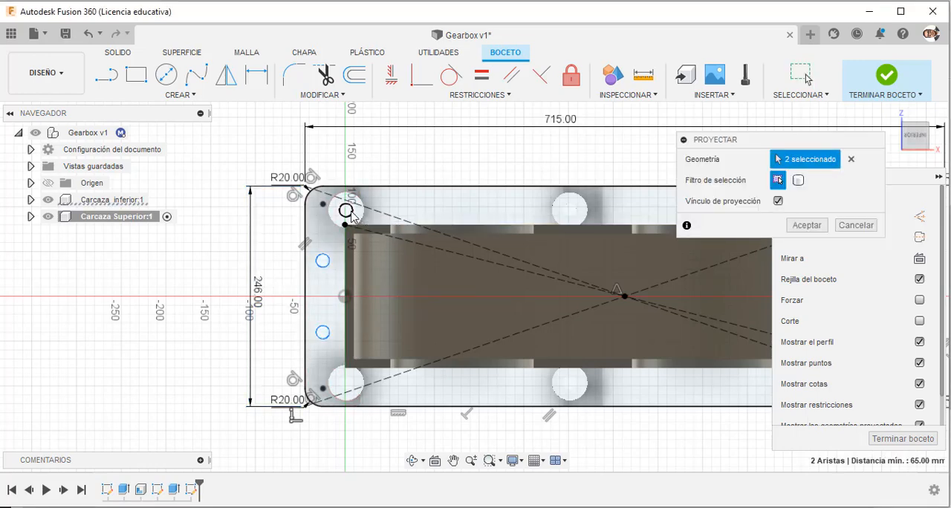
left_click(349, 212)
left_click(569, 211)
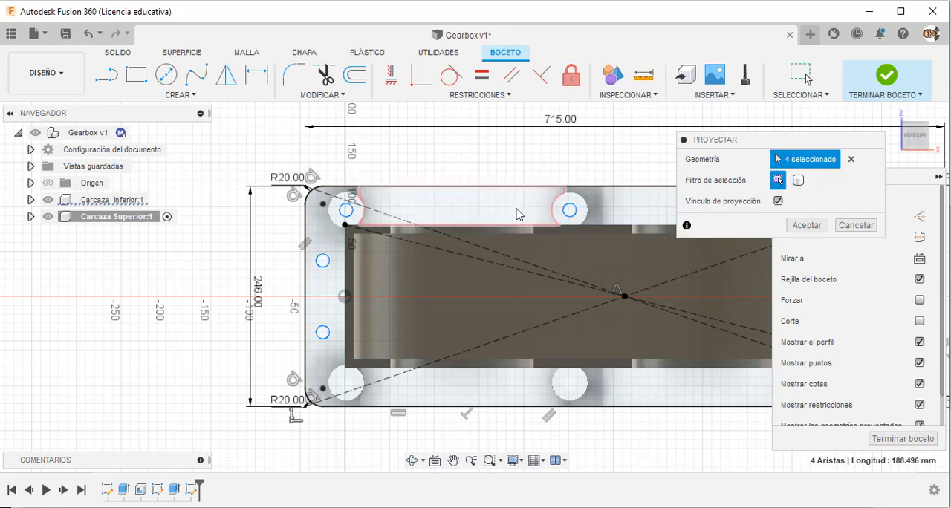
Project the lower casing's lower middle bolt hole, the rightmost hole on each long edge and the two right-end holes.
scroll(543, 347, "down", 3)
scroll(551, 316, "up", 2)
left_click(544, 307)
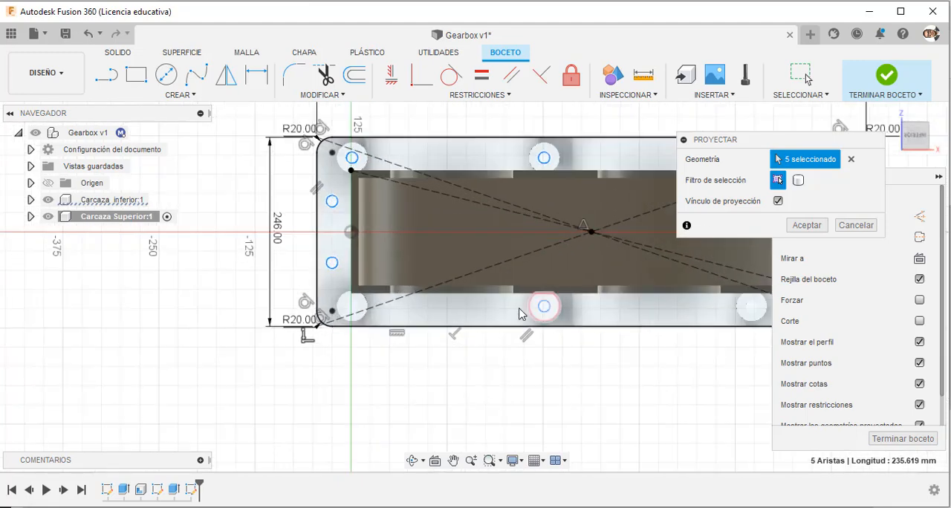
scroll(545, 316, "down", 2)
scroll(550, 319, "up", 3)
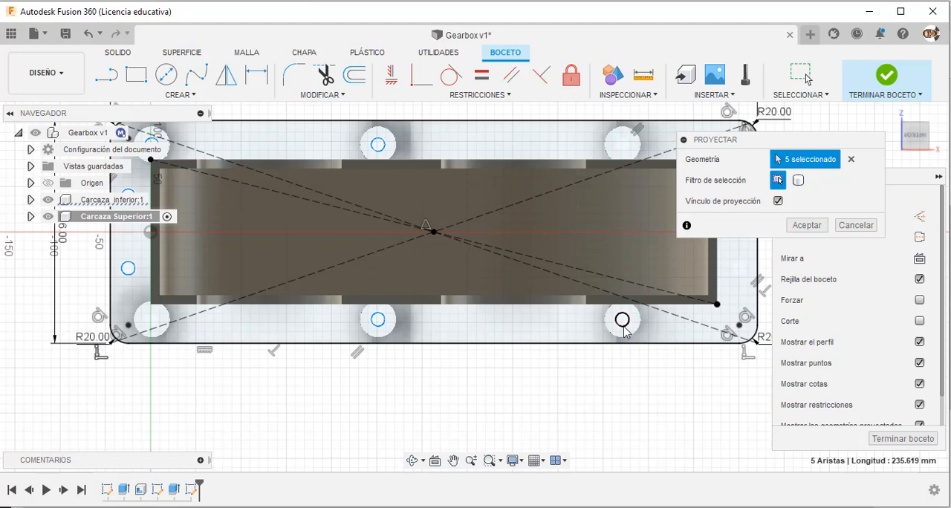
left_click(622, 319)
left_click(622, 144)
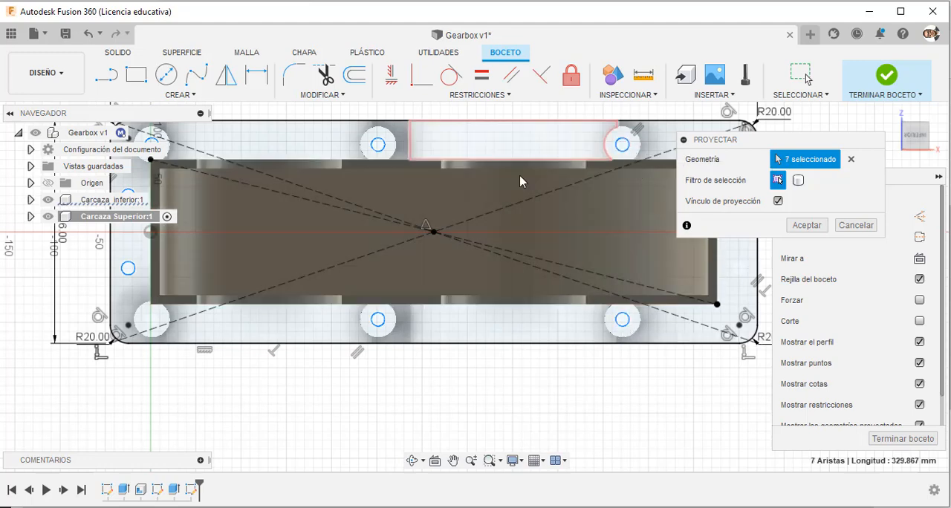
scroll(520, 181, "down", 2)
scroll(584, 274, "up", 4)
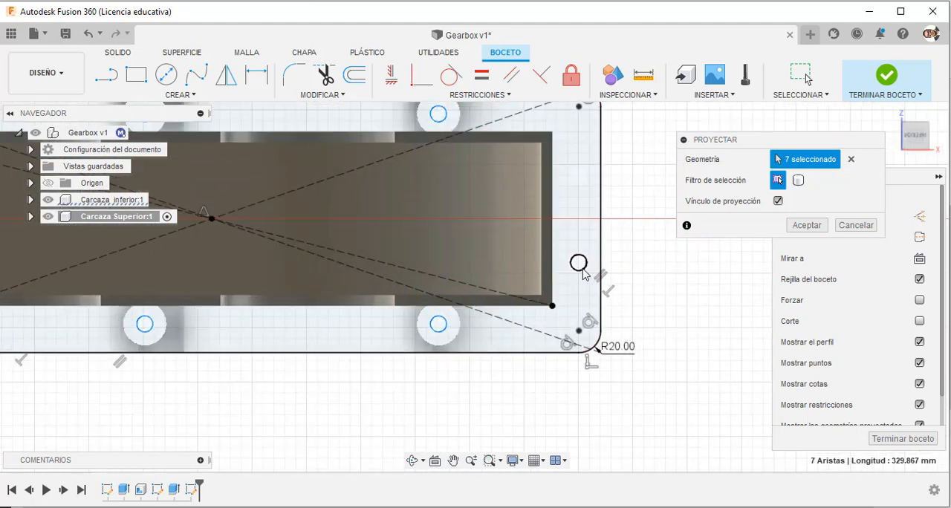
left_click(584, 273)
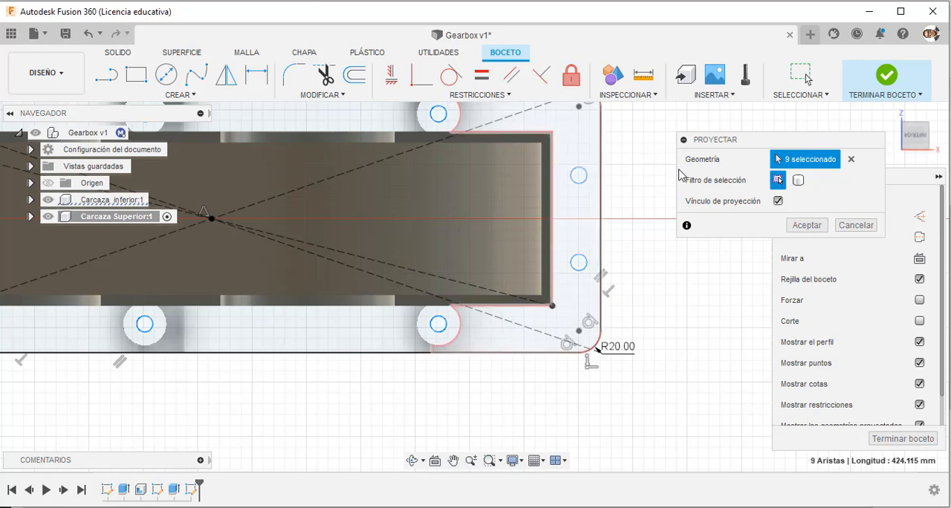
left_click(810, 224)
scroll(695, 358, "down", 3)
scroll(695, 358, "down", 1)
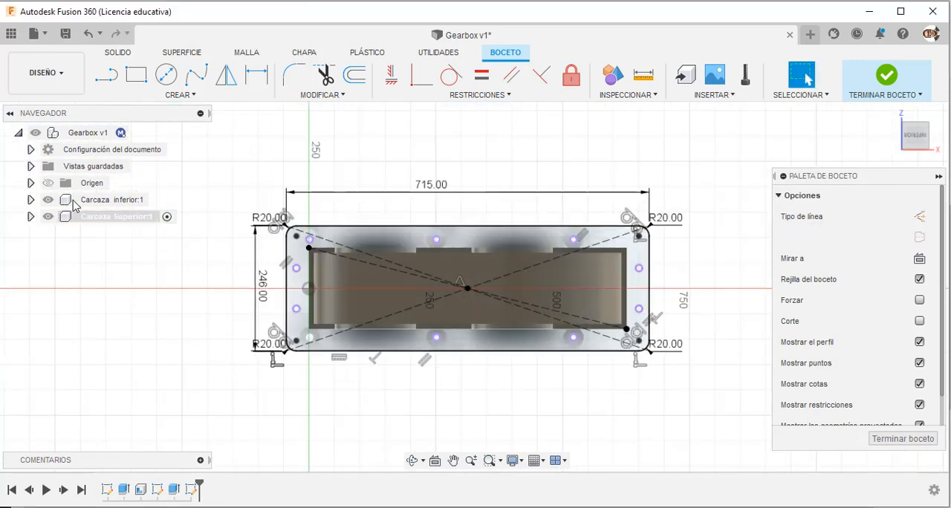
Hide the lower casing and finish the flange sketch.
left_click(48, 199)
middle_click_drag(501, 159, 480, 191, "shift")
left_click(881, 83)
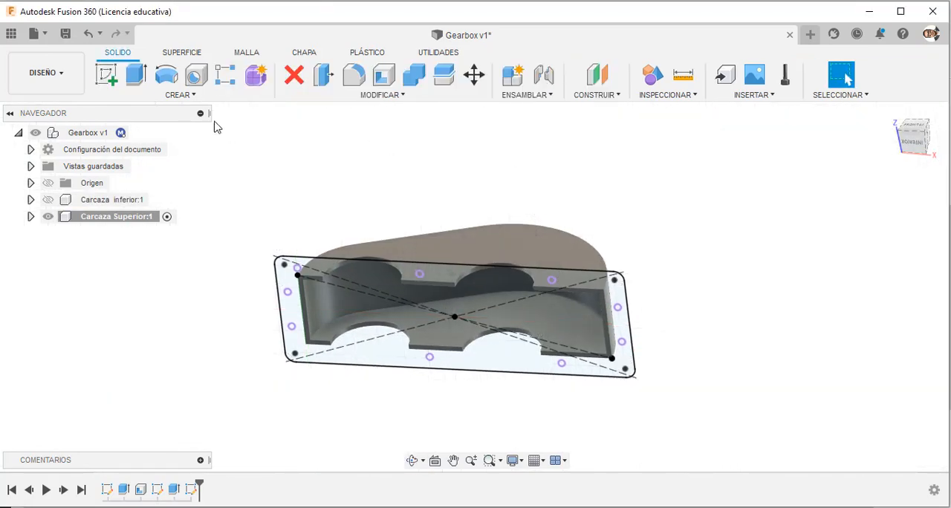
left_click(136, 75)
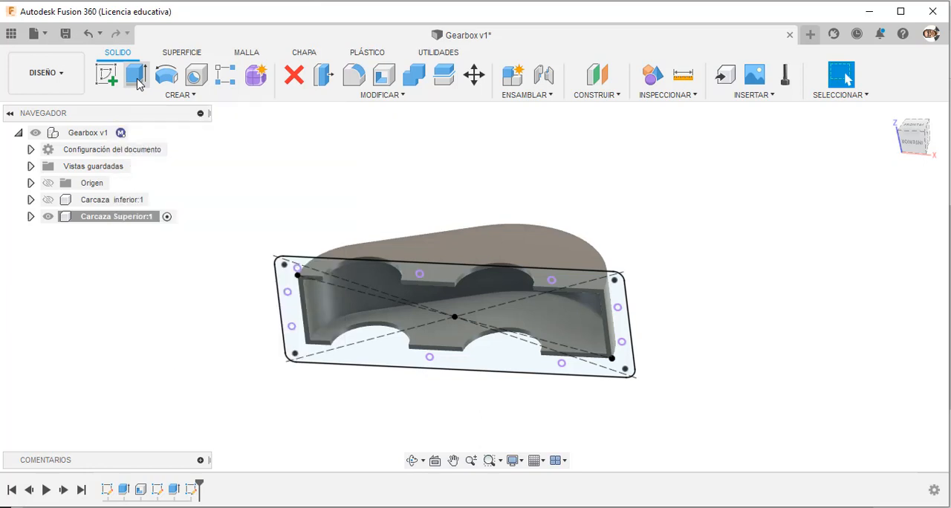
left_click(845, 73)
Reopen the flange sketch and draw a 626 x 160 mm two-point rectangle around the casing outline, corner to corner, finishing the sketch.
right_click(192, 490)
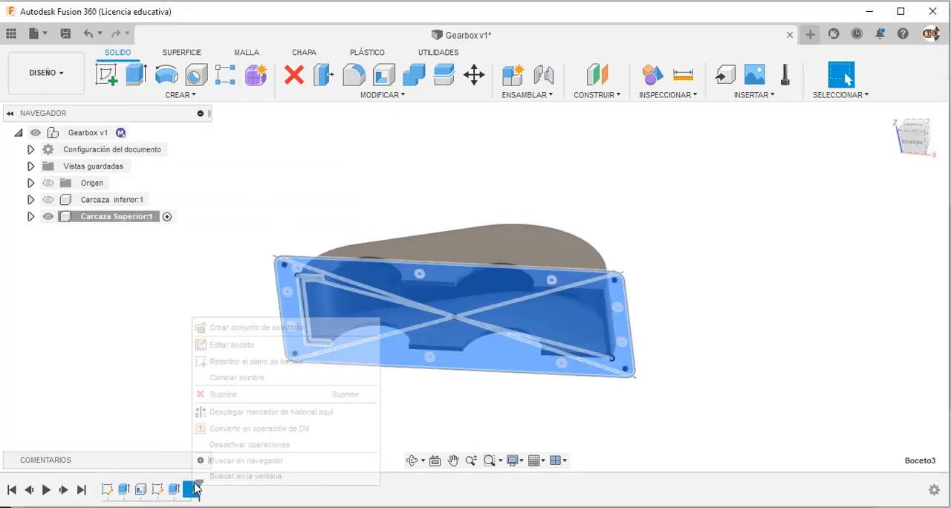
left_click(295, 339)
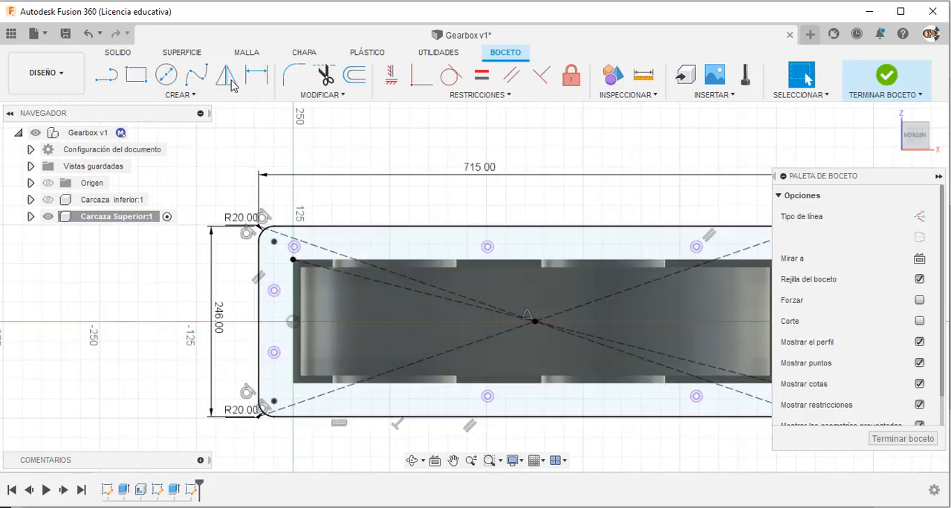
left_click(136, 74)
left_click(293, 262)
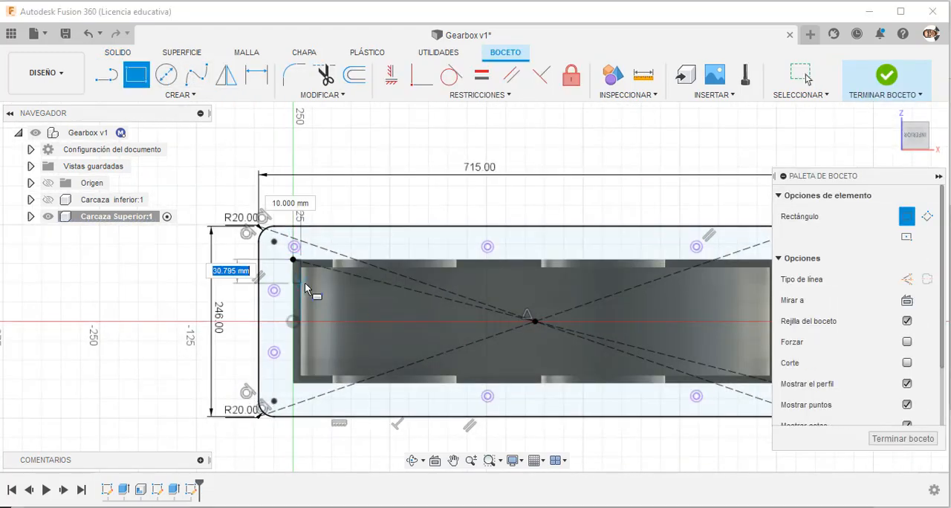
scroll(305, 280, "down", 2)
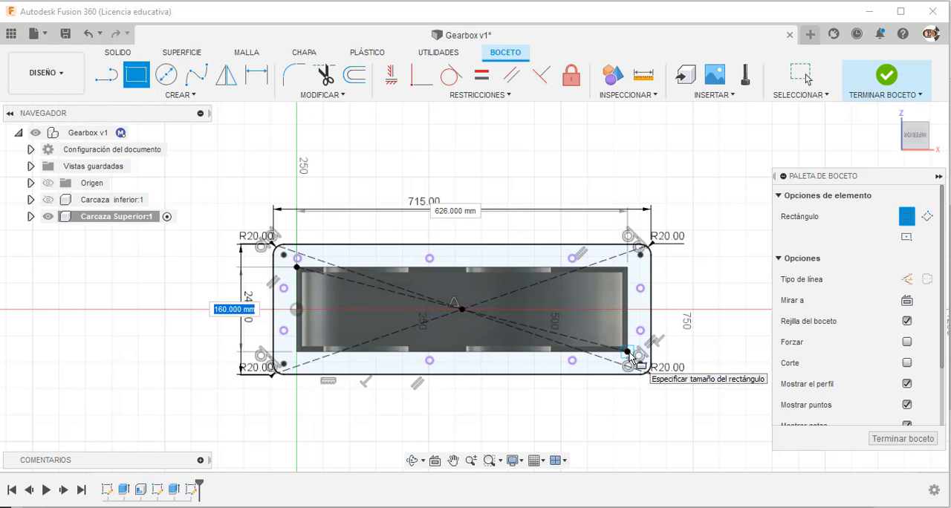
left_click(628, 354)
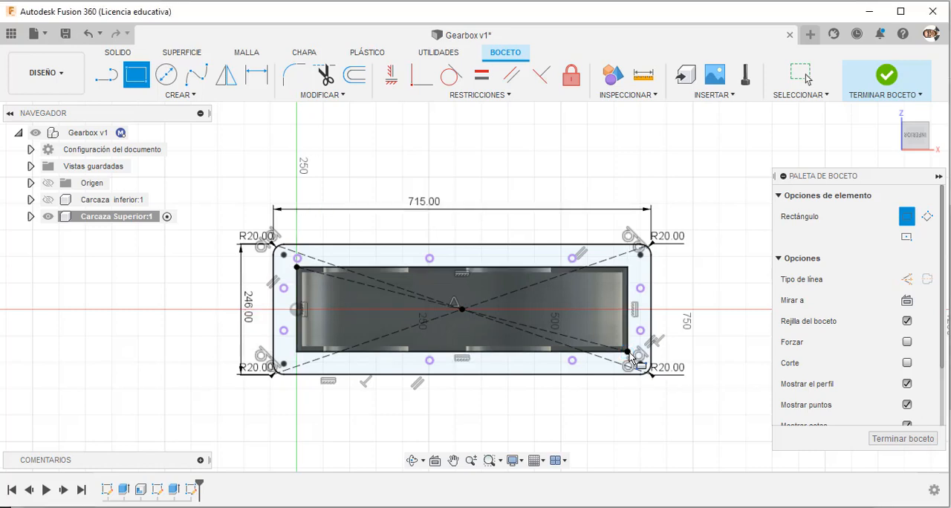
key("Escape")
left_click(880, 80)
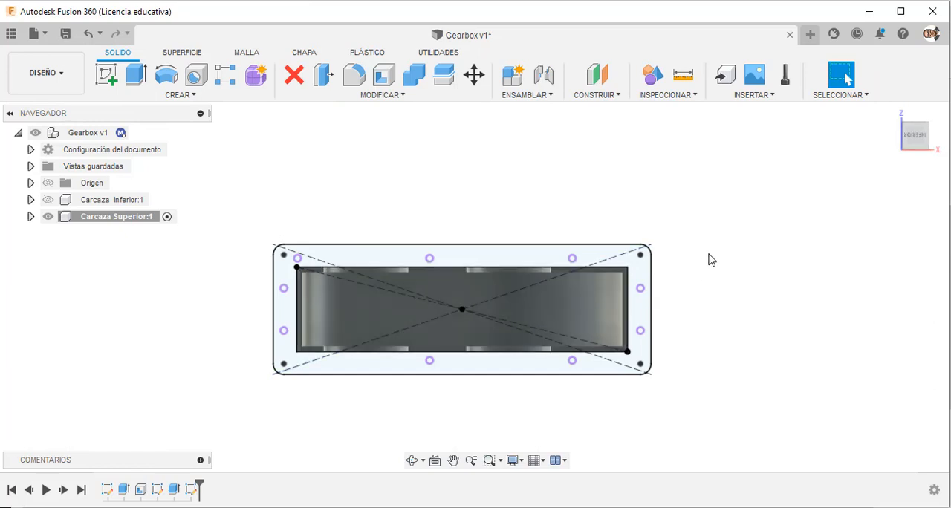
Extrude the flange profile between the rounded rectangle and the inner rectangle by -10 mm as a new body.
middle_click_drag(707, 260, 694, 279, "shift")
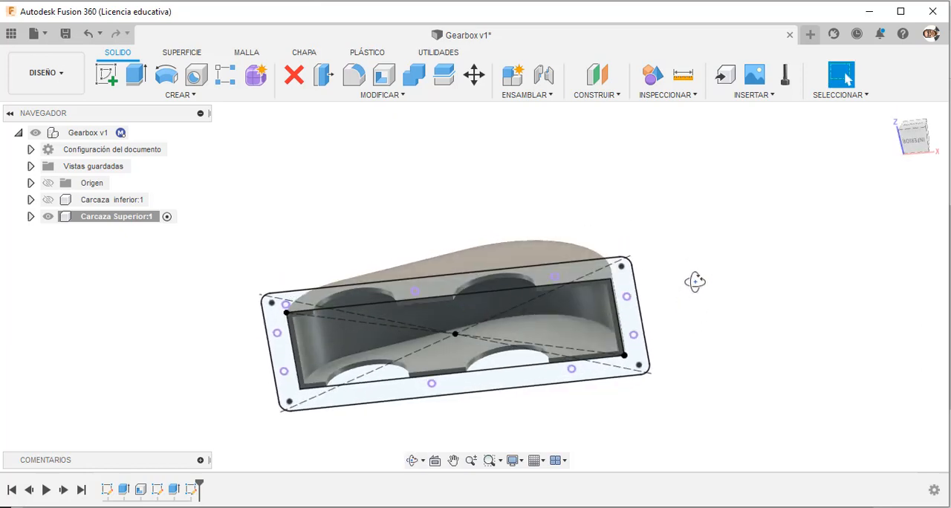
left_click(135, 74)
left_click(281, 322)
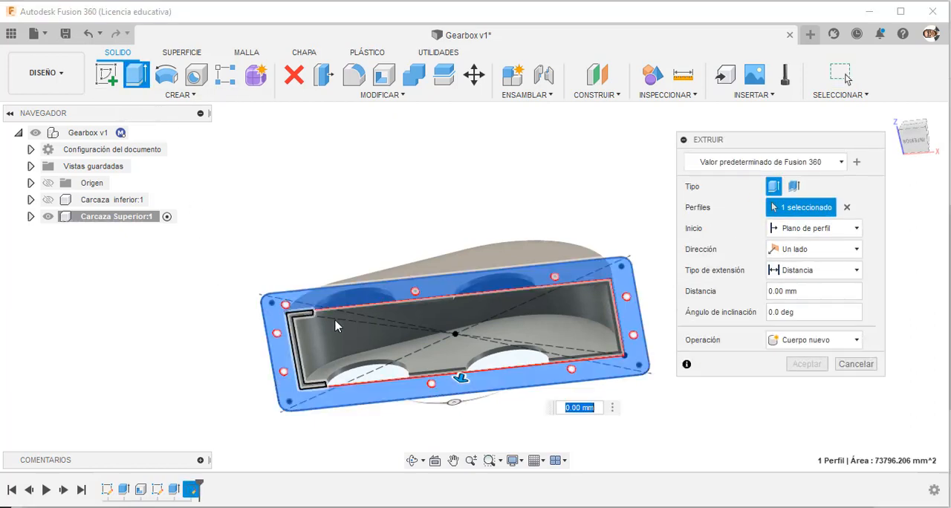
left_click_drag(461, 379, 483, 366)
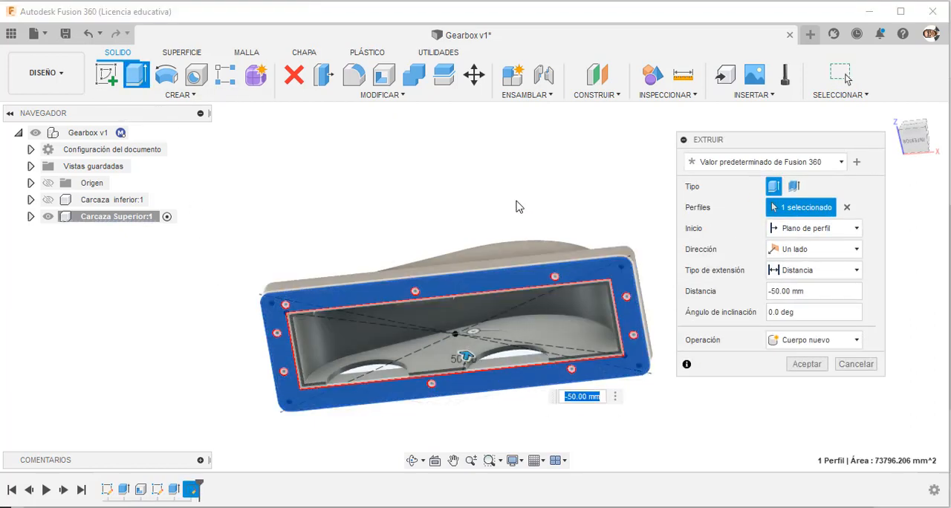
middle_click_drag(463, 206, 478, 259, "shift")
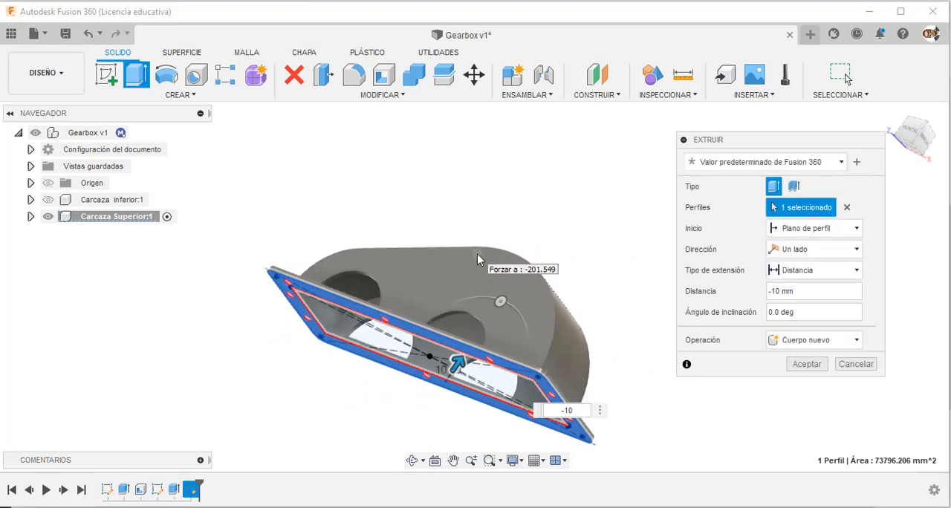
key("Return")
middle_click_drag(599, 246, 610, 180, "shift")
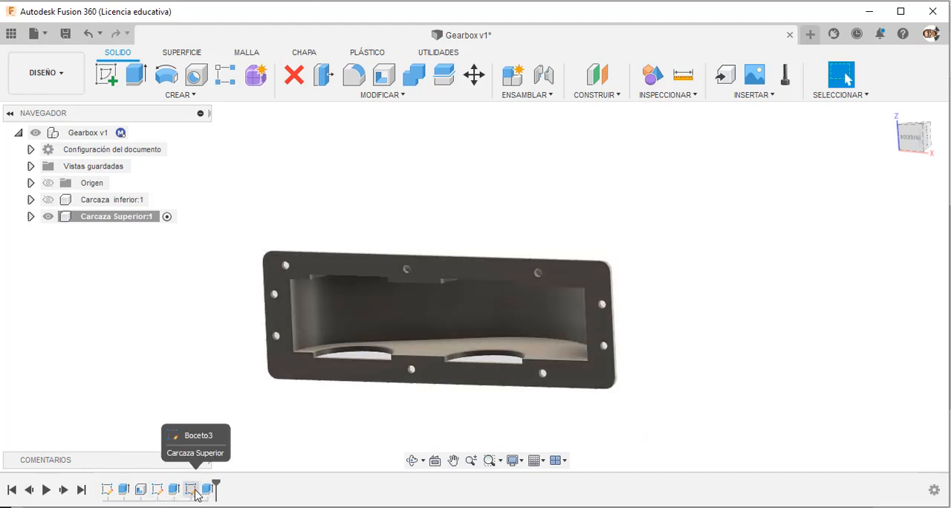
Reorder the timeline so the bearing-hole sketch and its cut come after the flange sketch and extrusion.
left_click(192, 490)
key("Escape")
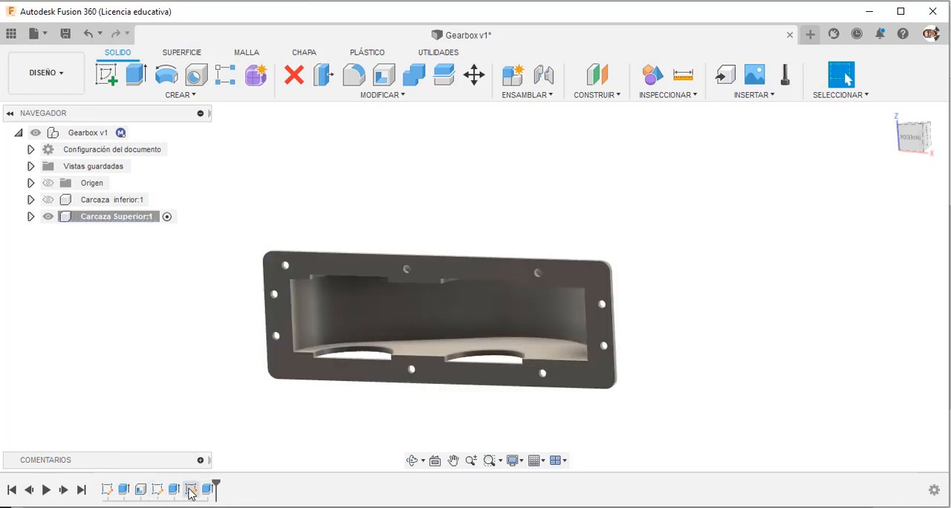
left_click(191, 490)
middle_click_drag(283, 415, 263, 454, "shift")
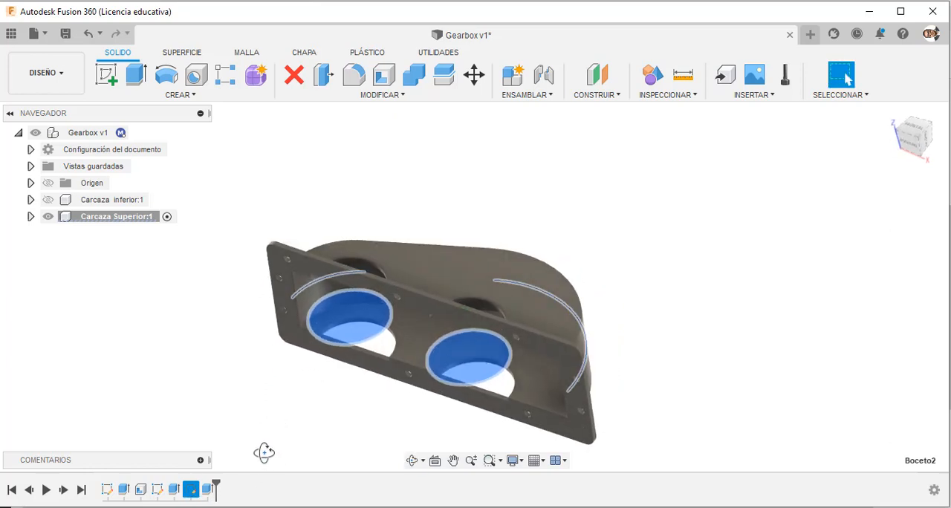
Edit the two-sided bearing-hole cut, setting side 1 to 200 mm and side 2 to 150 mm.
left_click(207, 490)
right_click(207, 492)
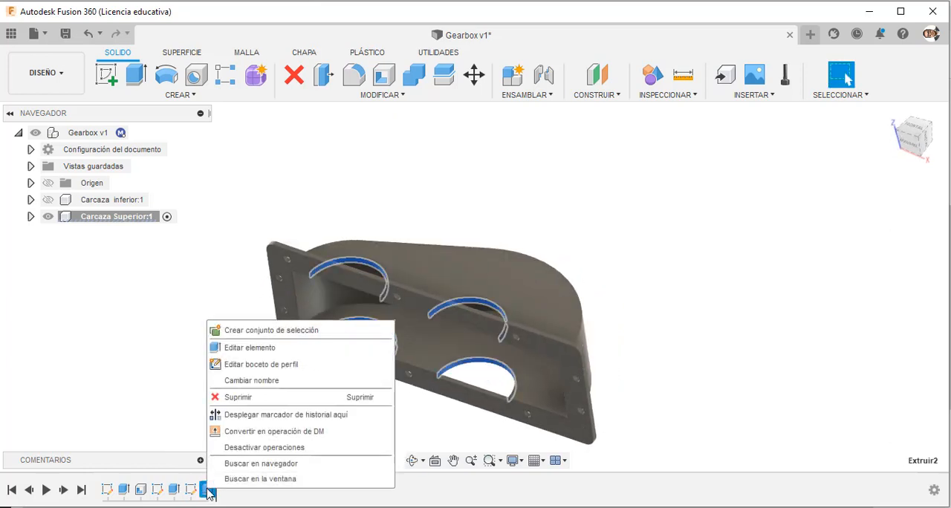
left_click(270, 355)
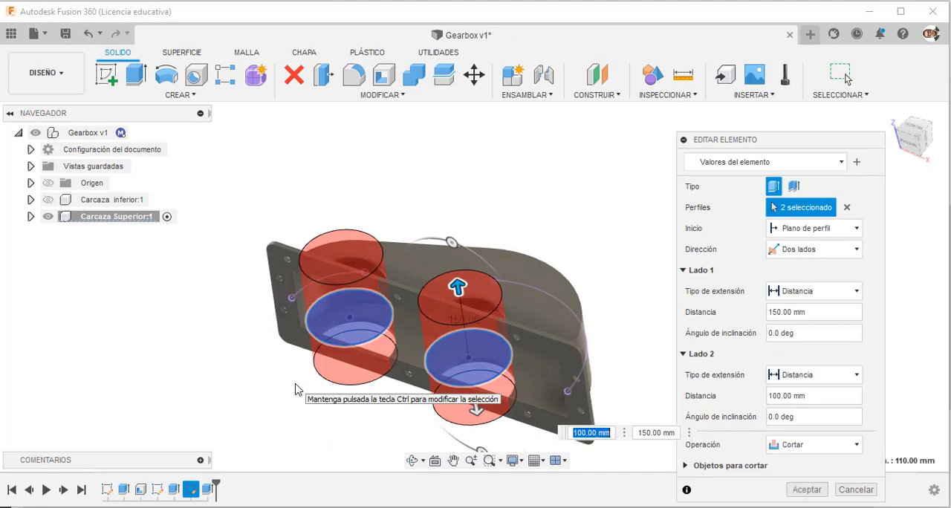
middle_click_drag(301, 378, 397, 329, "shift")
left_click_drag(496, 279, 480, 251)
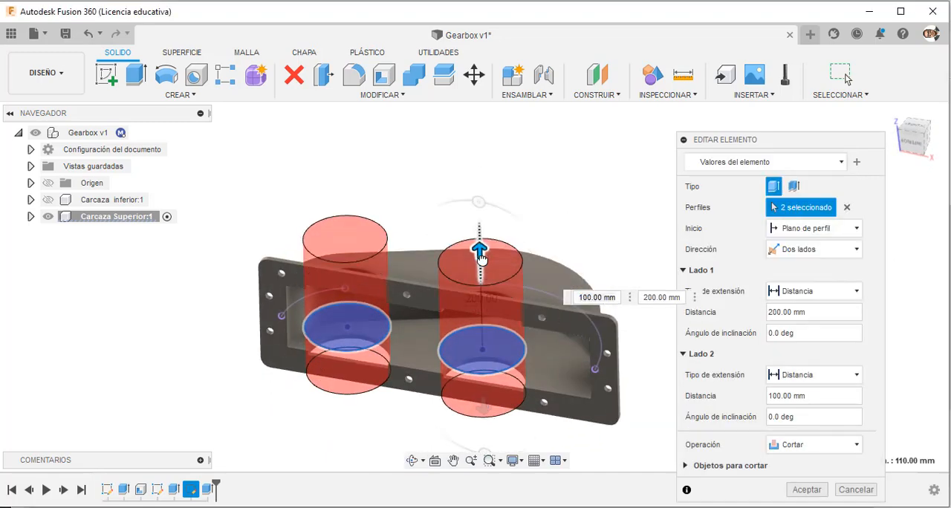
left_click_drag(483, 407, 484, 425)
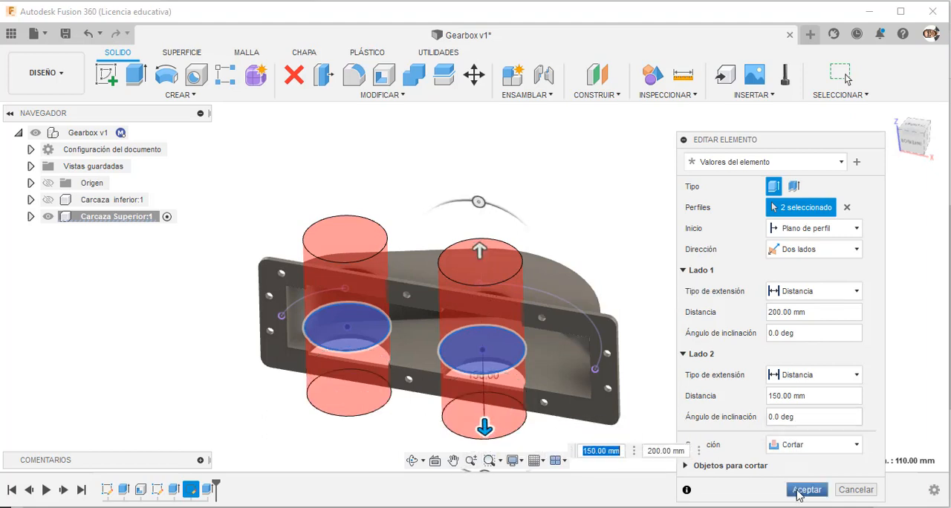
Include both Cuerpo1 and Cuerpo2 of the upper casing in the bearing-hole cut and apply the edit.
left_click(689, 467)
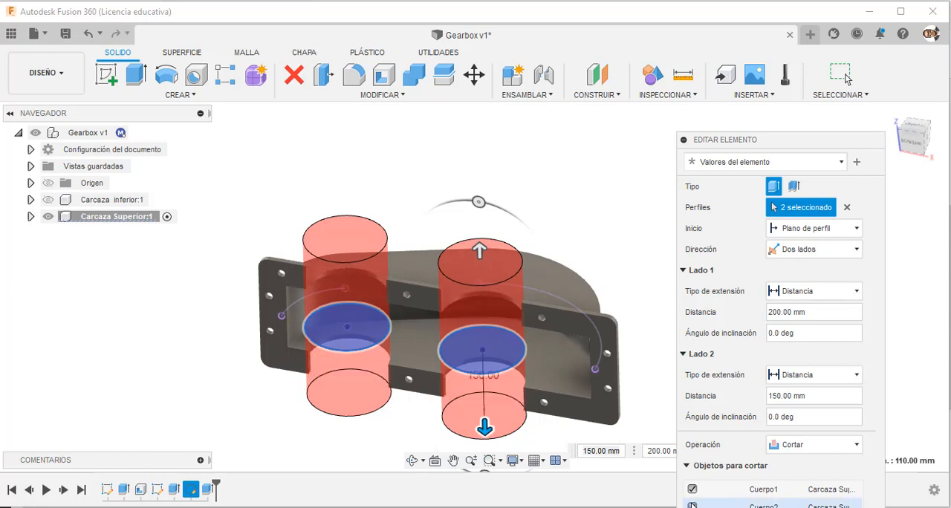
left_click_drag(728, 141, 724, 58)
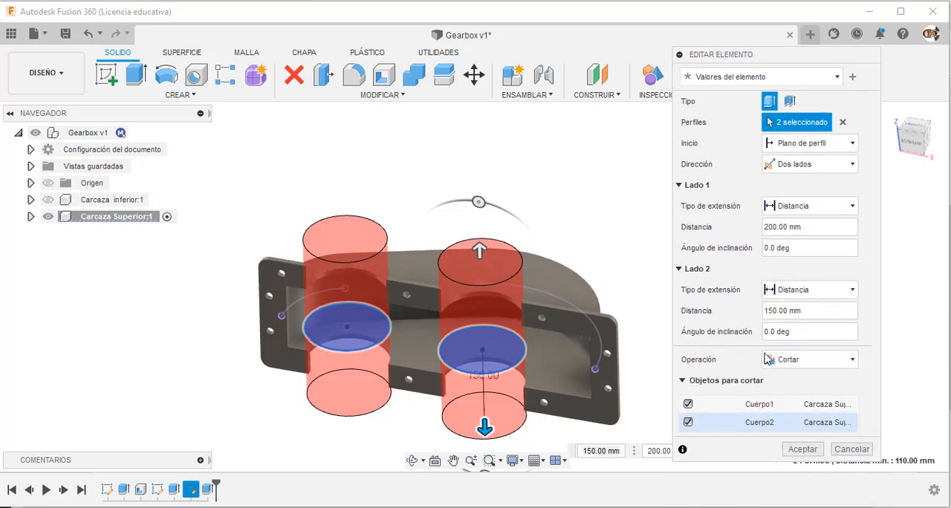
left_click(802, 450)
middle_click_drag(597, 235, 606, 200, "shift")
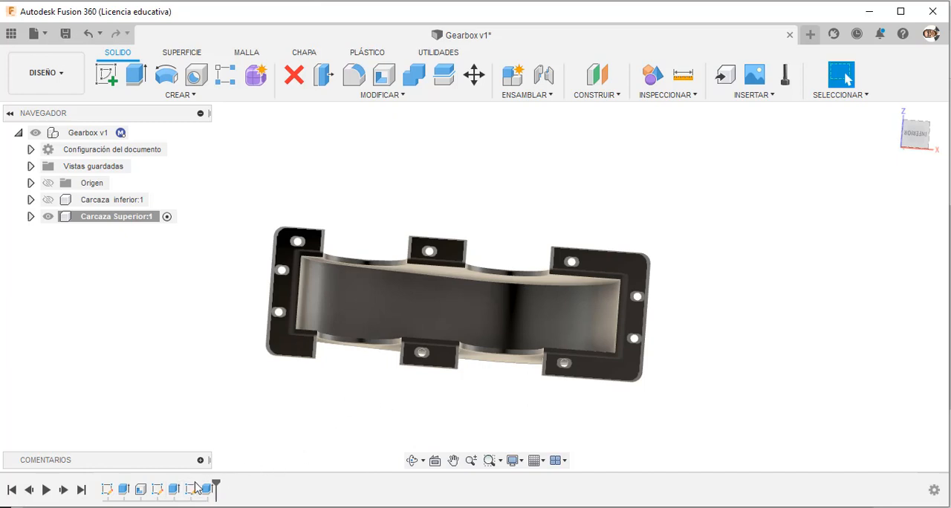
Start a sketch on the upper casing's front face and project the two bearing-hole arcs into it.
middle_click_drag(448, 419, 475, 401, "shift")
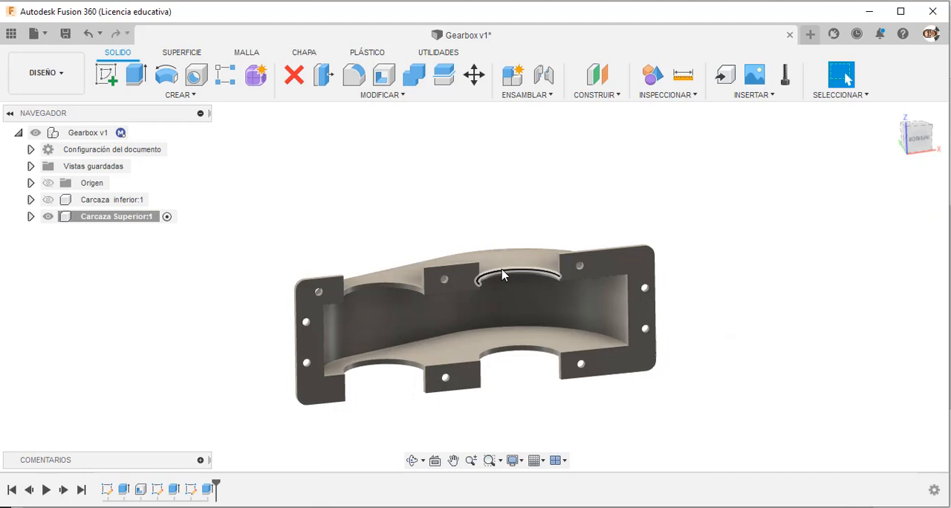
middle_click_drag(521, 349, 469, 315, "shift")
left_click(450, 320)
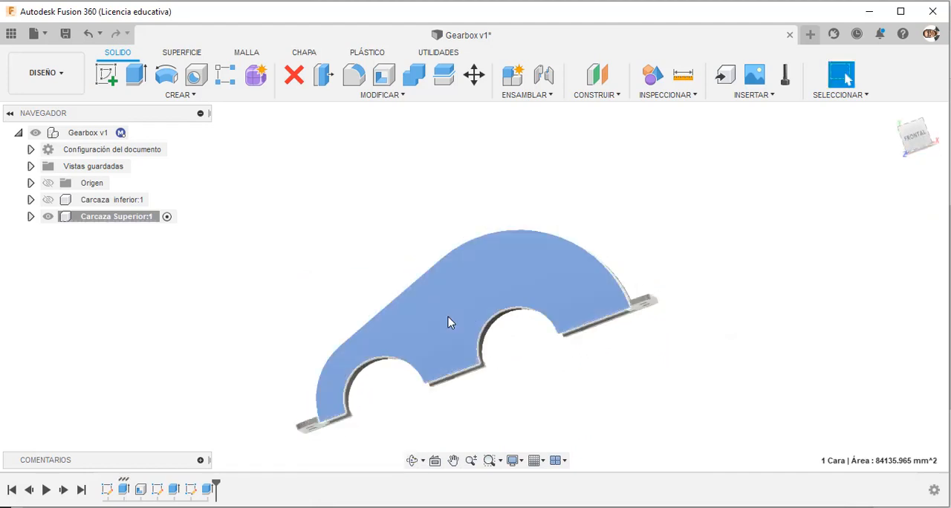
left_click(106, 75)
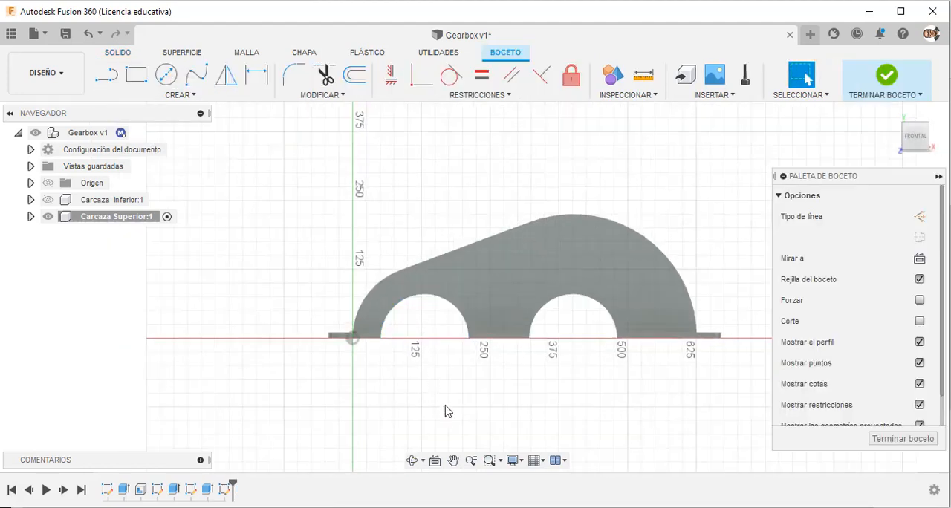
key("p")
left_click(453, 308)
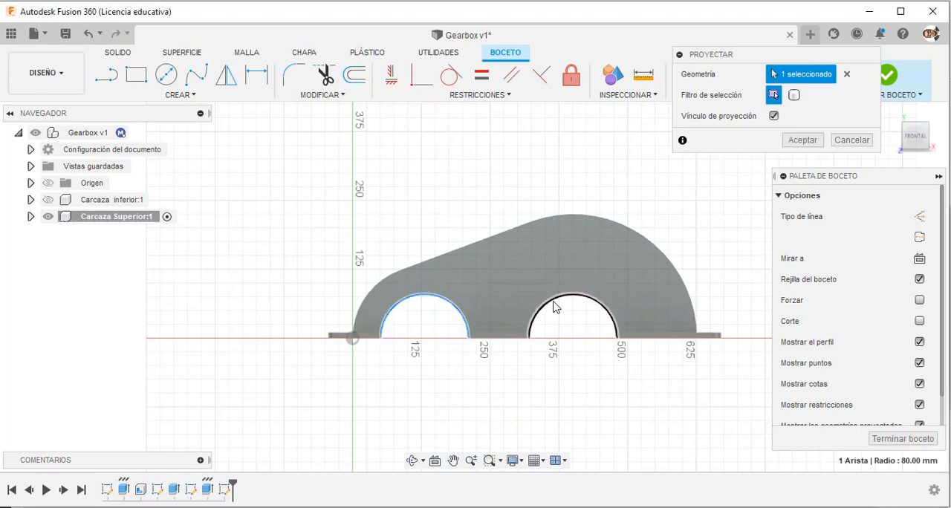
left_click(554, 301)
key("p")
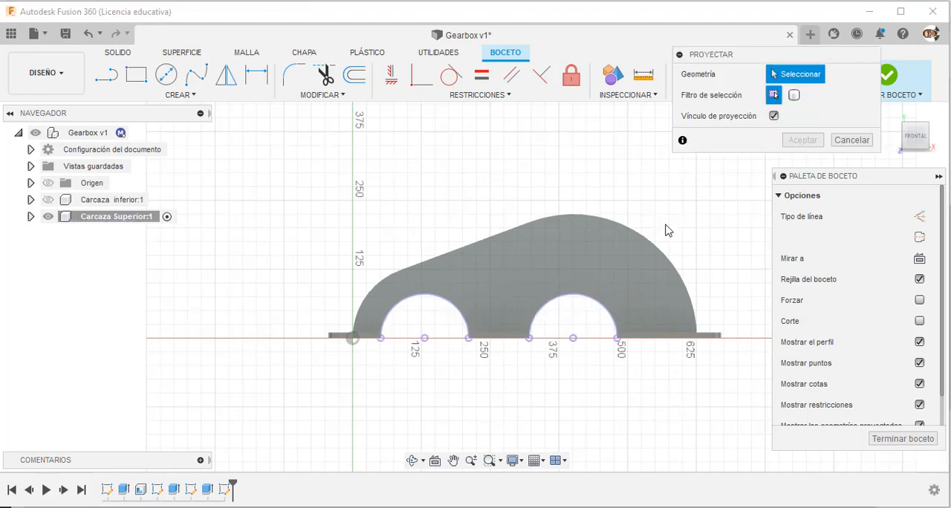
scroll(342, 266, "down", 3)
scroll(425, 364, "up", 4)
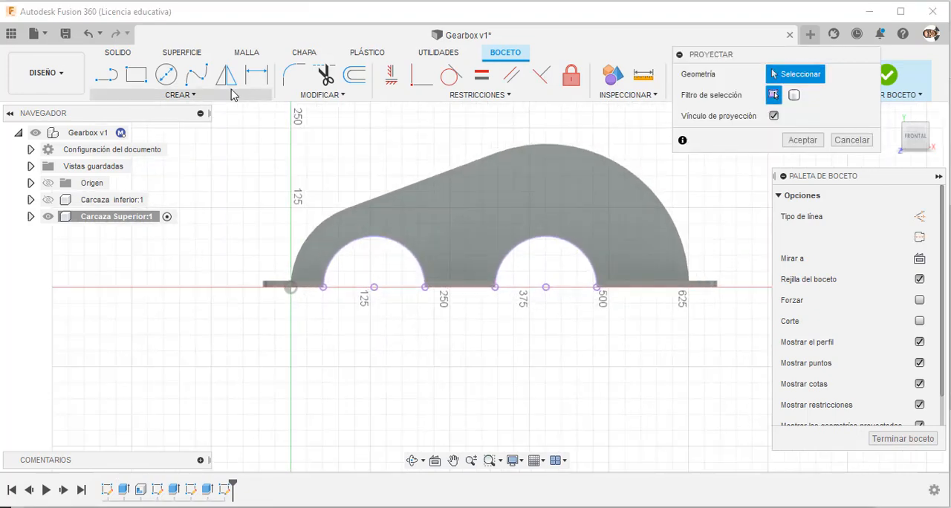
Draw a circle of diameter 115*2 mm concentric with the bearing arc at the casing's lower, narrower end.
left_click(166, 74)
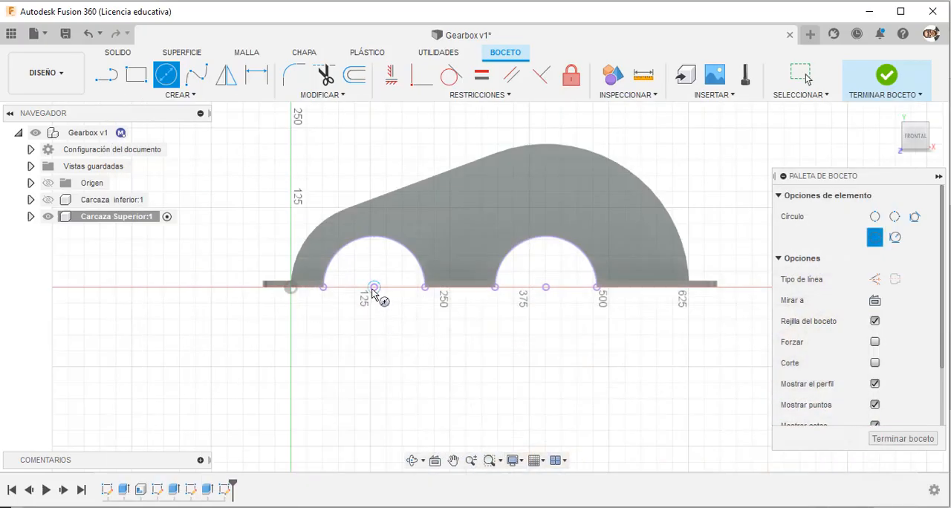
left_click(373, 288)
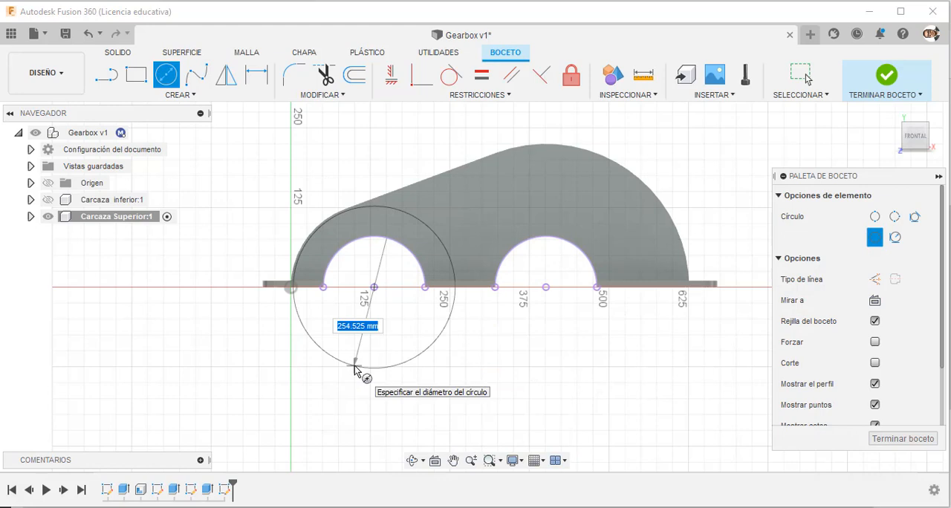
type("115*2")
key("Return")
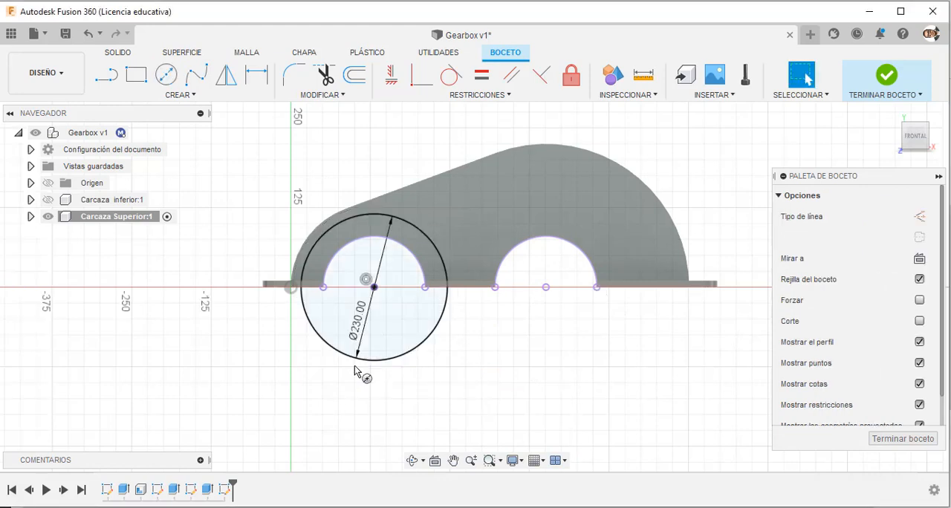
Draw a second circle centred on the other bearing arc and constrain it equal to the 230 mm circle.
left_click(168, 76)
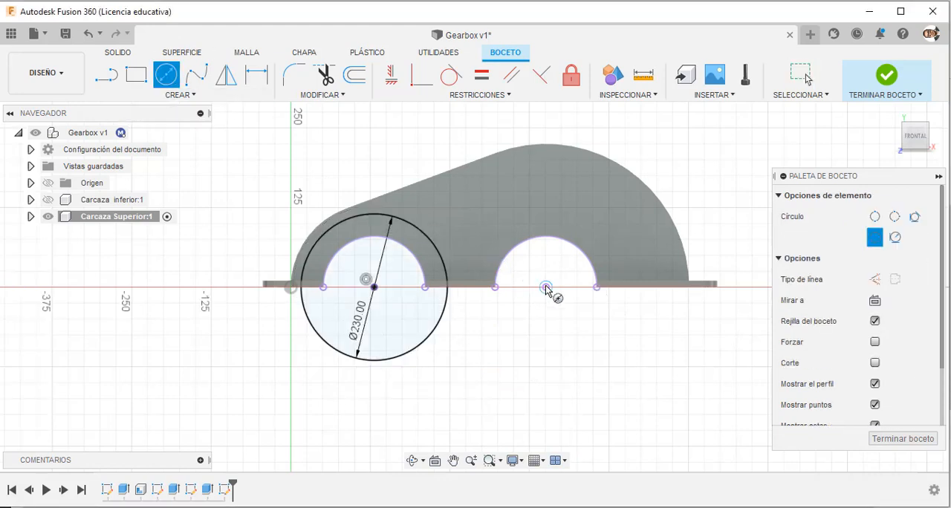
left_click(545, 288)
key("Return")
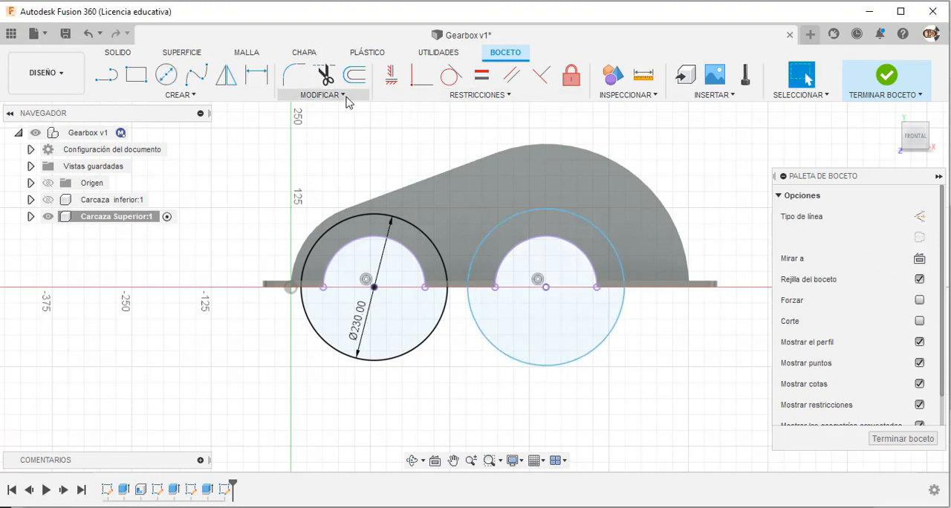
left_click(482, 75)
left_click(489, 239)
left_click(439, 251)
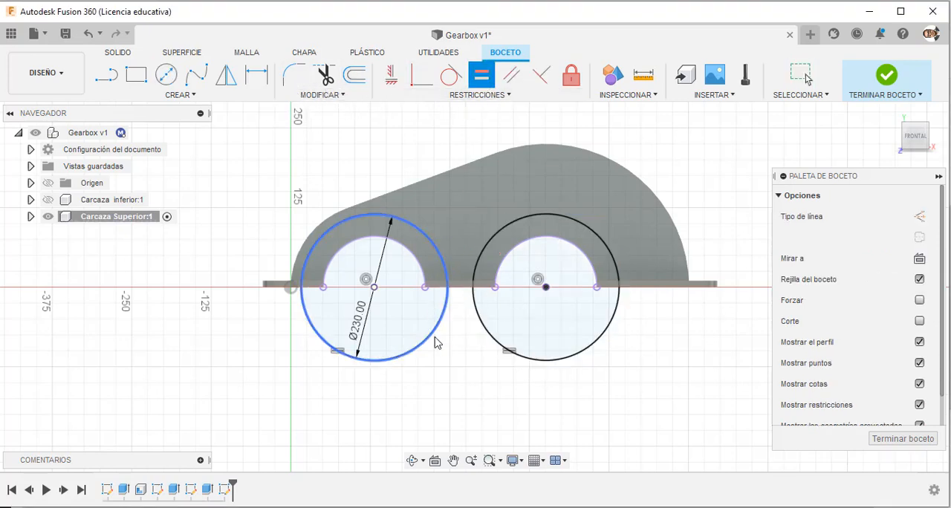
key("Escape")
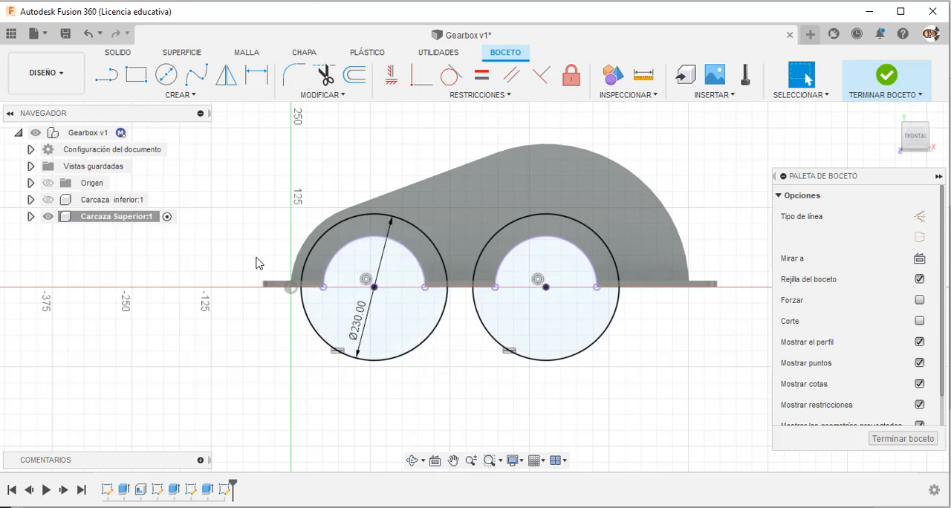
Hide the upper casing's bodies, draw a horizontal diameter line across each bearing circle, and finish the sketch.
left_click(48, 216)
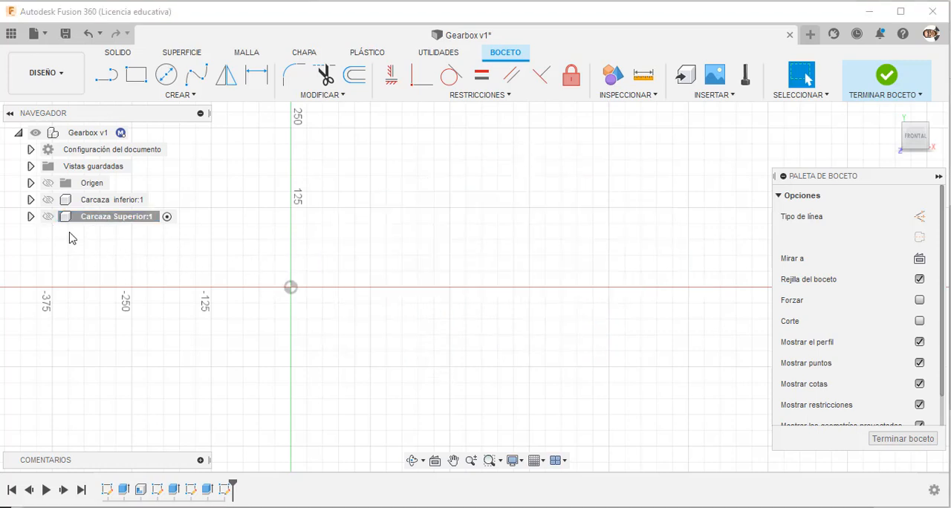
left_click(48, 216)
left_click(30, 216)
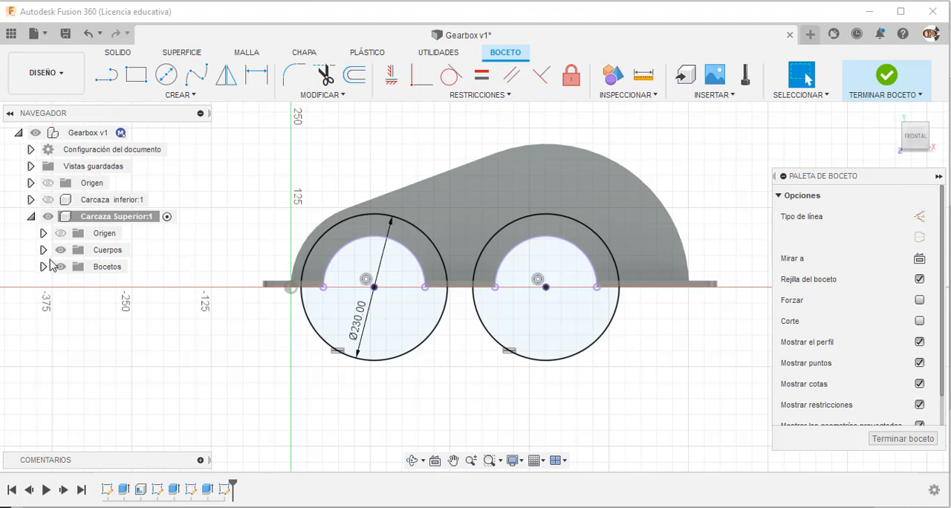
left_click(60, 250)
left_click(106, 74)
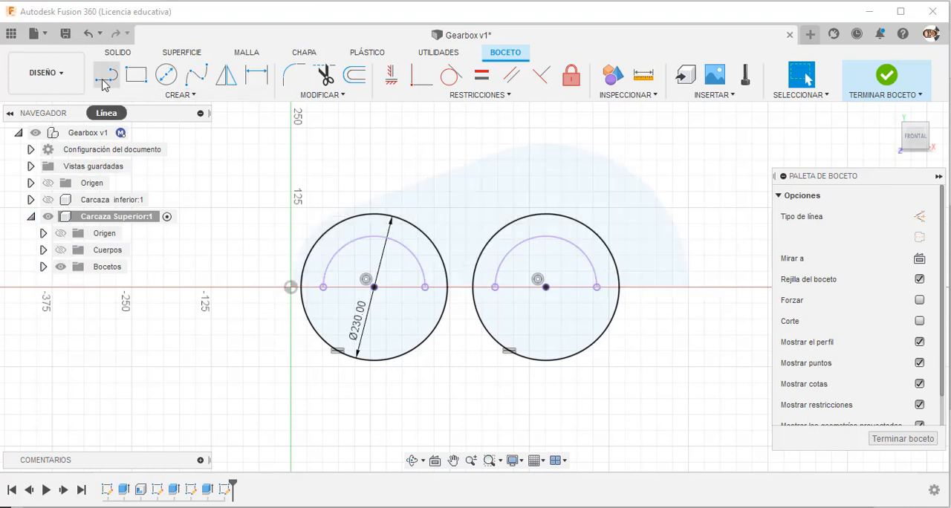
left_click(300, 288)
left_click(447, 288)
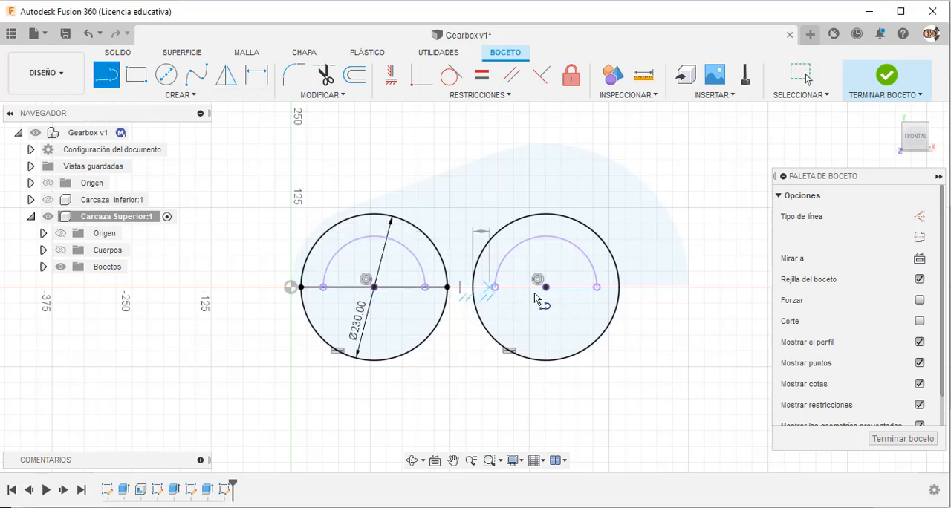
left_click(473, 287)
left_click(620, 288)
key("Escape")
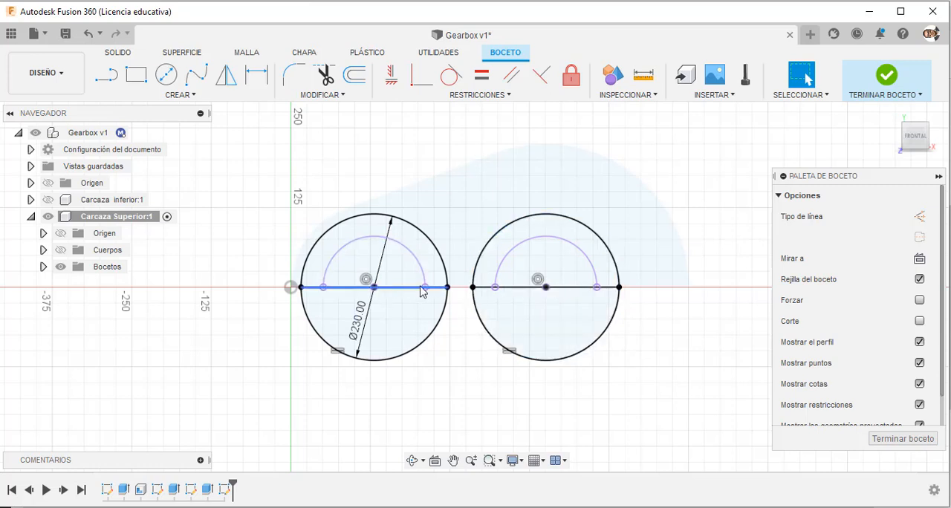
left_click(882, 91)
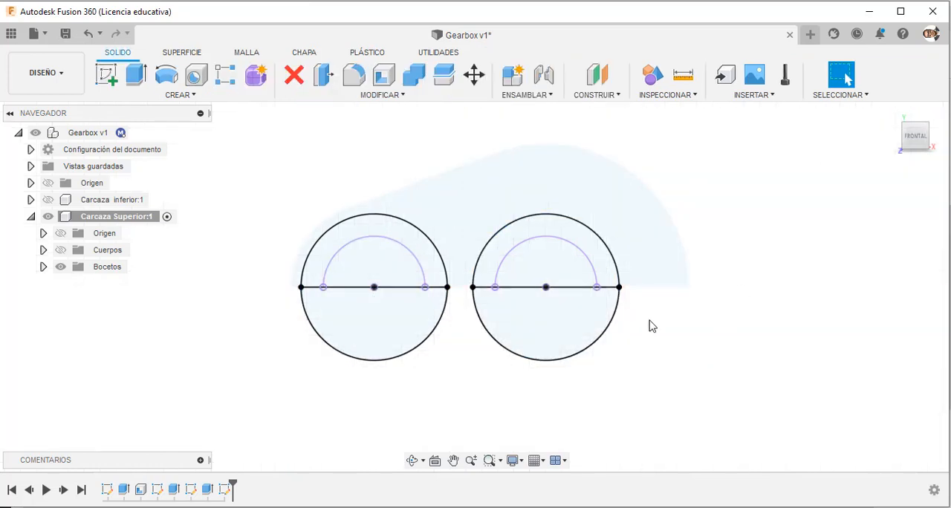
Show the bodies again and extrude both upper half-ring profiles up to the flange's outer front face, joined to the casing.
left_click(65, 255)
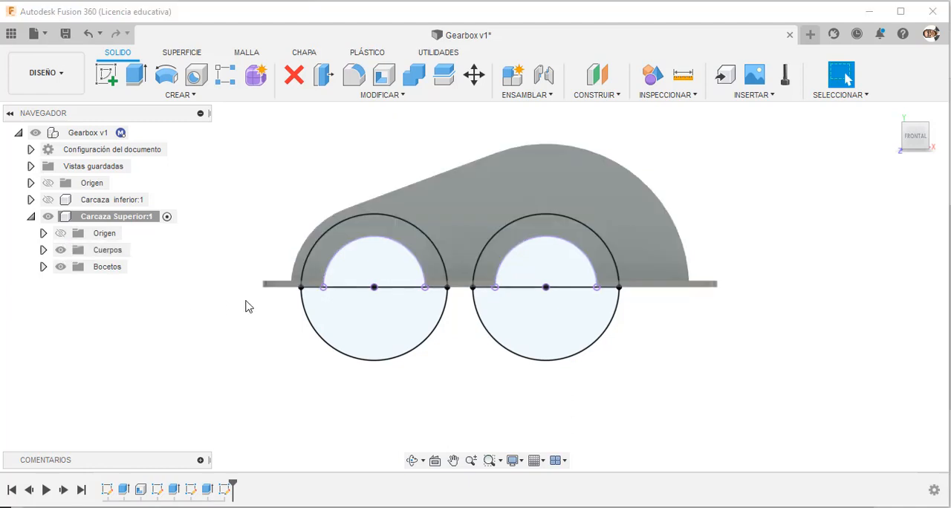
mouse_move(245, 304)
middle_mouse_down("shift")
mouse_move(267, 319)
mouse_move(246, 343)
mouse_move(250, 321)
middle_mouse_up("shift")
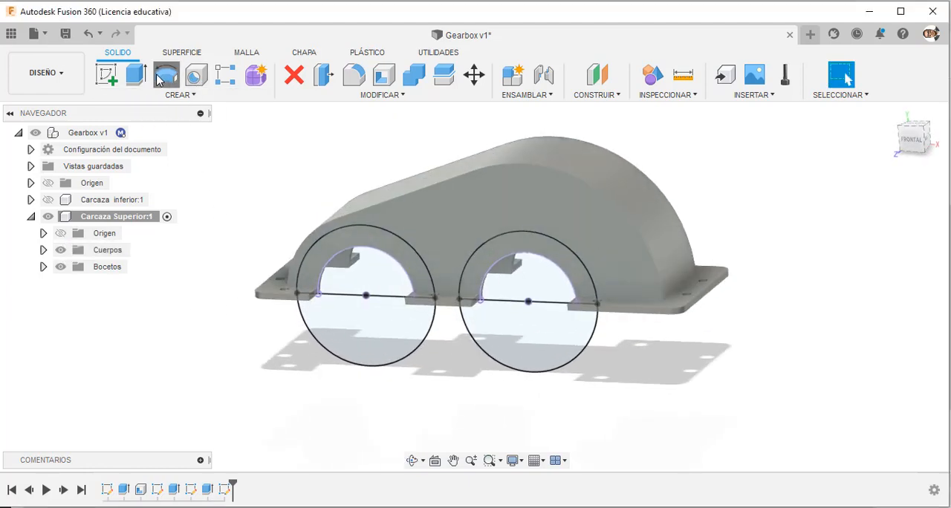
left_click(167, 74)
key("Escape")
left_click(136, 74)
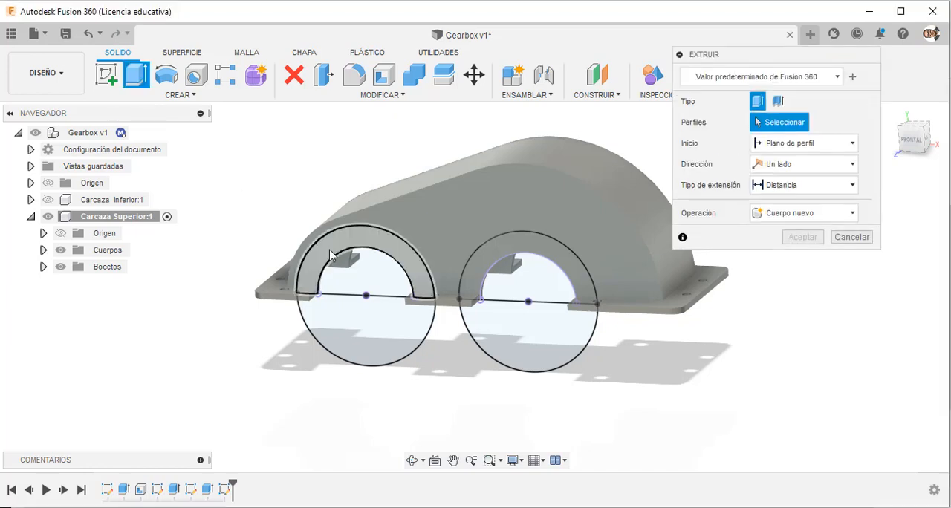
left_click(331, 253)
left_click(490, 267)
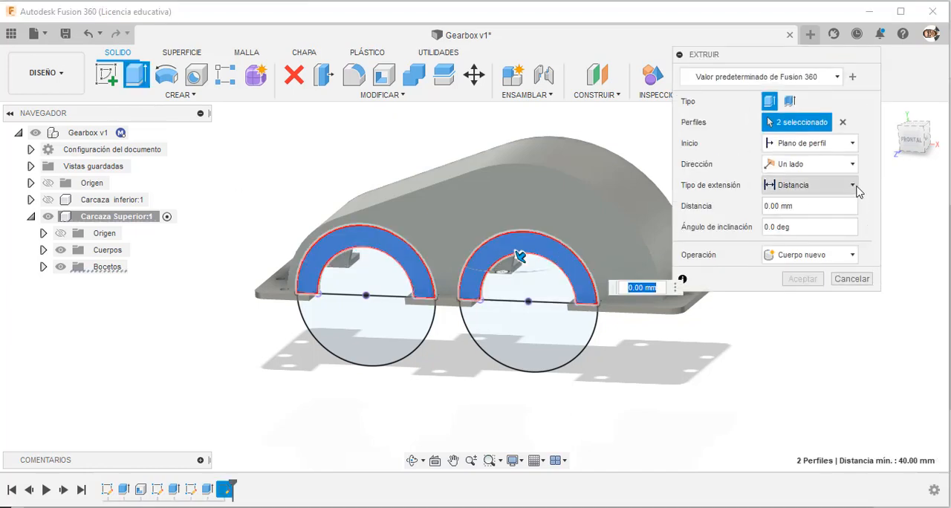
left_click(855, 182)
left_click(857, 216)
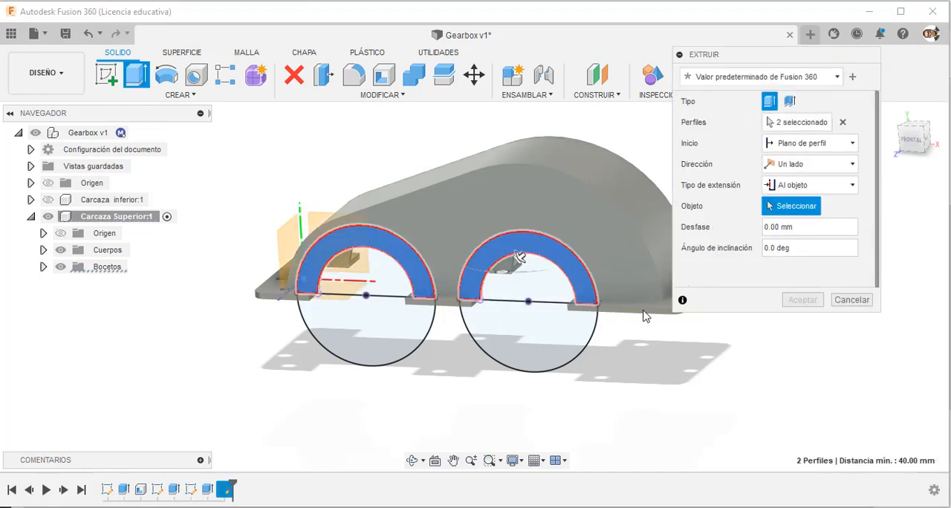
scroll(621, 323, "up", 5)
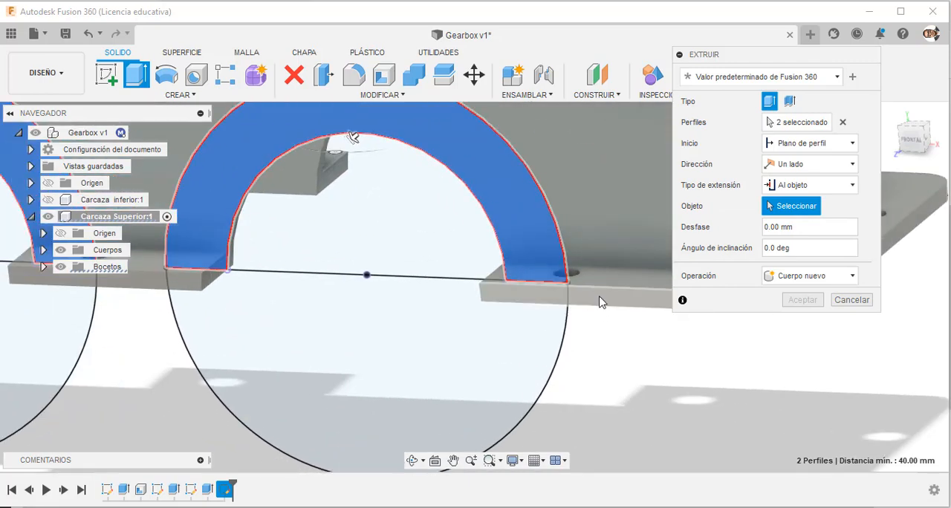
left_click(602, 299)
left_click(817, 297)
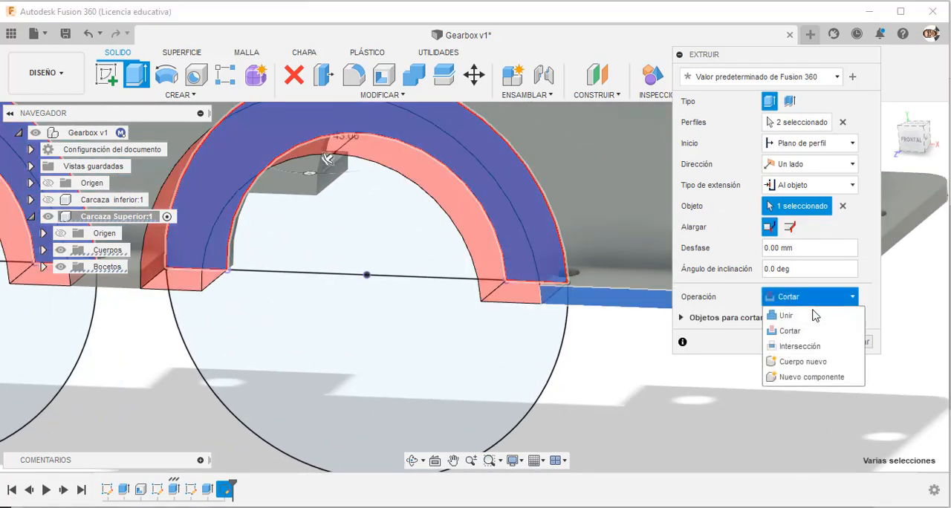
left_click(791, 312)
scroll(580, 376, "down", 2)
left_click(802, 321)
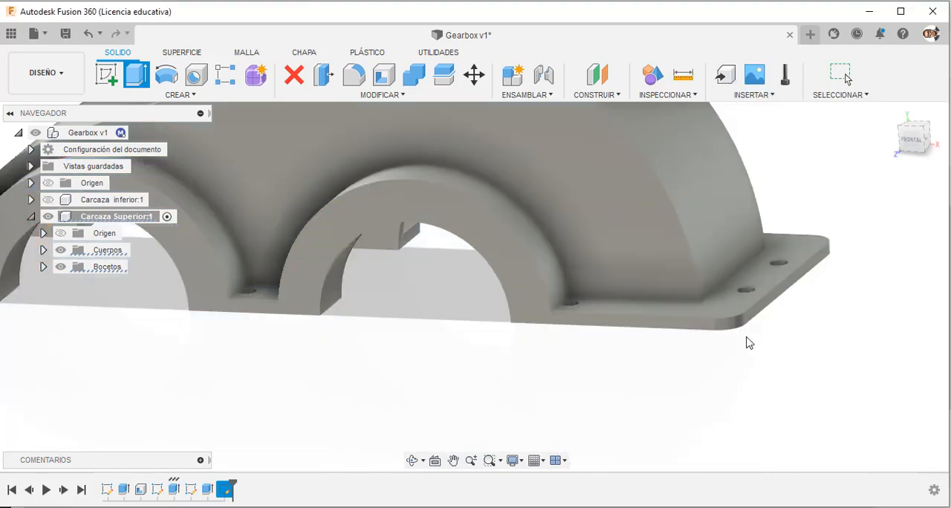
Create a sketch on the casing's rear face containing the two circles and diameter lines projected from Boceto4.
scroll(736, 334, "down", 5)
middle_click_drag(741, 294, 615, 329, "shift")
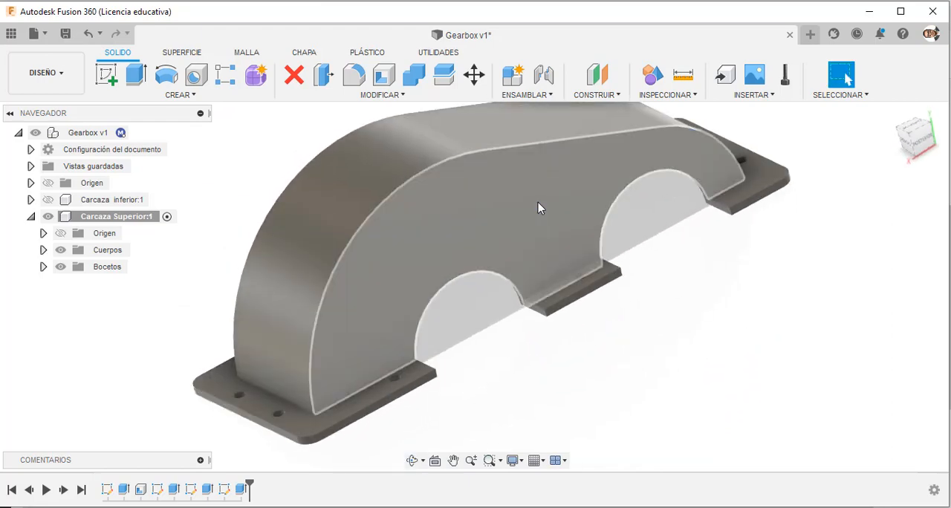
left_click(538, 202)
left_click(106, 74)
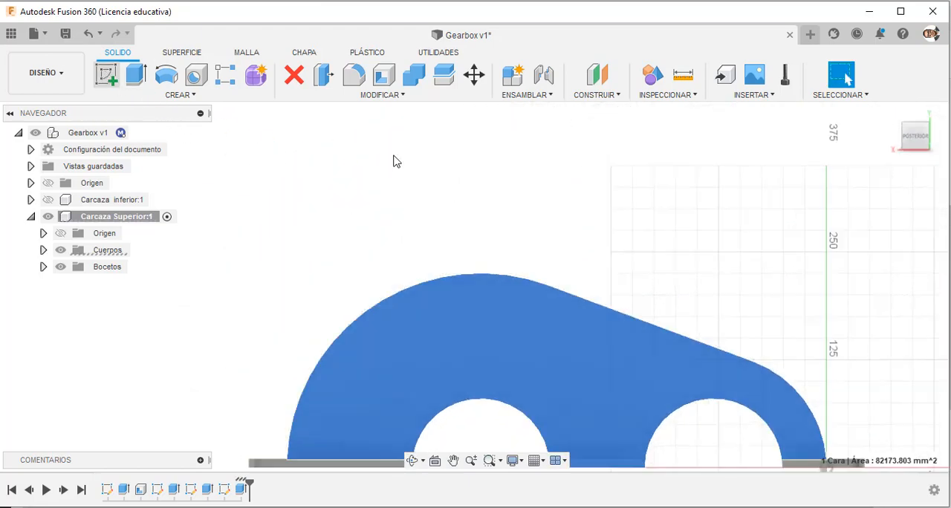
left_click(43, 267)
left_click(73, 333)
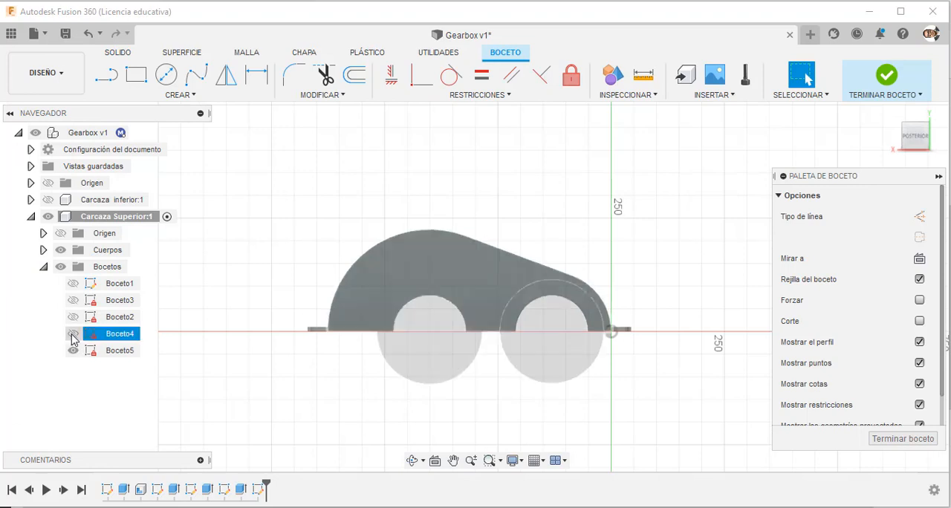
left_click(352, 274)
key("p")
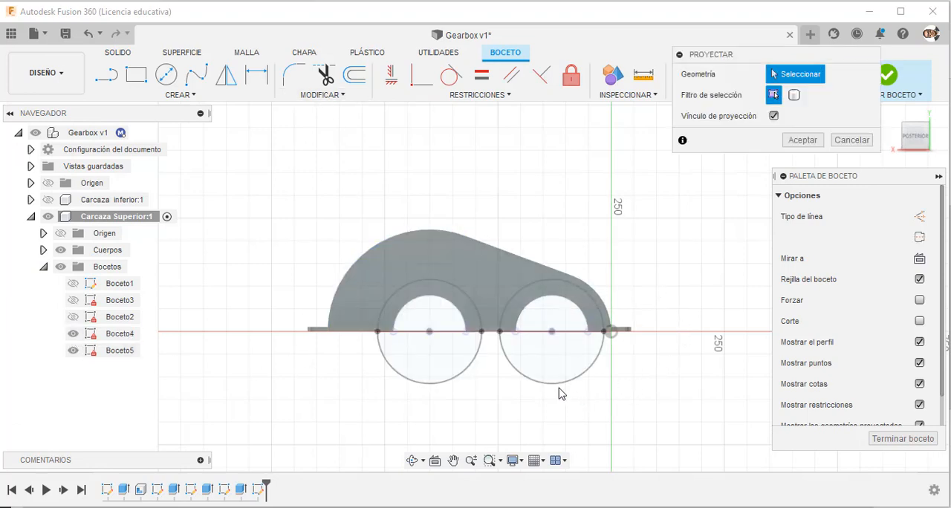
left_click(531, 379)
left_click(465, 372)
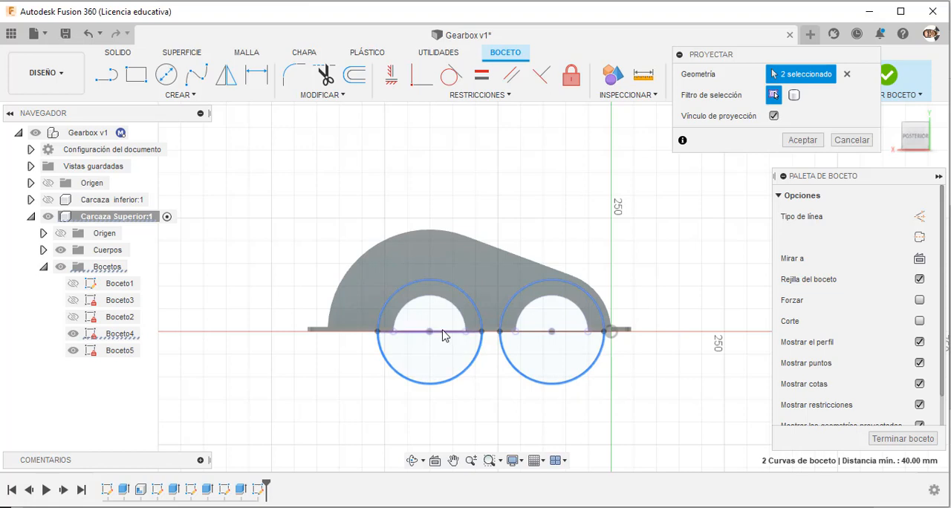
left_click(444, 333)
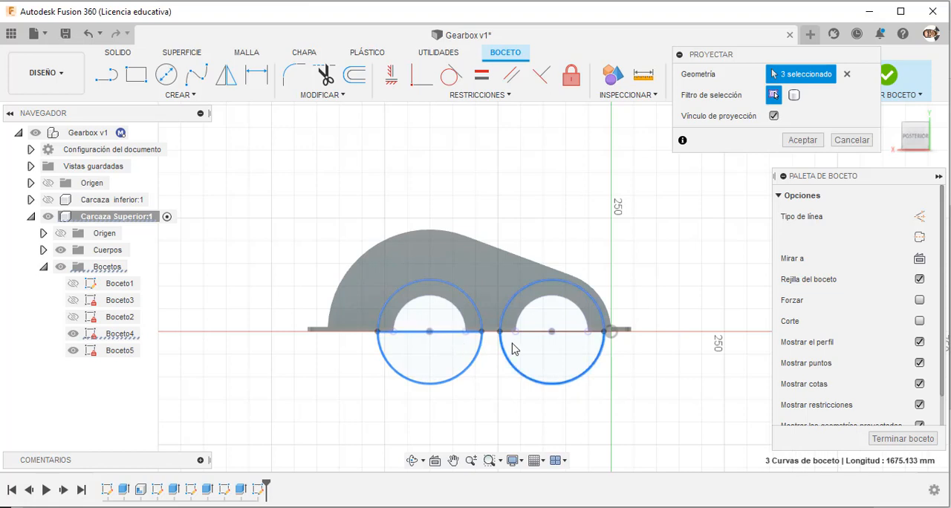
left_click(803, 140)
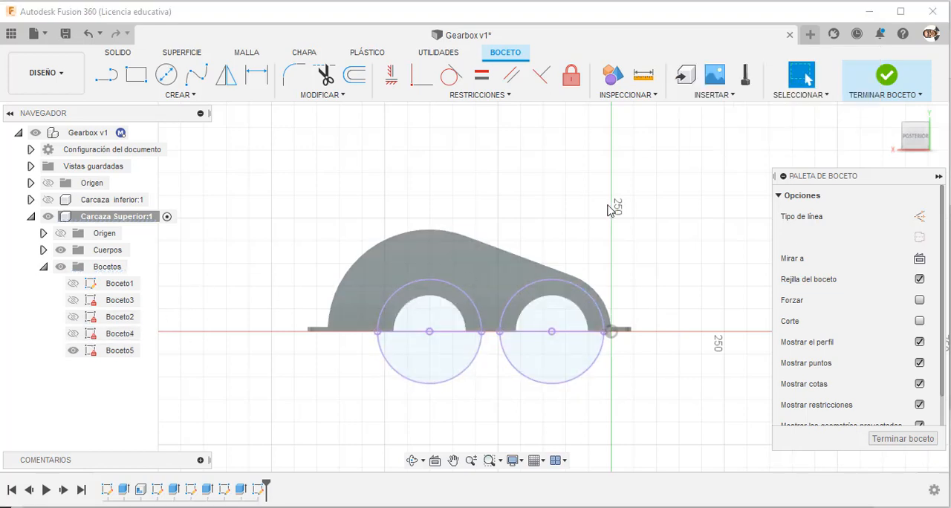
left_click(886, 78)
Extrude both upper half-ring profiles on the casing's rear side up to the flange's outer rear face, joined to the casing.
mouse_move(652, 229)
middle_mouse_down("shift")
mouse_move(683, 257)
mouse_move(676, 254)
middle_mouse_up("shift")
scroll(471, 355, "up", 3)
key("e")
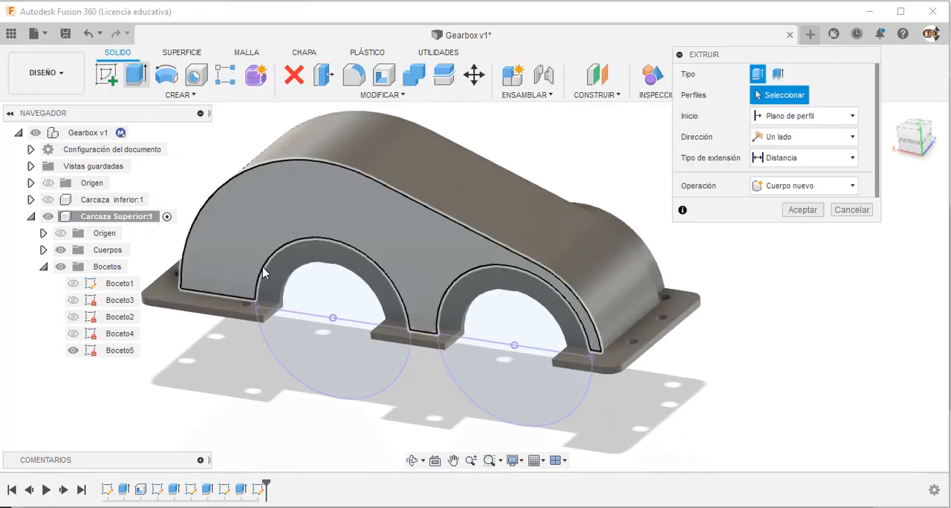
left_click(270, 277)
left_click(455, 301)
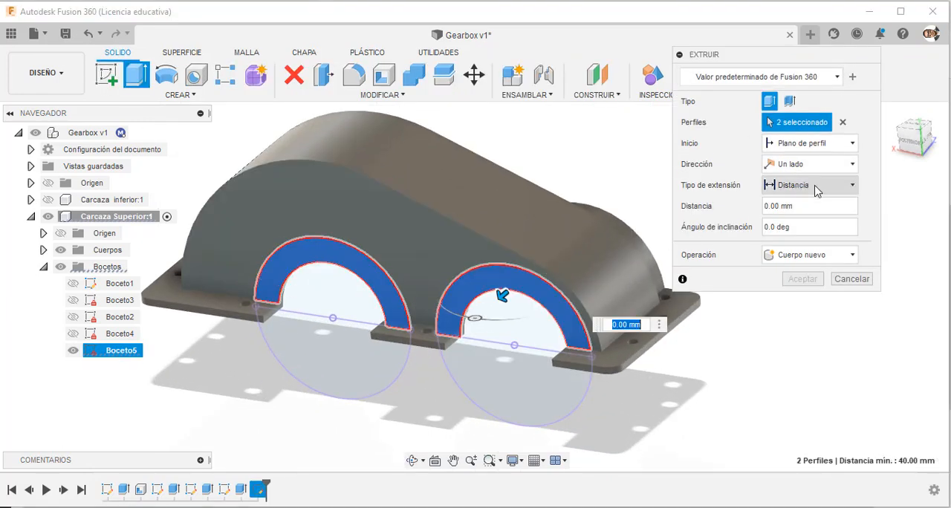
left_click(819, 187)
left_click(795, 219)
scroll(540, 370, "up", 5)
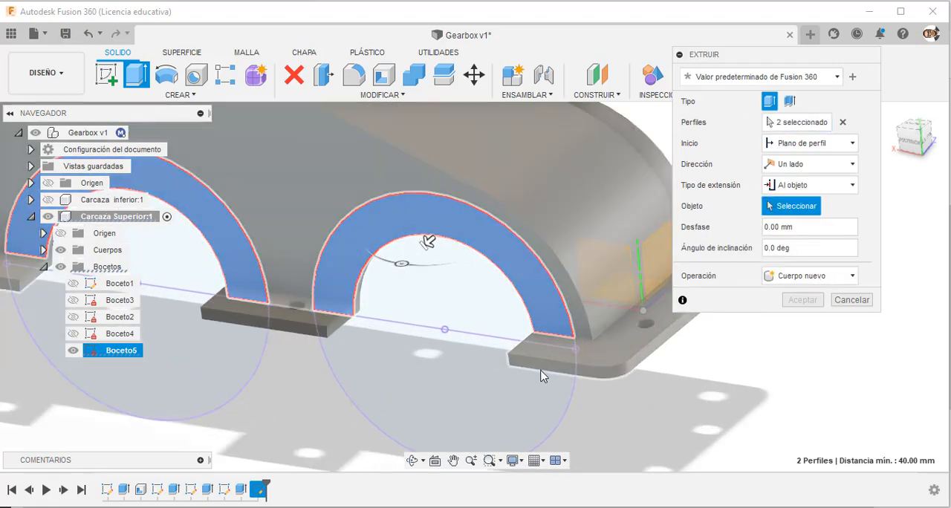
left_click(539, 368)
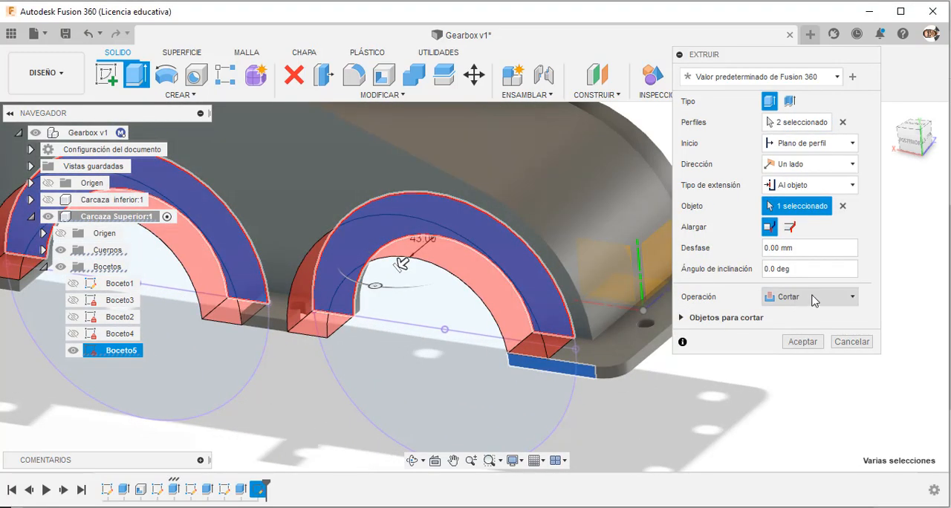
left_click(811, 299)
left_click(789, 316)
left_click(807, 324)
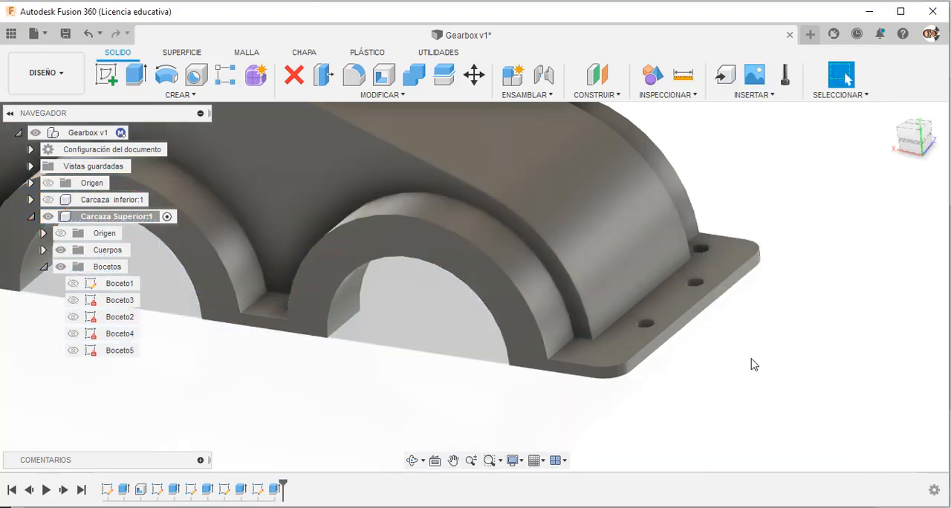
Switch to the PDF drawing in the browser, examine the plan view's bolt-hole and boss dimensions, and return to Fusion 360.
scroll(777, 316, "down", 4)
middle_click_drag(562, 345, 445, 401, "shift")
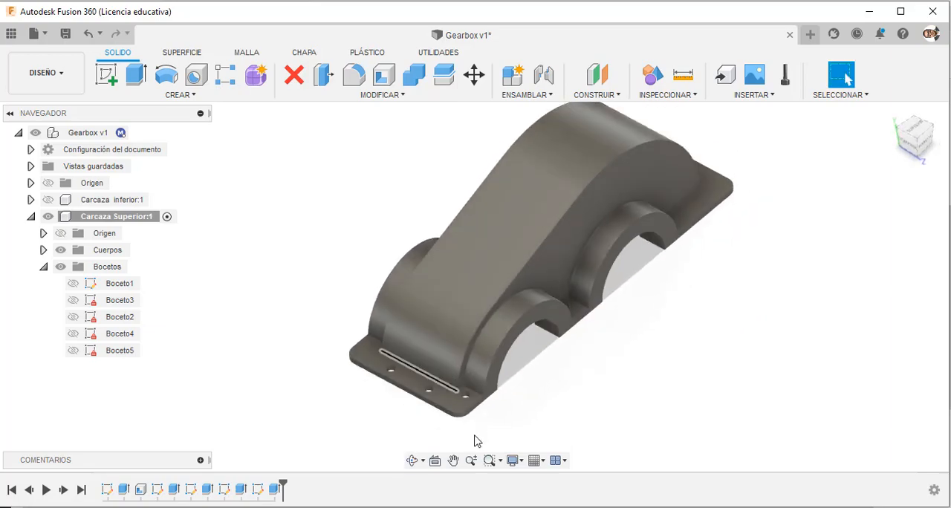
key("alt+Tab")
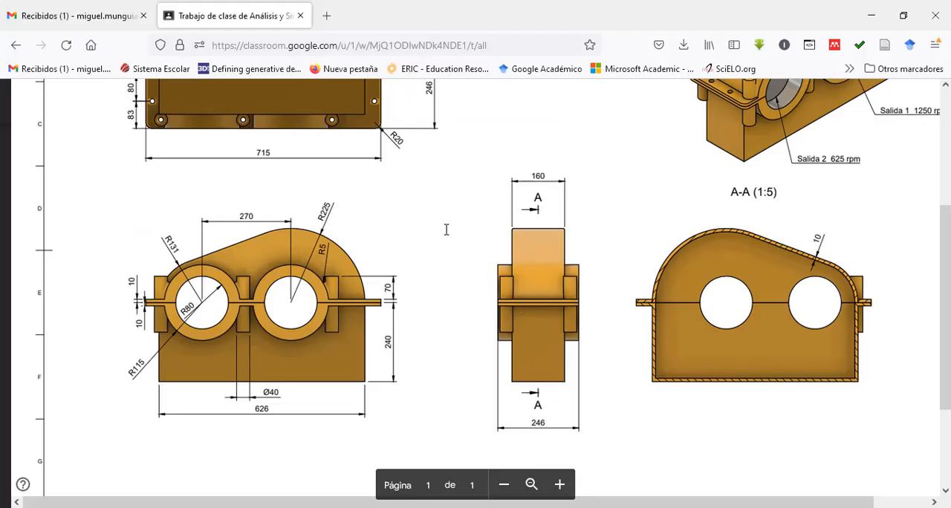
scroll(446, 229, "up", 3)
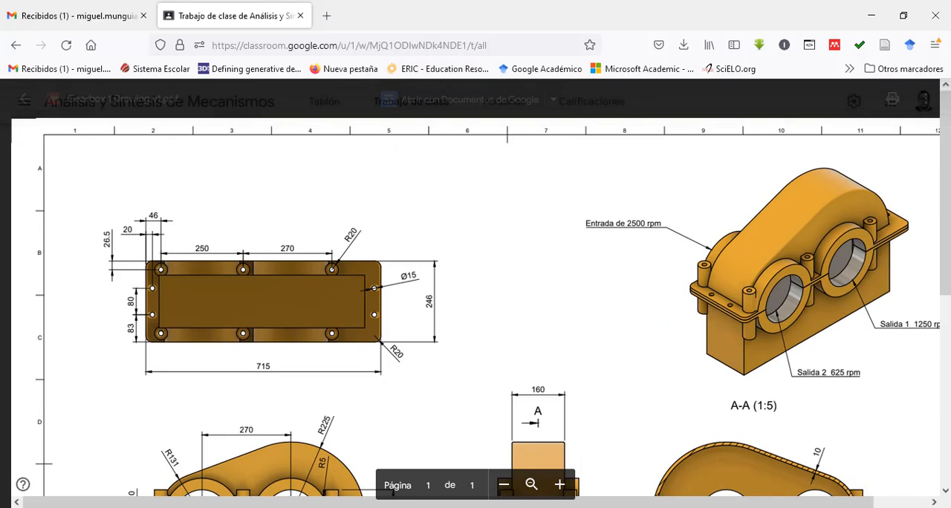
key("alt+Tab")
Create a sketch on the upper casing flange's top face, at the narrow end with the bolt holes.
left_click_drag(528, 415, 518, 439)
key("Escape")
left_click(453, 392)
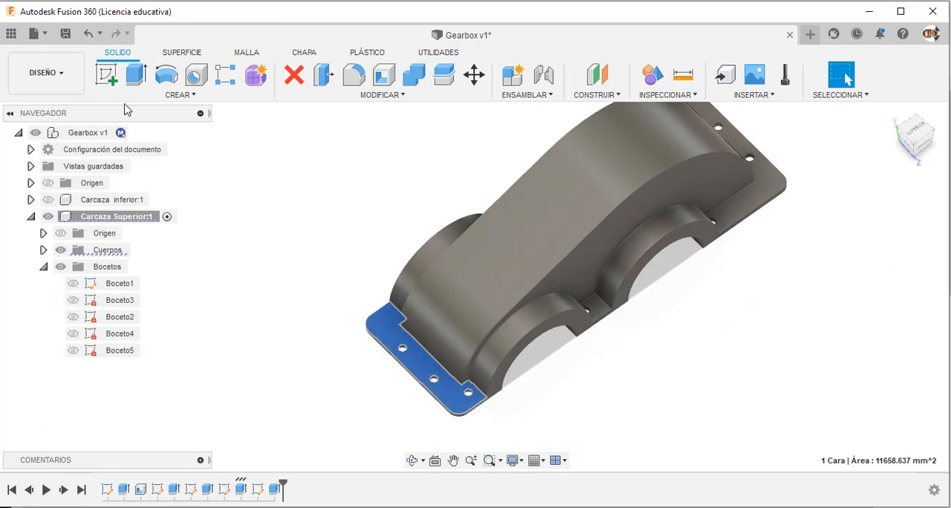
left_click(108, 83)
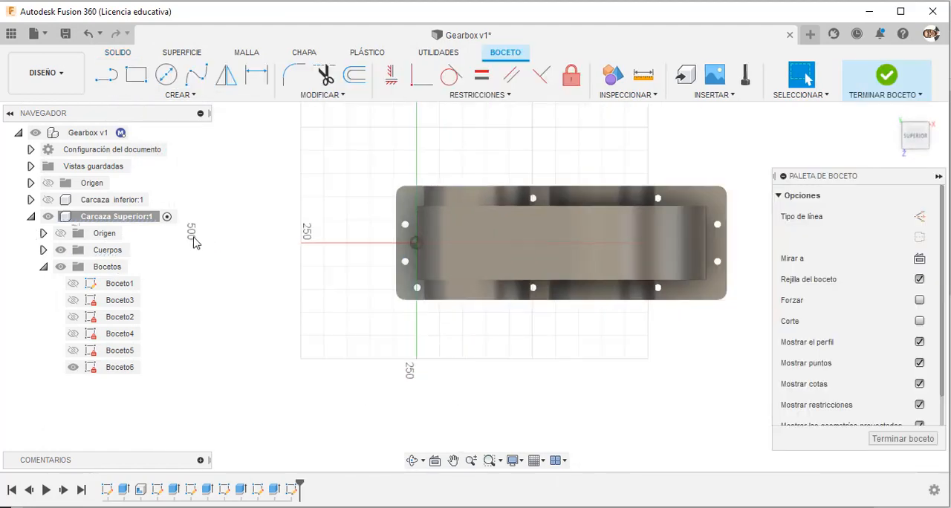
Find the flange outline sketch Boceto3 in the design history and open it for editing.
mouse_move(365, 236)
middle_mouse_down("shift")
mouse_move(341, 240)
mouse_move(431, 119)
mouse_move(379, 208)
mouse_move(242, 359)
middle_mouse_up("shift")
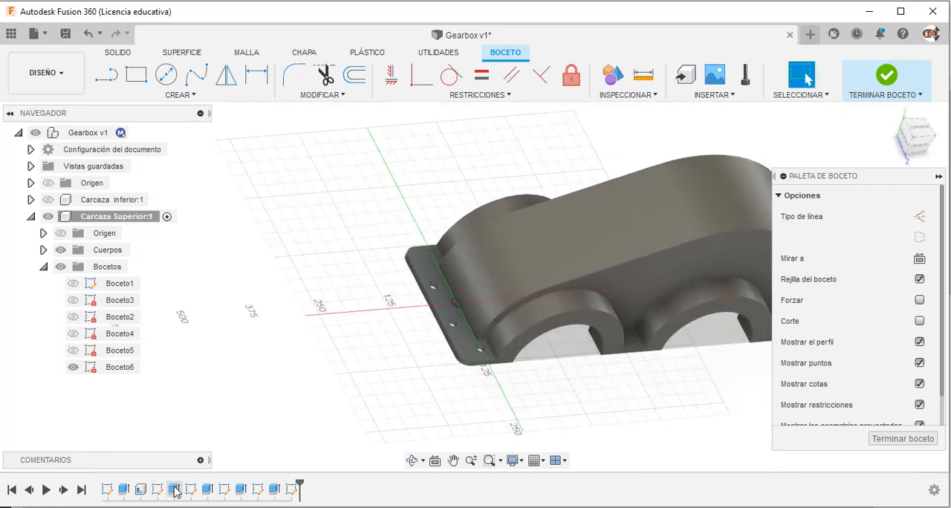
left_click(110, 490)
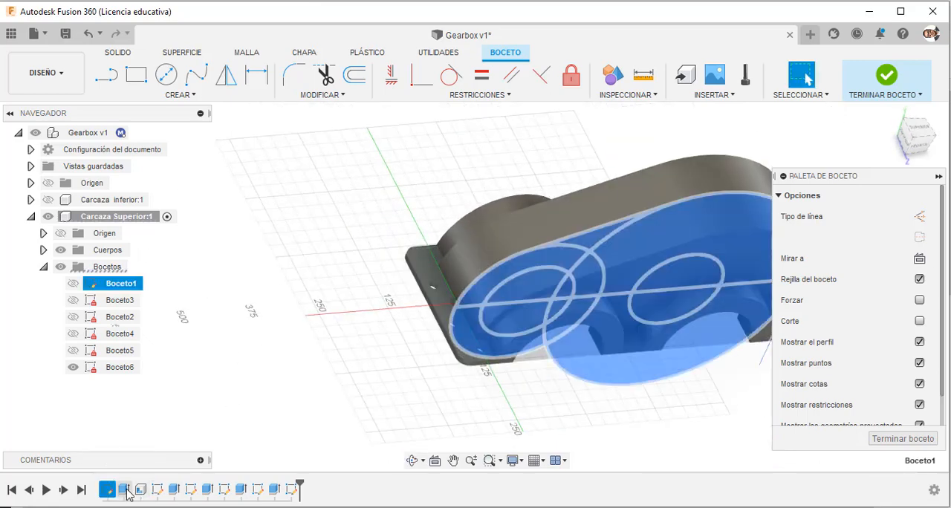
left_click(157, 490)
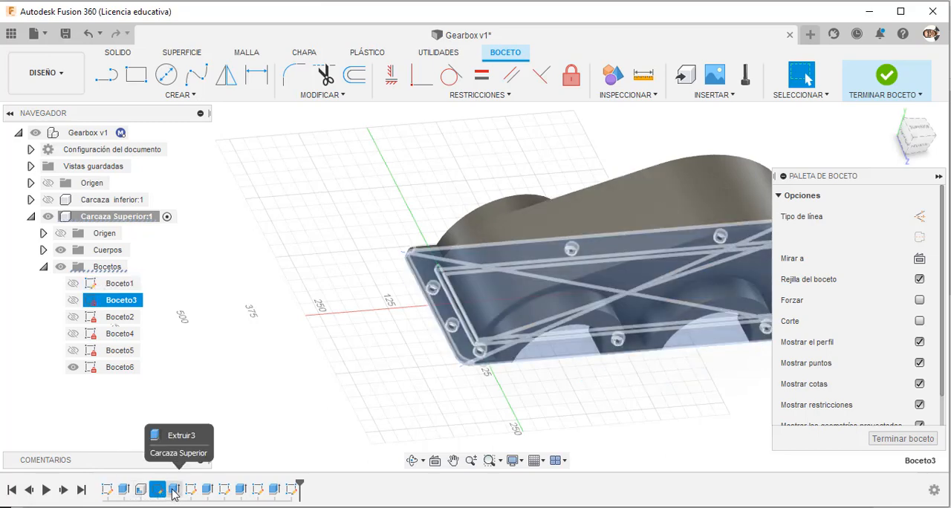
right_click(158, 490)
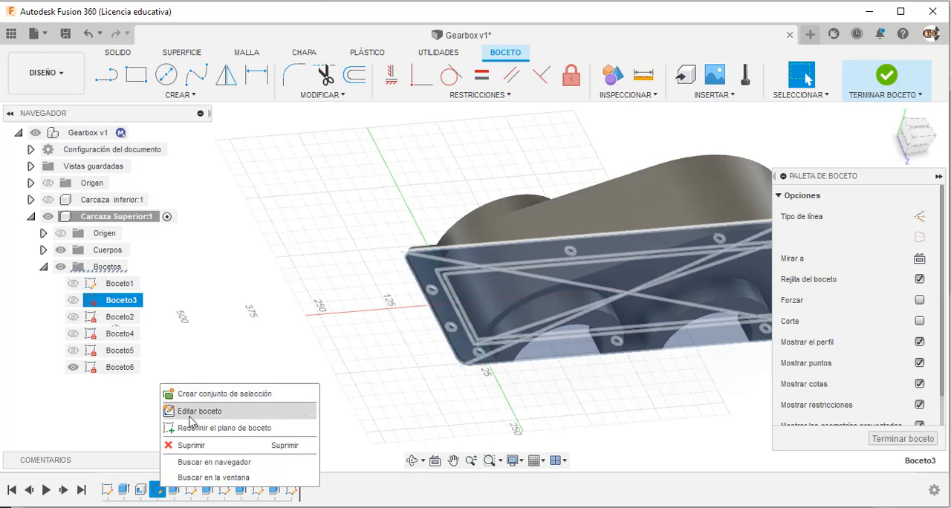
left_click(186, 410)
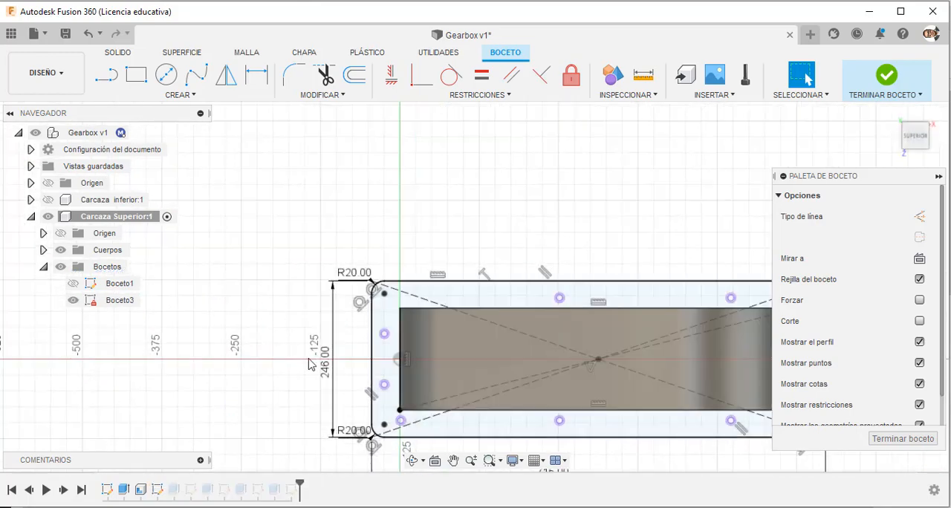
Draw a circle for the missing bolt hole near the flange's rear-left corner and make it equal to an existing end hole.
scroll(309, 363, "up", 1)
left_click(166, 75)
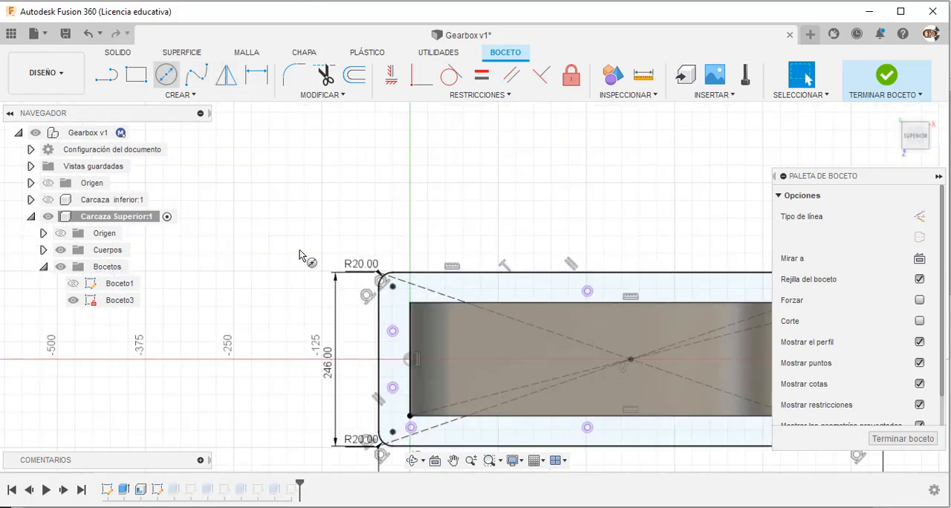
scroll(425, 290, "up", 3)
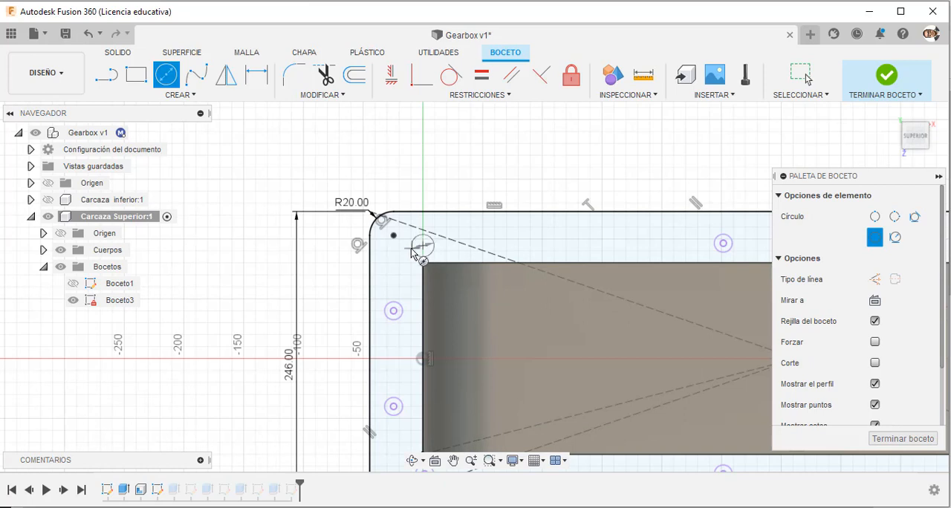
left_click(409, 251)
key("Escape")
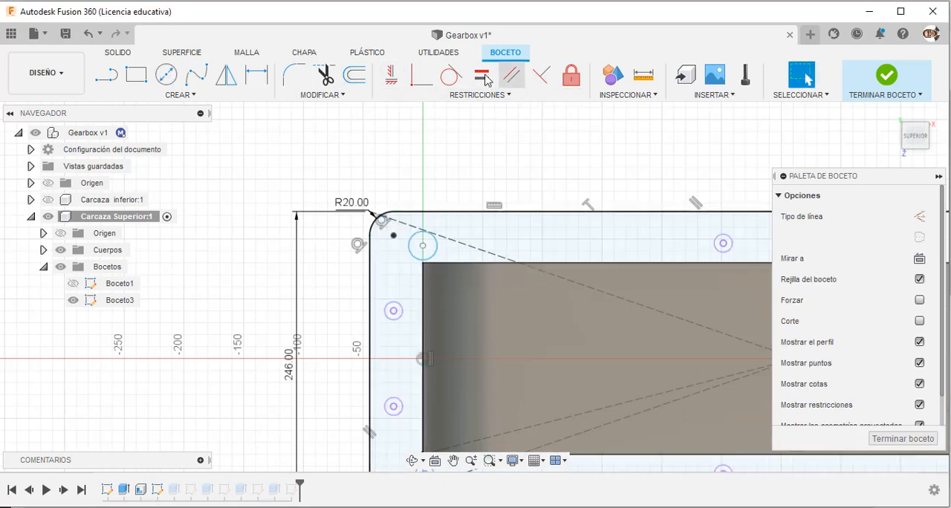
left_click(484, 77)
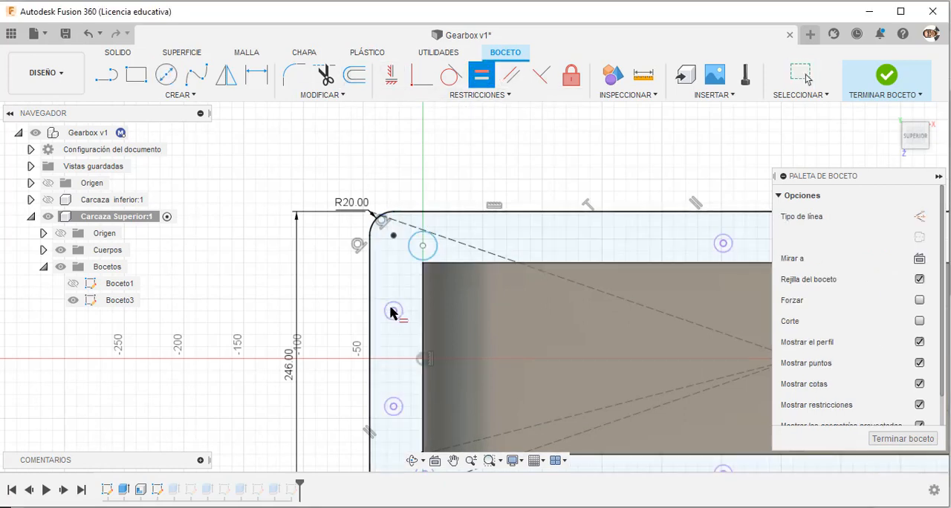
left_click(400, 303)
left_click(415, 258)
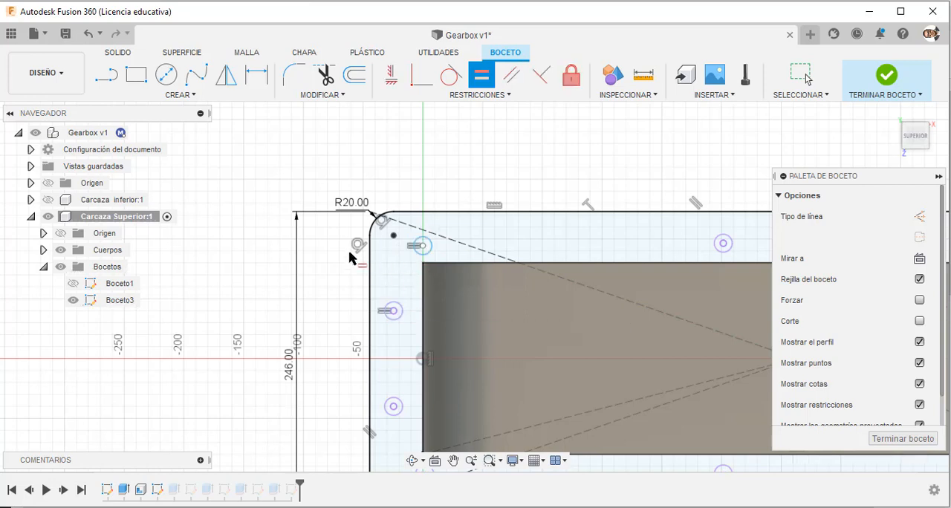
Align the new circle's centre horizontally with the rear-row hole and vertically with the front corner hole, and finish the sketch.
left_click(391, 74)
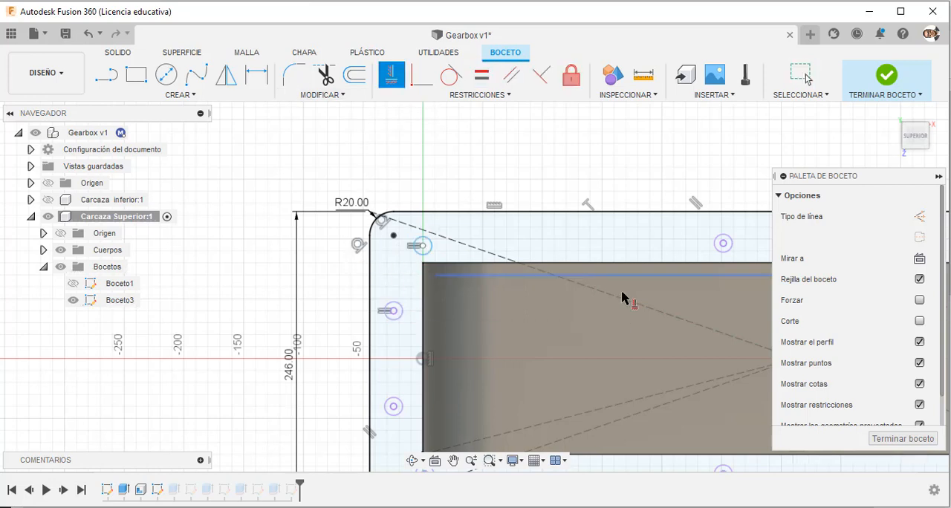
left_click(724, 245)
left_click(423, 246)
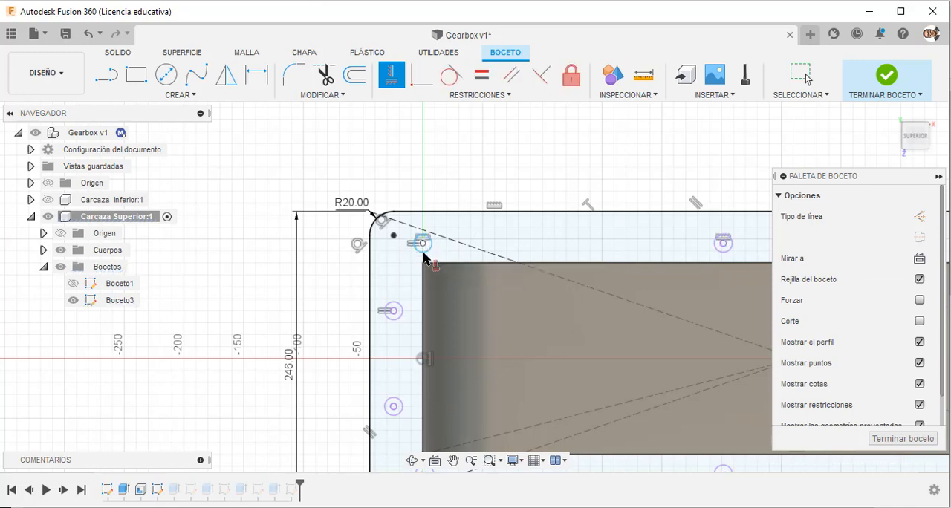
left_click(423, 245)
scroll(431, 290, "down", 2)
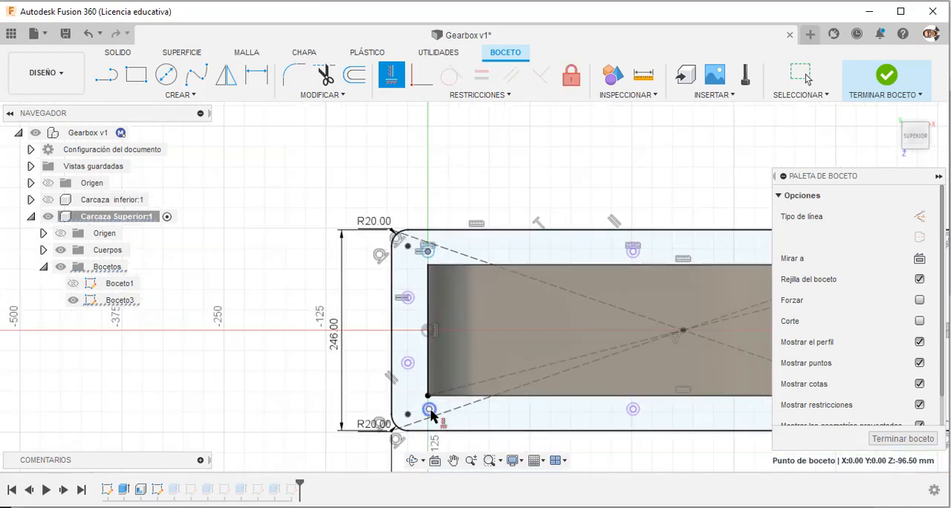
left_click(429, 411)
scroll(429, 410, "up", 4)
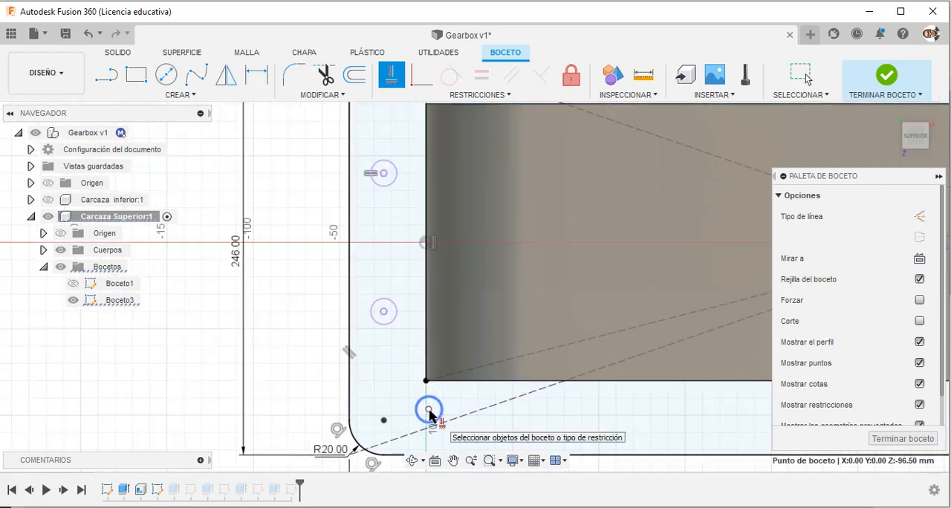
scroll(425, 448, "down", 2)
key("Escape")
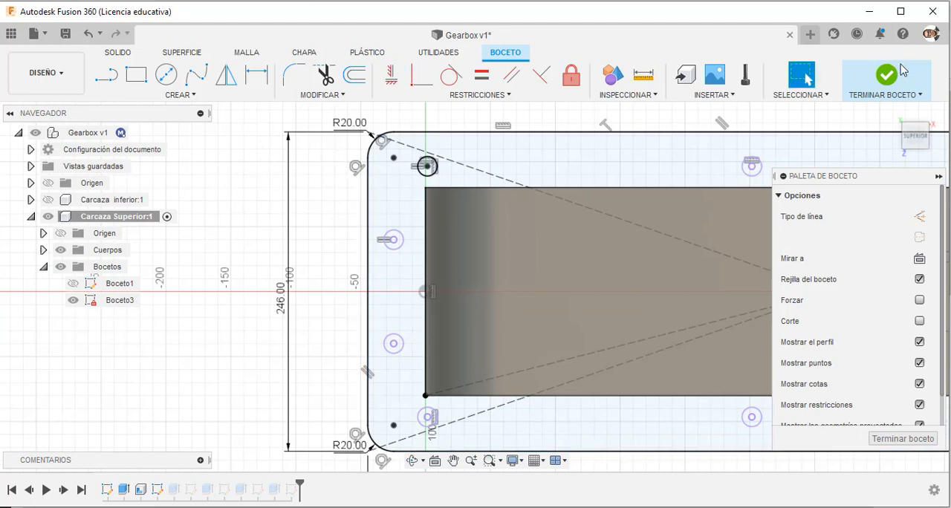
left_click(901, 70)
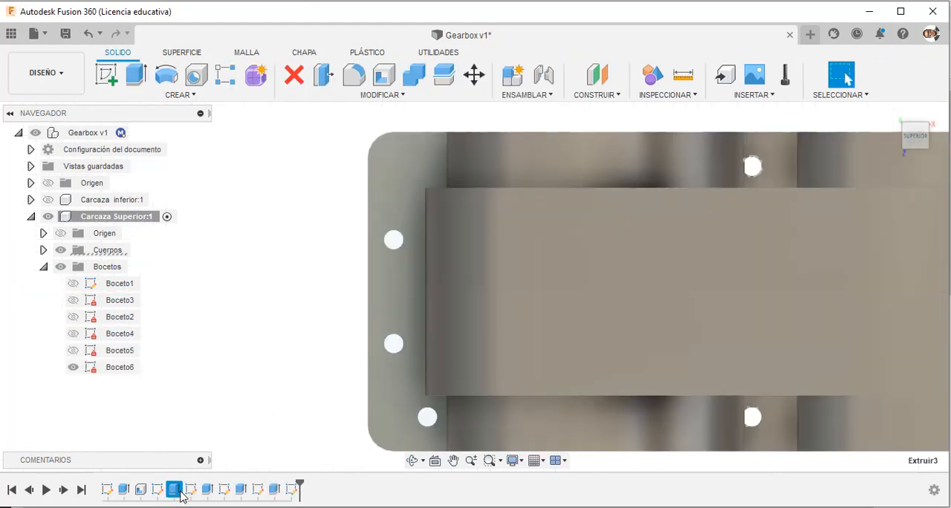
Edit the flange extrusion Extruir3 to exclude the new corner circle's profile so that it is left as a hole.
right_click(181, 496)
left_click(229, 347)
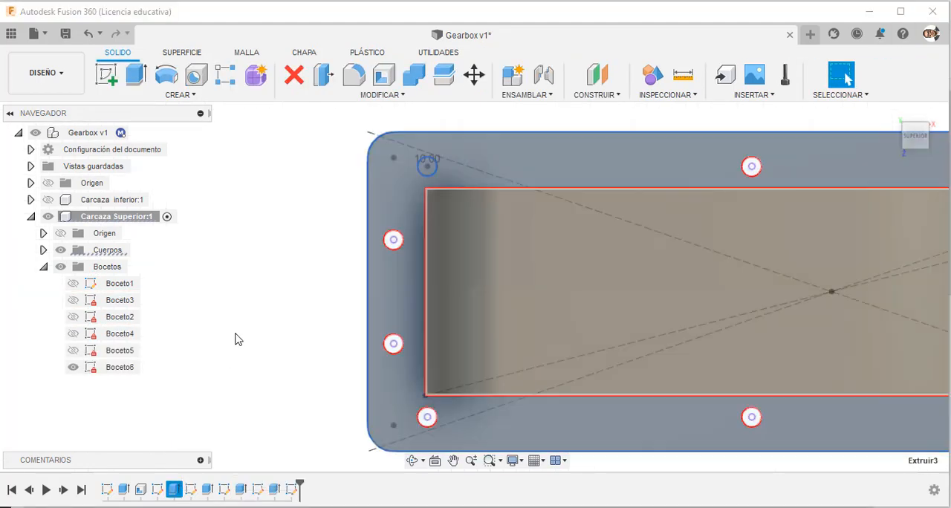
middle_click_drag(236, 338, 274, 288, "shift")
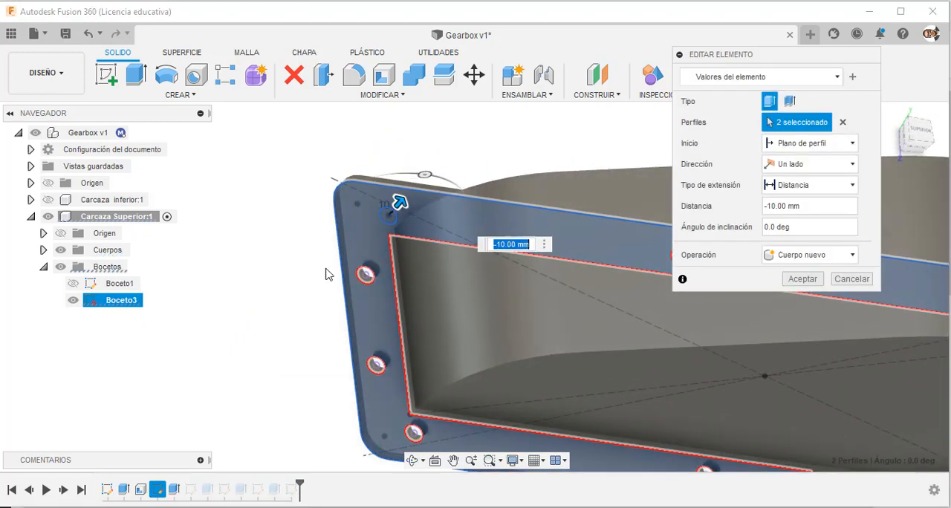
left_click(387, 216)
left_click(797, 280)
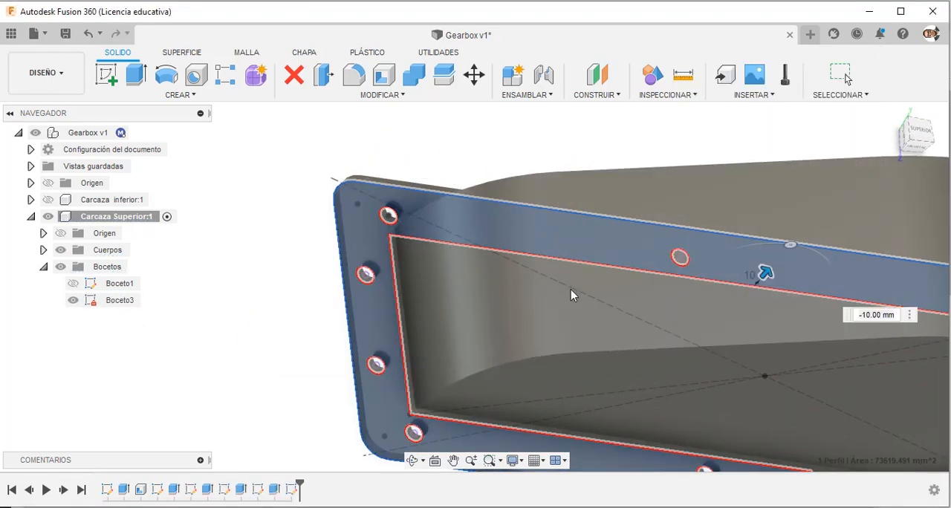
Hide the sketch Boceto6 and collapse the upper casing's sketch list.
scroll(273, 319, "down", 3)
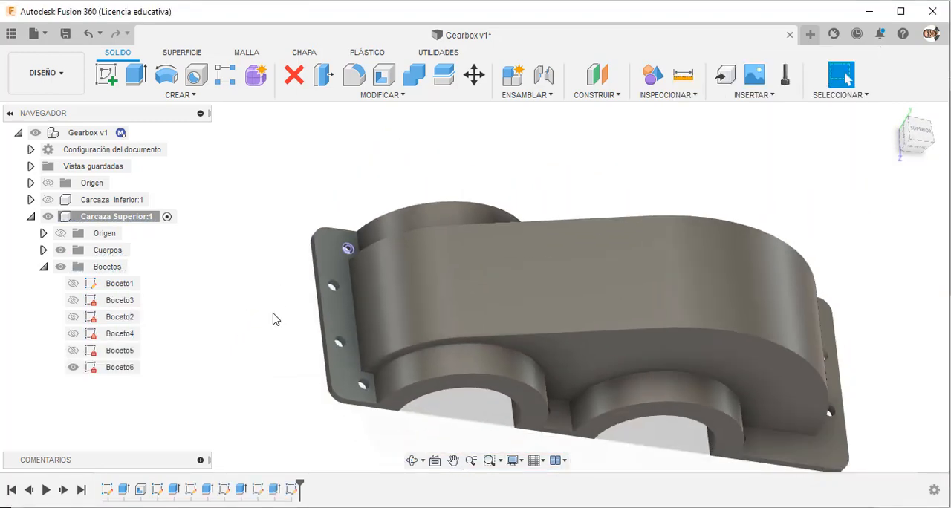
left_click(72, 367)
left_click(43, 267)
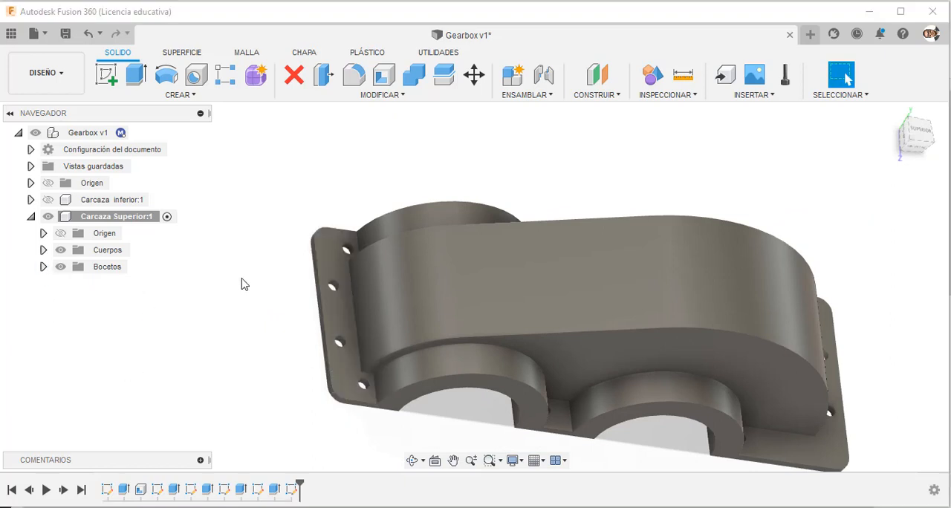
Reopen the flange top-face sketch Boceto6 for editing.
middle_click_drag(245, 284, 208, 303, "shift")
left_click(291, 489)
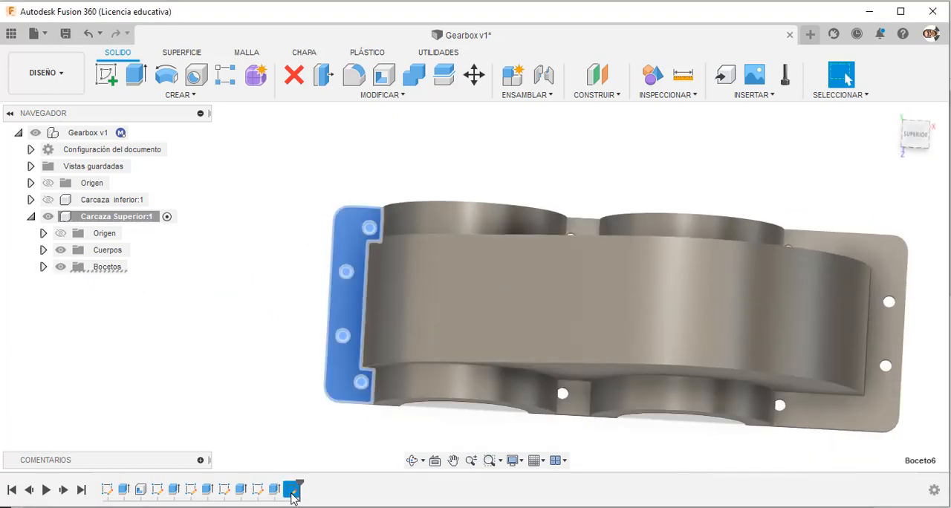
right_click(291, 491)
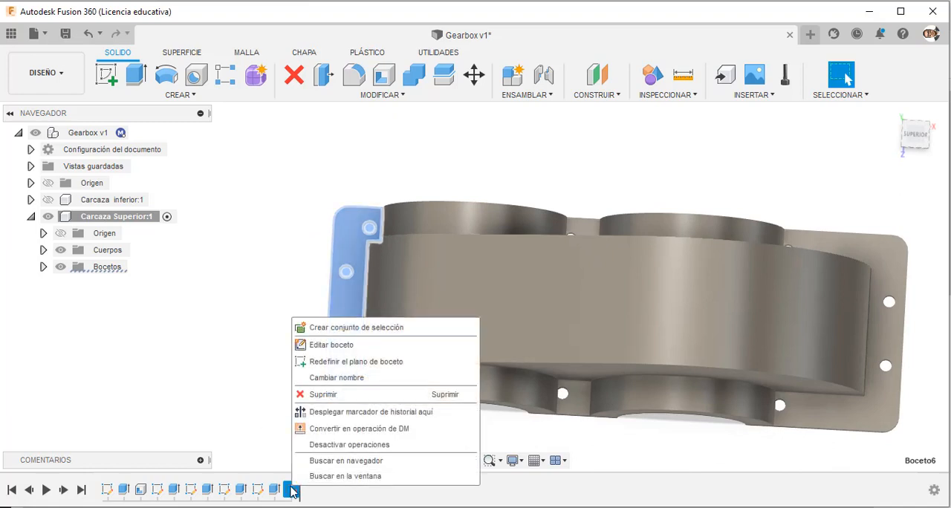
left_click(342, 345)
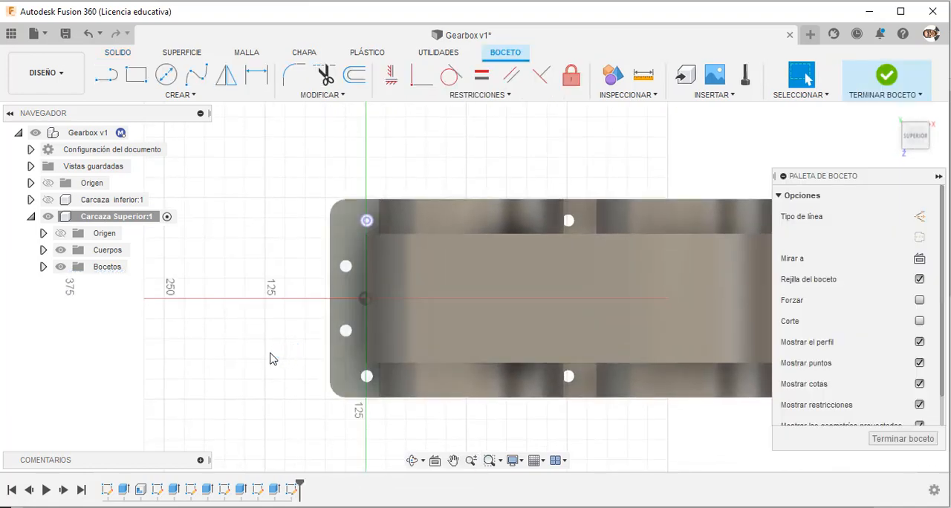
scroll(275, 356, "down", 3)
scroll(394, 361, "up", 2)
scroll(445, 379, "up", 1)
scroll(272, 386, "up", 2)
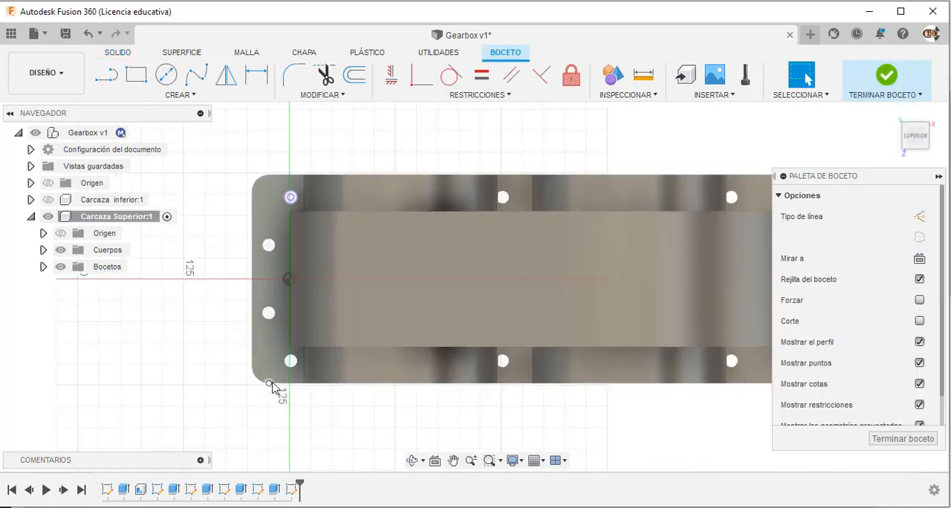
Project the edges of the front corner hole and the four middle and right-hand holes beside the bearing arches into the sketch.
key("p")
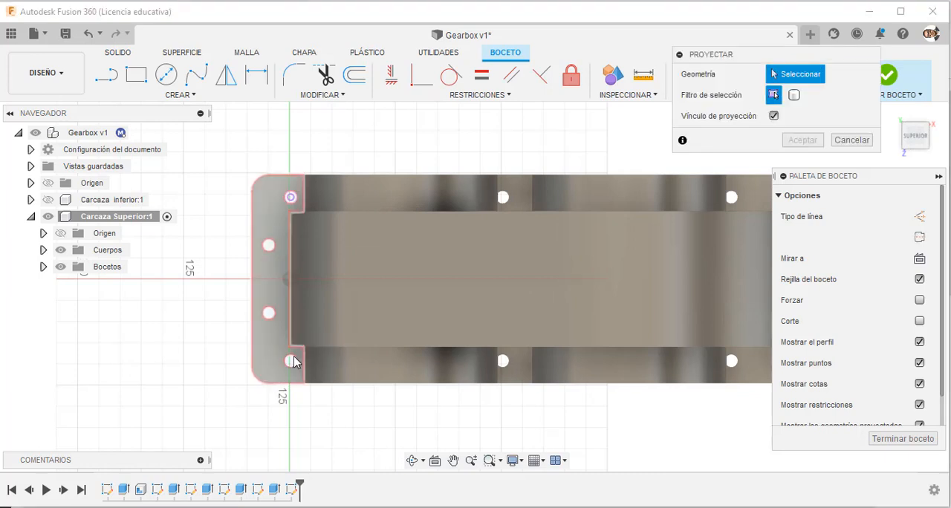
left_click(290, 361)
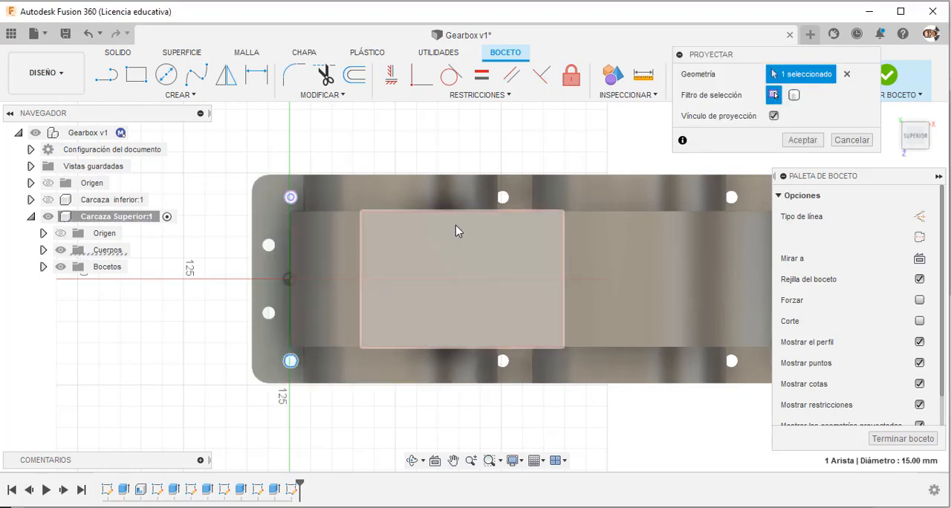
left_click(503, 197)
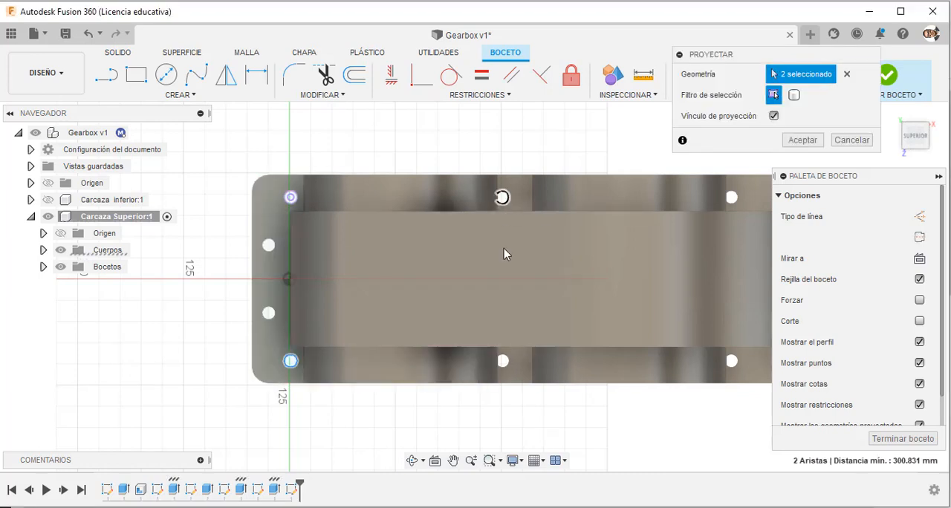
left_click(504, 361)
left_click(731, 361)
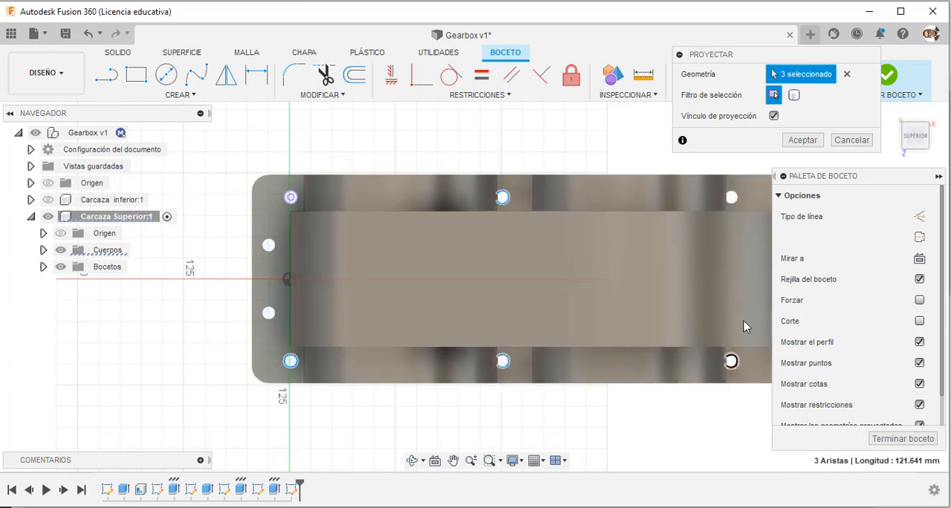
left_click(737, 198)
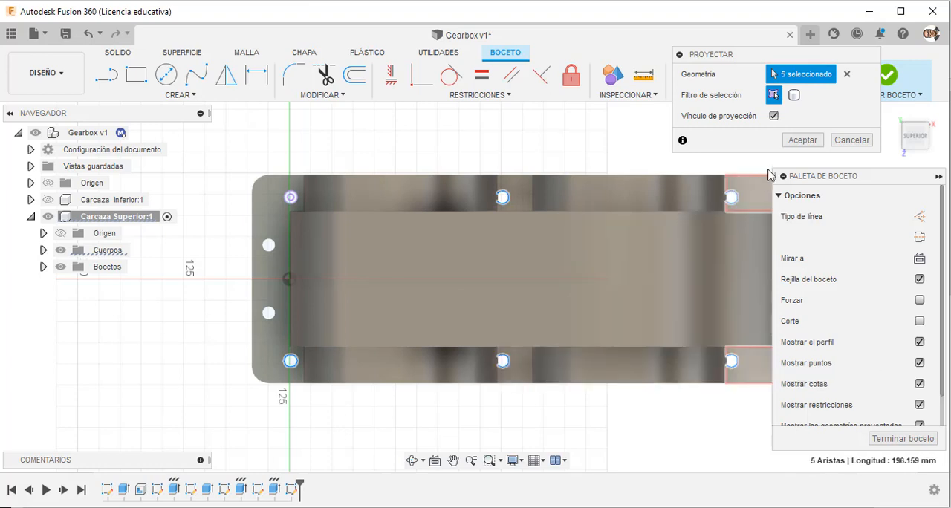
left_click(801, 141)
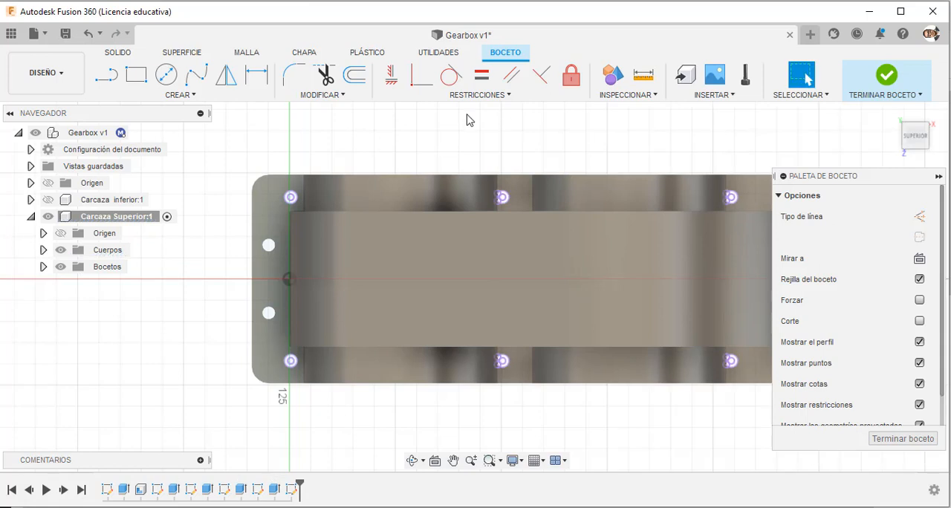
Draw a 40 mm diameter circle centred on the rear hole at the flange's left end.
left_click(167, 74)
left_click(289, 196)
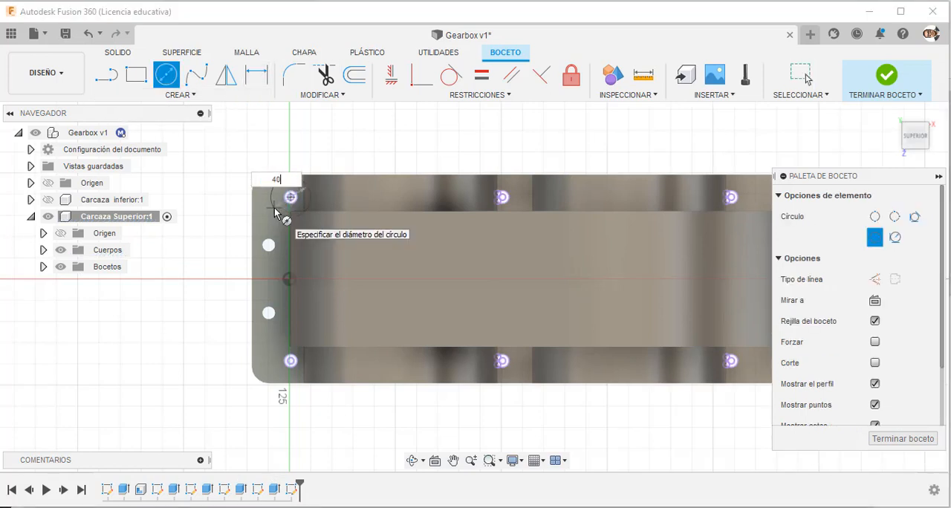
key("Return")
key("Escape")
Draw freehand circles concentric with the four projected middle and right-hand holes, the rear middle one about 37 mm in diameter.
left_click(166, 74)
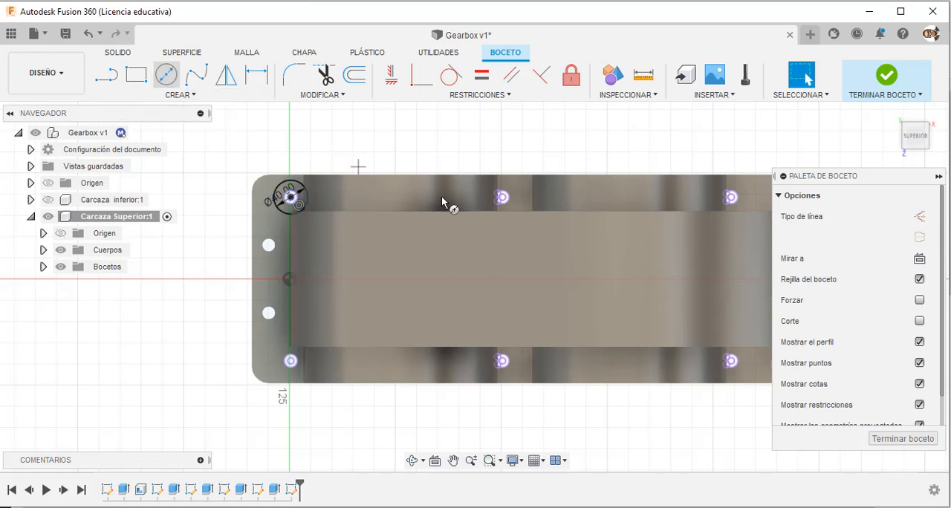
left_click(503, 197)
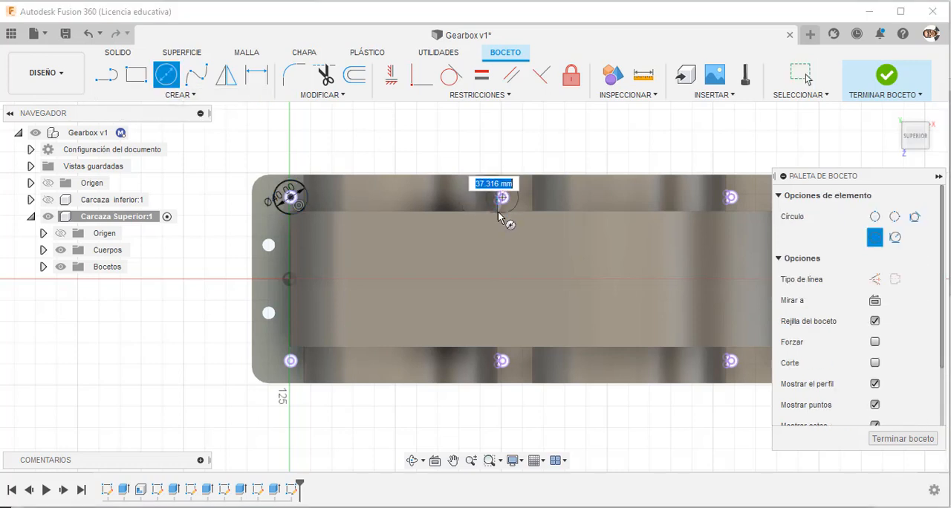
left_click(731, 198)
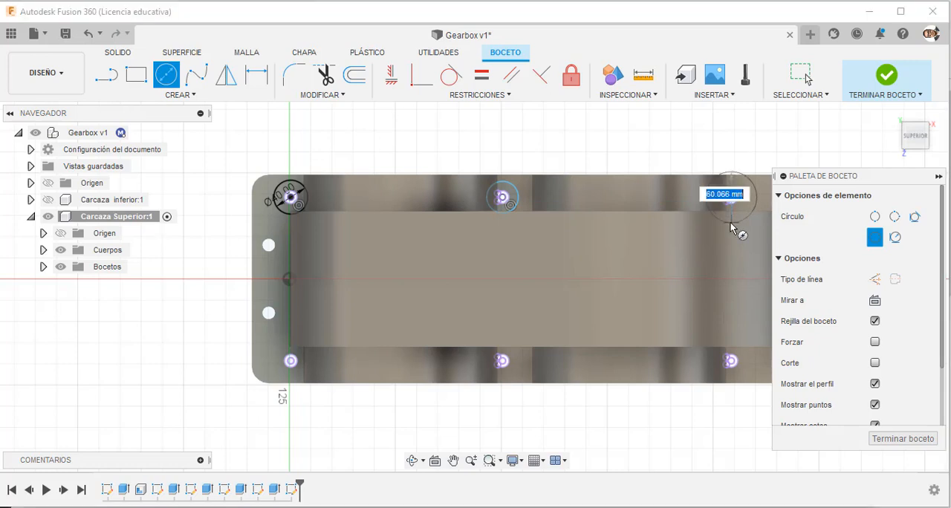
left_click(734, 362)
left_click(729, 381)
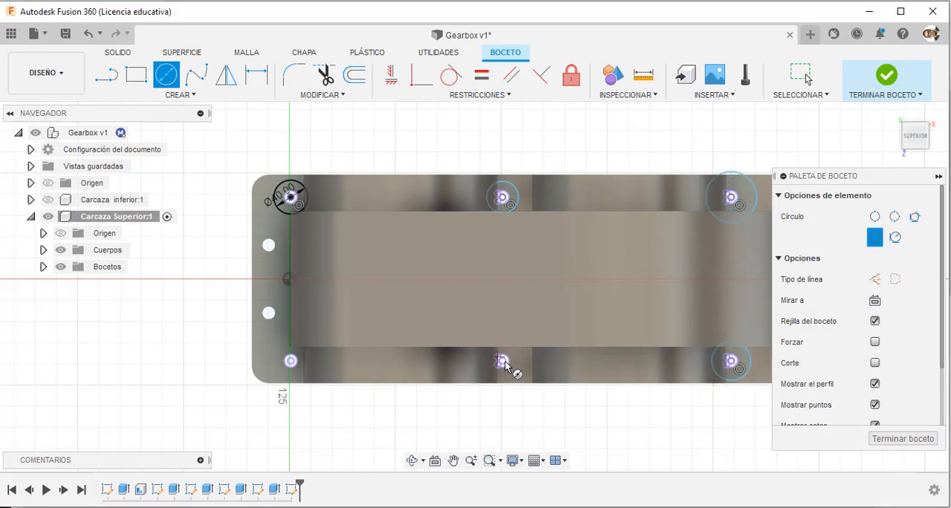
left_click(504, 362)
key("Escape")
left_click(162, 75)
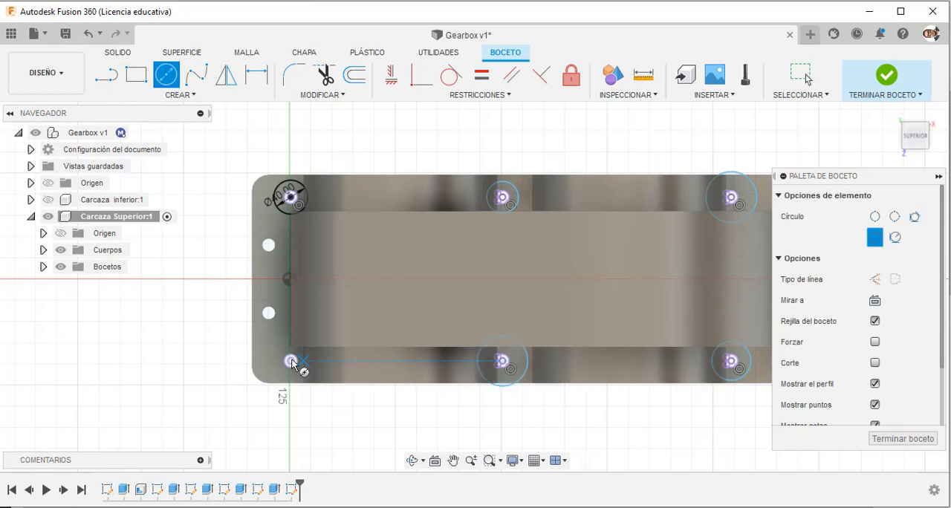
key("Escape")
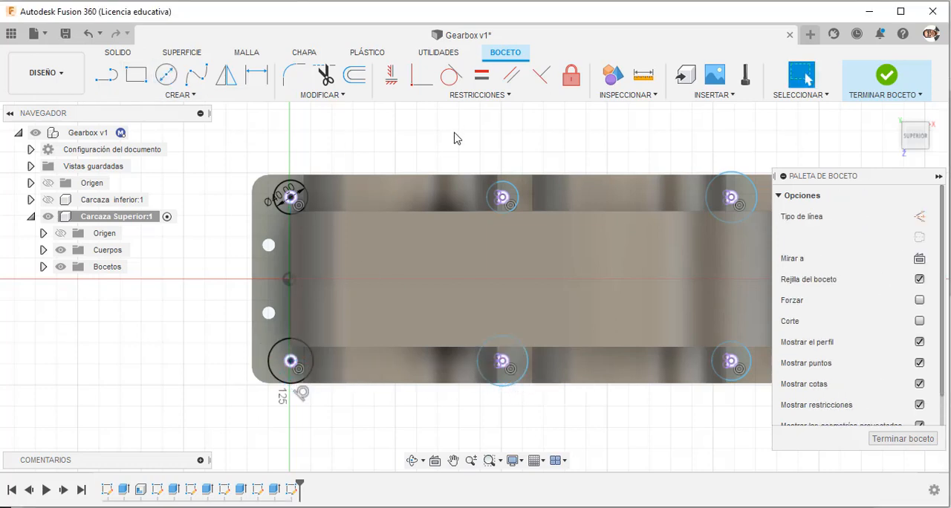
left_click(267, 361)
left_click(266, 357)
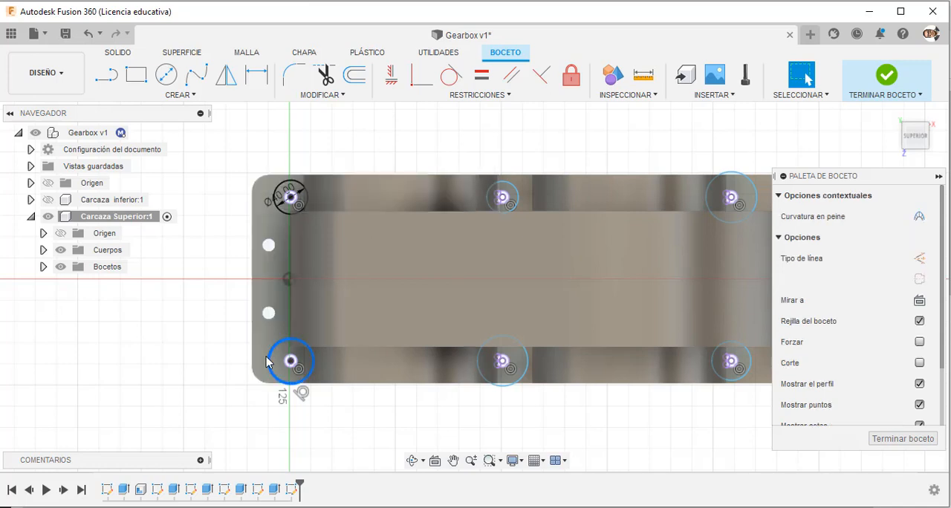
key("Delete")
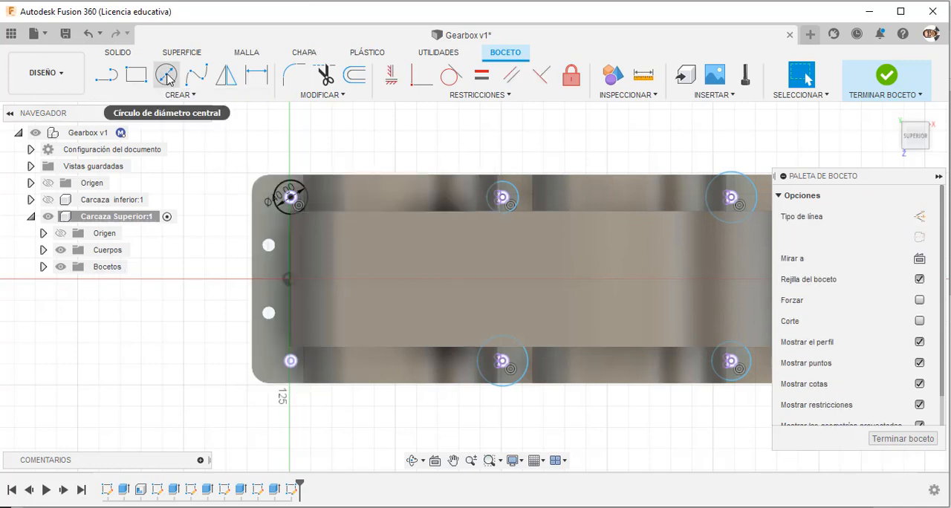
Draw a freehand circle centred on the front hole at the flange's left end.
left_click(167, 74)
left_click(291, 362)
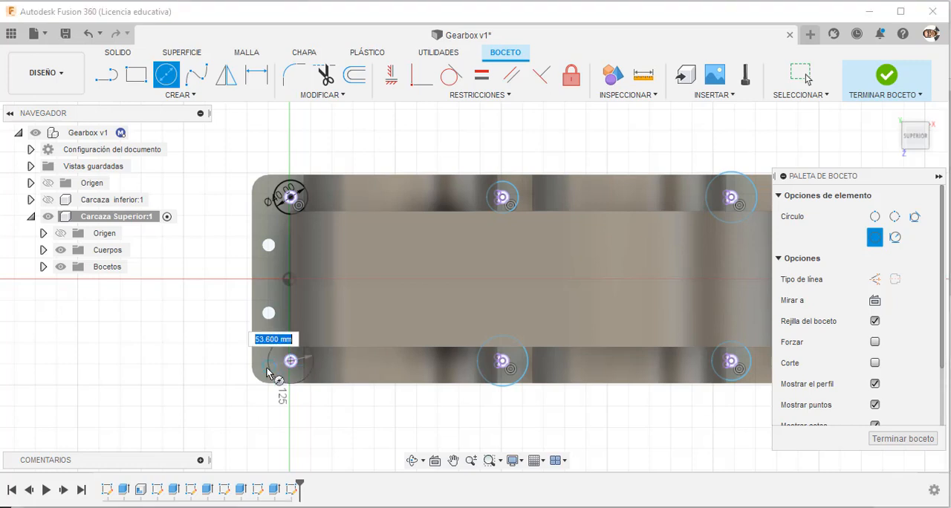
left_click(279, 371)
key("Escape")
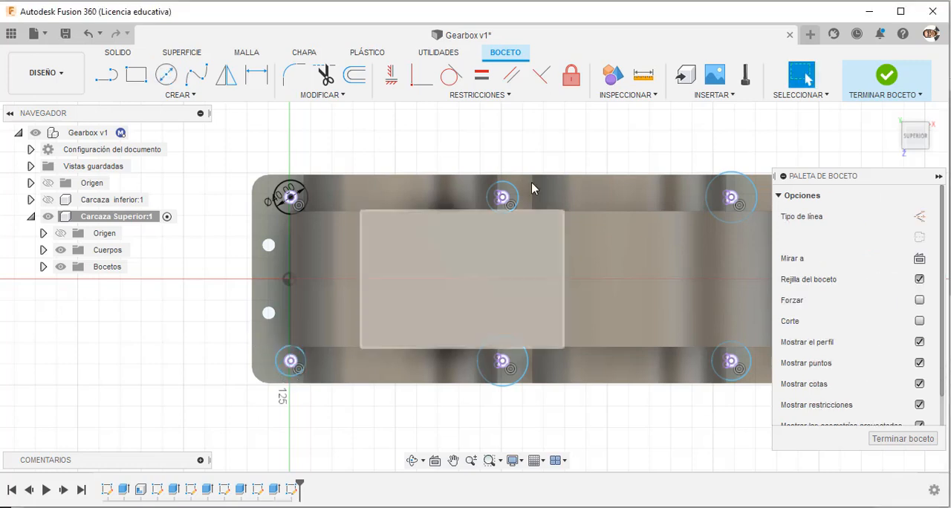
Apply Equal constraints so that all five freehand circles match the 40 mm circle, and finish the sketch.
left_click(481, 75)
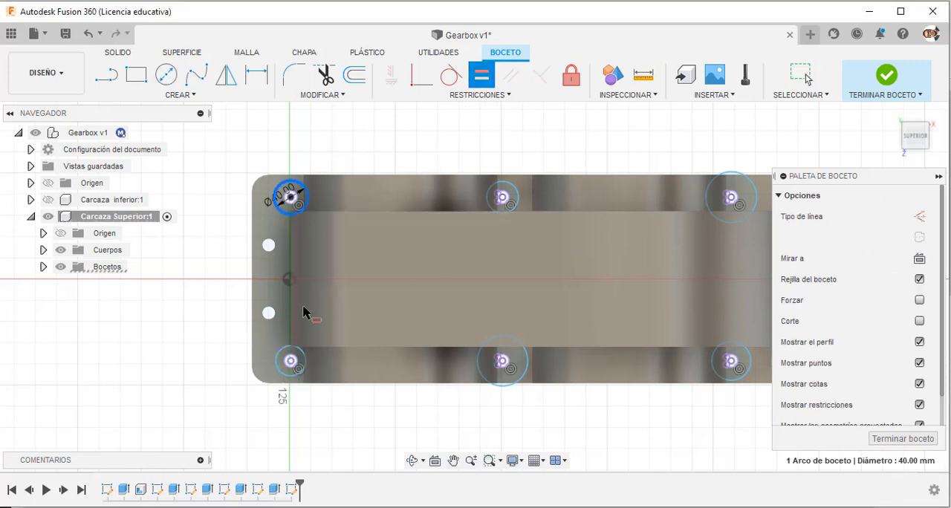
left_click(280, 362)
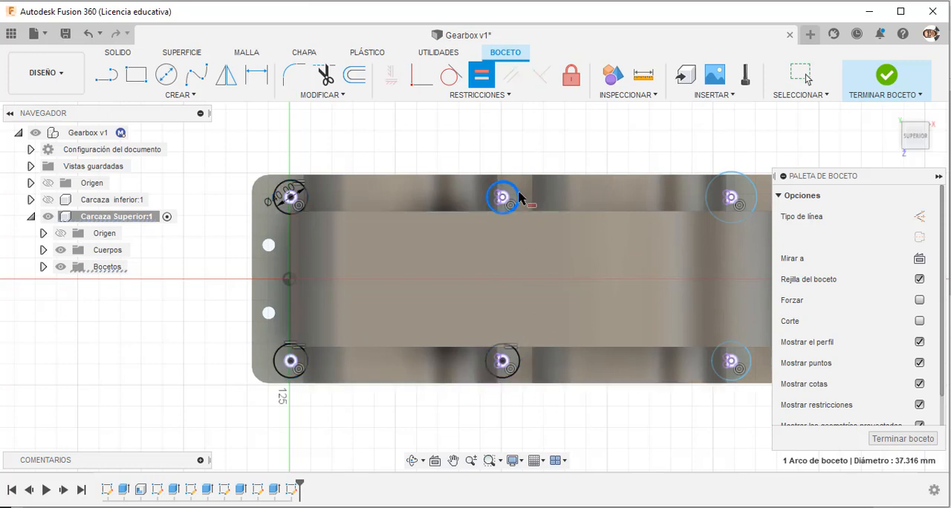
left_click(706, 213)
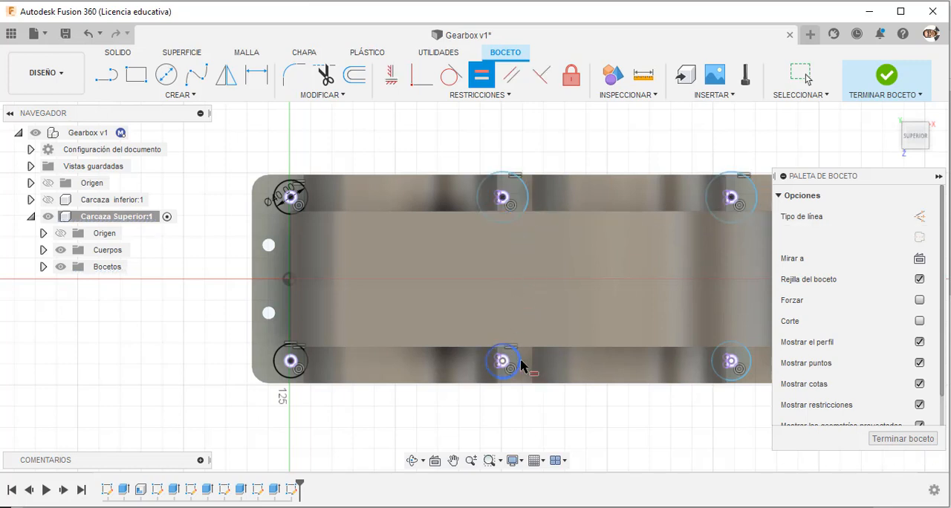
left_click(530, 215)
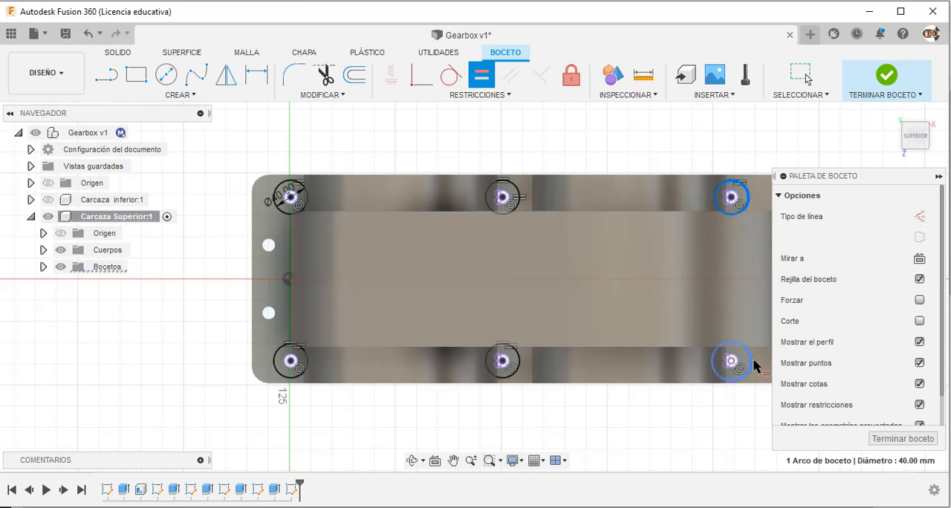
left_click(890, 89)
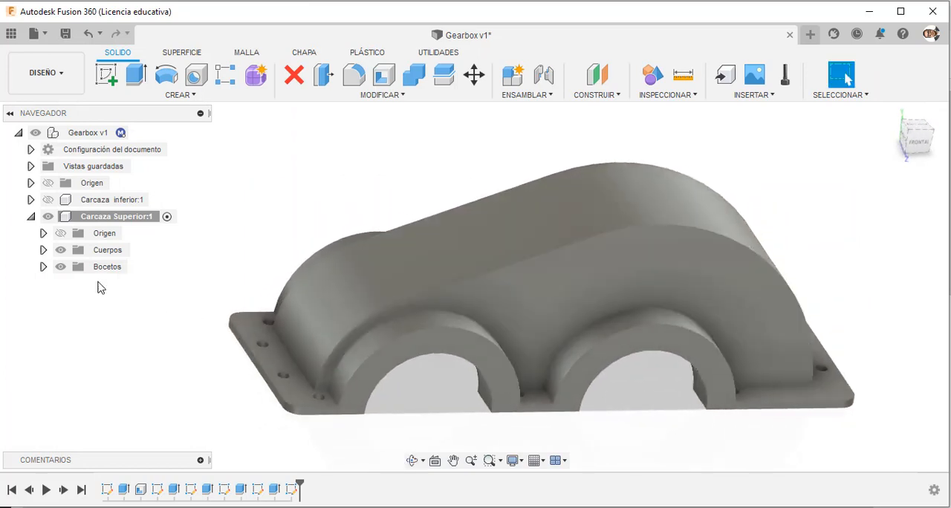
Show the sketch Boceto6 and hide the upper casing's bodies so that only the boss circles remain in view.
left_click(44, 266)
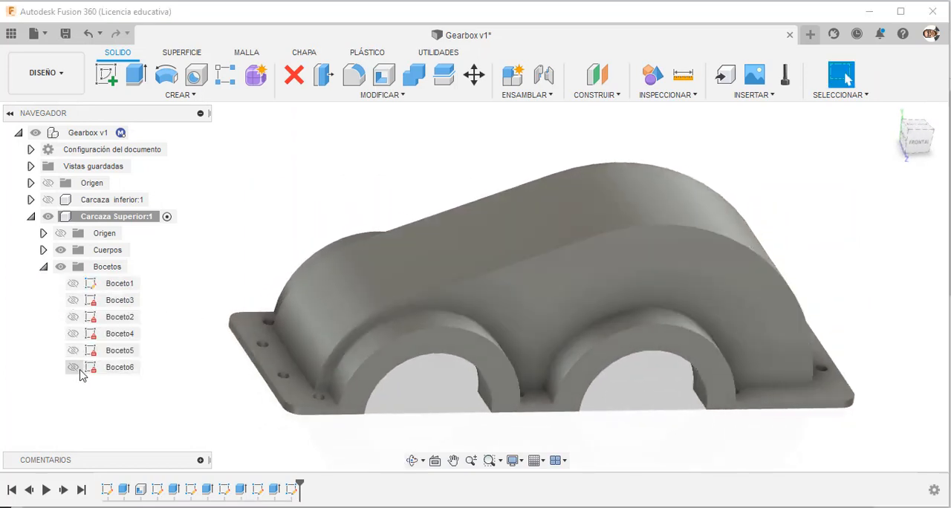
middle_click_drag(227, 294, 184, 332, "shift")
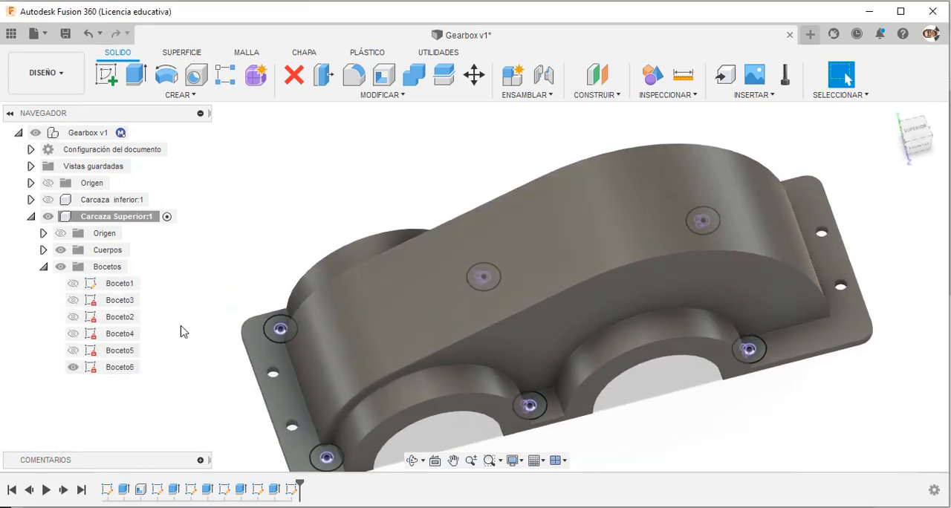
left_click(61, 250)
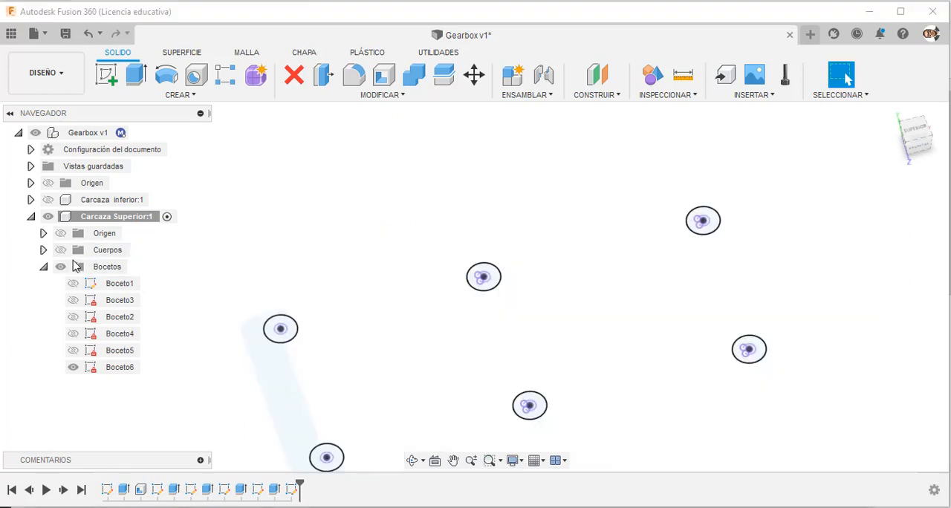
Start an extrusion with all ring profile pieces around the rear left-end hole, leaving out the hole itself.
left_click(134, 75)
scroll(282, 335, "up", 5)
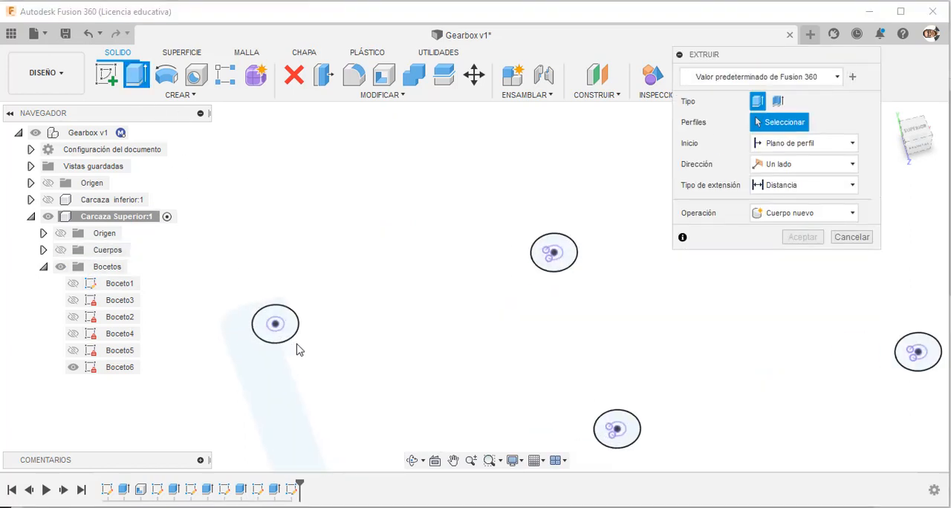
left_click(294, 313)
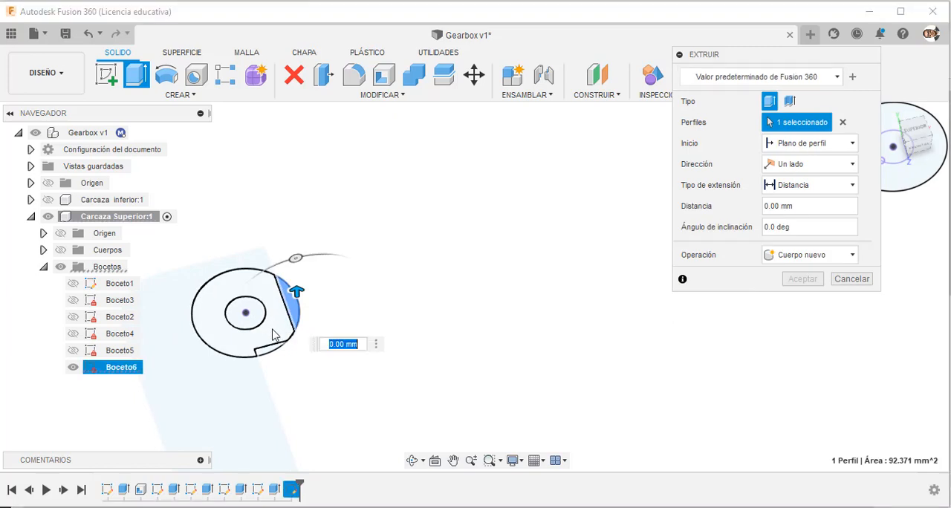
left_click(272, 354)
left_click(268, 354)
scroll(317, 240, "down", 6)
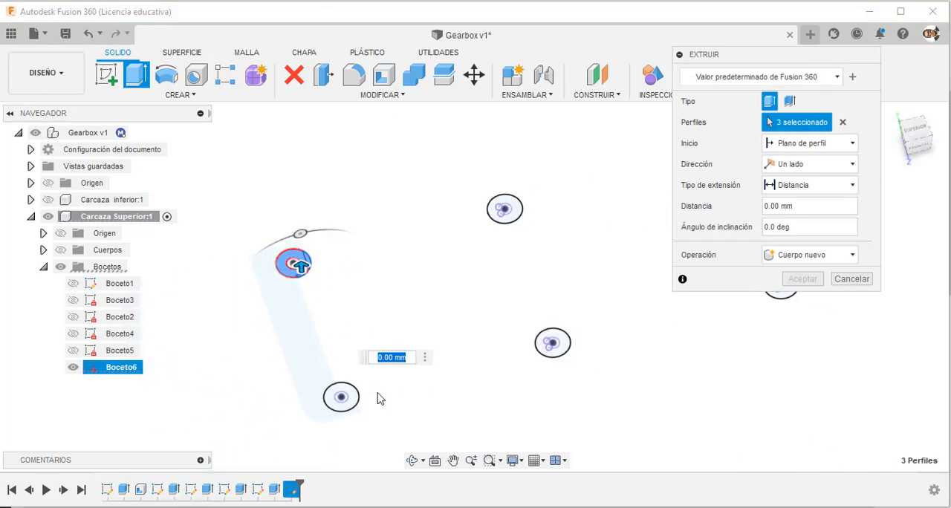
Add the three ring profile pieces around the front left-end hole to the extrusion, leaving out its inner hole.
scroll(357, 413, "up", 5)
left_click(303, 391)
scroll(356, 359, "up", 3)
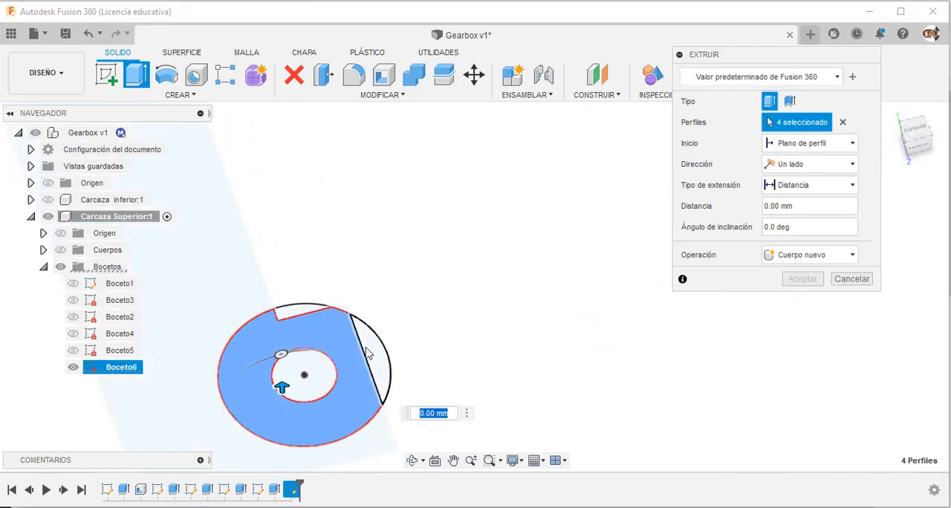
left_click(369, 355)
left_click(287, 315)
scroll(297, 342, "down", 6)
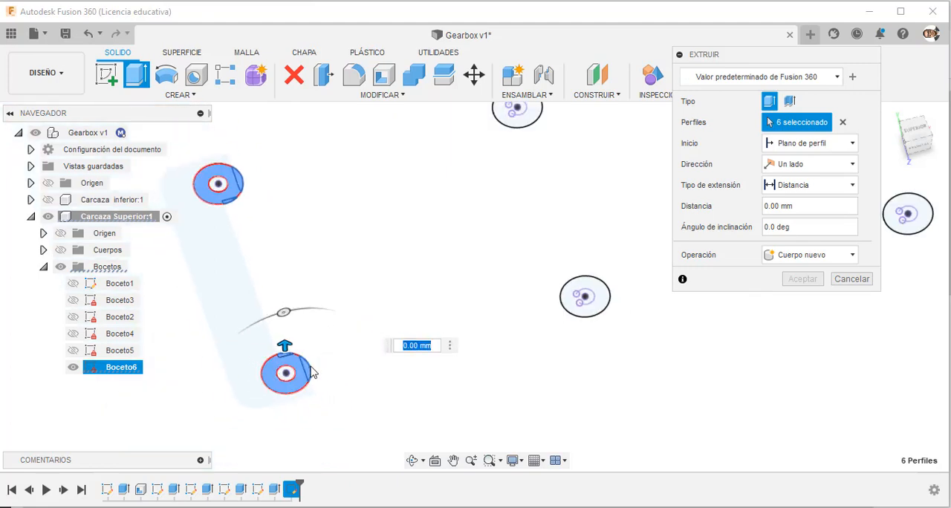
Add the circle profiles at the two middle holes and the two right-hand holes to the extrusion selection.
scroll(489, 321, "up", 5)
left_click(485, 328)
scroll(490, 348, "down", 2)
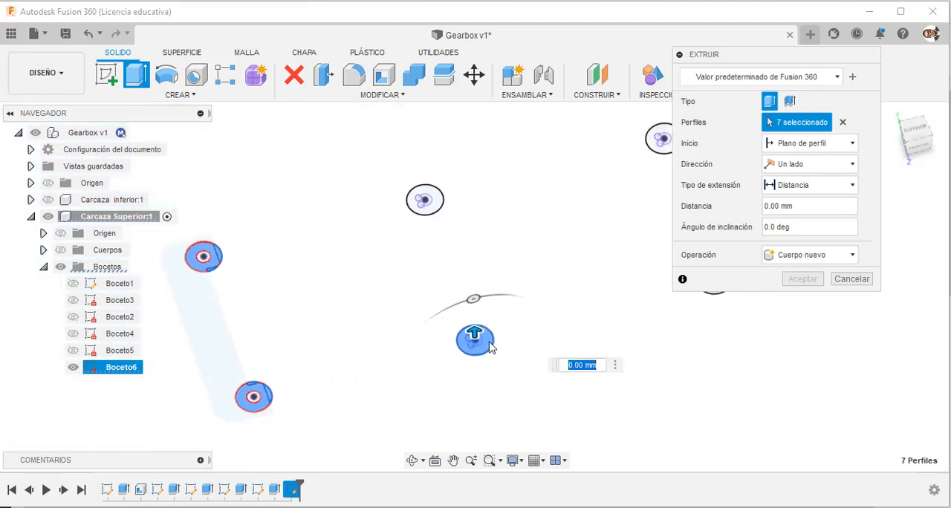
left_click(431, 205)
scroll(431, 208, "down", 3)
scroll(547, 201, "up", 3)
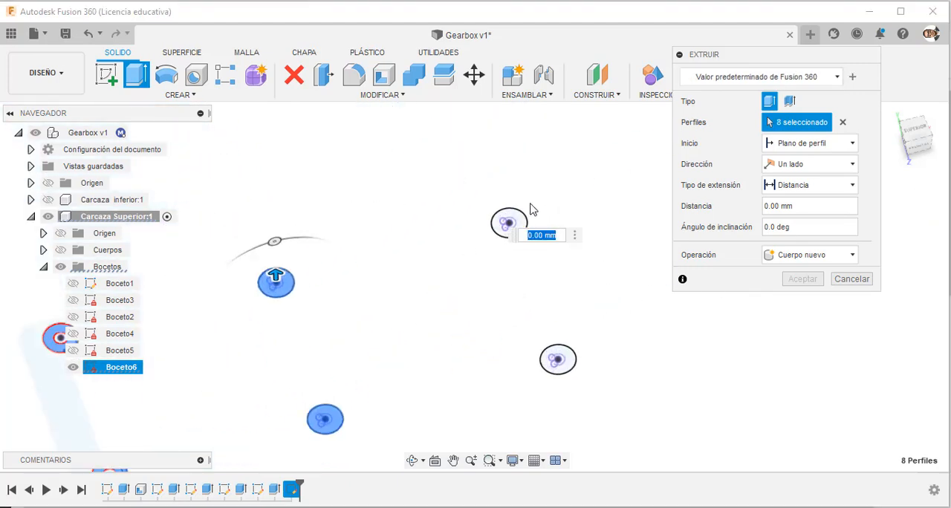
left_click(518, 220)
left_click(559, 360)
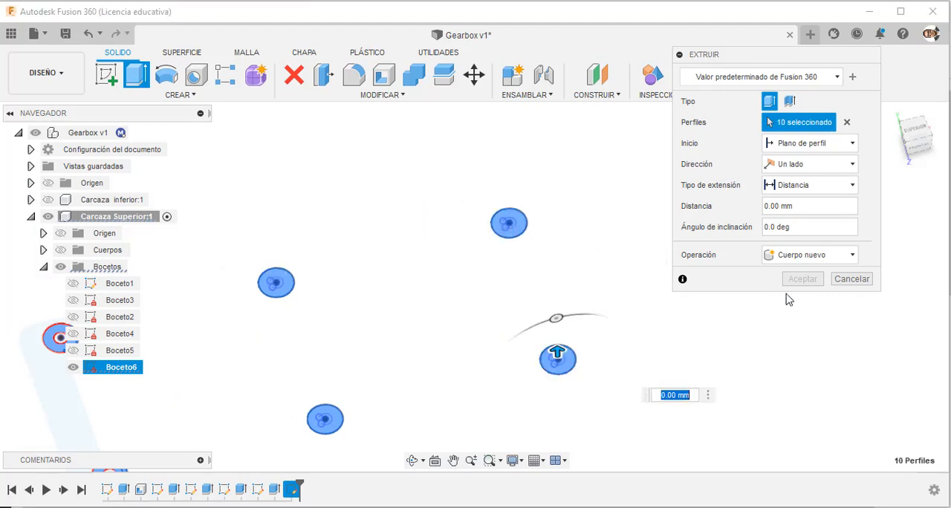
Show the casing's bodies again and extrude the selected boss profiles 70 mm, joining them to the upper casing.
left_click(60, 250)
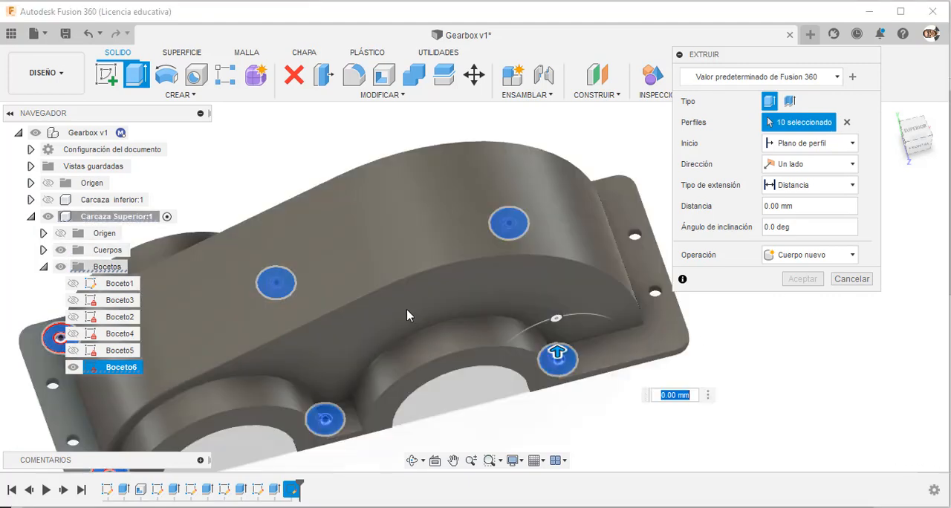
left_click_drag(559, 328, 560, 328)
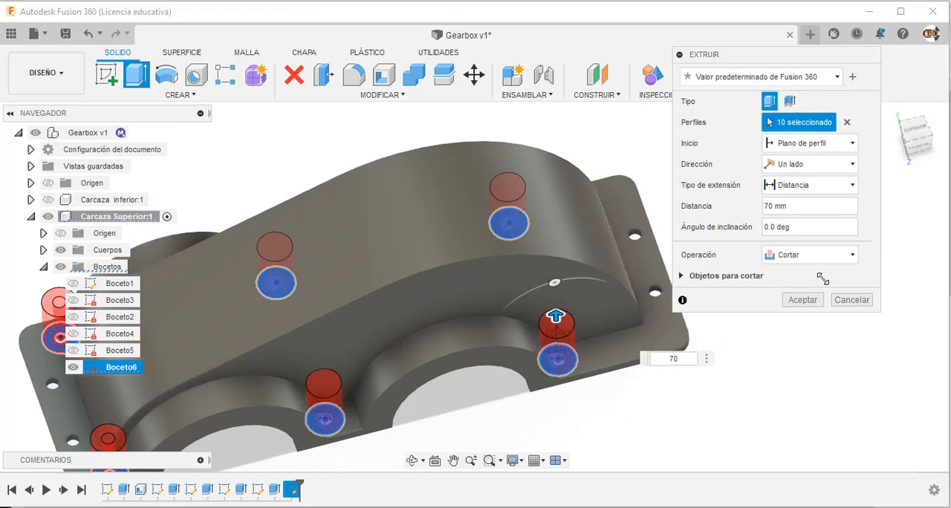
left_click(813, 255)
left_click(789, 272)
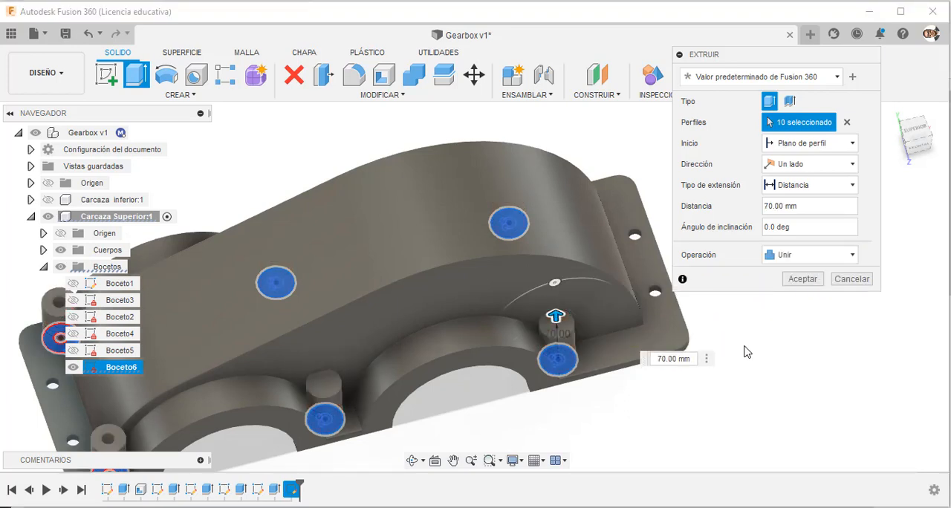
left_click(803, 278)
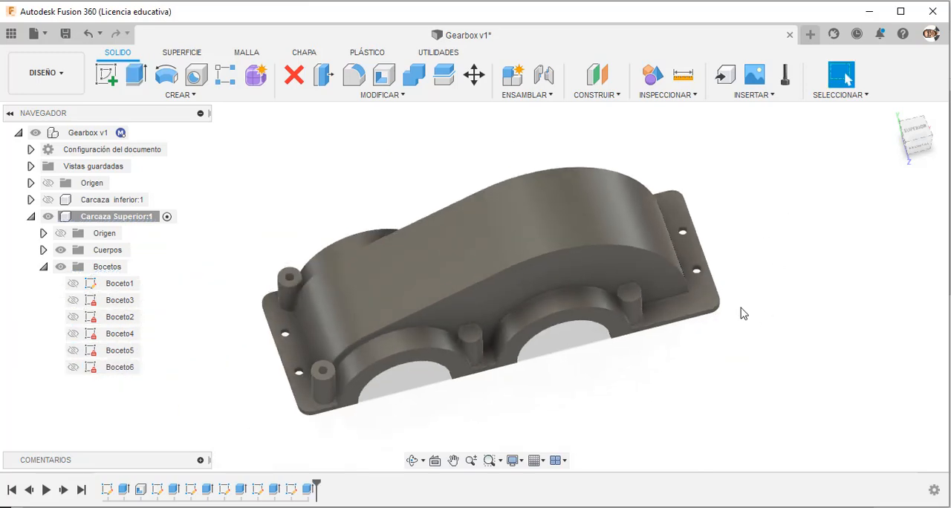
Start a sketch on the underside mating face between the bearing seats and project the edges of the four partly blocked holes.
middle_click_drag(741, 313, 700, 122, "shift")
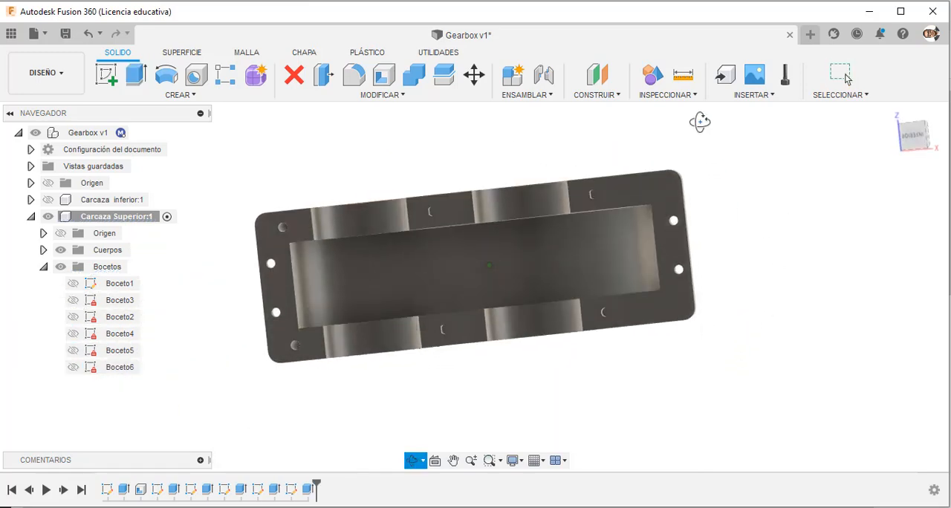
left_click(456, 206)
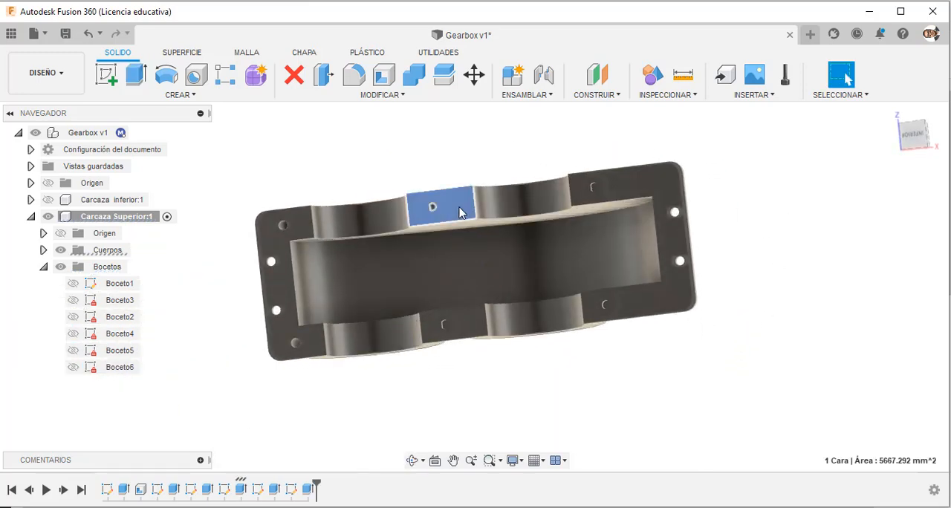
left_click(117, 91)
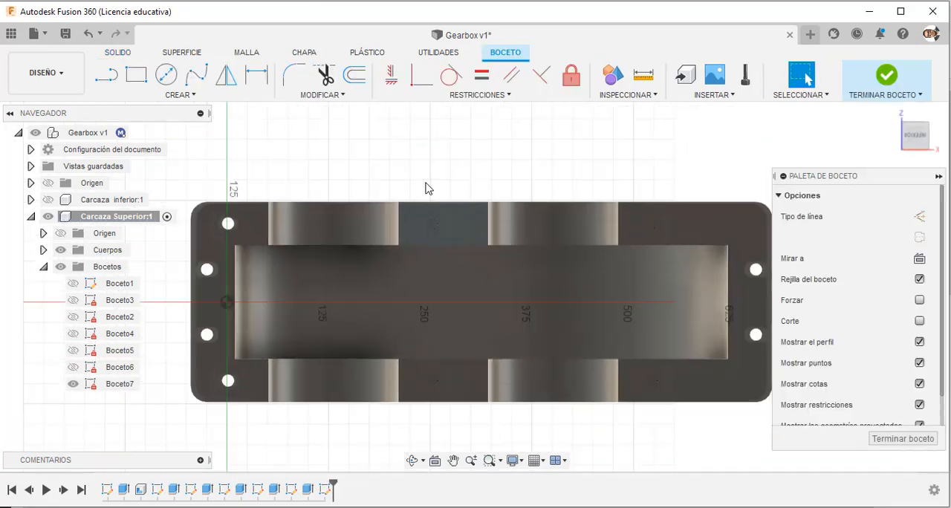
key("p")
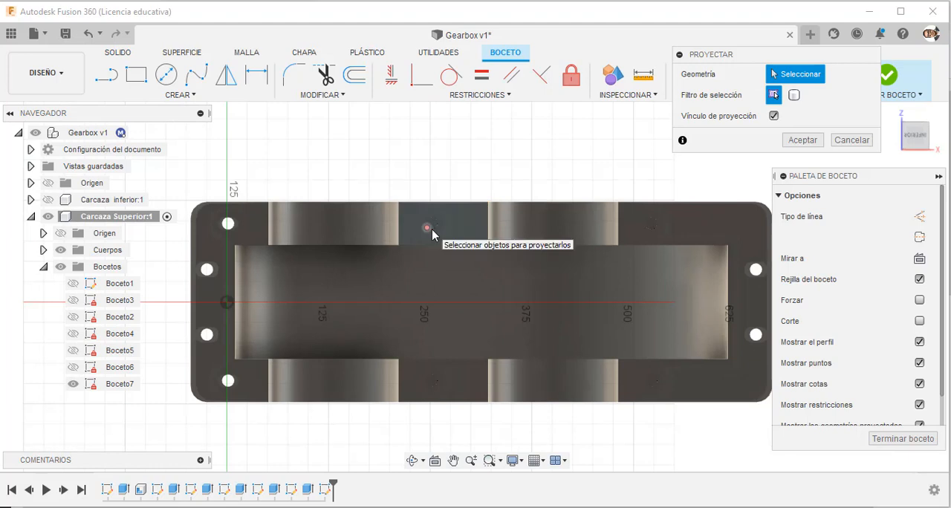
left_click(432, 227)
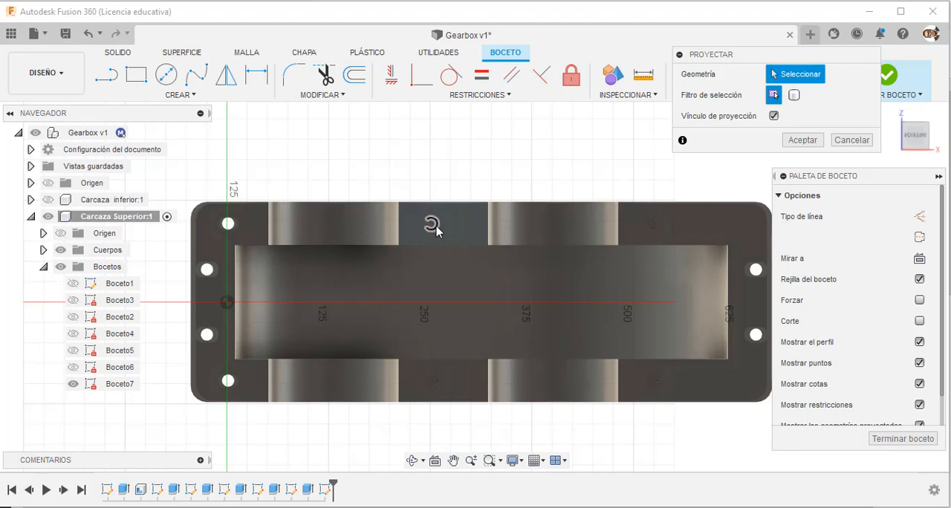
left_click(435, 383)
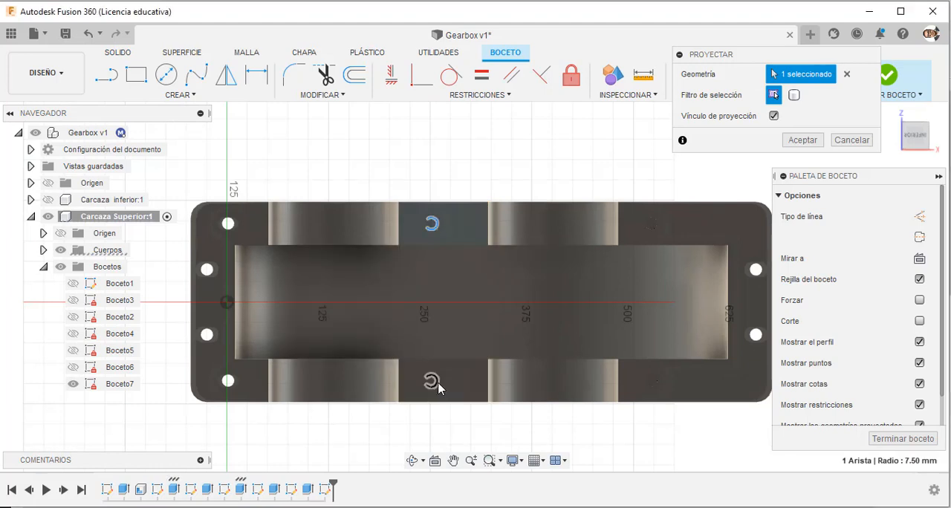
left_click(652, 385)
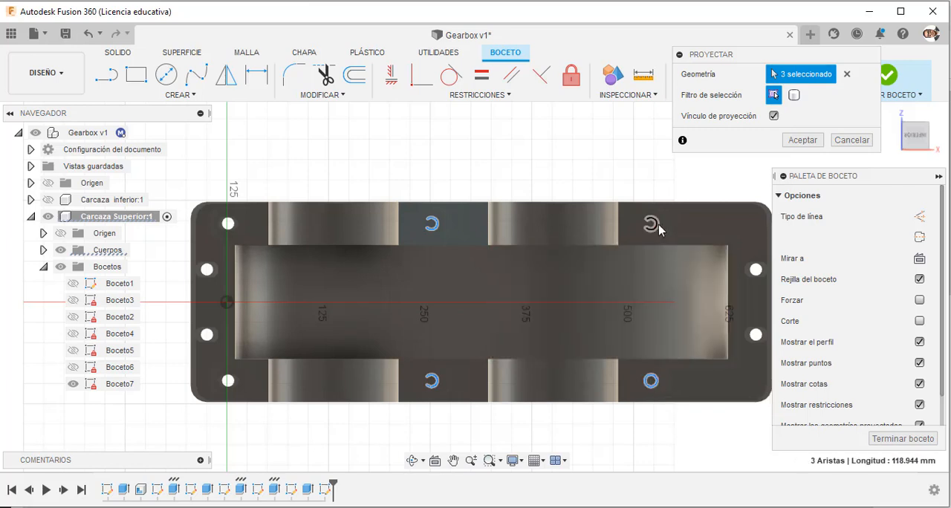
left_click(802, 139)
Draw full circles over the projected arcs of the middle and end holes along the flange's upper edge in the sketch.
left_click(166, 74)
scroll(465, 267, "up", 8)
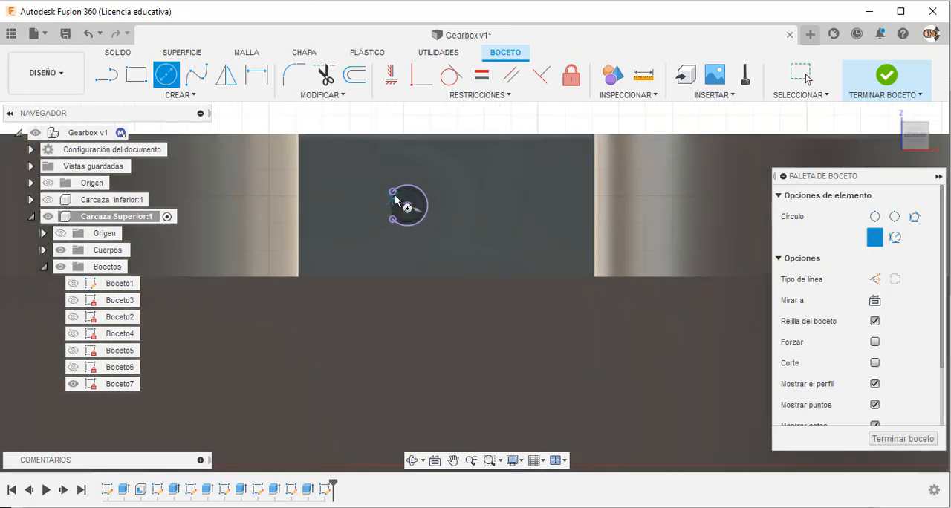
left_click(408, 208)
scroll(402, 201, "down", 6)
scroll(776, 212, "down", 1)
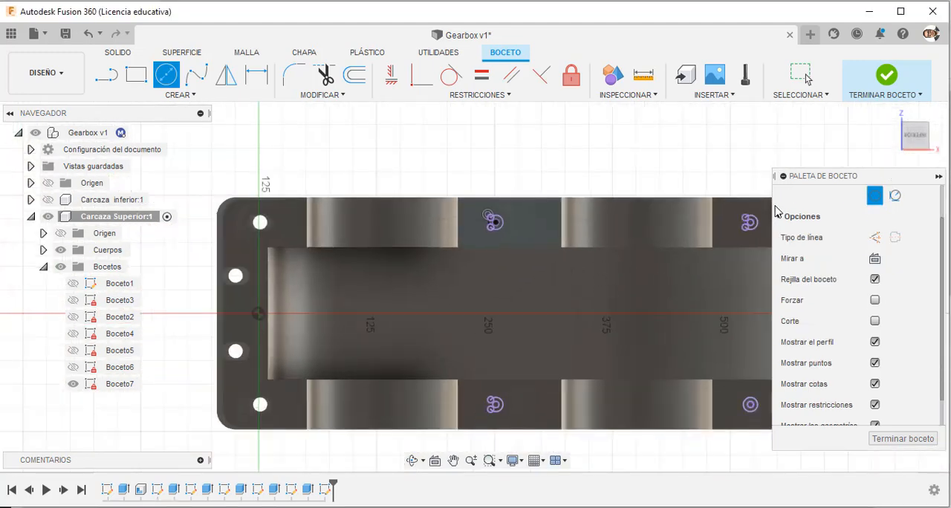
scroll(777, 212, "down", 1)
scroll(738, 215, "up", 10)
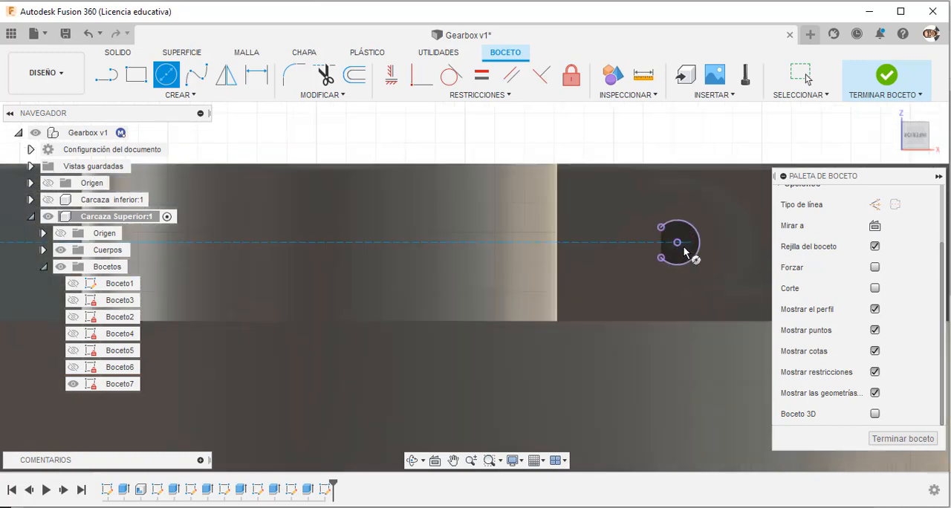
left_click(677, 243)
left_click(661, 227)
scroll(671, 213, "down", 5)
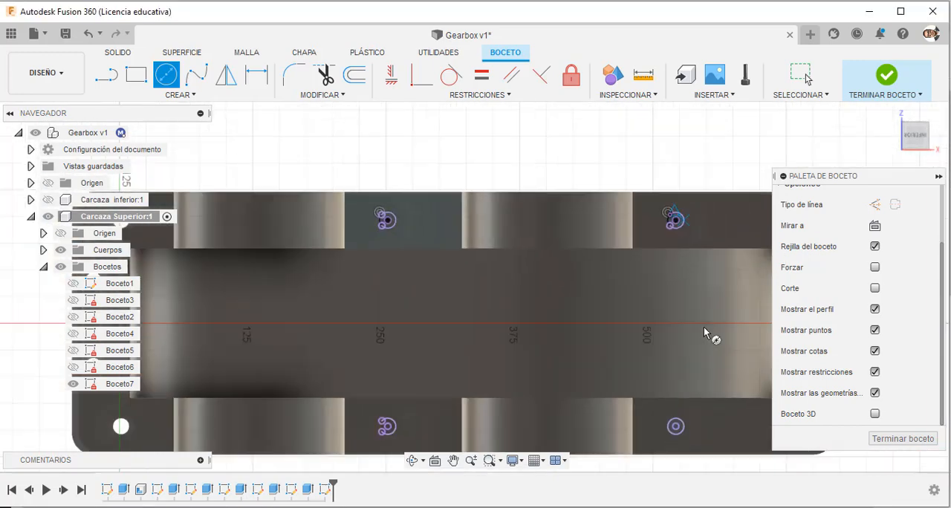
Draw a full circle over the projected arc of the opposite middle hole and finish the sketch.
scroll(703, 325, "down", 2)
scroll(472, 409, "up", 5)
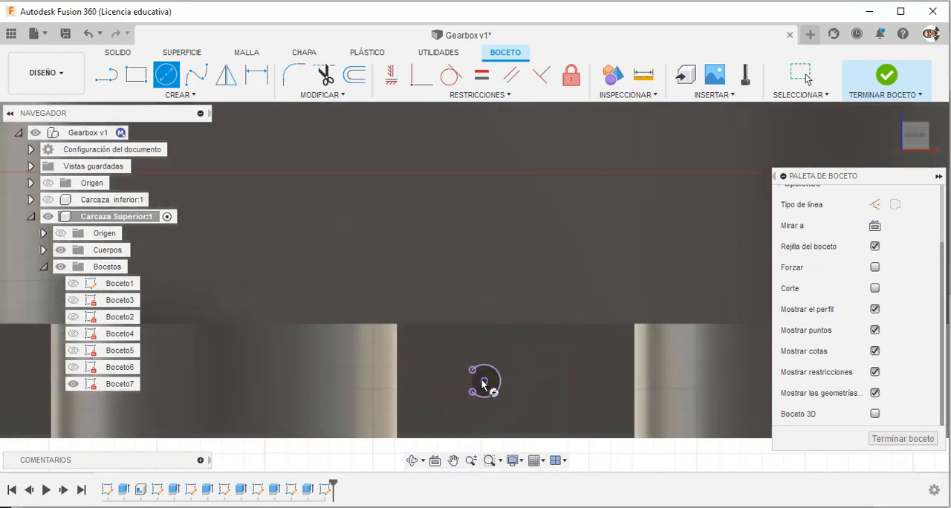
left_click(484, 381)
left_click(472, 370)
scroll(473, 371, "down", 5)
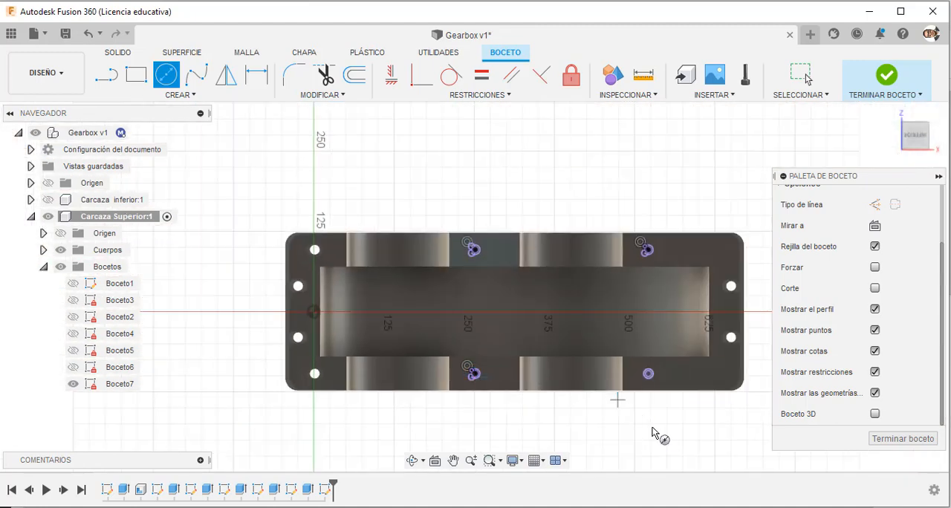
key("Escape")
left_click(899, 96)
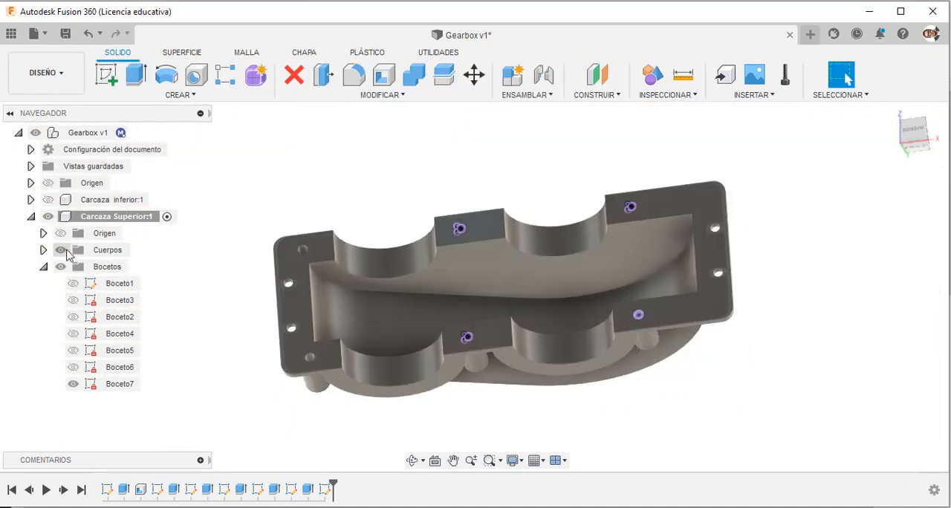
Hide the upper casing's bodies and start an extrusion with both profile pieces of the first middle hole circle.
left_click(62, 251)
left_click(506, 216)
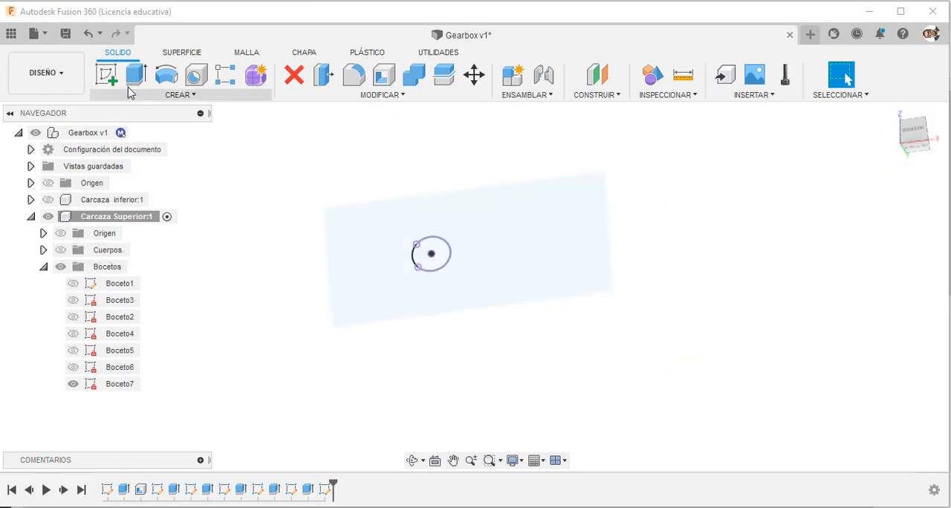
left_click(137, 76)
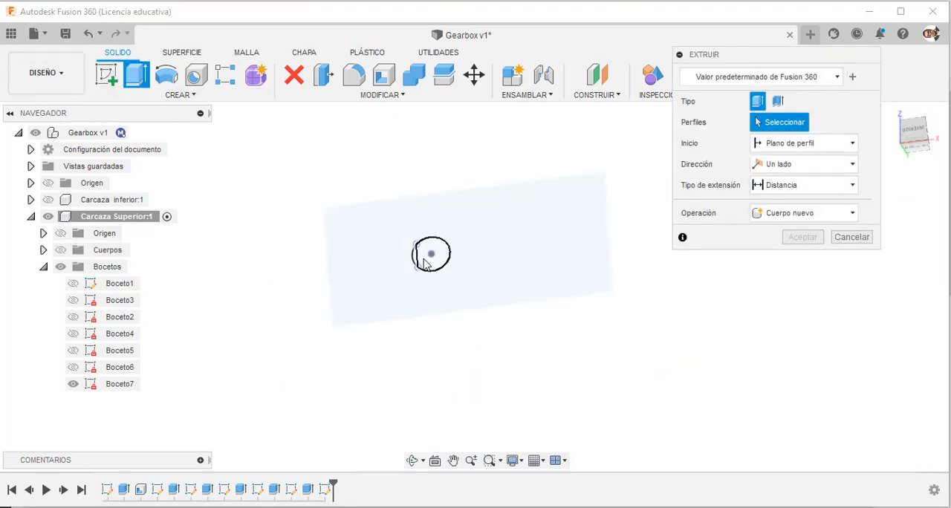
left_click(425, 265)
scroll(424, 265, "up", 5)
left_click(388, 262)
scroll(390, 262, "down", 3)
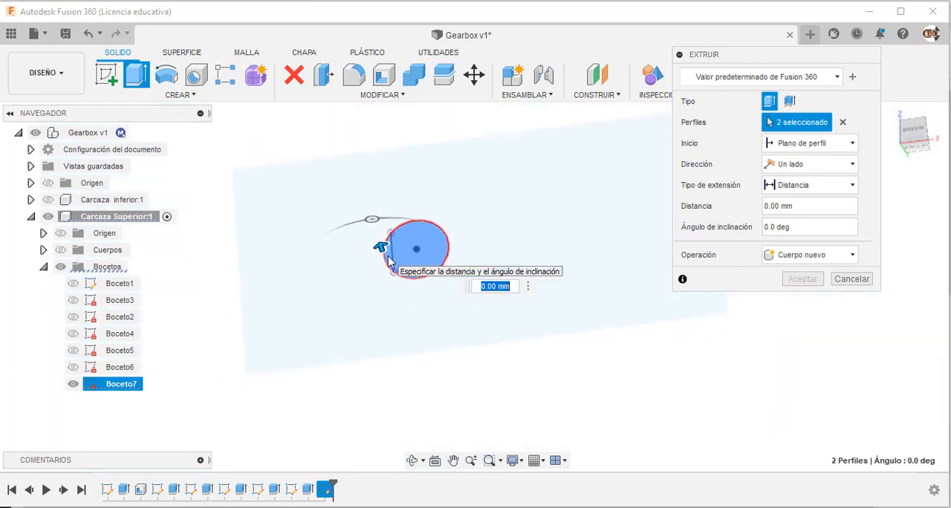
Add the circle profiles of the two end holes and the opposite middle hole to the extrusion selection.
scroll(368, 312, "down", 8)
scroll(569, 306, "up", 5)
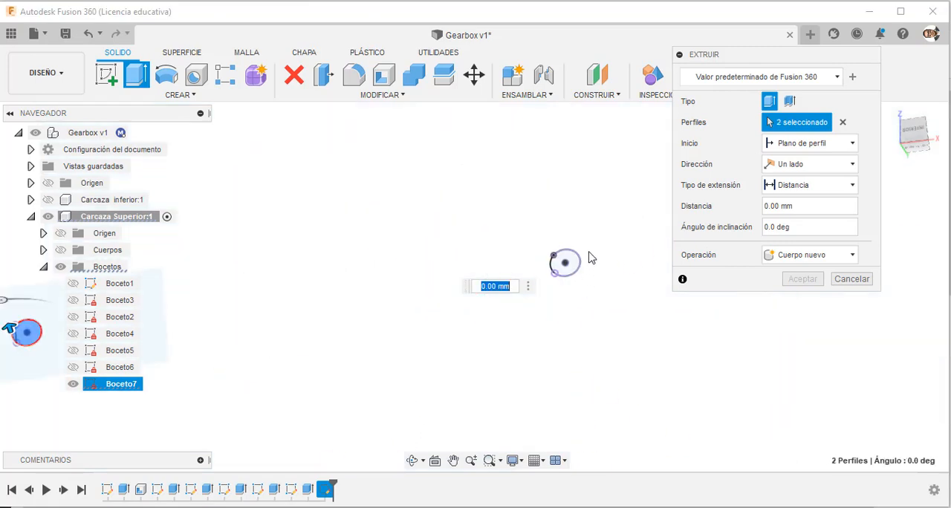
scroll(591, 257, "up", 3)
left_click(562, 278)
scroll(580, 218, "down", 4)
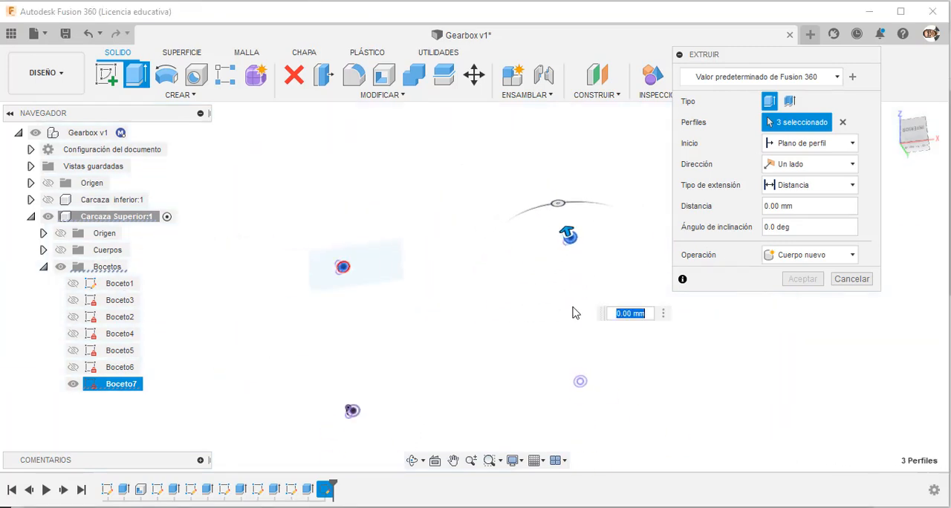
scroll(579, 369, "up", 5)
left_click(595, 338)
scroll(584, 350, "down", 2)
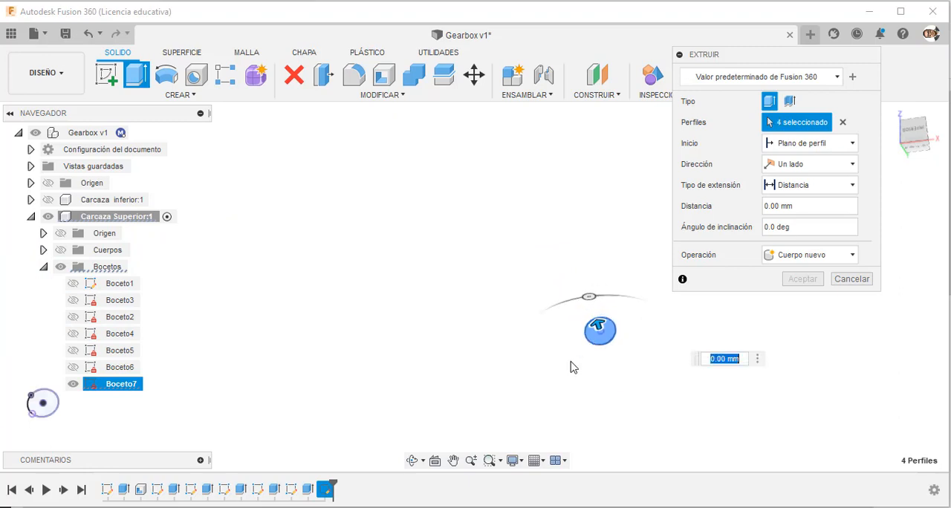
scroll(494, 374, "down", 4)
scroll(297, 395, "up", 5)
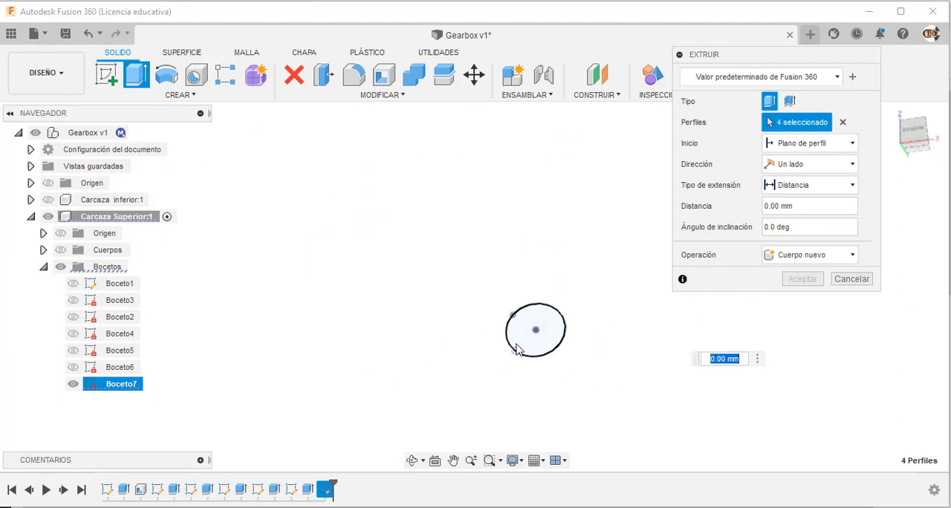
left_click(518, 349)
scroll(498, 361, "down", 3)
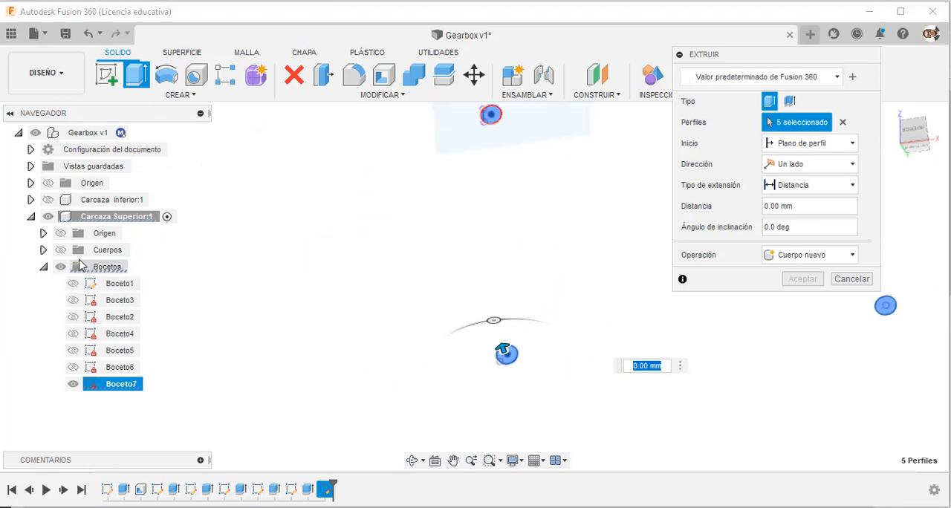
Show the bodies again and cut the selected hole circles through the bosses with a distance of -200 mm.
left_click(61, 250)
scroll(341, 307, "down", 3)
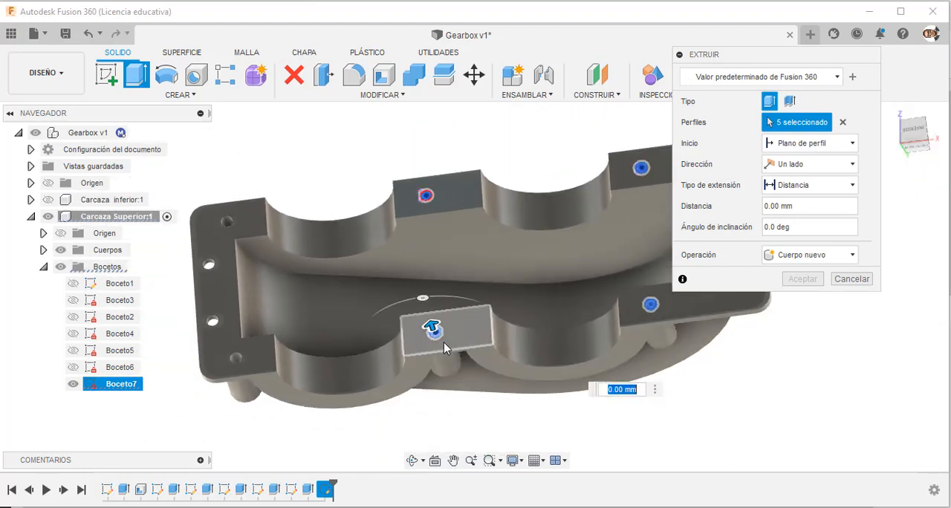
left_click_drag(432, 329, 461, 413)
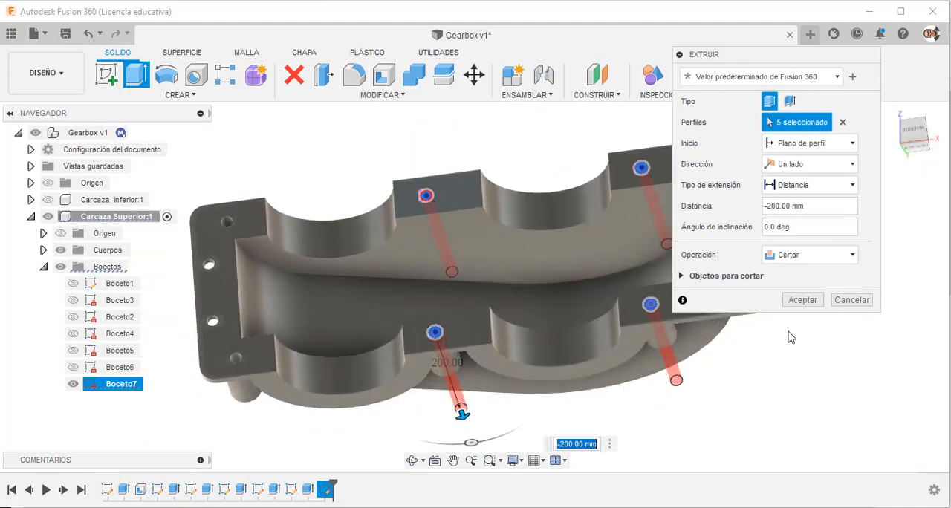
left_click(809, 303)
Open the appearance settings for the Carcaza Superior component and apply the design's yellow appearance to the whole casing.
middle_click_drag(765, 238, 579, 309, "shift")
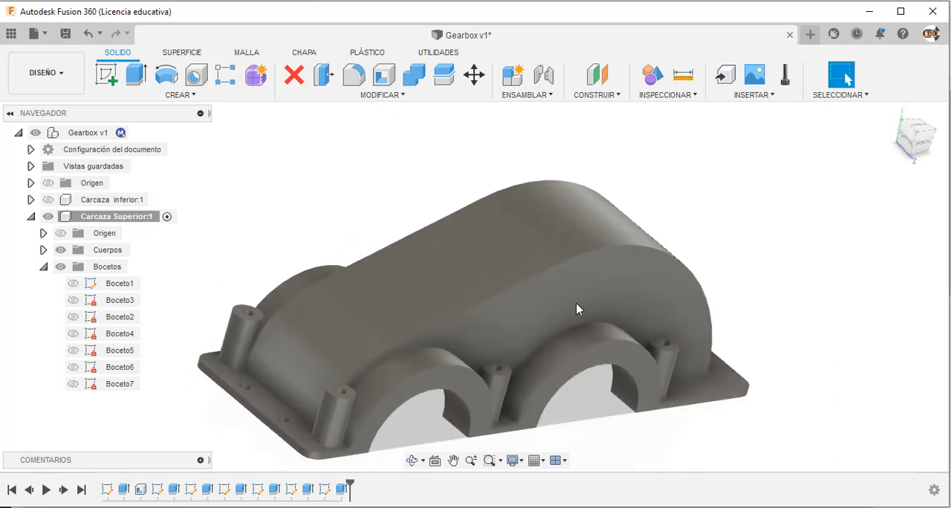
left_click(119, 217)
right_click(121, 218)
left_click(159, 127)
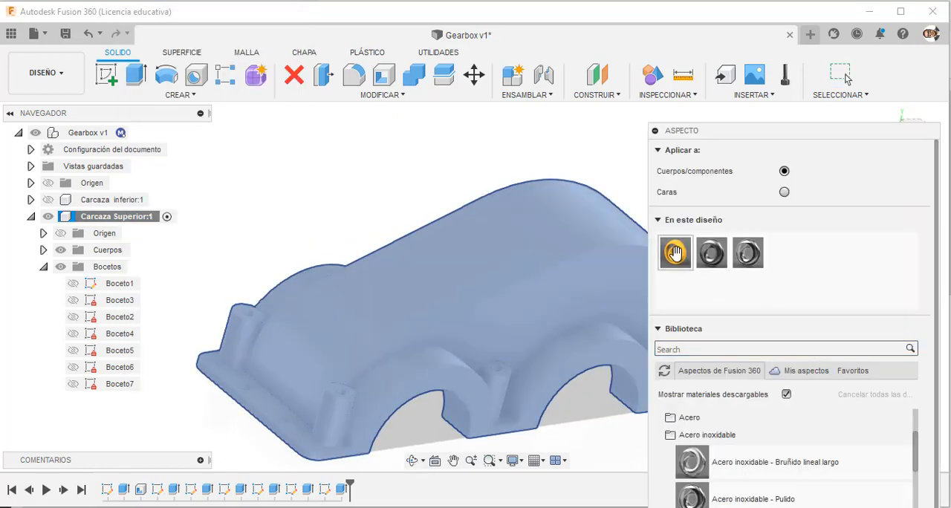
left_click_drag(675, 252, 553, 308)
Switch the appearance target to faces and apply Acero inoxidable - Pulido to the upper casing's far middle flange, adjacent bore and nearest end flange.
middle_click_drag(595, 444, 654, 262, "shift")
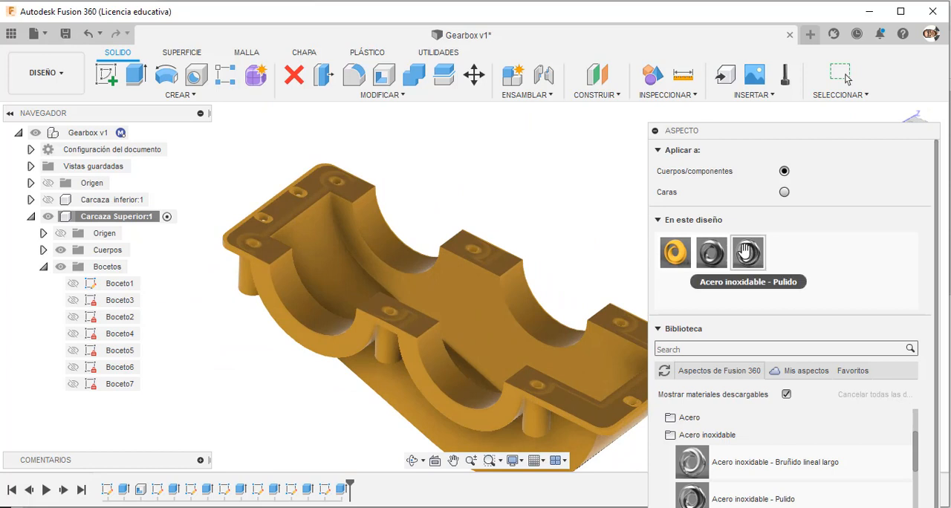
left_click(784, 192)
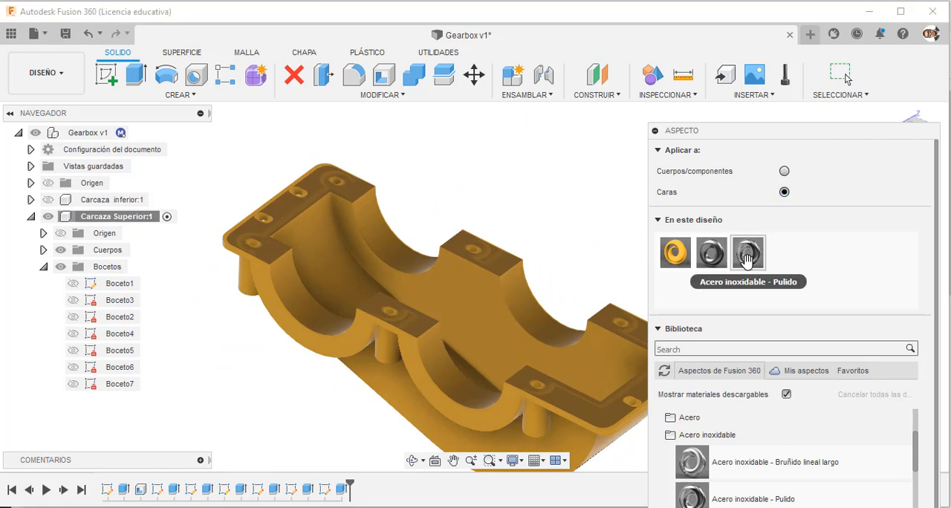
left_click_drag(747, 258, 510, 262)
left_click_drag(743, 262, 547, 321)
left_click_drag(744, 260, 632, 329)
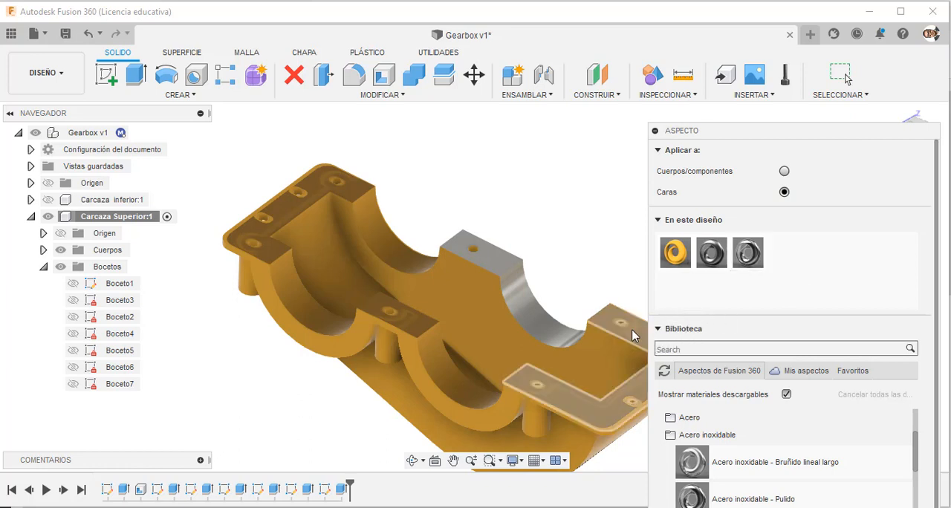
Apply Acero inoxidable - Pulido to the near-side bores, near middle flange and remaining end flange, and close the appearance settings.
left_click_drag(739, 263, 458, 375)
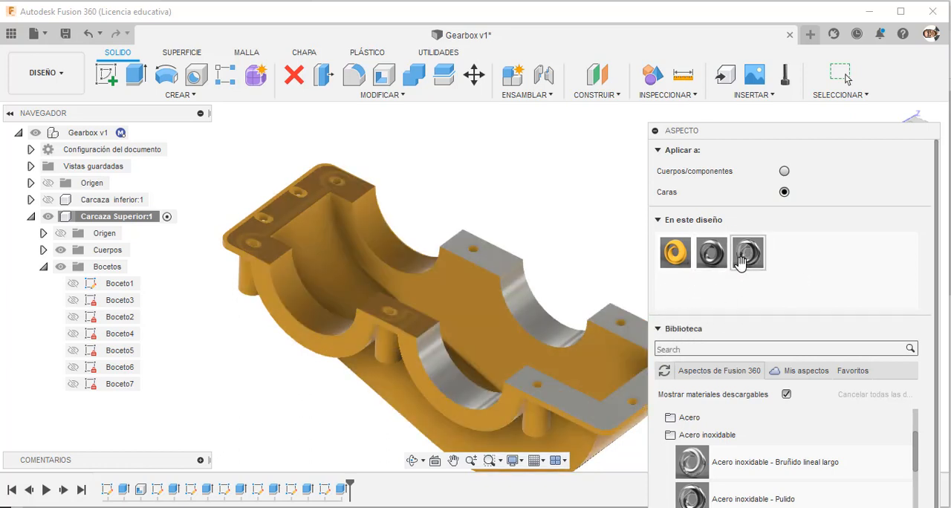
left_click_drag(748, 254, 424, 340)
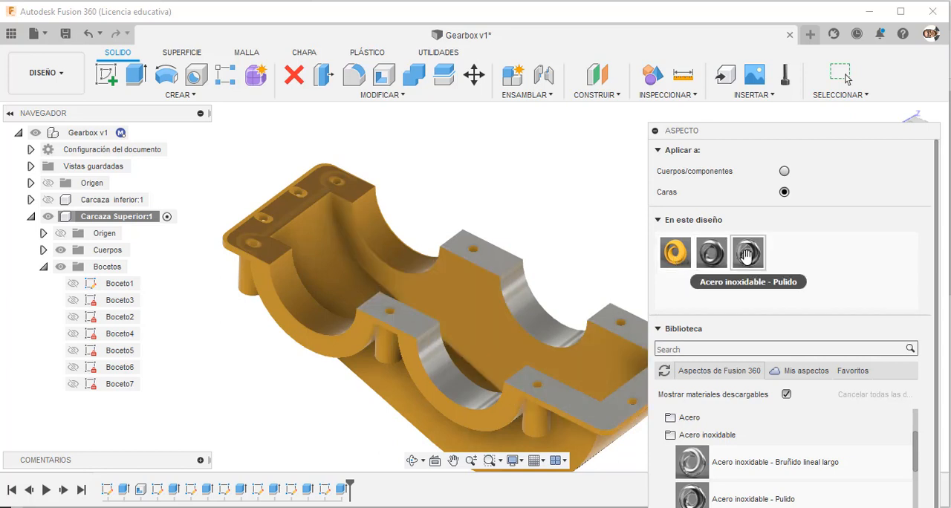
left_click_drag(335, 309, 327, 321)
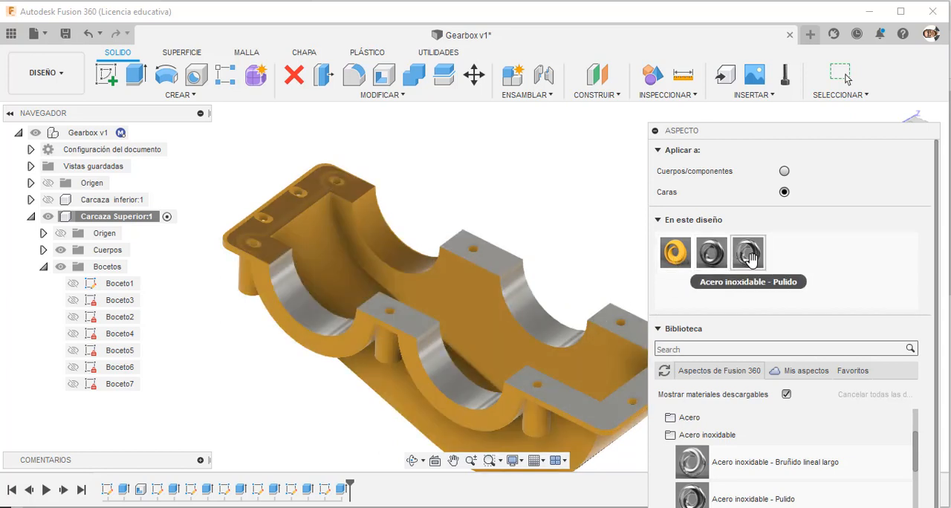
left_click_drag(749, 257, 297, 223)
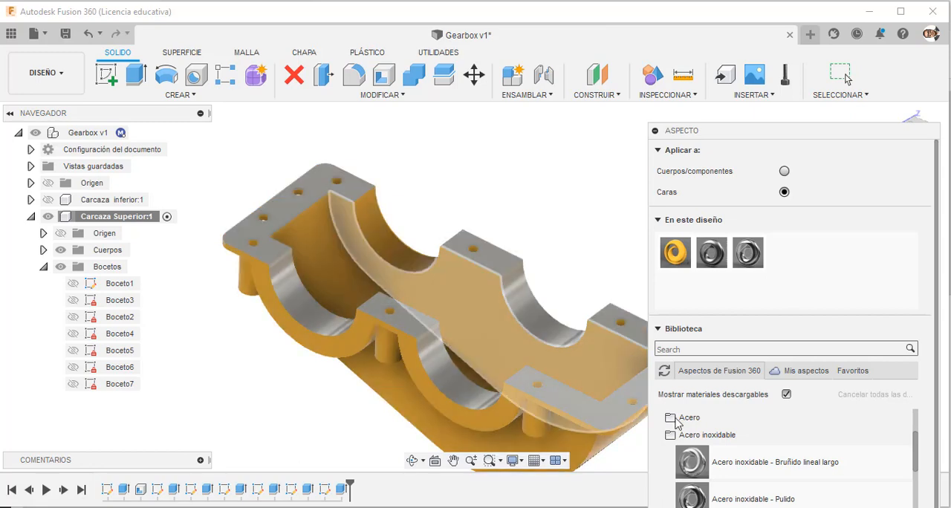
left_click(658, 329)
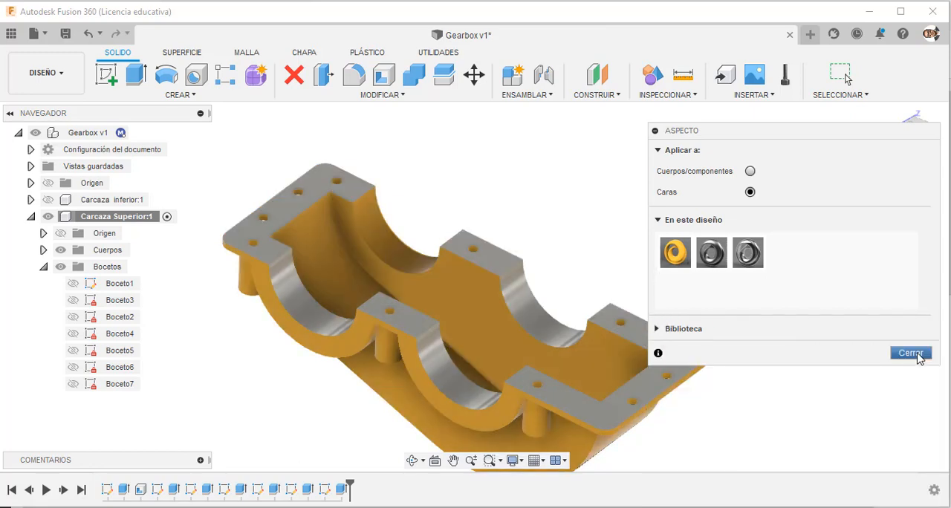
left_click(916, 353)
Show the Carcaza inferior component alongside the upper casing and make the top-level Gearbox assembly active.
middle_click_drag(546, 207, 538, 399, "shift")
left_click(842, 74)
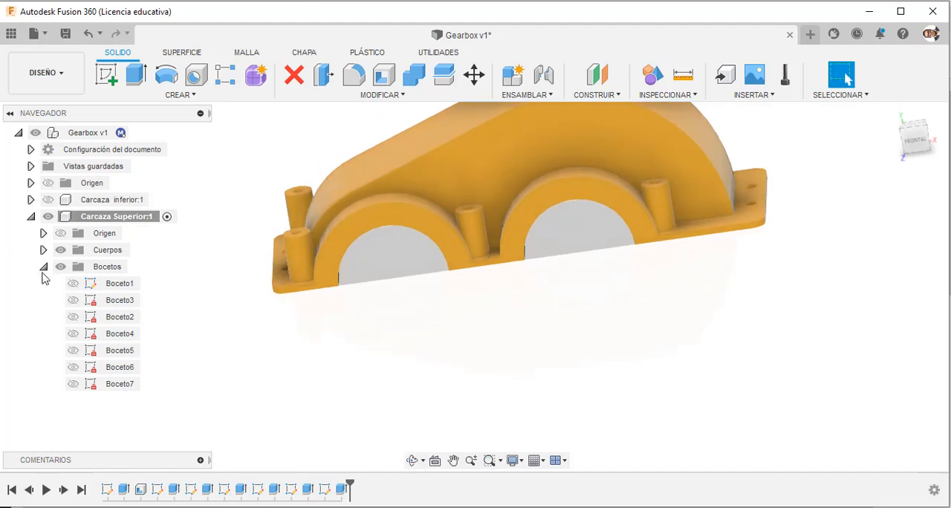
left_click(44, 268)
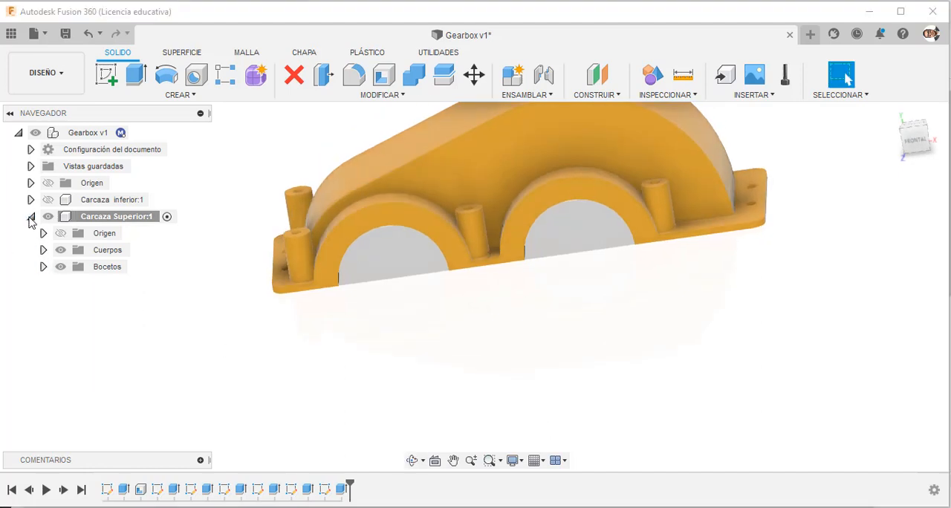
left_click(31, 217)
left_click(48, 200)
scroll(298, 348, "down", 3)
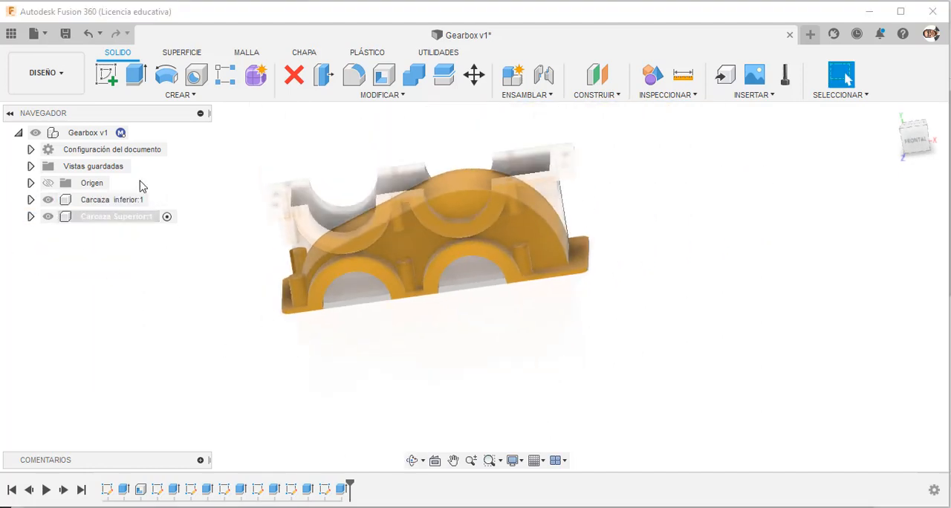
left_click(138, 133)
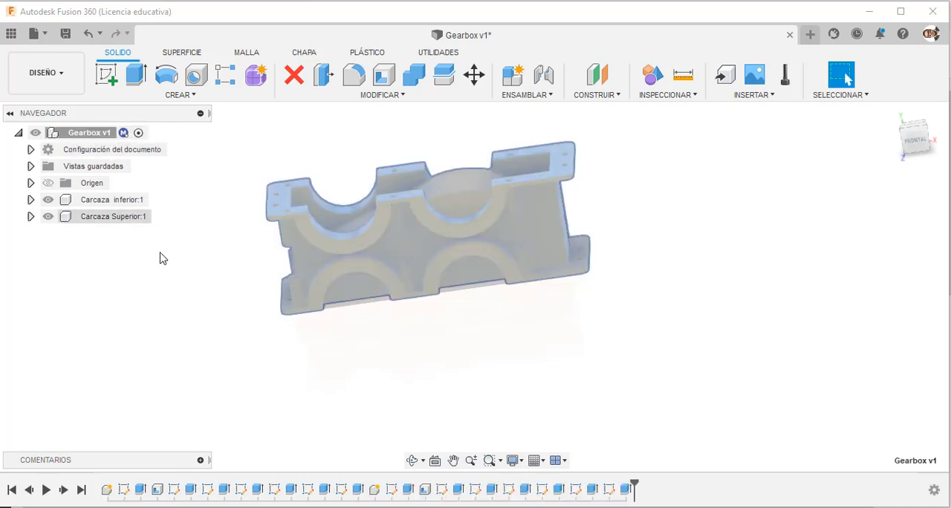
left_click(250, 349)
middle_click_drag(251, 349, 346, 372, "shift")
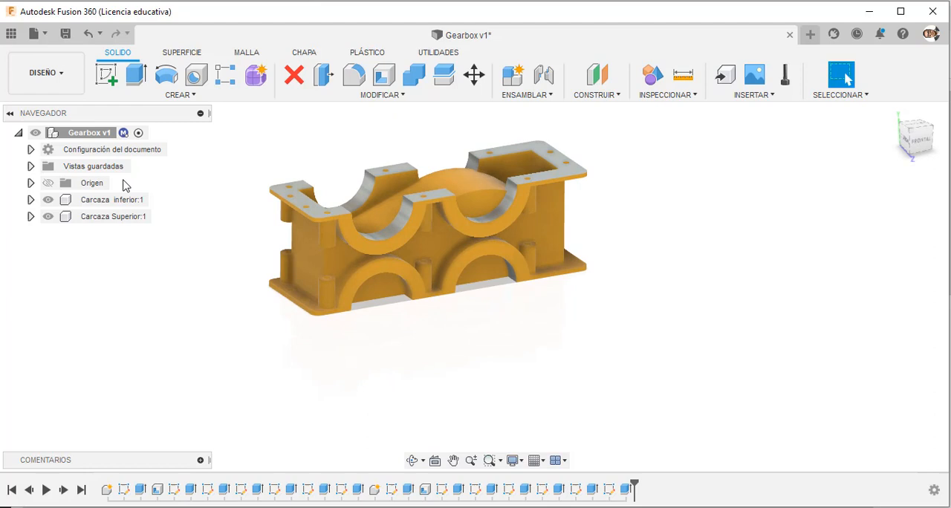
Save the Gearbox design as a new version.
left_click(65, 34)
left_click(478, 285)
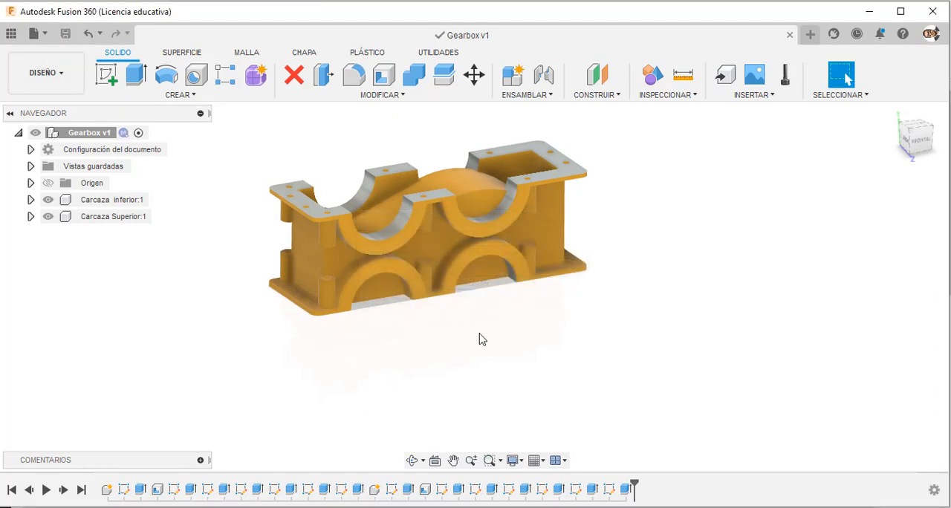
scroll(480, 334, "up", 3)
scroll(481, 339, "down", 6)
scroll(467, 274, "up", 4)
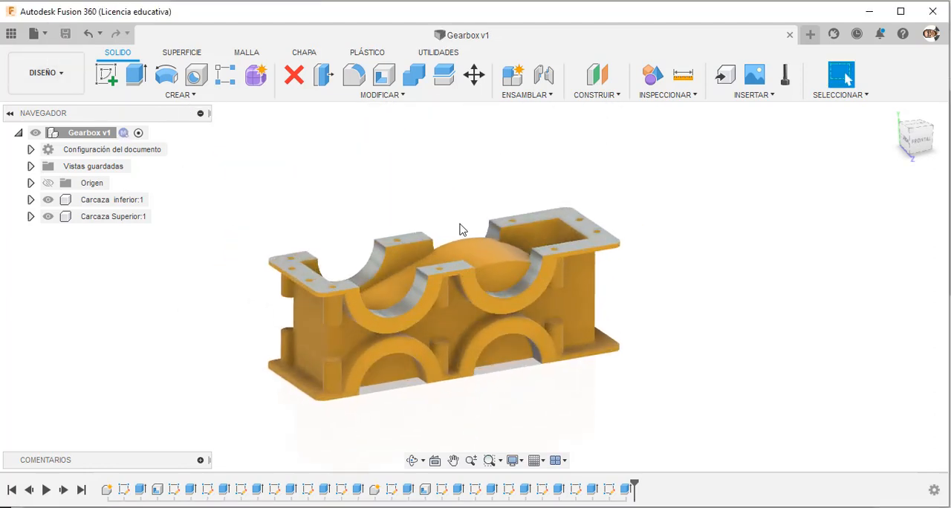
mouse_move(461, 228)
middle_mouse_down("shift")
mouse_move(486, 202)
mouse_move(453, 229)
middle_mouse_up("shift")
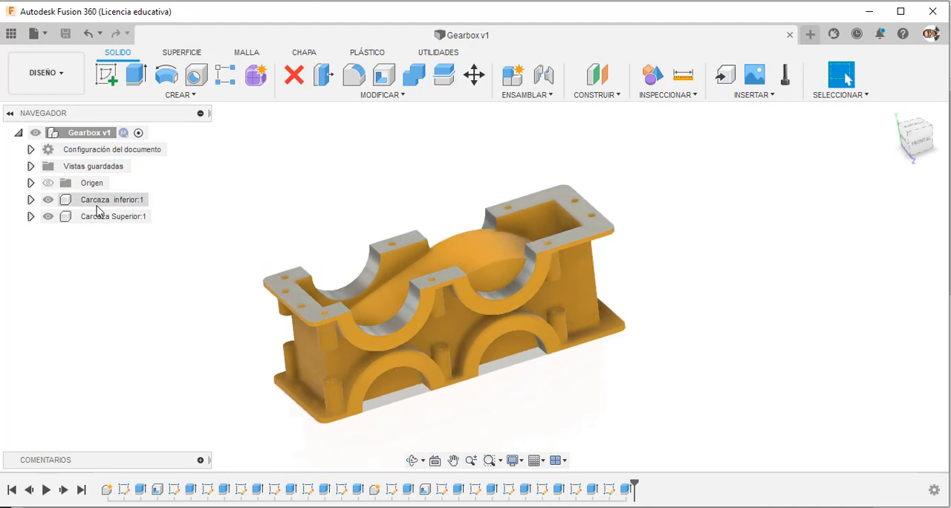
Ground the Carcaza inferior component in place and move the upper casing up, clear of the lower one.
right_click(102, 208)
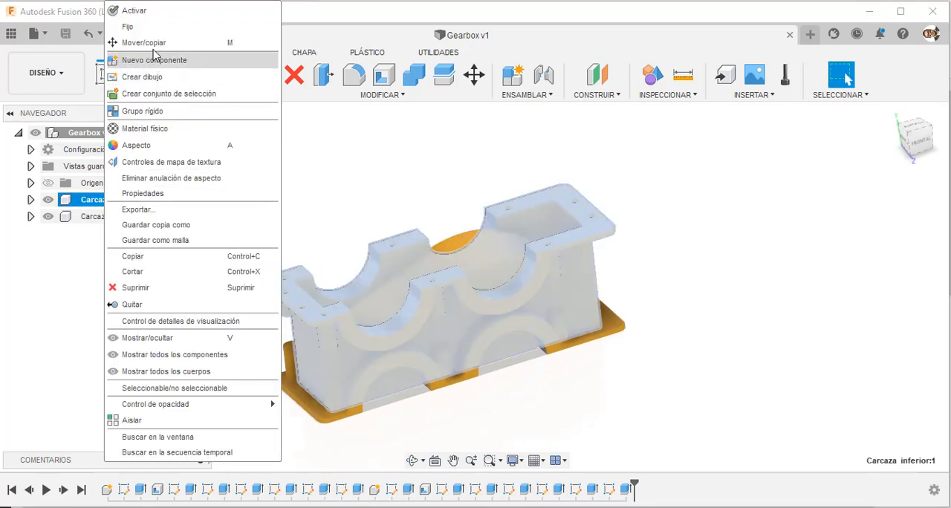
left_click(147, 28)
left_click(184, 296)
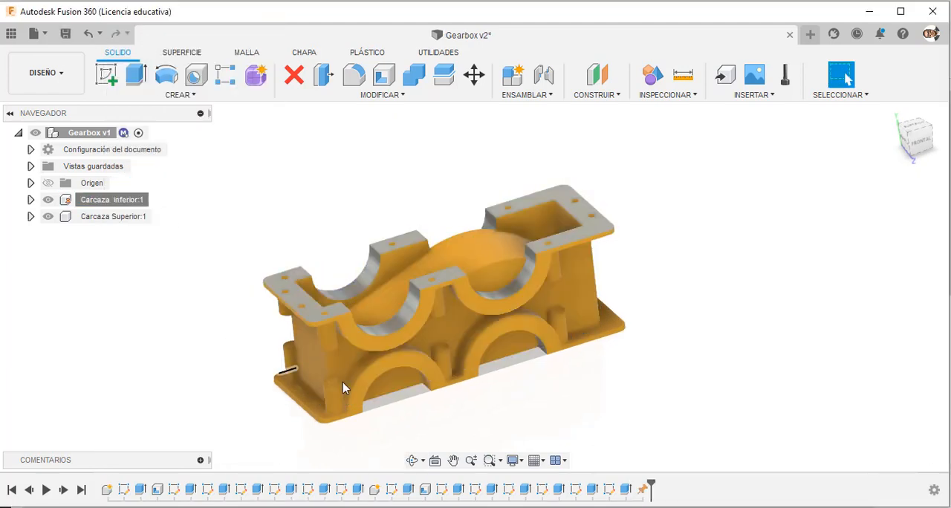
left_click_drag(509, 266, 490, 130)
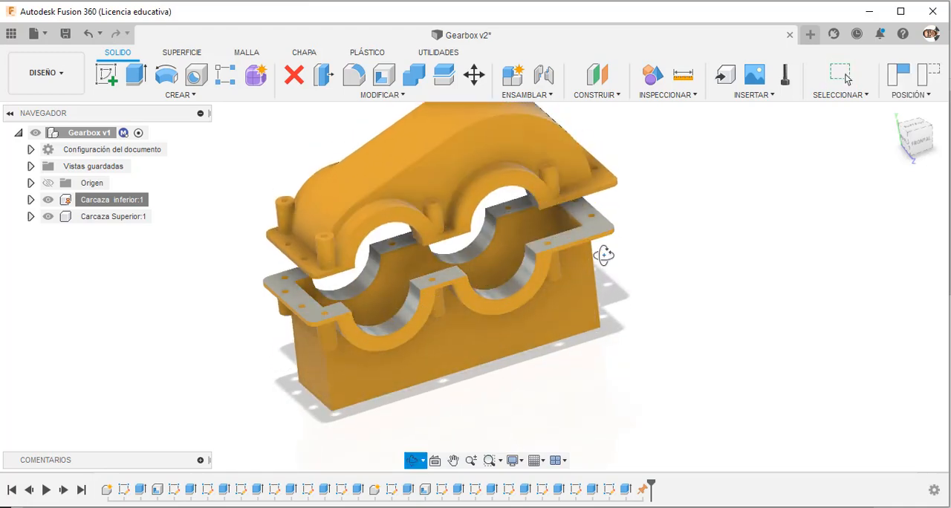
middle_click_drag(603, 255, 620, 280, "shift")
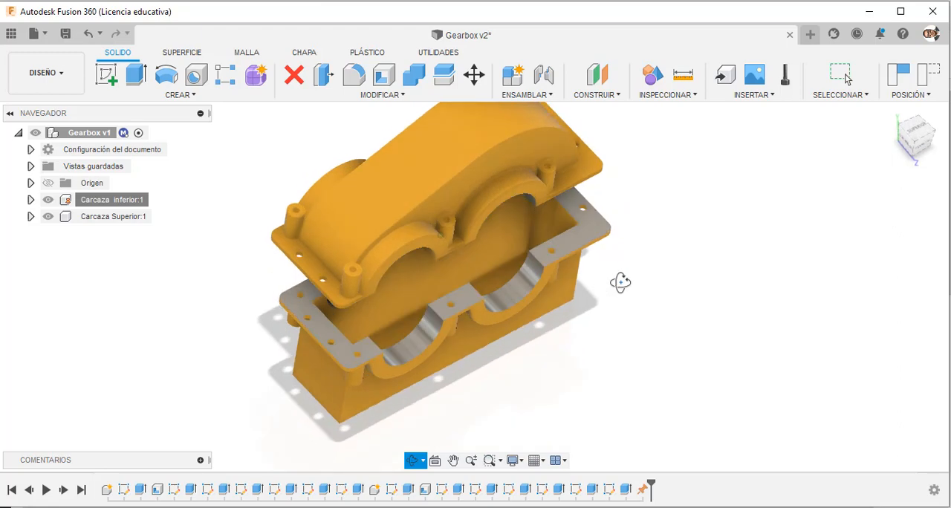
scroll(341, 358, "up", 3)
middle_click_drag(226, 227, 254, 182, "shift")
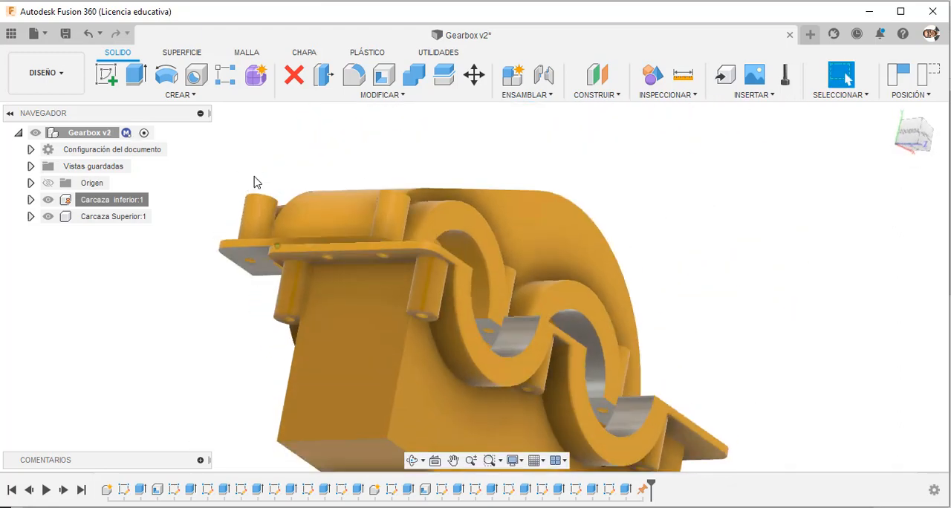
Create a rigid joint between an end-flange hole on the upper casing's underside and the matching hole on the lower casing's flange.
left_click(545, 76)
scroll(340, 269, "up", 6)
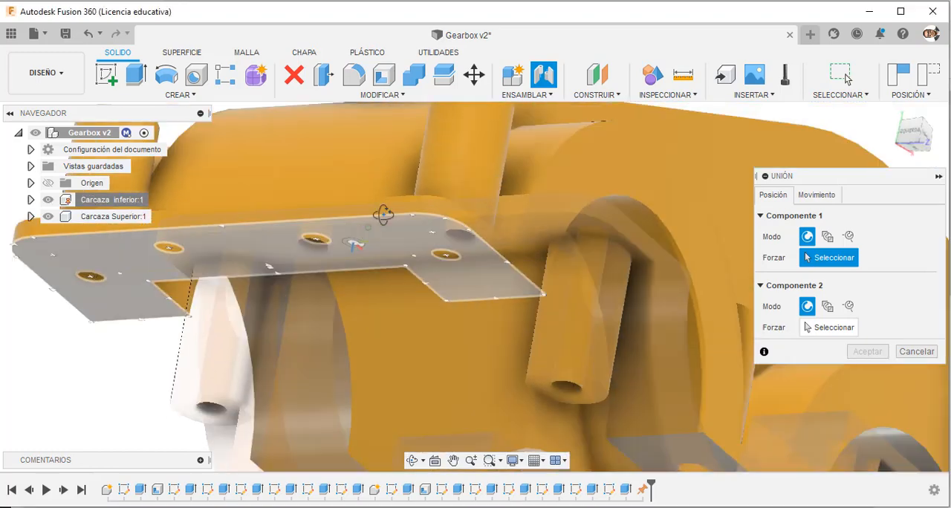
middle_click_drag(384, 215, 386, 211, "shift")
left_click(267, 288)
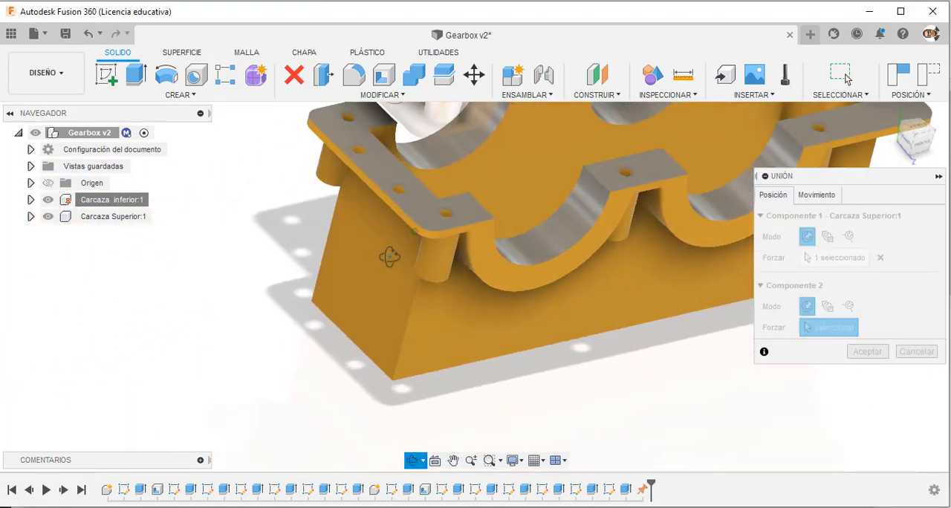
left_click(405, 198)
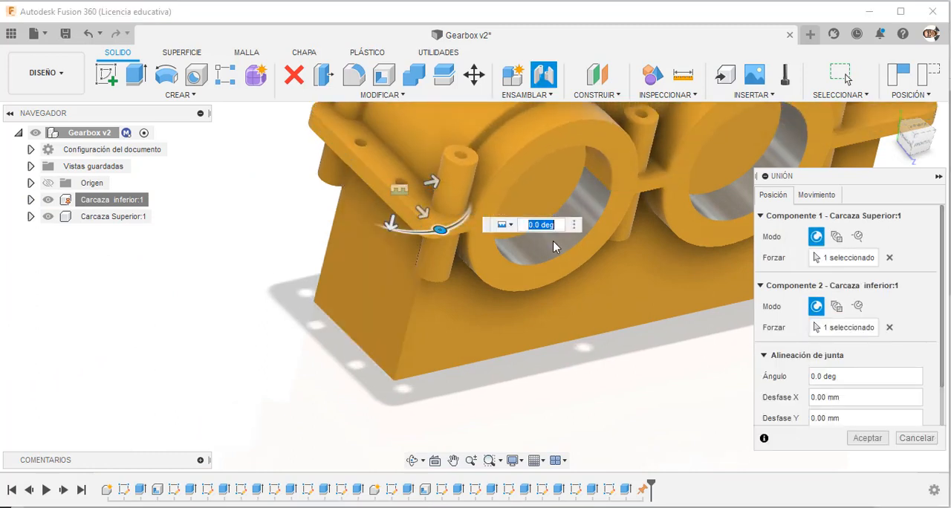
left_click(817, 195)
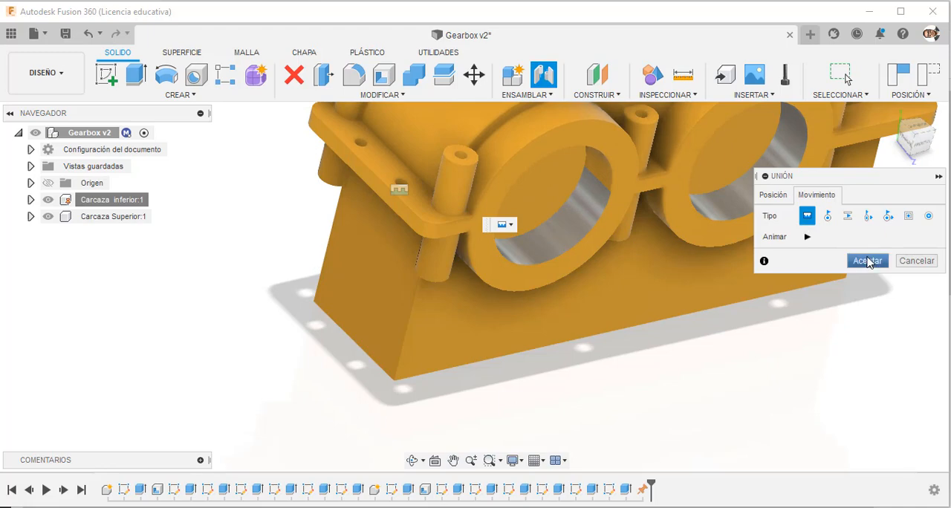
left_click(868, 261)
scroll(420, 419, "down", 5)
middle_click_drag(535, 386, 519, 376, "shift")
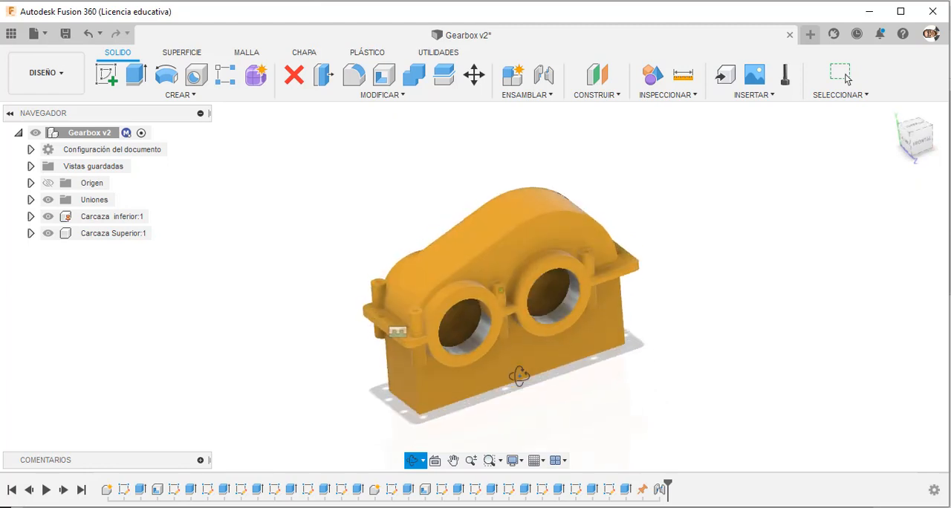
scroll(432, 355, "up", 4)
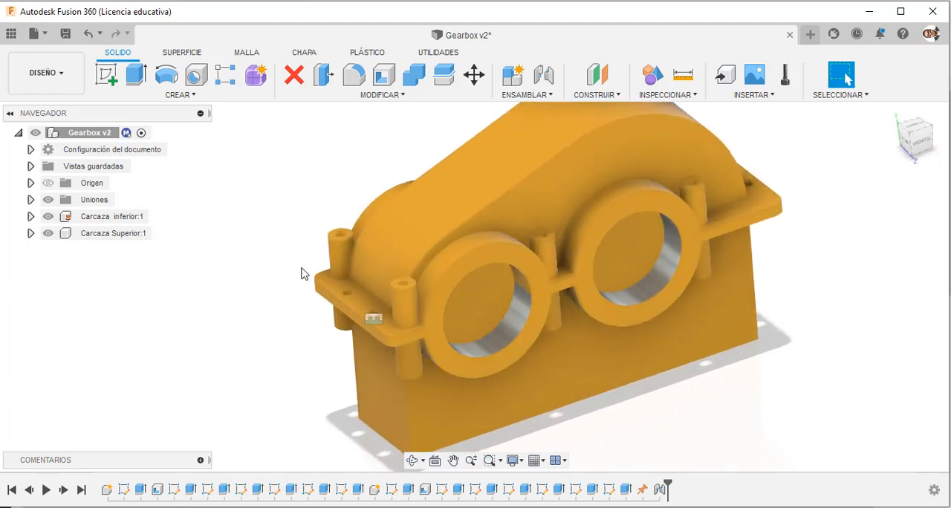
left_click_drag(311, 245, 292, 220)
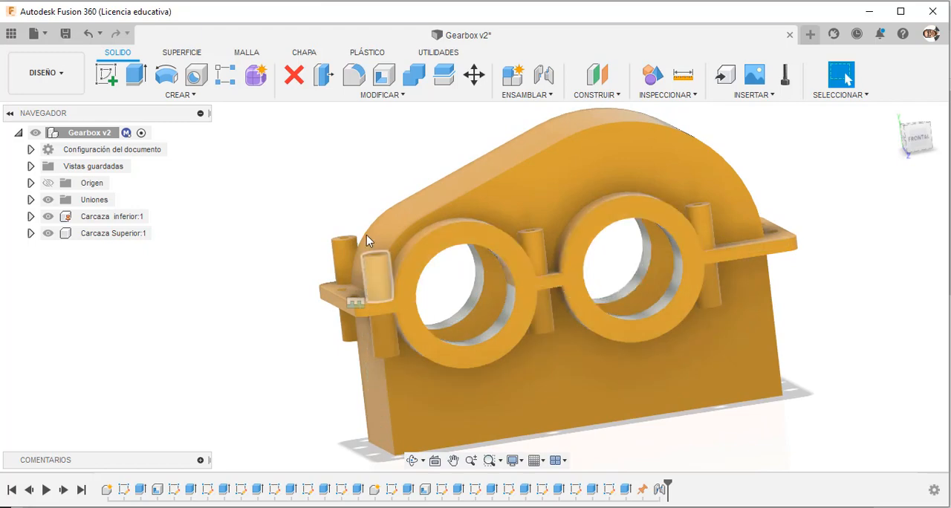
middle_click_drag(337, 215, 362, 245, "shift")
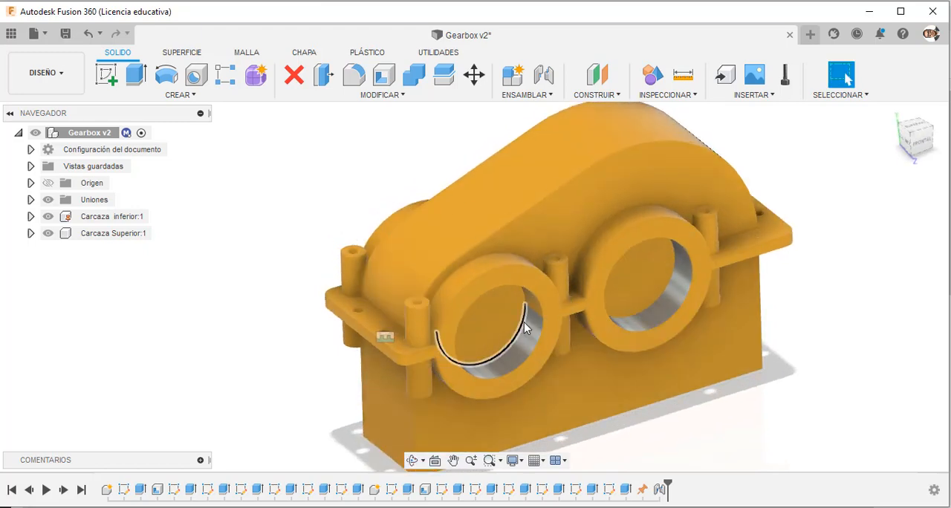
mouse_move(530, 336)
middle_mouse_down("shift")
mouse_move(543, 270)
mouse_move(522, 270)
mouse_move(528, 316)
mouse_move(518, 342)
middle_mouse_up("shift")
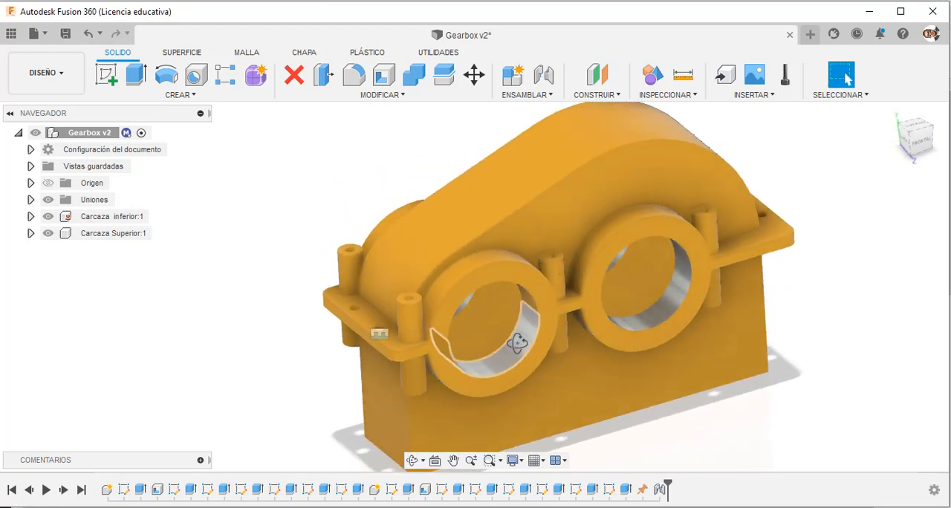